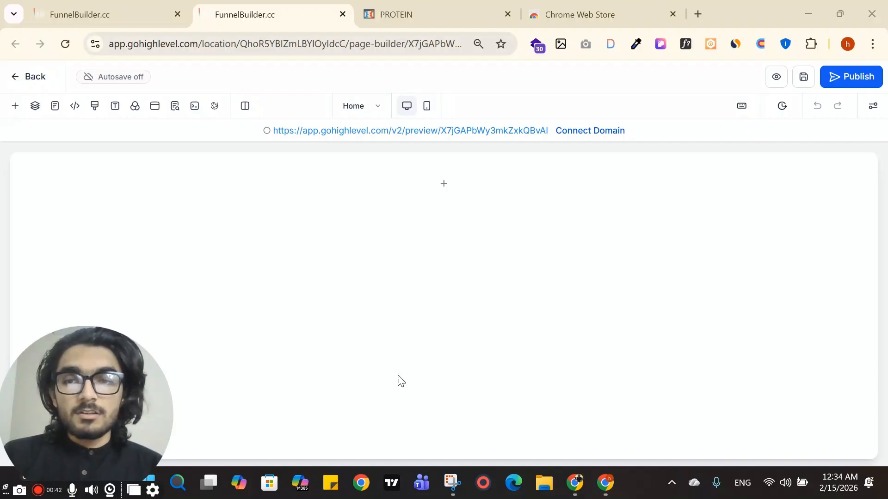
# Search Google for "clickfunnel templates" in a new browser tab and look through the organic results
pyautogui.click(457, 10)
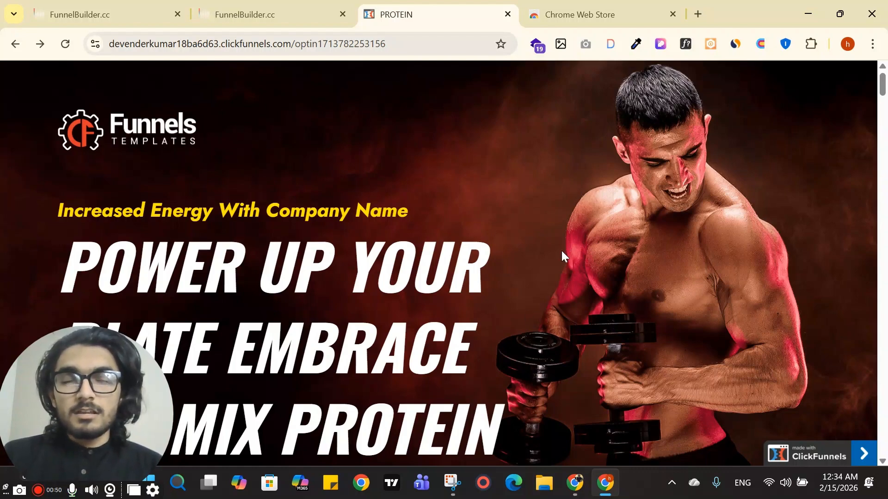
pyautogui.click(694, 12)
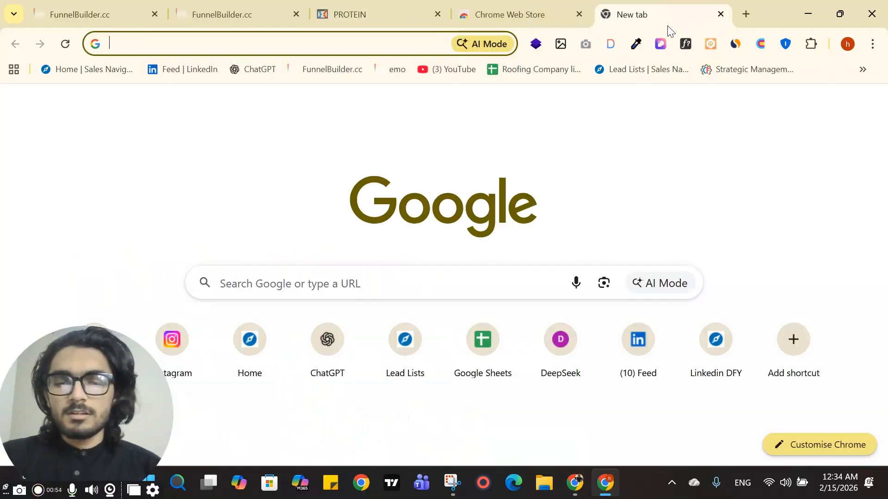
pyautogui.write('clickfunne')
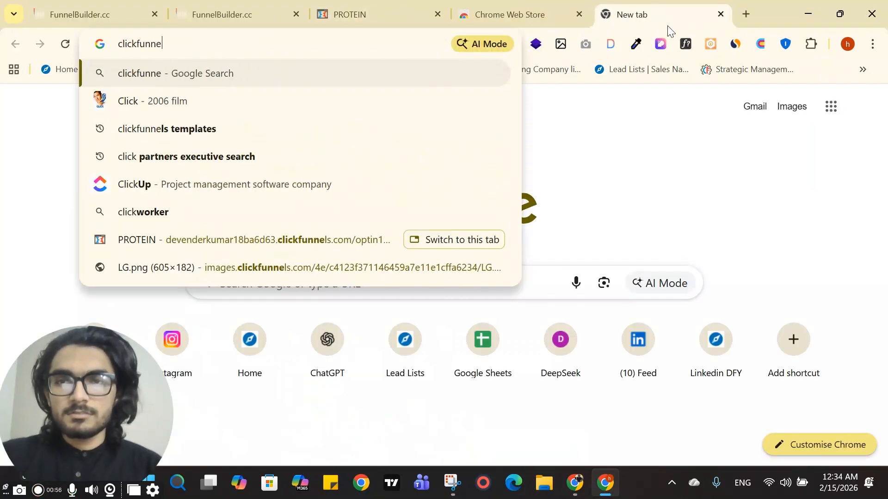
pyautogui.write('l temep')
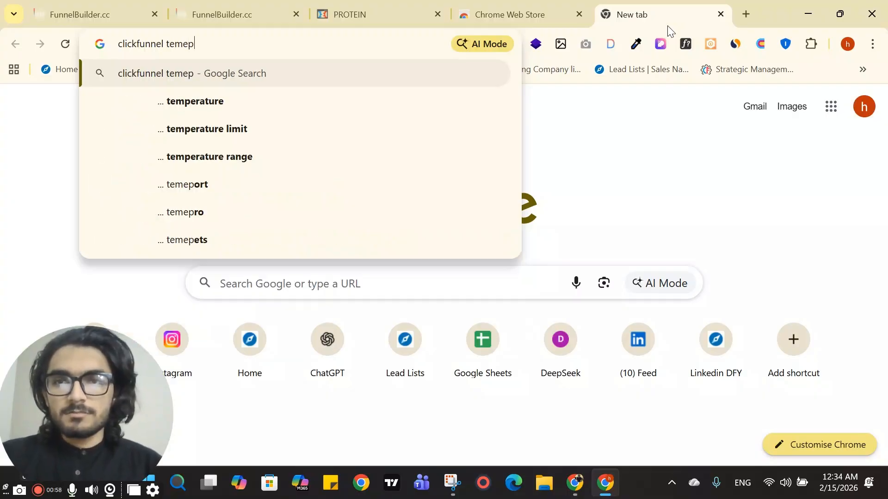
pyautogui.press('BackSpace')
pyautogui.press('BackSpace')
pyautogui.write('p')
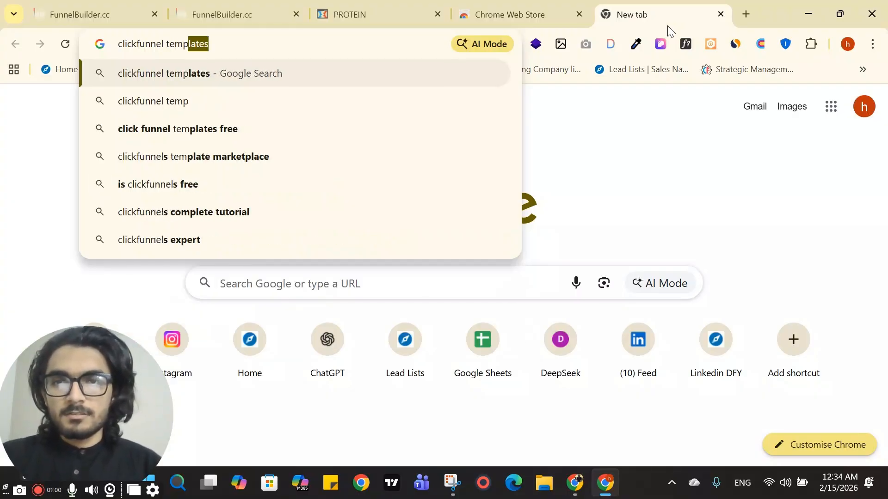
pyautogui.press('Return')
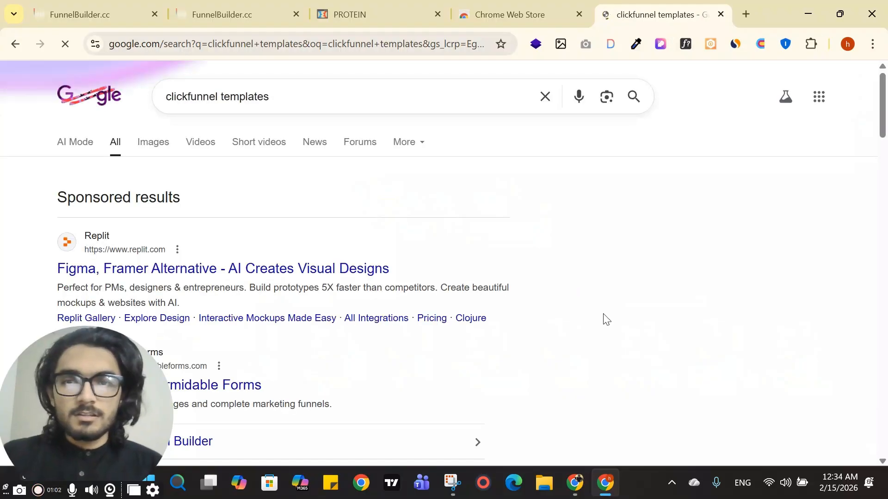
pyautogui.scroll(-8, 371, 270)
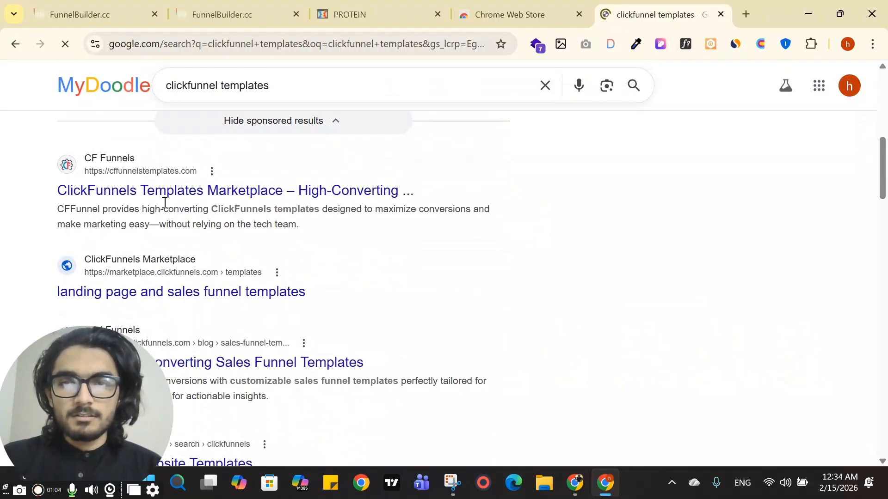
# Examine the sections of the PROTEIN sales page, from the hero banner down to the supplement facts
pyautogui.click(354, 10)
pyautogui.scroll(-6, 620, 236)
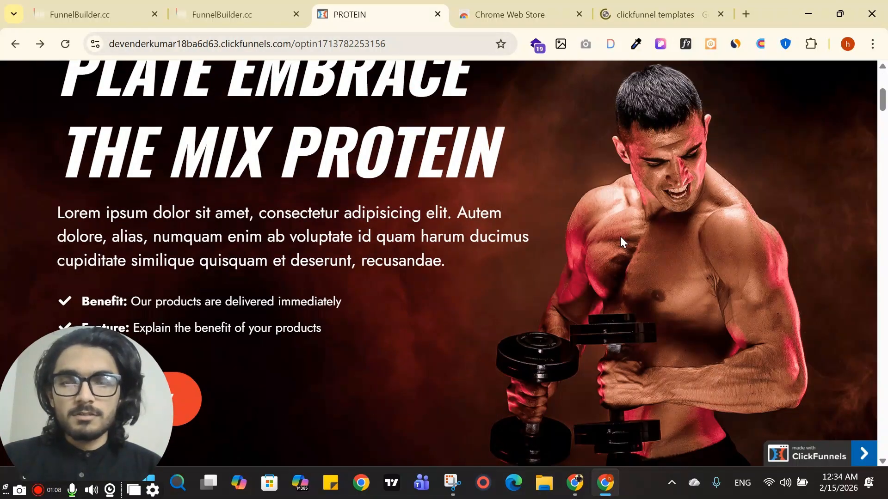
pyautogui.scroll(-2, 620, 236)
pyautogui.scroll(8, 624, 245)
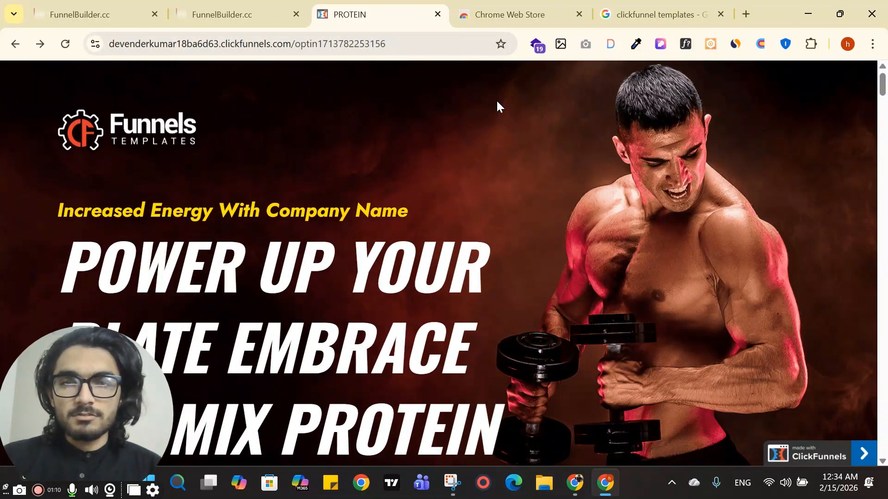
pyautogui.scroll(-8, 508, 163)
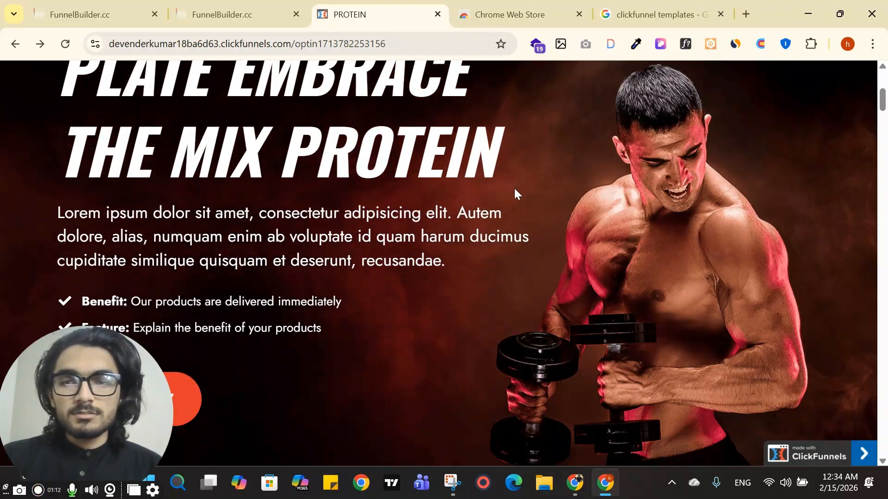
pyautogui.scroll(-14, 524, 225)
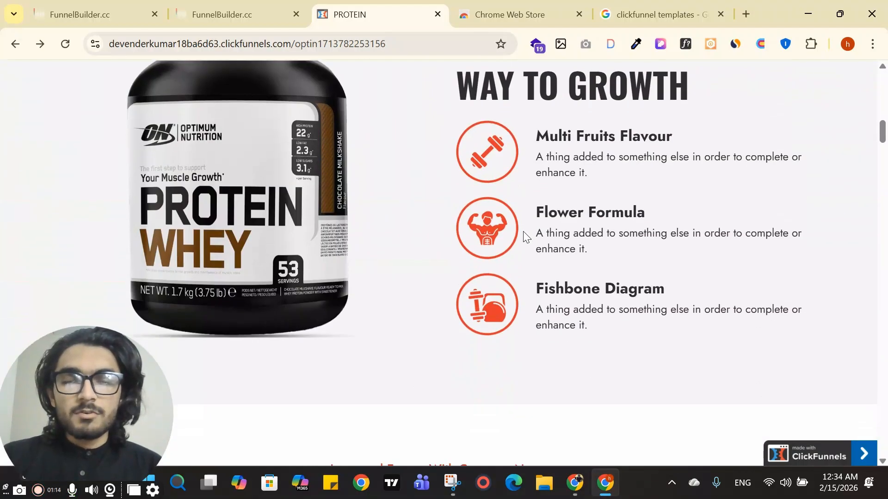
pyautogui.scroll(-20, 522, 239)
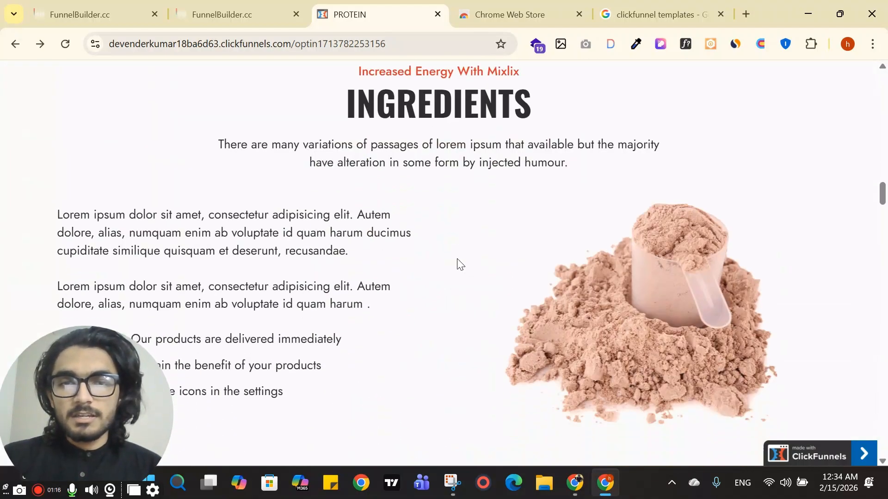
pyautogui.scroll(-20, 520, 270)
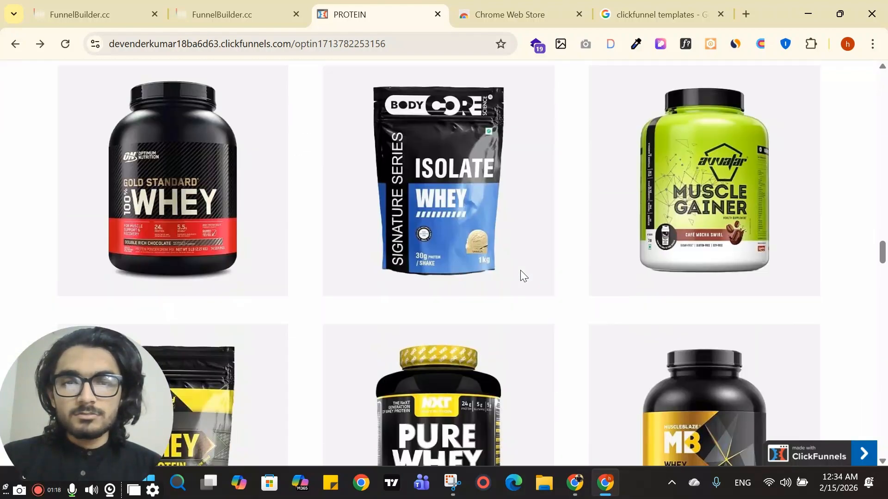
pyautogui.scroll(-6, 520, 270)
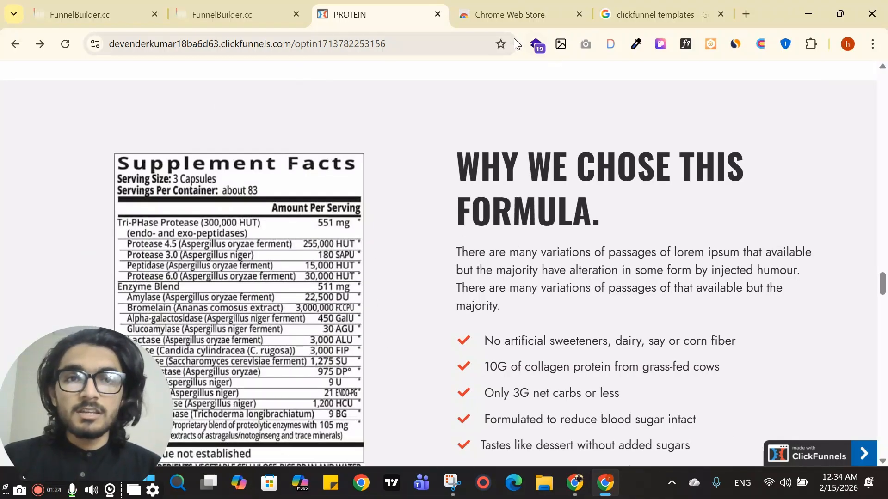
# Switch to the Chrome Web Store and look up extensions matching "css"
pyautogui.click(506, 18)
pyautogui.click(436, 81)
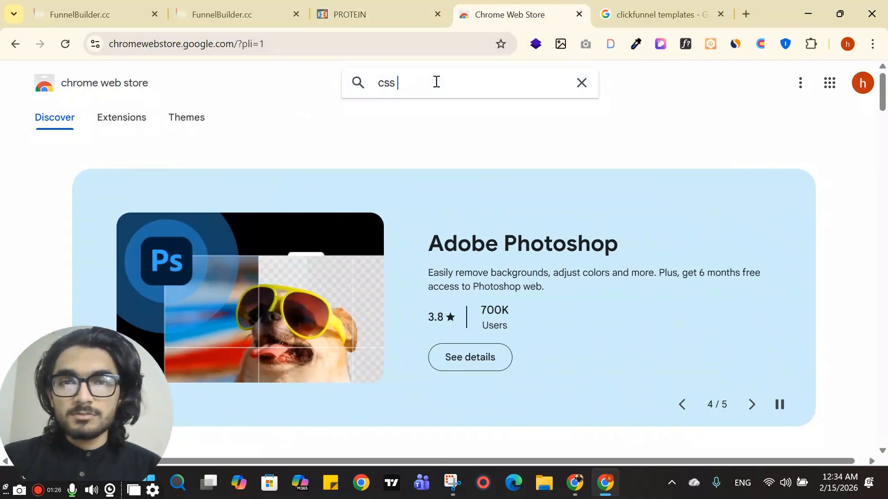
pyautogui.press('BackSpace')
pyautogui.press('BackSpace')
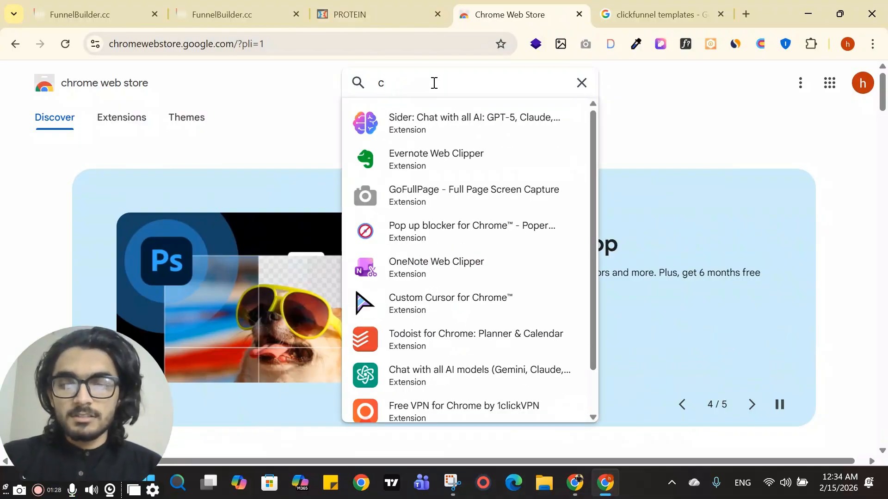
pyautogui.write('ss')
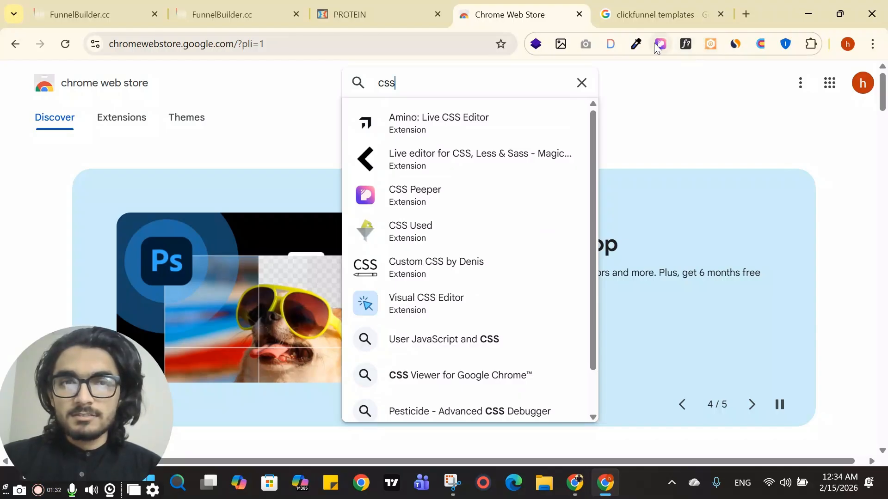
# Replace the store search term with "save as" to look up image-saving extensions
pyautogui.moveTo(393, 84); pyautogui.dragTo(363, 87)
pyautogui.write('sa')
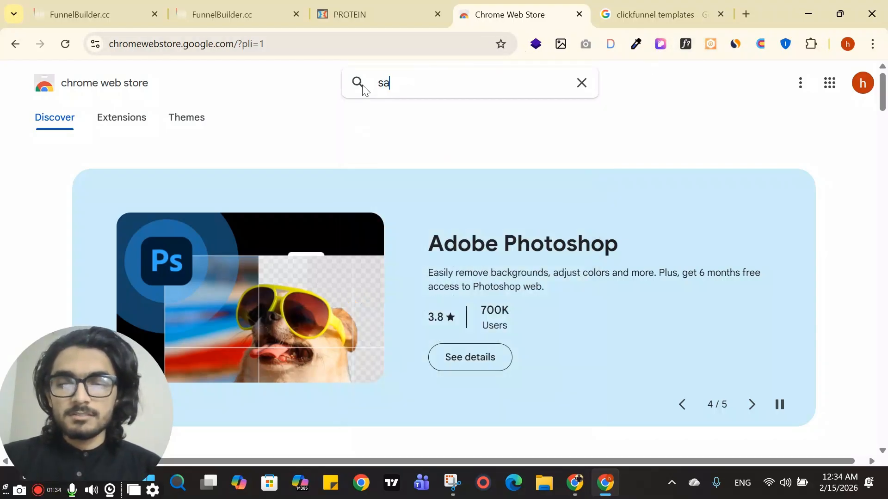
pyautogui.write('ved')
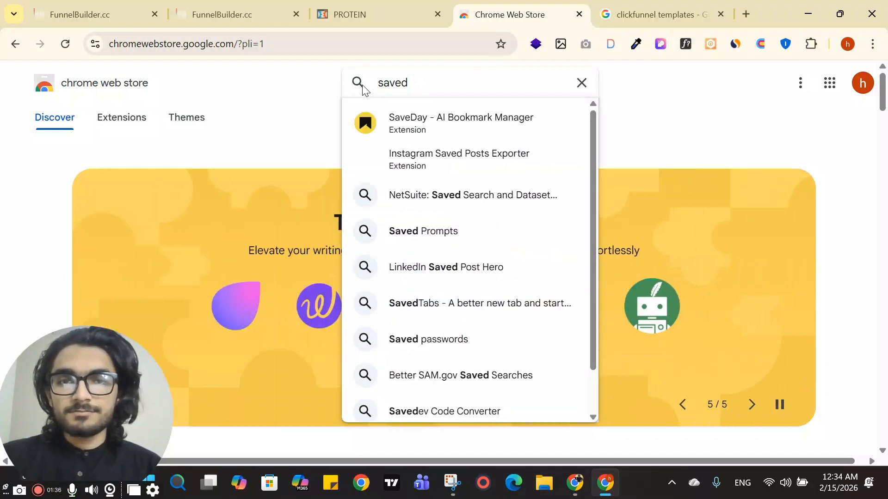
pyautogui.write(' as')
pyautogui.press('Return')
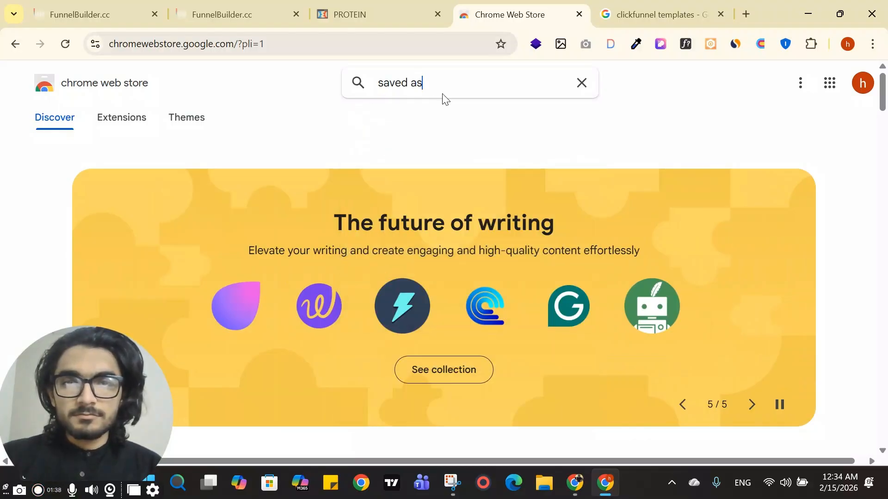
pyautogui.press('BackSpace')
pyautogui.press('BackSpace')
pyautogui.press('BackSpace')
pyautogui.press('BackSpace')
pyautogui.press('BackSpace')
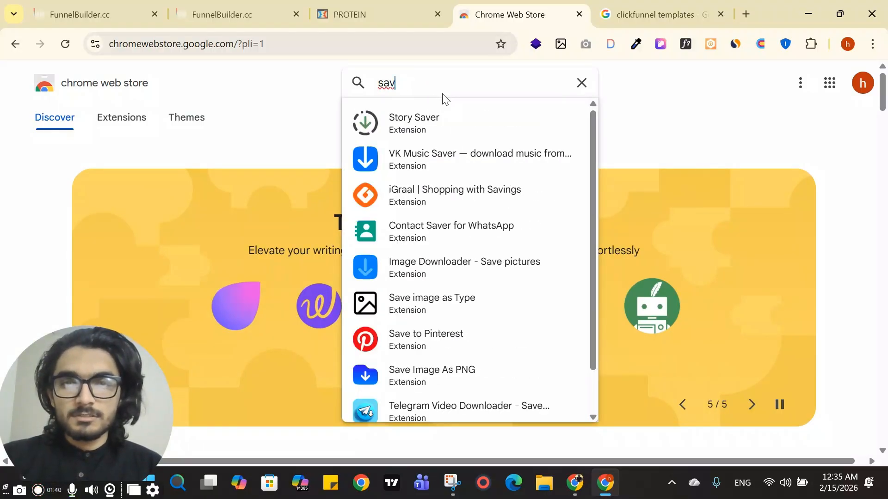
pyautogui.write('e as')
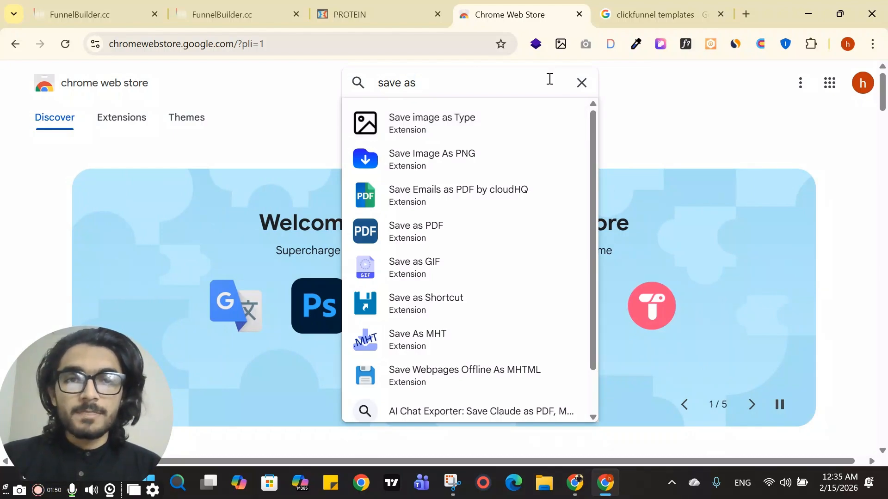
# Look up color extensions in the Chrome Web Store using "color z" and "colo", and clear the search
pyautogui.click(582, 82)
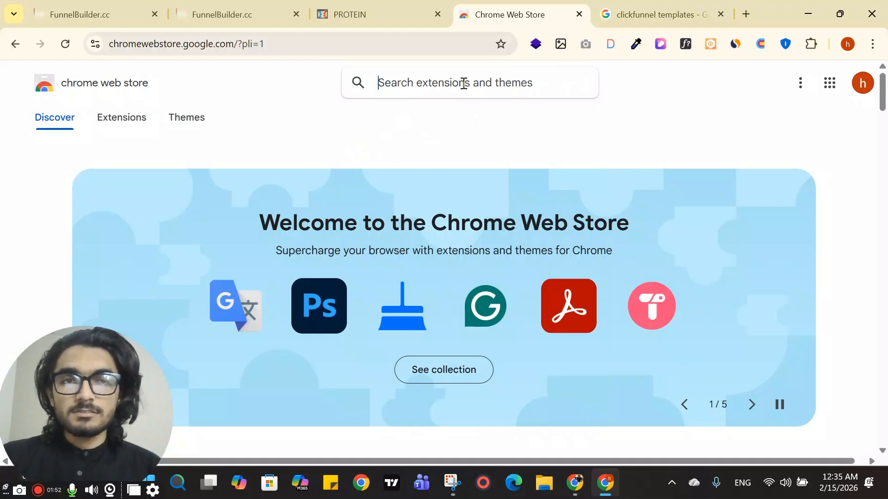
pyautogui.write('col')
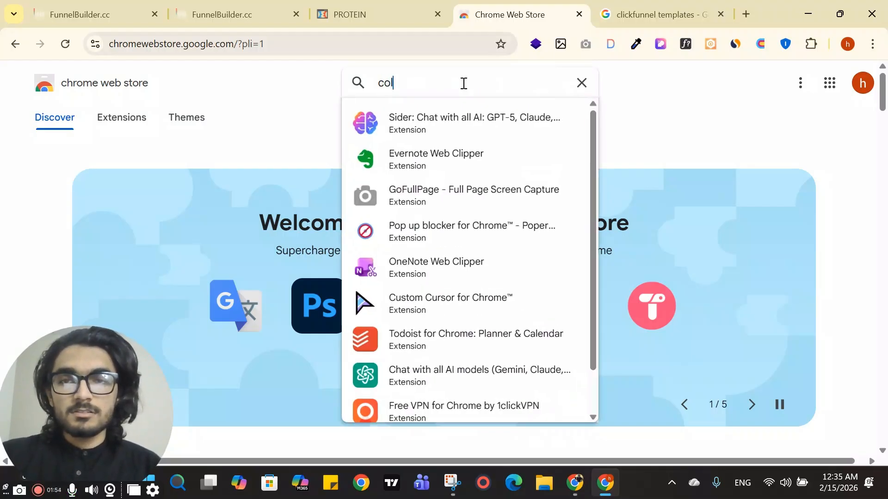
pyautogui.write('or z')
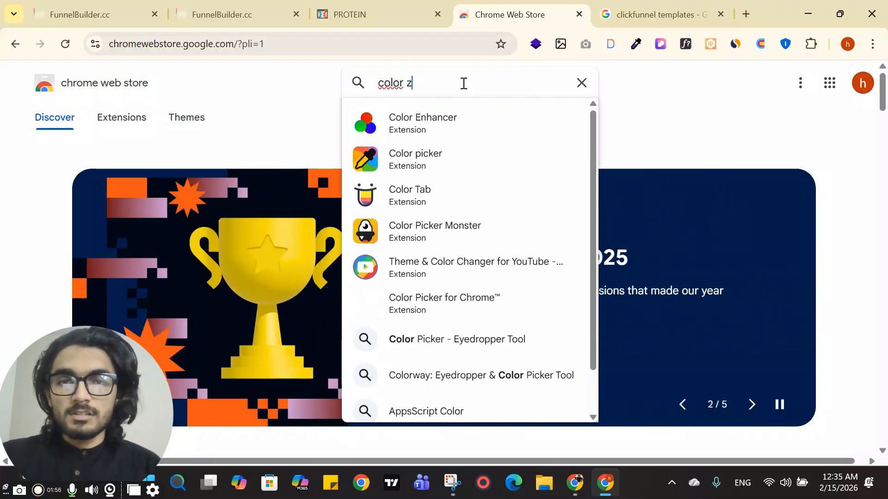
pyautogui.press('BackSpace')
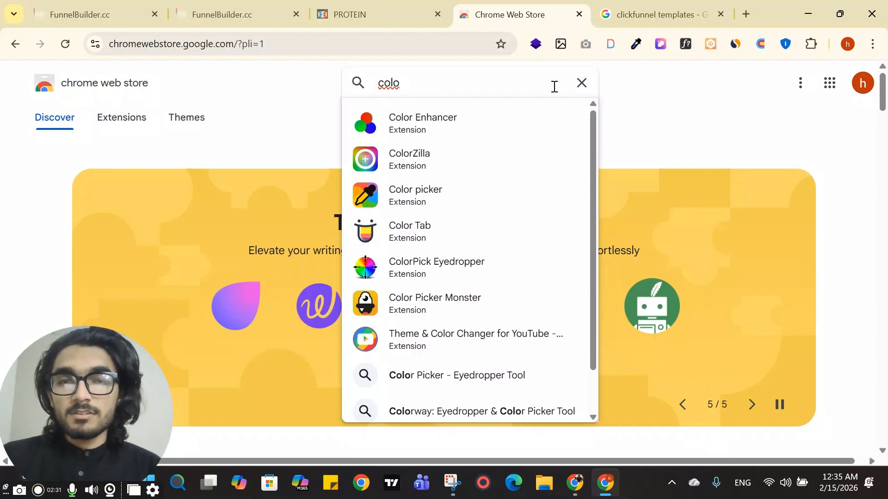
pyautogui.click(581, 84)
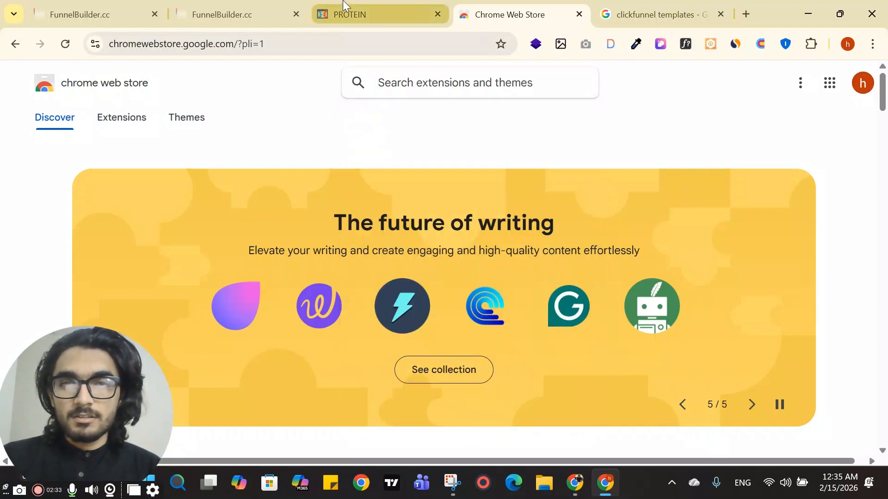
# Return to the PROTEIN page and review its full layout, including the product, testimonial and feature sections
pyautogui.click(357, 24)
pyautogui.scroll(20, 385, 215)
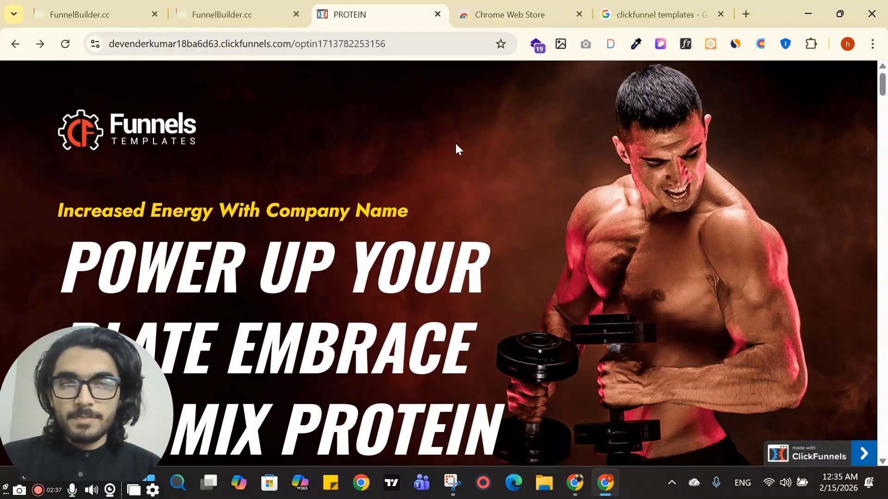
pyautogui.scroll(-20, 455, 148)
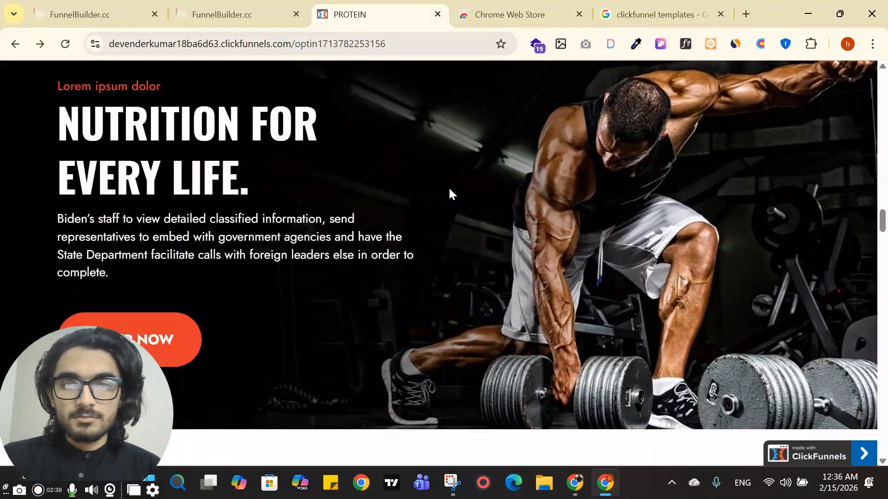
pyautogui.scroll(-20, 451, 193)
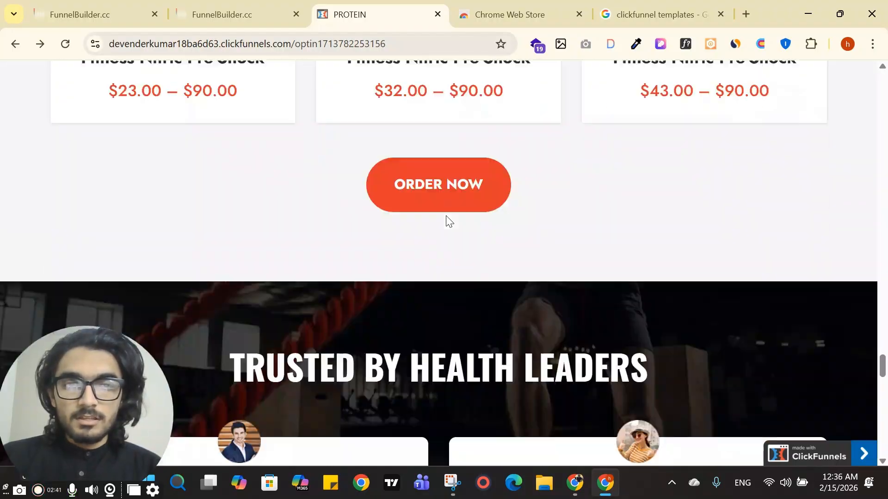
pyautogui.scroll(-15, 447, 221)
pyautogui.scroll(10, 562, 309)
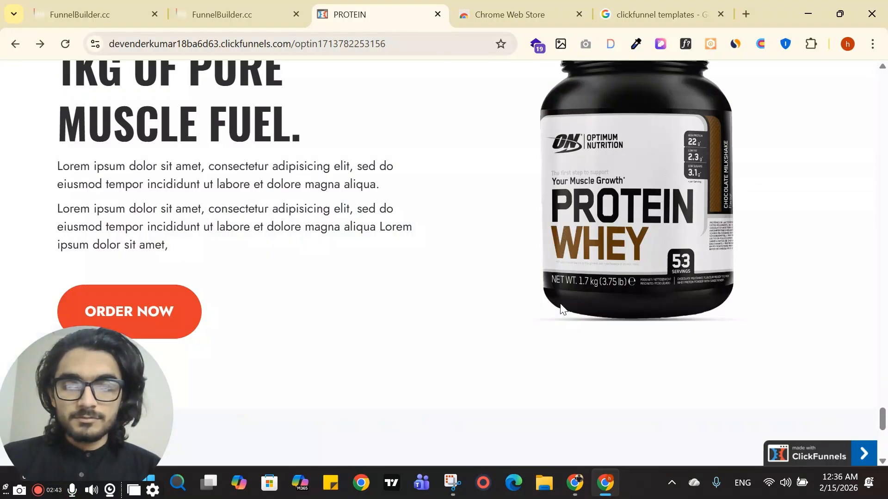
pyautogui.scroll(20, 562, 309)
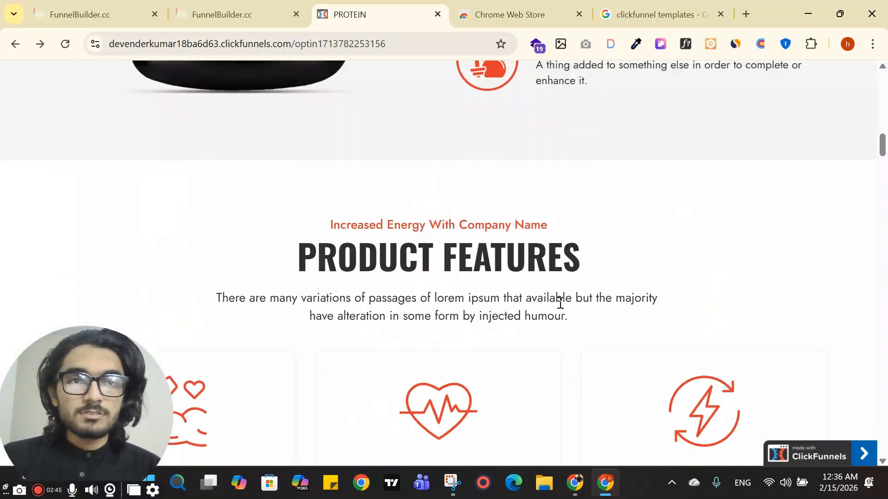
pyautogui.scroll(5, 560, 303)
# Search Google for "extract.pic" in a new tab and open the Image Extractor site extract.pics
pyautogui.click(745, 21)
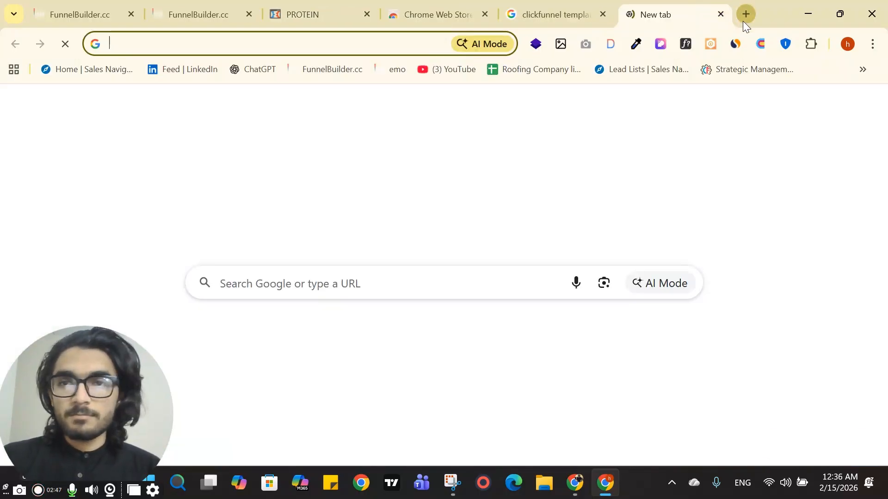
pyautogui.write('extra')
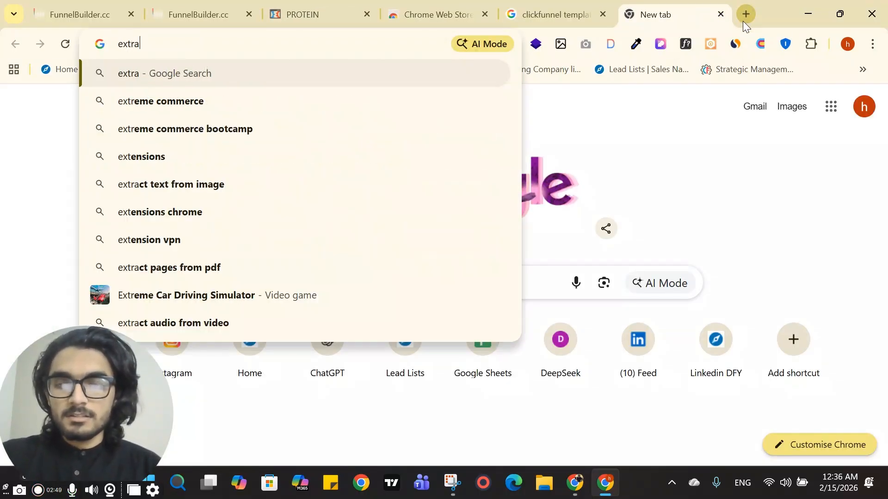
pyautogui.write('ct .pic')
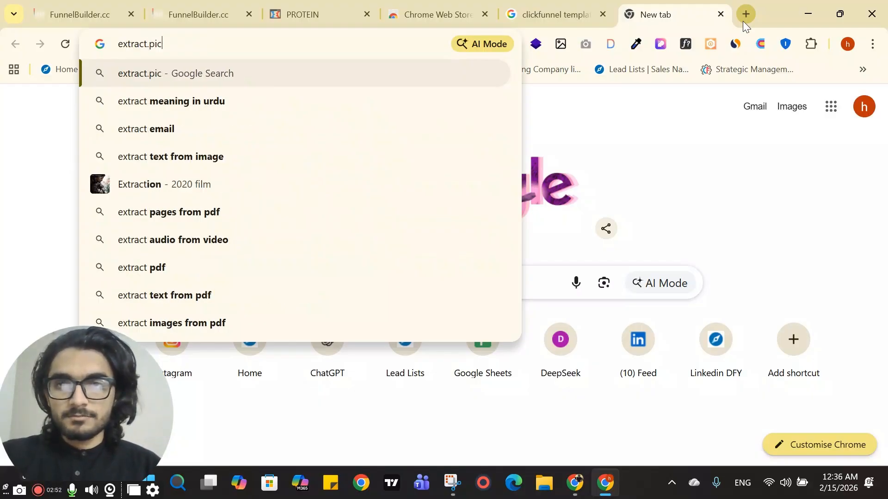
pyautogui.press('Return')
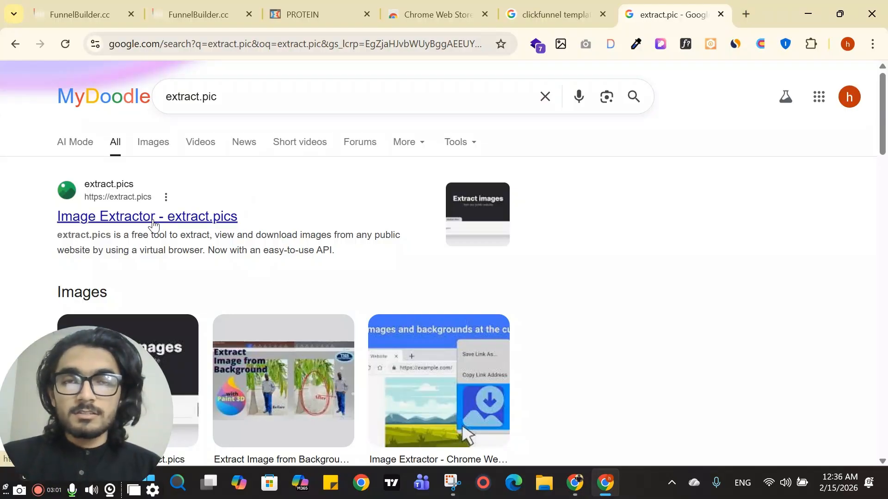
pyautogui.click(154, 217)
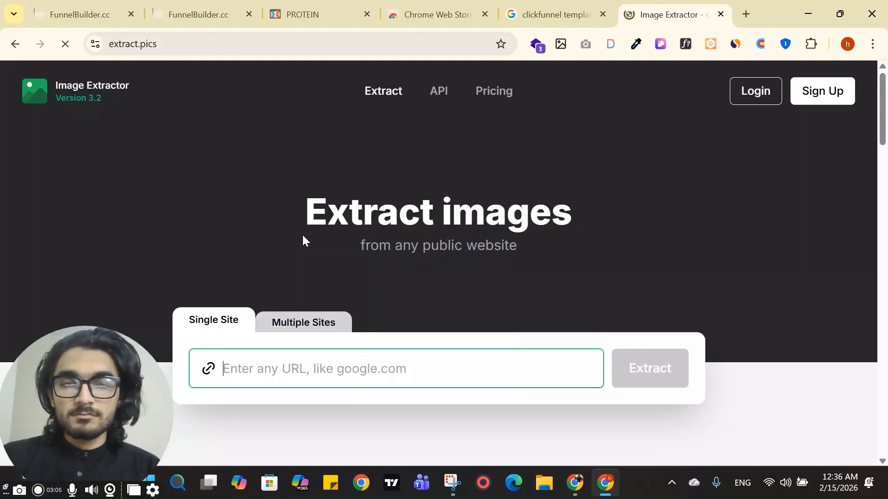
# Copy the PROTEIN page's address and extract its images with Image Extractor as a single site
pyautogui.click(313, 12)
pyautogui.click(306, 44)
pyautogui.hotkey('ctrl', 'c')
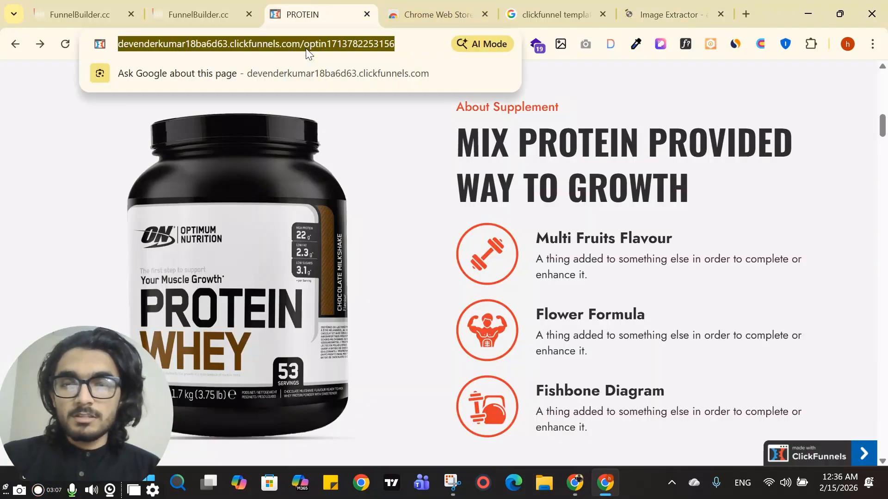
pyautogui.click(726, 4)
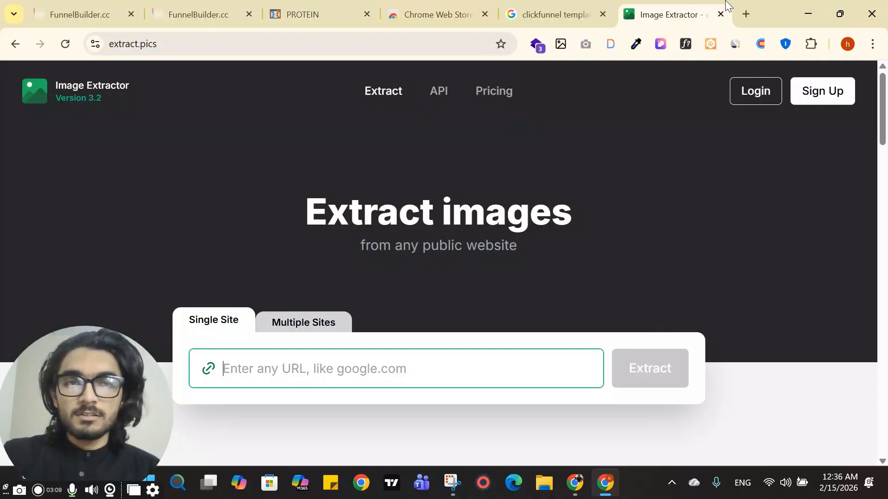
pyautogui.click(285, 377)
pyautogui.hotkey('ctrl', 'v')
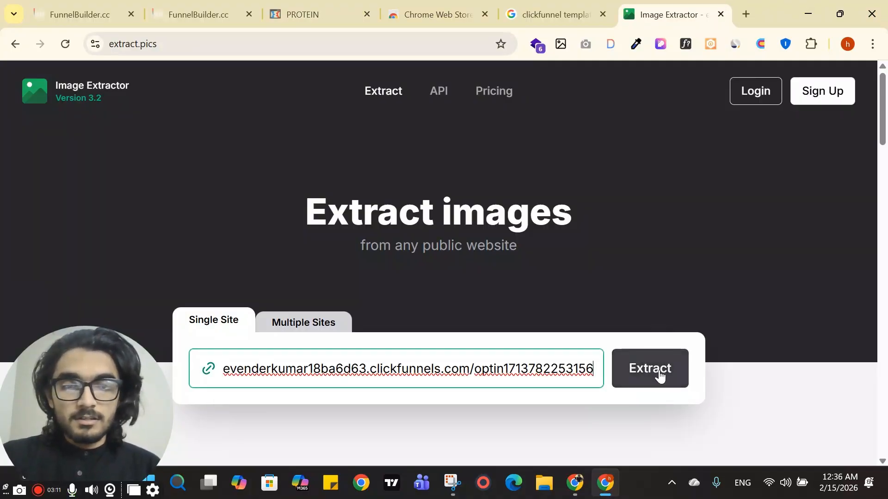
pyautogui.click(659, 370)
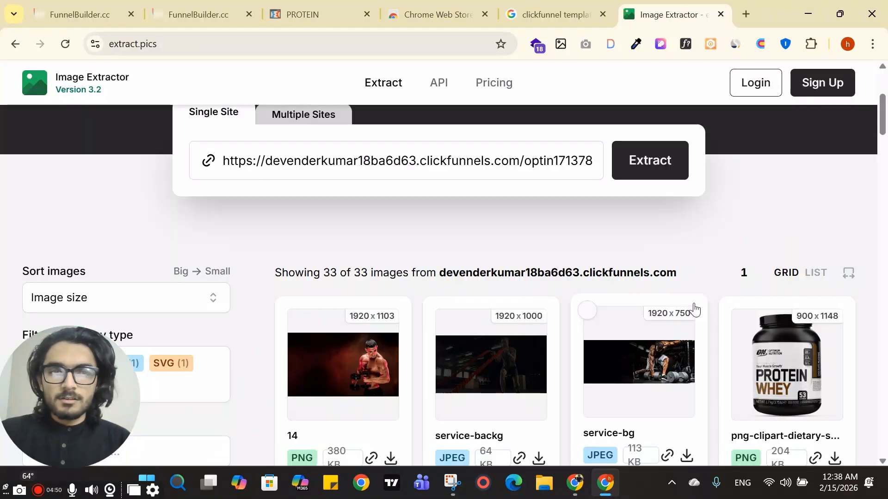
# Examine the extracted images from the PROTEIN page, including the backgrounds, icons, product pictures and logos
pyautogui.scroll(3, 298, 323)
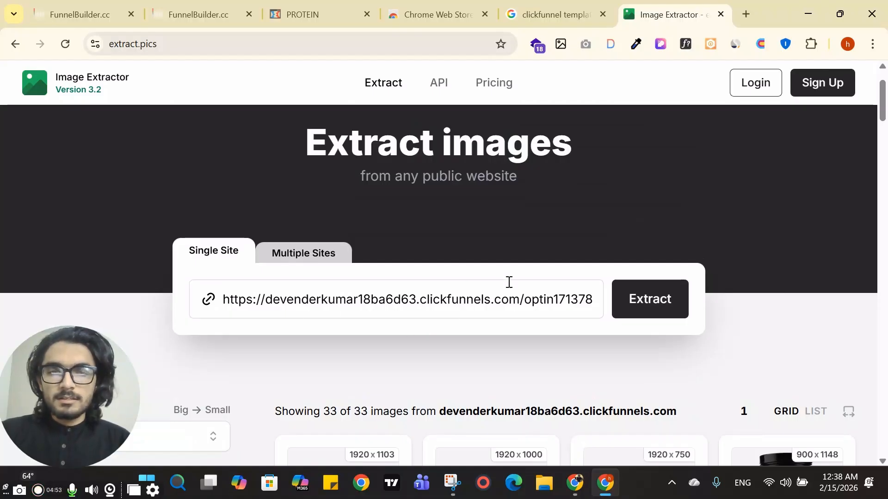
pyautogui.scroll(-7, 657, 300)
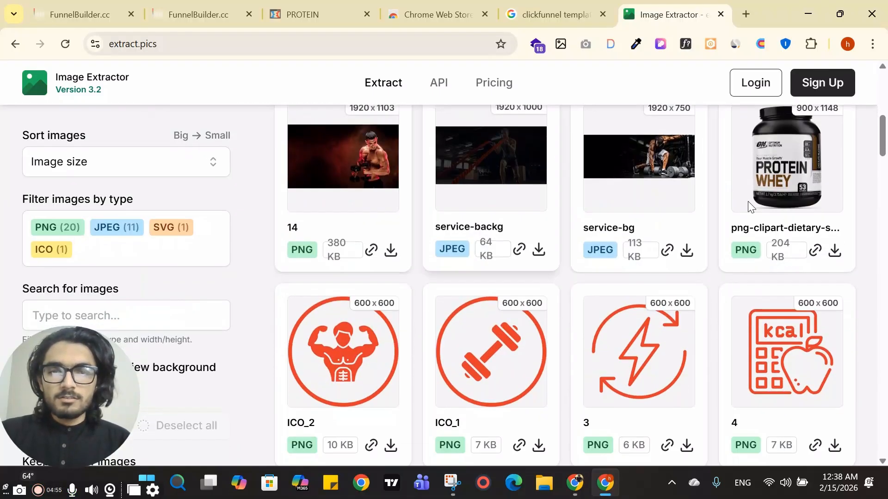
pyautogui.scroll(-10, 749, 206)
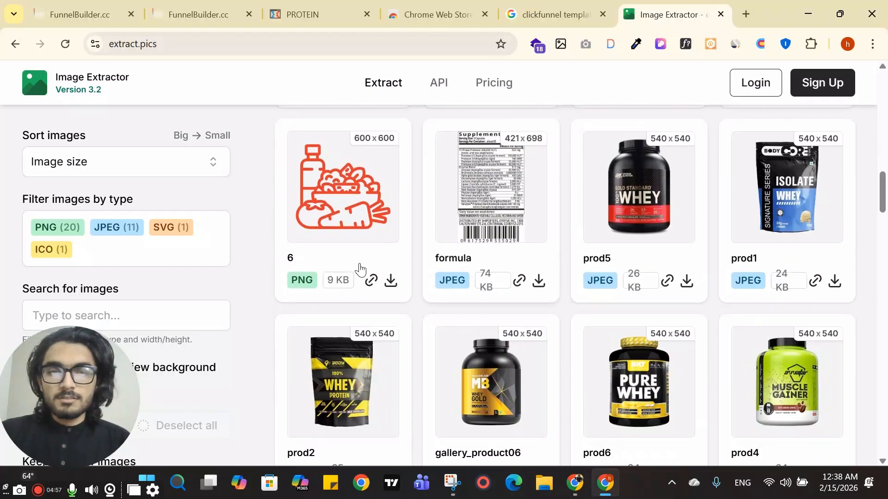
pyautogui.scroll(-7, 735, 241)
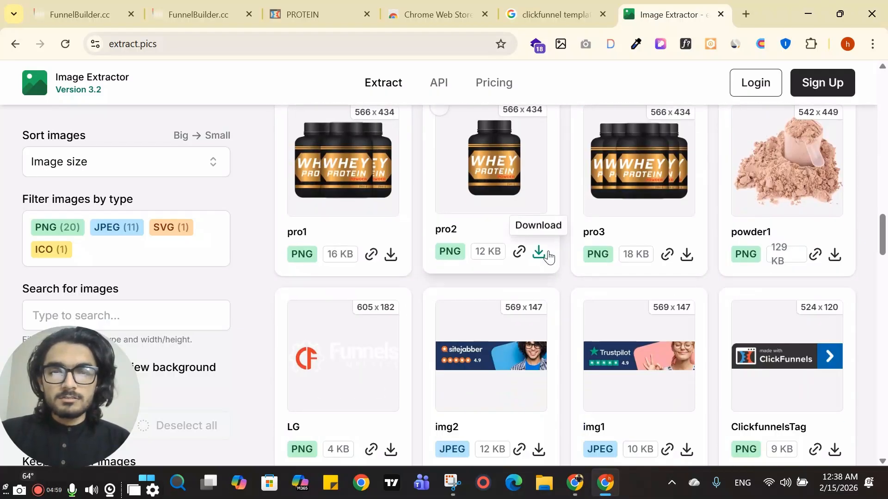
pyautogui.scroll(-11, 828, 252)
pyautogui.scroll(13, 571, 308)
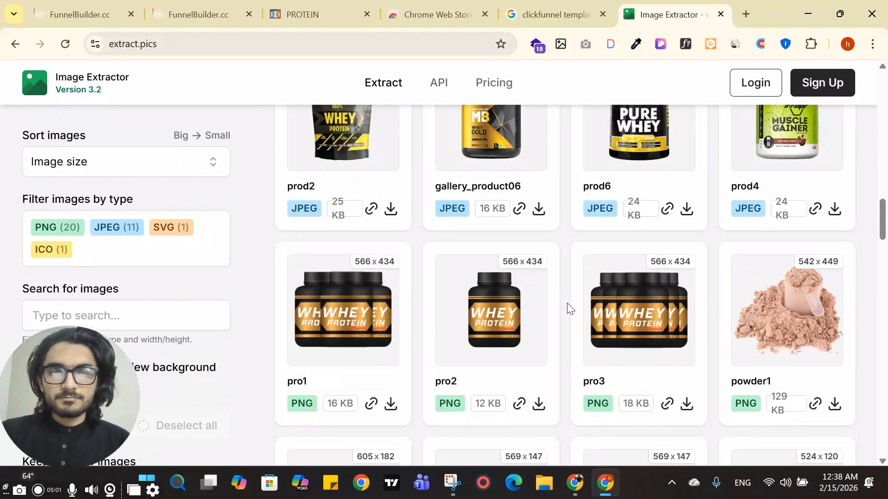
pyautogui.scroll(15, 570, 309)
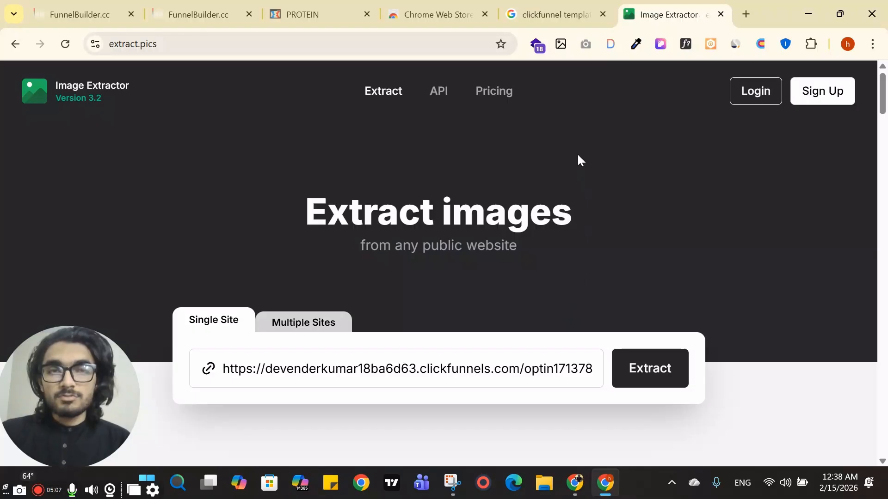
pyautogui.scroll(-6, 578, 159)
pyautogui.scroll(-1, 578, 222)
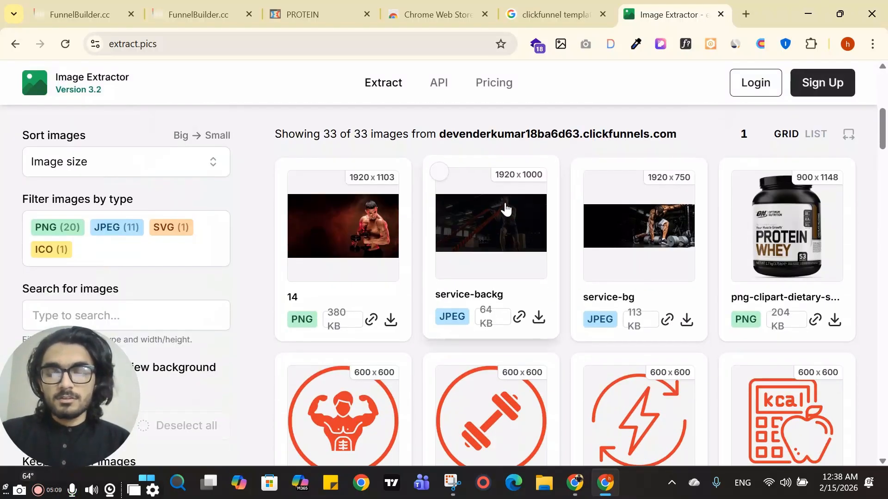
# Switch to File Explorer and open the New Volume (G:) drive
pyautogui.click(544, 483)
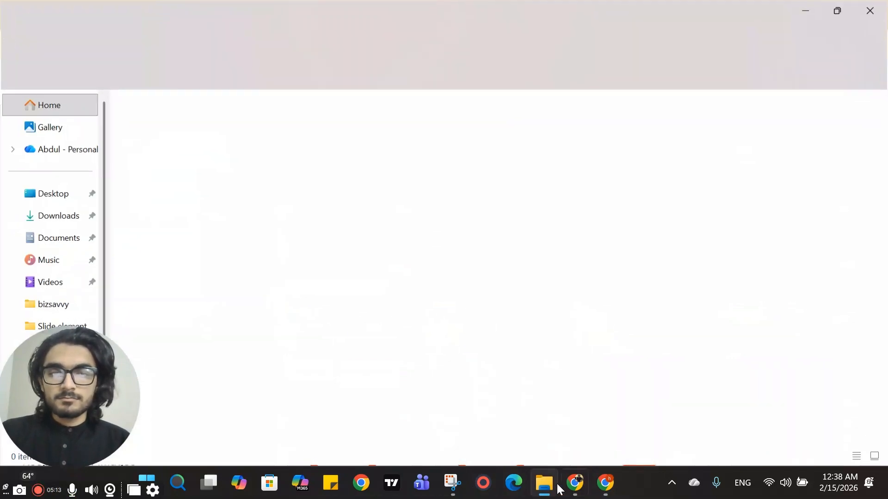
pyautogui.scroll(-3, 55, 323)
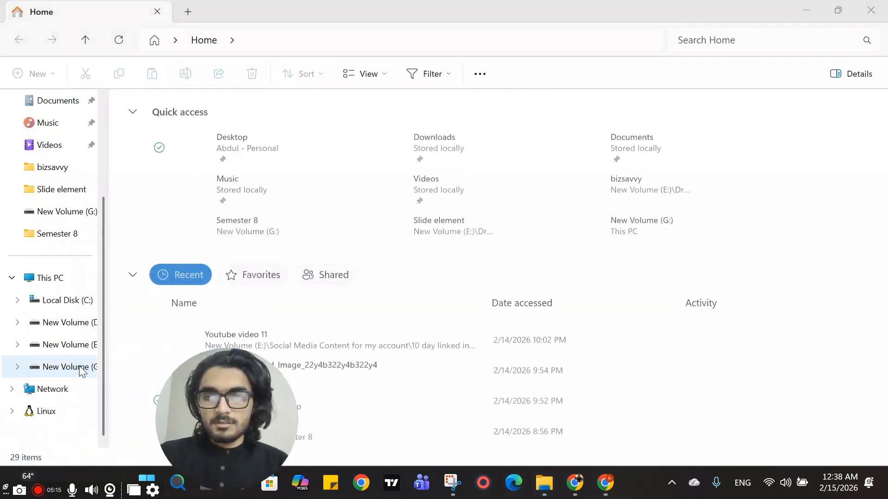
pyautogui.click(60, 277)
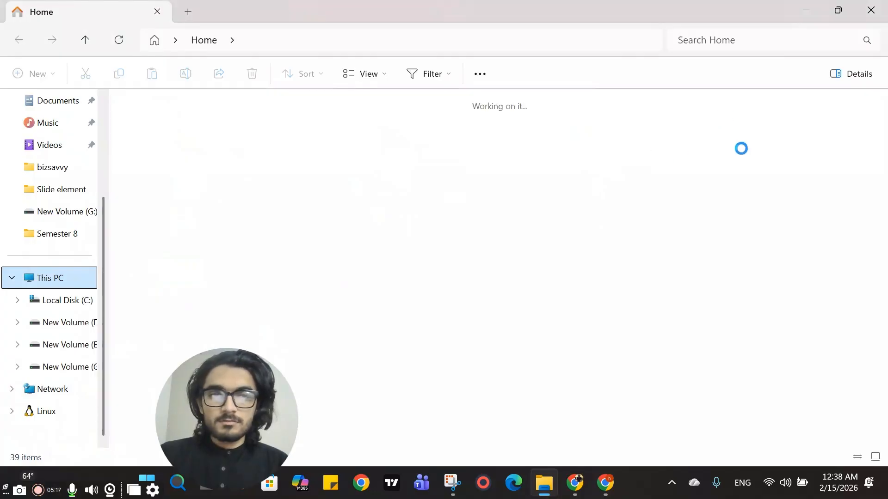
pyautogui.doubleClick(720, 127)
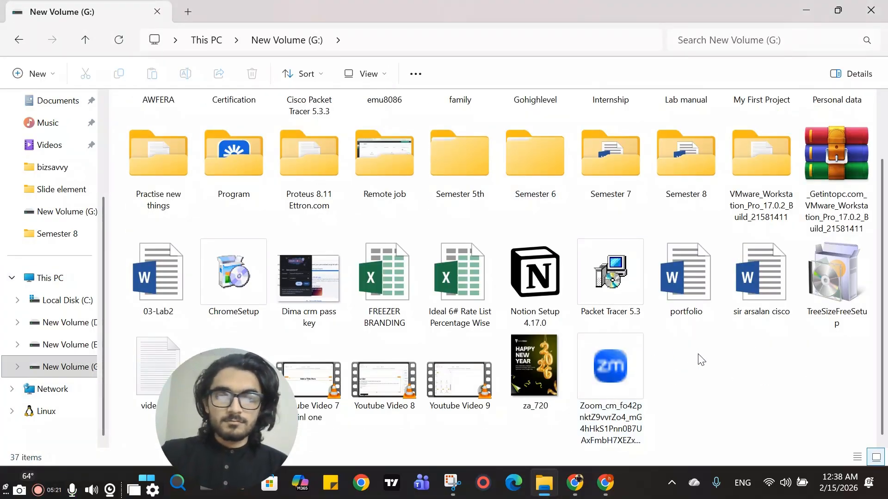
# Create a folder named "Youtube Funnel data" on the G: drive, check inside it, and minimize File Explorer
pyautogui.hotkey('ctrl', 'shift', 'n')
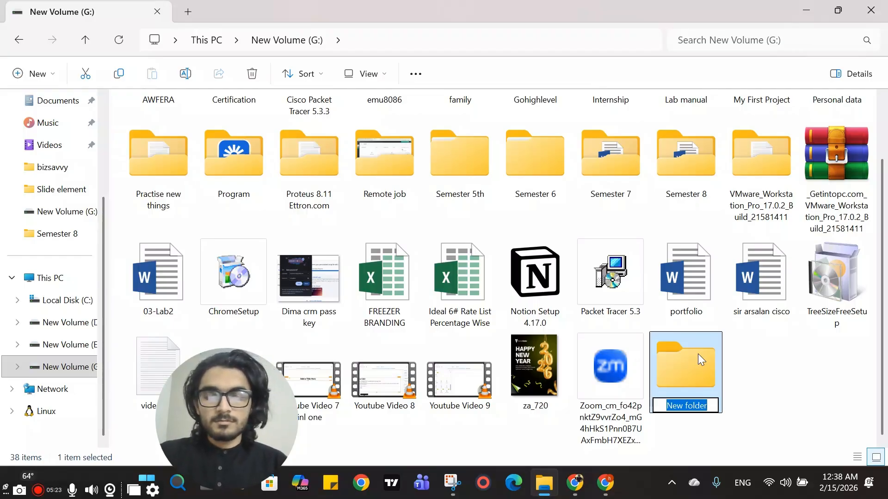
pyautogui.write('Youtue')
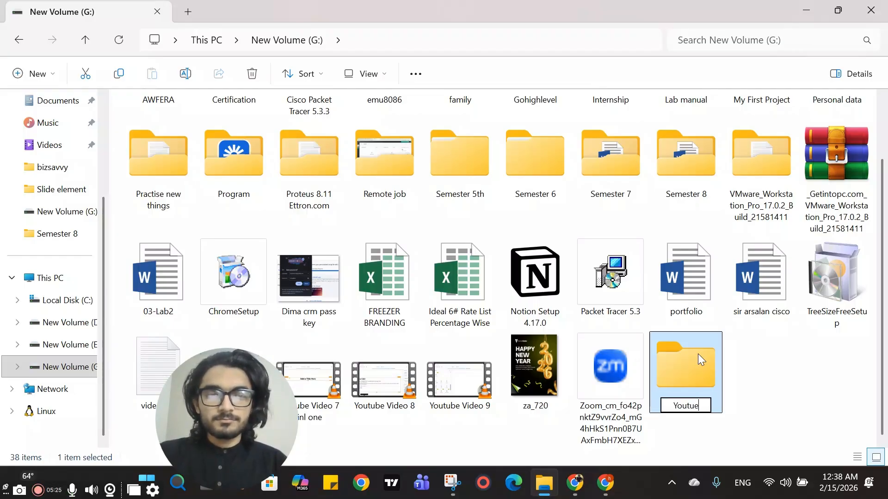
pyautogui.press('BackSpace')
pyautogui.write('be Funne')
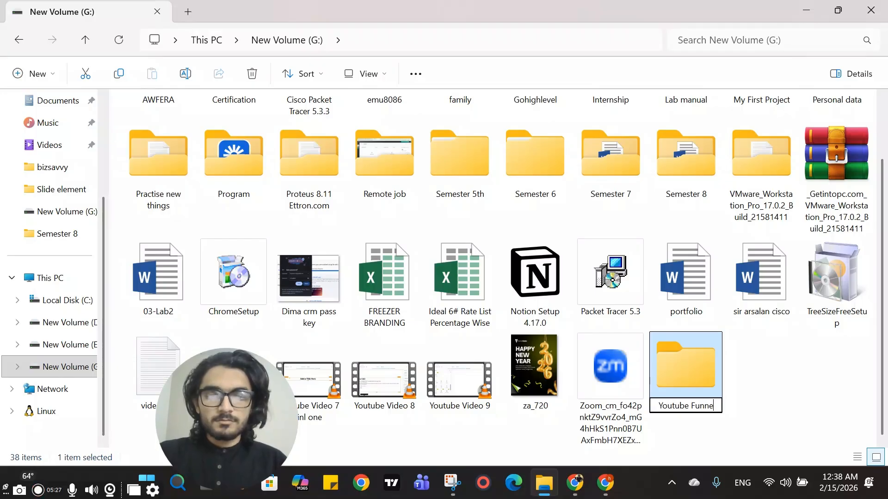
pyautogui.write('l data')
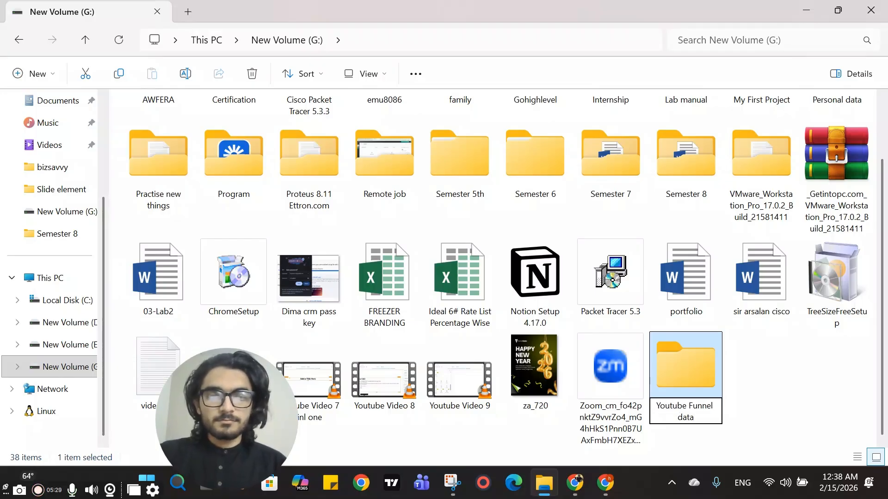
pyautogui.press('Return')
pyautogui.doubleClick(712, 381)
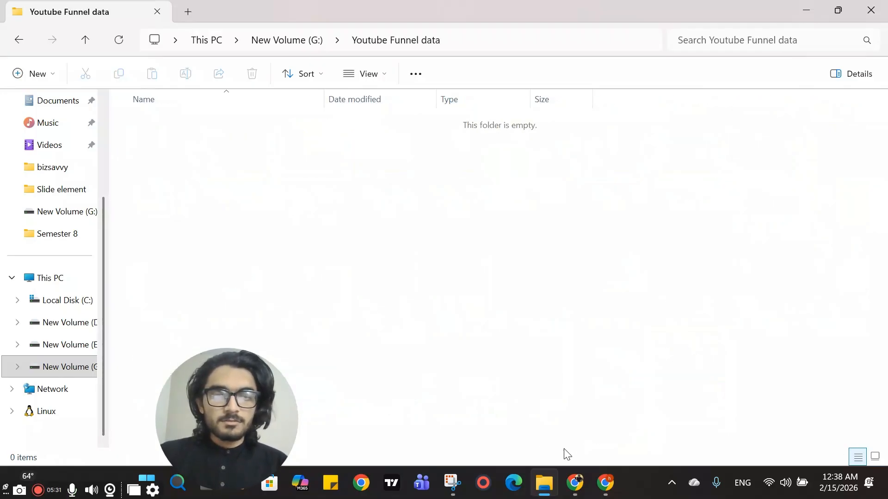
pyautogui.click(809, 10)
# Try to download extracted image 14 directly from the Image Extractor results
pyautogui.scroll(10, 512, 222)
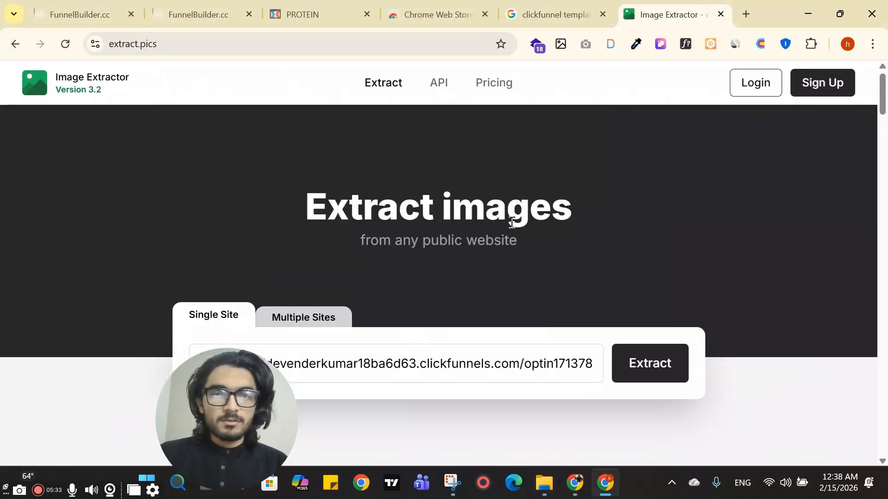
pyautogui.scroll(-5, 512, 222)
pyautogui.click(392, 389)
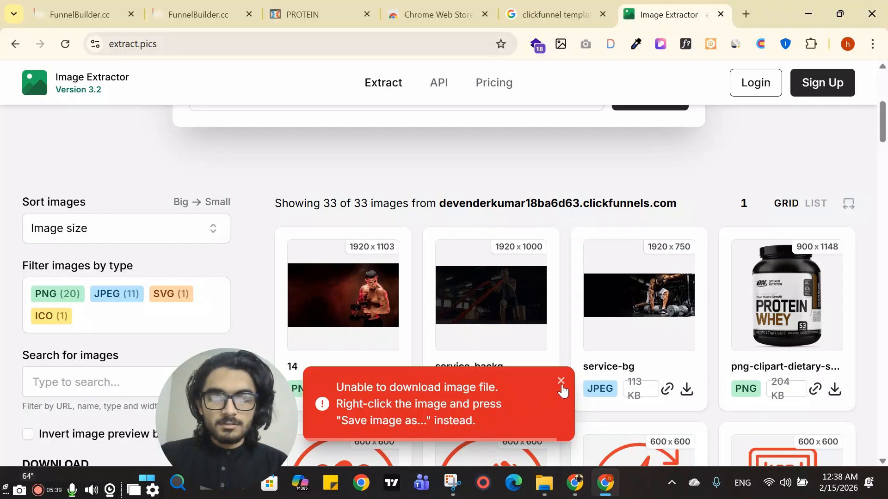
pyautogui.click(561, 387)
# Save extracted image 14 as a PNG in the Youtube Funnel data folder on New Volume (G:)
pyautogui.rightClick(339, 276)
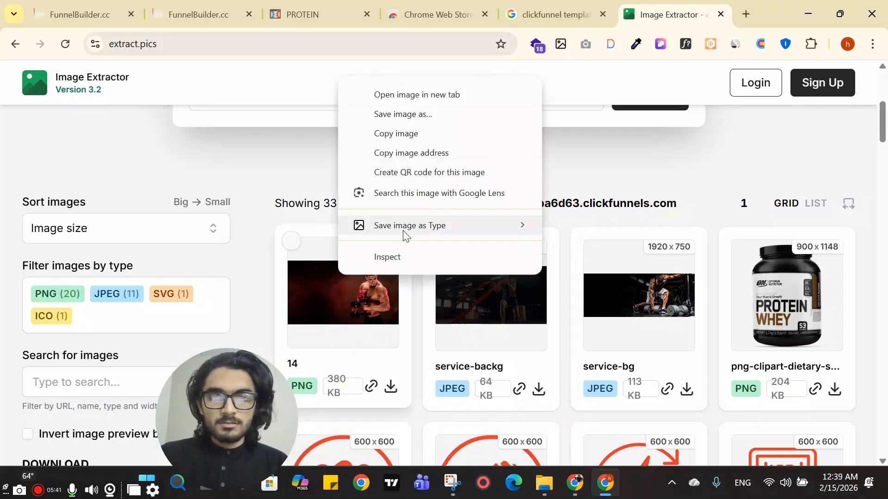
pyautogui.moveTo(404, 233)
pyautogui.click(594, 247)
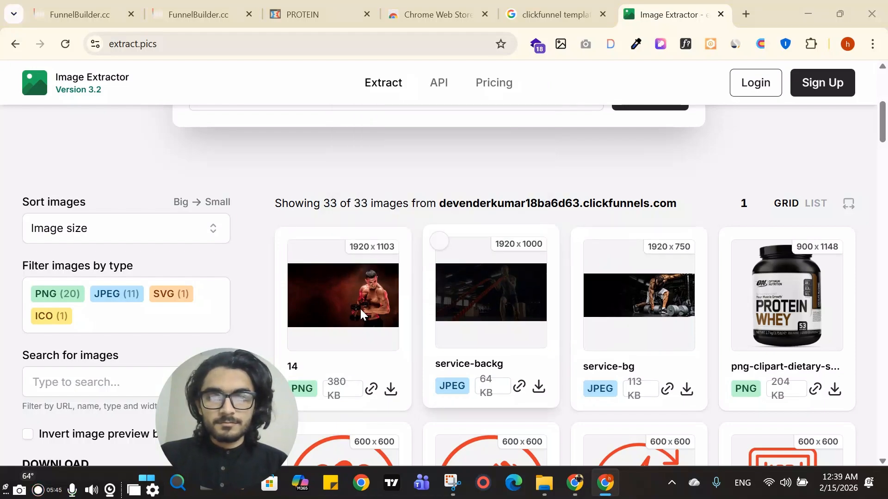
pyautogui.scroll(-3, 74, 245)
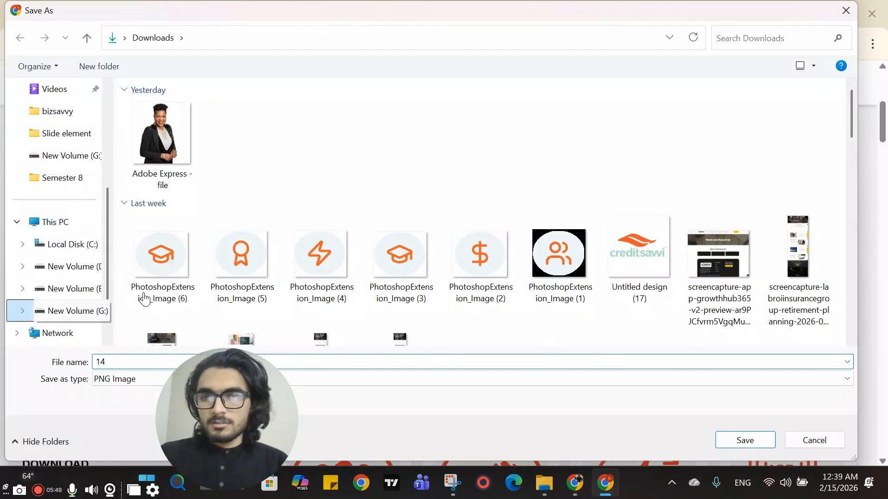
pyautogui.scroll(-1, 334, 287)
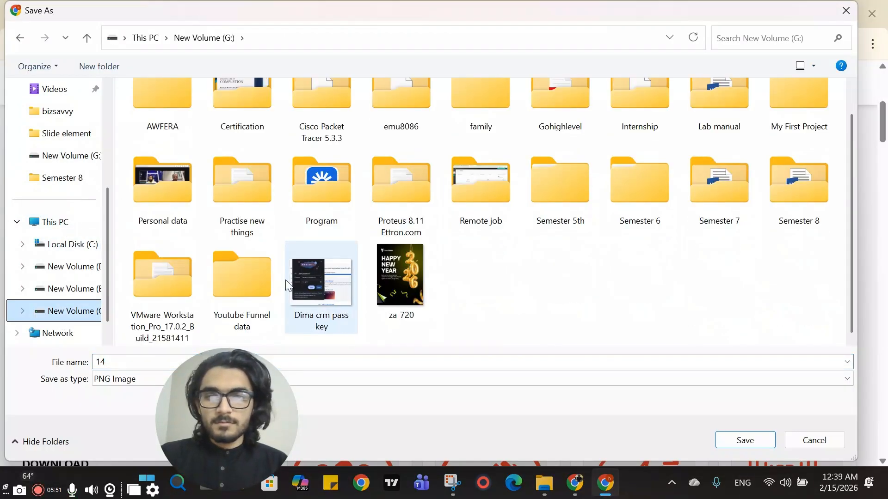
pyautogui.doubleClick(270, 280)
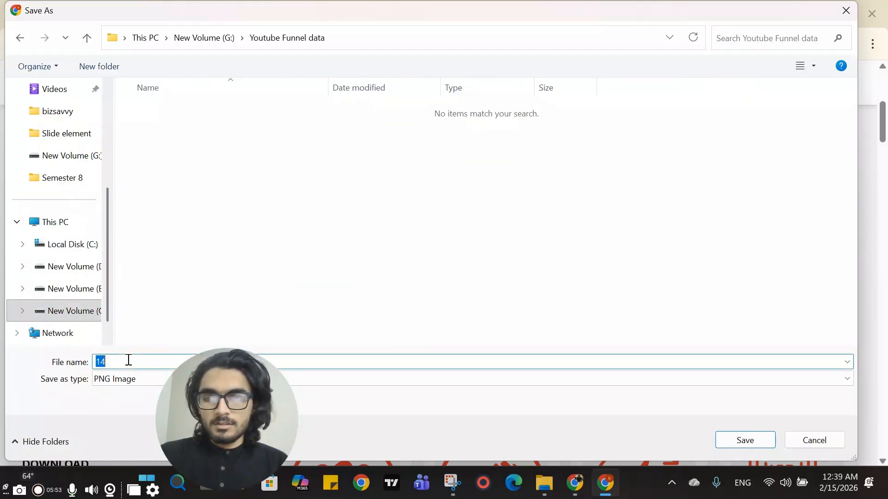
pyautogui.click(747, 441)
# Save the extracted service-bg image as a PNG named 3 in the Youtube Funnel data folder on New Volume (G:)
pyautogui.scroll(-3, 422, 379)
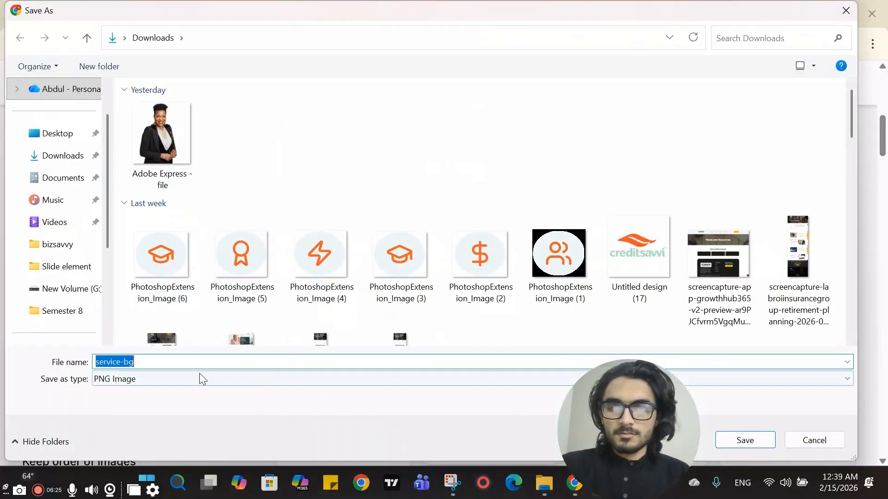
pyautogui.scroll(-2, 57, 312)
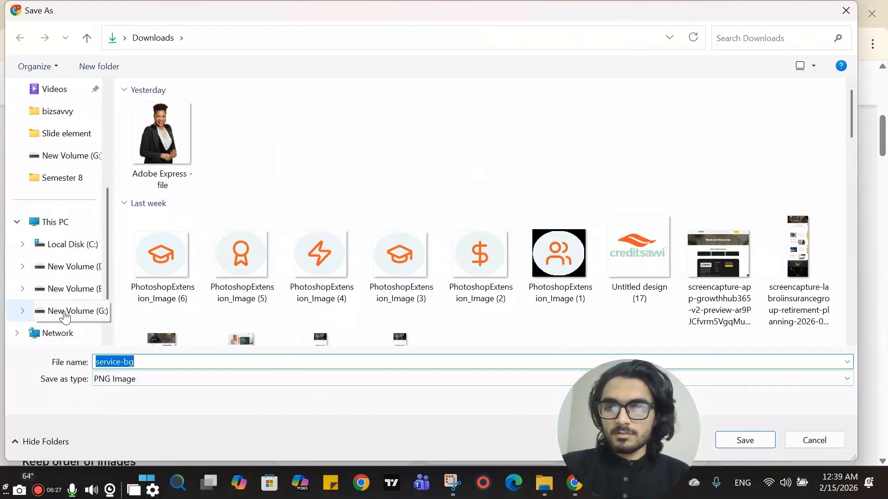
pyautogui.click(64, 315)
pyautogui.scroll(-1, 390, 248)
pyautogui.click(243, 318)
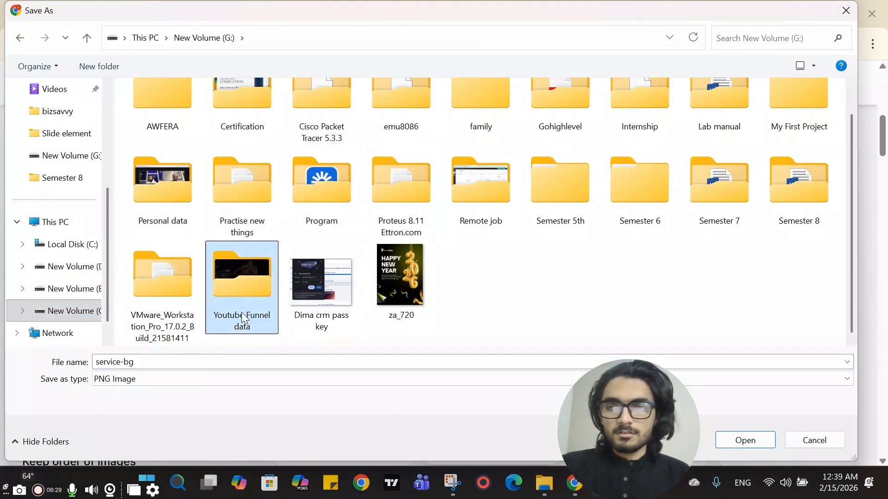
pyautogui.doubleClick(245, 299)
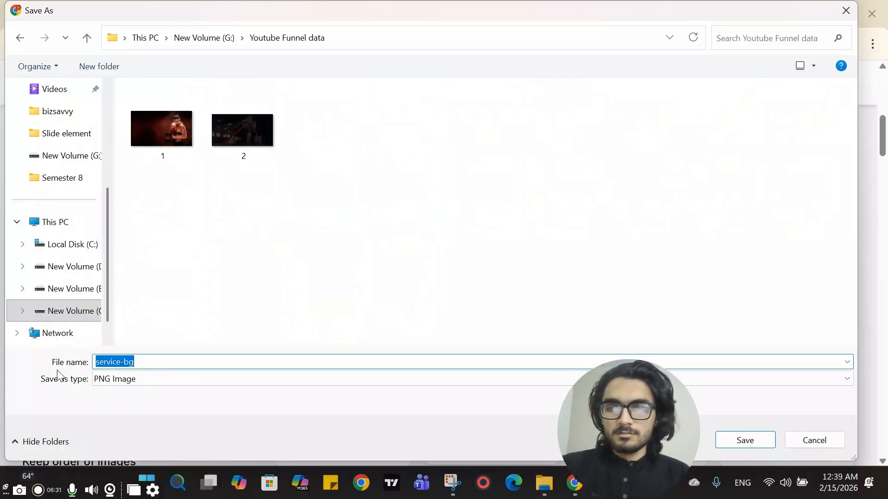
pyautogui.write('3')
pyautogui.click(745, 440)
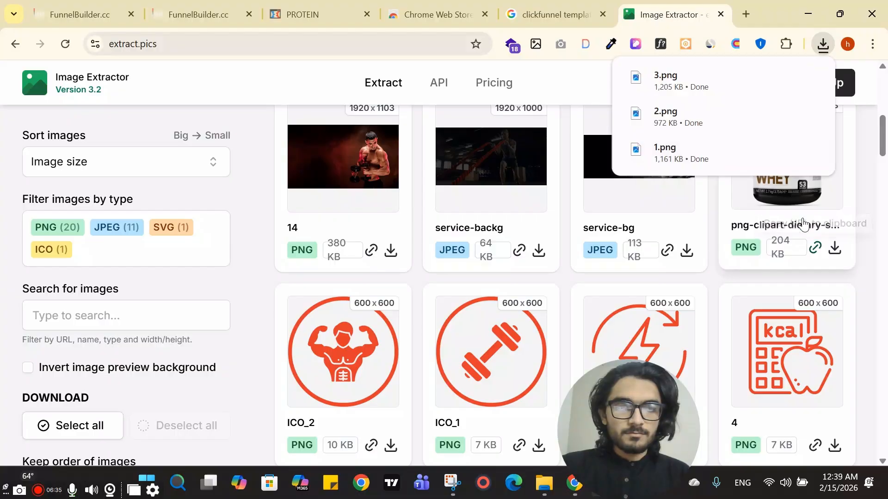
# Save the extracted whey protein jar image as a PNG named 4 in the Youtube Funnel data folder
pyautogui.rightClick(793, 206)
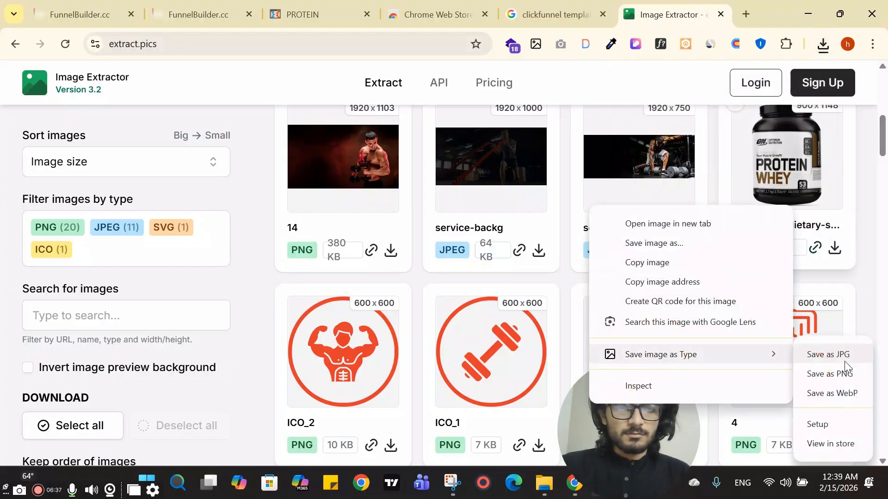
pyautogui.click(846, 373)
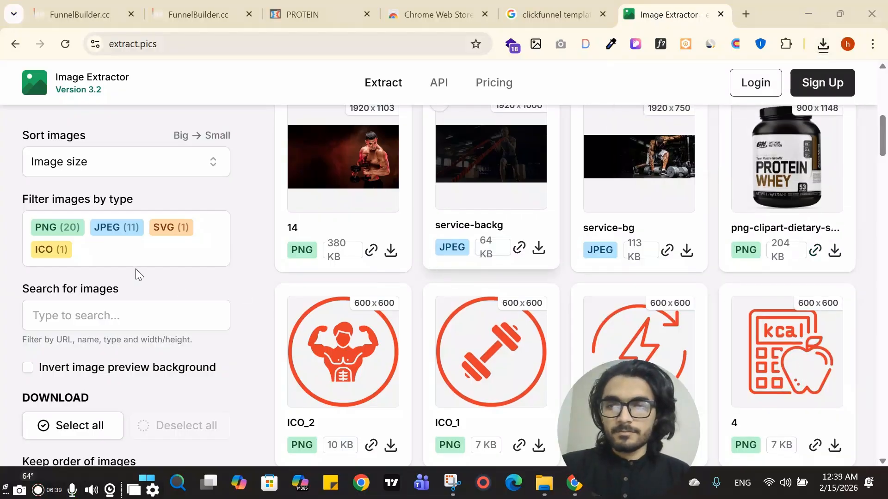
pyautogui.scroll(-3, 59, 311)
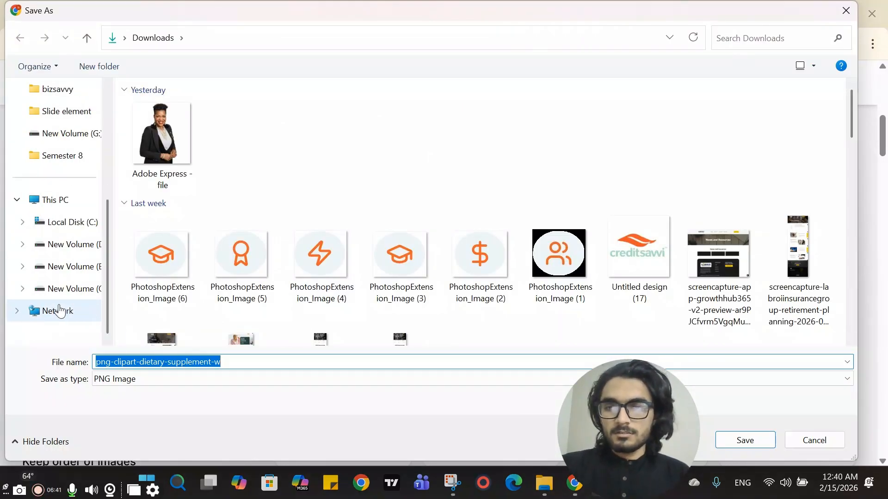
pyautogui.click(62, 293)
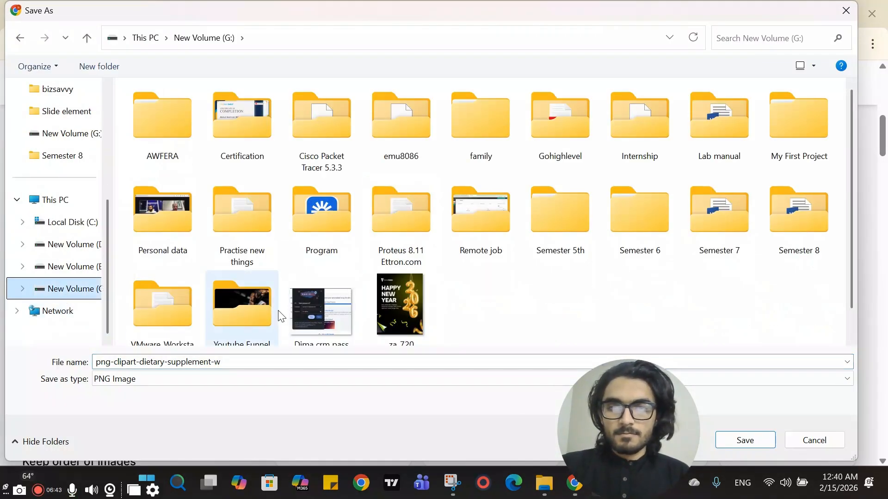
pyautogui.doubleClick(266, 314)
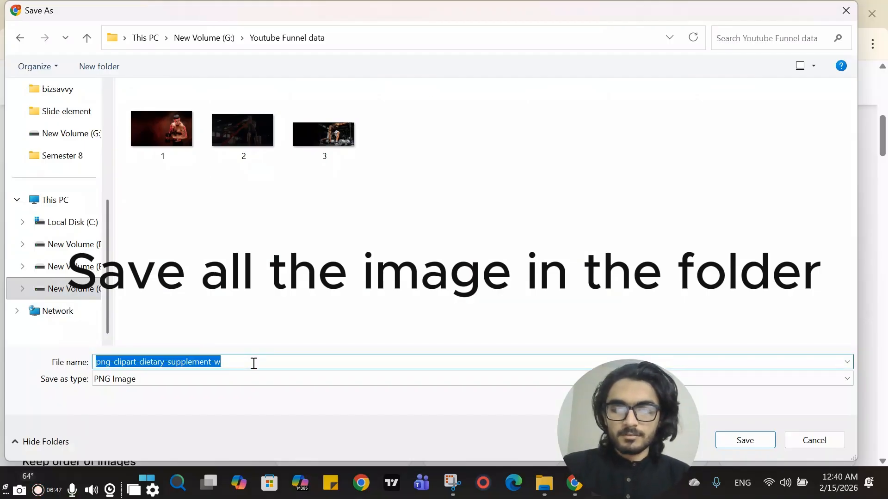
pyautogui.press('Return')
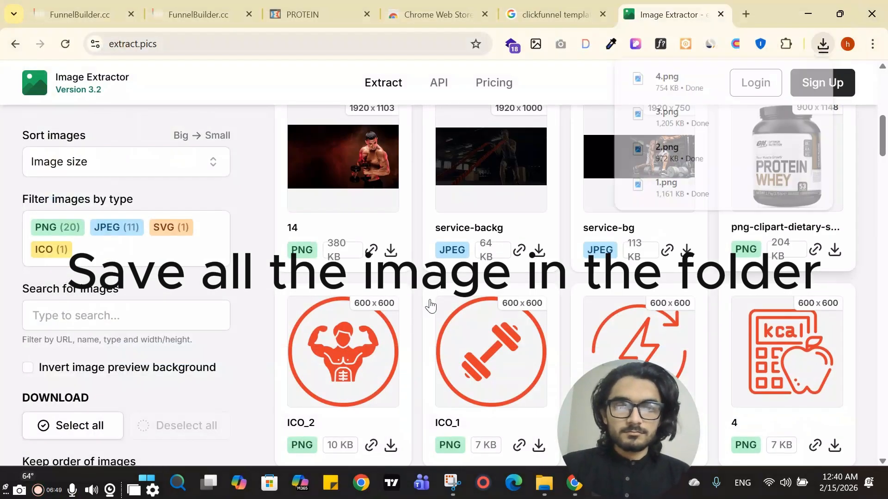
# Save the ICO_2 muscle man icon as a PNG named 5 in the Youtube Funnel data folder
pyautogui.rightClick(342, 164)
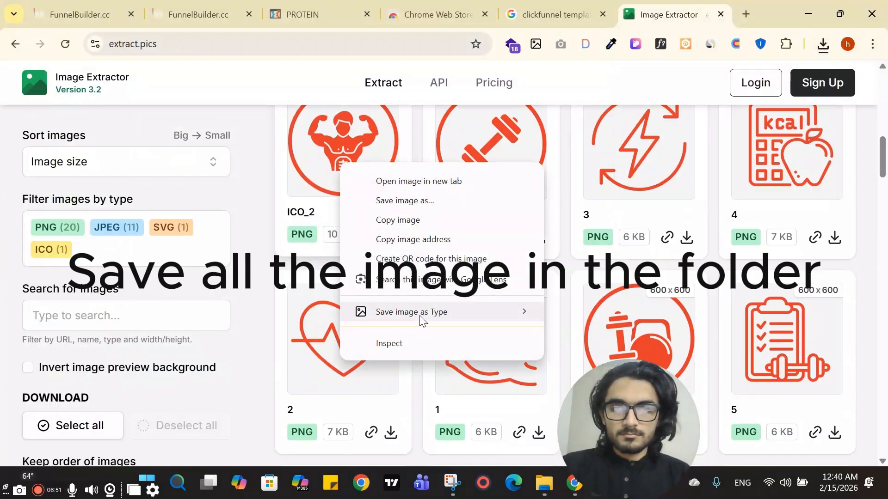
pyautogui.moveTo(420, 314)
pyautogui.click(606, 342)
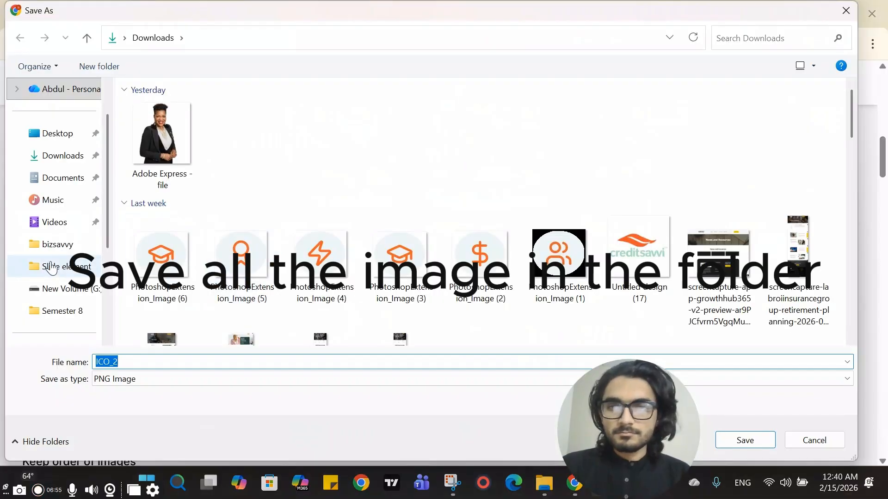
pyautogui.click(59, 289)
pyautogui.scroll(-1, 241, 222)
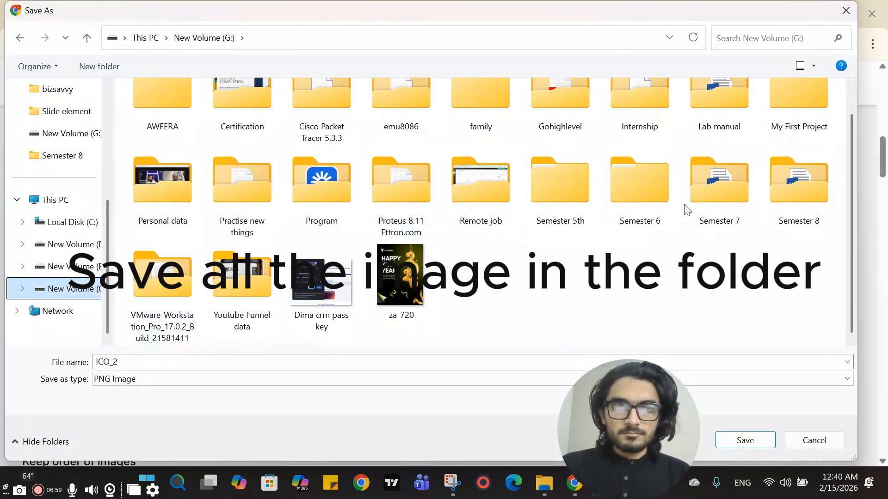
pyautogui.click(240, 282)
pyautogui.doubleClick(259, 303)
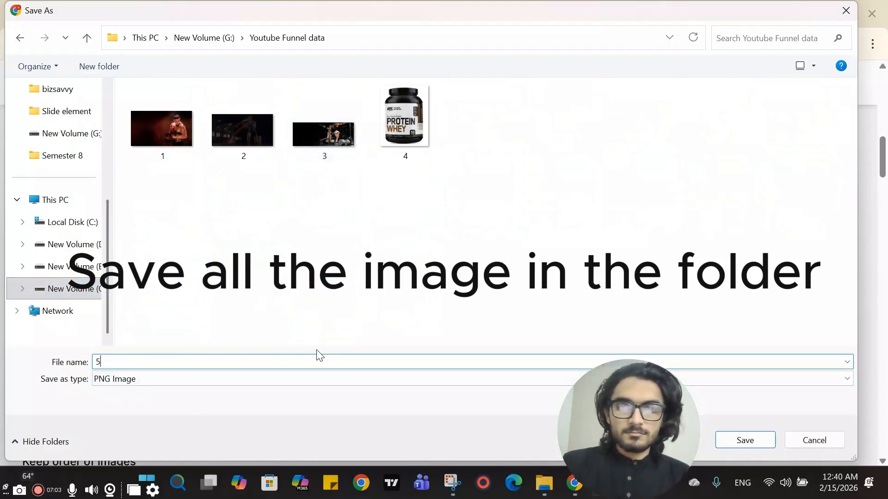
pyautogui.press('Return')
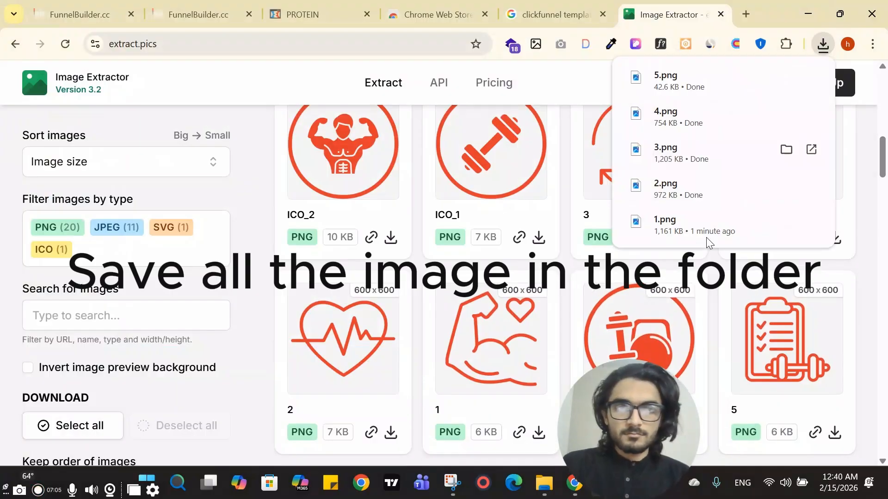
# Save the ICO_1 dumbbell icon as a PNG named 6 in the Youtube Funnel data folder
pyautogui.scroll(1, 517, 240)
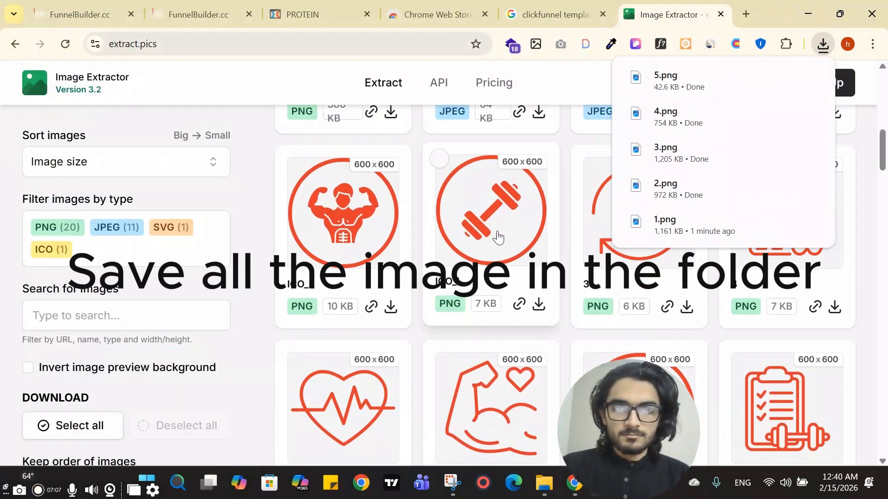
pyautogui.rightClick(498, 237)
pyautogui.click(441, 162)
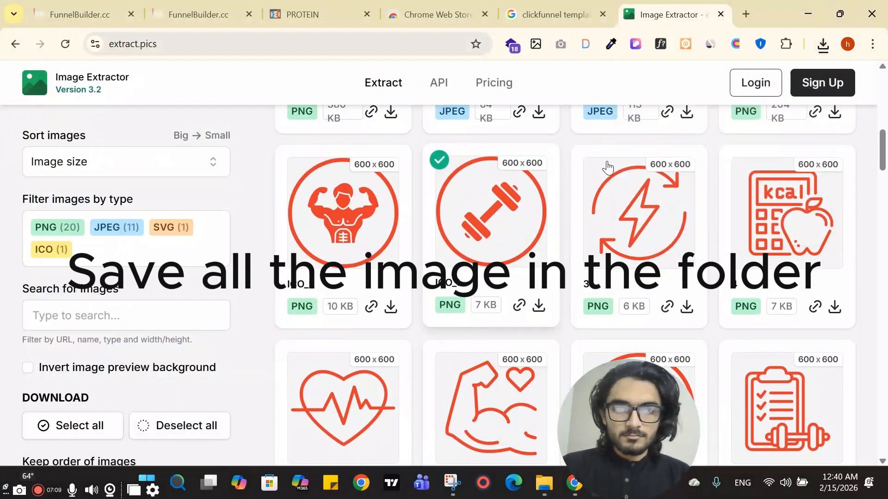
pyautogui.click(588, 161)
pyautogui.rightClick(616, 221)
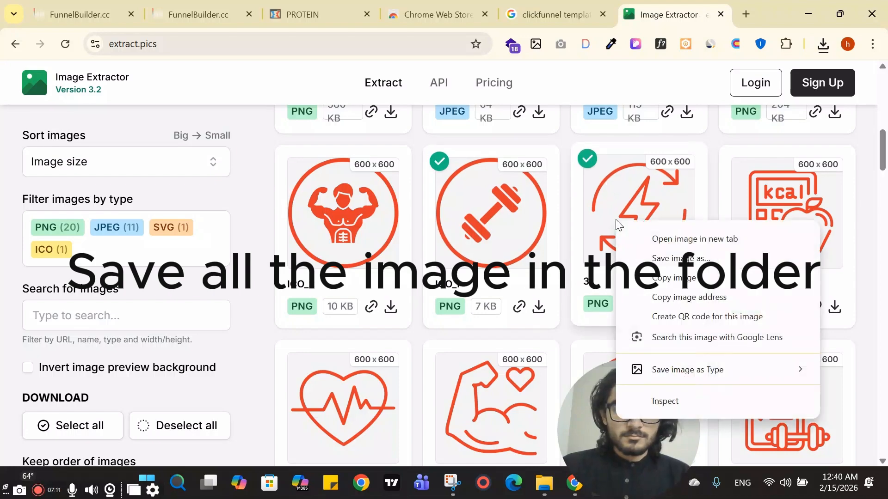
pyautogui.rightClick(468, 211)
pyautogui.moveTo(601, 360)
pyautogui.click(709, 379)
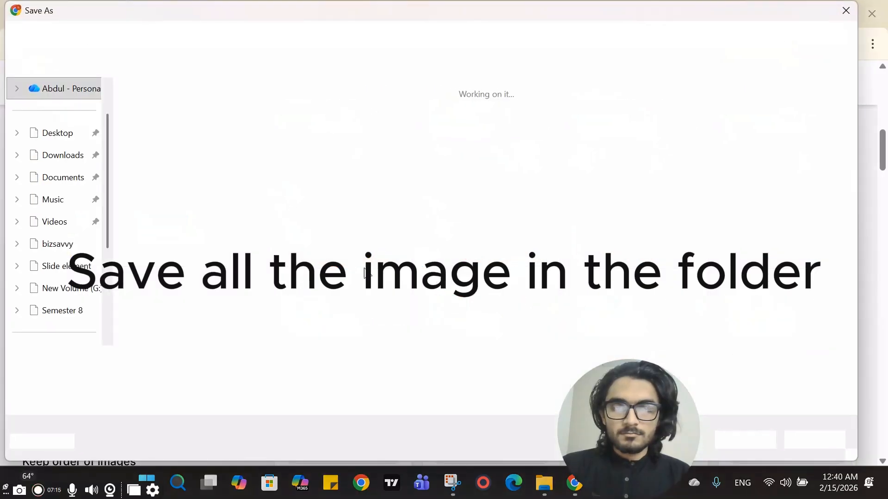
pyautogui.scroll(-3, 69, 217)
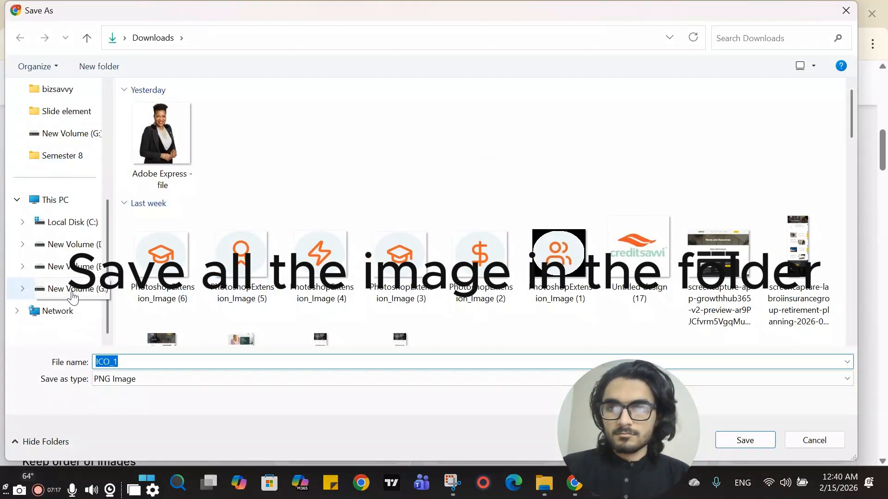
pyautogui.doubleClick(240, 266)
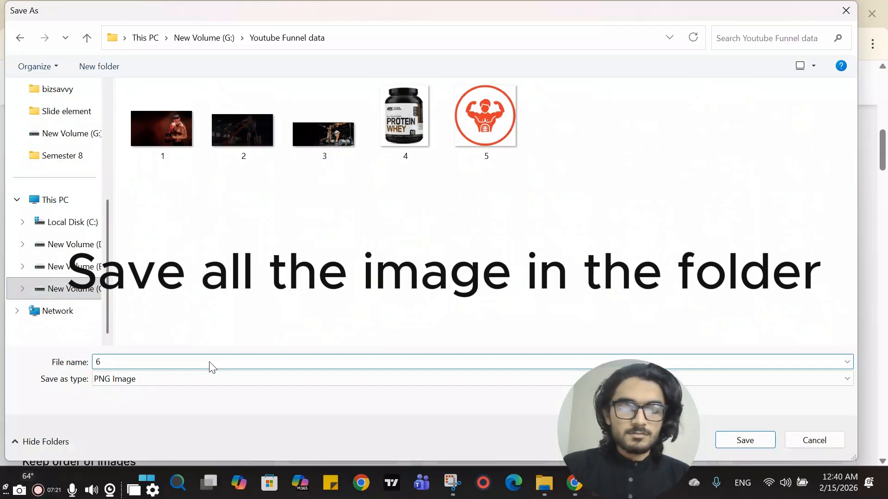
pyautogui.press('Return')
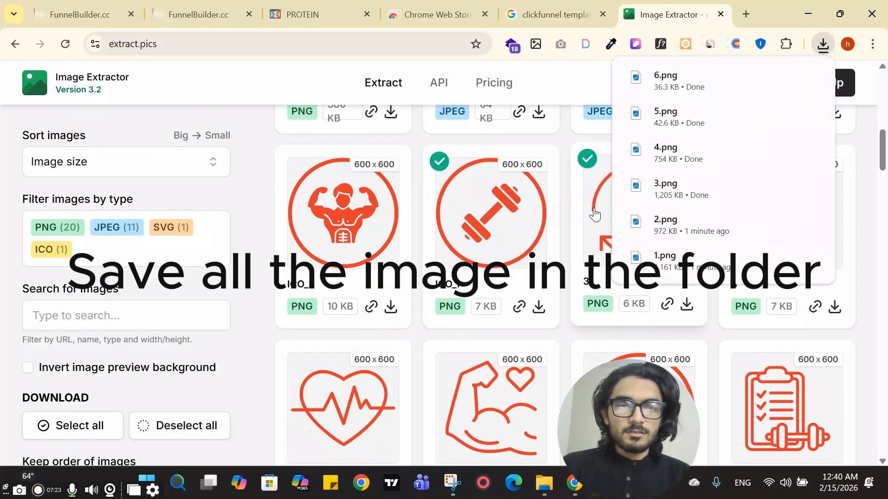
# Deselect the lightning bolt icon and save it as a PNG named 7 in the Youtube Funnel data folder
pyautogui.click(595, 214)
pyautogui.rightClick(595, 212)
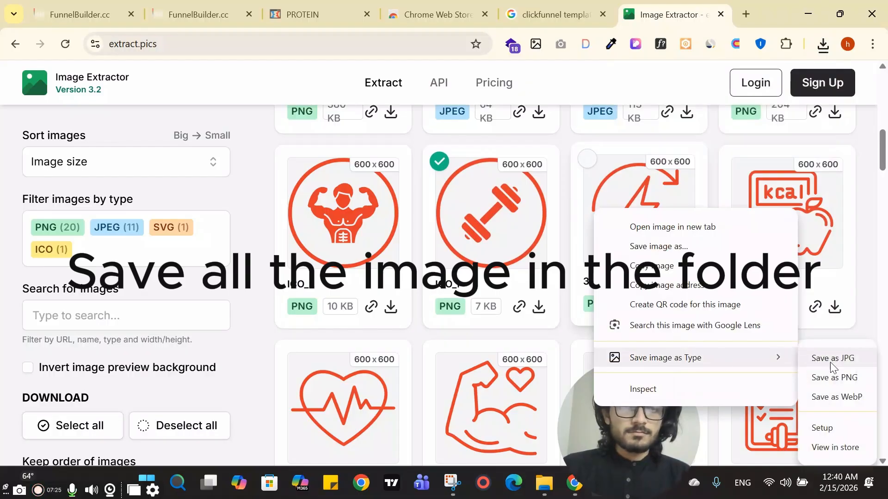
pyautogui.click(830, 358)
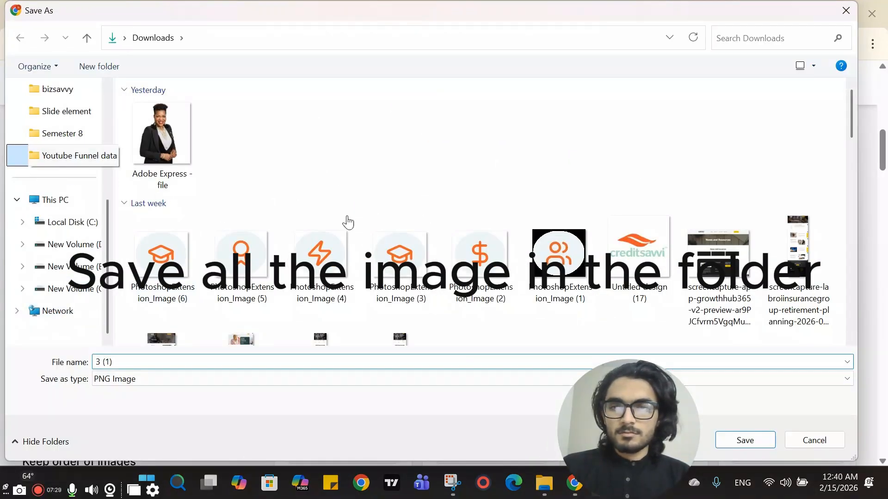
pyautogui.click(69, 156)
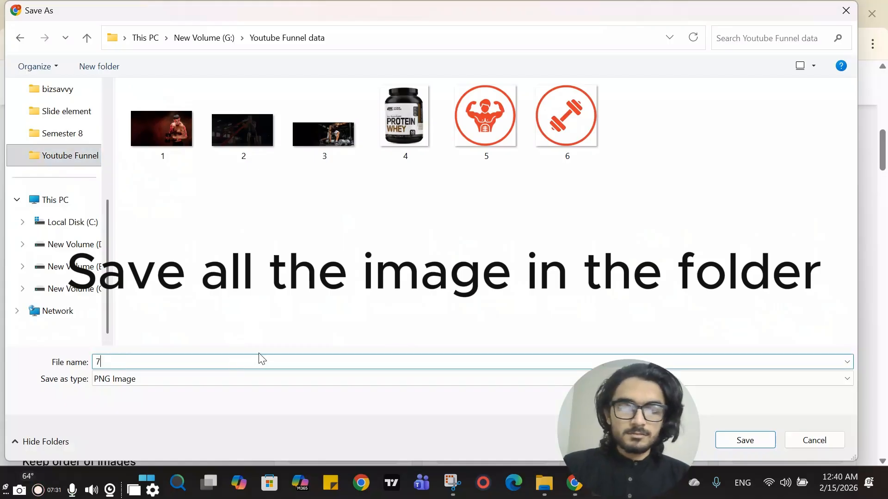
pyautogui.press('Return')
# Save the kcal calculator and apple icon as a PNG named 8 in the Youtube Funnel data folder
pyautogui.rightClick(597, 201)
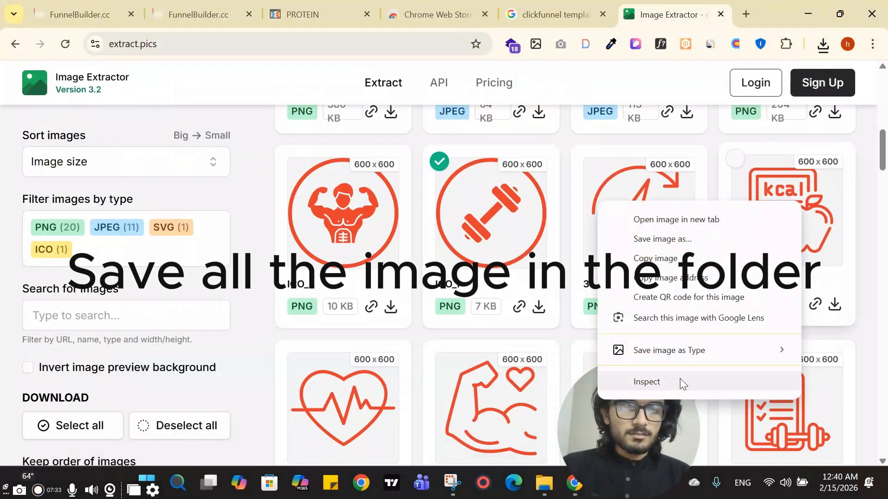
pyautogui.moveTo(691, 349)
pyautogui.click(849, 367)
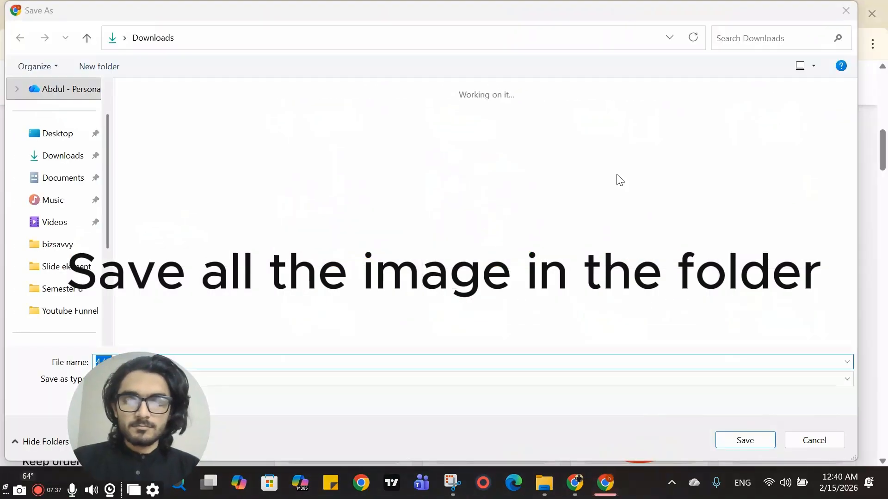
pyautogui.scroll(-5, 352, 234)
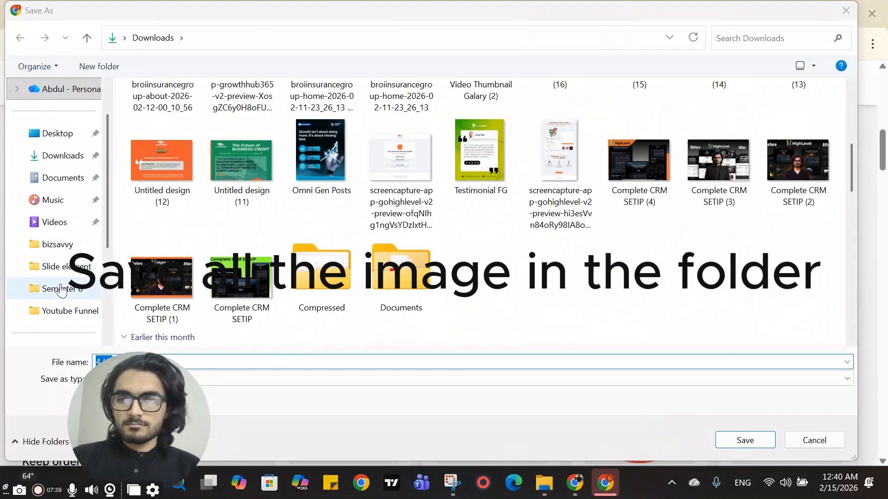
pyautogui.click(64, 311)
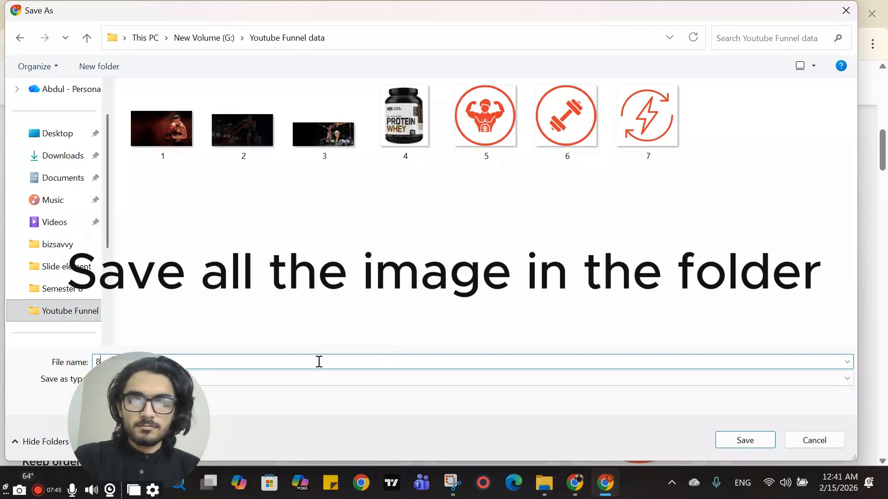
pyautogui.click(319, 361)
pyautogui.write('8')
pyautogui.press('Return')
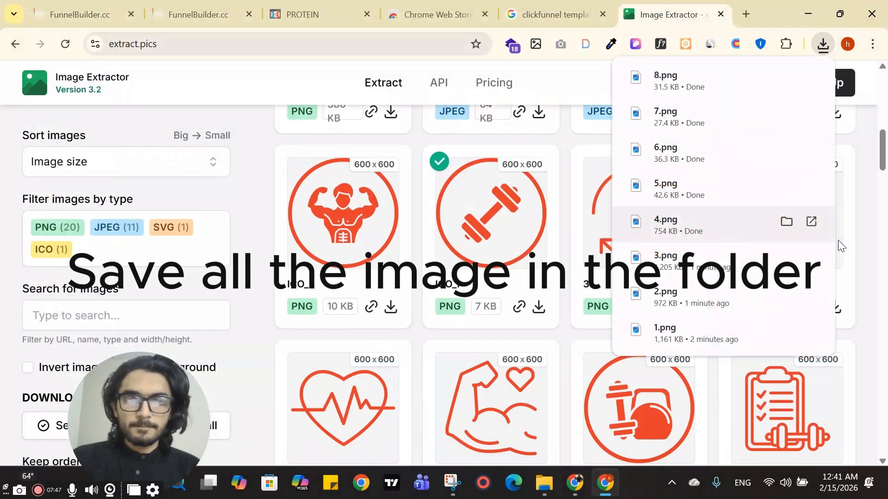
# Save the heartbeat icon as a PNG named 9 in the Youtube Funnel data folder
pyautogui.scroll(-3, 318, 325)
pyautogui.rightClick(353, 247)
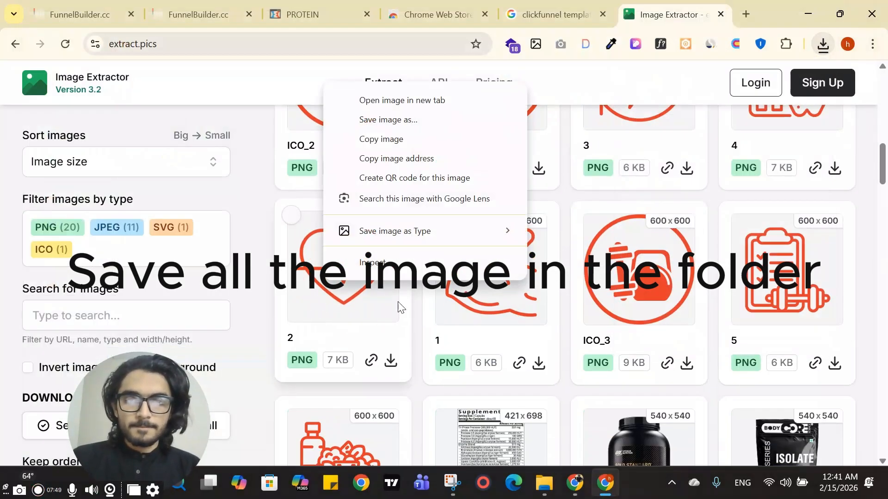
pyautogui.moveTo(365, 231)
pyautogui.click(560, 243)
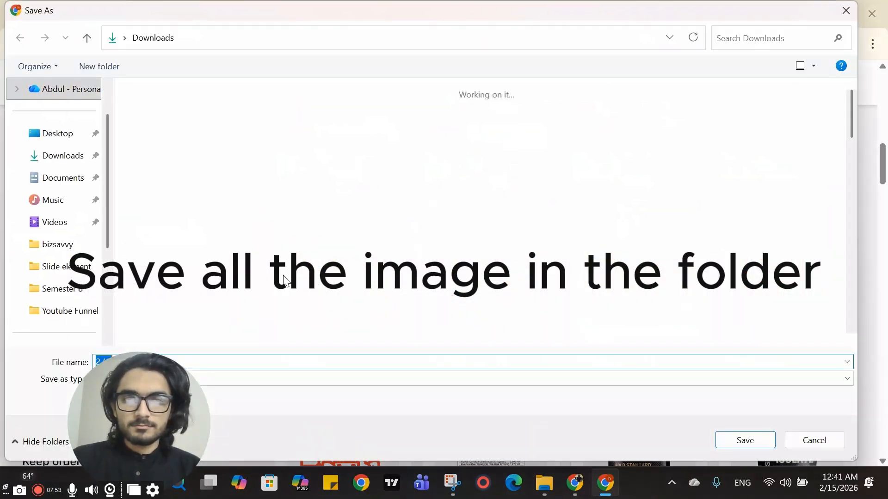
pyautogui.click(66, 317)
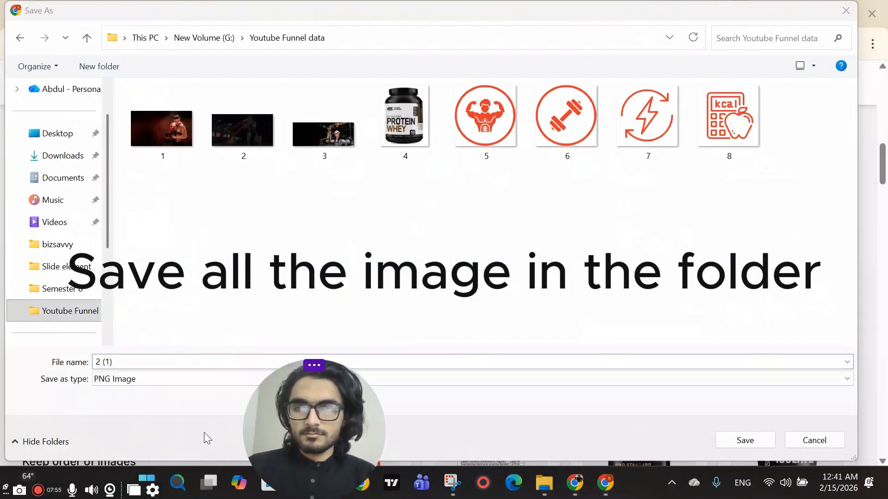
pyautogui.tripleClick(160, 365)
pyautogui.write('9')
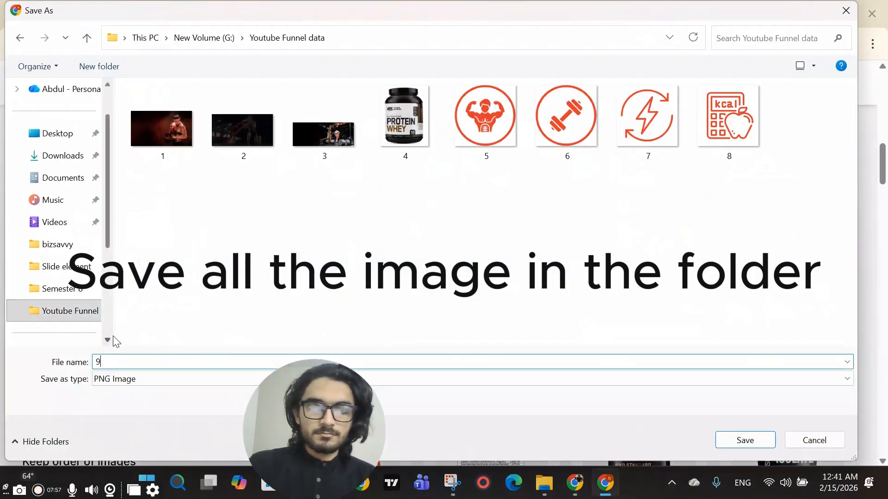
pyautogui.press('Return')
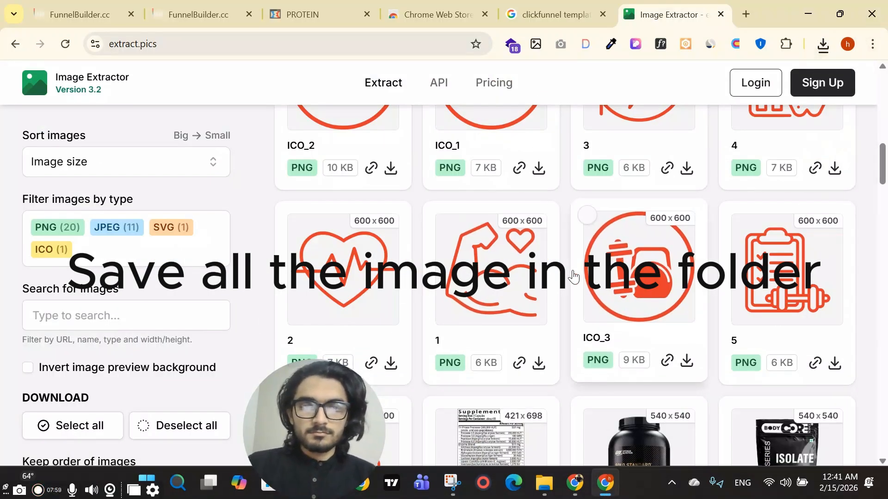
# Save the flexed arm with heart icon as a PNG named 10 in the Youtube Funnel data folder
pyautogui.rightClick(461, 258)
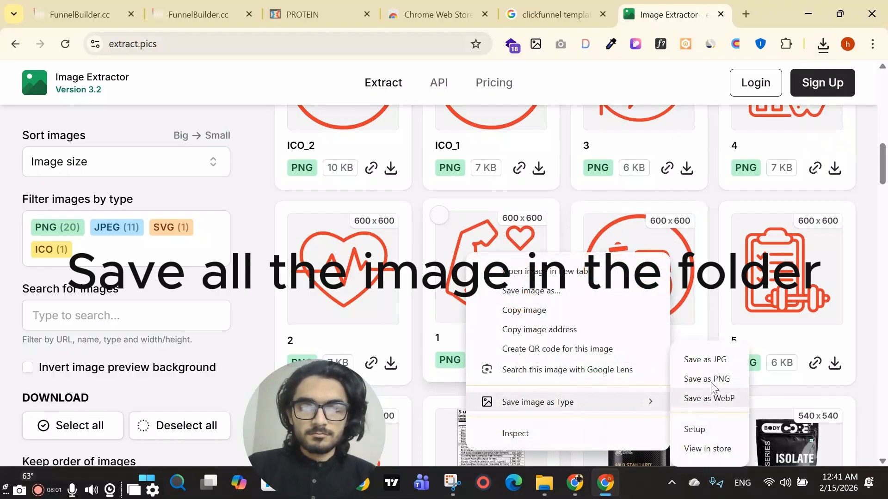
pyautogui.click(711, 382)
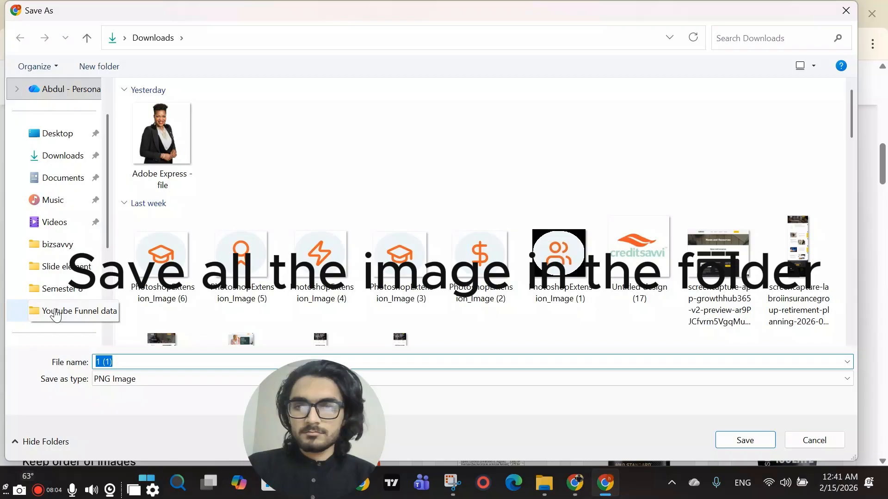
pyautogui.click(56, 316)
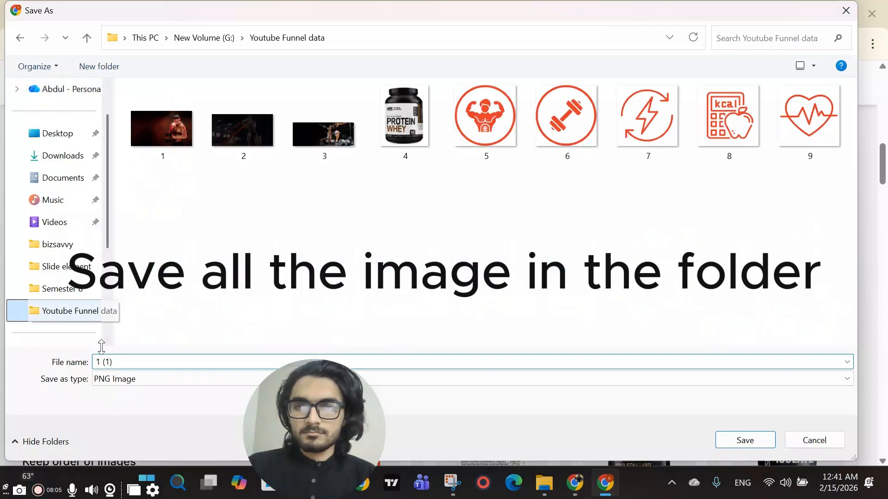
pyautogui.write('10')
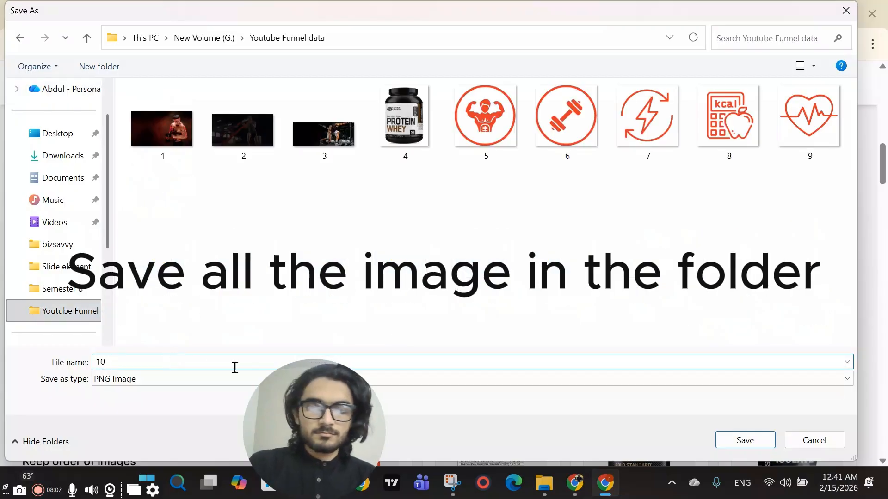
pyautogui.press('Return')
# Save the ICO_3 dumbbell and kettlebell icon as a PNG named 11 in the Youtube Funnel data folder
pyautogui.rightClick(633, 276)
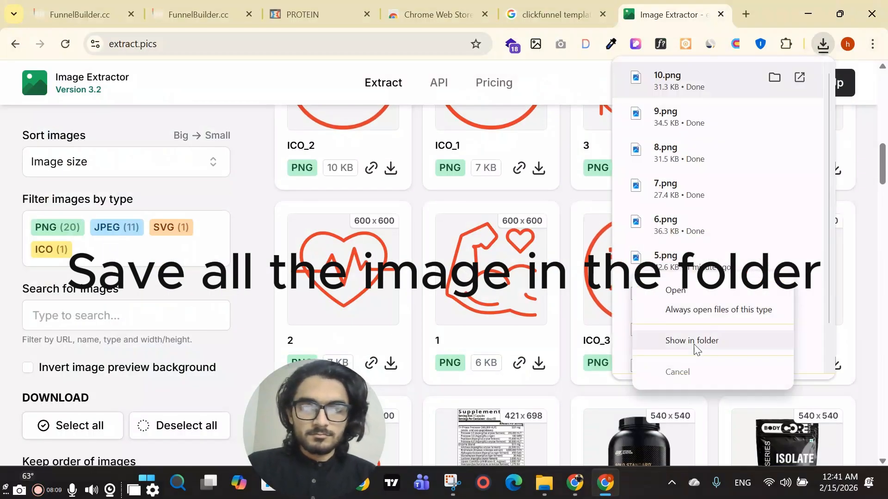
pyautogui.click(604, 277)
pyautogui.rightClick(601, 280)
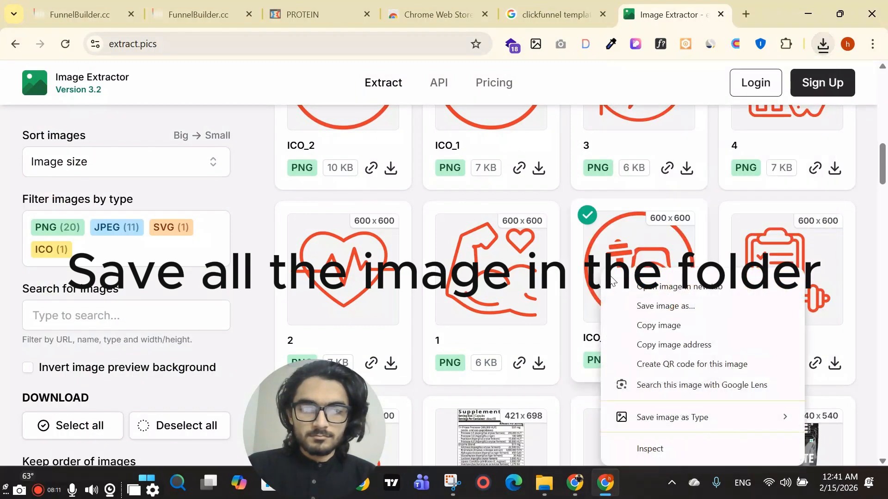
pyautogui.moveTo(711, 417)
pyautogui.click(839, 379)
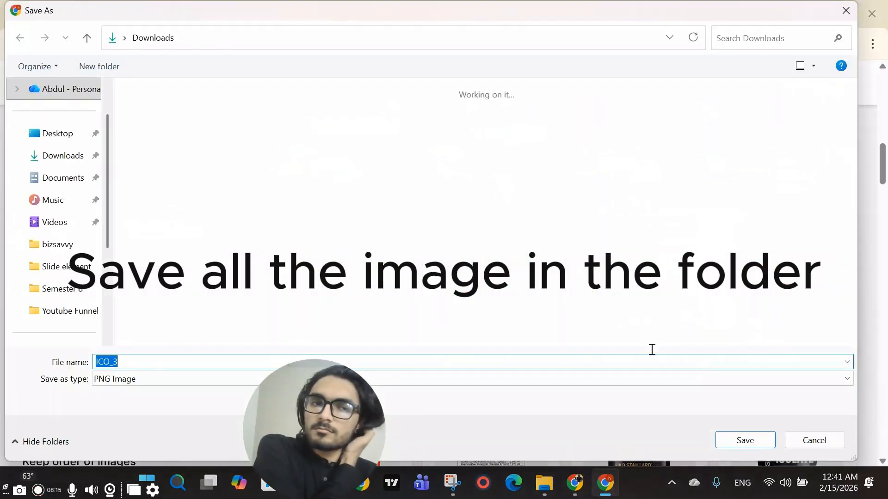
pyautogui.click(74, 289)
pyautogui.click(70, 311)
pyautogui.click(137, 363)
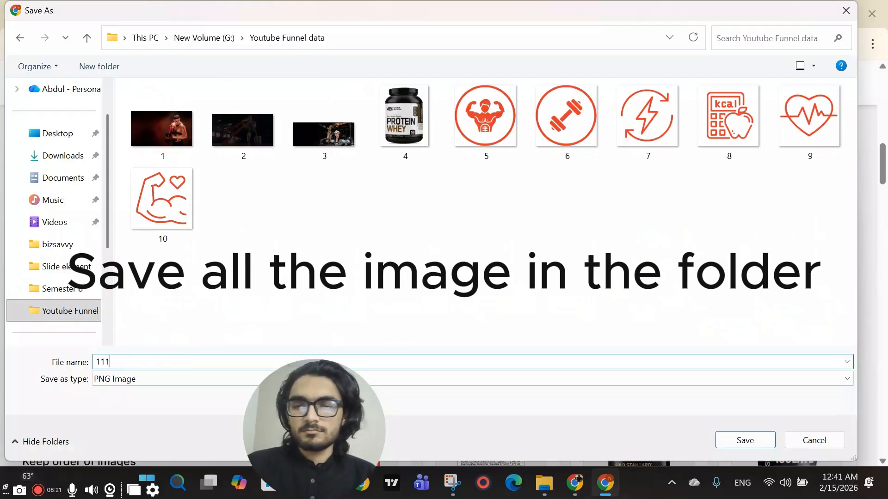
pyautogui.press('Return')
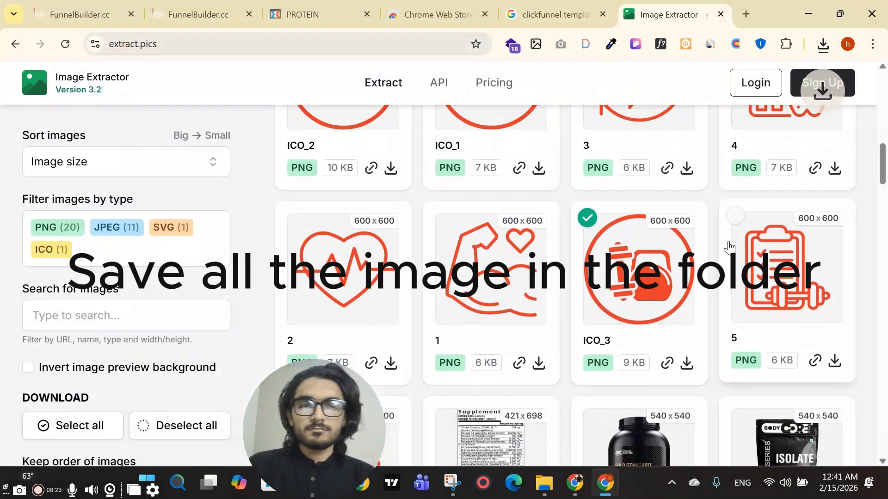
# Save the clipboard and dumbbell icon as a PNG named 12 in the Youtube Funnel data folder
pyautogui.scroll(-1, 781, 215)
pyautogui.rightClick(579, 212)
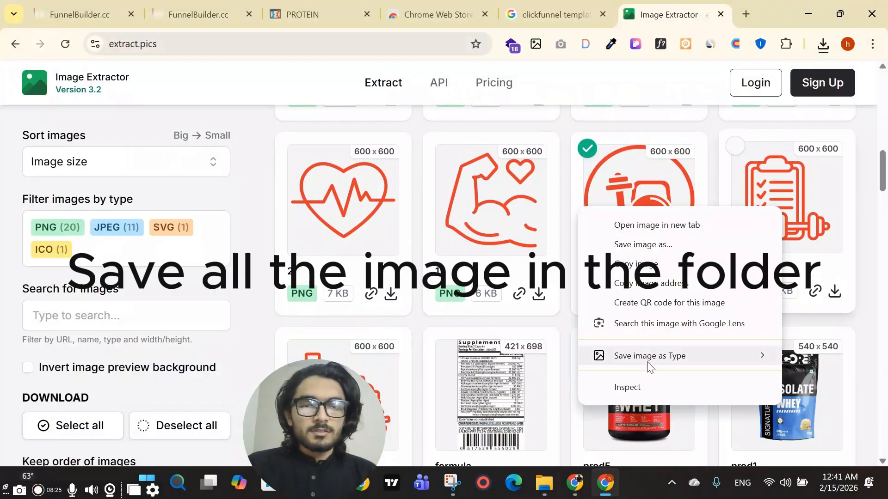
pyautogui.moveTo(649, 356)
pyautogui.click(817, 375)
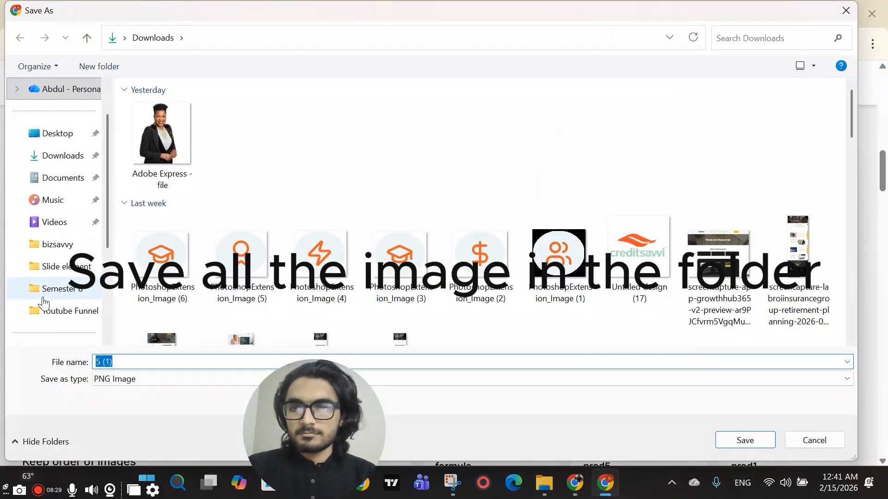
pyautogui.click(55, 310)
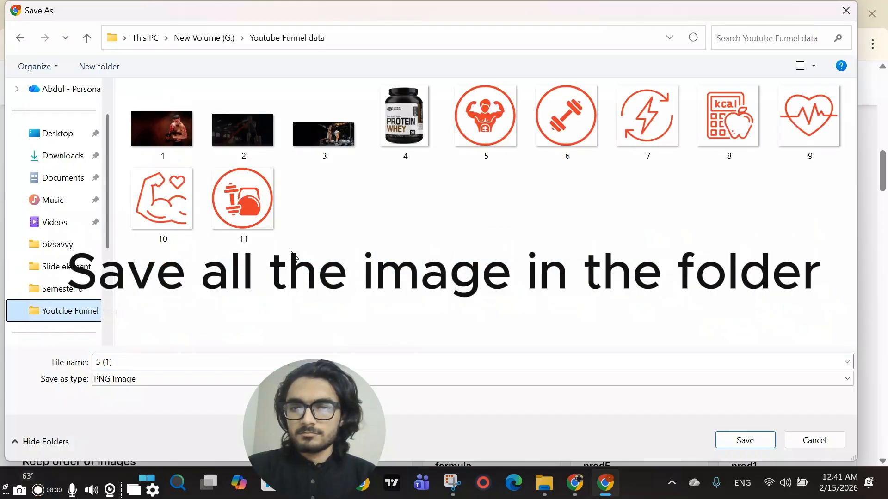
pyautogui.click(151, 363)
pyautogui.write('12')
pyautogui.press('Return')
# Look through the whole list of extracted images to check which ones still need saving
pyautogui.scroll(-2, 460, 309)
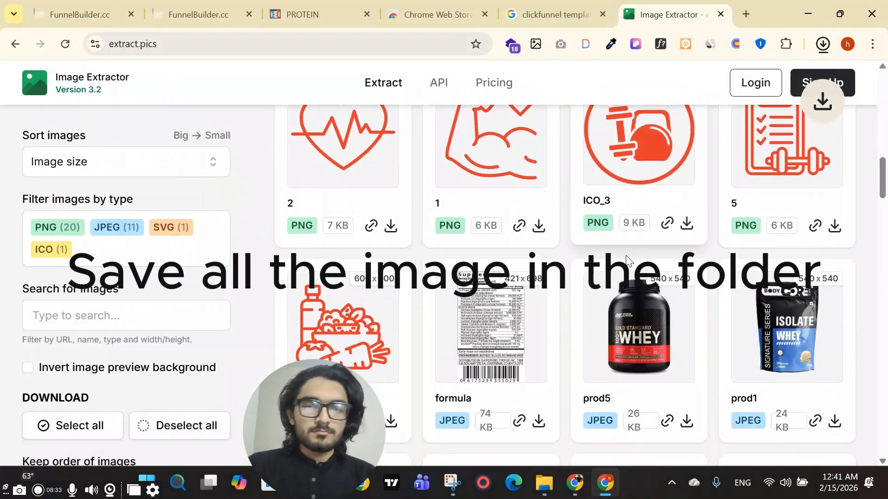
pyautogui.scroll(-2, 460, 308)
pyautogui.scroll(-15, 462, 310)
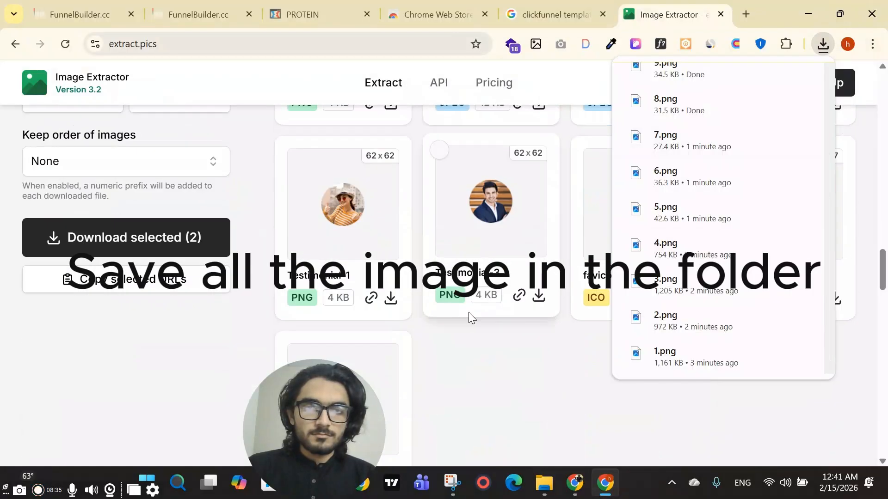
pyautogui.scroll(1, 621, 334)
pyautogui.scroll(15, 620, 333)
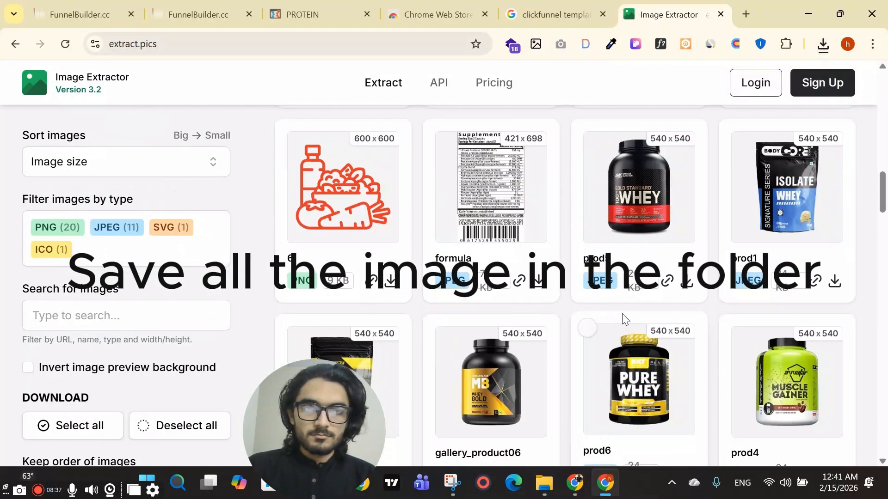
pyautogui.scroll(-4, 583, 290)
pyautogui.scroll(10, 584, 288)
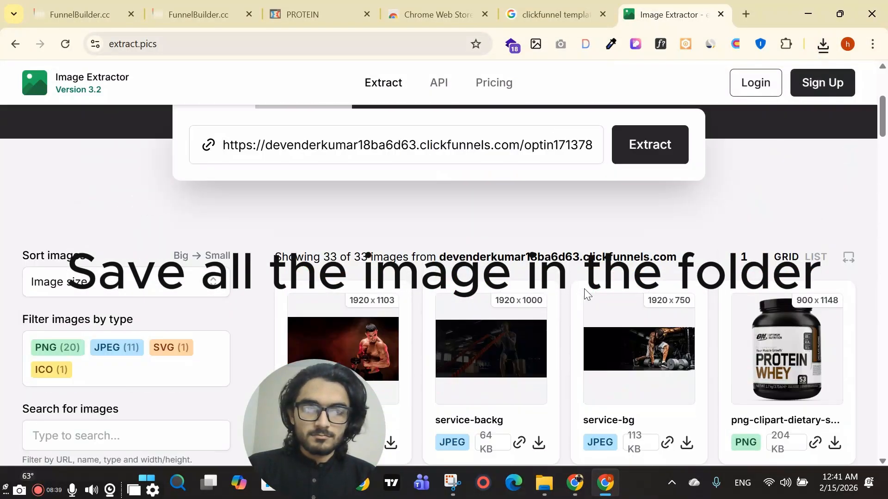
pyautogui.scroll(-10, 584, 289)
pyautogui.scroll(5, 812, 298)
pyautogui.scroll(-10, 813, 299)
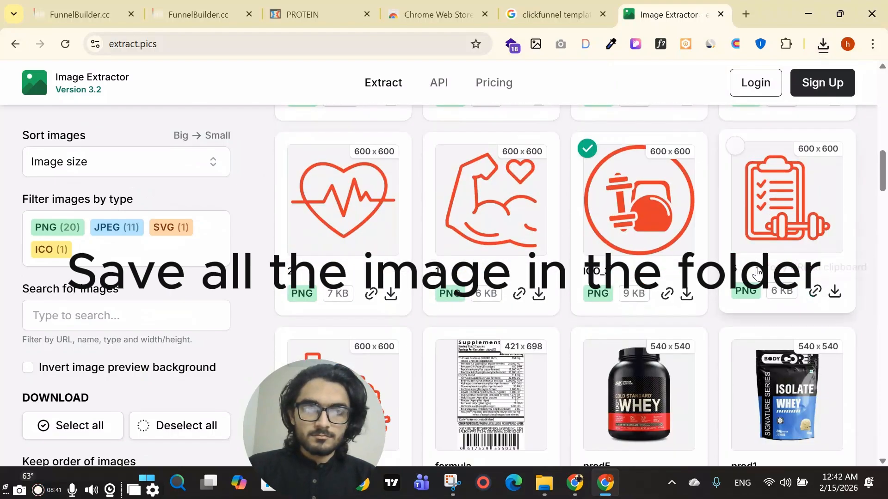
pyautogui.scroll(4, 757, 264)
pyautogui.scroll(9, 756, 264)
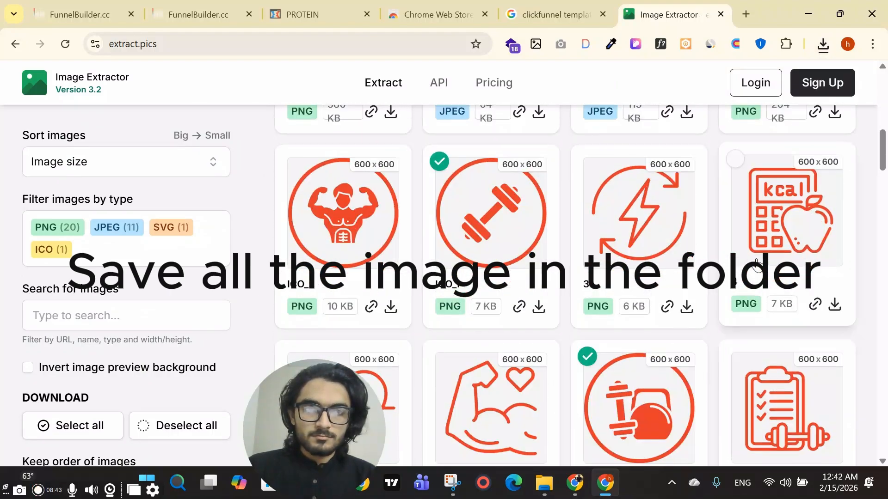
pyautogui.scroll(-10, 756, 262)
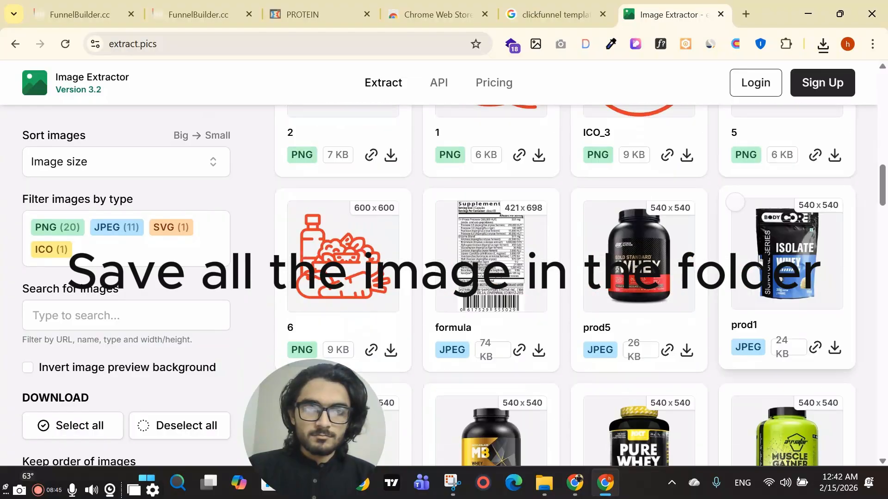
# Save the bottle and healthy food icon as a PNG named 13 in the Youtube Funnel data folder
pyautogui.rightClick(780, 248)
pyautogui.press('Escape')
pyautogui.rightClick(348, 248)
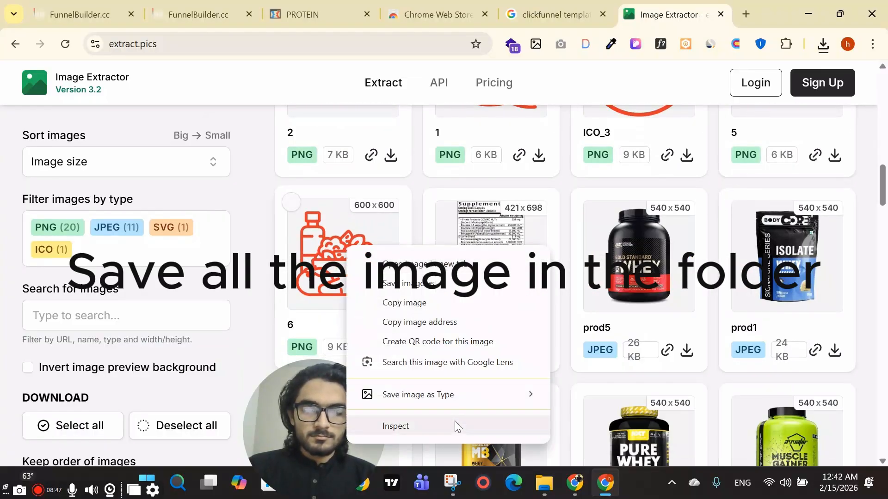
pyautogui.moveTo(460, 390)
pyautogui.click(607, 378)
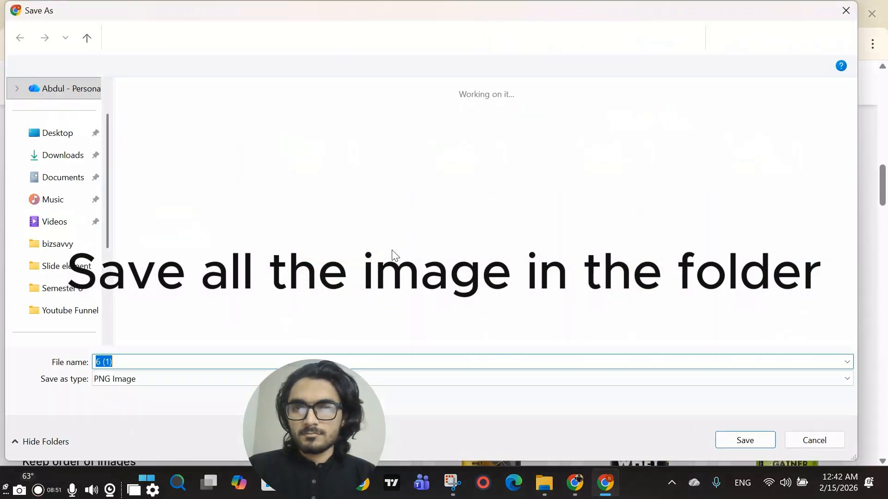
pyautogui.click(76, 314)
pyautogui.doubleClick(148, 362)
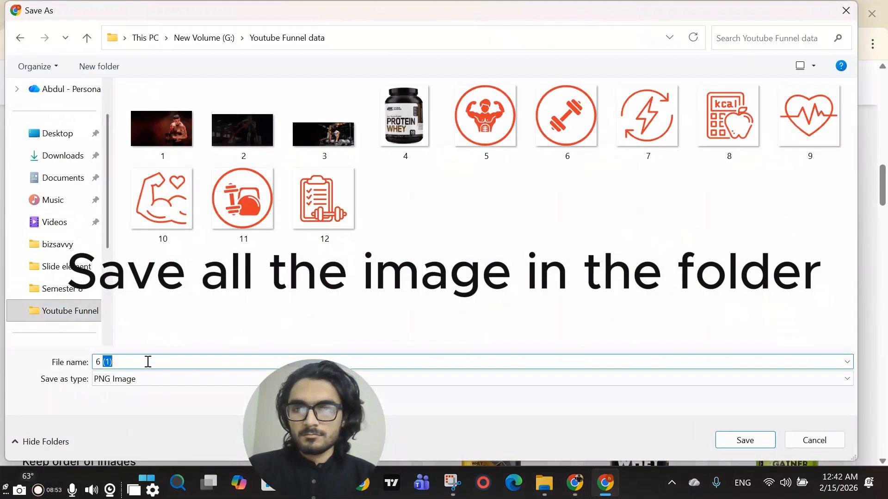
pyautogui.write('144')
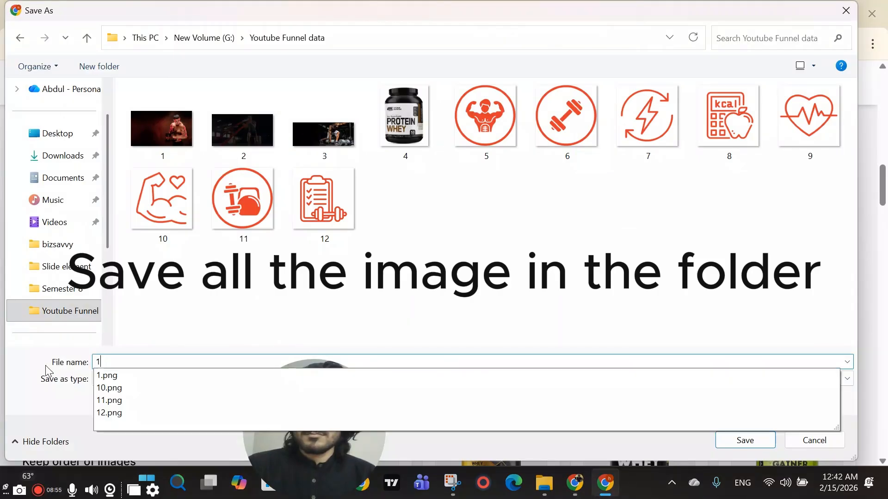
pyautogui.press('BackSpace')
pyautogui.press('BackSpace')
pyautogui.write('3')
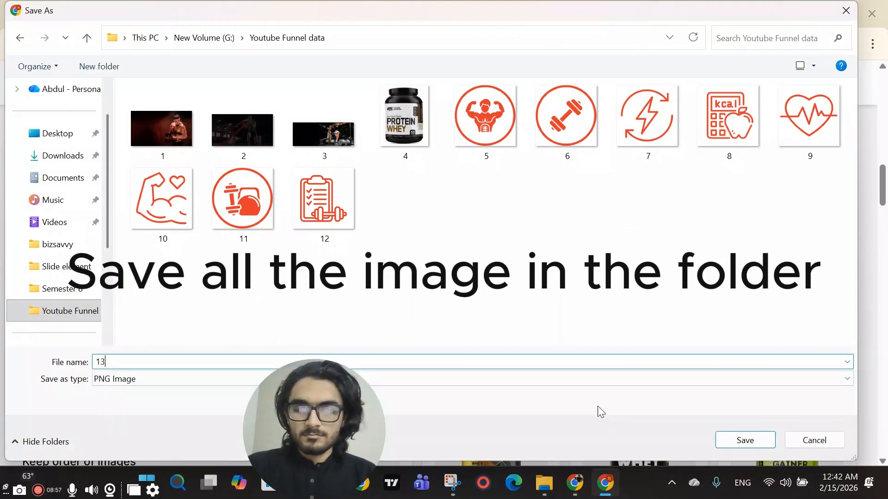
pyautogui.click(763, 441)
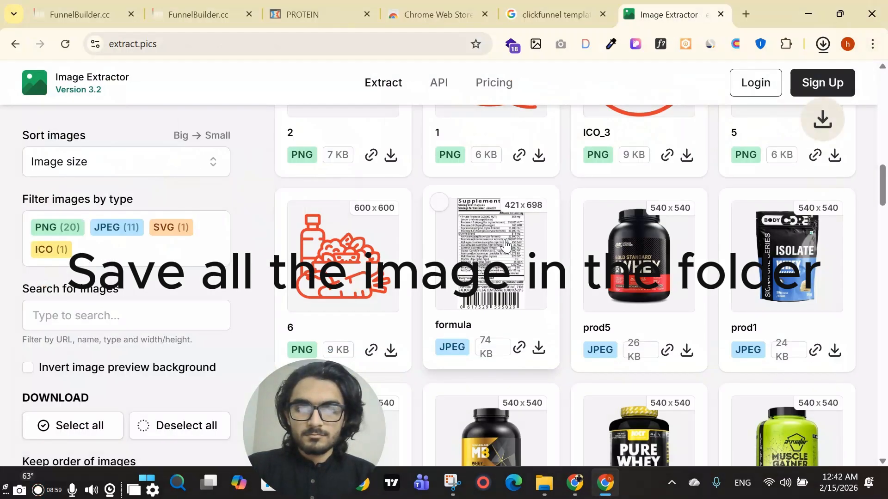
# Save the formula supplement label image as a PNG named 14 in the Youtube Funnel data folder
pyautogui.rightClick(506, 240)
pyautogui.moveTo(697, 399)
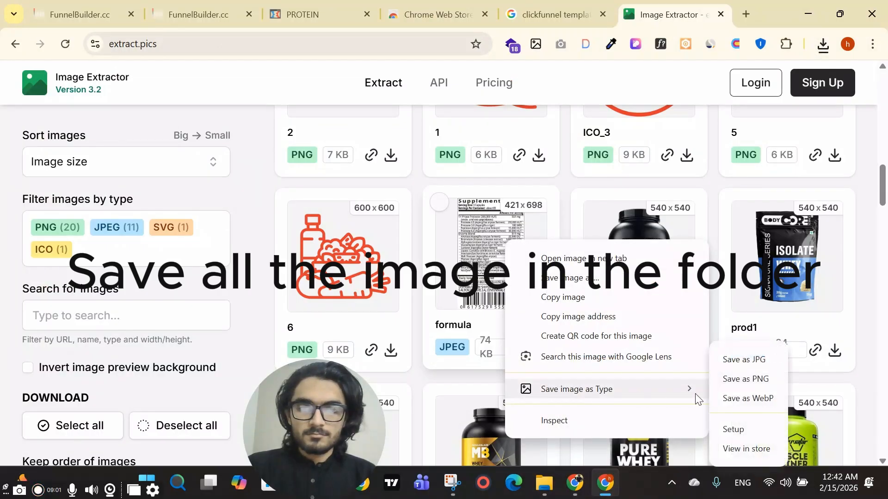
pyautogui.click(753, 380)
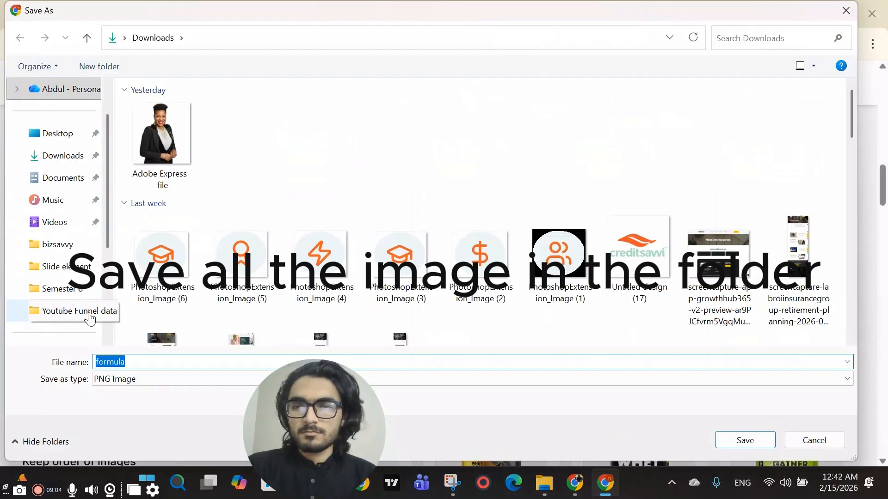
pyautogui.click(90, 318)
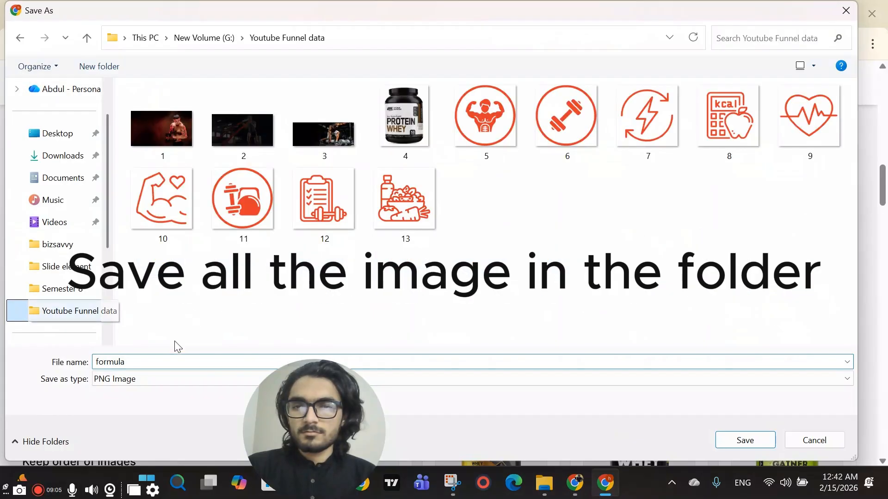
pyautogui.doubleClick(194, 361)
pyautogui.write('14')
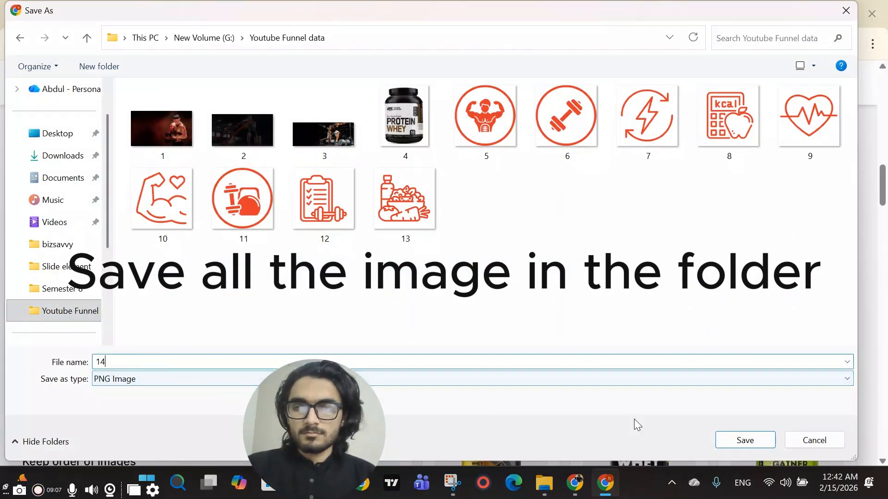
pyautogui.click(743, 437)
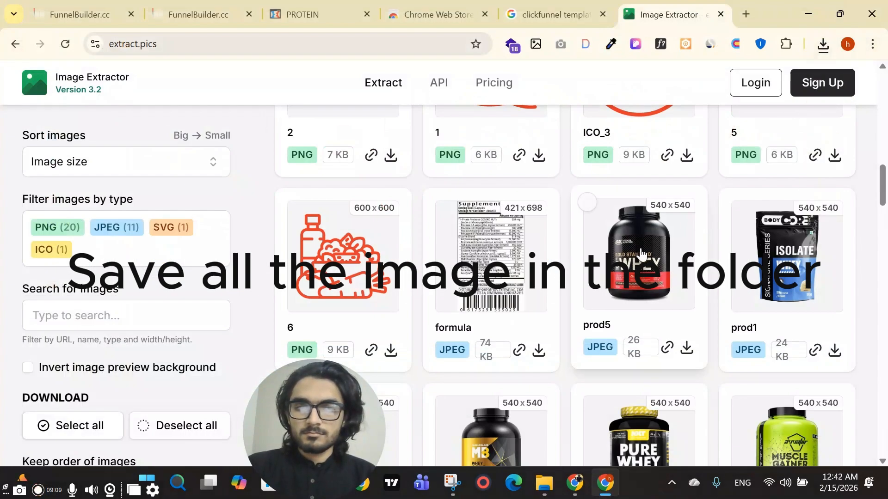
# Save the prod5 Gold Standard Whey image as a PNG named 15 in the Youtube Funnel data folder
pyautogui.rightClick(618, 241)
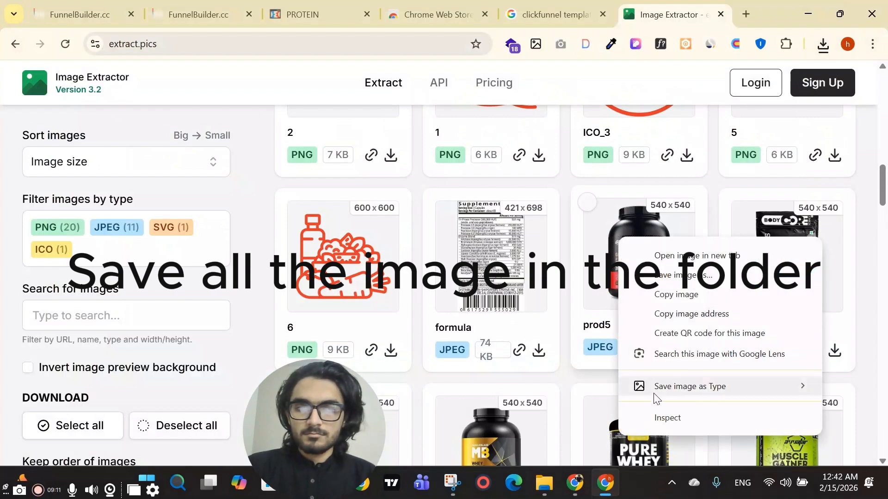
pyautogui.moveTo(654, 396)
pyautogui.click(573, 391)
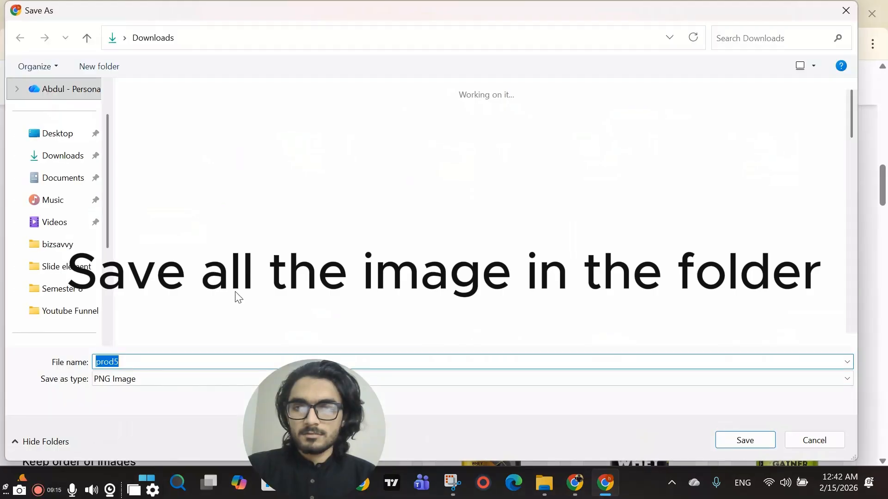
pyautogui.click(59, 311)
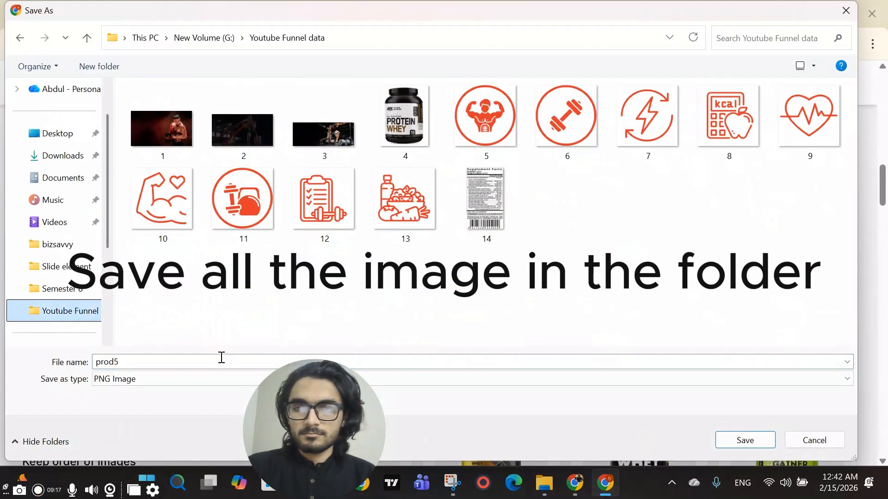
pyautogui.write('15')
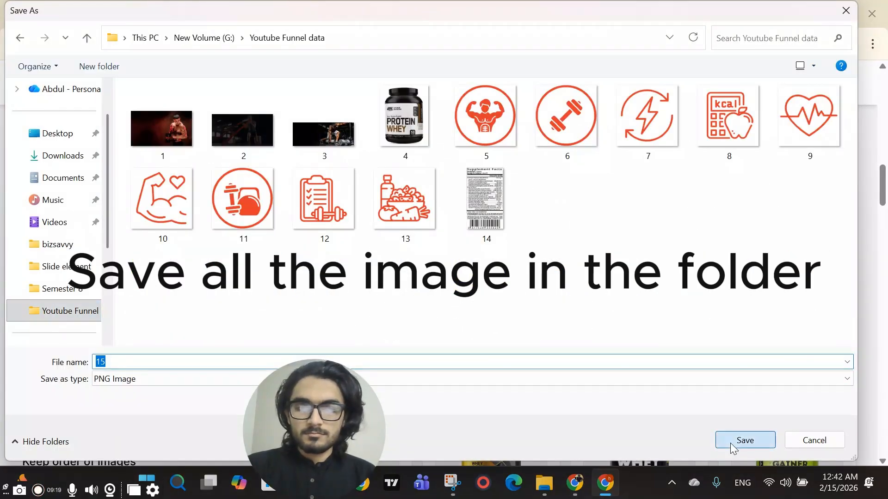
pyautogui.click(731, 446)
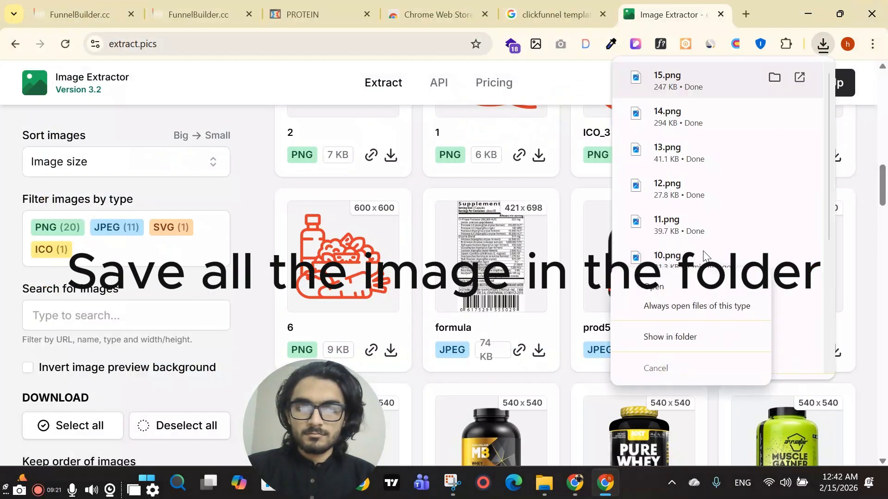
pyautogui.click(560, 316)
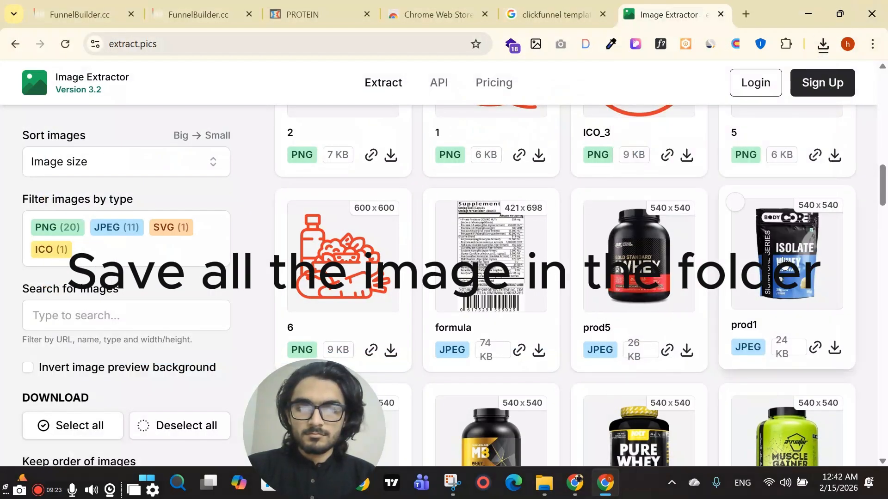
# Save the prod1 blue Isolate Whey pouch image as a PNG named 16 in the Youtube Funnel data folder
pyautogui.rightClick(582, 260)
pyautogui.moveTo(680, 416)
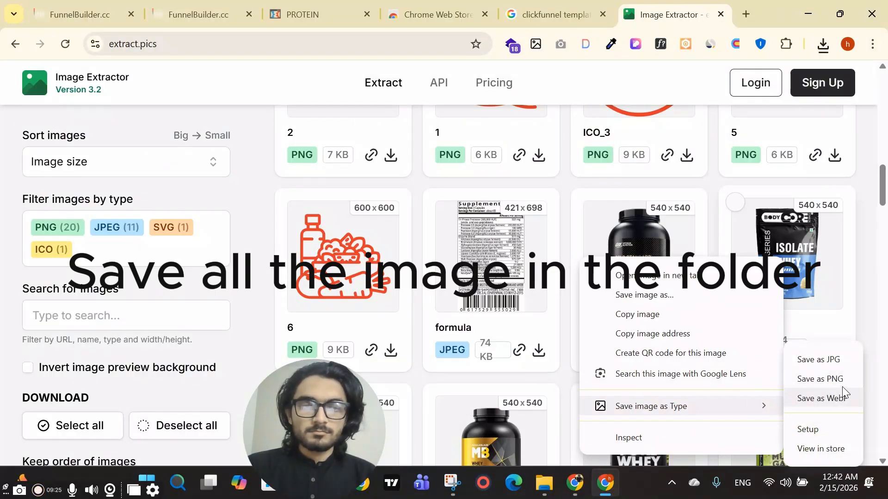
pyautogui.click(829, 379)
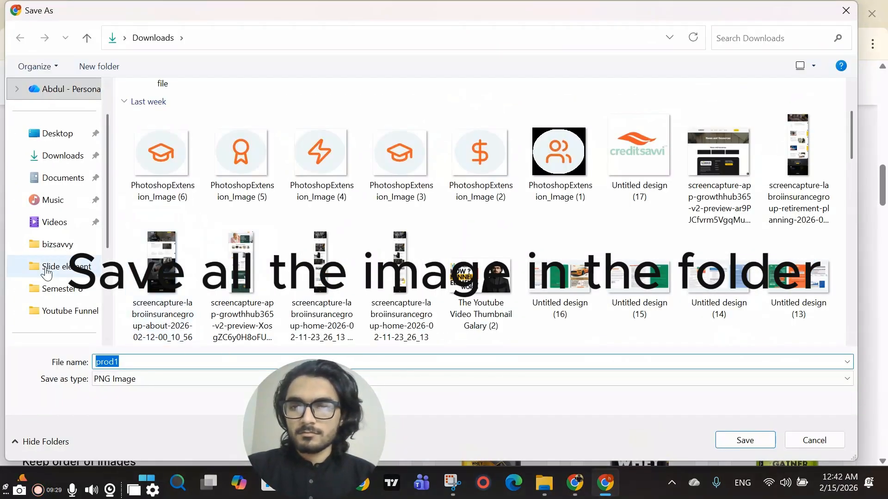
pyautogui.scroll(-5, 56, 284)
pyautogui.click(69, 156)
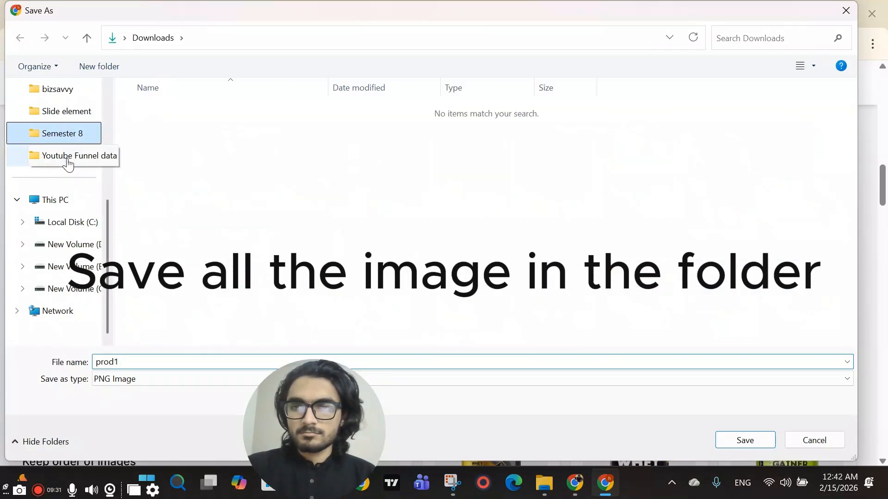
pyautogui.doubleClick(213, 361)
pyautogui.write('16')
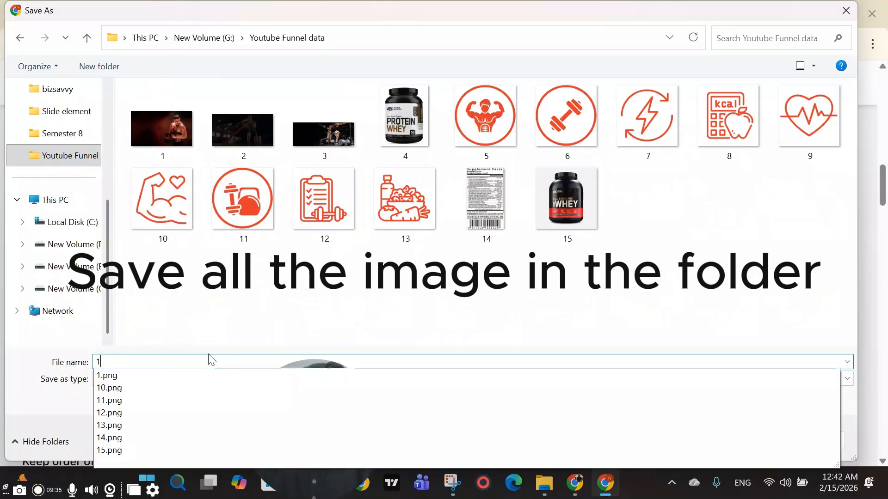
pyautogui.press('Return')
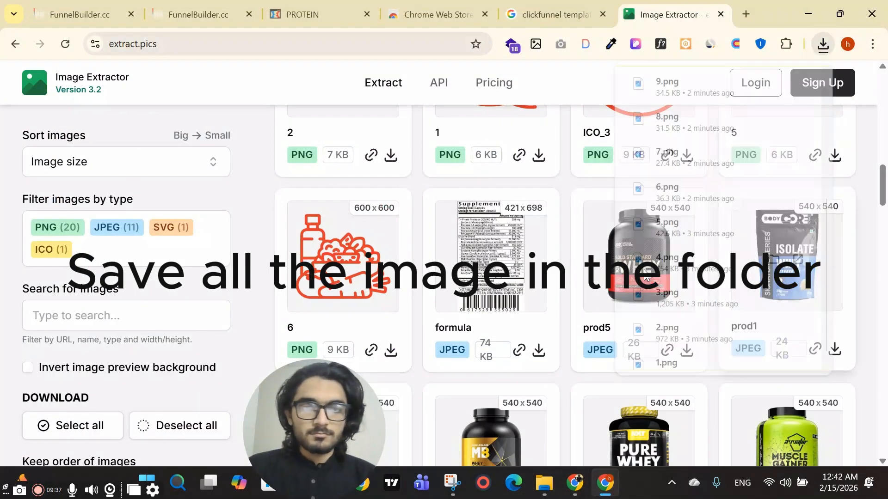
# Save the prod2 black and yellow whey protein pouch image as a PNG named 17 in the Youtube Funnel data folder
pyautogui.scroll(-5, 306, 163)
pyautogui.rightClick(306, 163)
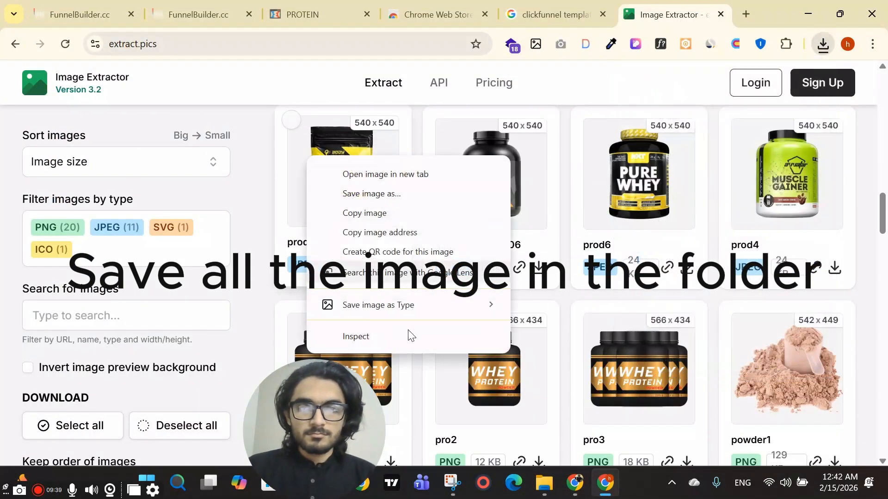
pyautogui.moveTo(418, 307)
pyautogui.click(555, 326)
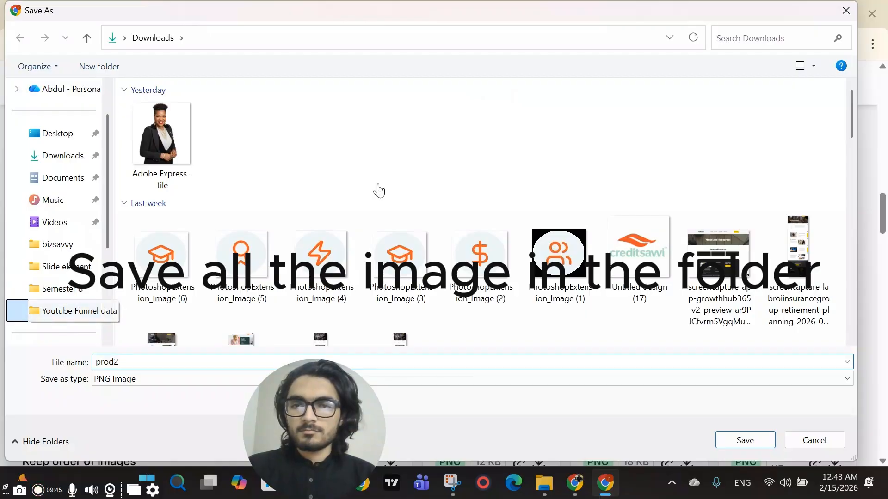
pyautogui.click(196, 378)
pyautogui.click(193, 362)
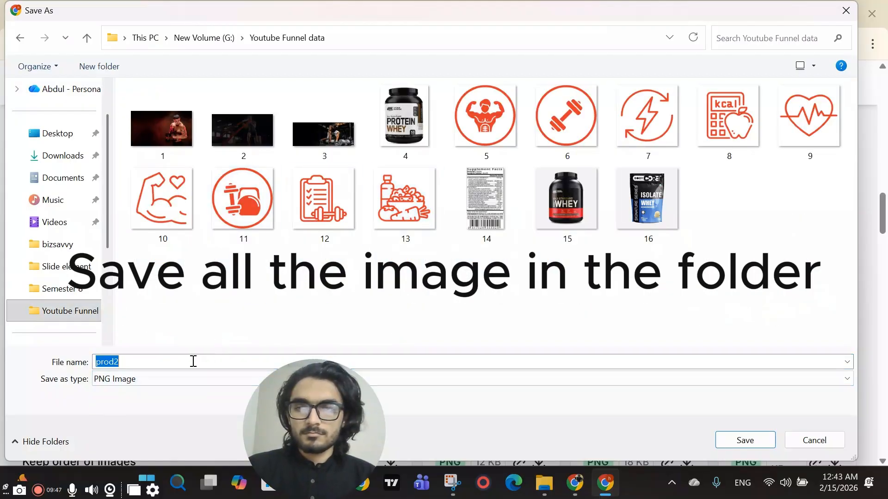
pyautogui.write('17')
pyautogui.press('Return')
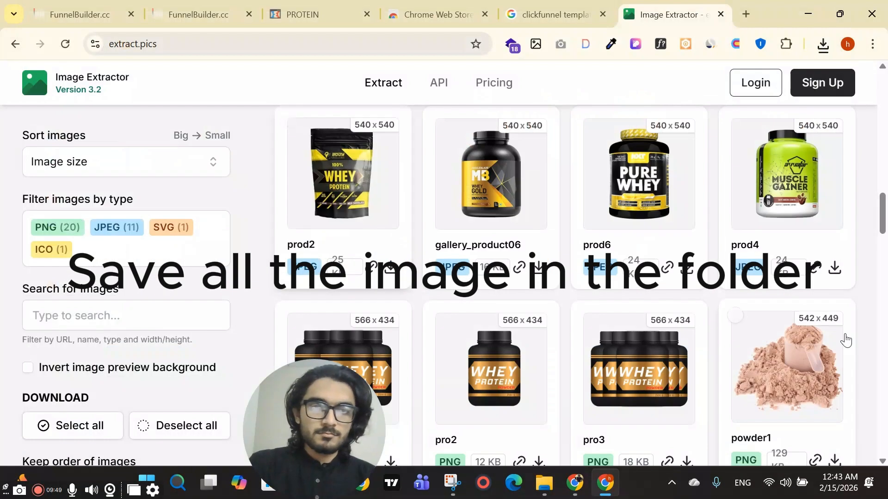
# Save the gallery_product06 MB Whey Gold image as a PNG named 18 in the Youtube Funnel data folder
pyautogui.rightClick(507, 173)
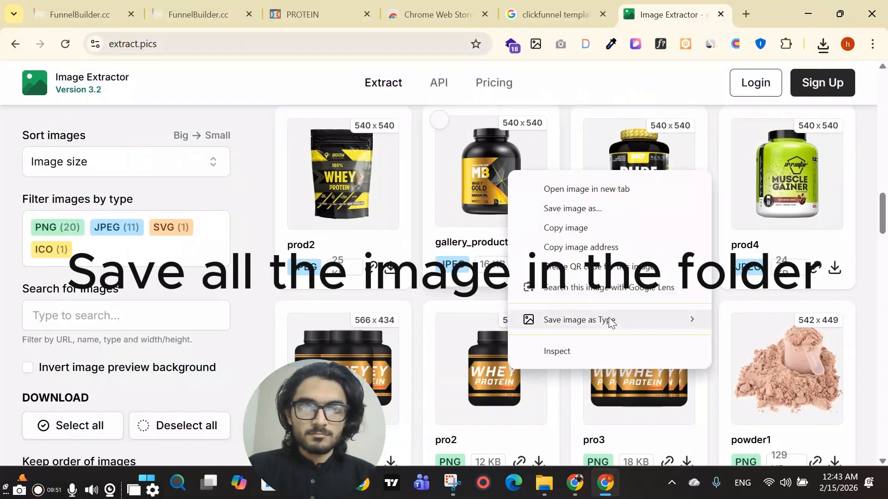
pyautogui.moveTo(637, 322)
pyautogui.click(769, 344)
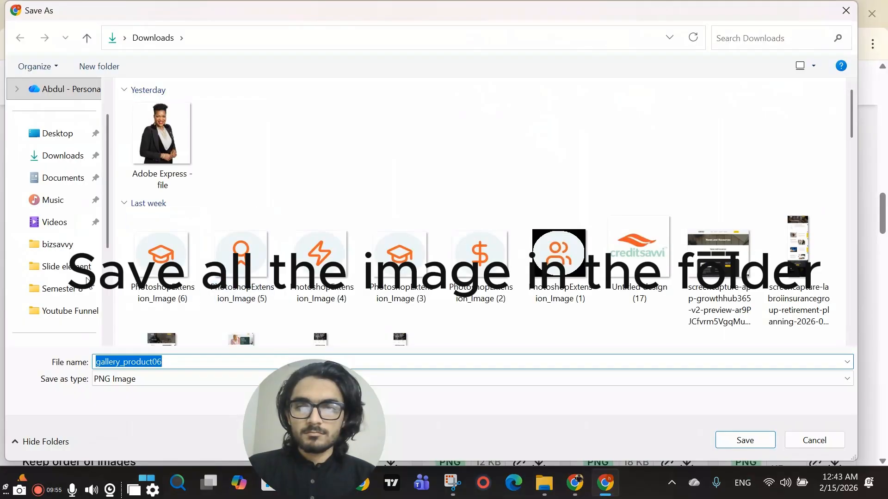
pyautogui.click(65, 311)
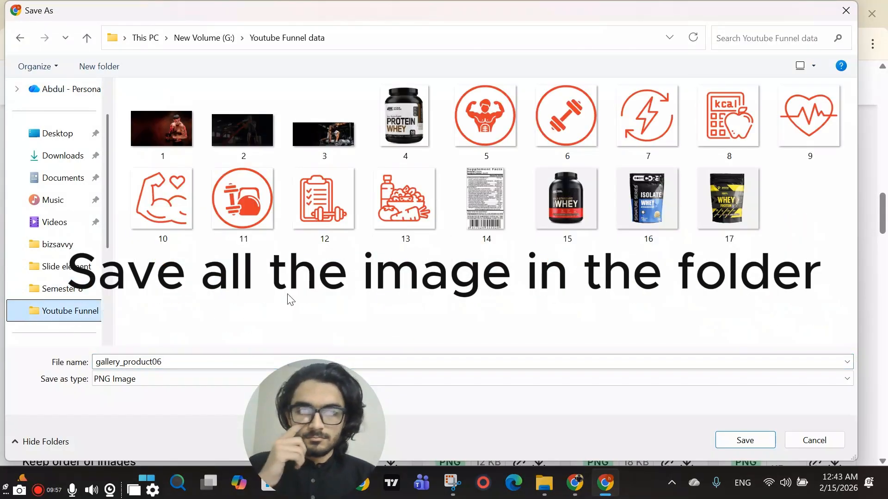
pyautogui.write('18')
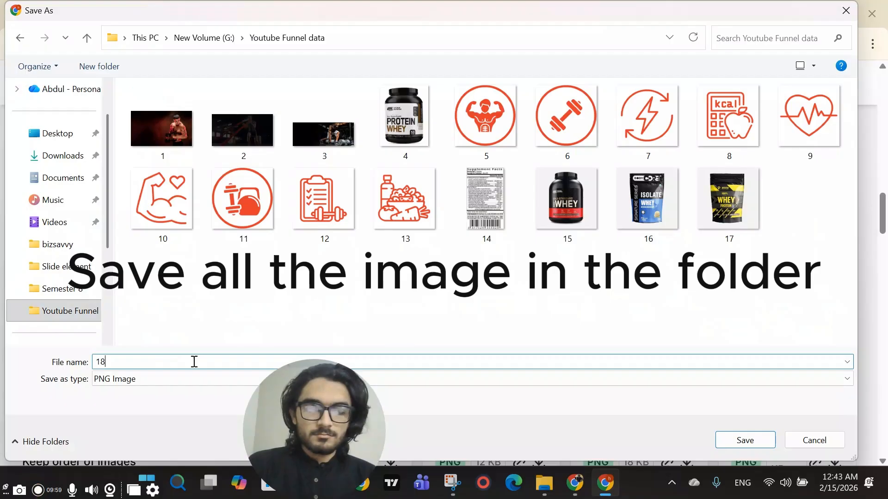
pyautogui.press('Return')
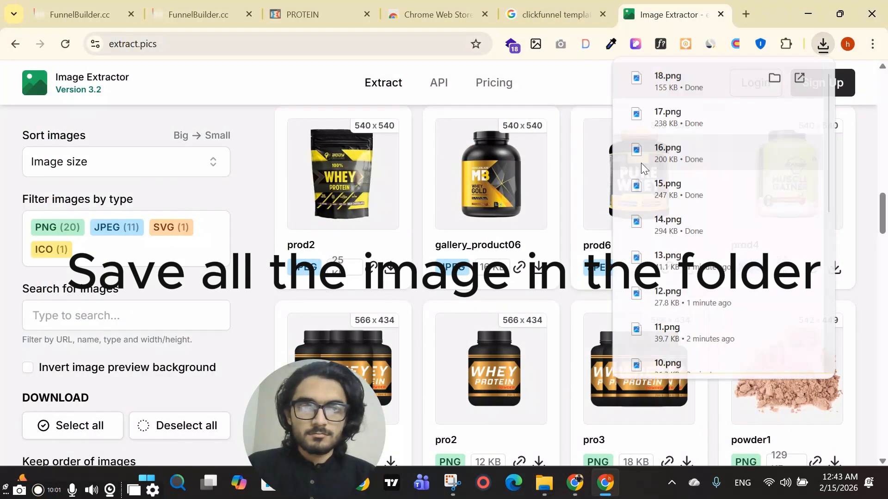
# Save the prod6 Pure Whey image as a PNG named 19 in the Youtube Funnel data folder
pyautogui.rightClick(641, 166)
pyautogui.rightClick(598, 203)
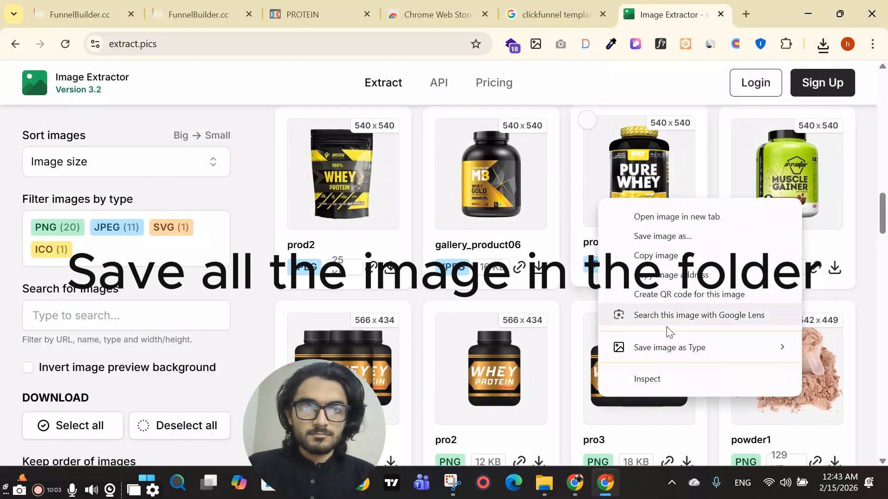
pyautogui.moveTo(625, 360)
pyautogui.click(827, 369)
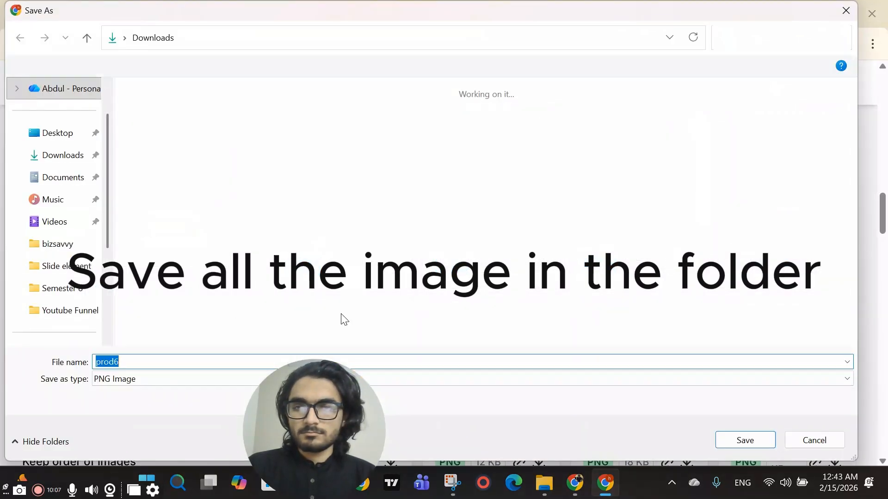
pyautogui.click(69, 311)
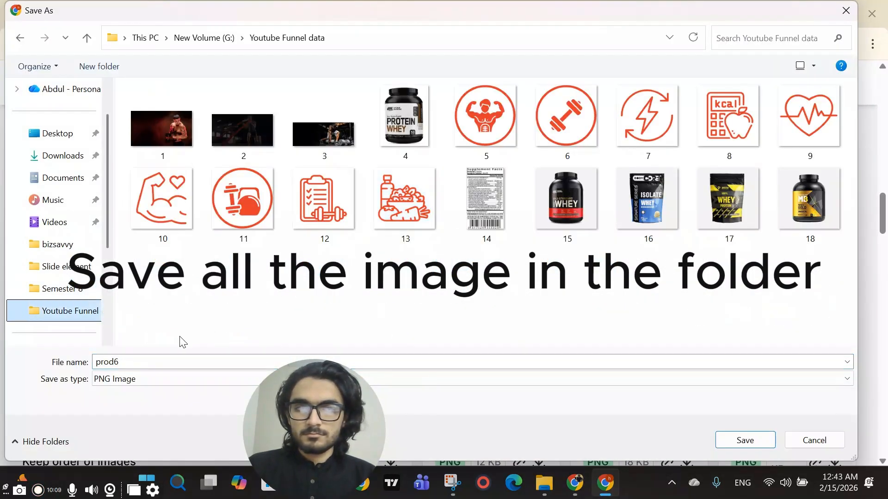
pyautogui.write('19')
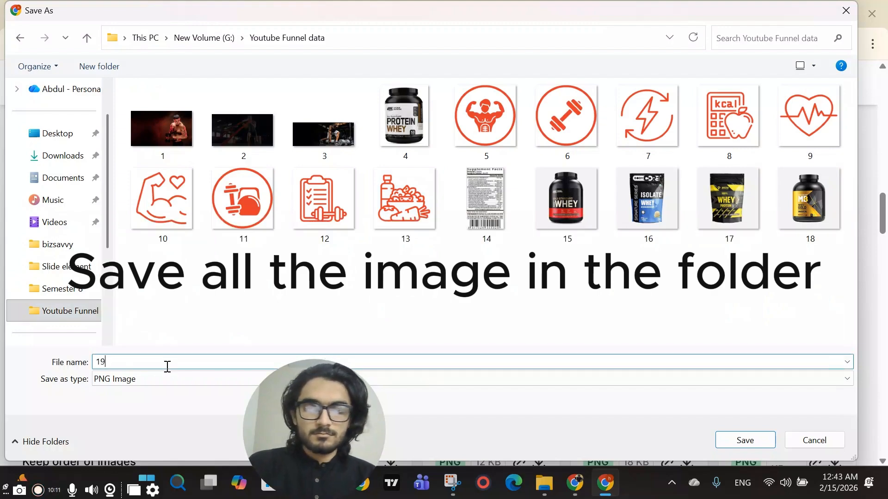
pyautogui.press('Return')
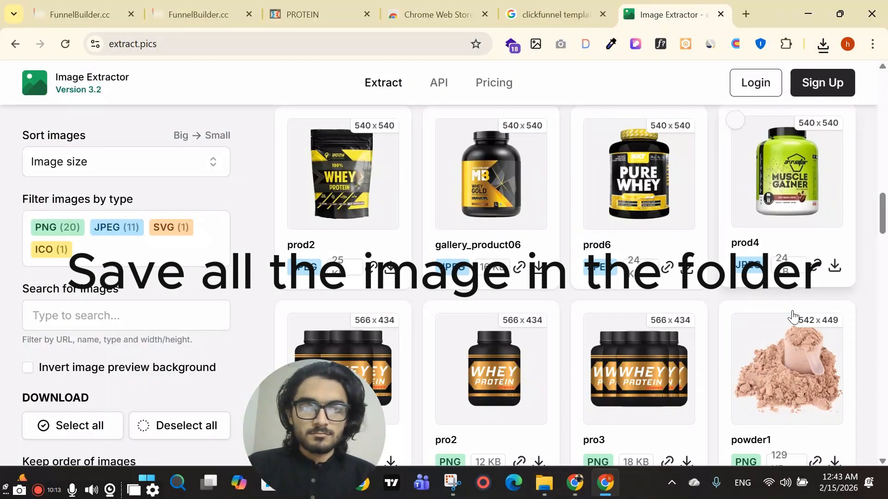
# Save the prod4 green Muscle Gainer image as a PNG named 20 in the Youtube Funnel data folder
pyautogui.rightClick(768, 356)
pyautogui.moveTo(661, 315)
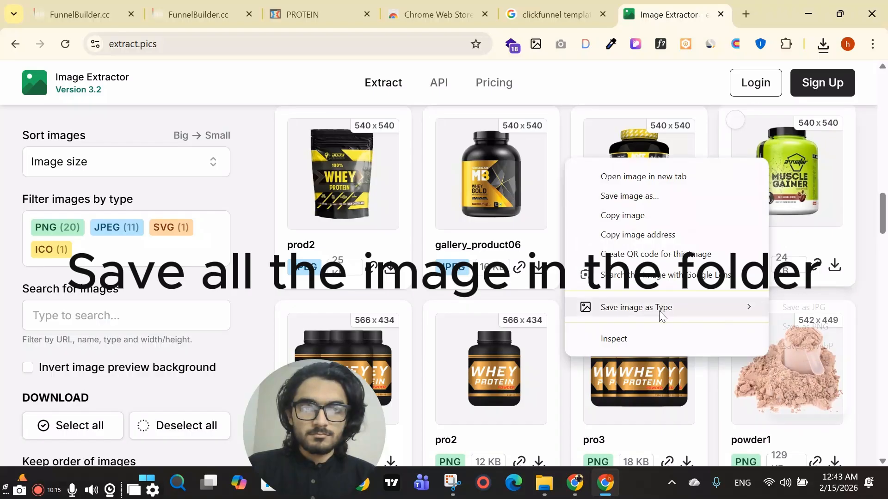
pyautogui.click(826, 325)
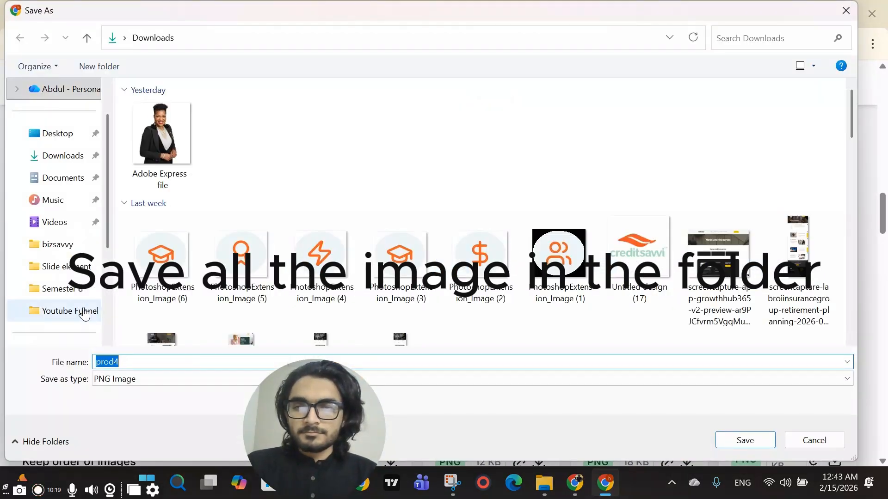
pyautogui.click(69, 311)
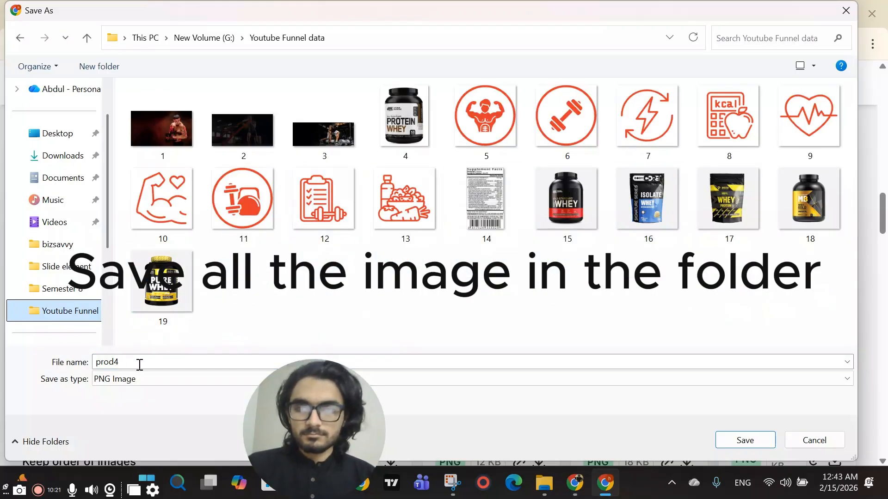
pyautogui.write('20')
pyautogui.press('Return')
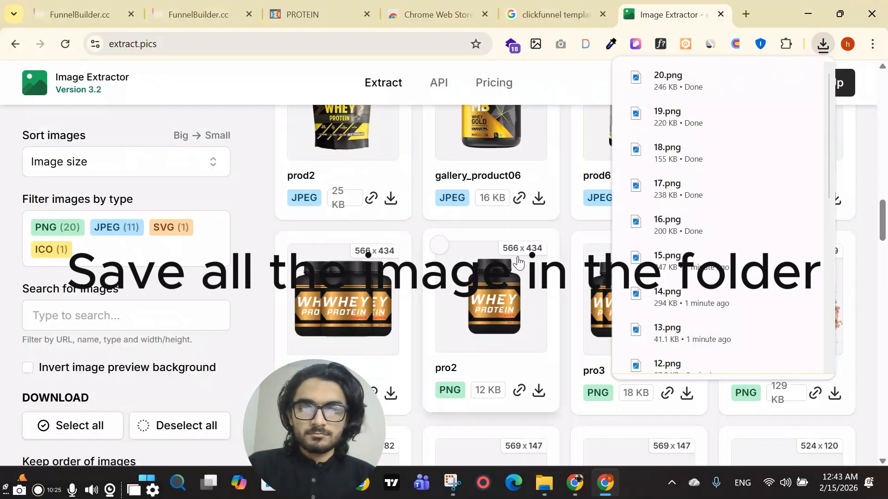
# Save the pro1 image of three whey protein jars as a PNG named 21 in the Youtube Funnel data folder
pyautogui.scroll(-3, 512, 267)
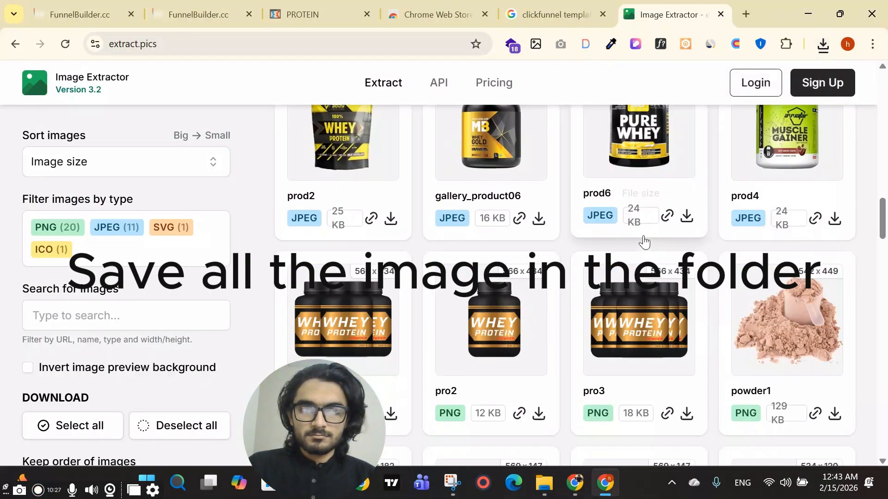
pyautogui.rightClick(376, 253)
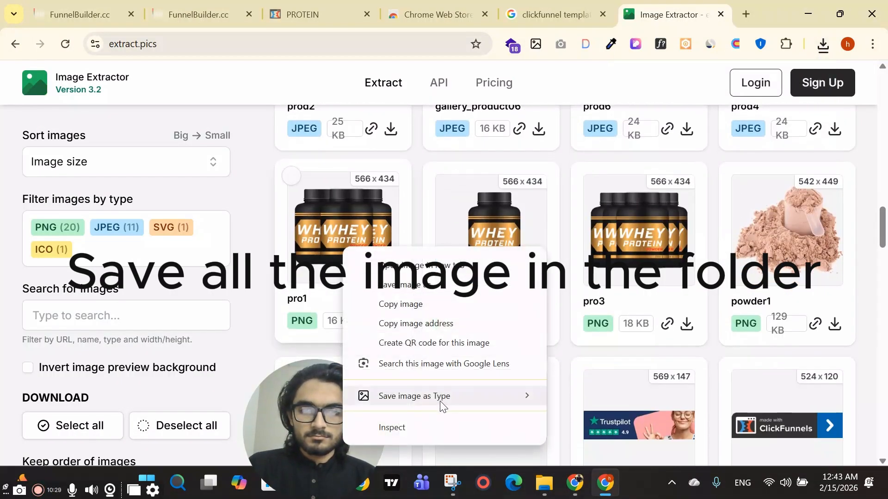
pyautogui.moveTo(443, 397)
pyautogui.click(605, 386)
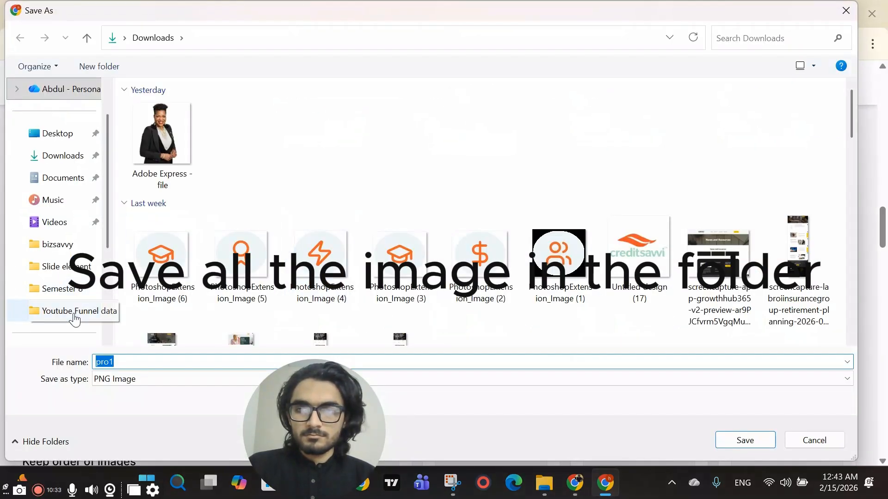
pyautogui.click(73, 310)
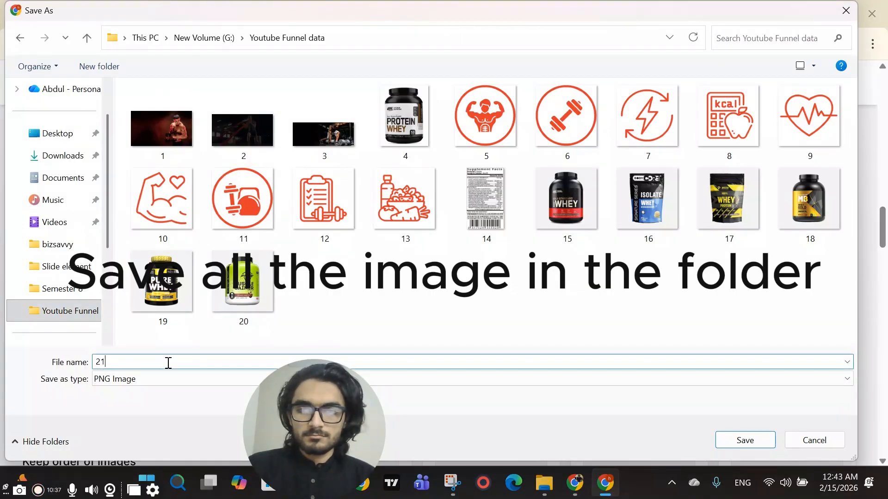
pyautogui.press('Return')
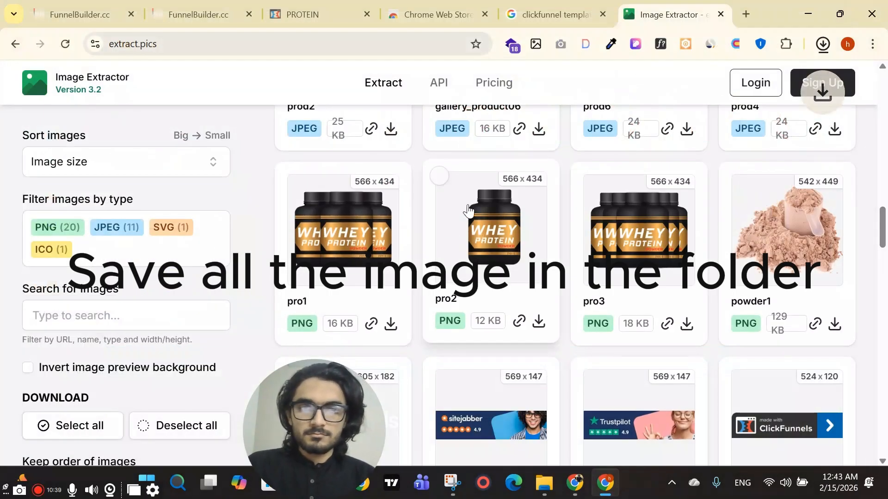
# Save the pro2 image of the single whey protein jar as a PNG named 22 in the Youtube Funnel data folder
pyautogui.rightClick(493, 237)
pyautogui.moveTo(570, 384)
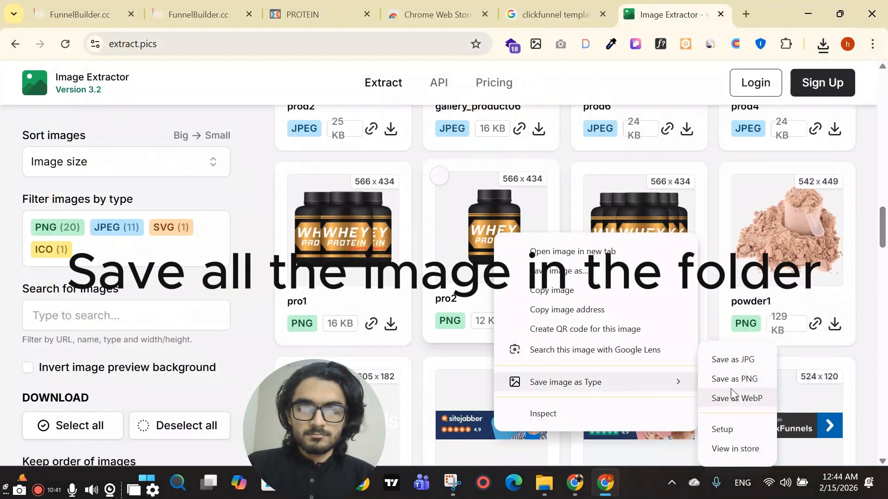
pyautogui.click(733, 376)
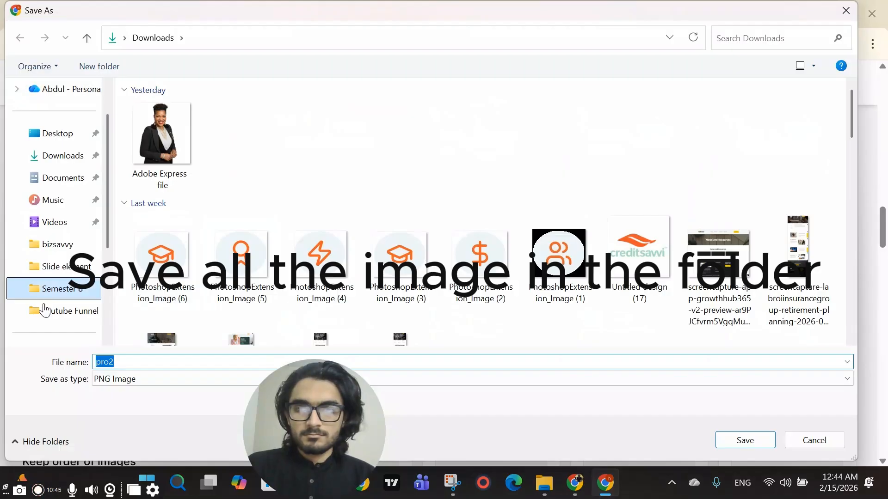
pyautogui.click(53, 311)
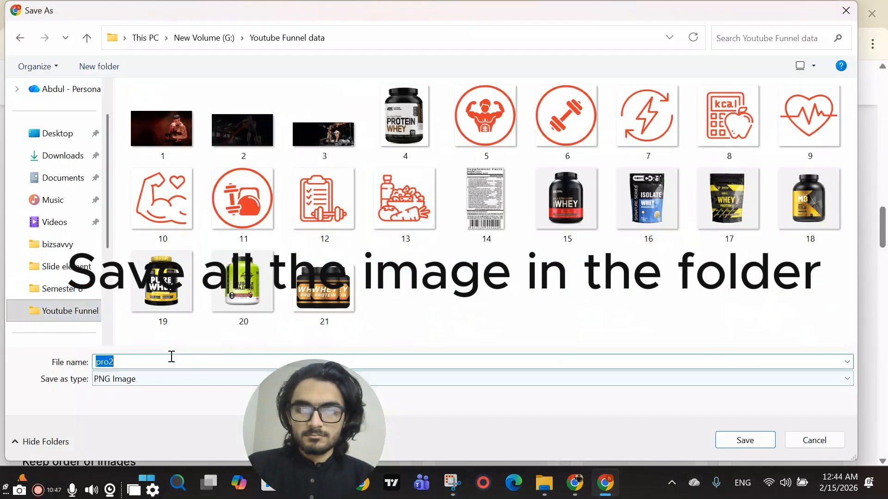
pyautogui.write('22')
pyautogui.press('Return')
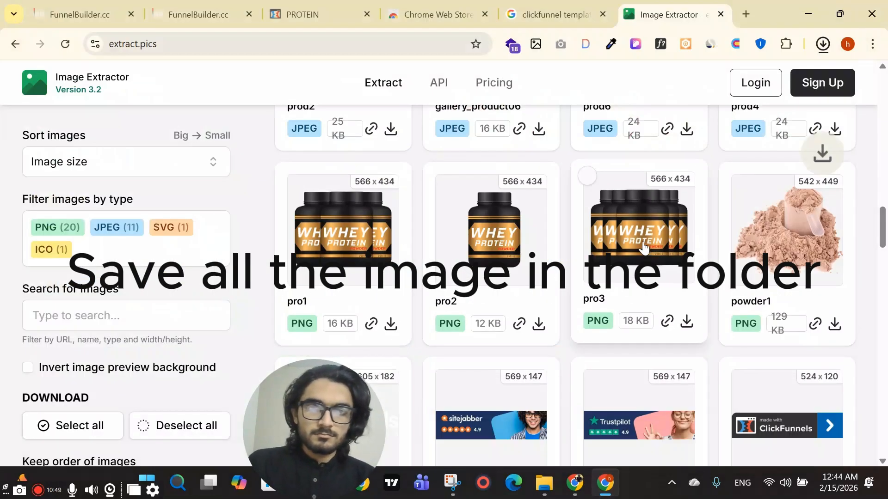
# Save the pro3 image of the group of whey protein jars as a PNG named 23 in the Youtube Funnel data folder
pyautogui.rightClick(644, 233)
pyautogui.moveTo(729, 384)
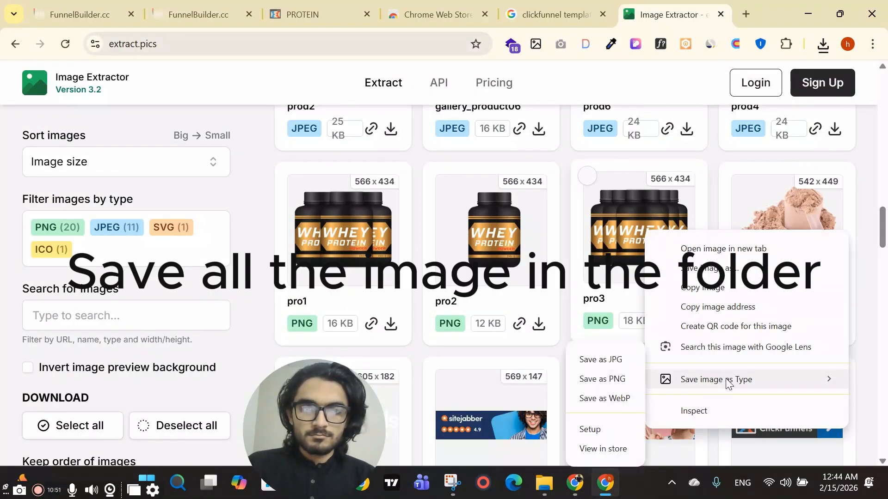
pyautogui.click(590, 384)
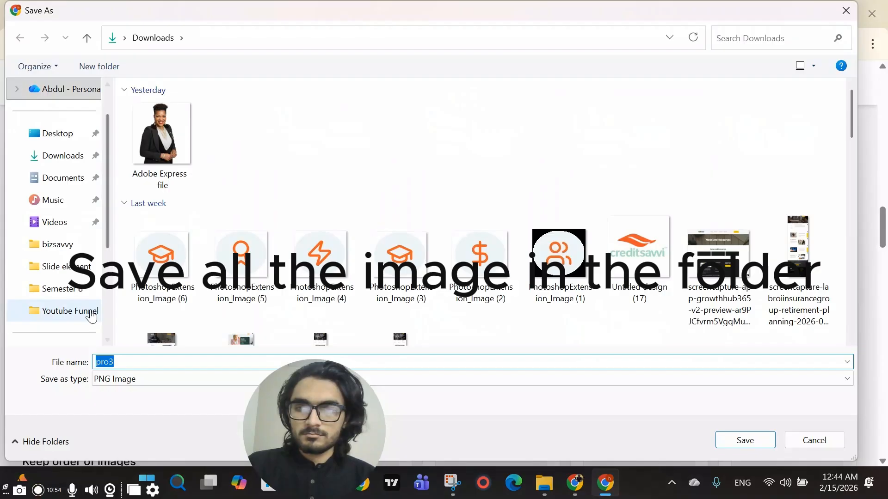
pyautogui.click(86, 311)
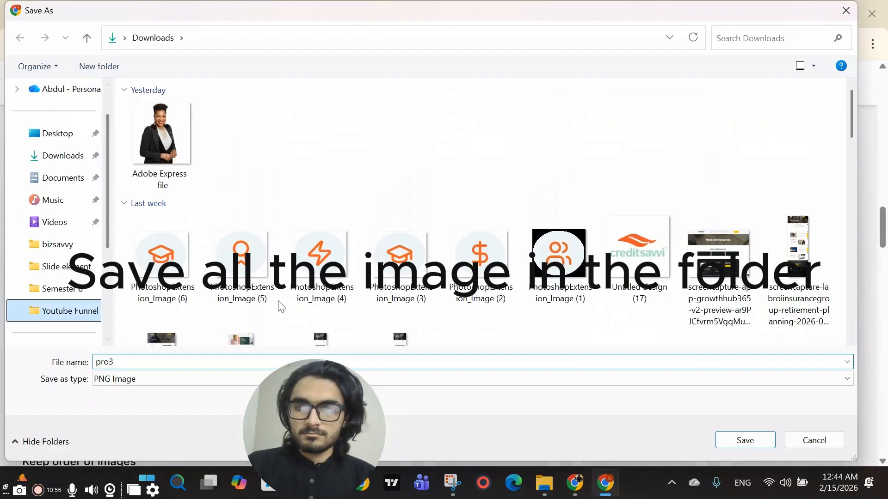
pyautogui.write('23')
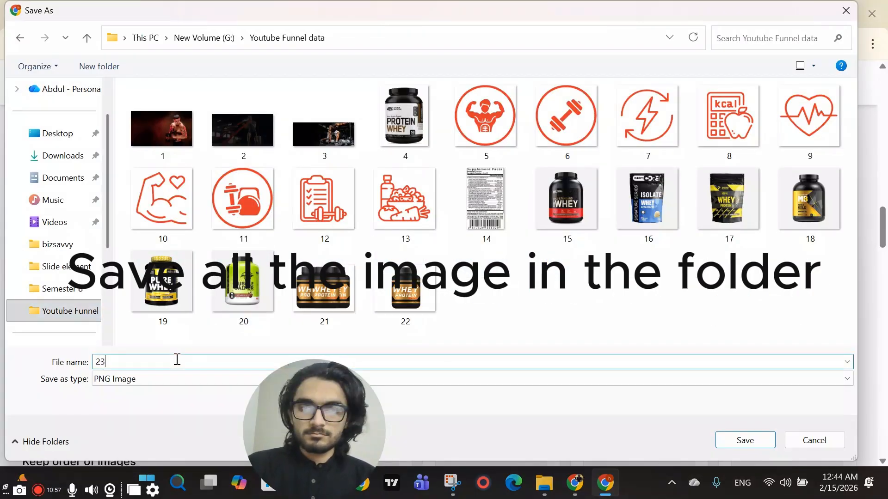
pyautogui.press('Return')
# Save the powder1 protein powder image as a PNG named 24 in the Youtube Funnel data folder
pyautogui.rightClick(786, 227)
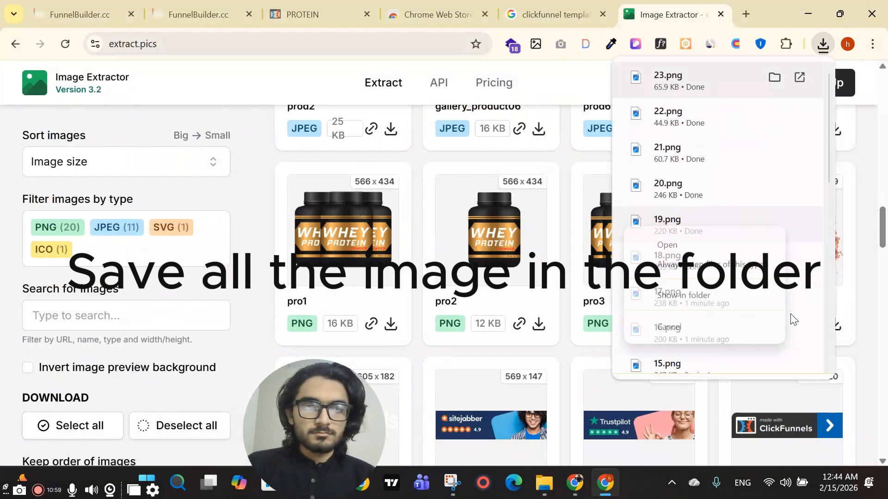
pyautogui.click(572, 315)
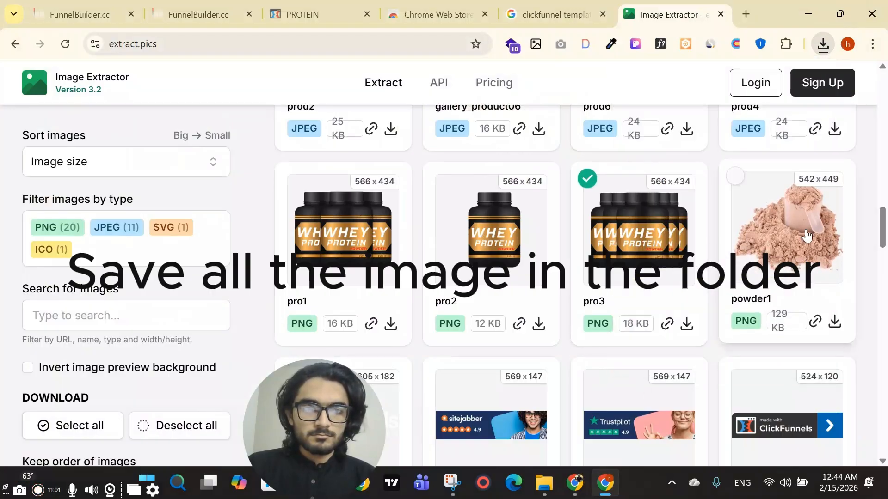
pyautogui.rightClick(796, 226)
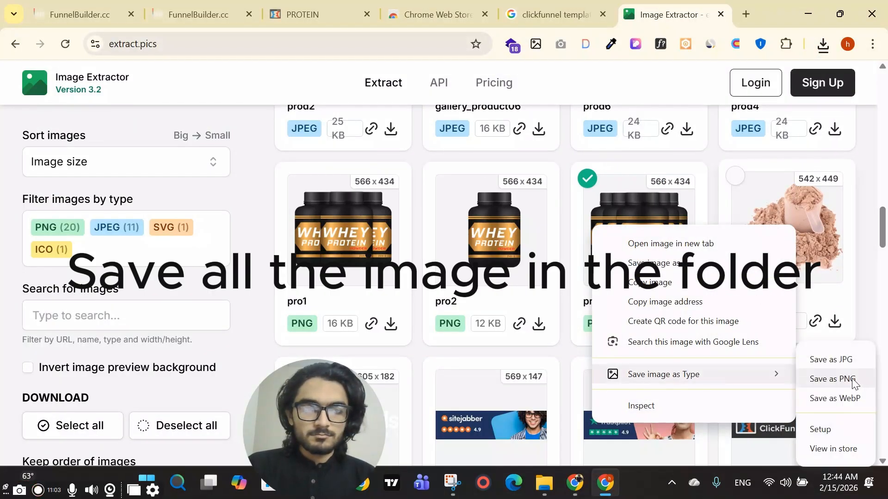
pyautogui.click(846, 378)
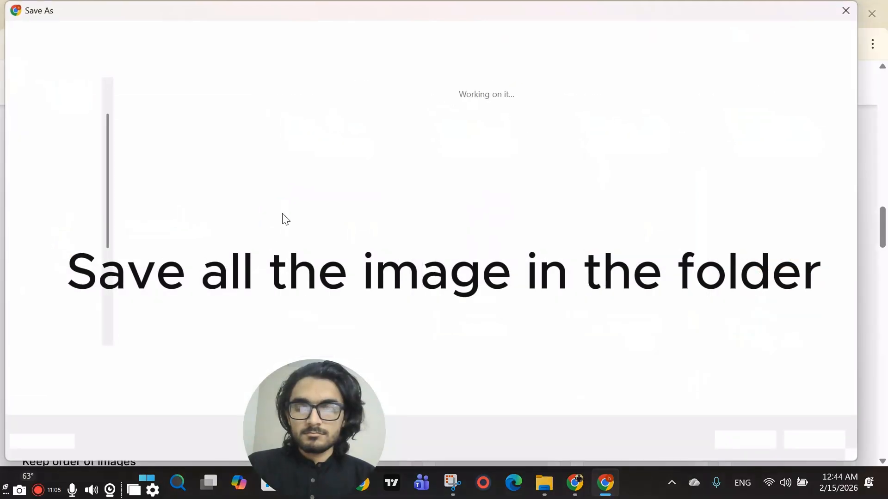
pyautogui.click(65, 319)
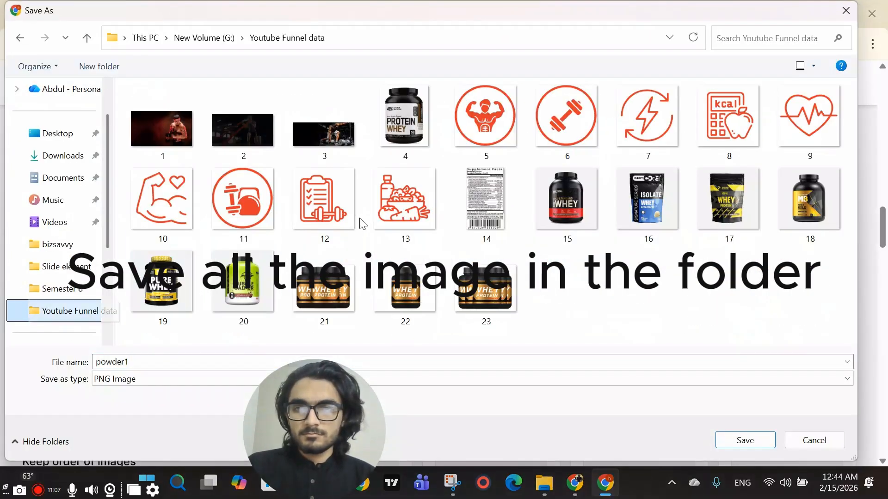
pyautogui.click(190, 359)
pyautogui.write('2')
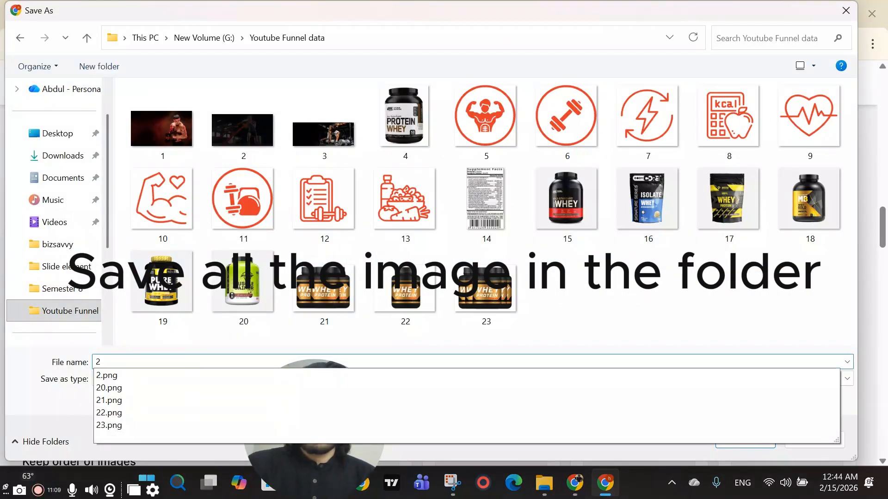
pyautogui.write('4')
pyautogui.press('Return')
# Save the img2 Sitejabber banner as a PNG named 25 in the Youtube Funnel data folder
pyautogui.scroll(-10, 760, 314)
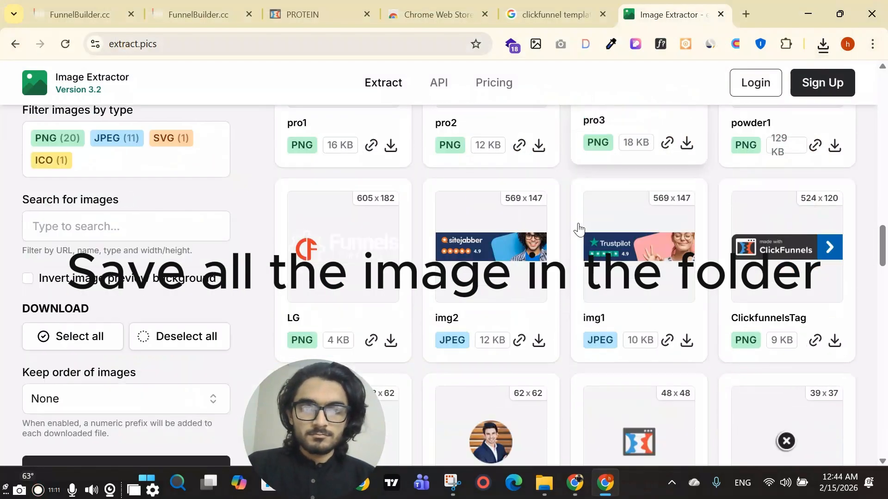
pyautogui.scroll(6, 760, 314)
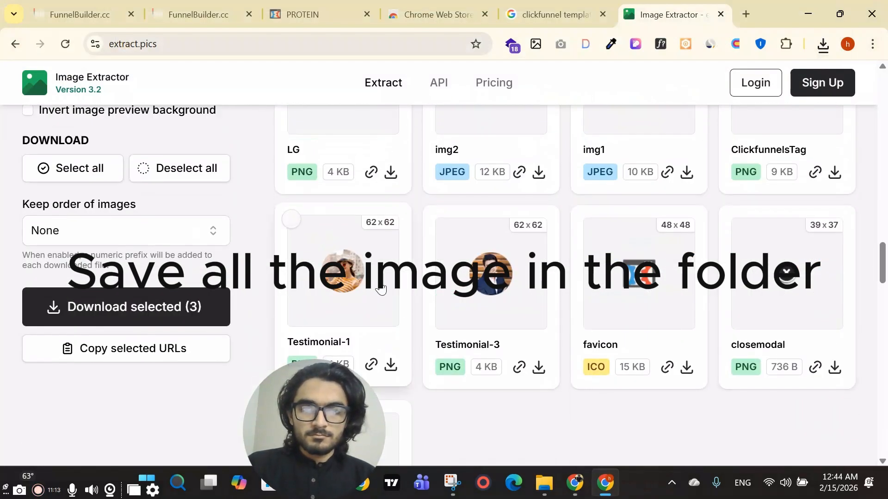
pyautogui.scroll(-1, 528, 300)
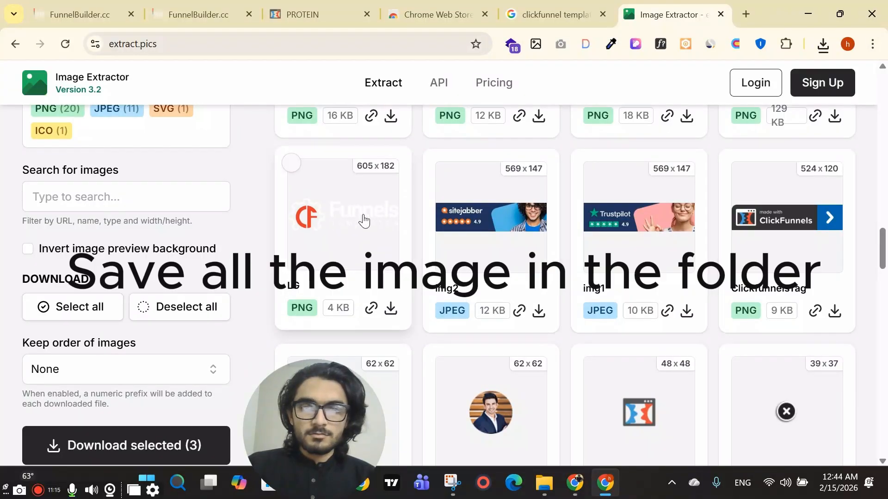
pyautogui.rightClick(512, 216)
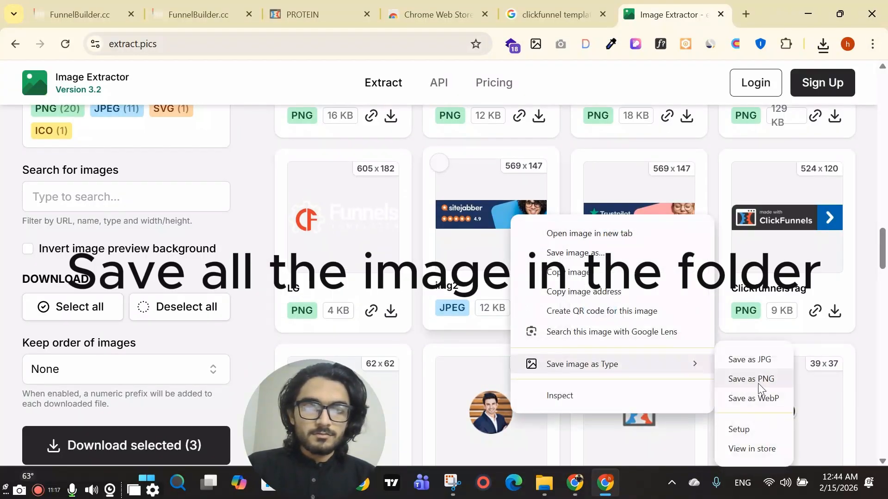
pyautogui.click(751, 379)
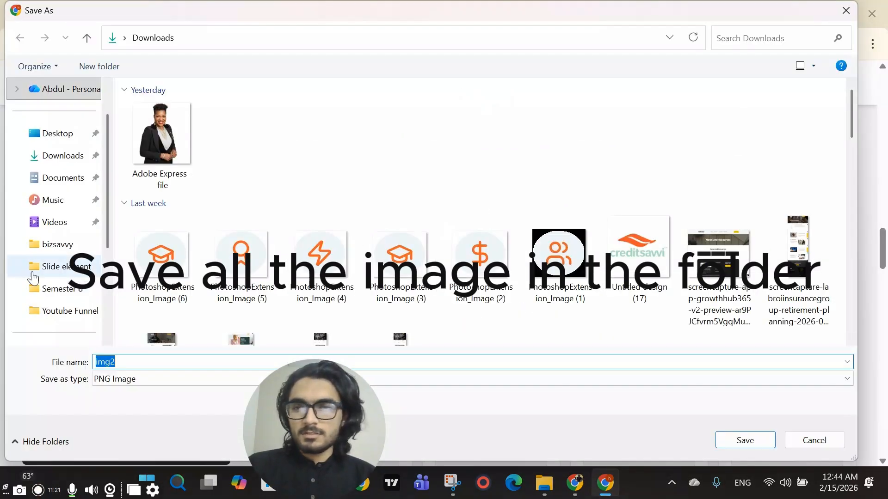
pyautogui.click(74, 308)
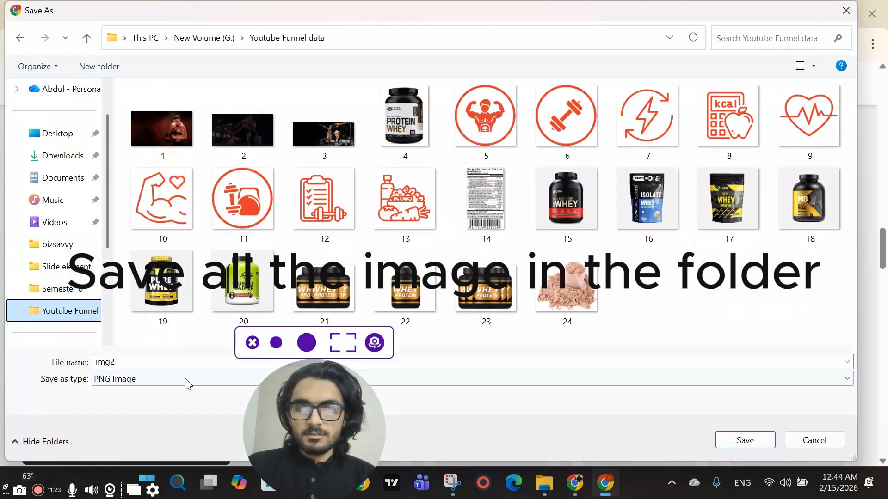
pyautogui.doubleClick(178, 365)
pyautogui.write('2')
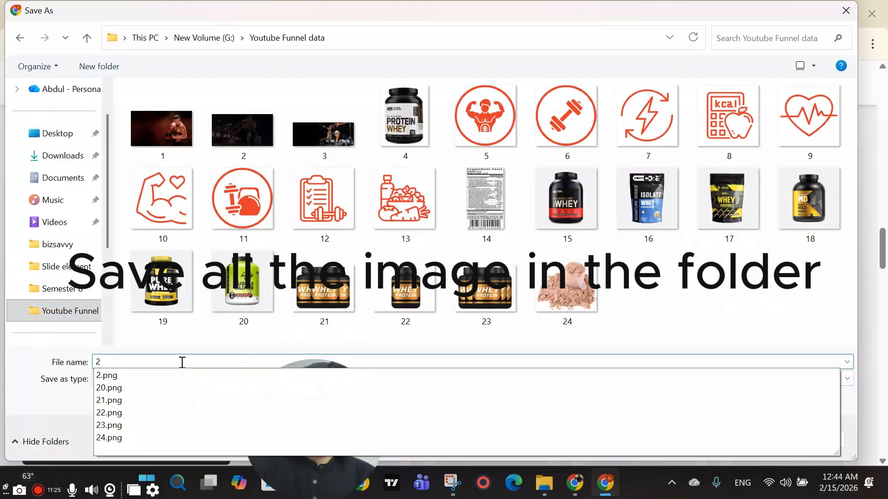
pyautogui.write('5')
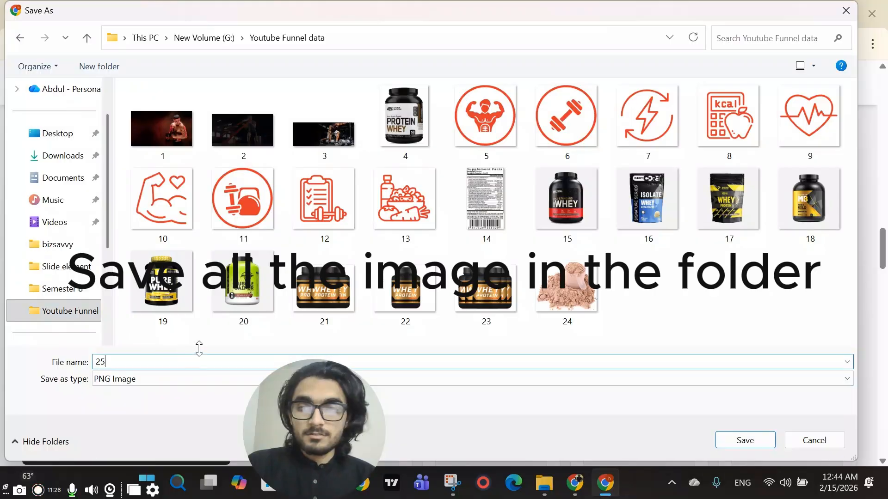
pyautogui.click(744, 440)
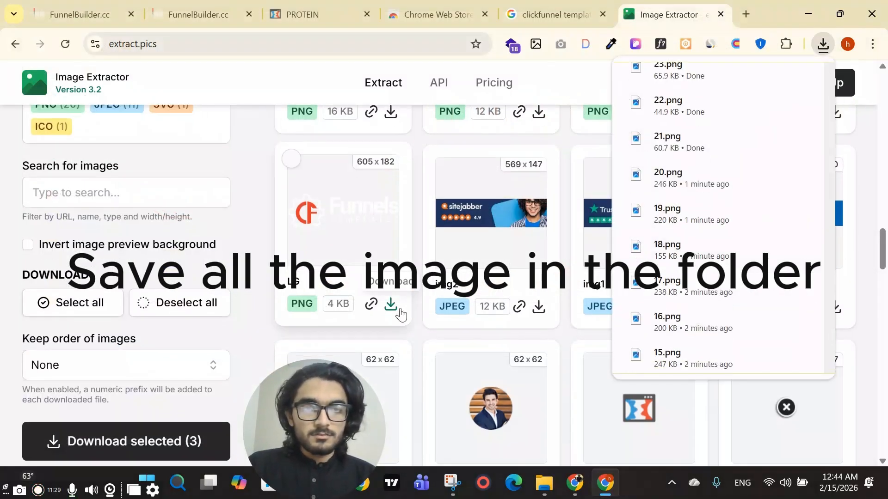
# Save the Testimonial-1 portrait as a PNG named 26 in the Youtube Funnel data folder
pyautogui.scroll(-3, 400, 314)
pyautogui.rightClick(352, 275)
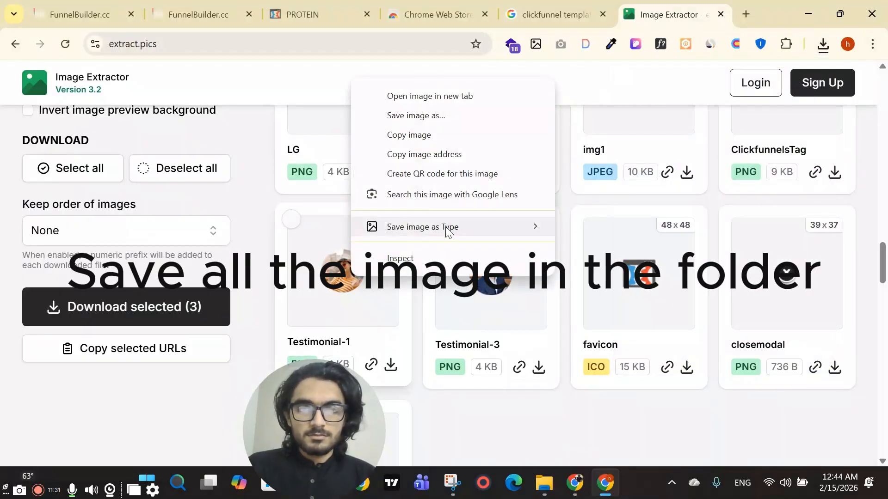
pyautogui.click(304, 268)
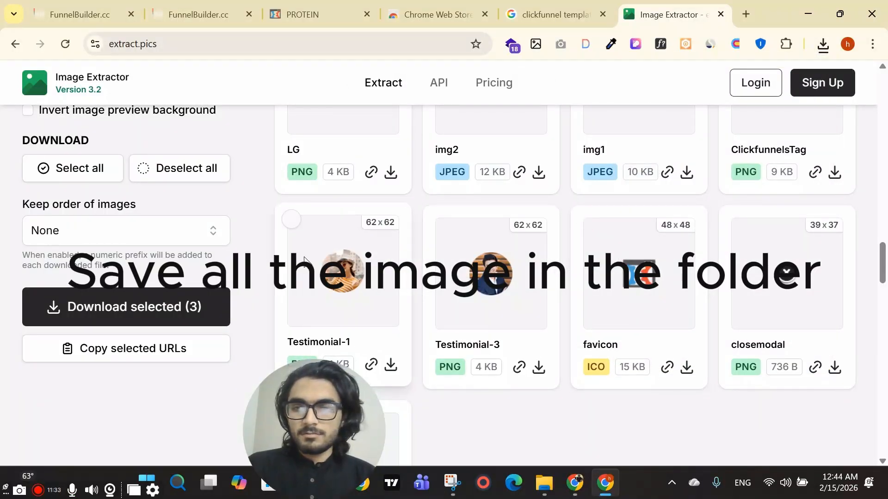
pyautogui.scroll(-2, 59, 310)
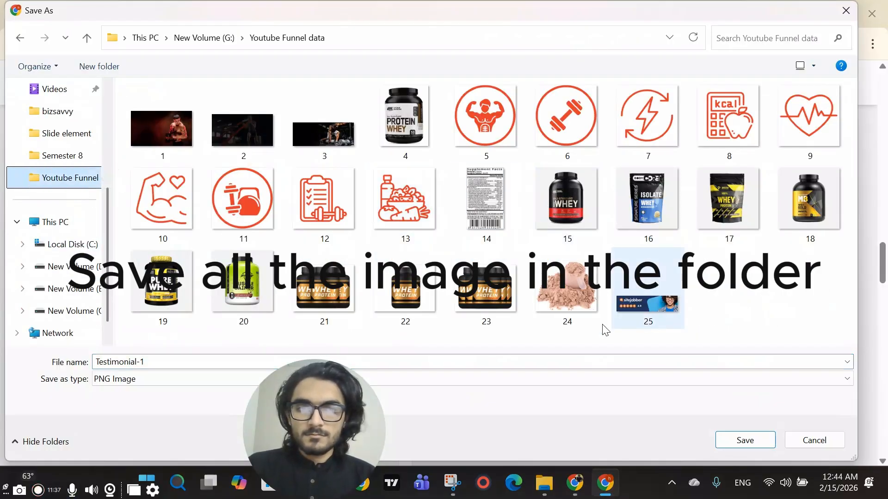
pyautogui.write('26')
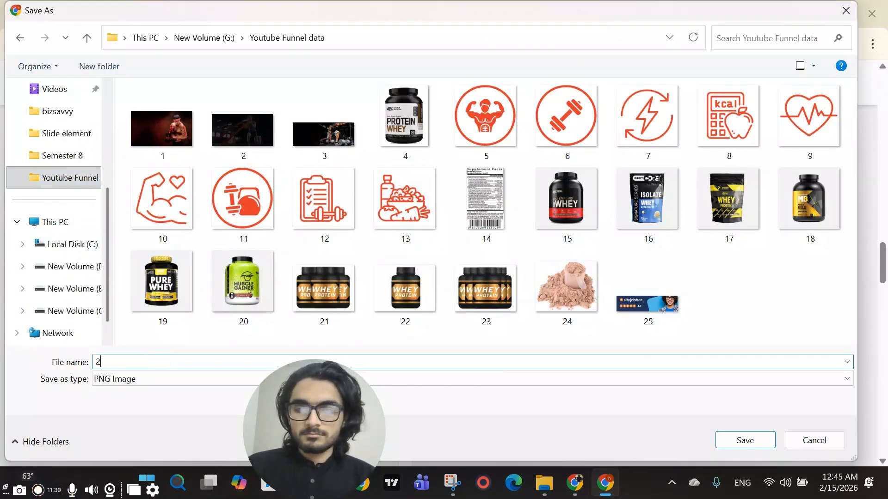
pyautogui.click(744, 440)
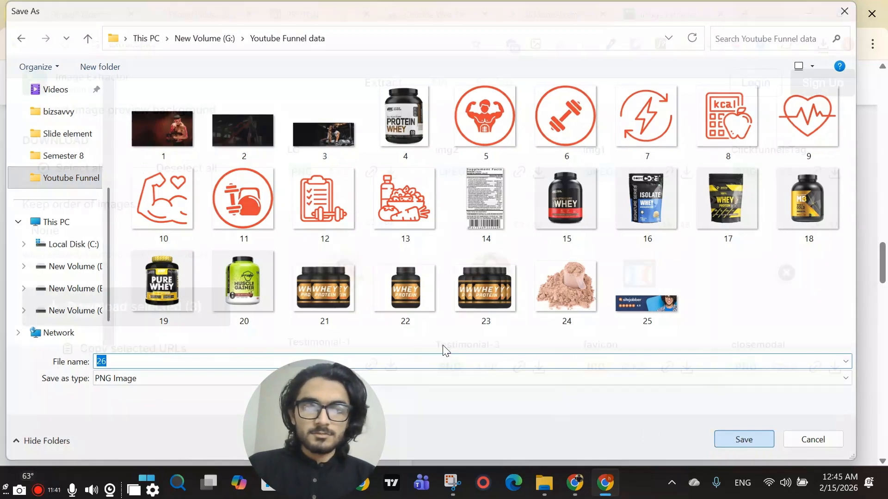
# Save the Testimonial-3 portrait as a PNG named 27 in the Youtube Funnel data folder
pyautogui.rightClick(489, 261)
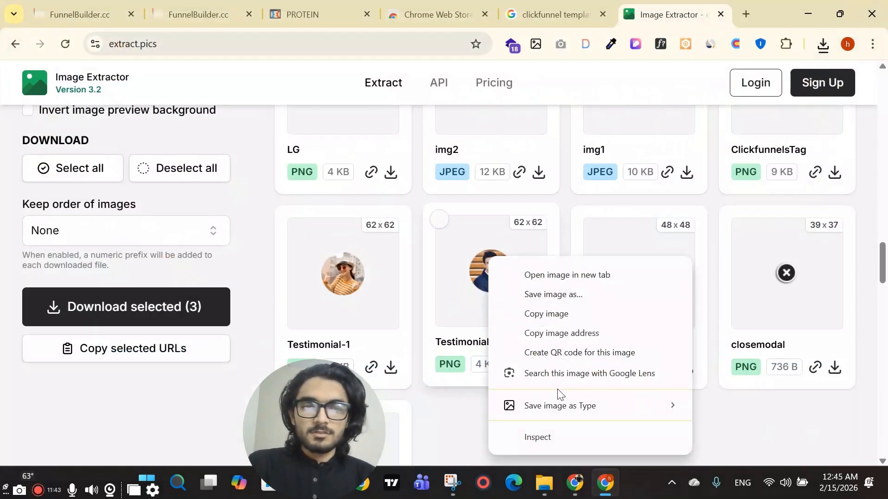
pyautogui.moveTo(564, 409)
pyautogui.click(730, 383)
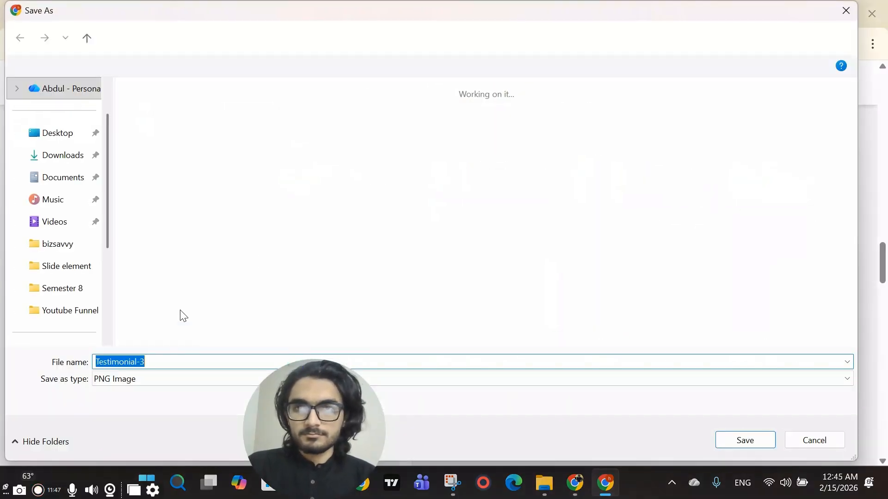
pyautogui.click(61, 308)
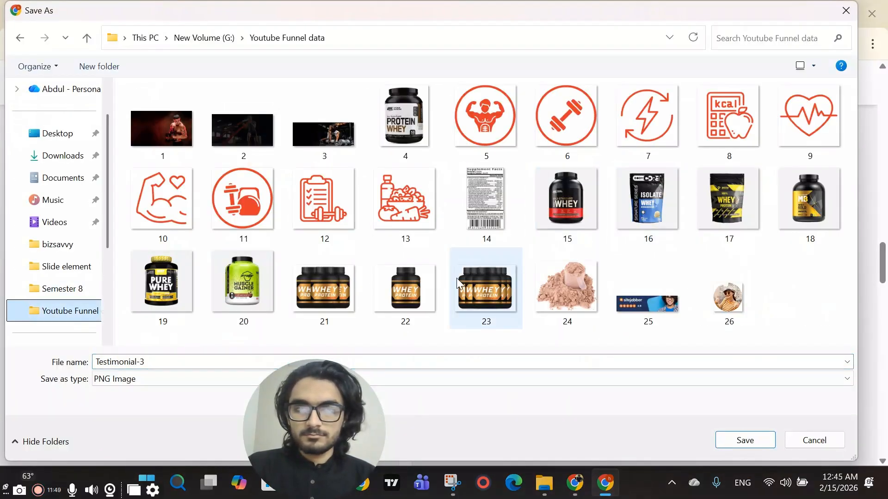
pyautogui.write('2')
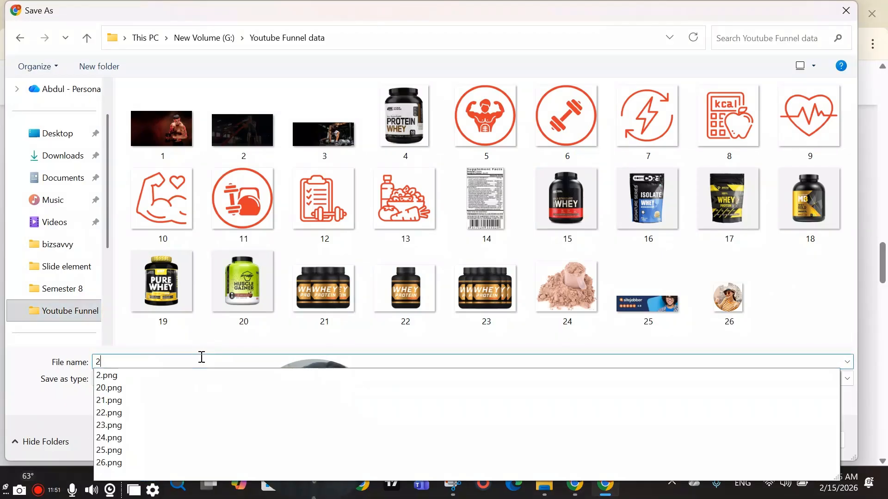
pyautogui.write('7')
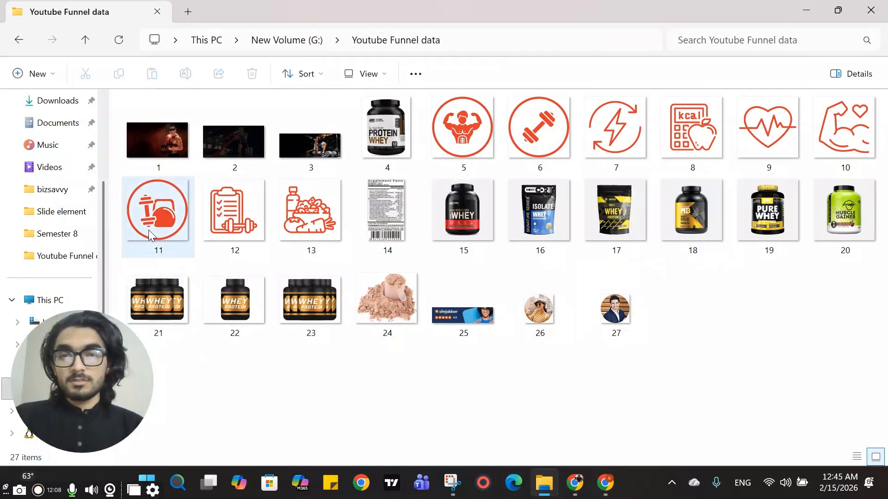
# Minimize the Youtube Funnel data folder window to return to the Image Extractor page in the browser
pyautogui.moveTo(84, 364)
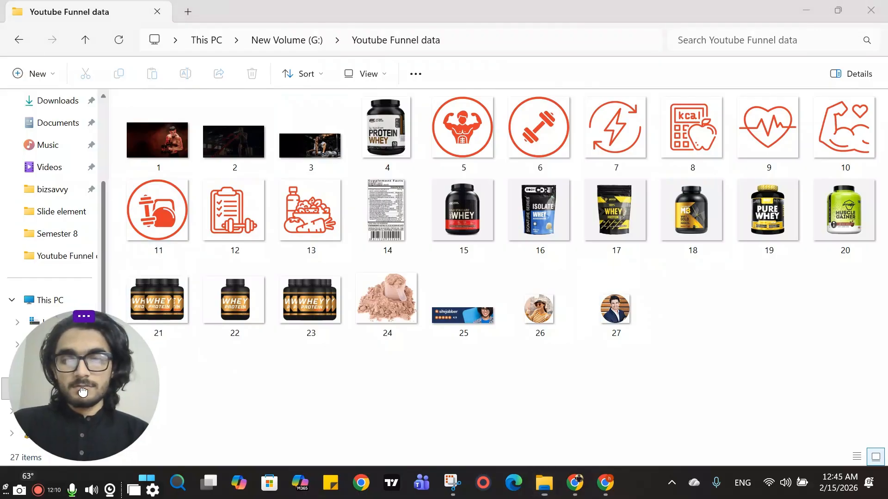
pyautogui.click(802, 17)
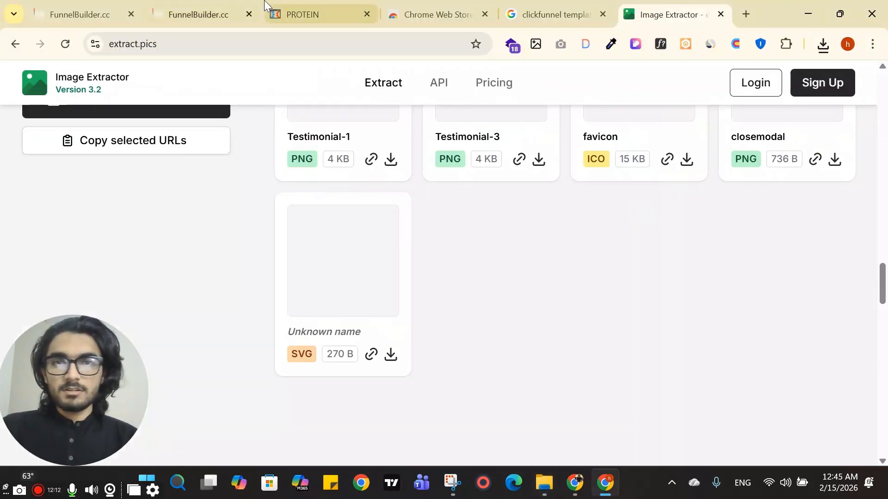
# Close the Image Extractor, Google search and Chrome Web Store pages and return to the blank Home page in the funnel builder
pyautogui.click(722, 15)
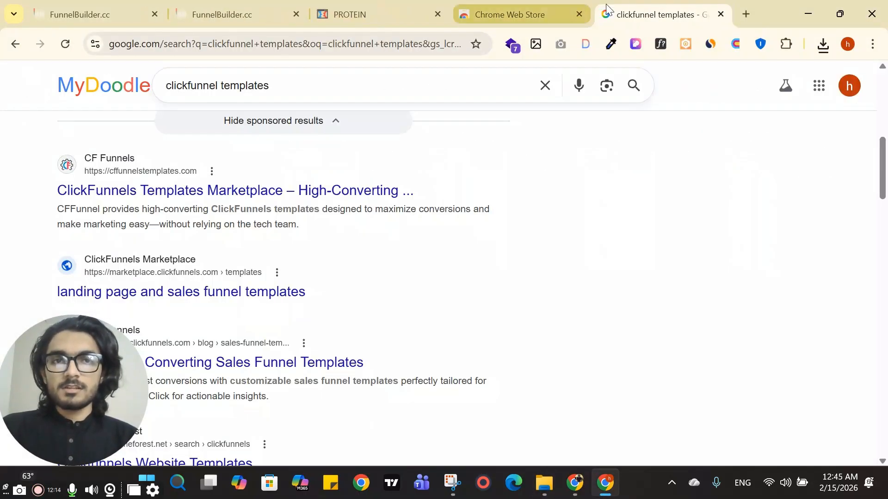
pyautogui.click(721, 14)
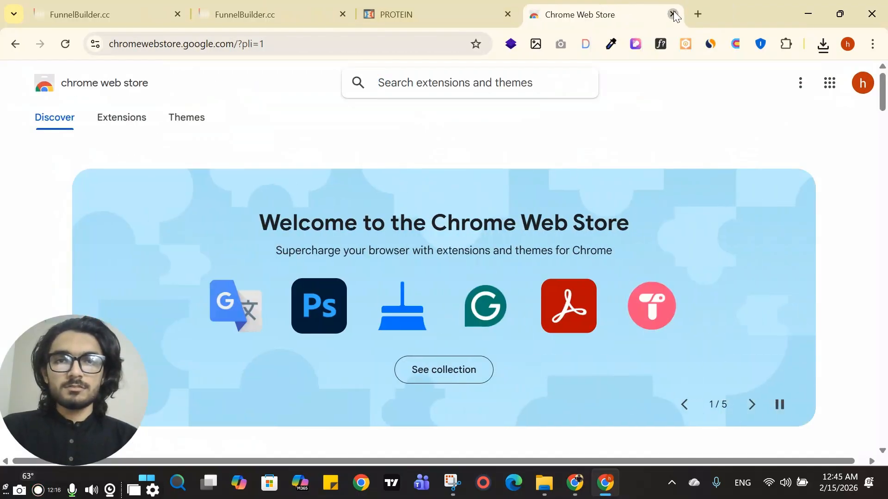
pyautogui.click(673, 15)
pyautogui.click(288, 9)
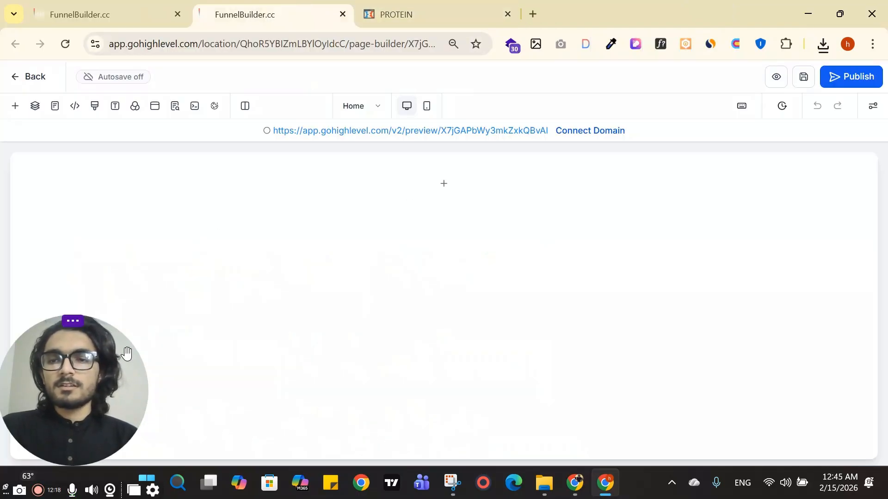
pyautogui.moveTo(126, 353); pyautogui.dragTo(849, 428)
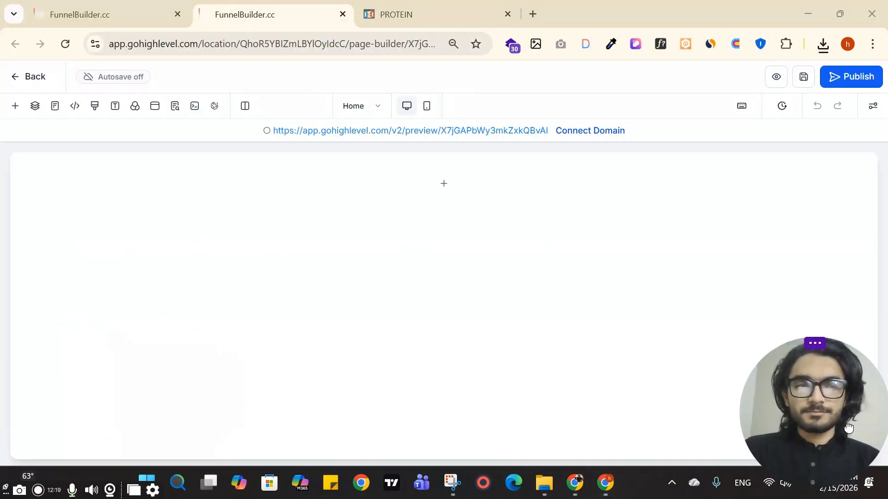
# Examine the PROTEIN template's hero section: logo, tagline, headline, paragraph, benefit list, order button and background image
pyautogui.click(435, 6)
pyautogui.scroll(-6, 411, 211)
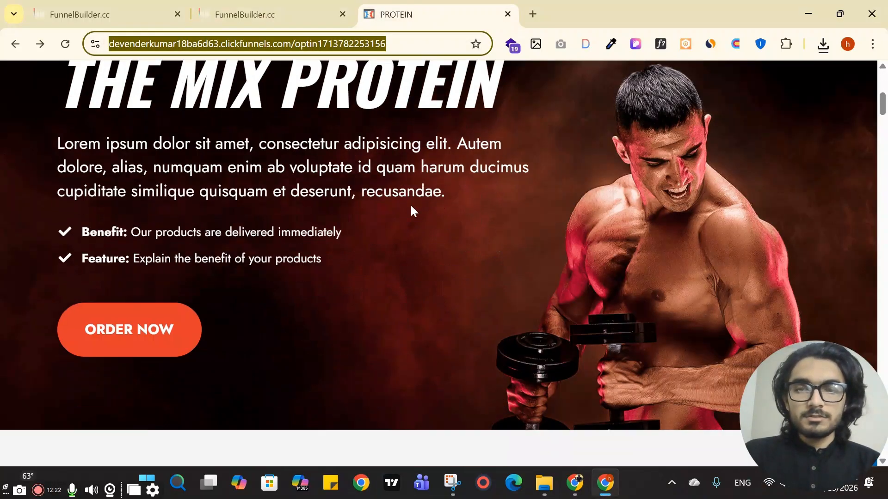
pyautogui.scroll(8, 411, 211)
pyautogui.scroll(-6, 598, 198)
pyautogui.scroll(2, 606, 165)
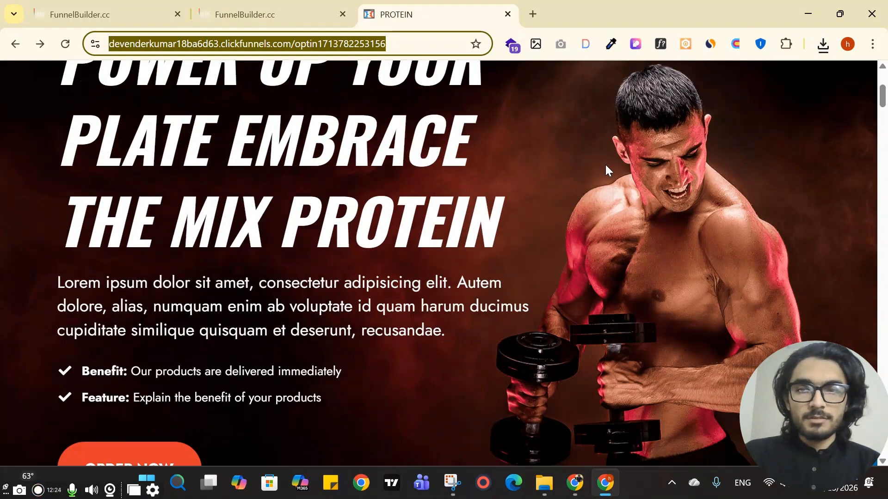
pyautogui.scroll(-6, 605, 169)
pyautogui.scroll(10, 606, 218)
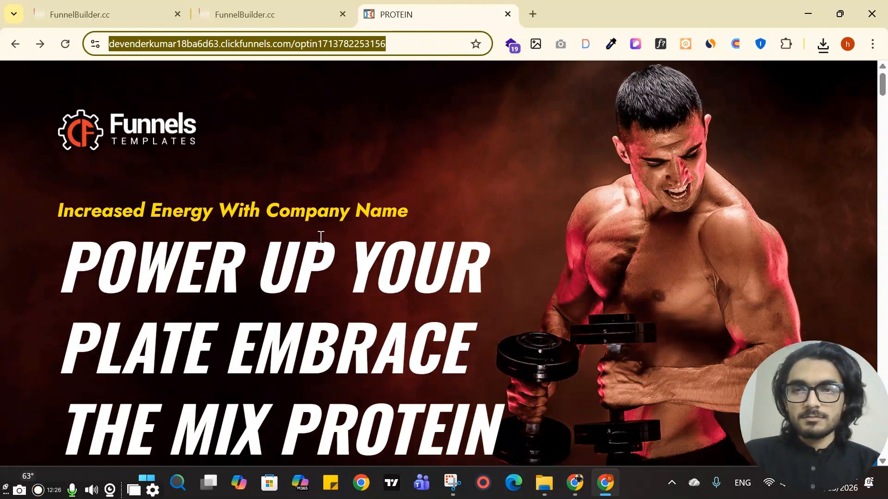
pyautogui.scroll(-2, 120, 95)
pyautogui.moveTo(59, 143); pyautogui.dragTo(408, 142)
pyautogui.scroll(-3, 65, 113)
pyautogui.moveTo(65, 113); pyautogui.dragTo(411, 208)
pyautogui.scroll(-3, 362, 239)
pyautogui.moveTo(74, 70); pyautogui.dragTo(268, 122)
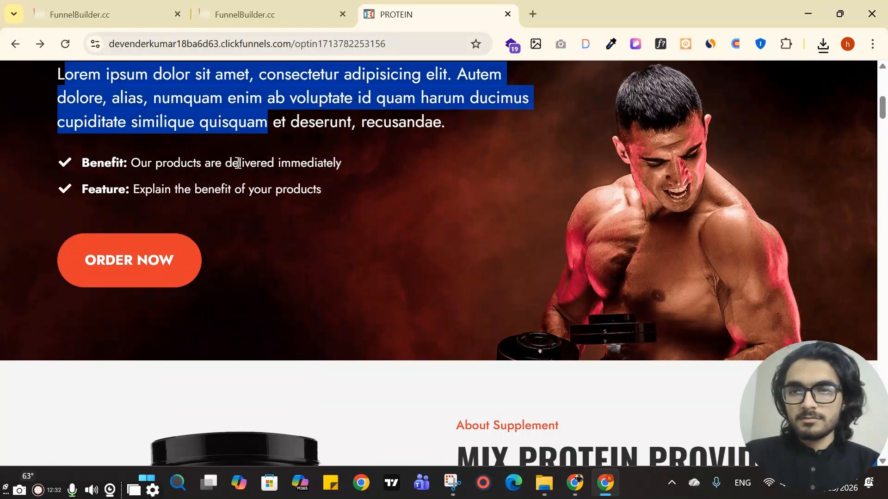
pyautogui.click(81, 157)
pyautogui.moveTo(104, 163); pyautogui.dragTo(227, 190)
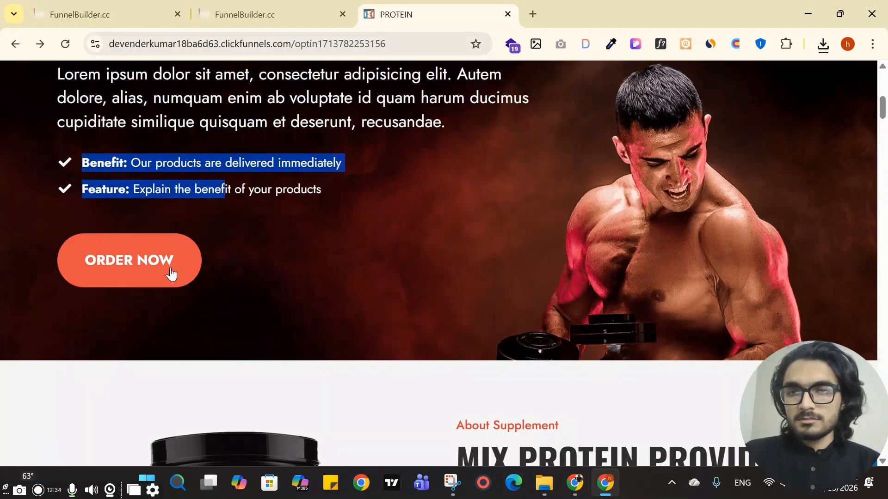
pyautogui.scroll(6, 436, 131)
# Add a blank section to the Home page in the funnel builder and open its settings
pyautogui.click(240, 14)
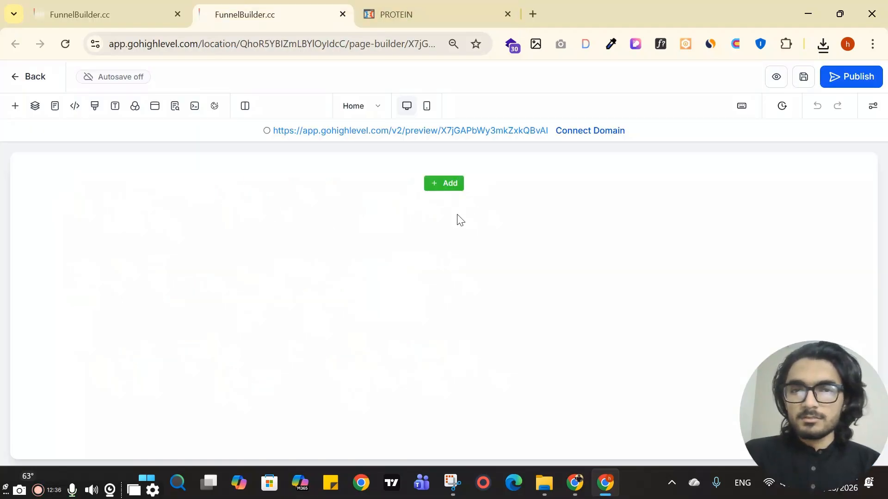
pyautogui.click(440, 187)
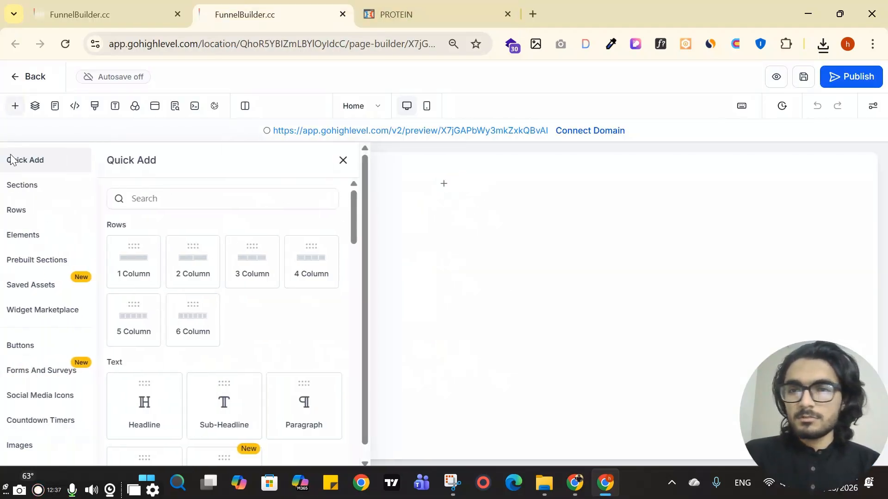
pyautogui.click(491, 194)
pyautogui.click(479, 171)
# Switch the new section's background type to Image and open the media storage to choose one
pyautogui.scroll(-3, 832, 296)
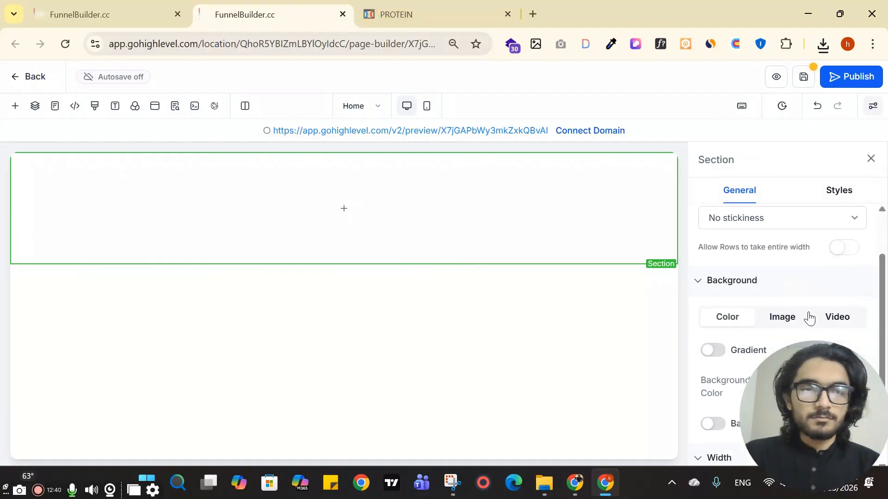
pyautogui.scroll(-2, 809, 305)
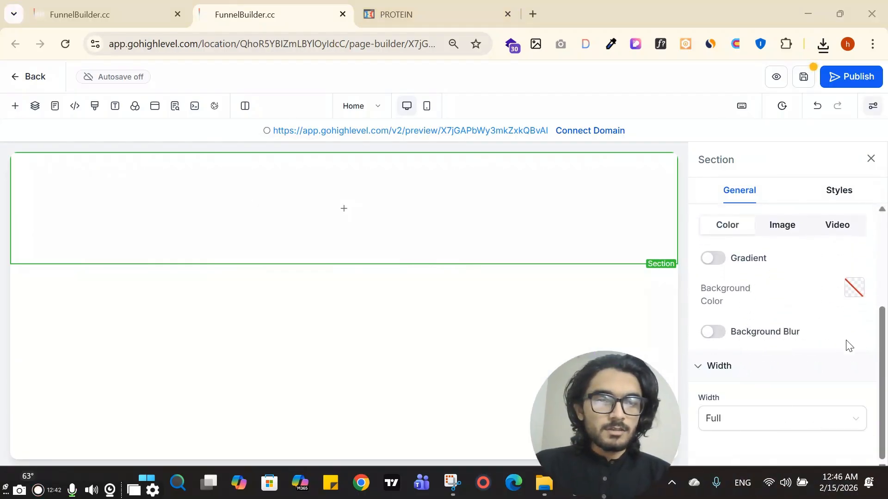
pyautogui.scroll(3, 792, 354)
pyautogui.click(791, 363)
pyautogui.scroll(-2, 823, 351)
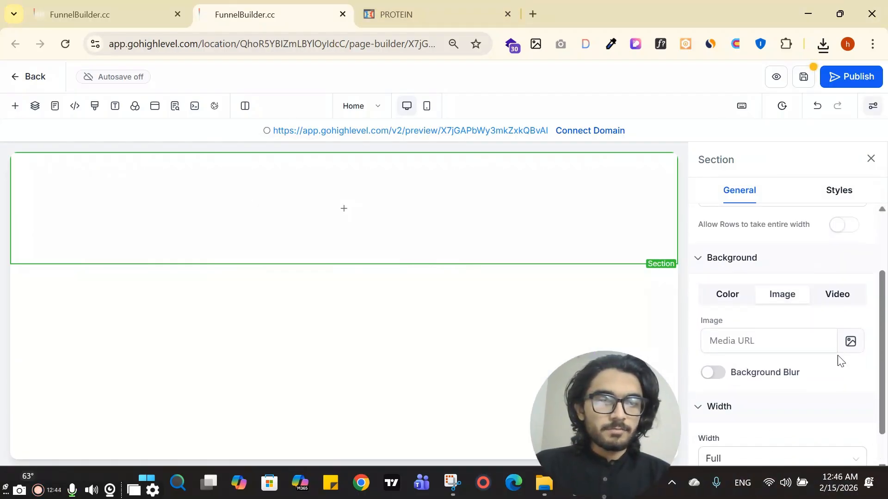
pyautogui.click(848, 337)
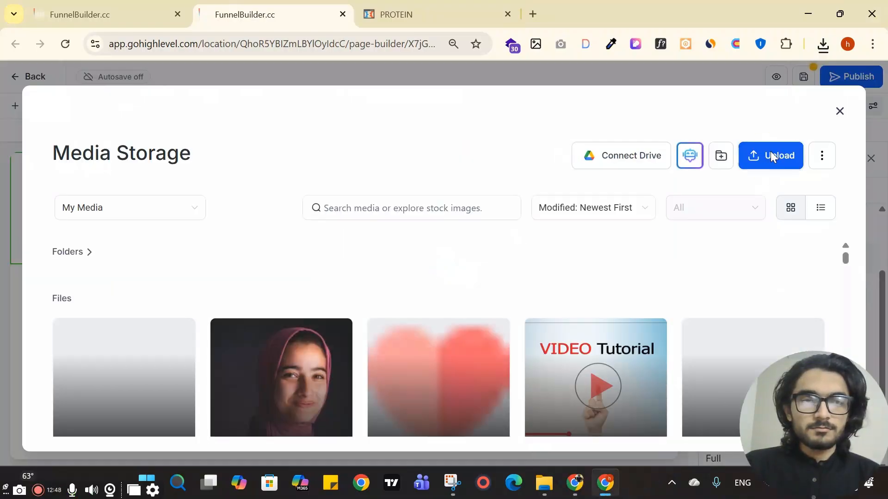
# Upload image 1 from the Youtube Funnel data folder to Media Storage
pyautogui.click(765, 160)
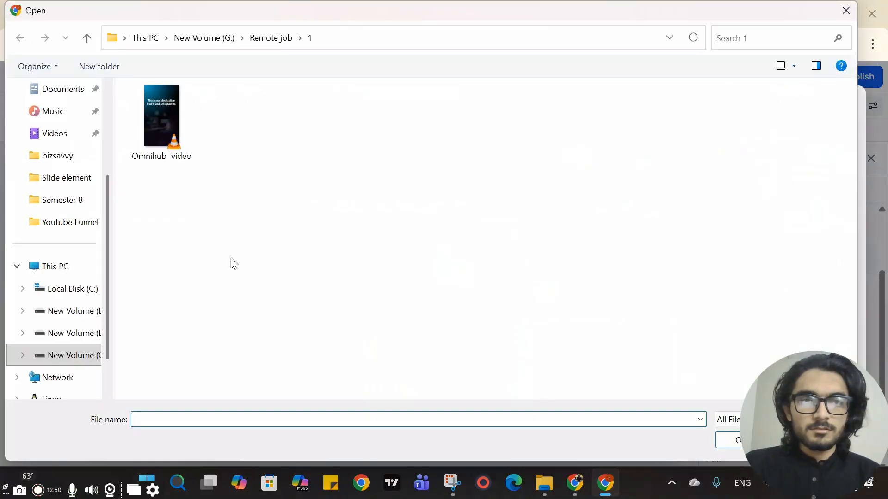
pyautogui.scroll(3, 65, 198)
pyautogui.click(65, 203)
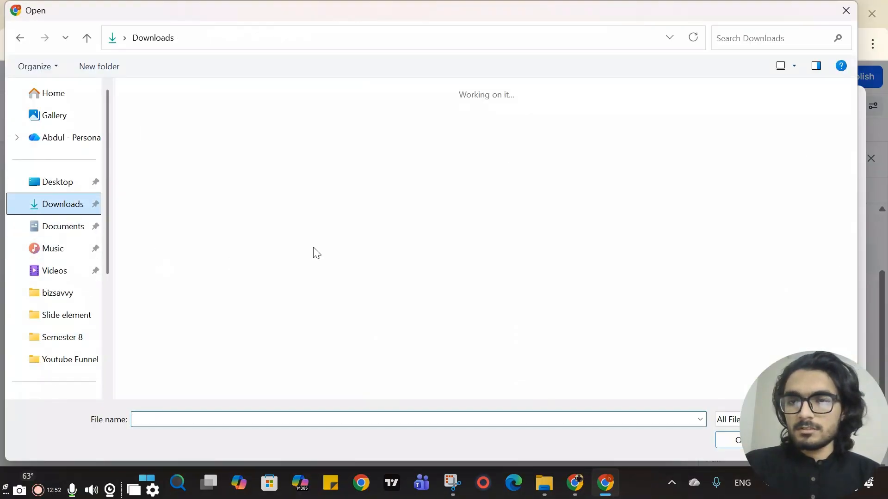
pyautogui.scroll(-3, 62, 325)
pyautogui.click(47, 180)
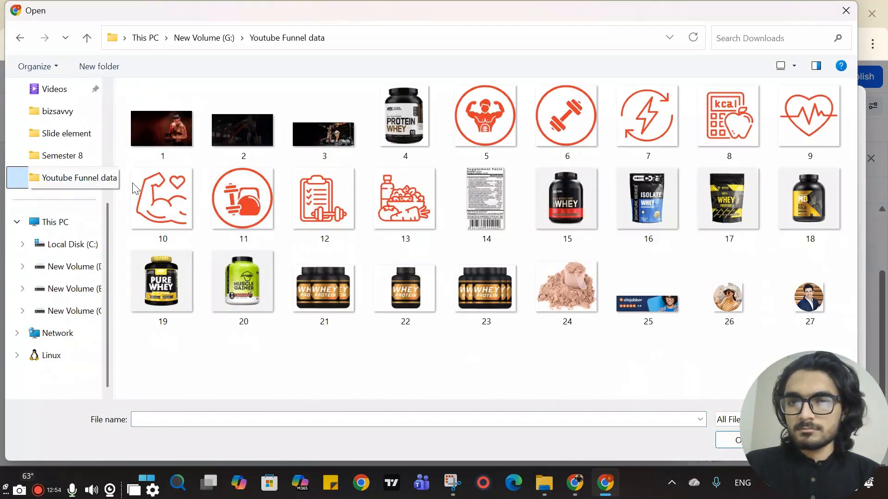
pyautogui.click(161, 132)
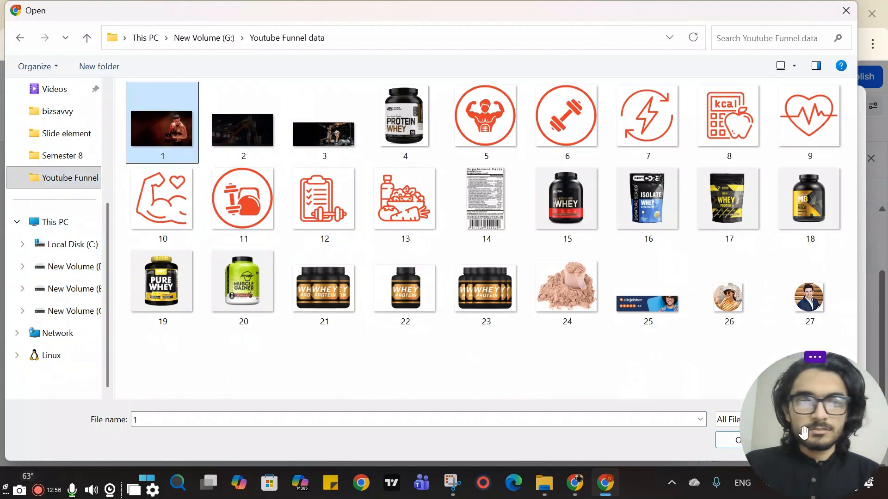
pyautogui.click(727, 440)
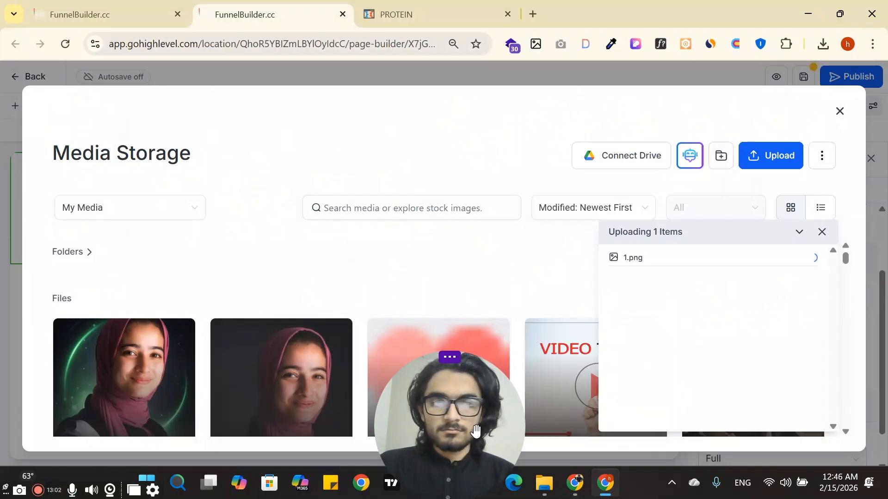
# Apply the uploaded 1.png as the section's background image and close the section settings
pyautogui.scroll(-5, 317, 317)
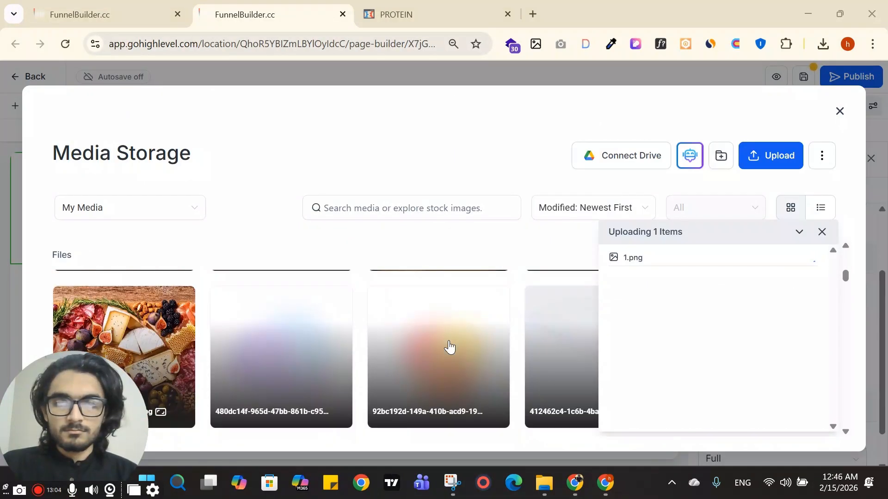
pyautogui.scroll(-3, 451, 349)
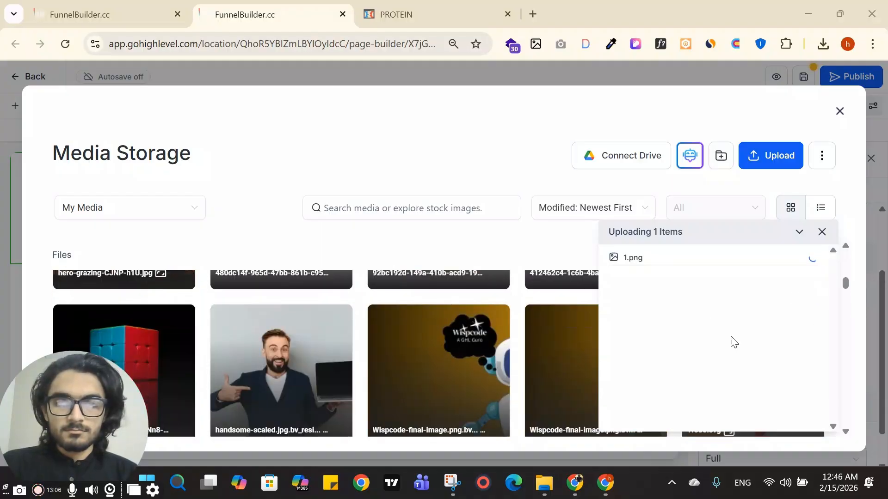
pyautogui.scroll(-2, 560, 353)
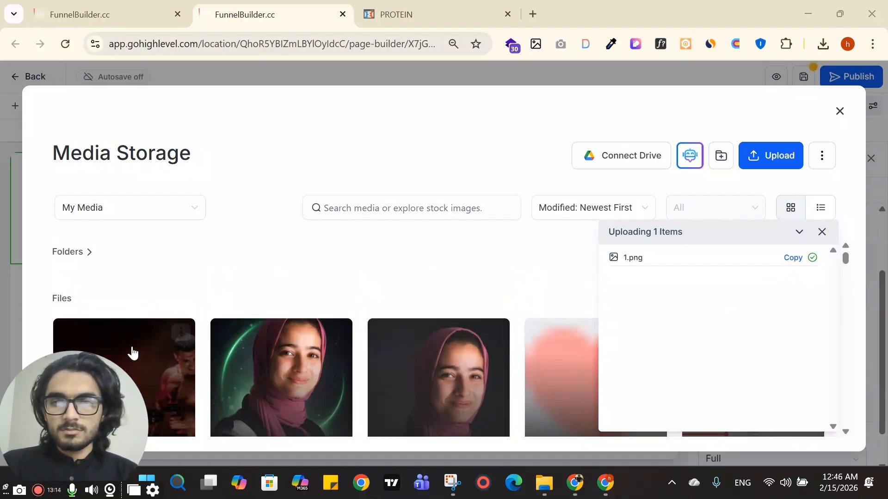
pyautogui.click(133, 351)
pyautogui.click(815, 434)
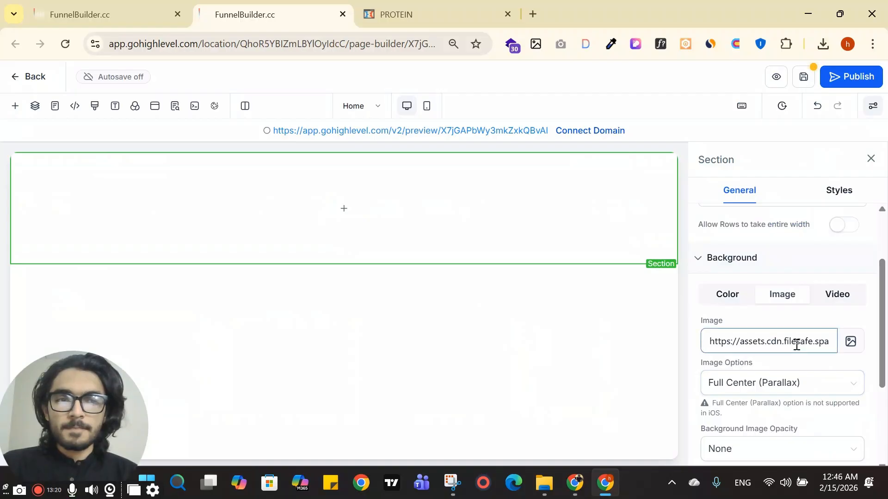
pyautogui.click(869, 160)
# Save the Funnels Templates logo from the PROTEIN page as an image in the Youtube Funnel data folder
pyautogui.click(439, 13)
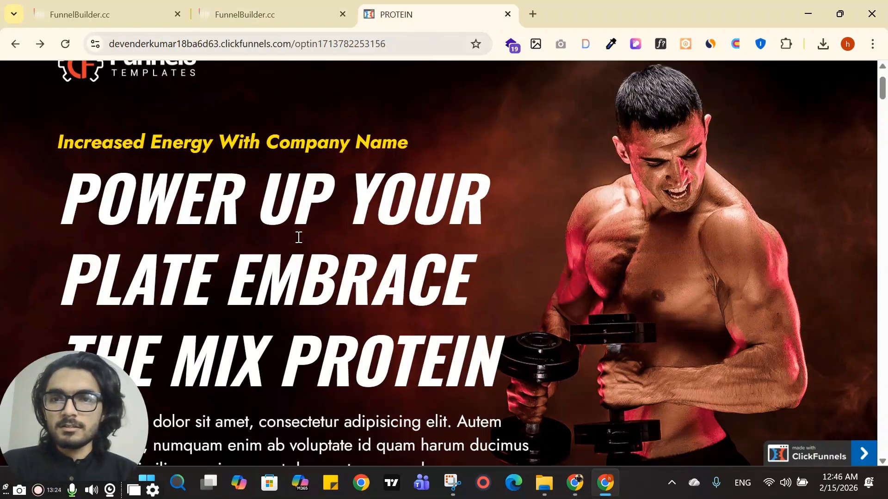
pyautogui.scroll(2, 299, 237)
pyautogui.rightClick(114, 132)
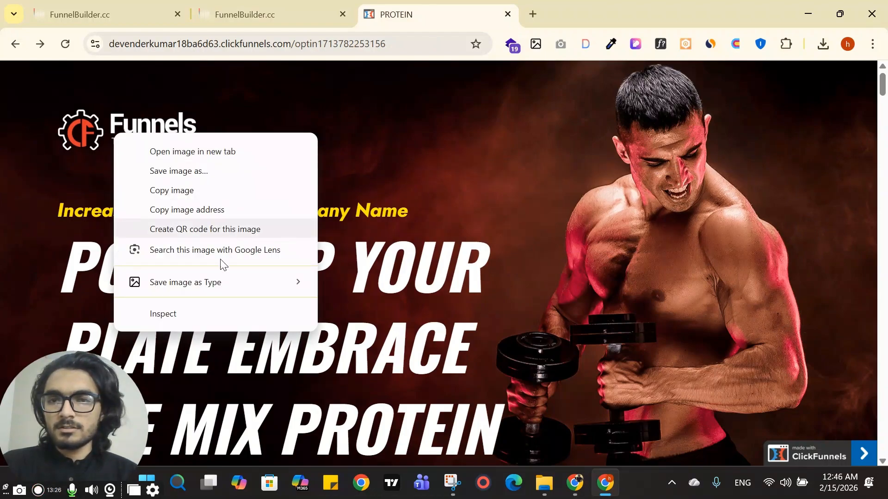
pyautogui.moveTo(220, 281)
pyautogui.click(373, 300)
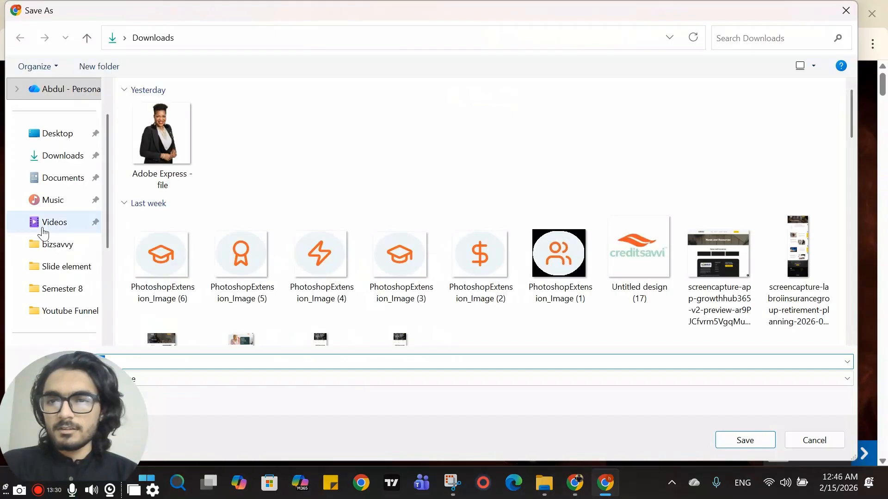
pyautogui.click(65, 311)
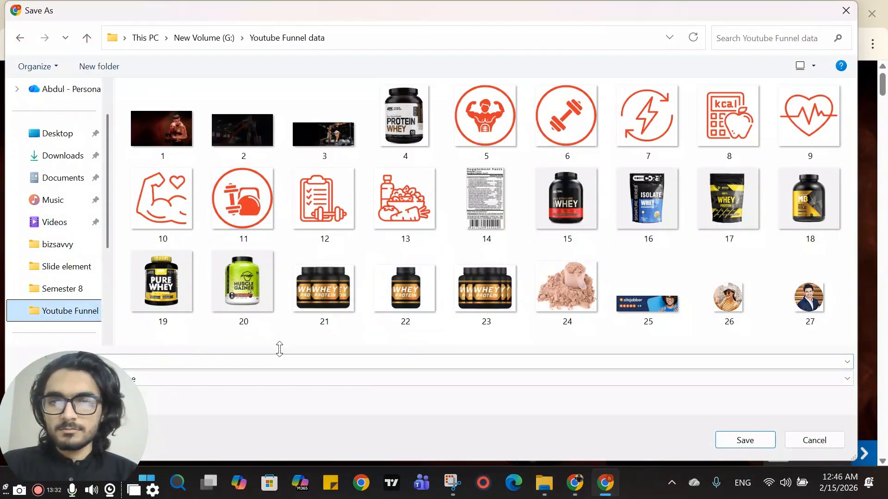
pyautogui.click(264, 363)
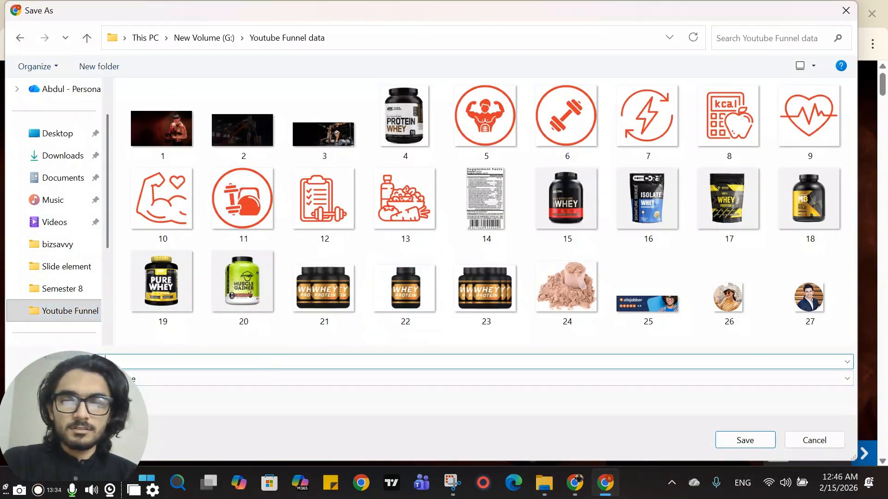
pyautogui.press('Return')
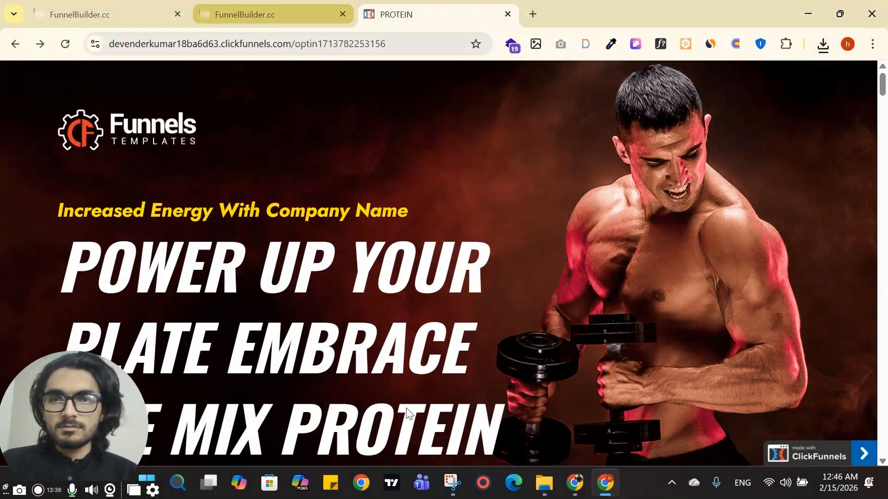
# Compare the builder's new section with the PROTEIN template and review the template's overall section layout from a zoomed-out view
pyautogui.click(273, 14)
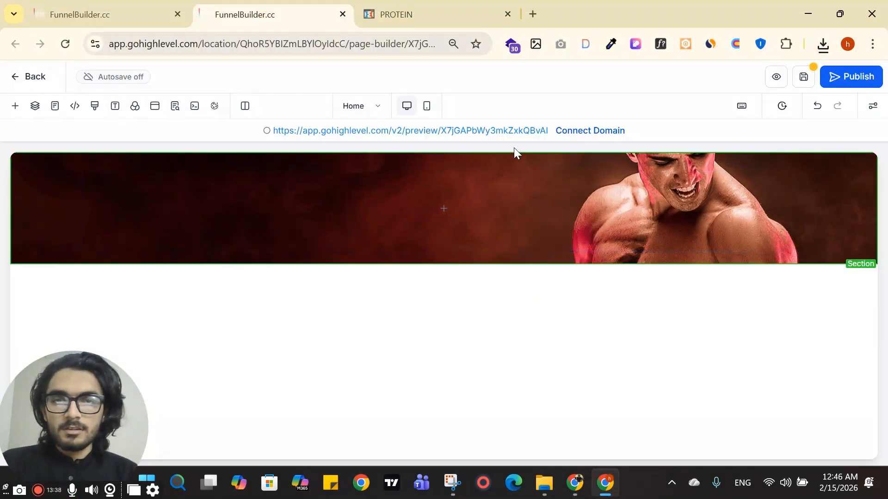
pyautogui.click(419, 14)
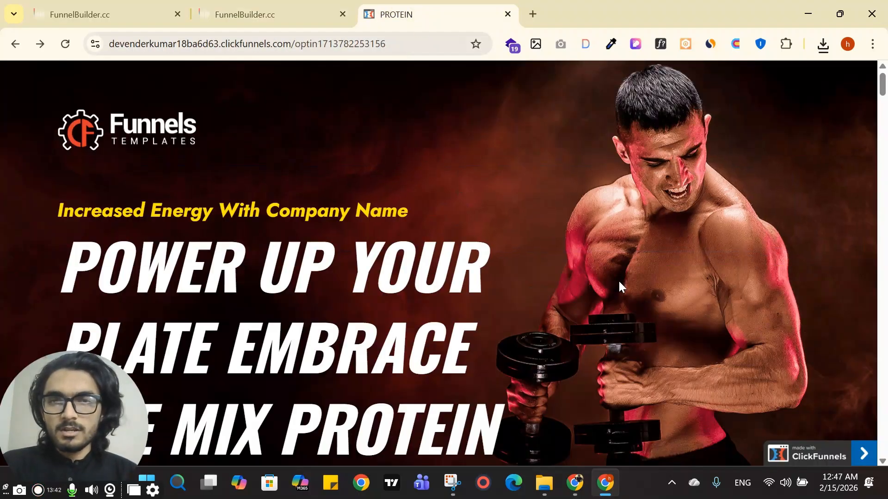
pyautogui.scroll(-7, 620, 285)
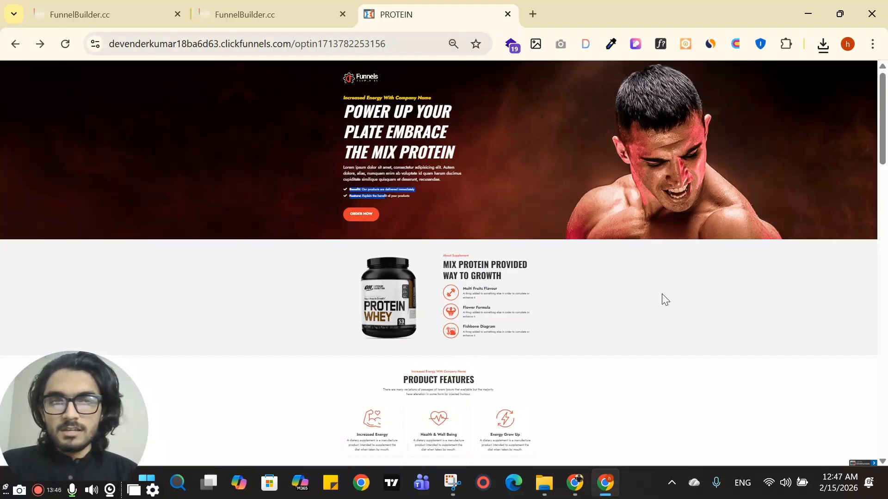
pyautogui.scroll(-10, 507, 311)
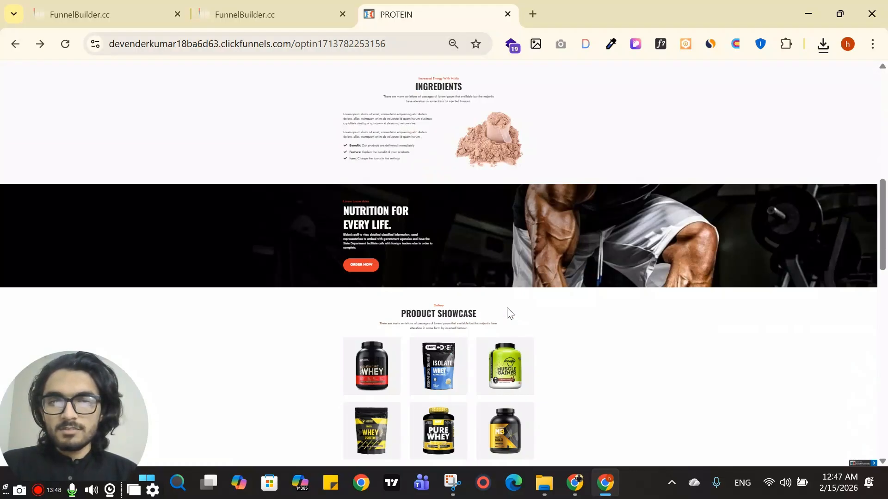
pyautogui.scroll(10, 577, 341)
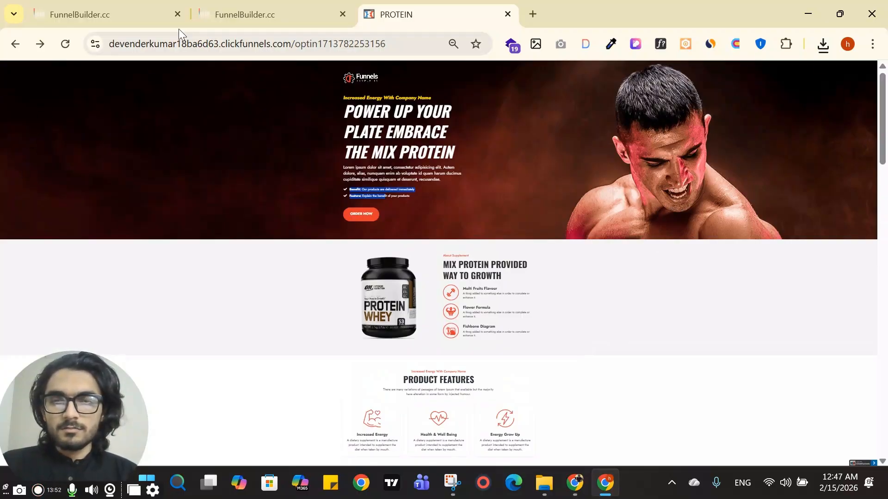
# Check the PROTEIN template's row widths and turn off the full-width rows option for the builder's hero section
pyautogui.scroll(-10, 419, 100)
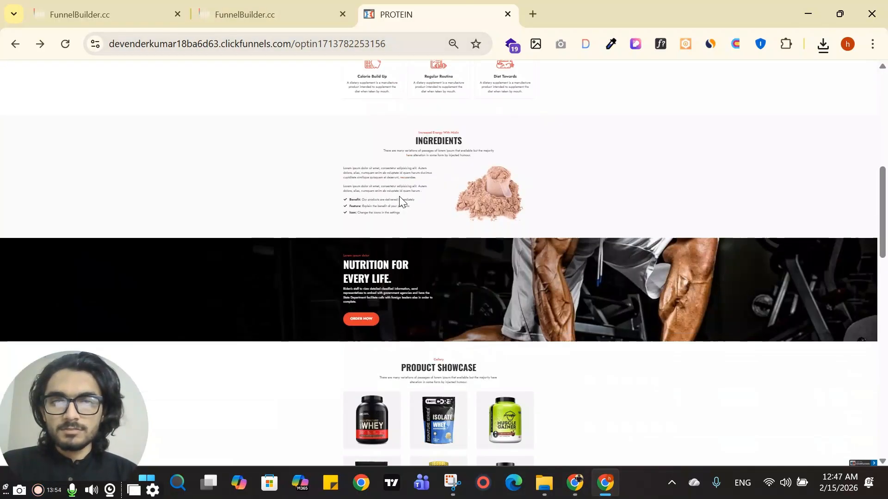
pyautogui.scroll(-10, 401, 199)
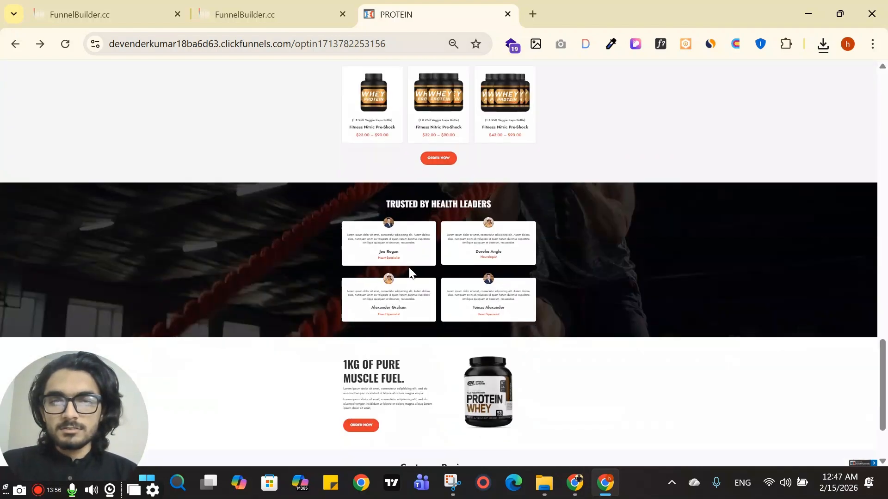
pyautogui.hotkey('ctrl', 'shift', 'Tab')
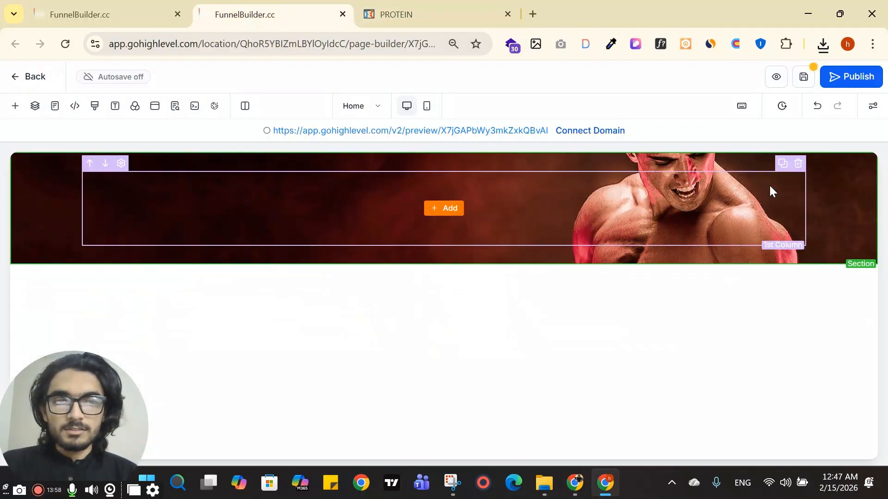
pyautogui.click(834, 194)
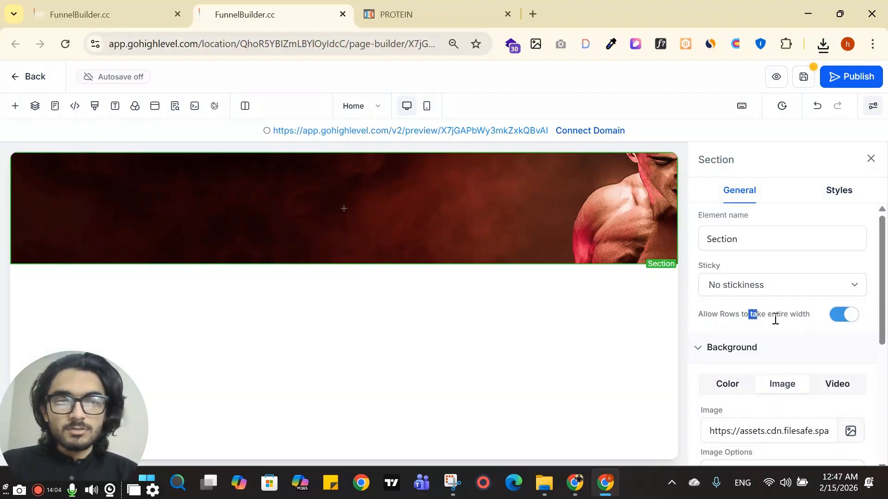
pyautogui.click(806, 325)
# Compare the content width across the PROTEIN page's sections and close the builder's section settings
pyautogui.click(435, 13)
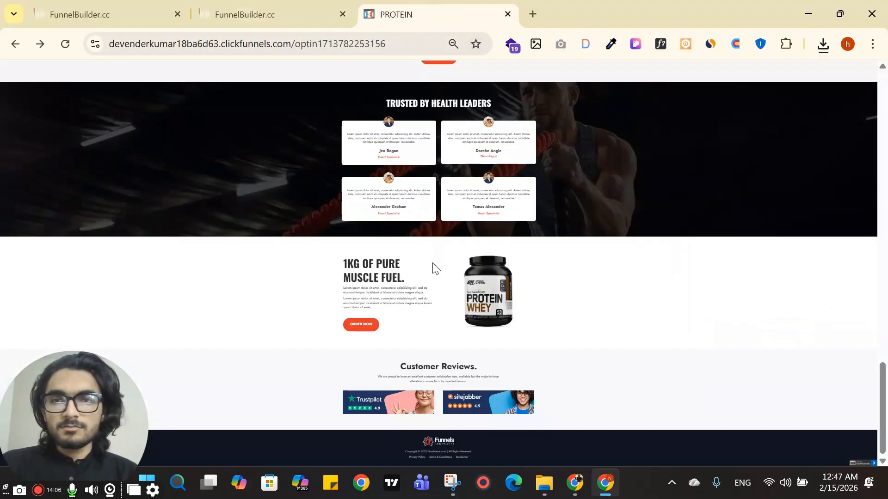
pyautogui.scroll(20, 435, 268)
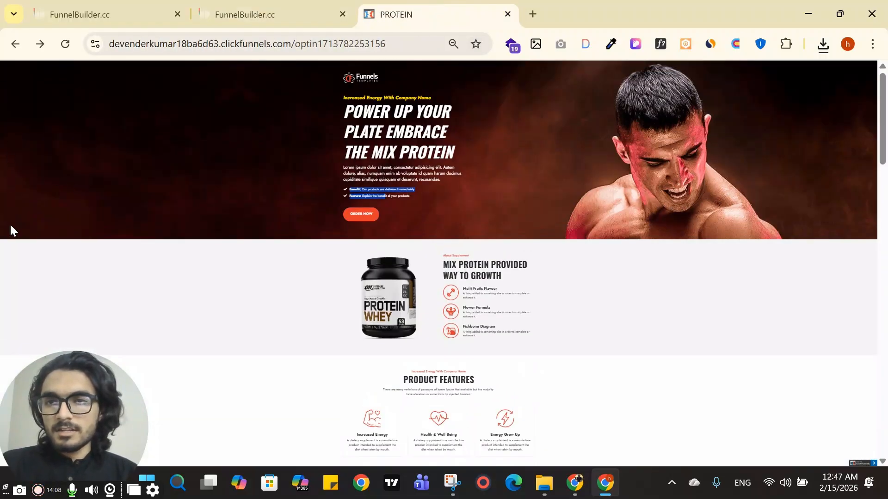
pyautogui.scroll(-15, 818, 223)
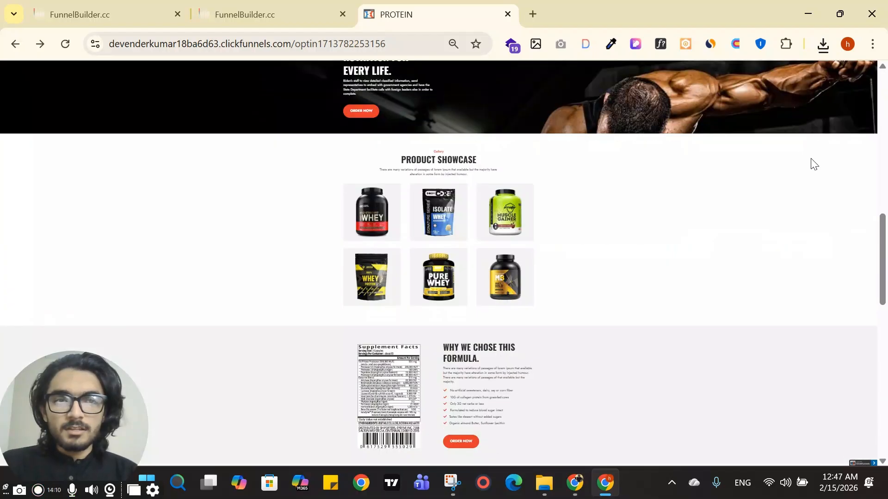
pyautogui.scroll(-4, 812, 275)
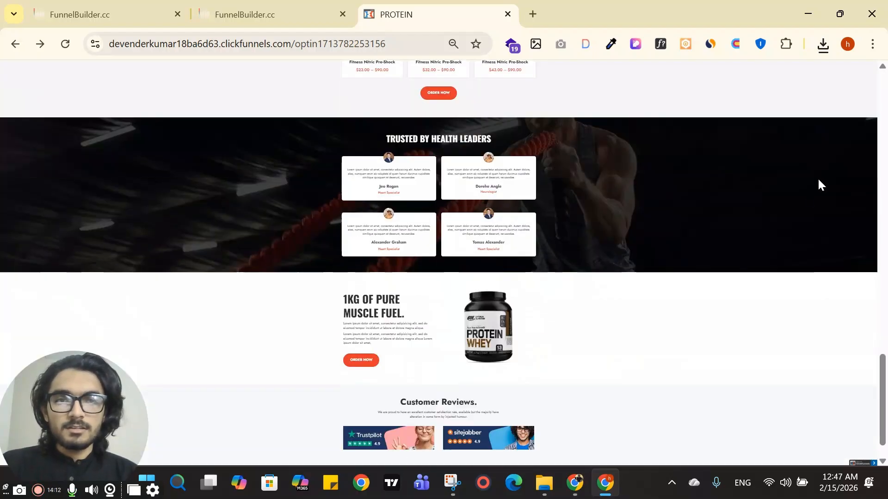
pyautogui.scroll(-1, 819, 185)
pyautogui.click(267, 12)
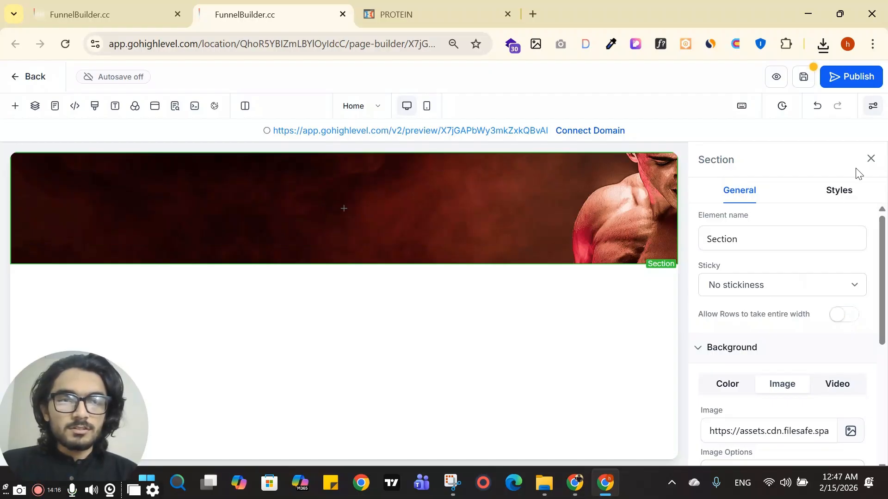
pyautogui.click(870, 160)
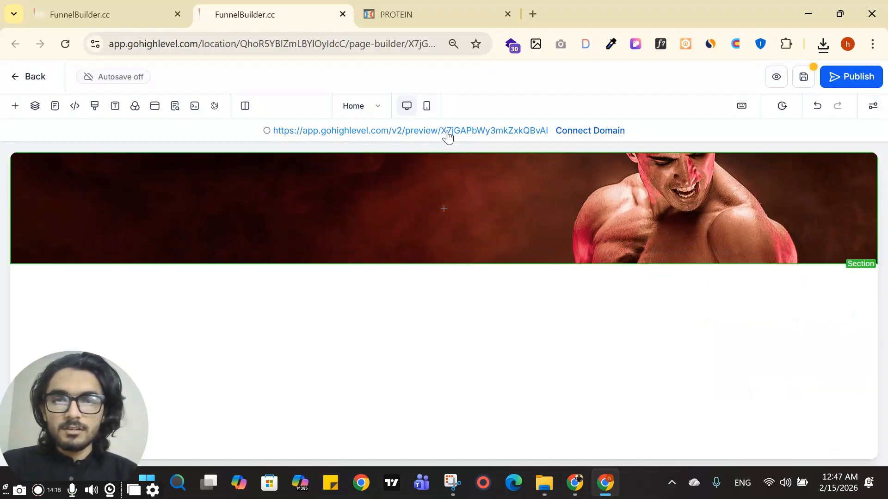
# Add an Image element to the hero section's empty column
pyautogui.click(449, 210)
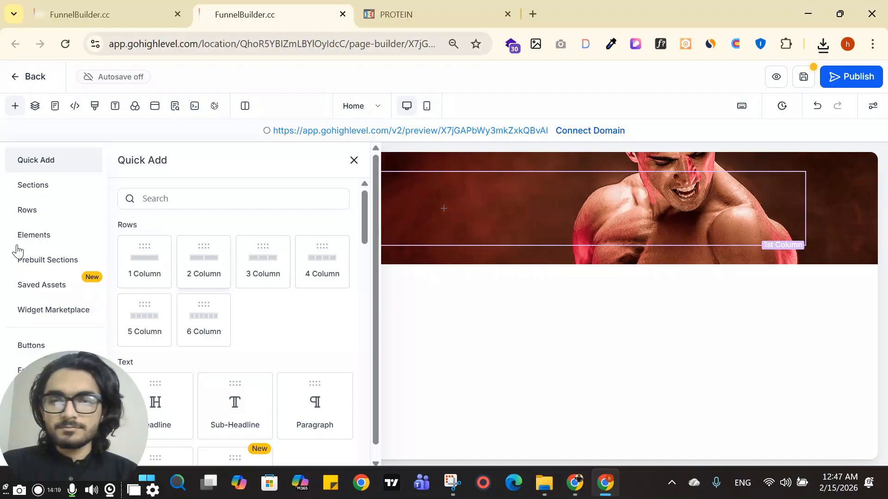
pyautogui.click(183, 202)
pyautogui.write('im')
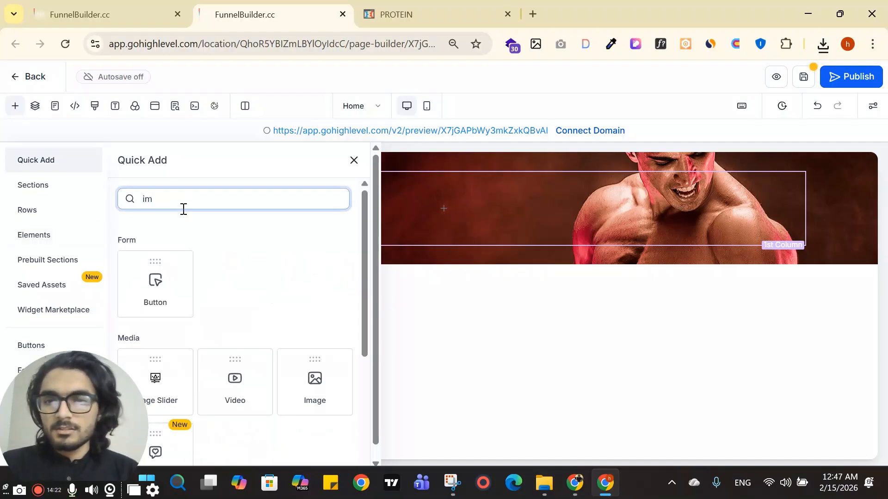
pyautogui.moveTo(314, 392); pyautogui.dragTo(443, 202)
# Return the PROTEIN page to 100% zoom and go back up to its hero section
pyautogui.click(431, 13)
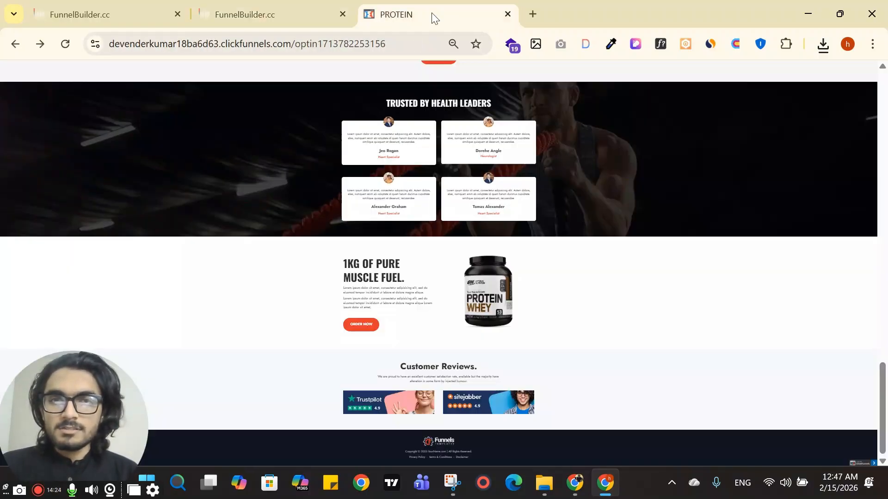
pyautogui.scroll(10, 436, 199)
pyautogui.scroll(4, 464, 204)
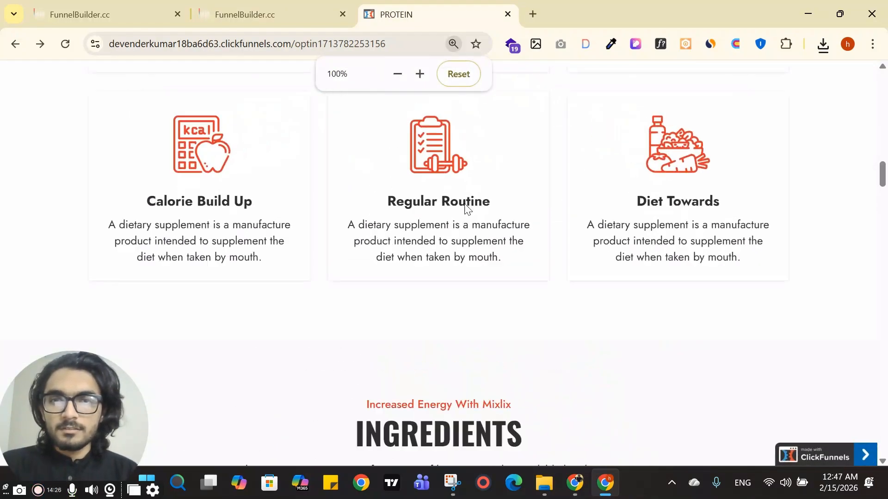
pyautogui.scroll(2, 465, 204)
pyautogui.scroll(-1, 465, 206)
pyautogui.scroll(15, 464, 210)
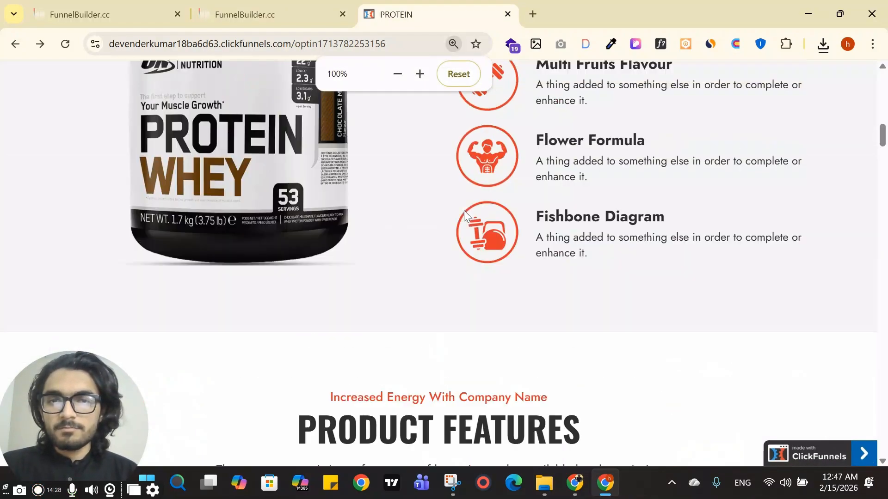
# Replace the hero's placeholder image with the uploaded 000.png logo from Media Storage
pyautogui.click(326, 10)
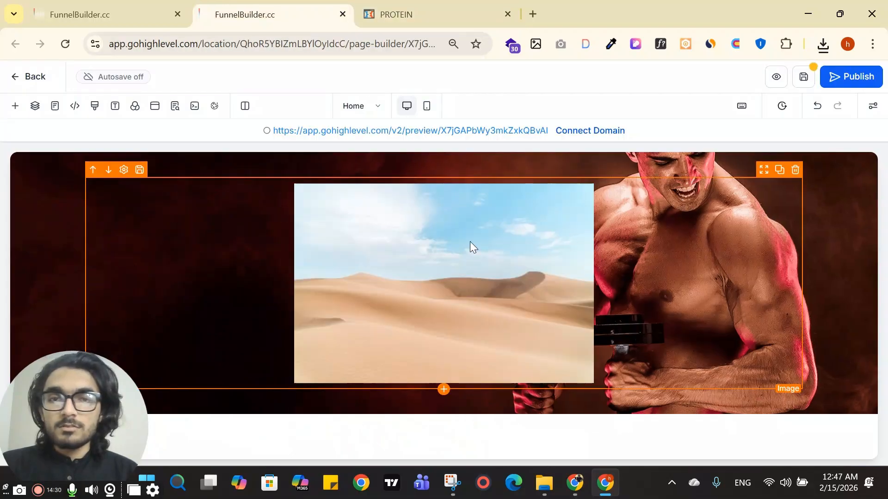
pyautogui.scroll(-2, 848, 338)
pyautogui.click(847, 343)
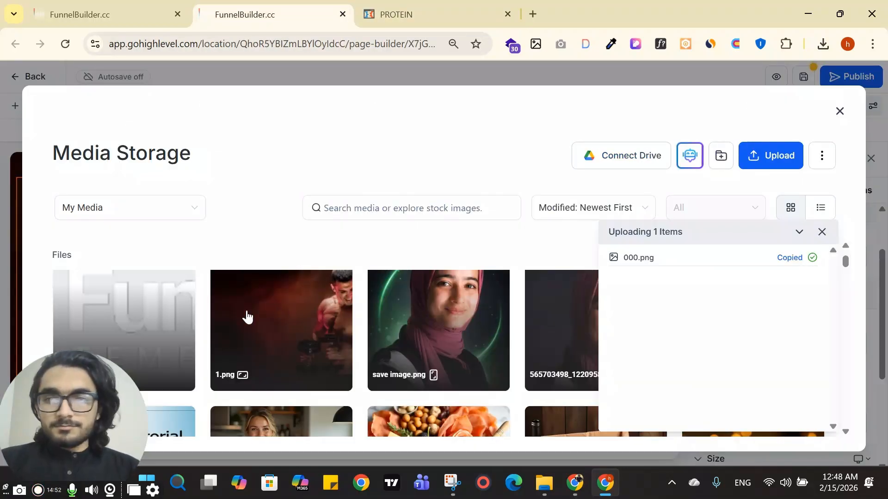
pyautogui.click(254, 347)
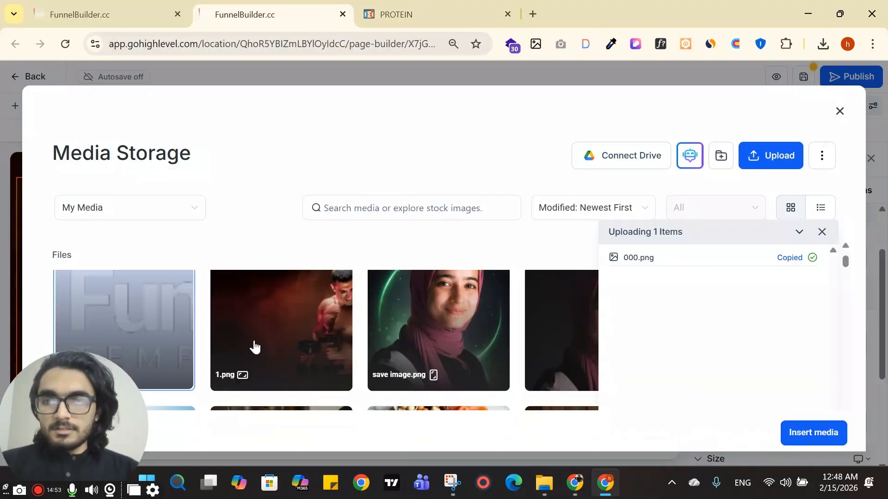
pyautogui.click(837, 438)
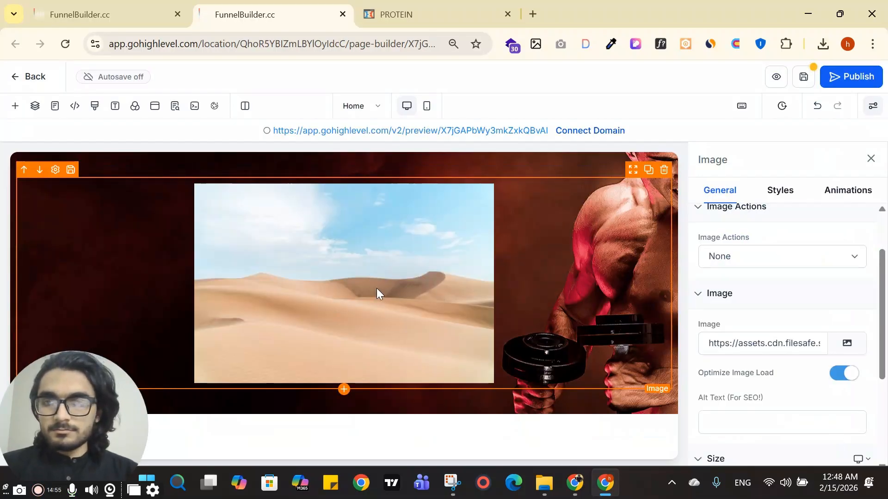
# Inspect the Funnels Templates logo on the PROTEIN page with the developer tools to read its dimensions
pyautogui.click(434, 10)
pyautogui.rightClick(546, 101)
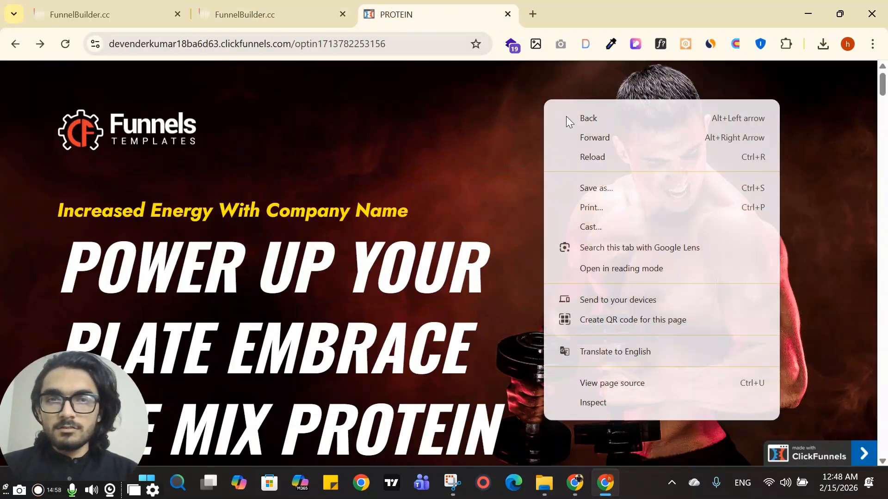
pyautogui.click(631, 403)
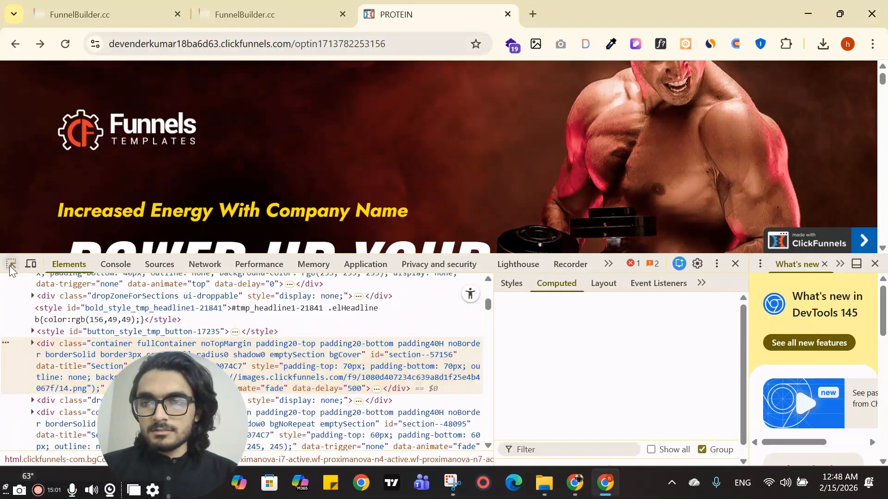
pyautogui.click(11, 264)
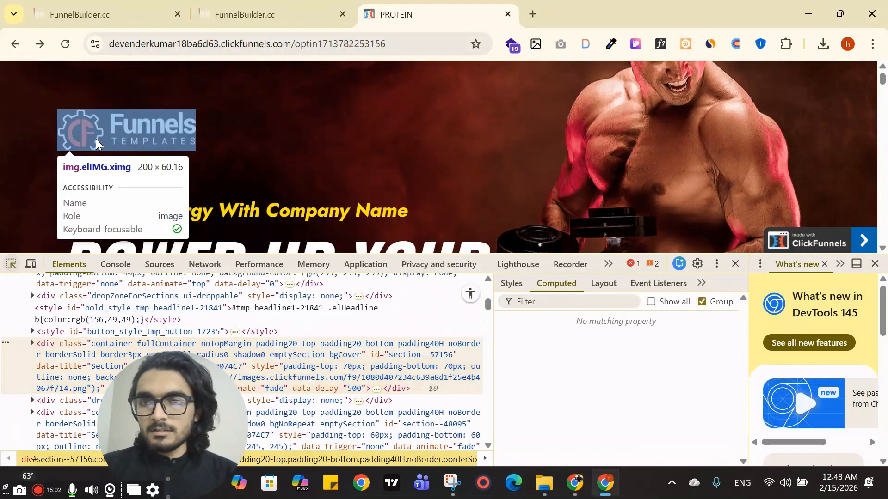
pyautogui.click(97, 139)
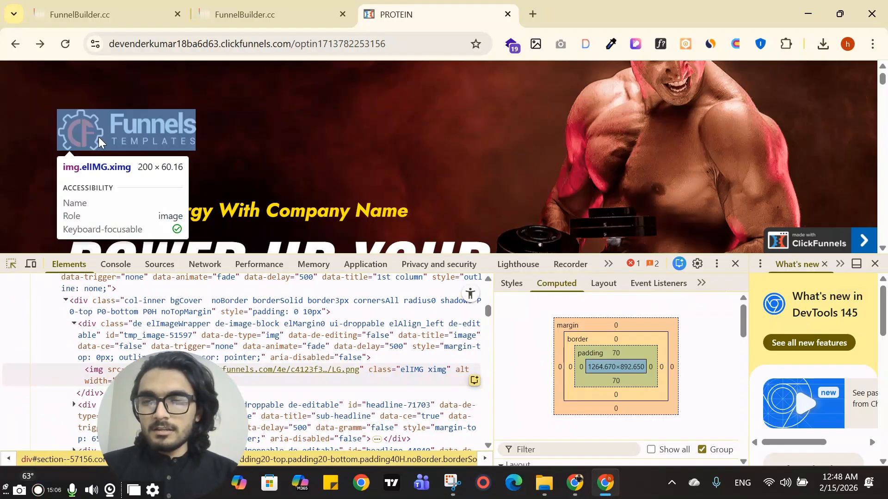
# Set the hero logo's width to 200 px and height to 60 px in the builder
pyautogui.click(239, 9)
pyautogui.scroll(-3, 772, 350)
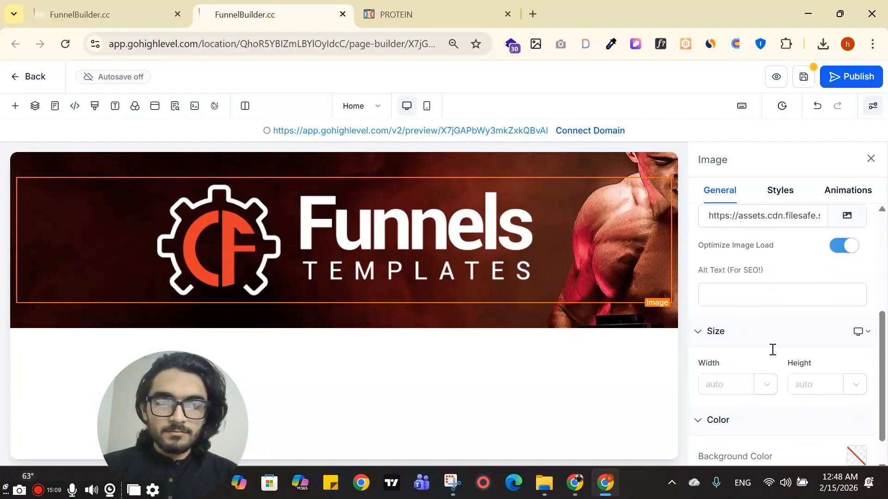
pyautogui.click(724, 371)
pyautogui.write('200')
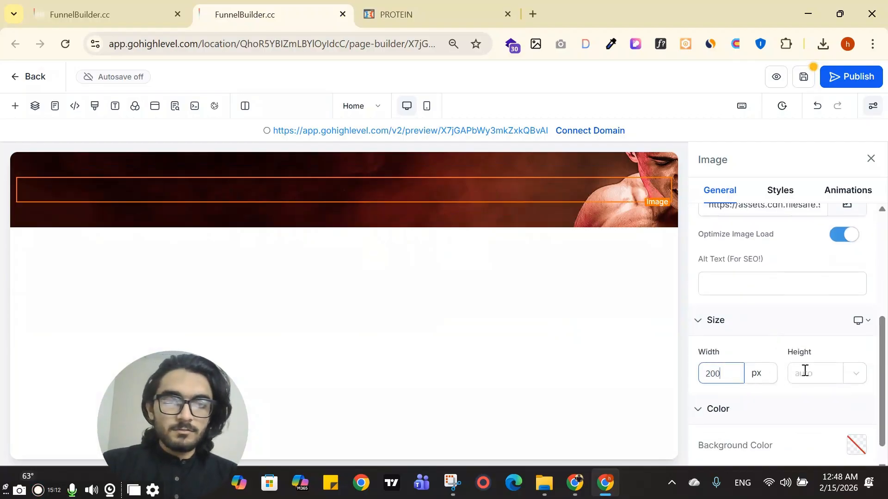
pyautogui.click(805, 370)
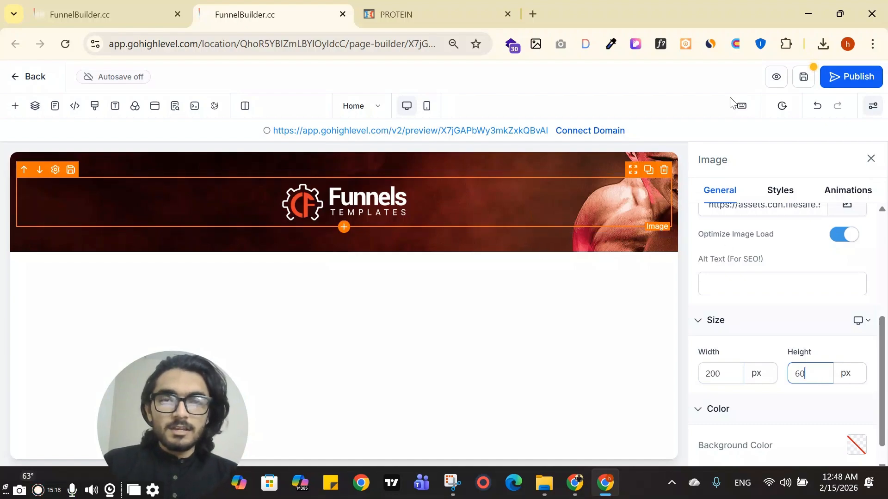
# Align the hero logo left to match the PROTEIN template and close the image settings
pyautogui.click(443, 12)
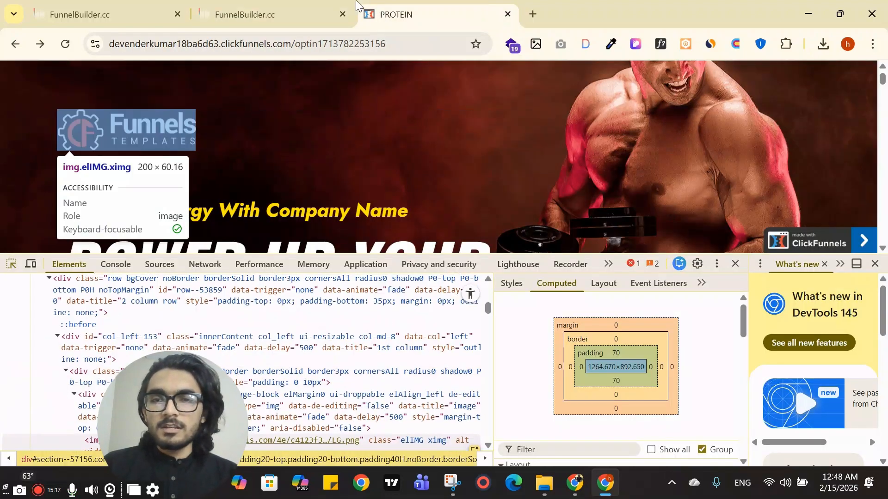
pyautogui.click(278, 14)
pyautogui.click(781, 196)
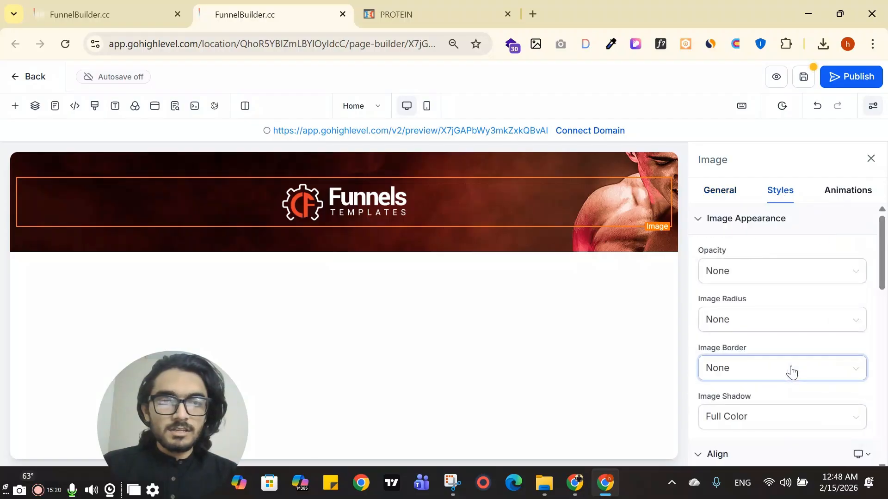
pyautogui.scroll(-4, 786, 352)
pyautogui.click(715, 305)
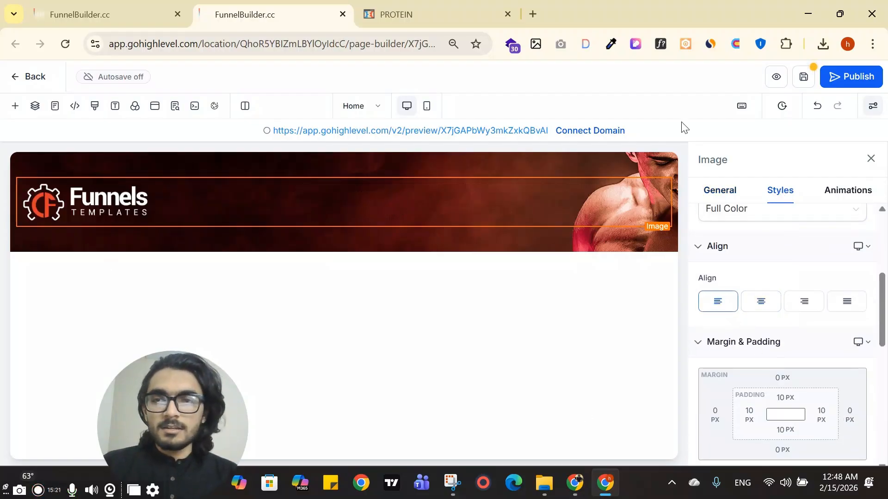
pyautogui.click(871, 159)
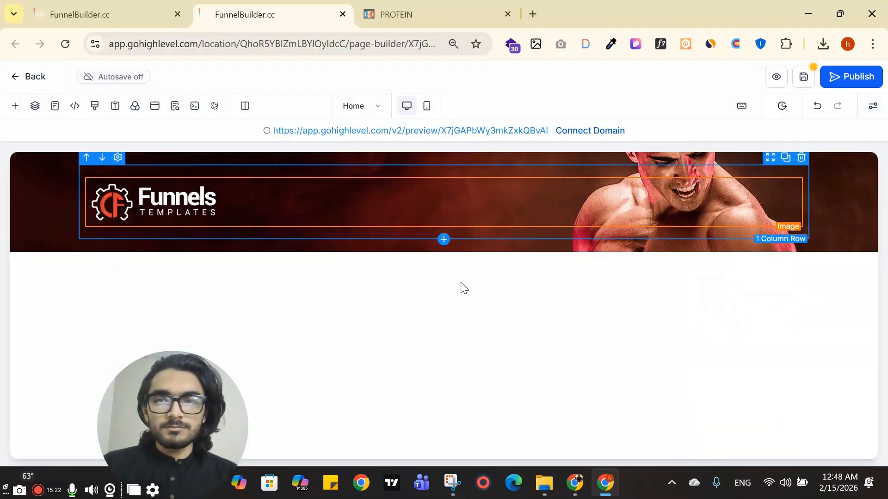
# Examine the "Increased Energy With Company Name" line below the logo on the PROTEIN page
pyautogui.click(451, 10)
pyautogui.scroll(-1, 277, 138)
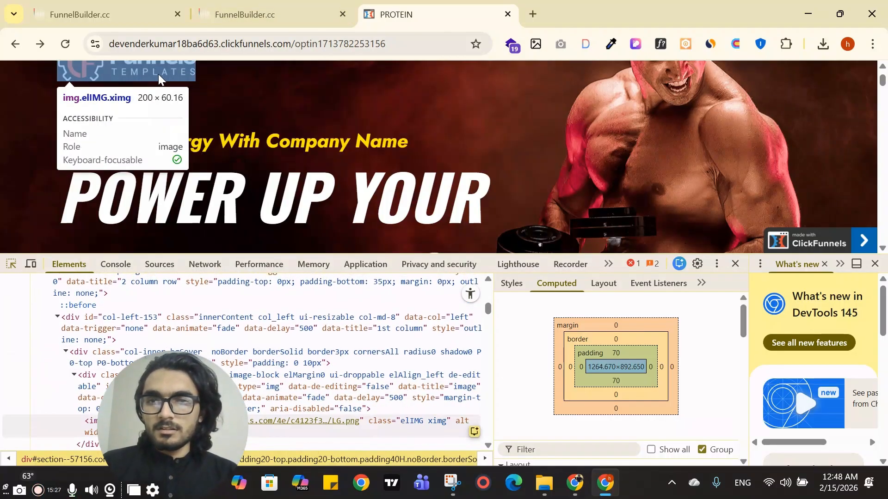
pyautogui.click(158, 74)
pyautogui.moveTo(59, 141); pyautogui.dragTo(370, 141)
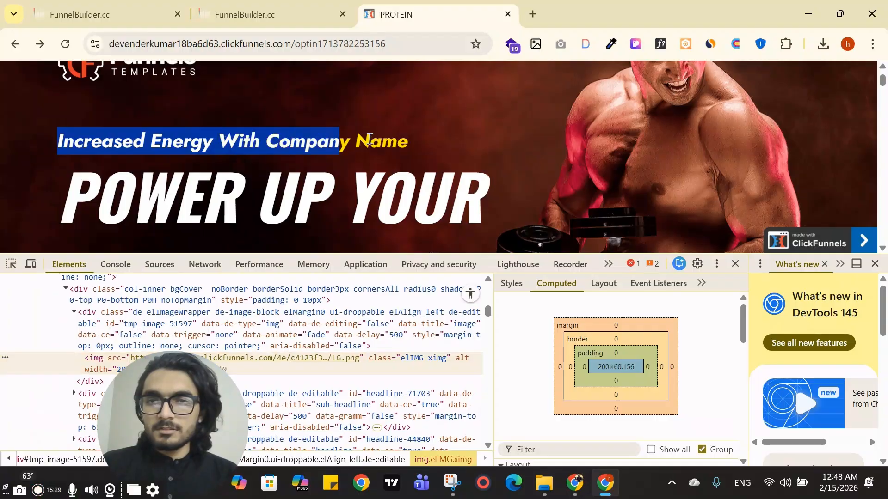
pyautogui.click(376, 140)
# Add a Headline element directly below the Funnels Templates logo in the builder's hero section
pyautogui.click(245, 15)
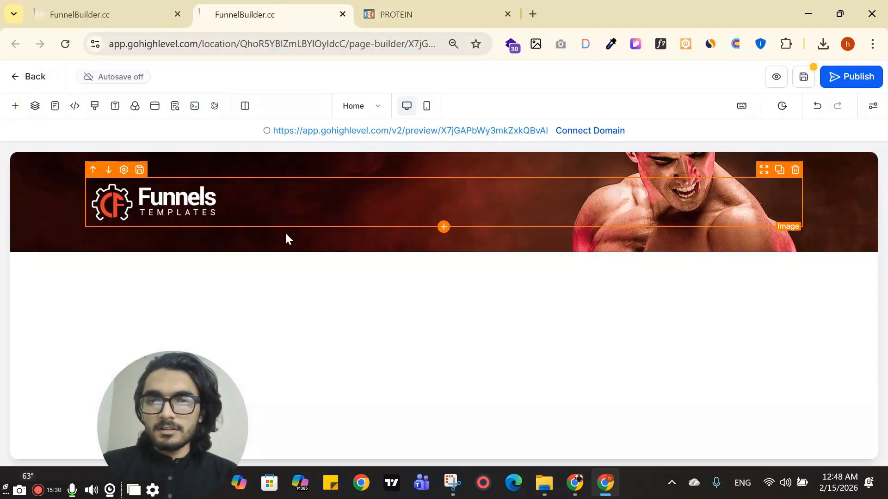
pyautogui.click(442, 227)
pyautogui.doubleClick(144, 198)
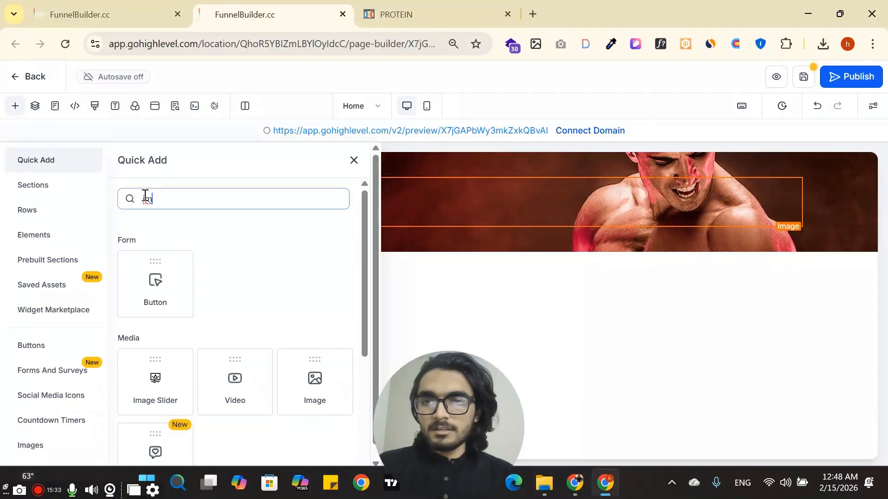
pyautogui.write('head')
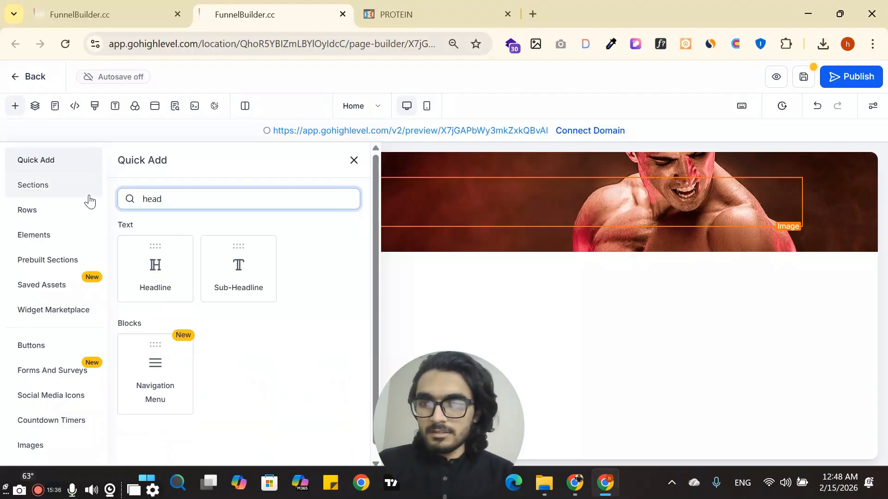
pyautogui.click(185, 272)
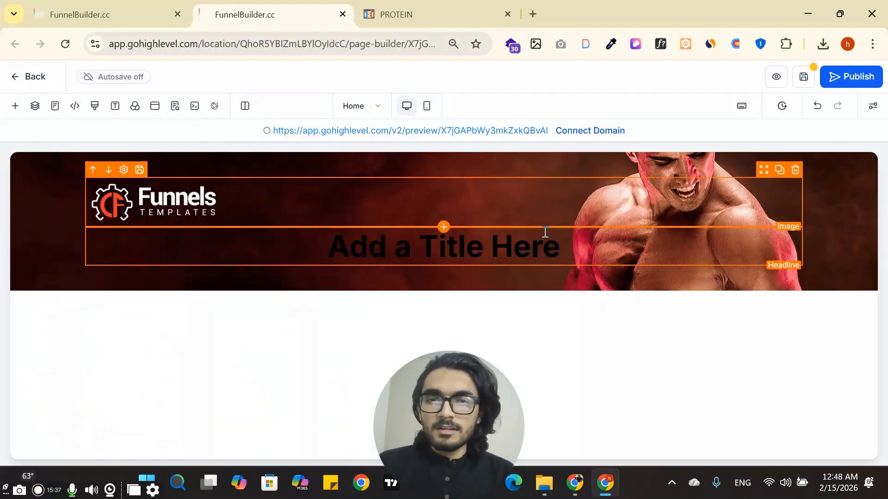
# Copy "Increased Energy With Company Name" from the PROTEIN page, passing it through a new browser tab's address field to strip its formatting
pyautogui.hotkey('ctrl', 'Tab')
pyautogui.tripleClick(249, 140)
pyautogui.hotkey('ctrl', 'c')
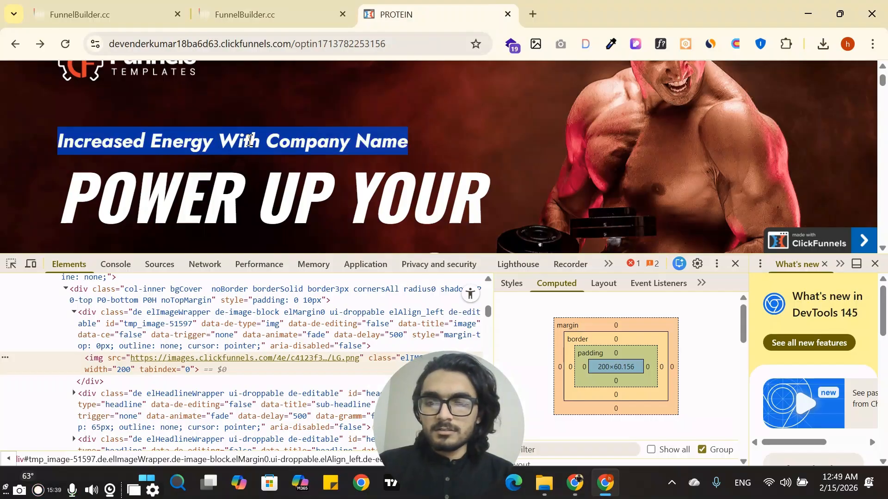
pyautogui.click(528, 17)
pyautogui.hotkey('ctrl', 'v')
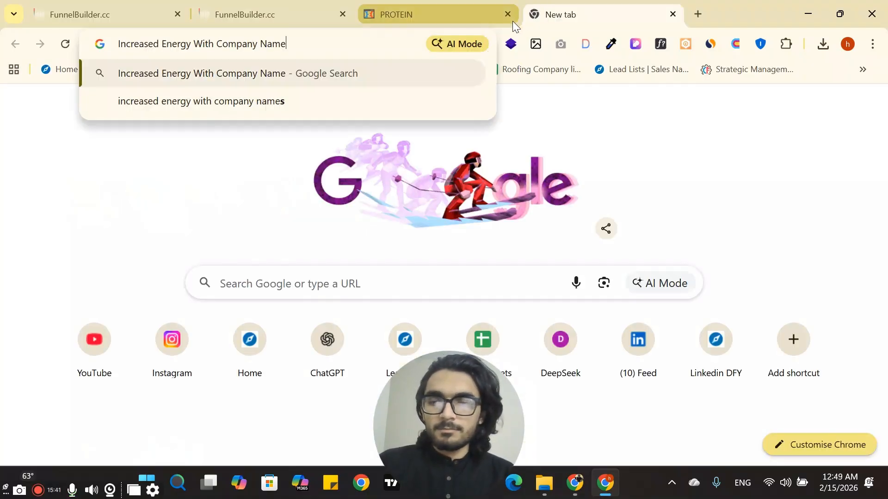
pyautogui.hotkey('ctrl', 'a')
pyautogui.hotkey('ctrl', 'c')
pyautogui.press('BackSpace')
# Replace the new headline's placeholder text in the builder with "Increased Energy With Company Name"
pyautogui.hotkey('ctrl', 'shift', 'Tab')
pyautogui.hotkey('ctrl', 'shift', 'Tab')
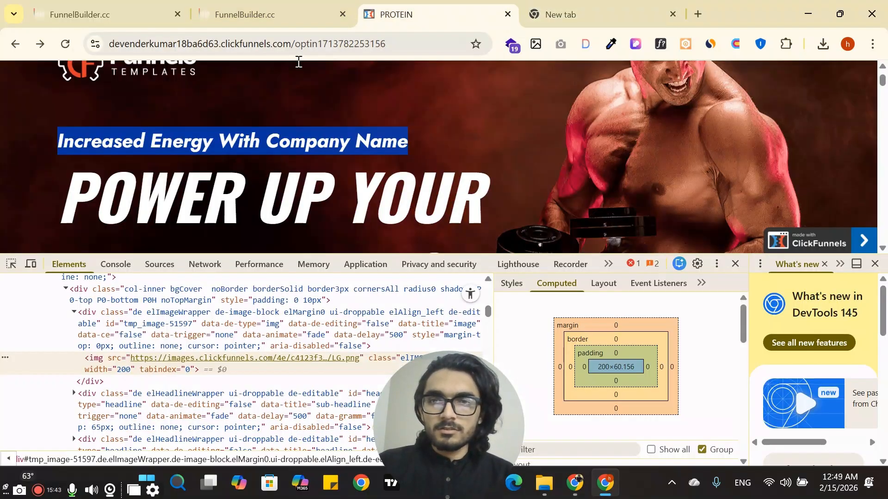
pyautogui.tripleClick(378, 242)
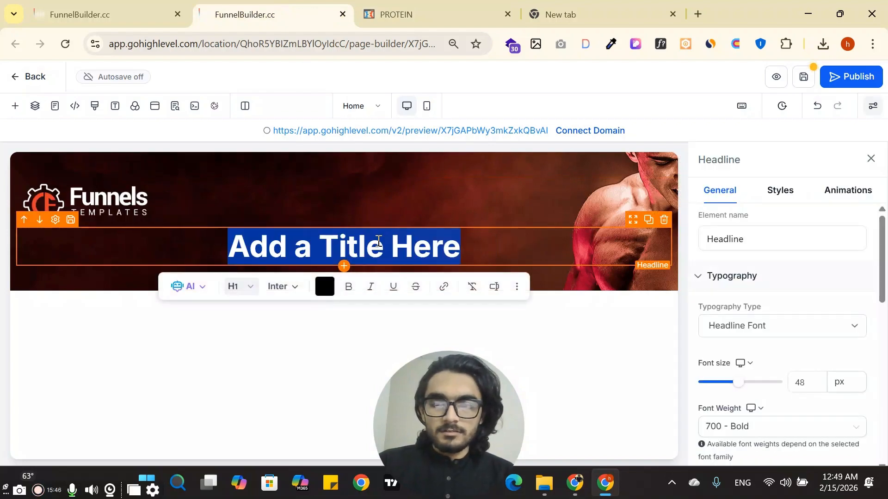
pyautogui.hotkey('ctrl', 'v')
# Inspect the "Increased Energy With Company Name" line on the PROTEIN page with the developer tools and read its computed font properties
pyautogui.click(388, 15)
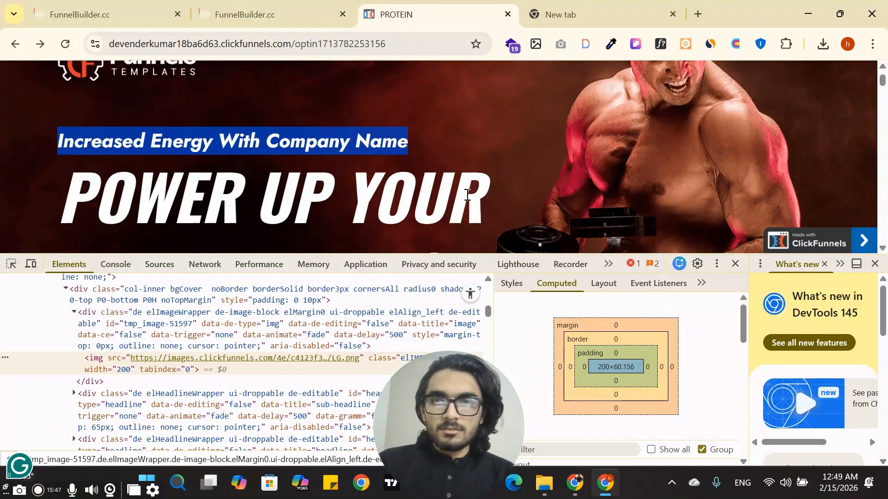
pyautogui.click(12, 263)
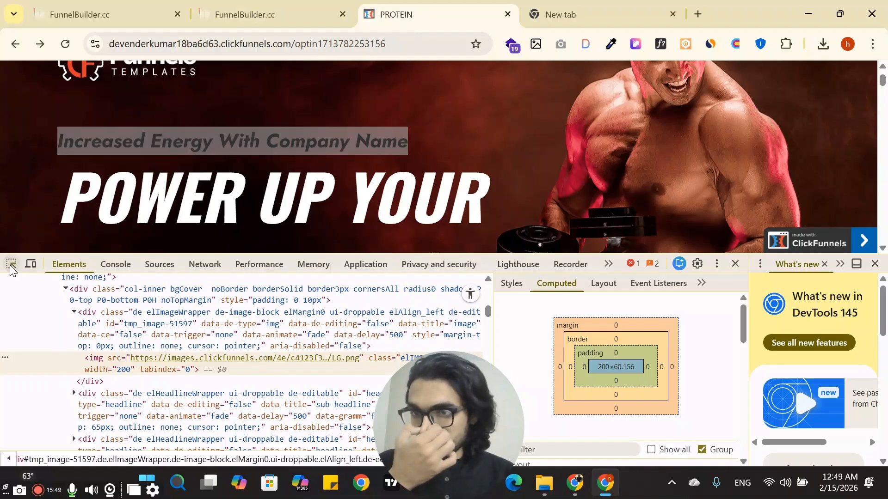
pyautogui.click(184, 142)
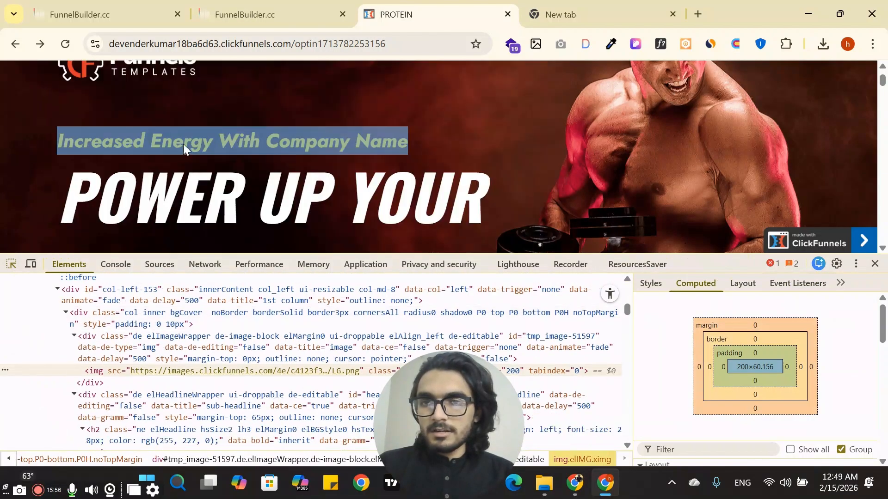
pyautogui.click(184, 143)
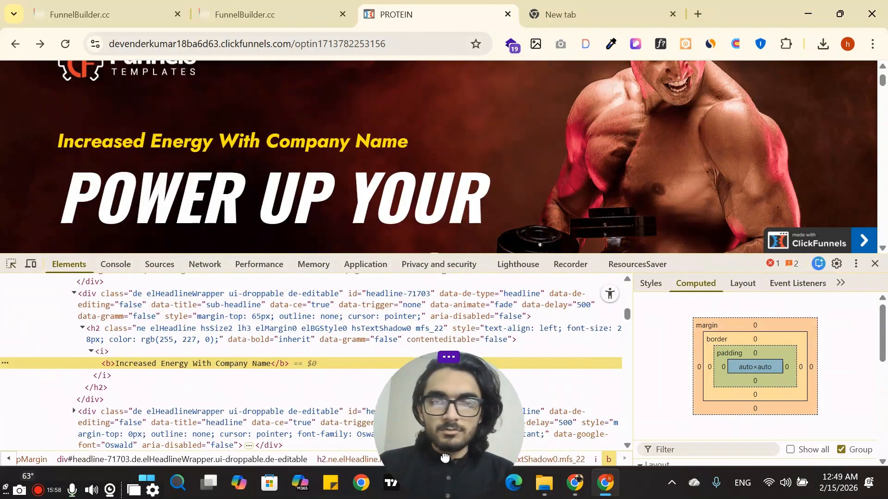
pyautogui.moveTo(472, 444); pyautogui.dragTo(98, 453)
pyautogui.scroll(-3, 737, 384)
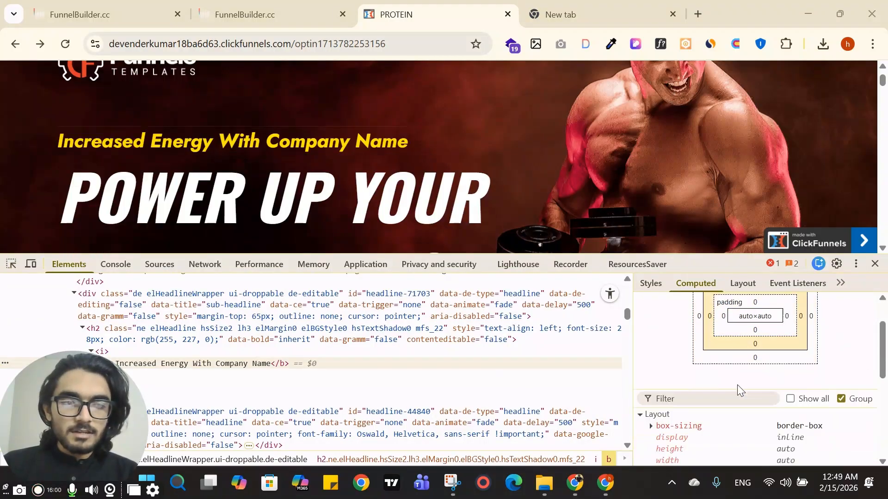
pyautogui.scroll(-2, 788, 346)
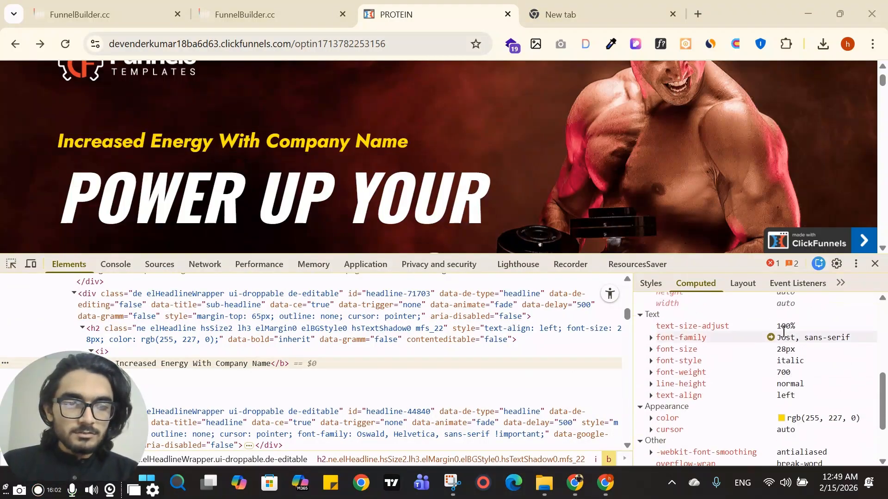
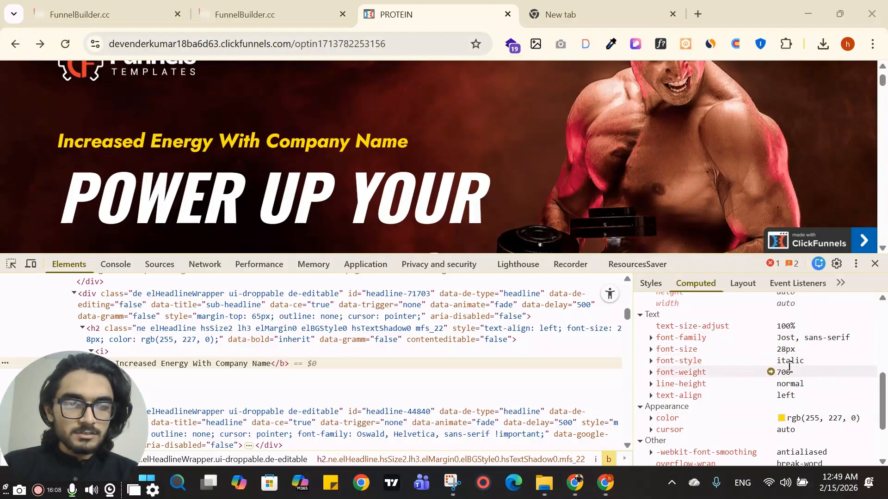
# Set the builder headline's font size to 28 px and its typography to the custom font Jost
pyautogui.click(282, 14)
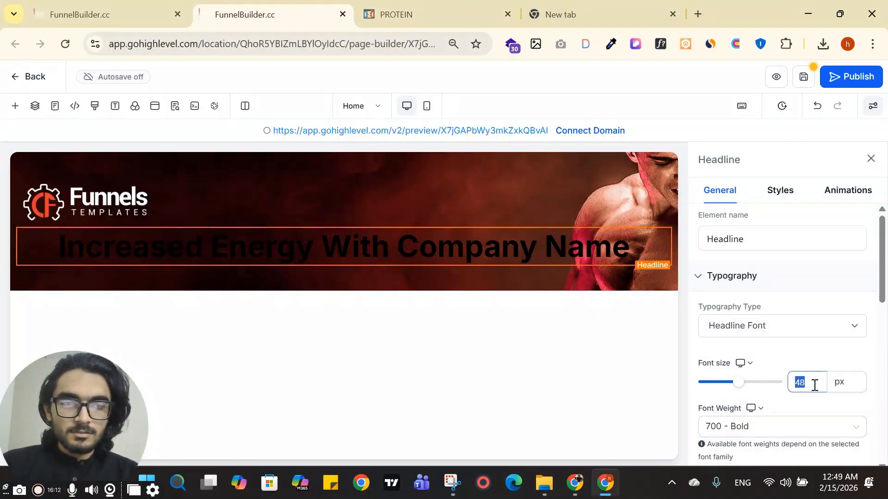
pyautogui.write('28')
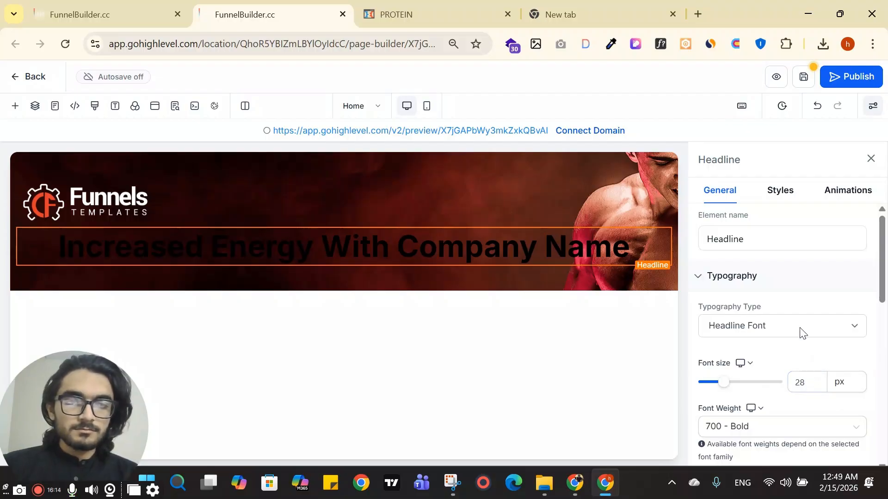
pyautogui.click(801, 329)
pyautogui.click(769, 376)
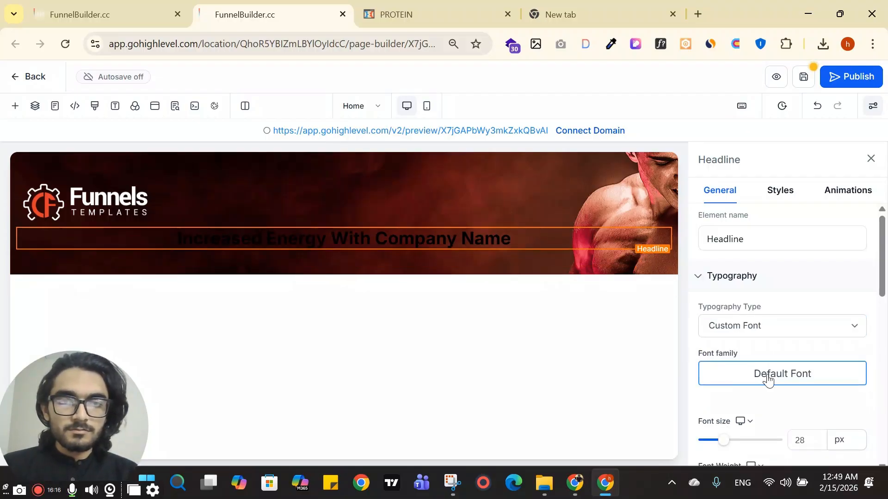
pyautogui.click(767, 381)
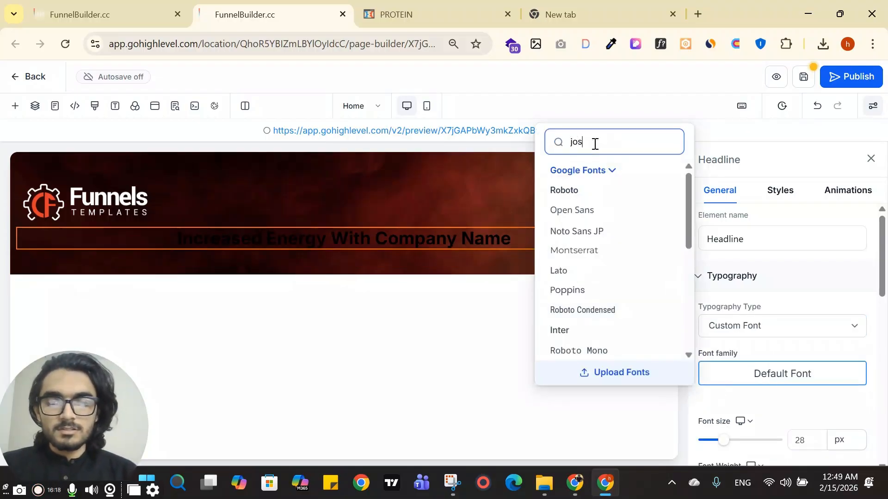
pyautogui.write('jos')
pyautogui.click(577, 209)
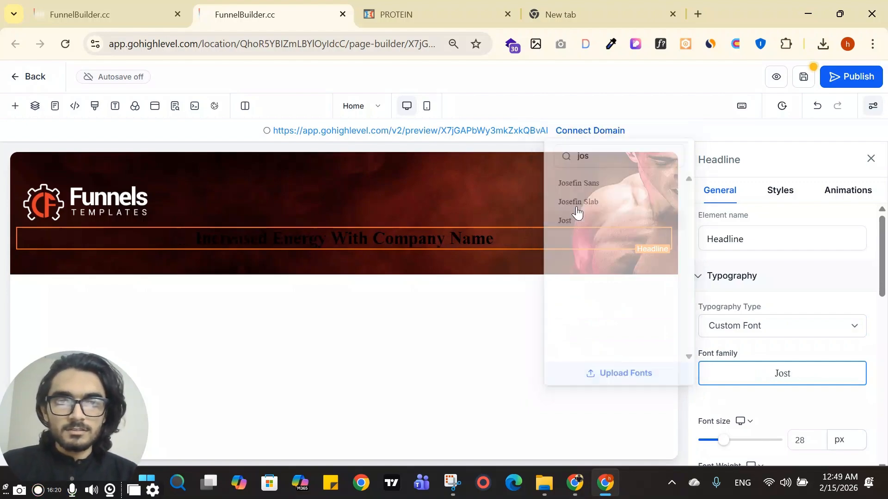
# Align the headline text left in its style settings
pyautogui.scroll(-3, 788, 367)
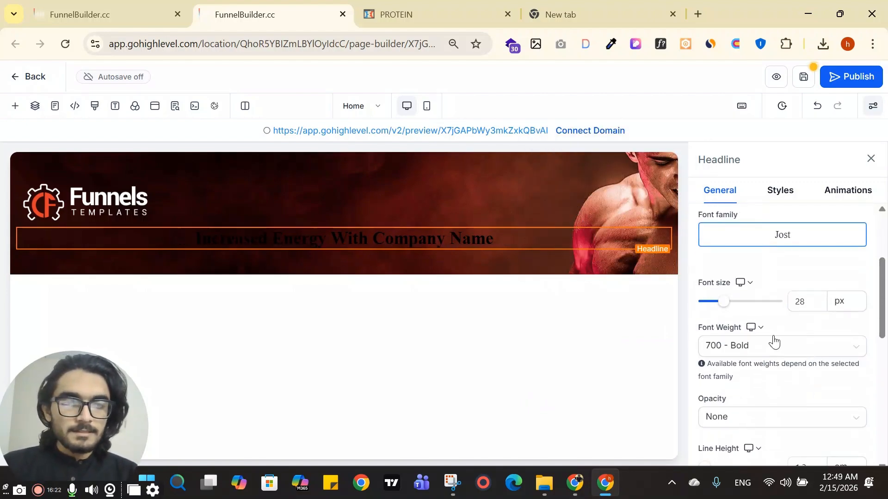
pyautogui.scroll(-6, 759, 355)
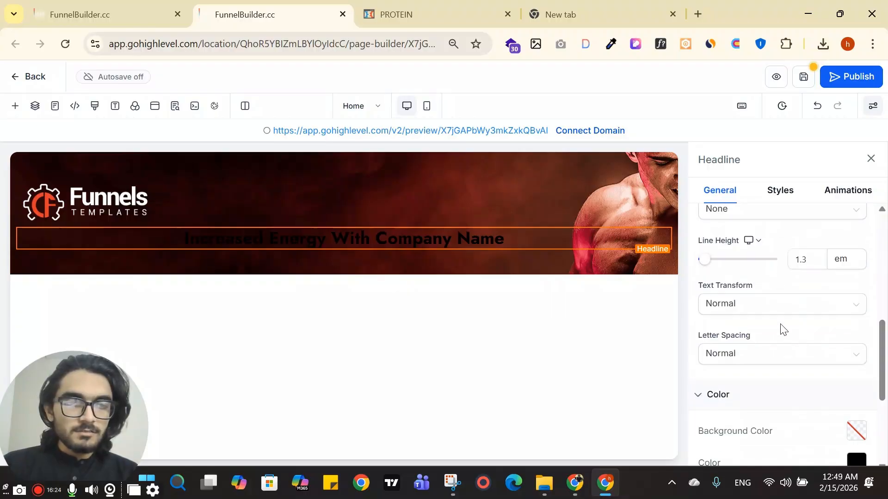
pyautogui.scroll(-3, 807, 347)
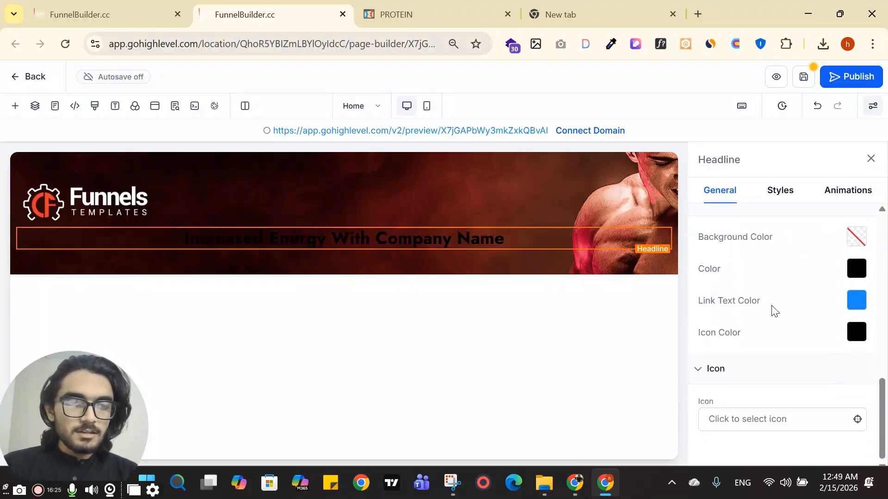
pyautogui.click(781, 192)
pyautogui.click(729, 368)
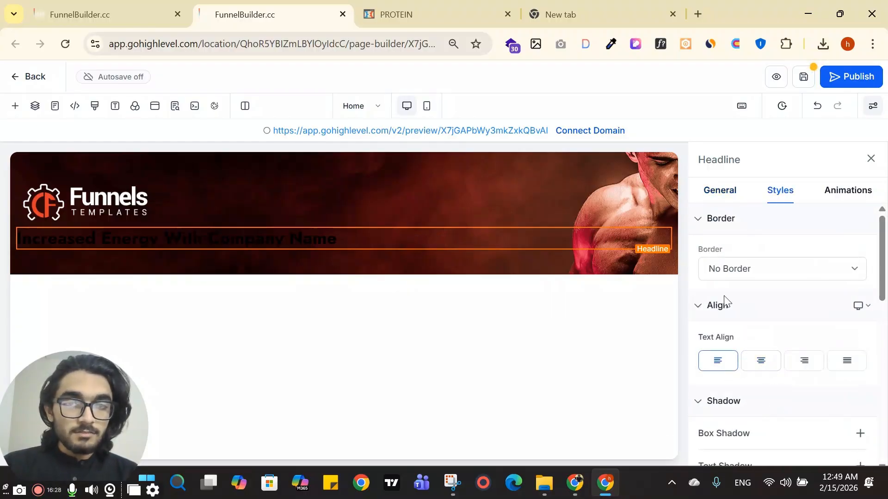
# Open the text color picker in the headline's general settings
pyautogui.click(724, 192)
pyautogui.scroll(-5, 782, 356)
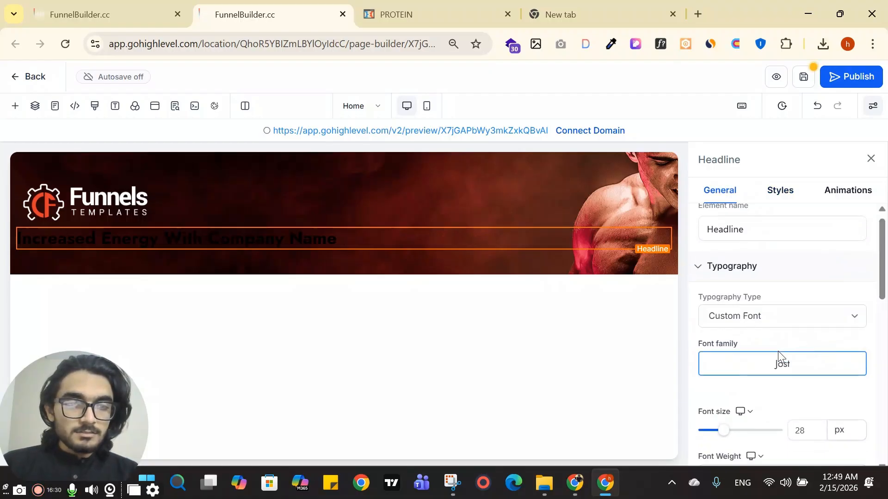
pyautogui.scroll(-2, 852, 334)
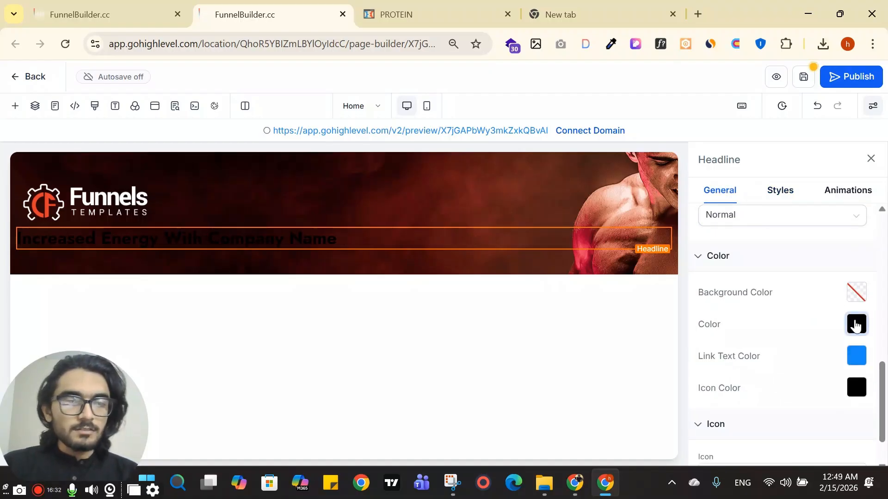
pyautogui.click(855, 325)
# Look up the hex code of the "Increased Energy" line's text color in the PROTEIN page's style rules
pyautogui.click(435, 14)
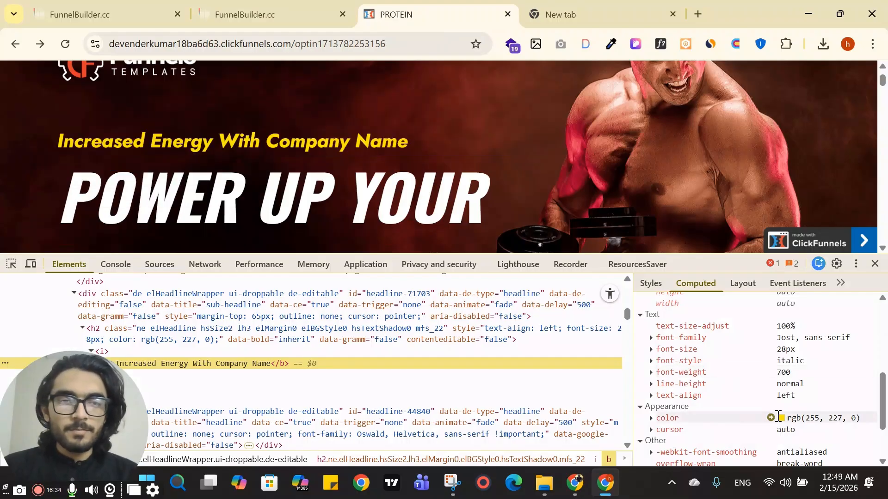
pyautogui.click(770, 417)
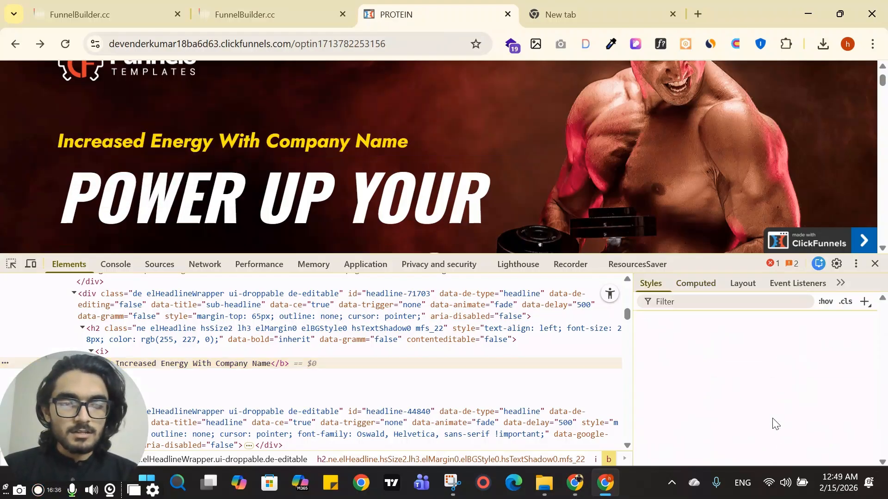
pyautogui.moveTo(702, 380)
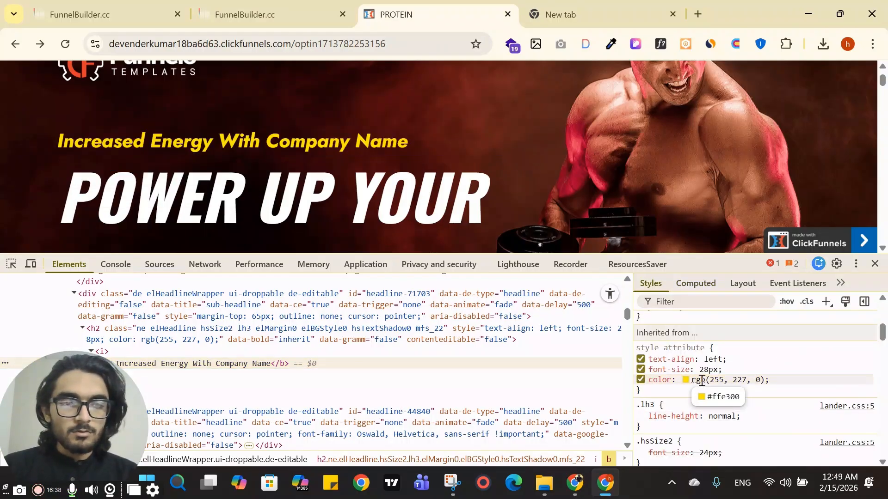
pyautogui.tripleClick(722, 398)
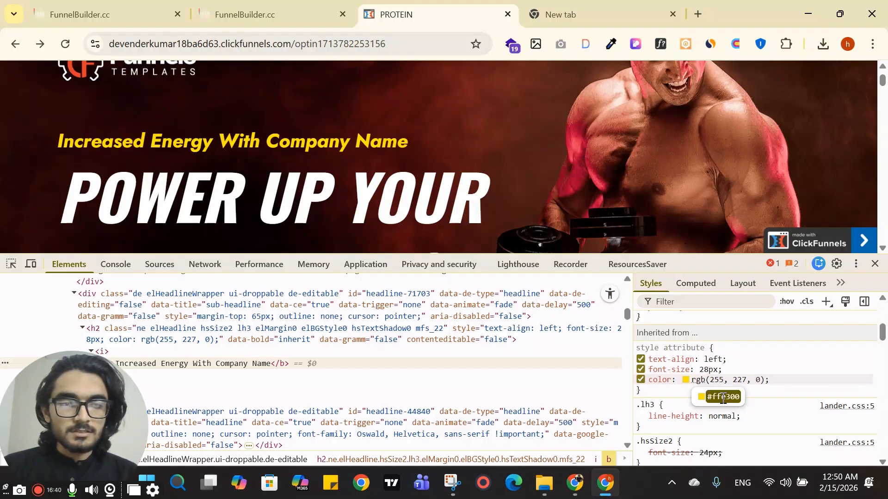
# Sample the line's yellow, #FFE300, with the page colour picker, show its hex code in the Colour Picker Panel, and return to the builder
pyautogui.click(611, 44)
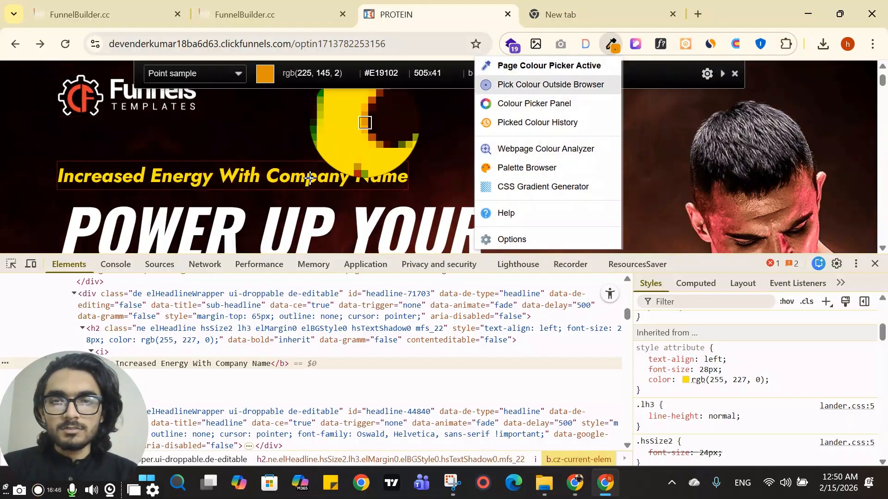
pyautogui.click(285, 175)
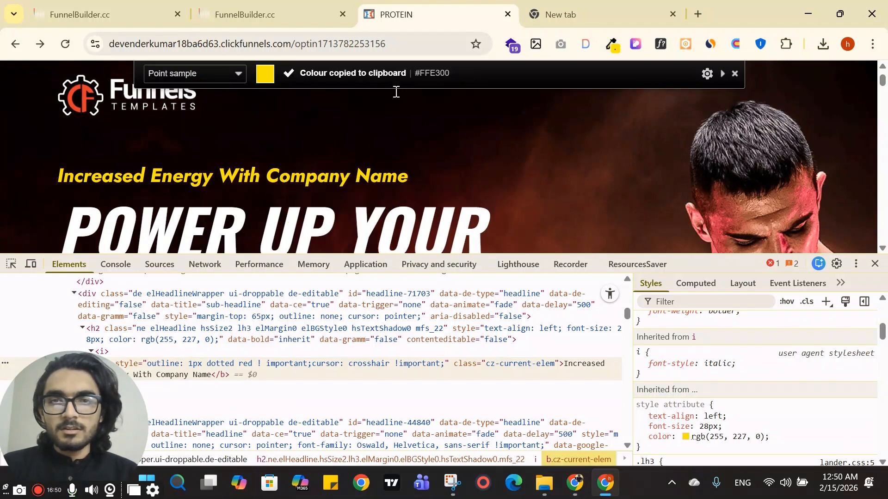
pyautogui.click(611, 45)
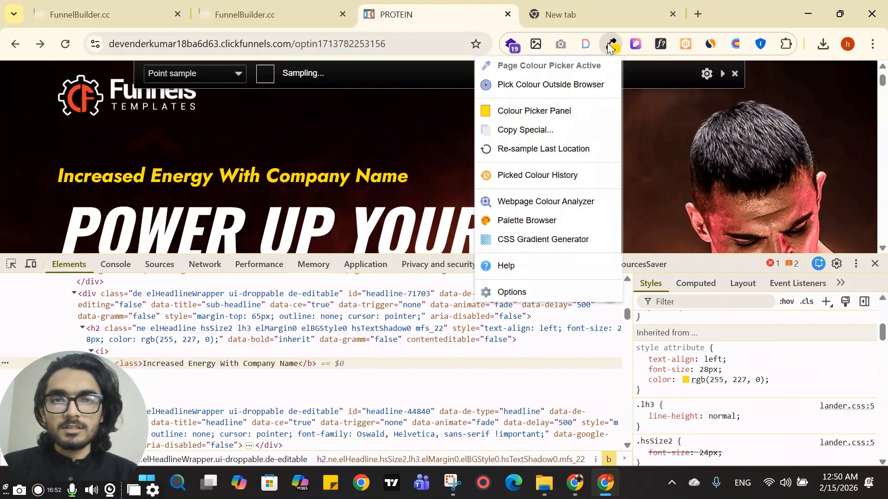
pyautogui.click(516, 117)
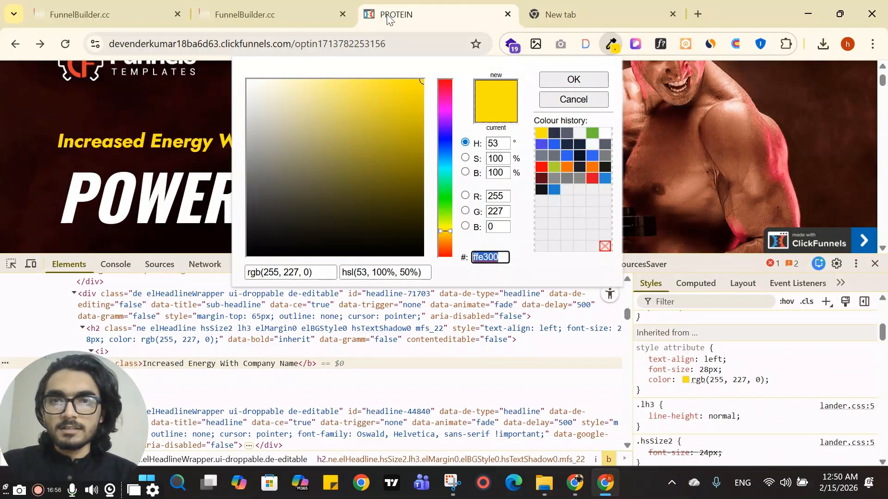
pyautogui.click(273, 14)
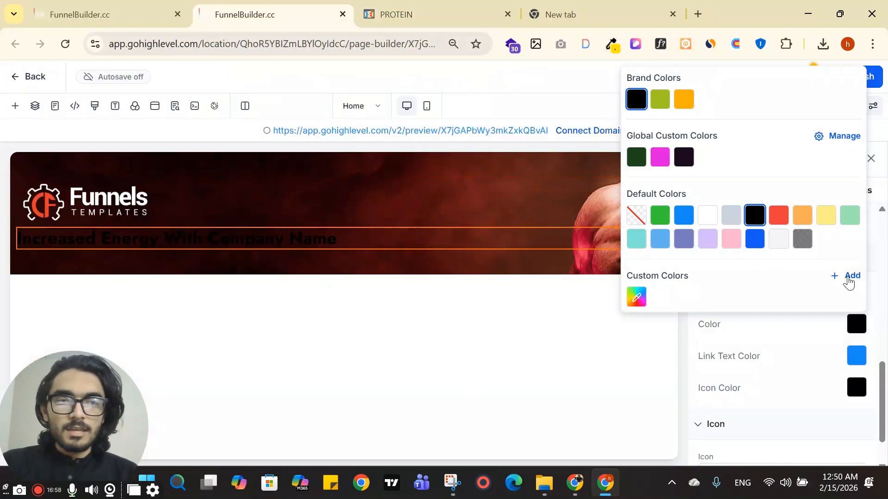
# Set the headline's text color to the custom color #ffe300 and close its settings
pyautogui.click(848, 277)
pyautogui.hotkey('ctrl', 'v')
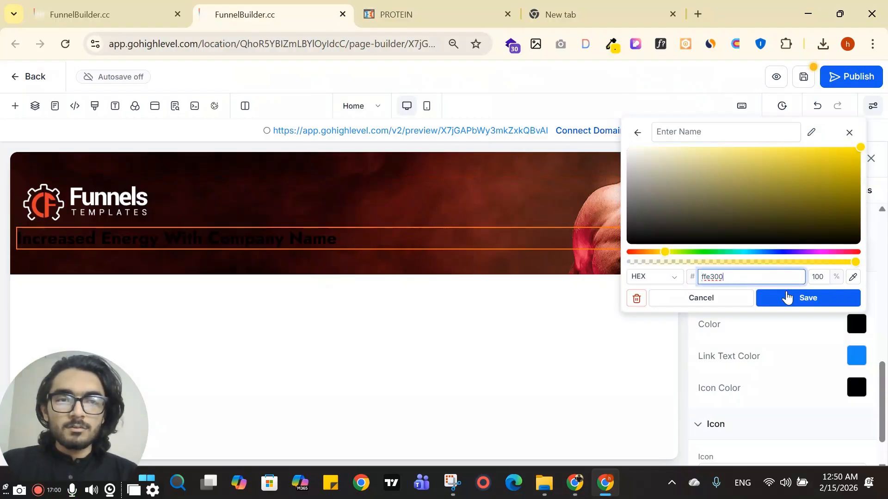
pyautogui.click(803, 297)
pyautogui.click(233, 245)
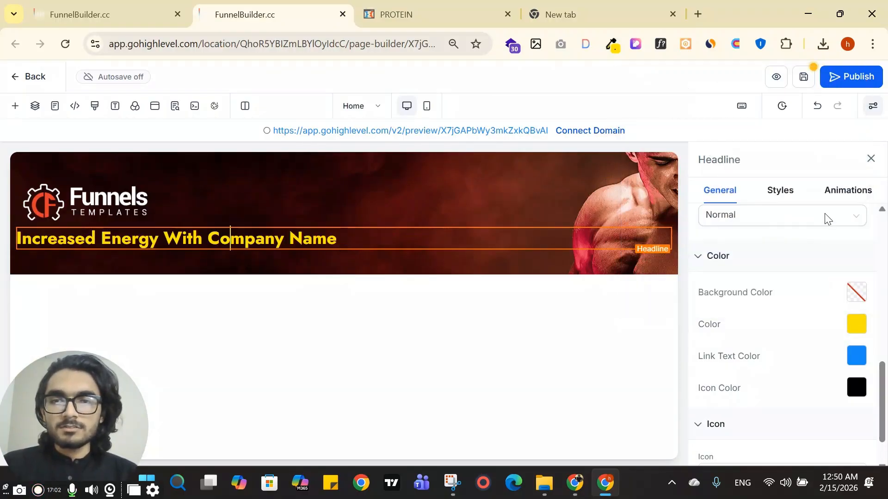
pyautogui.click(870, 160)
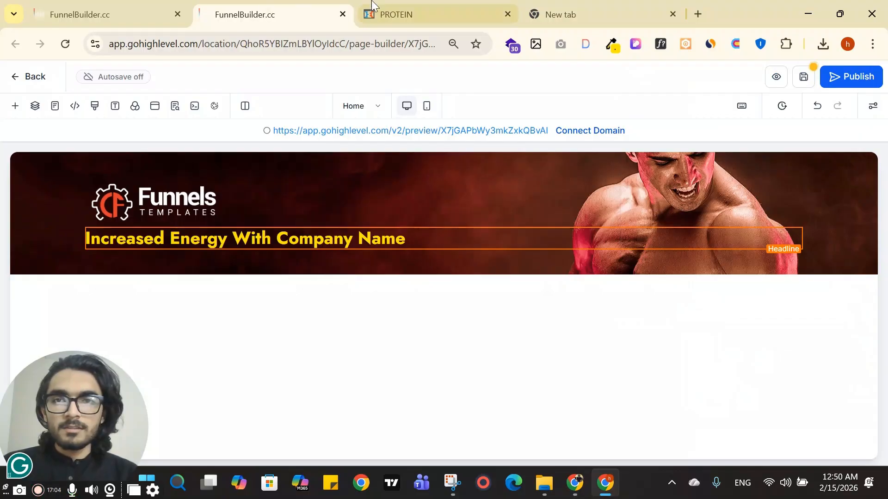
# Compare the headline with the "Increased Energy" line on the PROTEIN page and italicize its whole text in the builder to match
pyautogui.click(416, 15)
pyautogui.scroll(2, 79, 191)
pyautogui.scroll(-1, 79, 191)
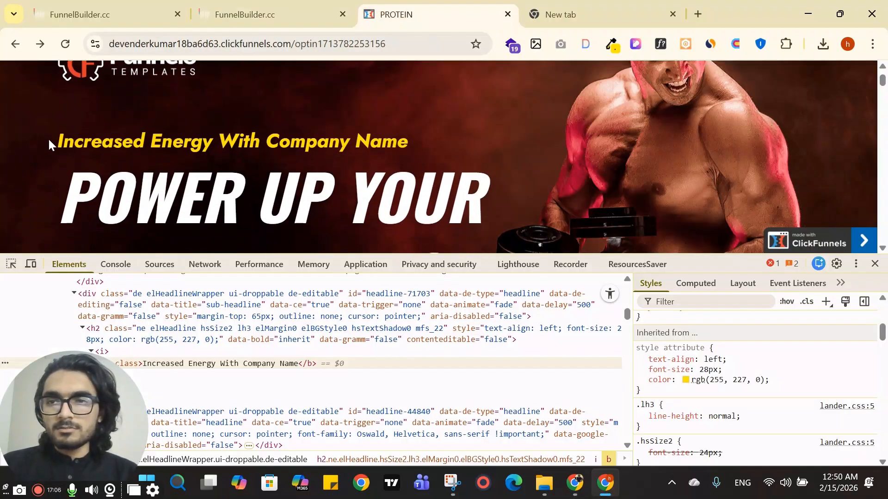
pyautogui.moveTo(50, 144); pyautogui.dragTo(372, 136)
pyautogui.hotkey('ctrl', 'shift', 'Tab')
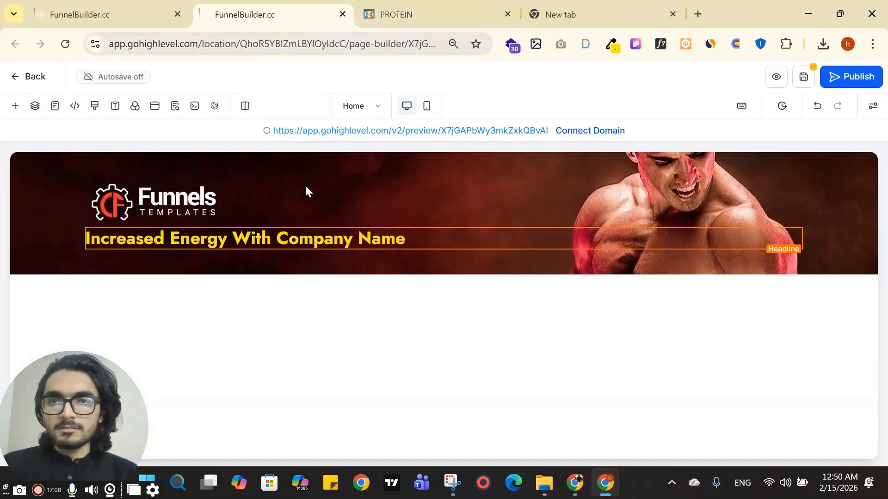
pyautogui.click(292, 237)
pyautogui.tripleClick(291, 236)
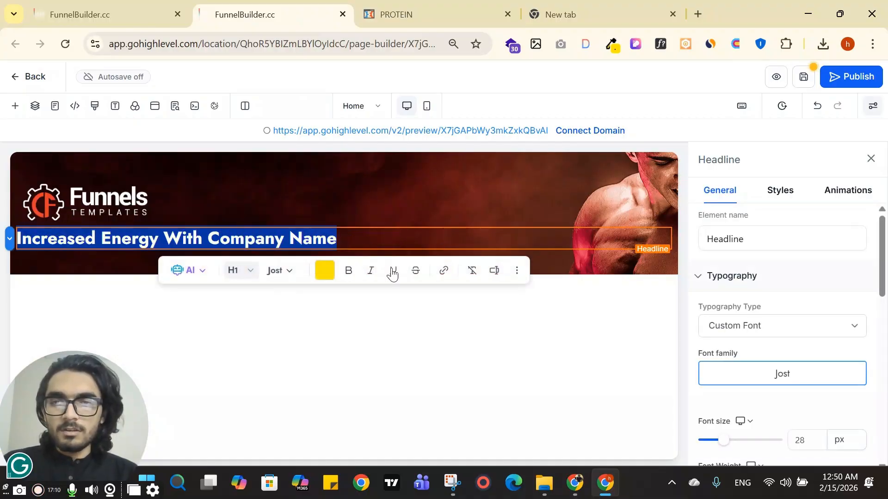
pyautogui.click(371, 271)
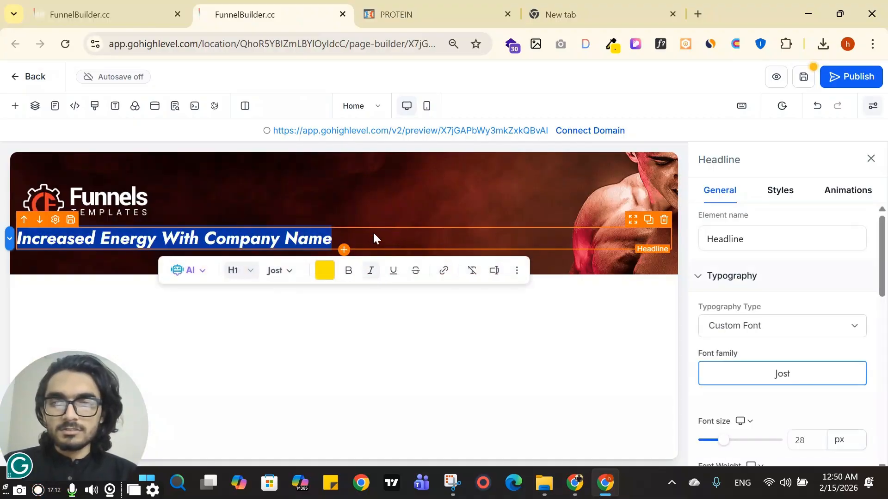
pyautogui.click(871, 159)
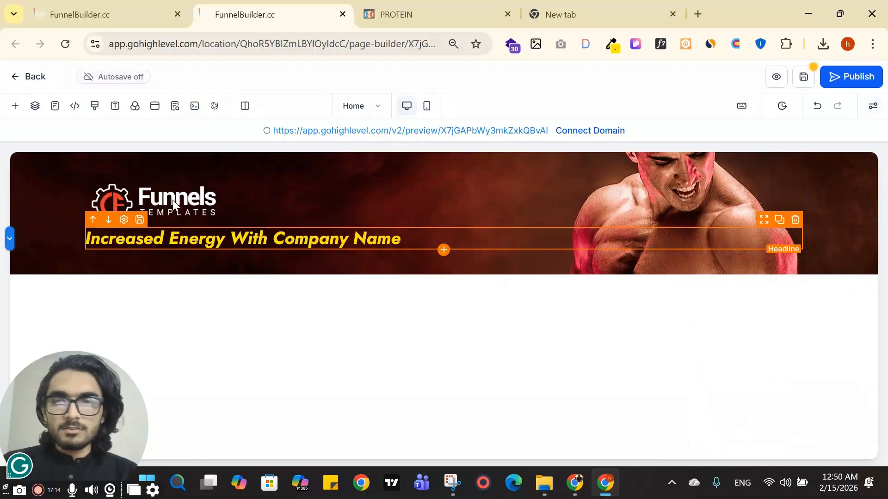
# Open the logo image's settings, inspect the logo and the gap beneath it on the PROTEIN page, and return to the builder
pyautogui.click(173, 200)
pyautogui.click(396, 14)
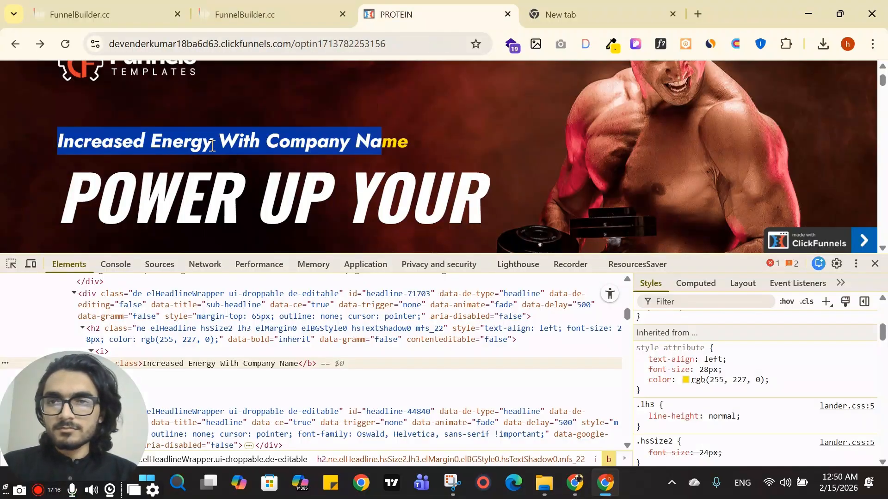
pyautogui.scroll(2, 154, 139)
pyautogui.hotkey('ctrl', 'shift', 'c')
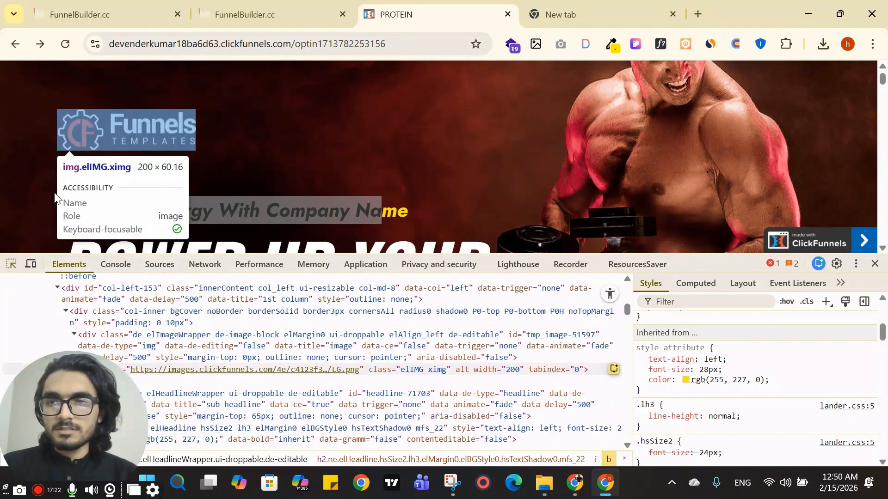
pyautogui.hotkey('ctrl', 'shift', 'Tab')
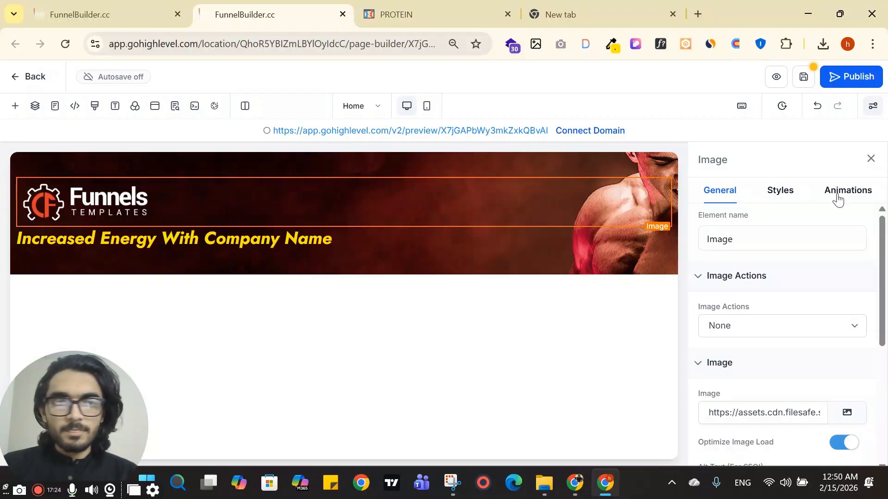
# Set the logo image's bottom margin to 80 px in its style settings, then select the headline below it
pyautogui.click(777, 192)
pyautogui.scroll(-5, 819, 321)
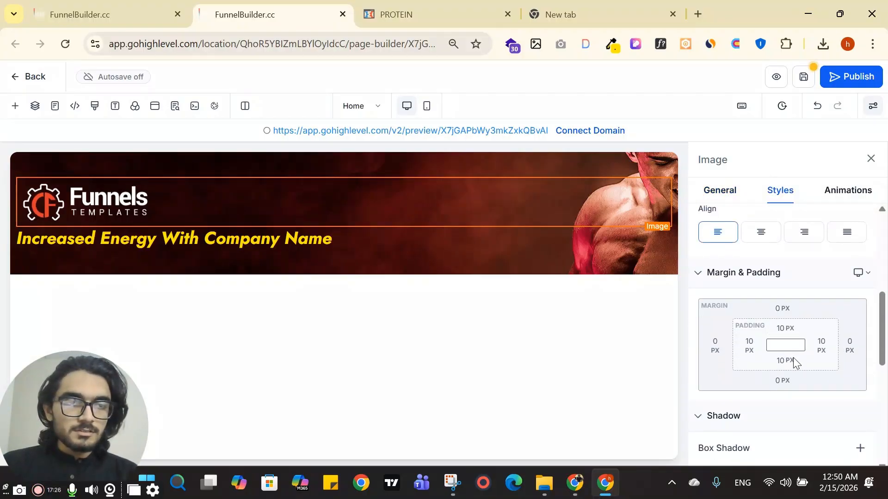
pyautogui.click(775, 382)
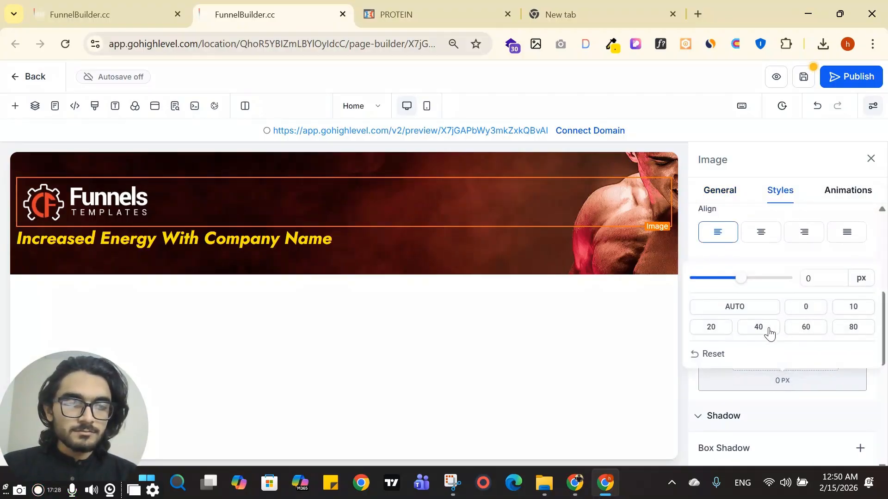
pyautogui.click(814, 332)
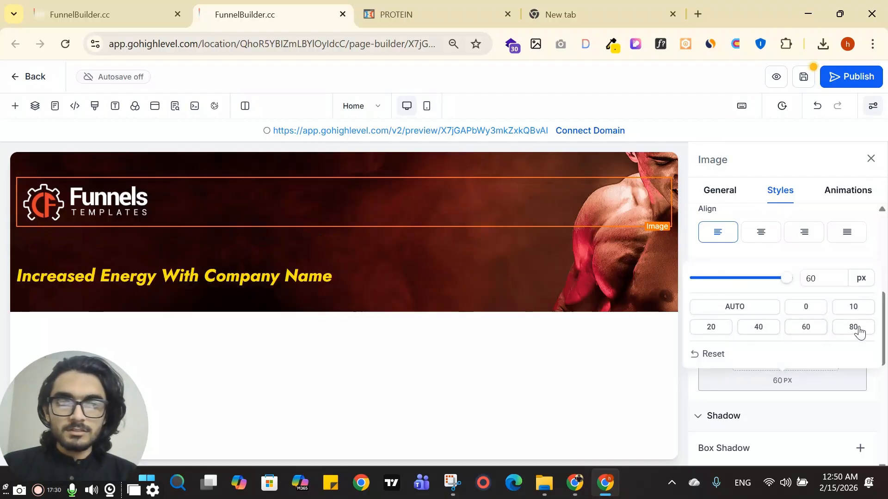
pyautogui.click(854, 330)
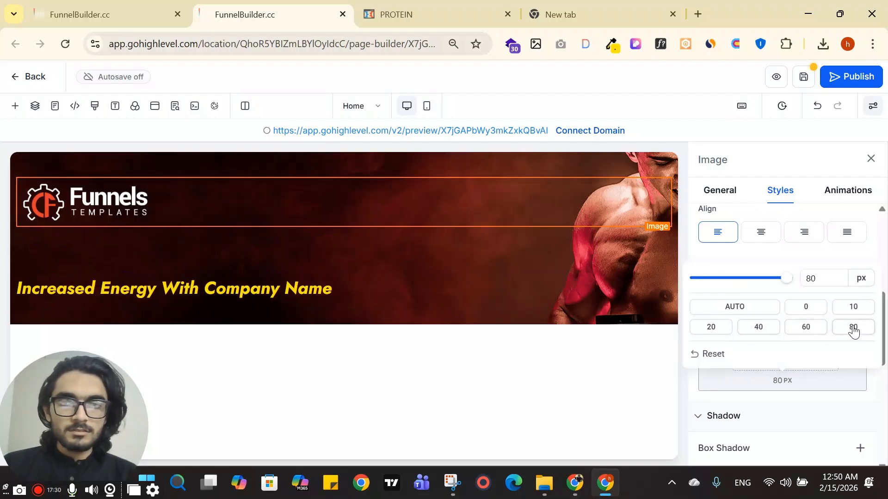
pyautogui.click(869, 159)
pyautogui.click(662, 290)
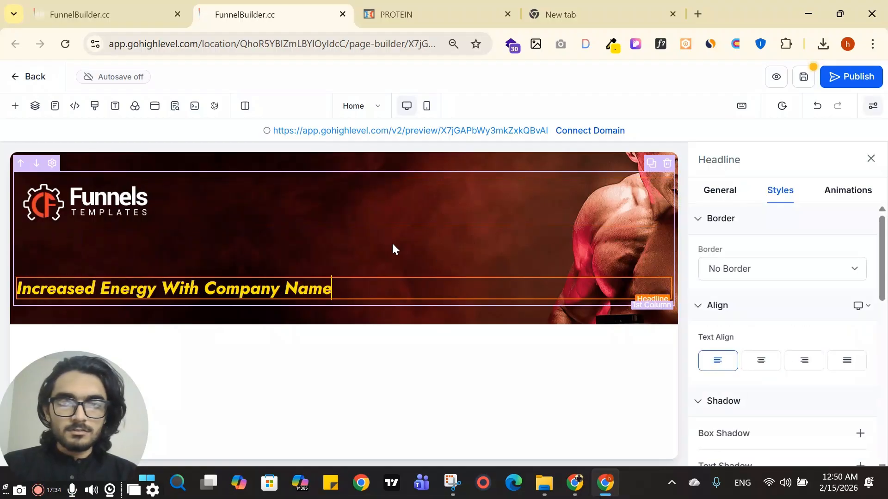
# Set the bottom margin of the Funnels Templates logo image to 60 px and close its settings
pyautogui.click(356, 194)
pyautogui.scroll(-5, 814, 340)
pyautogui.scroll(-3, 814, 340)
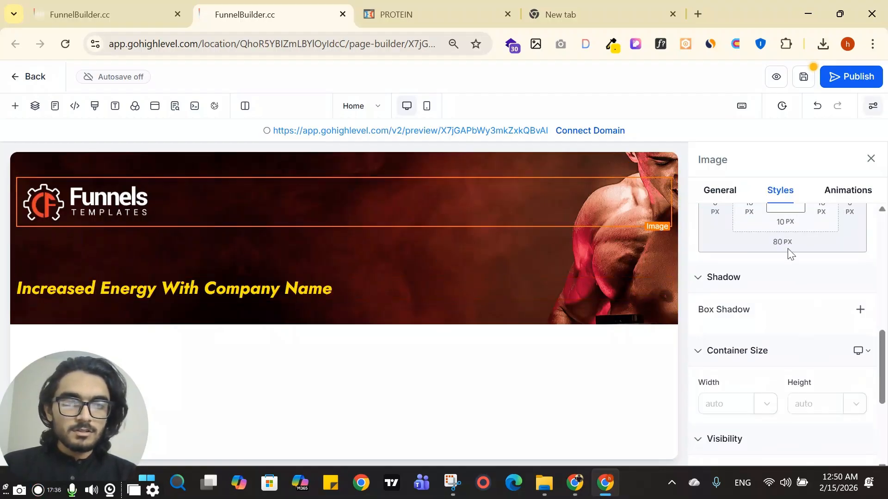
pyautogui.click(783, 243)
pyautogui.click(812, 323)
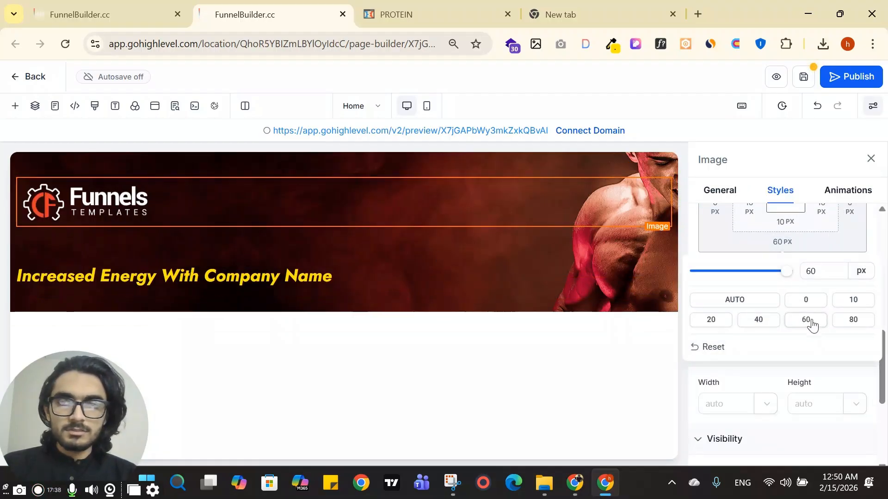
pyautogui.click(871, 157)
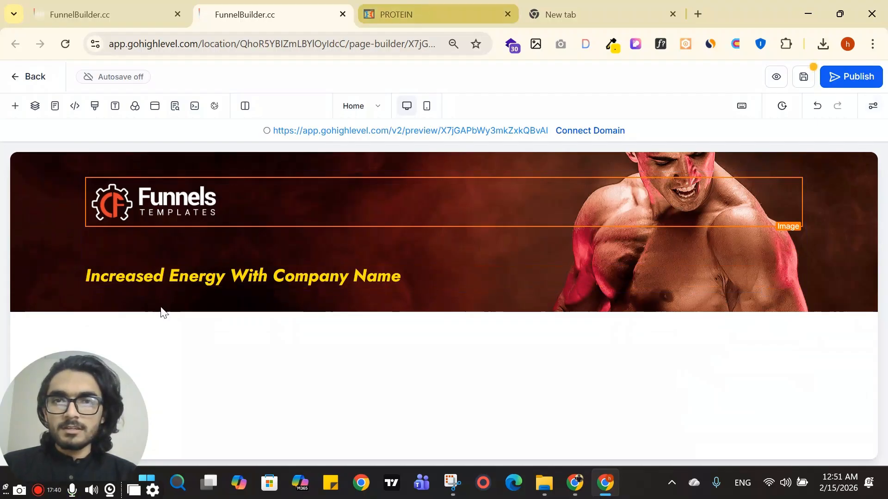
# Switch to the PROTEIN reference page and copy the headline "POWER UP YOUR PLATE EMBRACE THE MIX PROTEIN"
pyautogui.hotkey('ctrl', 'Tab')
pyautogui.scroll(-3, 215, 187)
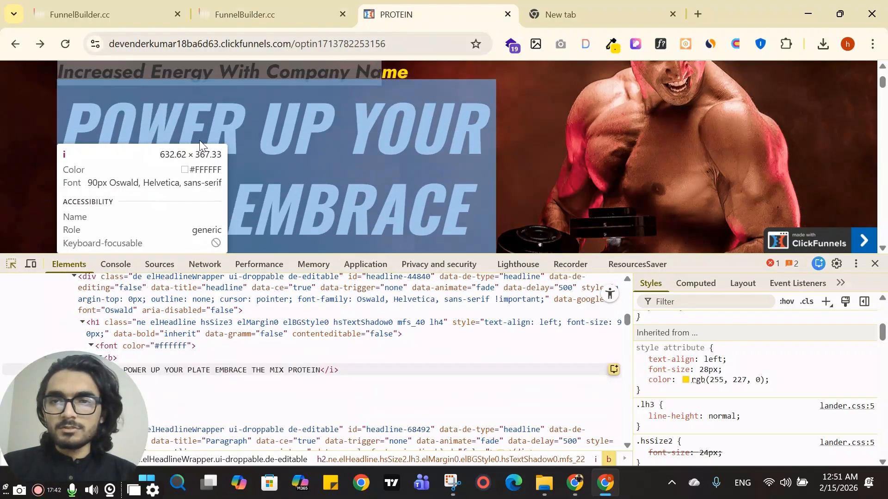
pyautogui.scroll(-3, 320, 131)
pyautogui.scroll(1, 310, 133)
pyautogui.click(442, 102)
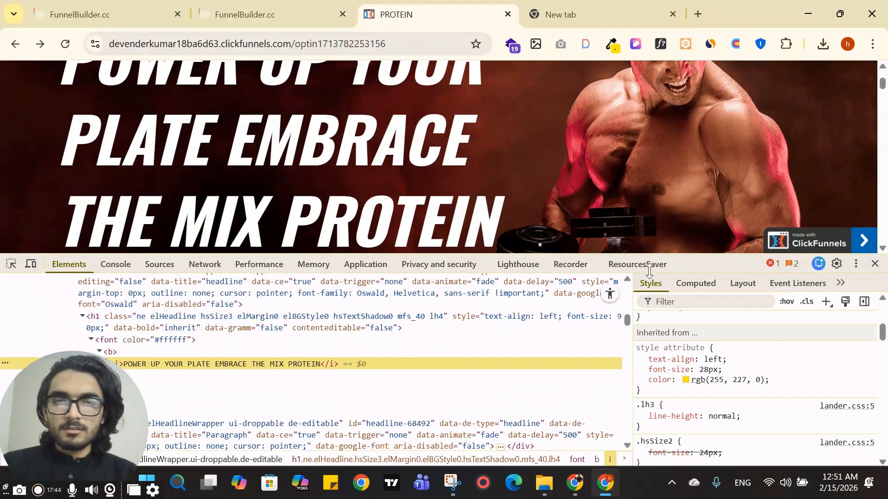
pyautogui.moveTo(514, 252); pyautogui.dragTo(514, 322)
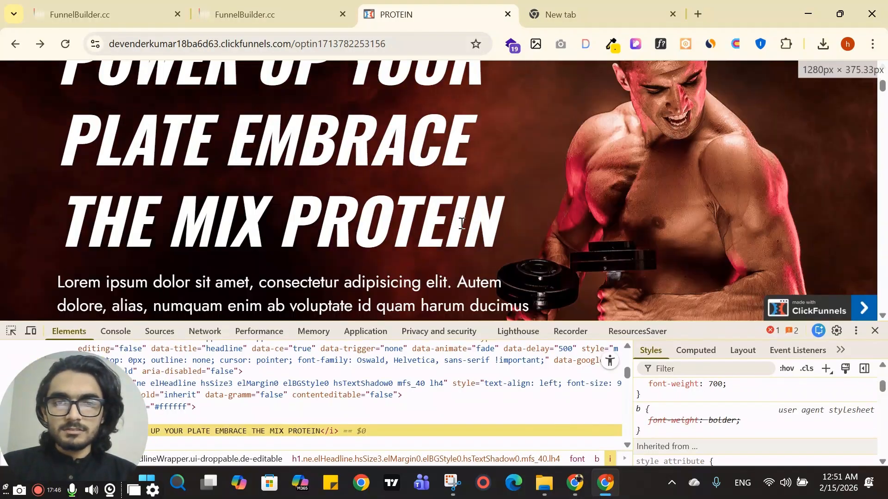
pyautogui.moveTo(497, 222); pyautogui.dragTo(70, 153)
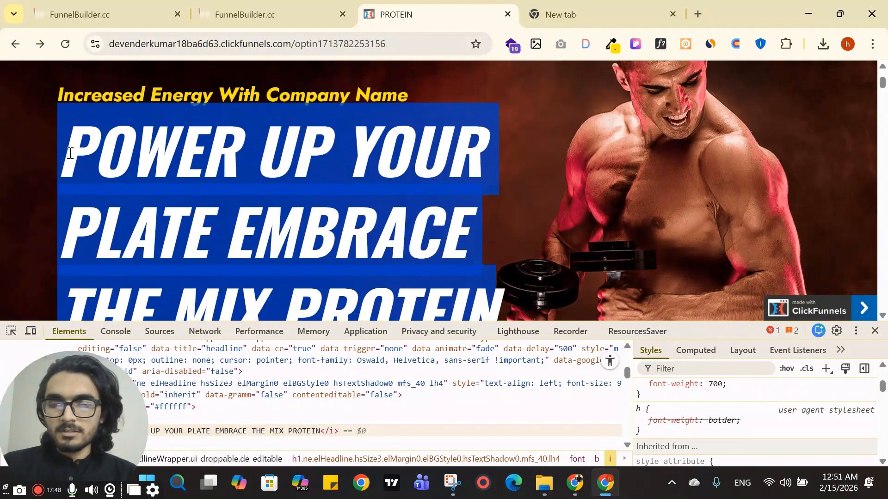
# Strip the copied headline's formatting by pasting it into the blank tab's address bar and cutting it again
pyautogui.click(539, 7)
pyautogui.hotkey('ctrl', 'v')
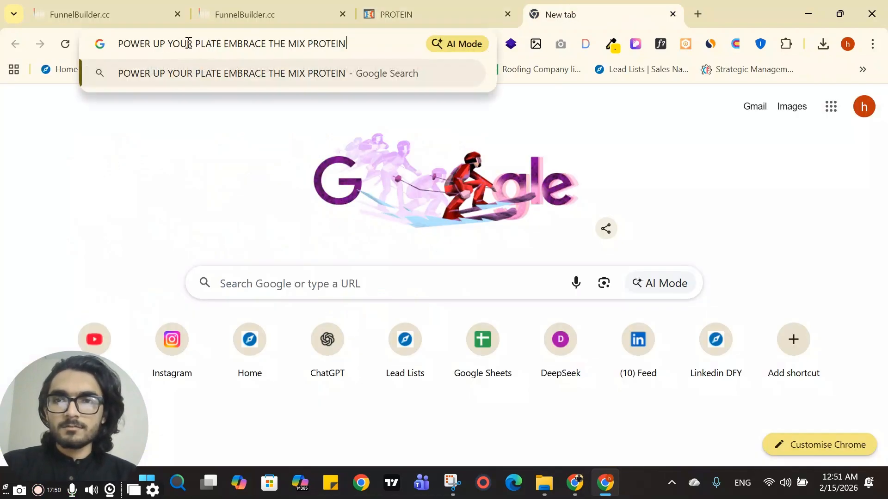
pyautogui.hotkey('ctrl', 'a')
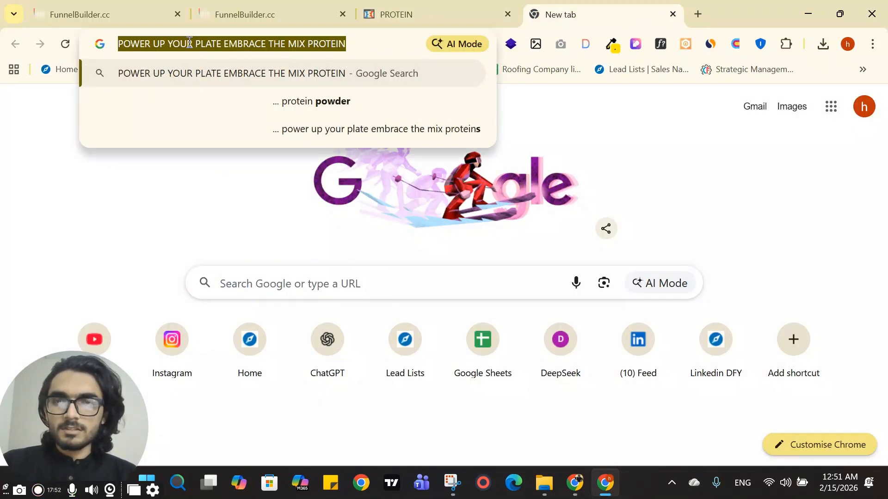
pyautogui.hotkey('ctrl', 'x')
# Back in the funnel builder, add a headline below the yellow one reading "POWER UP YOUR PLATE EMBRACE THE MIX PROTEIN"
pyautogui.click(267, 12)
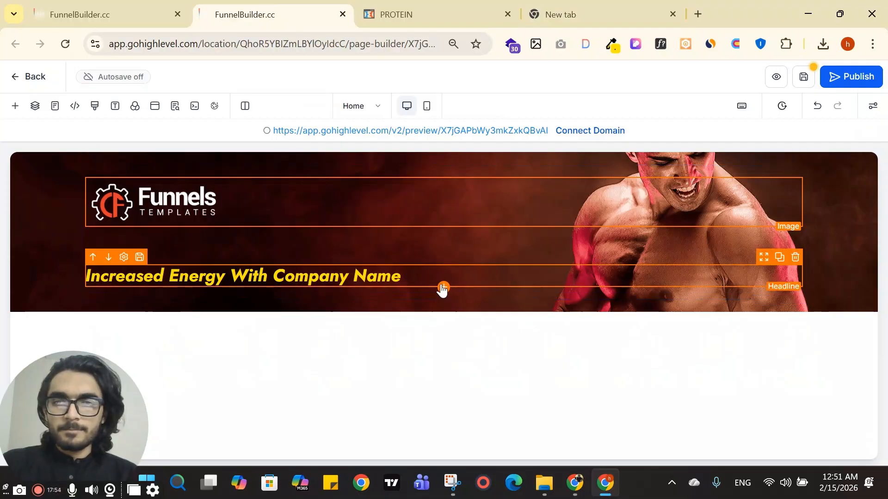
pyautogui.click(442, 287)
pyautogui.click(179, 279)
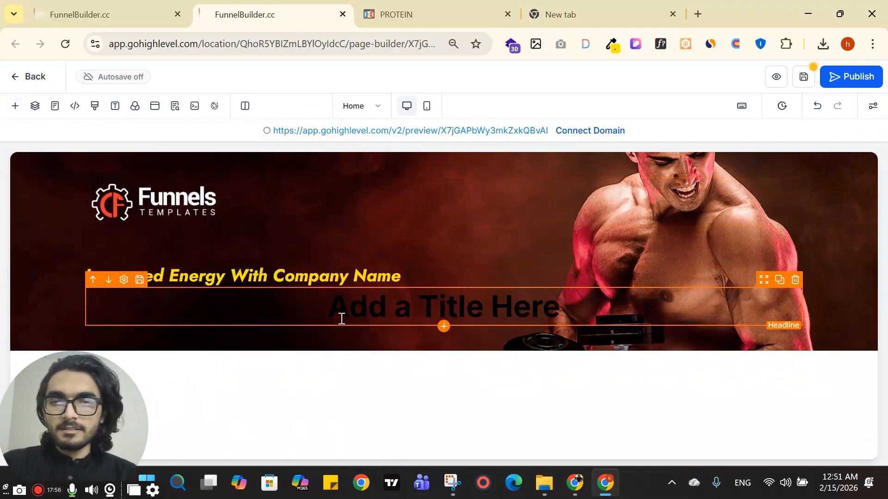
pyautogui.click(342, 318)
pyautogui.tripleClick(396, 311)
pyautogui.hotkey('ctrl', 'v')
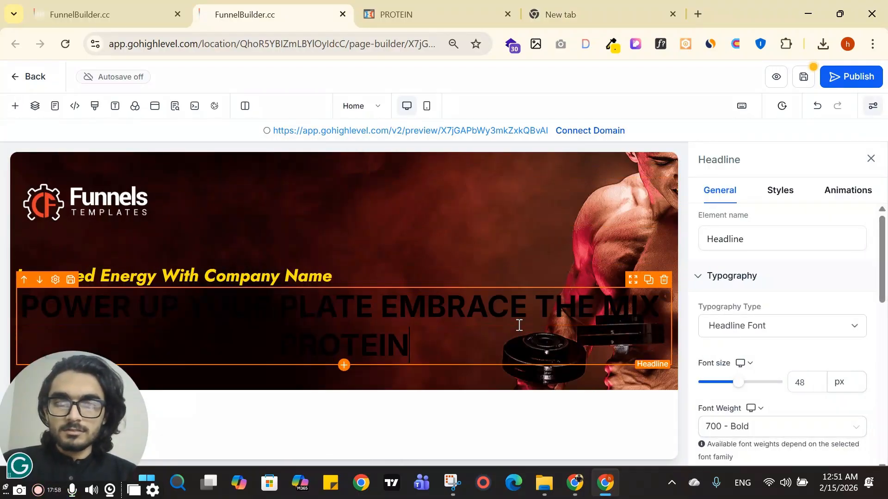
# Switch the new headline to a custom font and choose Jost as its font family
pyautogui.click(783, 325)
pyautogui.click(761, 376)
pyautogui.click(784, 373)
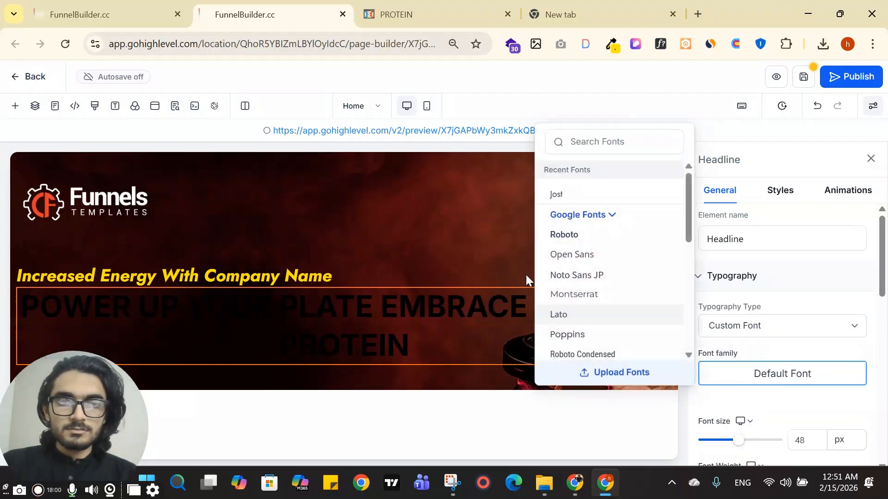
pyautogui.click(586, 197)
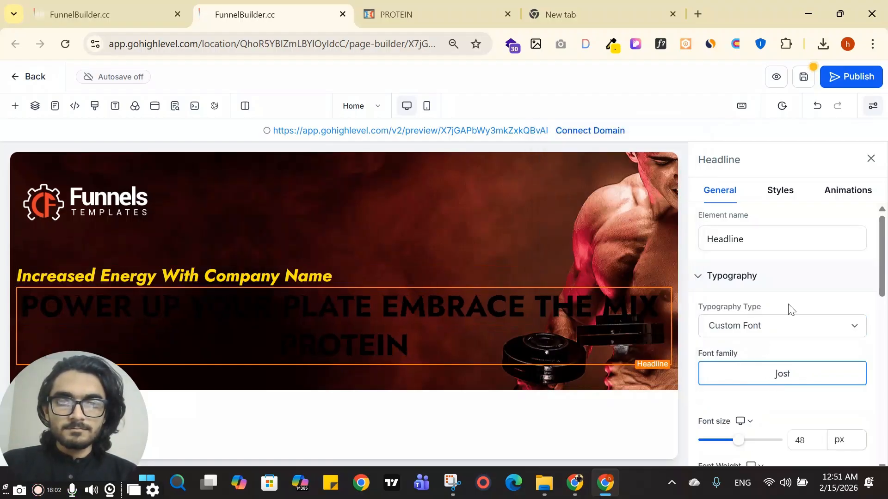
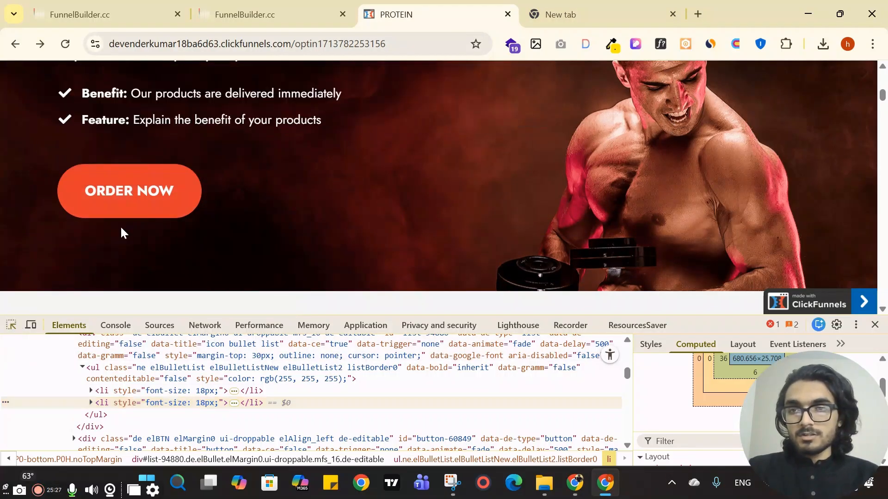
# Return to the funnel builder and add a Button element directly below the bullet list
pyautogui.click(279, 6)
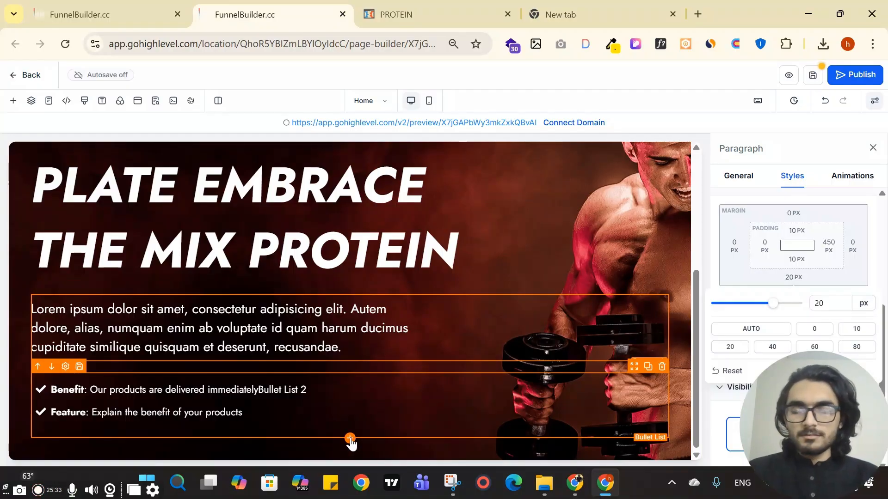
pyautogui.click(350, 439)
pyautogui.write('bul')
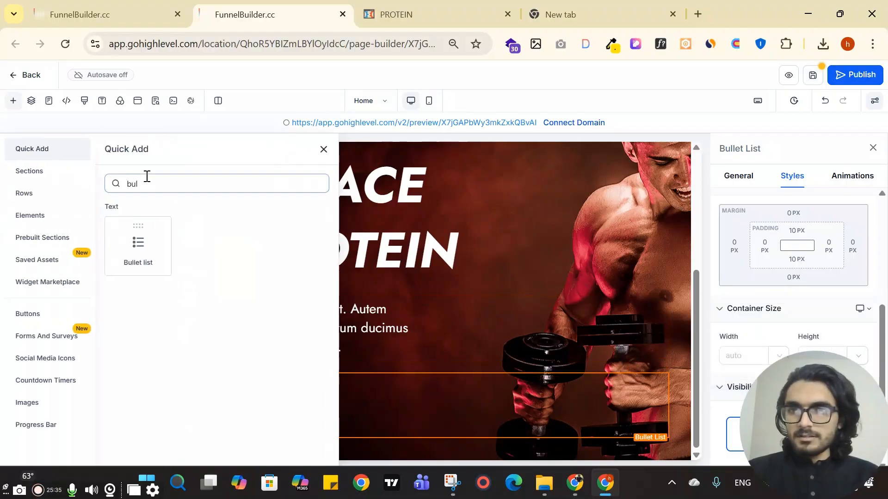
pyautogui.write('butt')
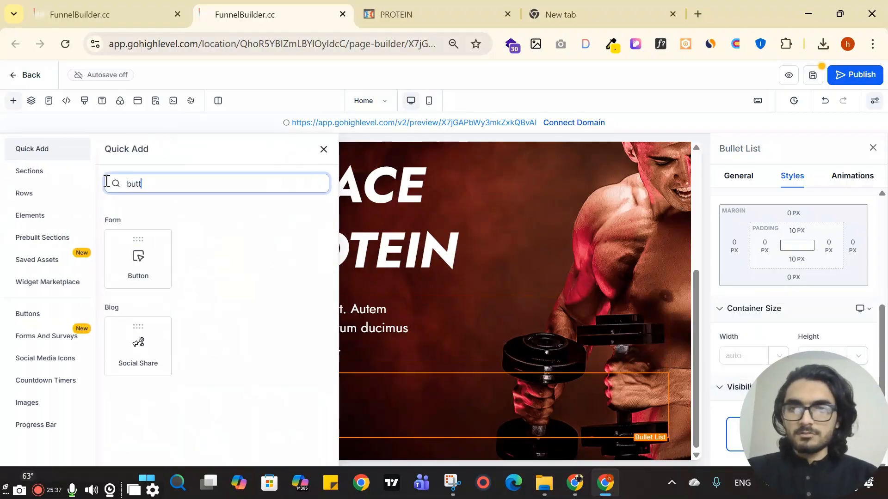
pyautogui.click(160, 256)
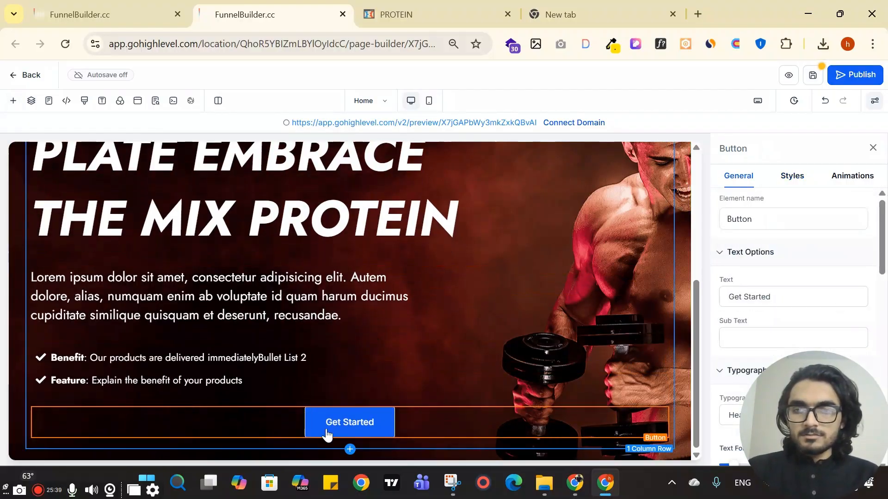
pyautogui.scroll(-3, 794, 304)
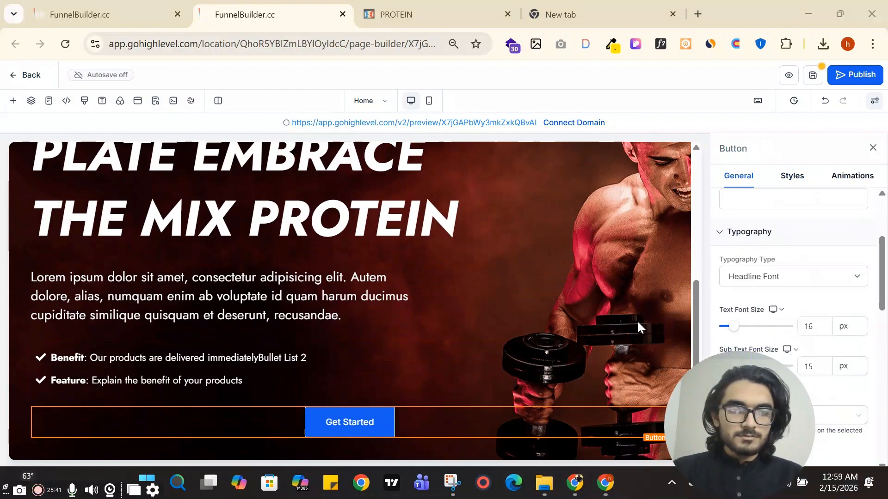
# Inspect the ORDER NOW button on the PROTEIN reference page, including the popup form it opens
pyautogui.click(407, 14)
pyautogui.hotkey('ctrl', 'shift', 'c')
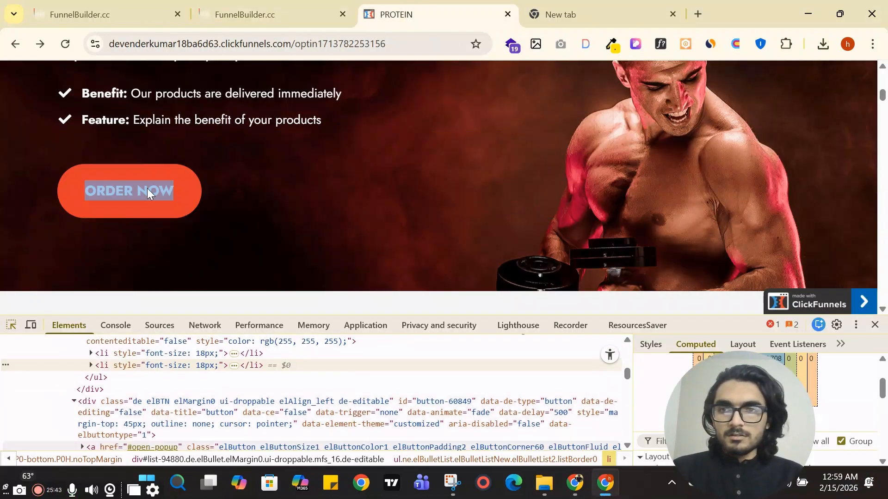
pyautogui.click(126, 199)
pyautogui.click(126, 191)
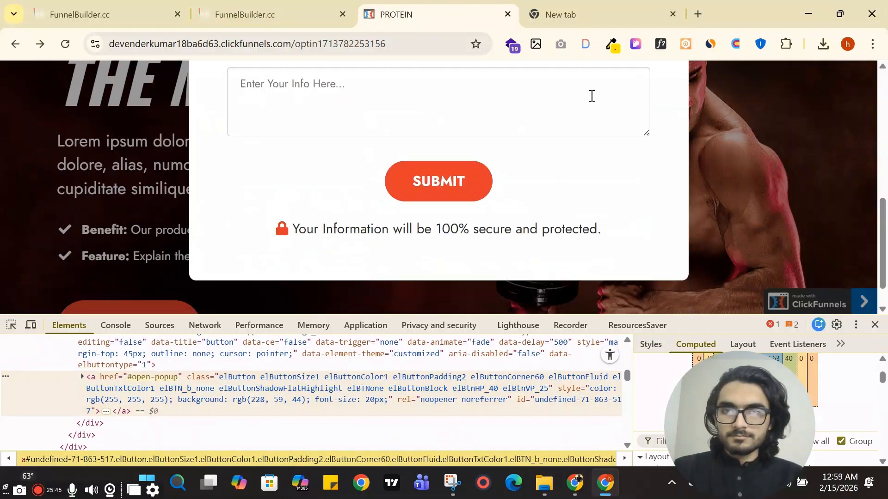
pyautogui.click(687, 127)
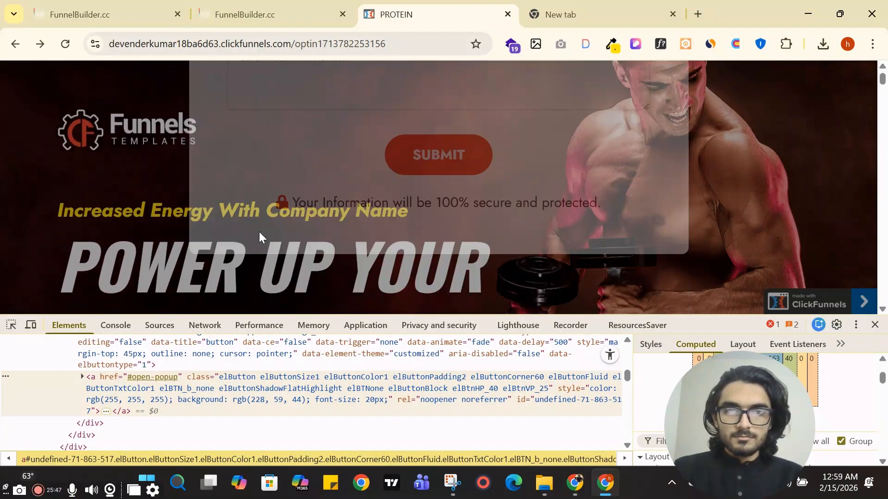
pyautogui.scroll(-5, 258, 234)
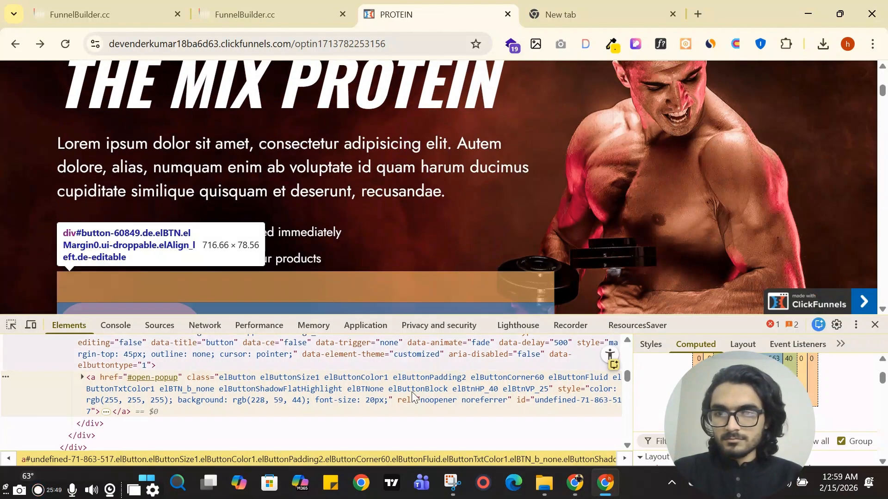
pyautogui.scroll(-1, 174, 222)
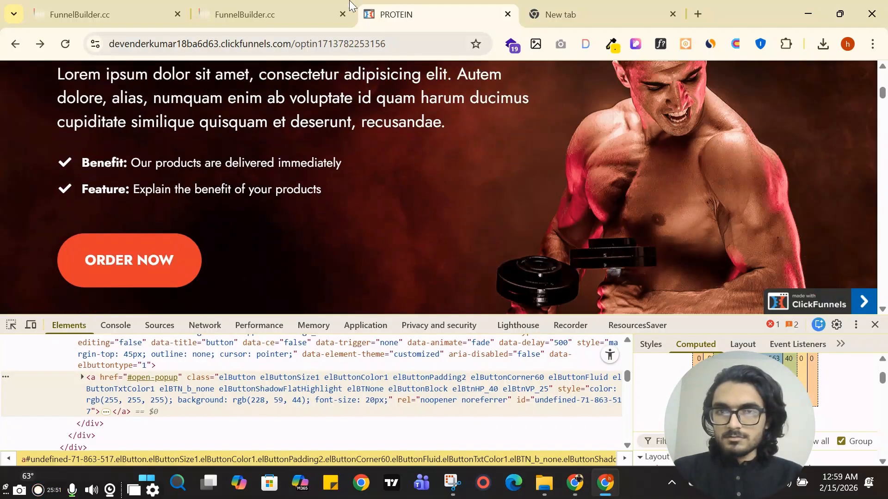
# Back in the funnel builder, align the new button to the left
pyautogui.click(259, 14)
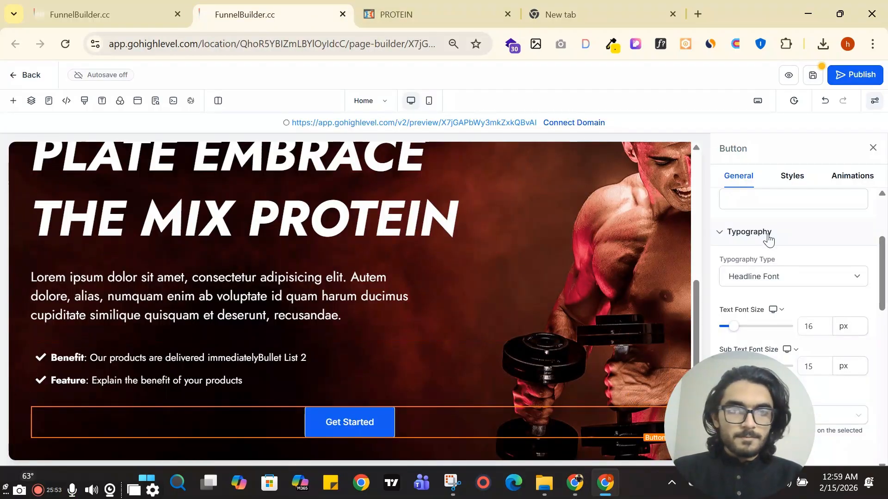
pyautogui.click(792, 176)
pyautogui.scroll(-5, 789, 301)
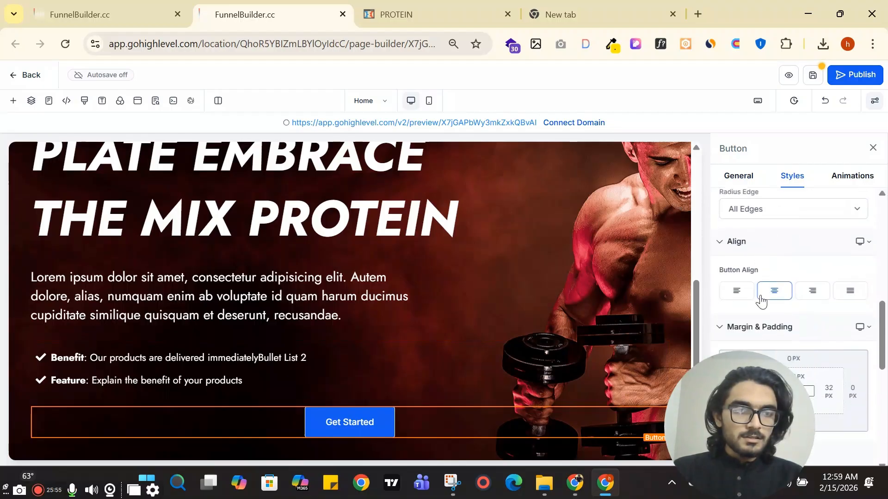
pyautogui.click(734, 291)
# Change the button's text to "ORDER NOW"
pyautogui.scroll(3, 817, 248)
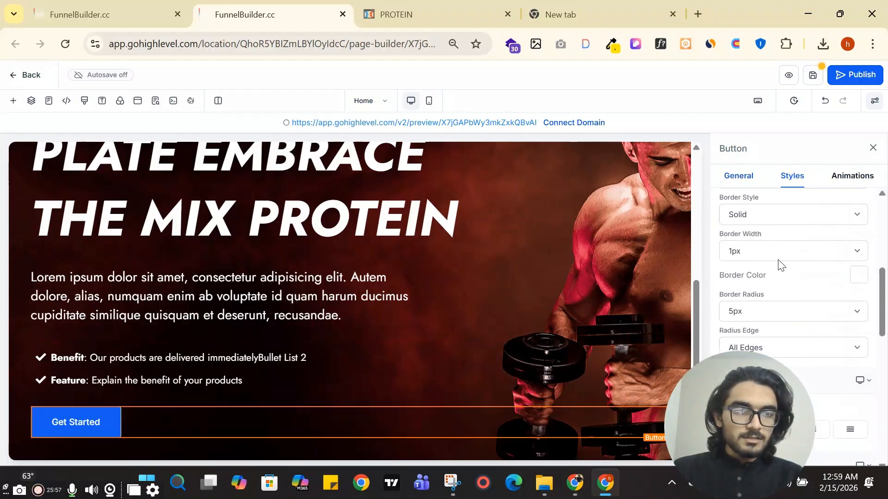
pyautogui.scroll(10, 785, 273)
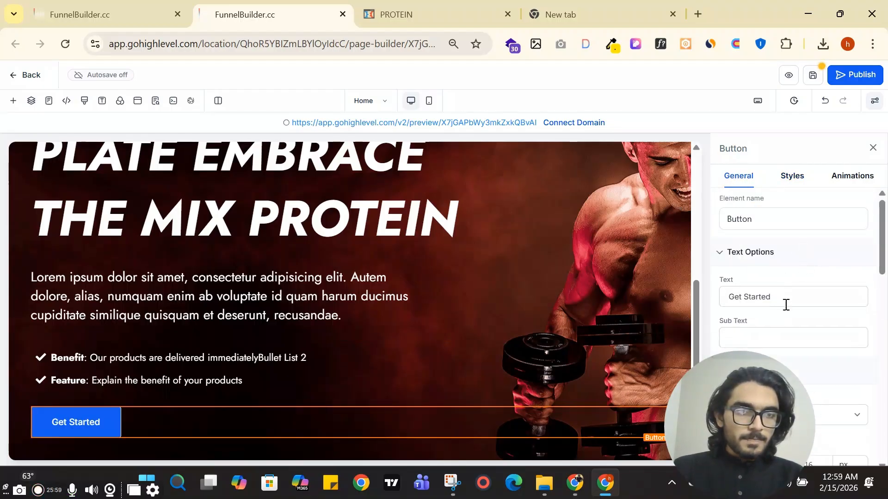
pyautogui.hotkey('ctrl', 'a')
pyautogui.write('O')
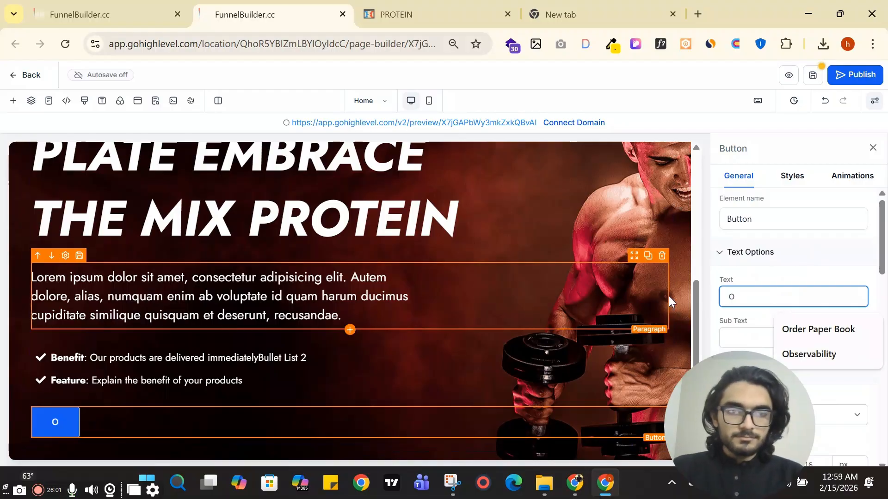
pyautogui.write('RDER NOW')
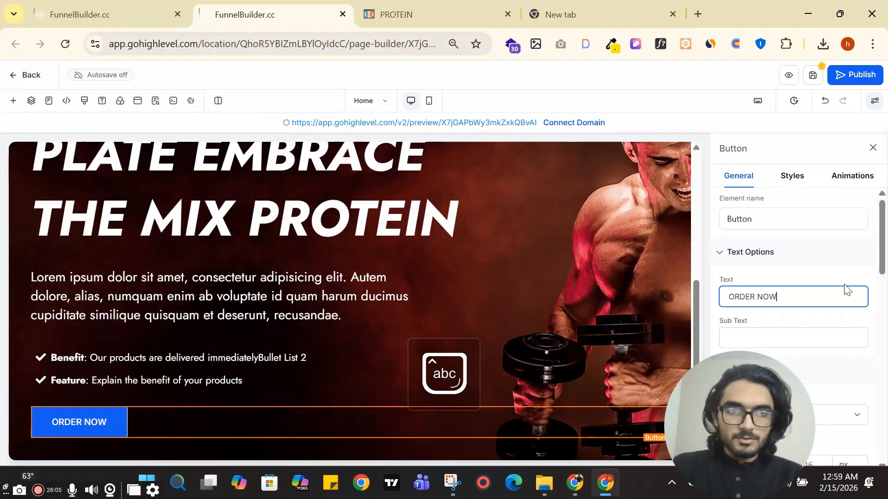
# Sample the ORDER NOW button's background colour on the PROTEIN reference page and copy its hex code
pyautogui.scroll(-2, 832, 290)
pyautogui.click(792, 175)
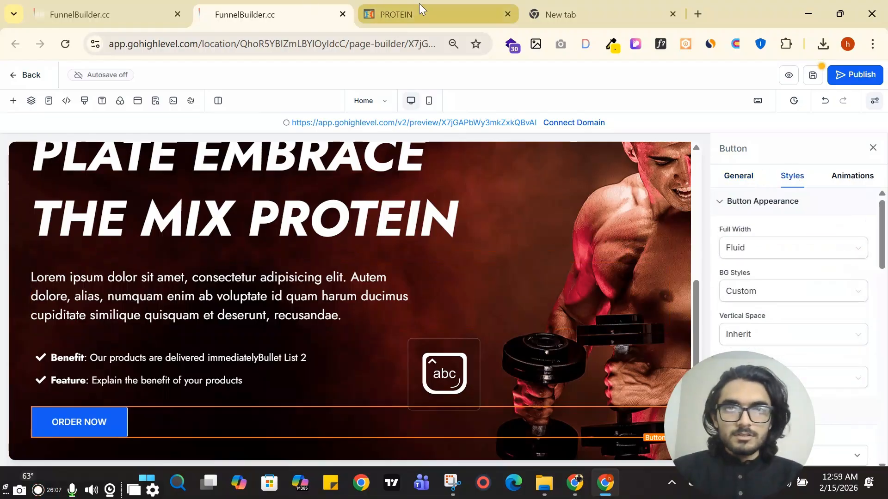
pyautogui.click(418, 9)
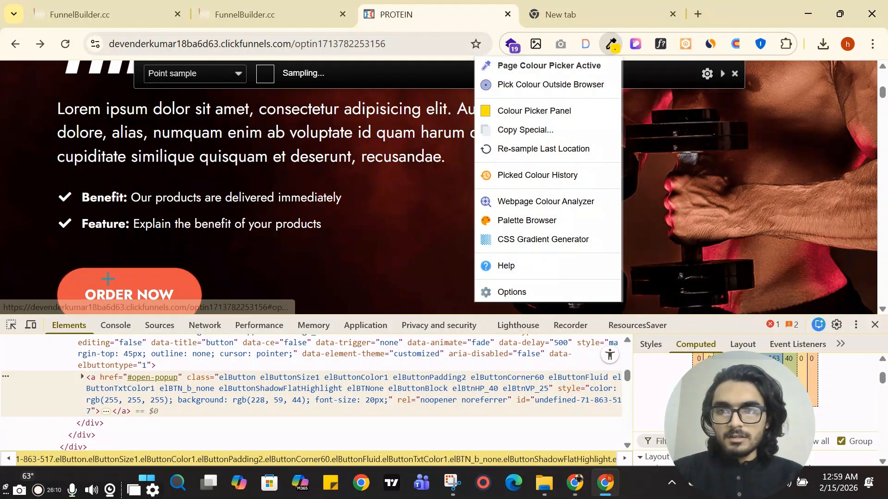
pyautogui.click(109, 283)
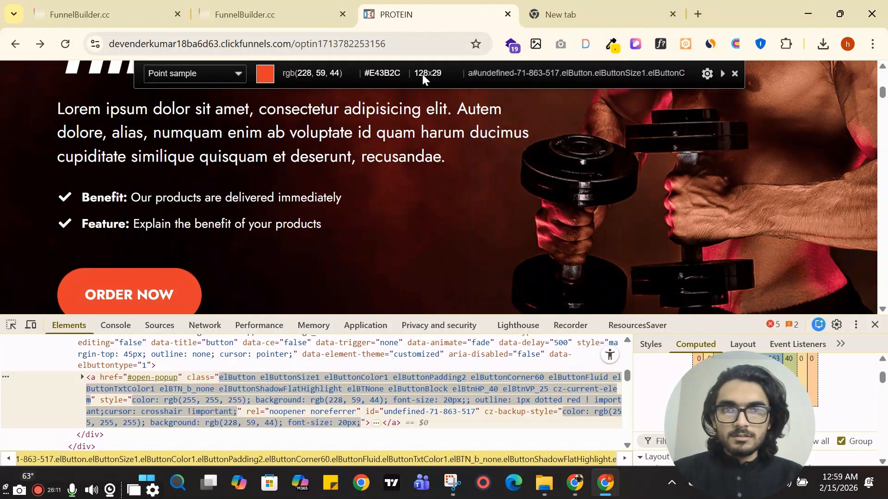
pyautogui.click(612, 45)
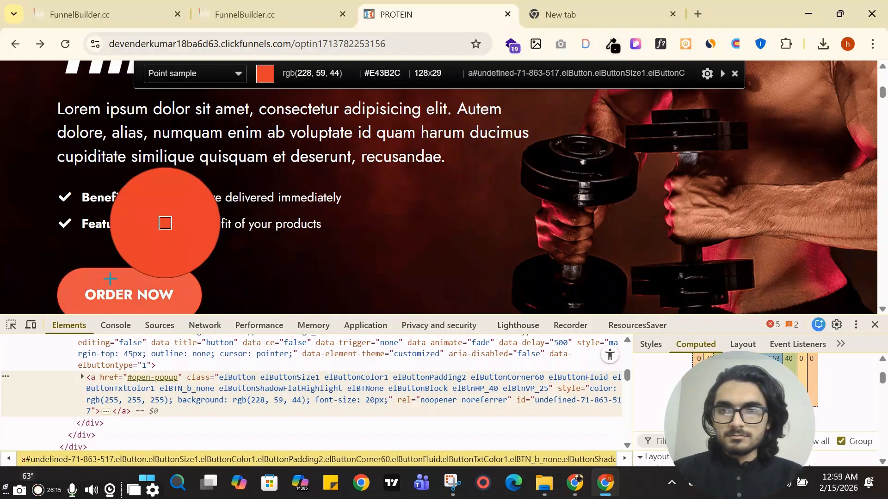
pyautogui.click(166, 223)
pyautogui.click(612, 45)
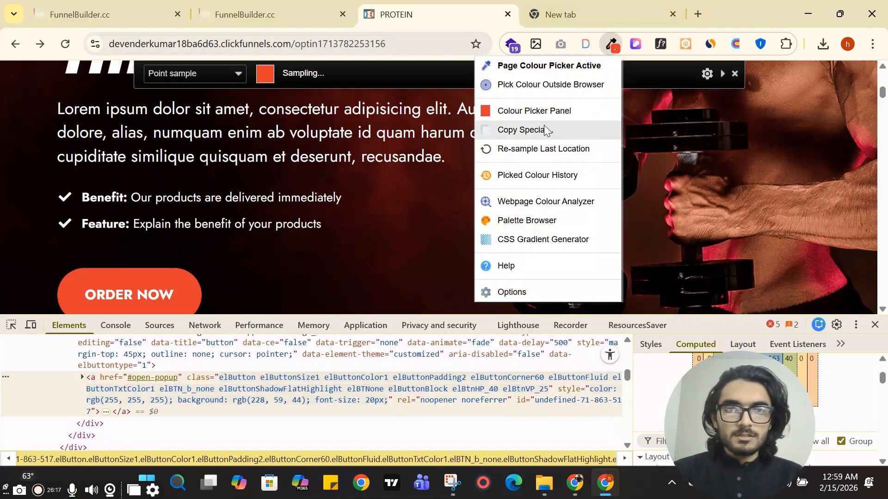
pyautogui.click(548, 112)
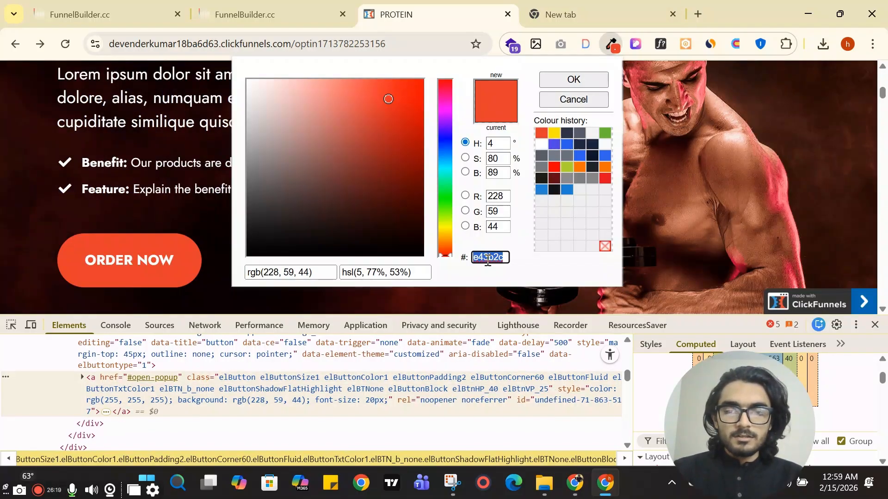
pyautogui.click(573, 79)
# In the funnel builder, add the custom colour e43b2c and apply it as the ORDER NOW button's background
pyautogui.click(245, 14)
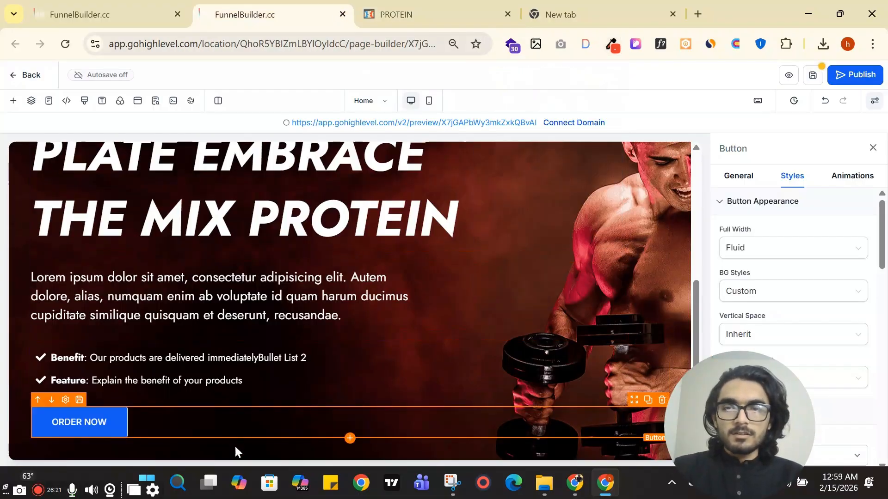
pyautogui.scroll(-5, 835, 247)
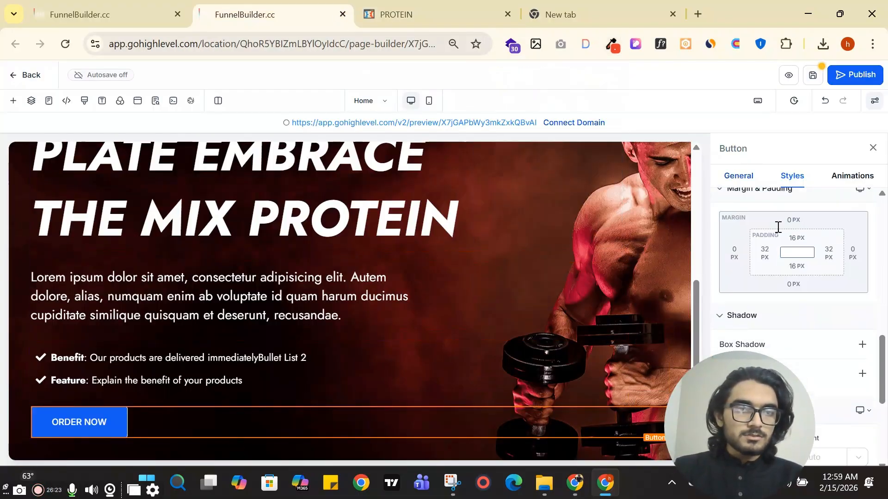
pyautogui.click(738, 175)
pyautogui.scroll(-8, 803, 291)
pyautogui.click(858, 210)
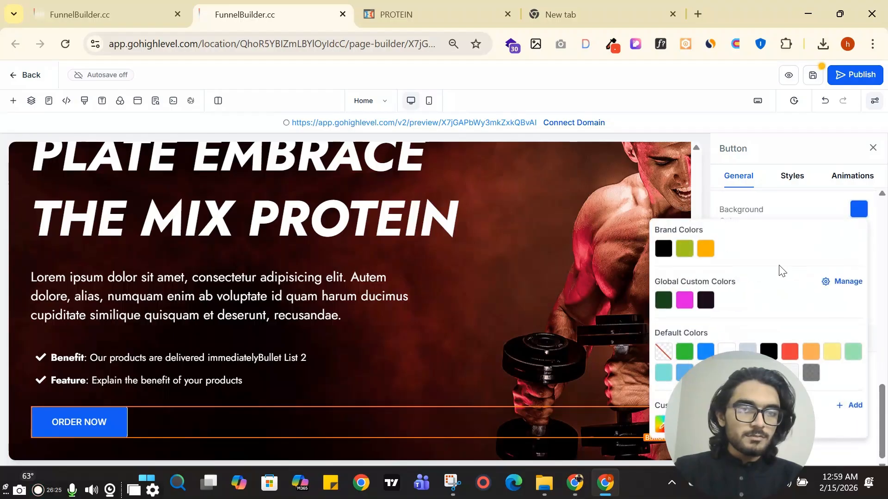
pyautogui.click(851, 406)
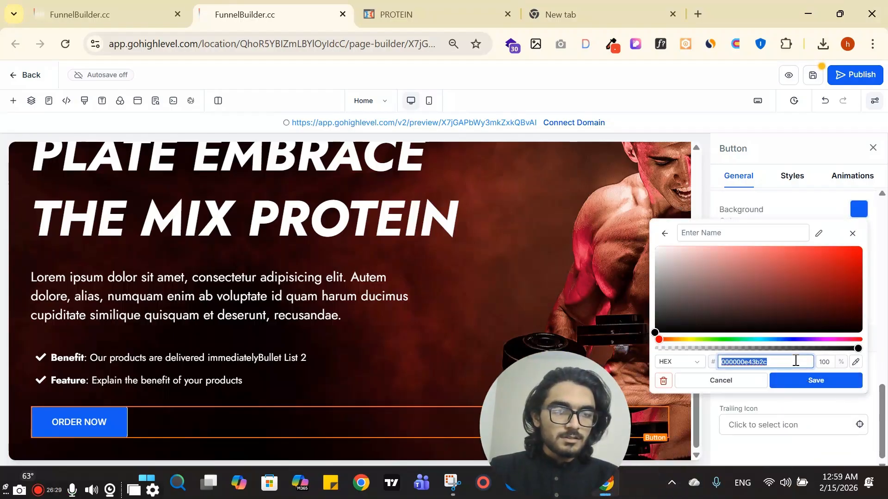
pyautogui.hotkey('ctrl', 'v')
pyautogui.click(798, 379)
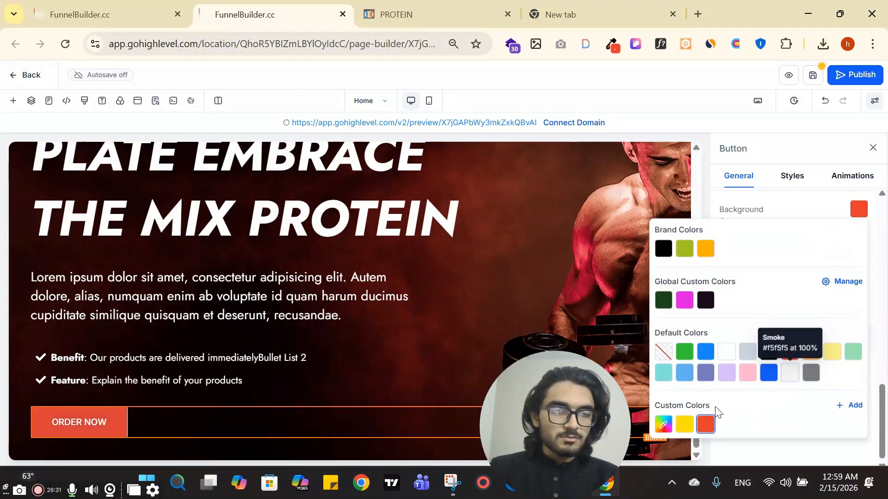
# Inspect the ORDER NOW button's padding on the PROTEIN reference page
pyautogui.click(519, 6)
pyautogui.click(436, 6)
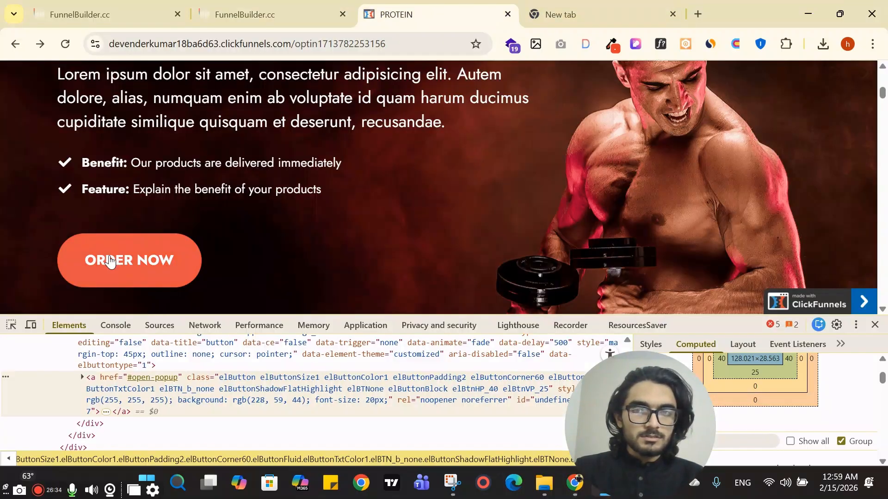
pyautogui.click(11, 326)
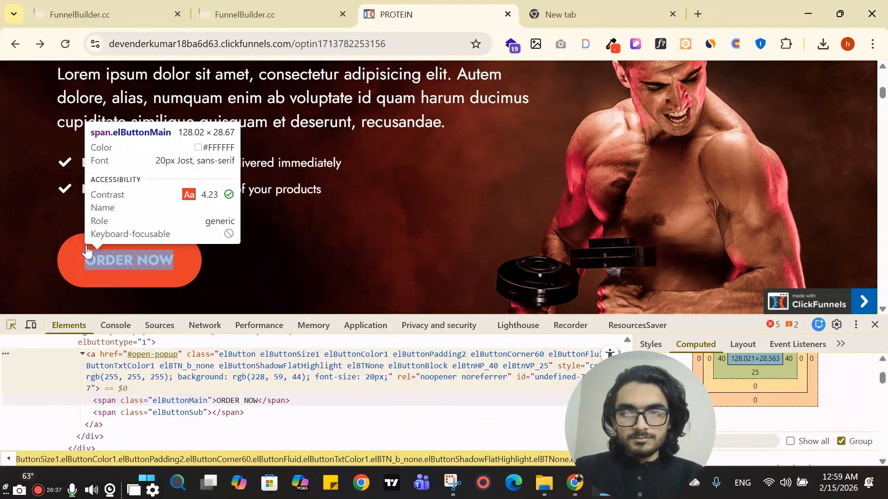
pyautogui.moveTo(668, 436); pyautogui.dragTo(578, 435)
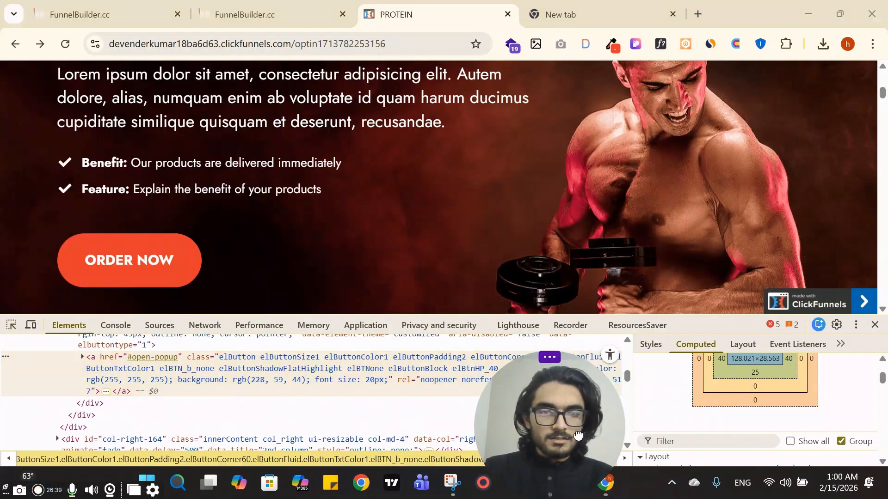
pyautogui.scroll(2, 795, 425)
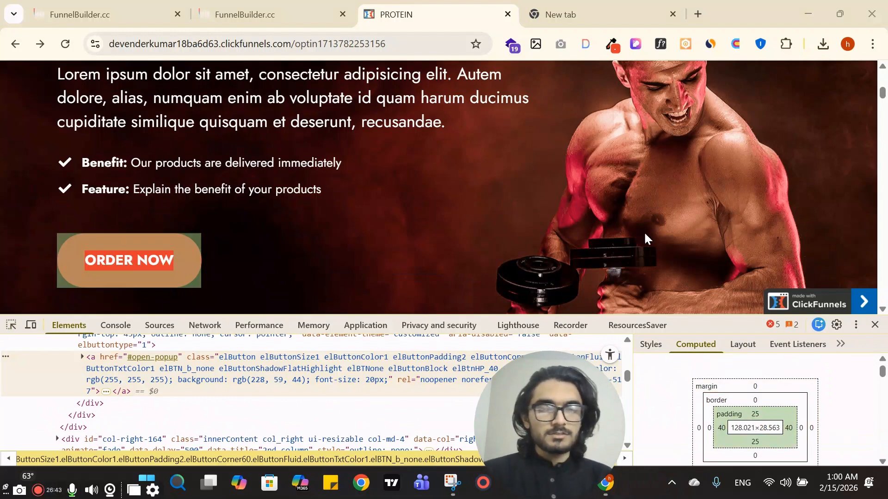
# Back in the funnel builder, set the button's top and bottom padding to 25 px and its left and right padding to 40 px
pyautogui.click(287, 13)
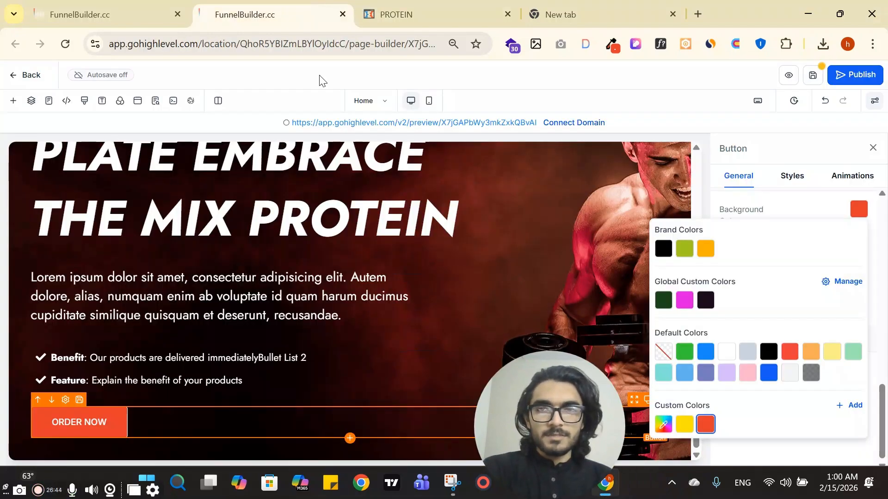
pyautogui.click(148, 412)
pyautogui.click(791, 175)
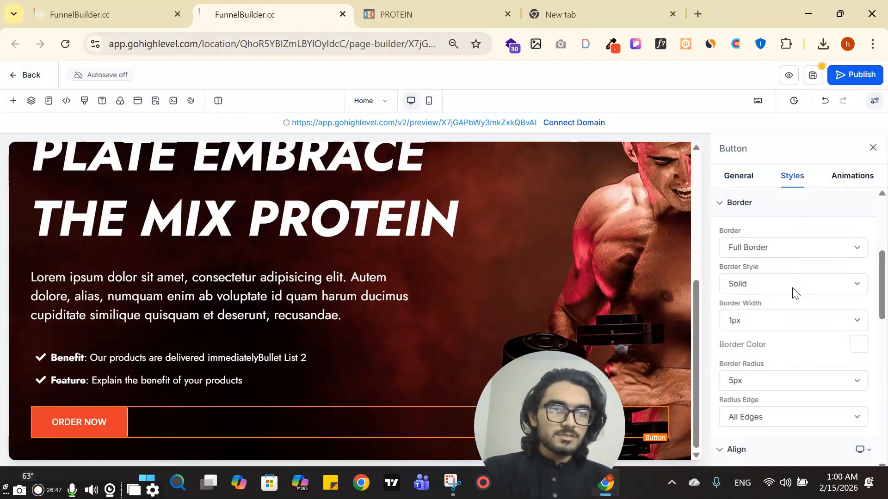
pyautogui.scroll(-5, 793, 323)
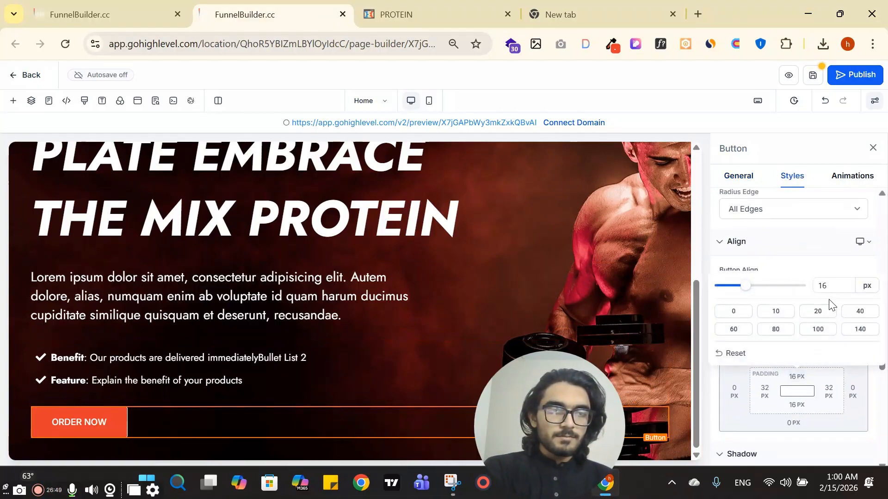
pyautogui.click(841, 264)
pyautogui.click(808, 405)
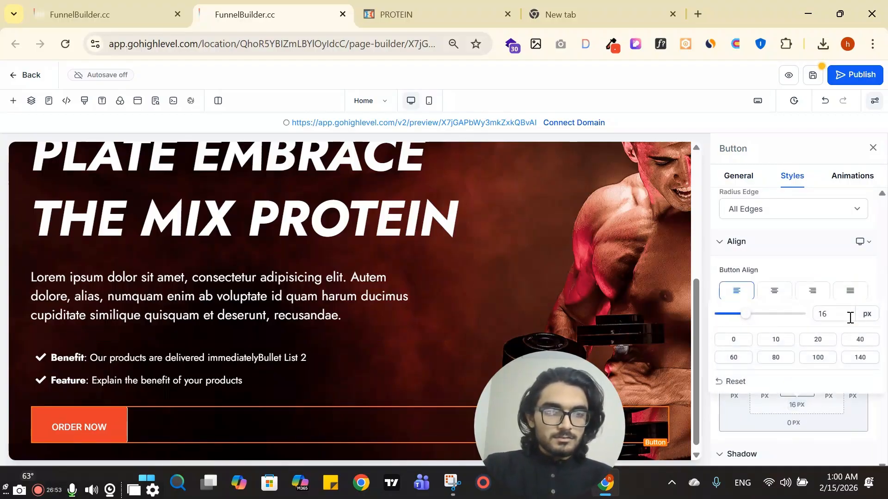
pyautogui.click(851, 432)
pyautogui.click(764, 386)
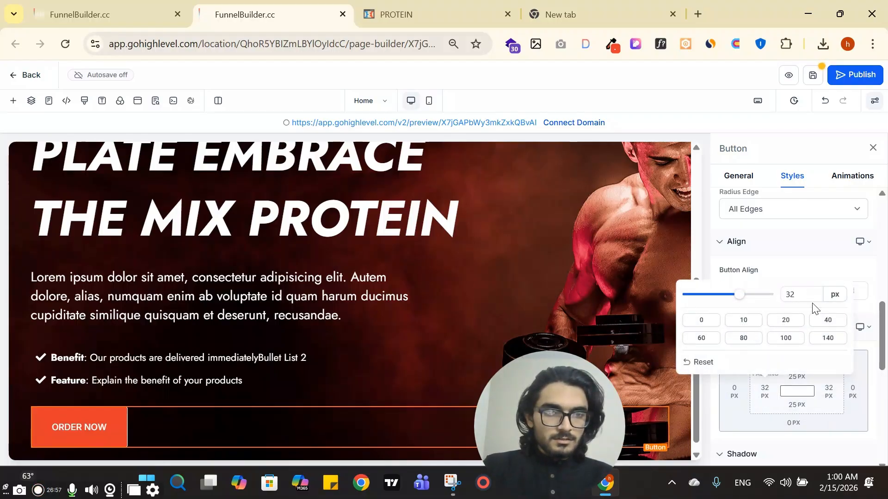
pyautogui.click(829, 387)
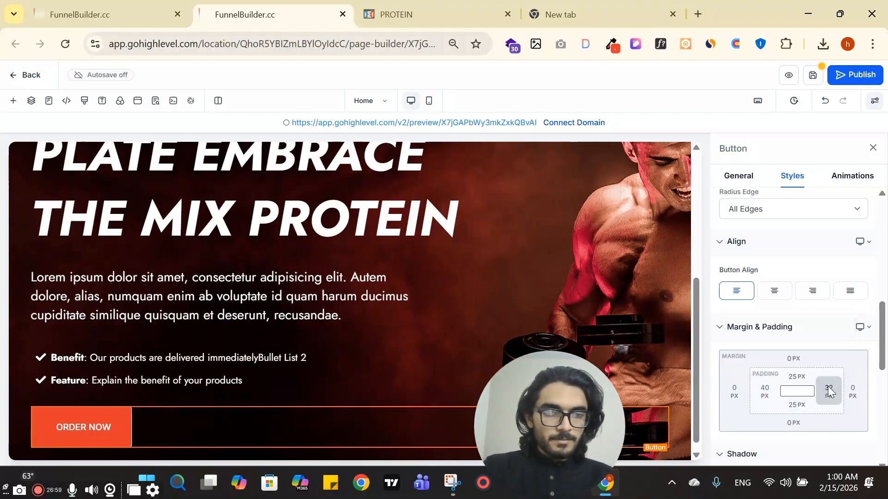
pyautogui.click(808, 412)
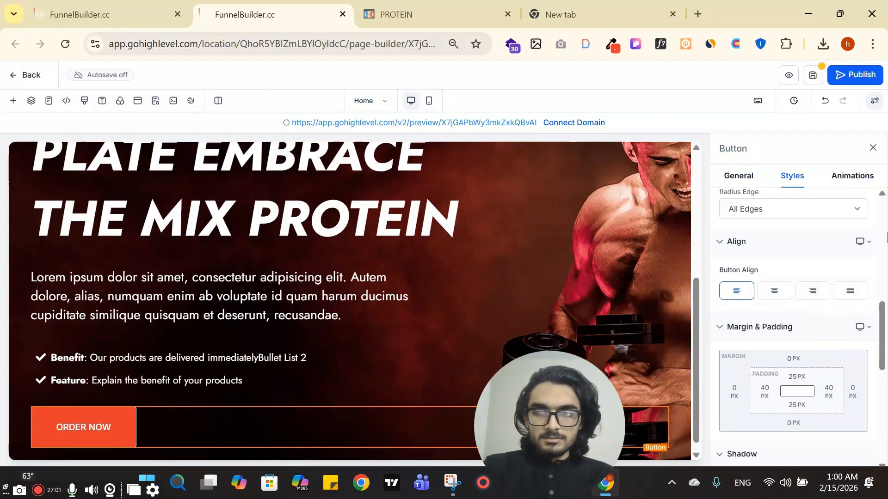
# Make the button's border colour transparent and set its border radius to 50px on all edges
pyautogui.scroll(5, 816, 295)
pyautogui.scroll(3, 815, 305)
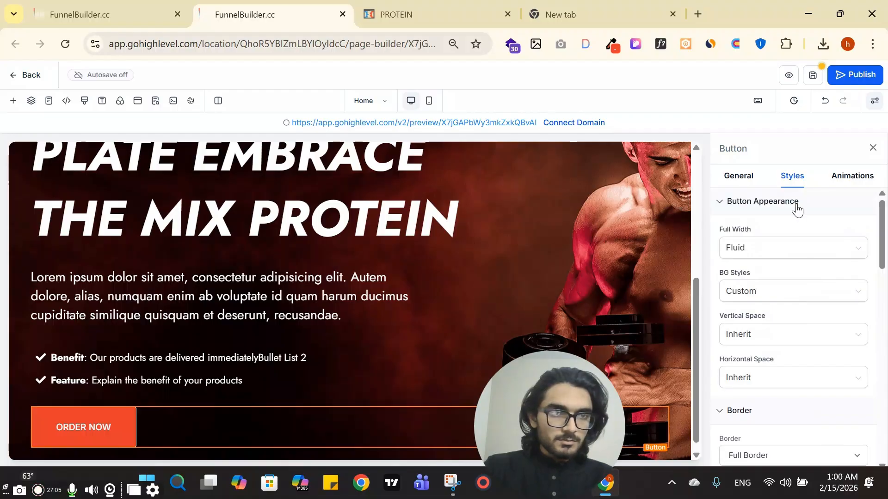
pyautogui.scroll(-6, 792, 293)
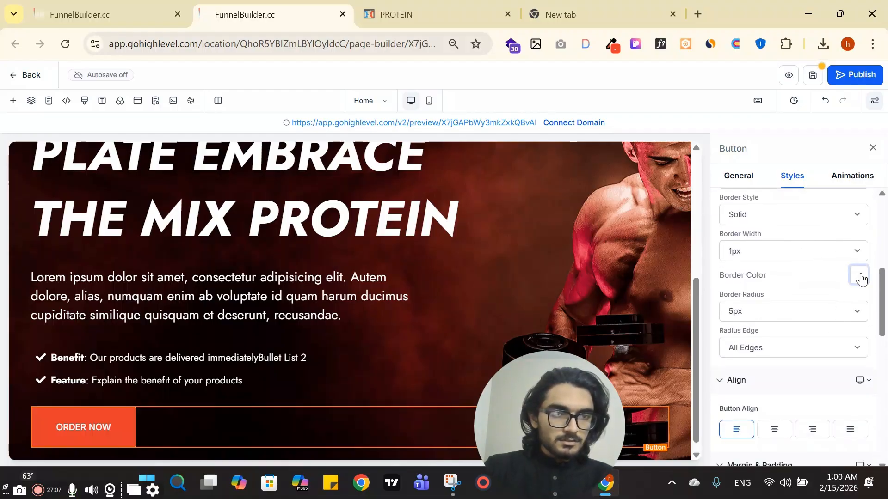
pyautogui.click(858, 275)
pyautogui.click(673, 188)
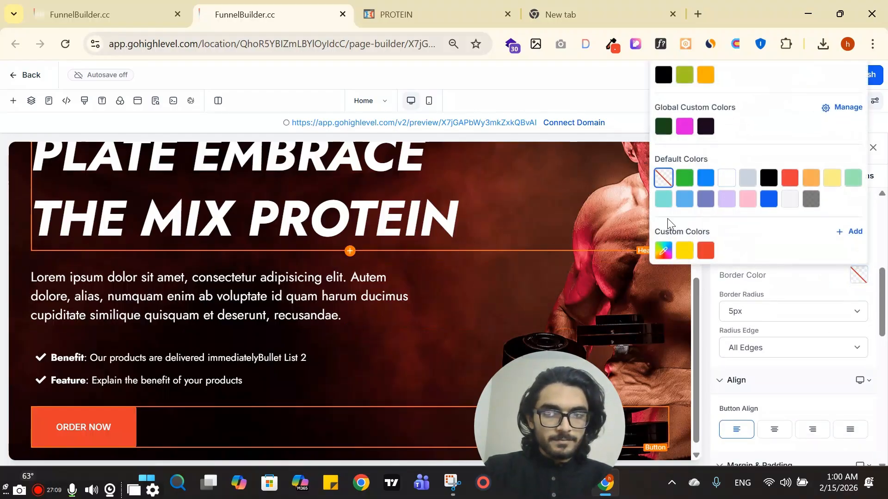
pyautogui.click(791, 311)
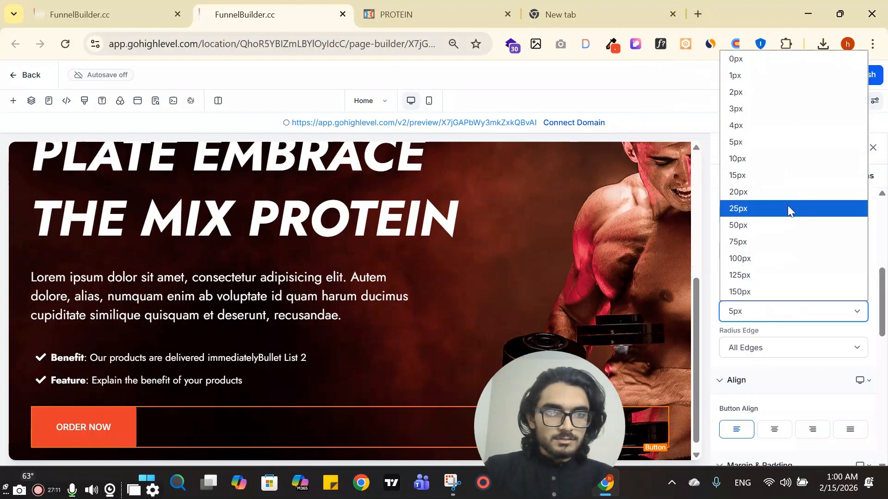
pyautogui.click(788, 223)
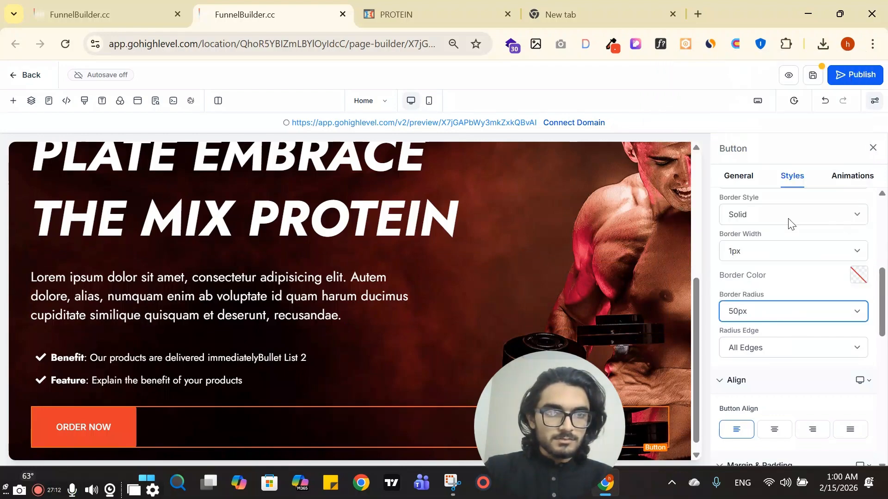
# Switch to the PROTEIN reference page and inspect the ORDER NOW button's computed padding and text styles
pyautogui.click(364, 6)
pyautogui.click(11, 325)
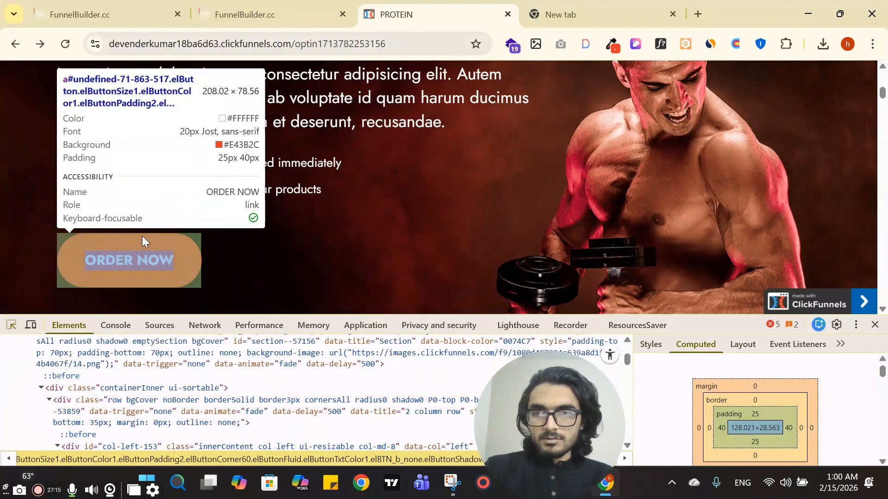
pyautogui.click(142, 236)
pyautogui.scroll(-5, 813, 411)
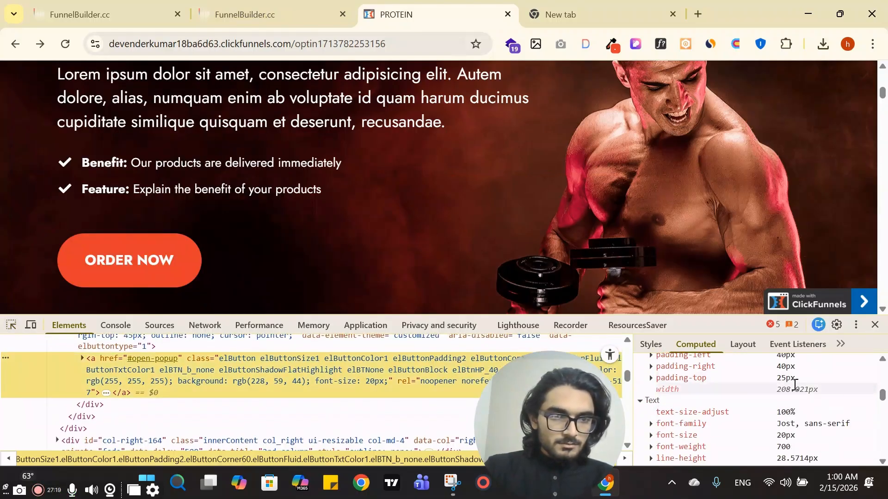
pyautogui.scroll(3, 805, 389)
pyautogui.scroll(2, 807, 397)
pyautogui.scroll(-5, 804, 384)
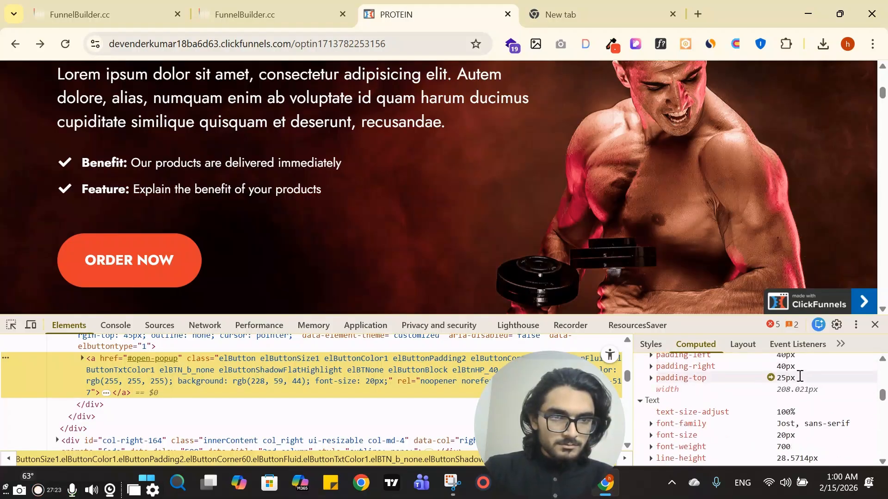
pyautogui.scroll(-3, 803, 384)
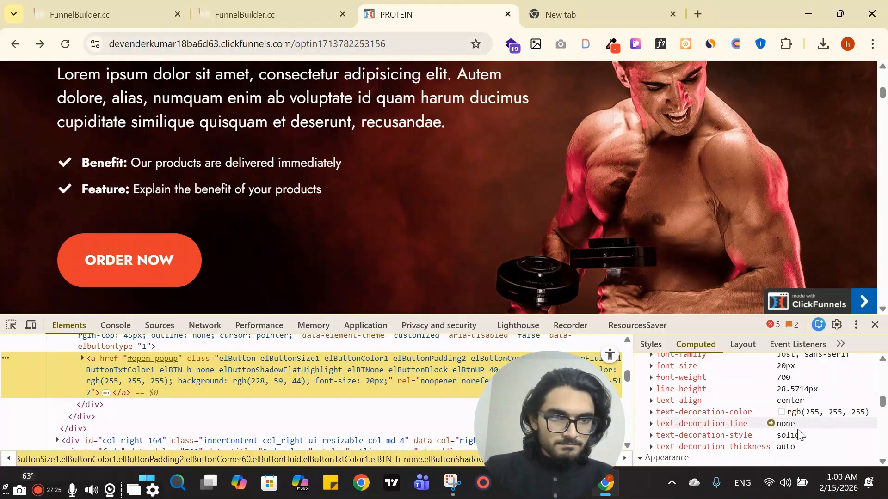
pyautogui.scroll(3, 799, 416)
# Reselect the ORDER NOW button for inspection and look up its border and corner radius among the computed styles
pyautogui.click(11, 325)
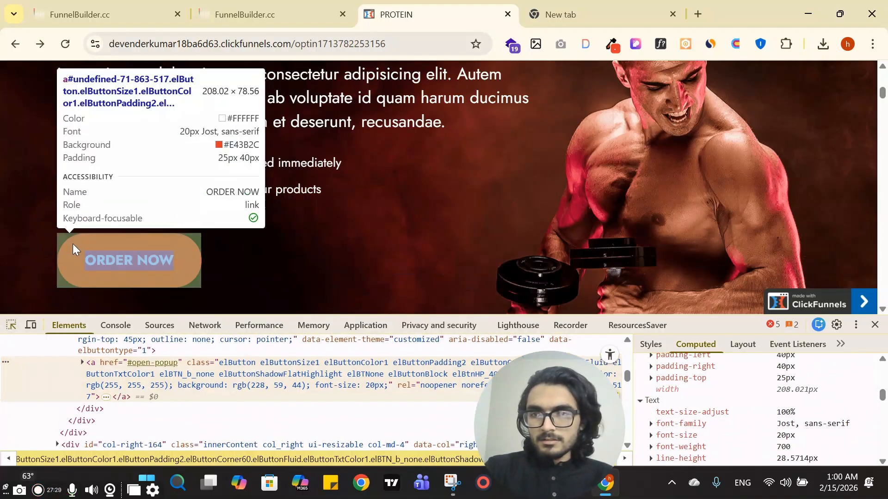
pyautogui.scroll(3, 790, 412)
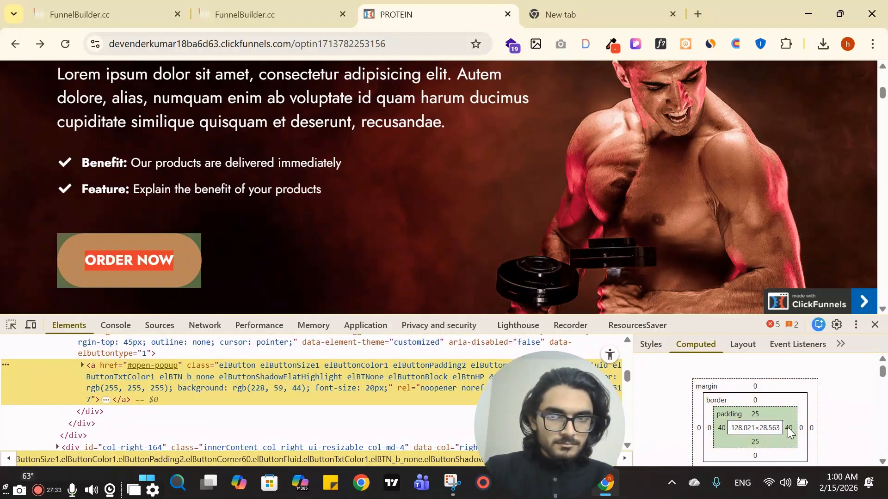
pyautogui.scroll(-10, 786, 425)
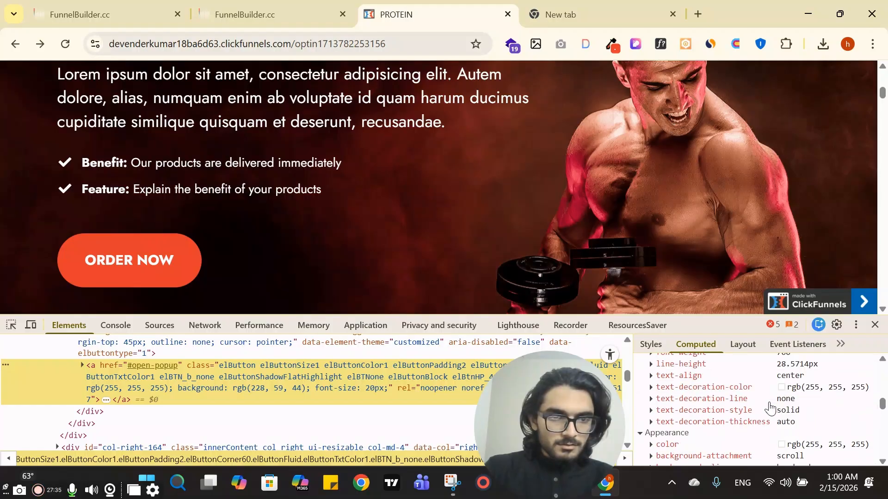
pyautogui.scroll(-2, 770, 404)
pyautogui.scroll(-5, 739, 433)
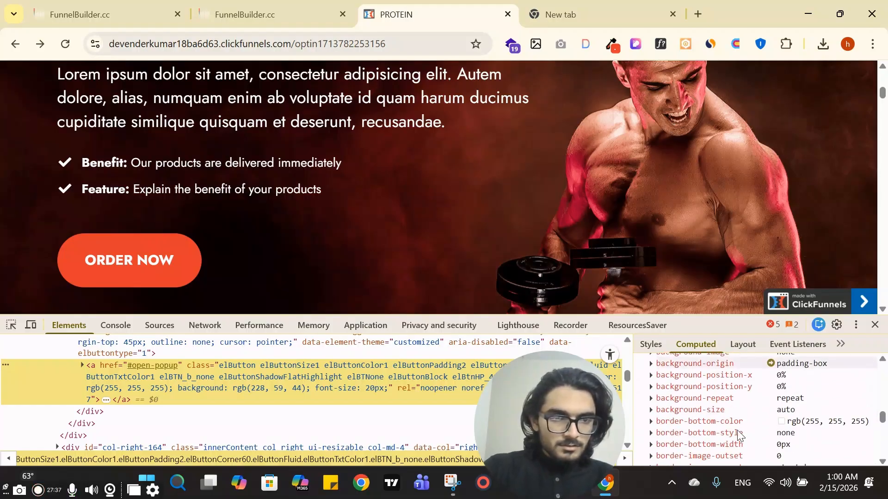
pyautogui.scroll(3, 740, 398)
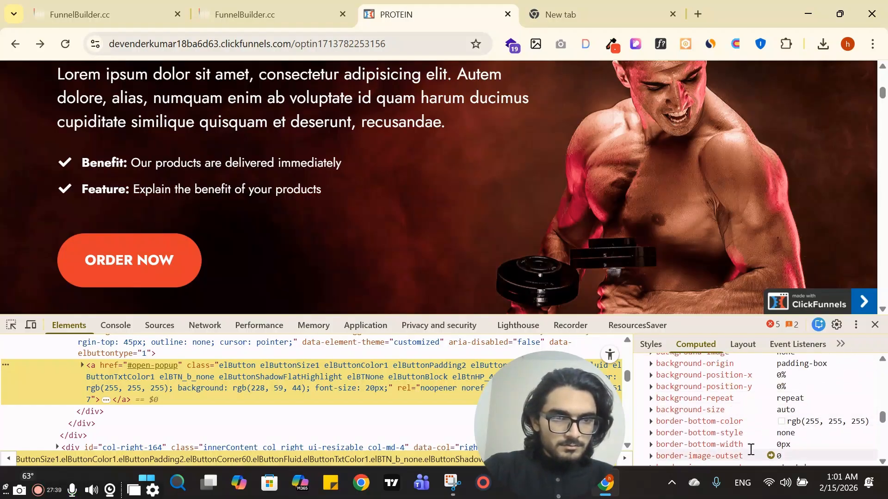
pyautogui.scroll(-3, 735, 393)
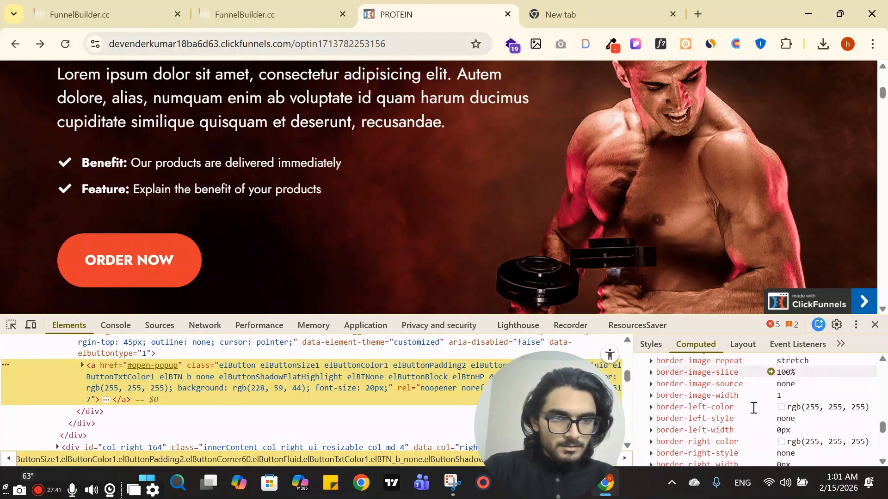
pyautogui.scroll(-3, 753, 404)
pyautogui.scroll(-2, 784, 382)
pyautogui.scroll(2, 781, 380)
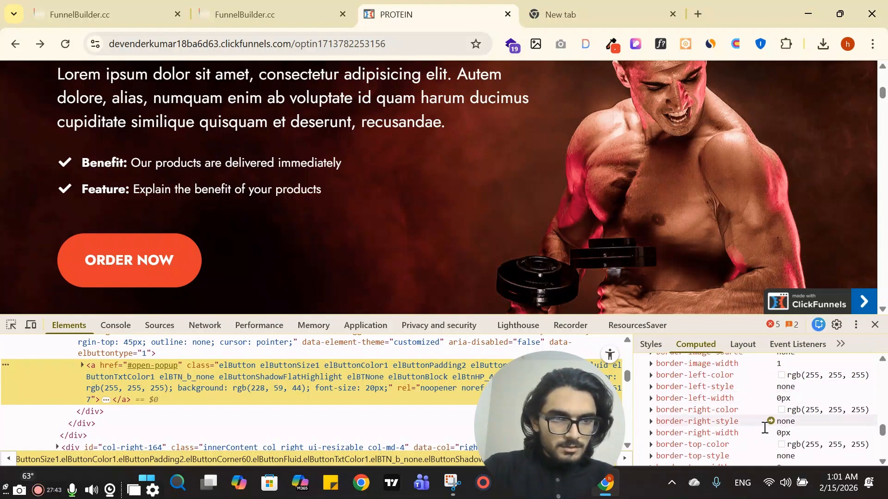
pyautogui.scroll(-5, 768, 402)
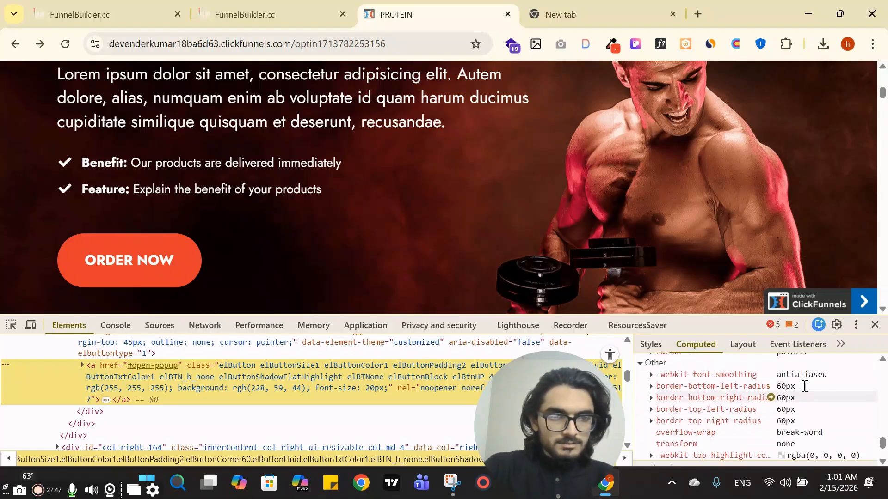
# Back in the funnel builder, try a 75px border radius on the ORDER NOW button and return it to 50px
pyautogui.click(341, 13)
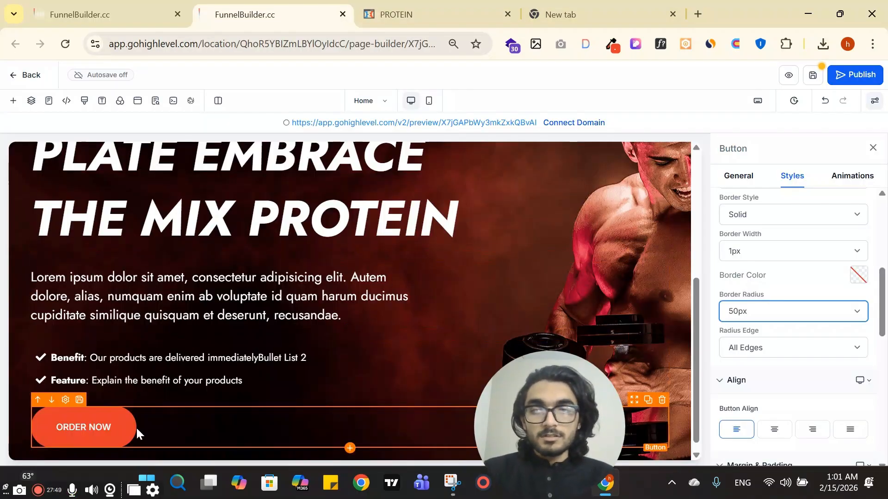
pyautogui.click(814, 310)
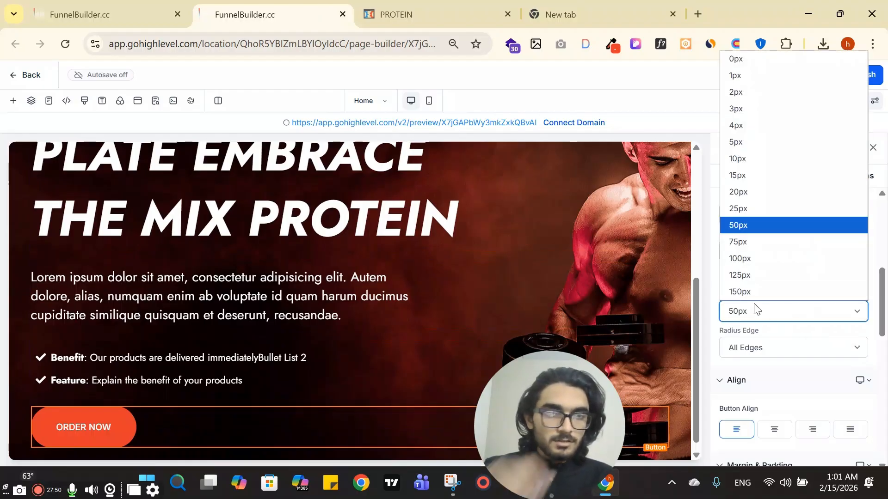
pyautogui.click(765, 242)
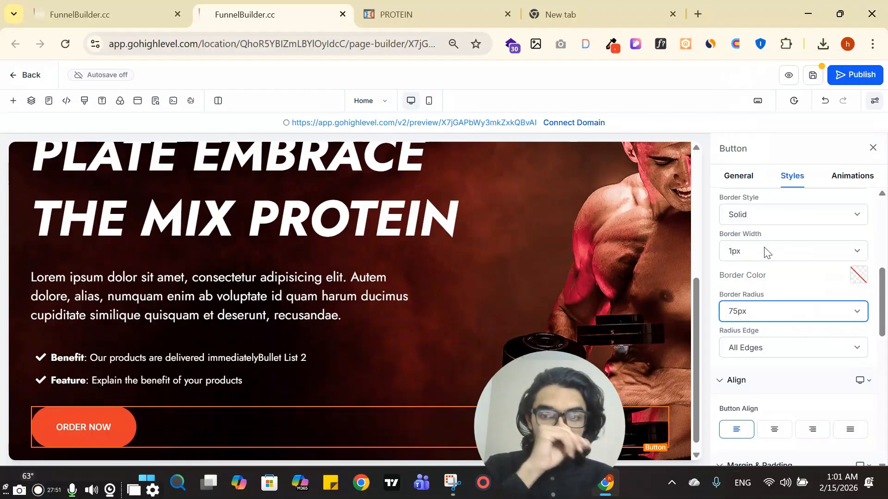
pyautogui.click(812, 315)
pyautogui.click(793, 230)
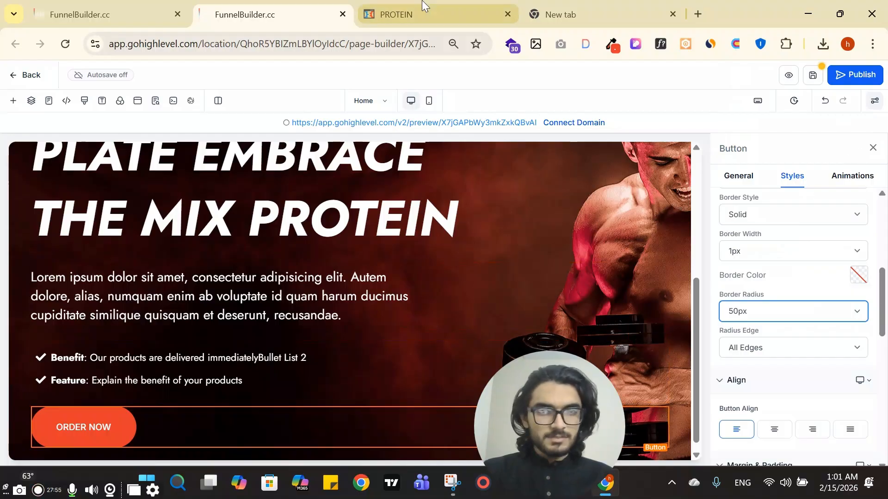
# Inspect the font of the ORDER NOW button's label on the PROTEIN reference page
pyautogui.click(416, 15)
pyautogui.click(12, 326)
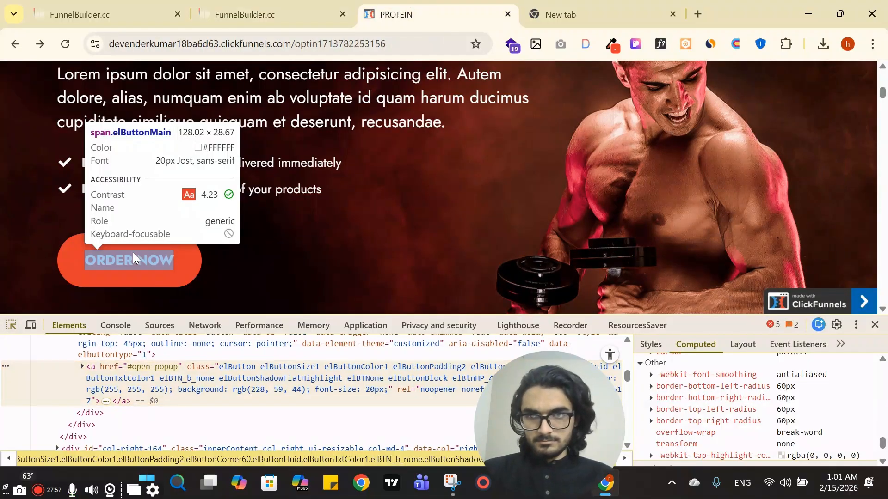
pyautogui.click(131, 260)
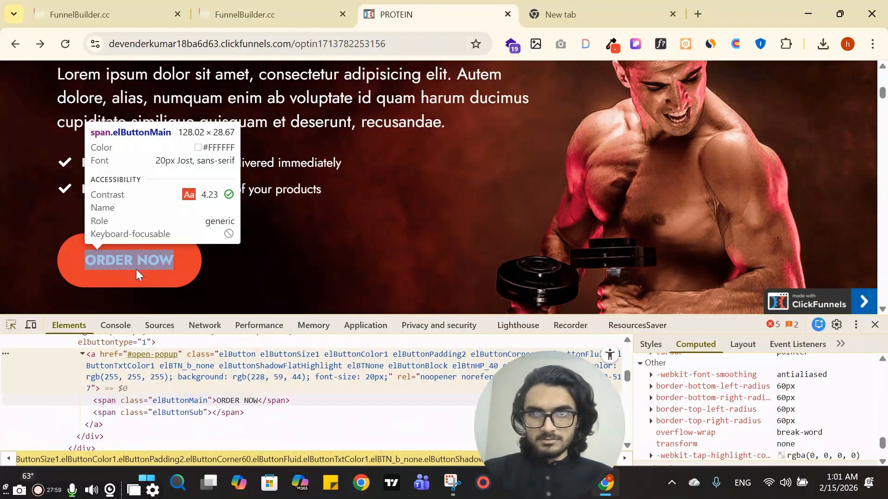
# In the funnel builder, set the ORDER NOW button's text font size to 20 px and its font weight to 700 - Bold
pyautogui.click(241, 14)
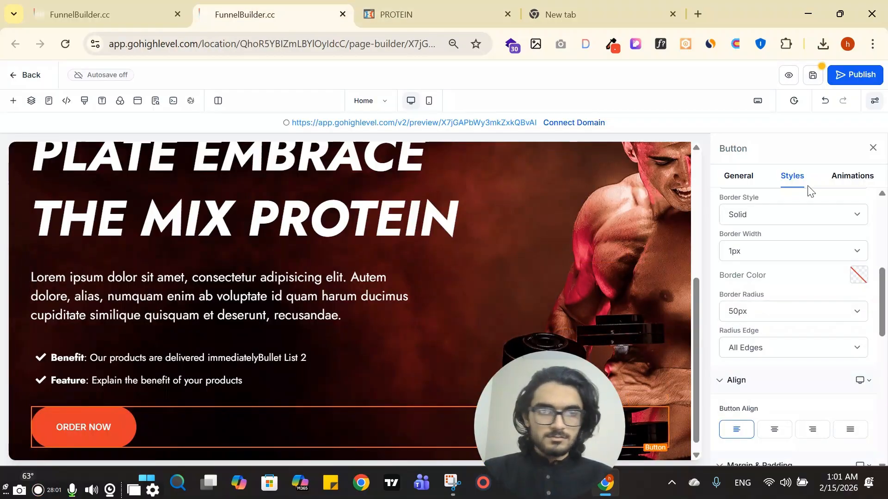
pyautogui.click(739, 176)
pyautogui.scroll(-1, 819, 327)
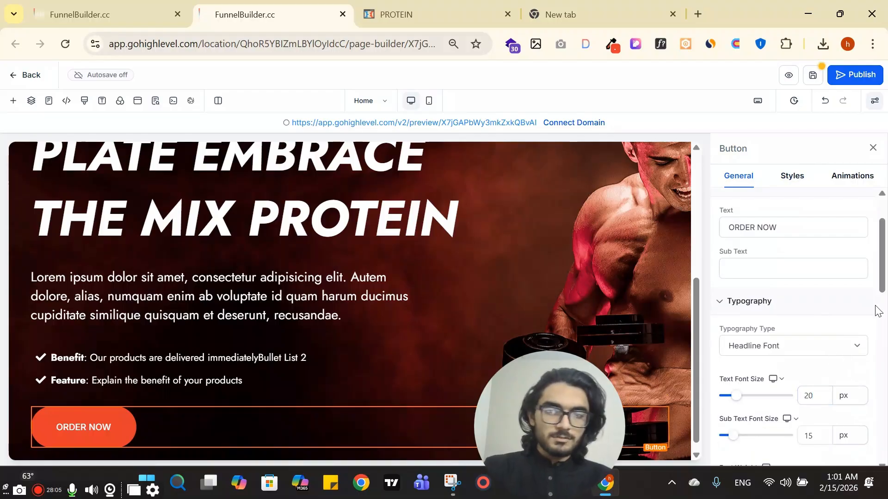
pyautogui.scroll(-4, 855, 296)
pyautogui.click(795, 276)
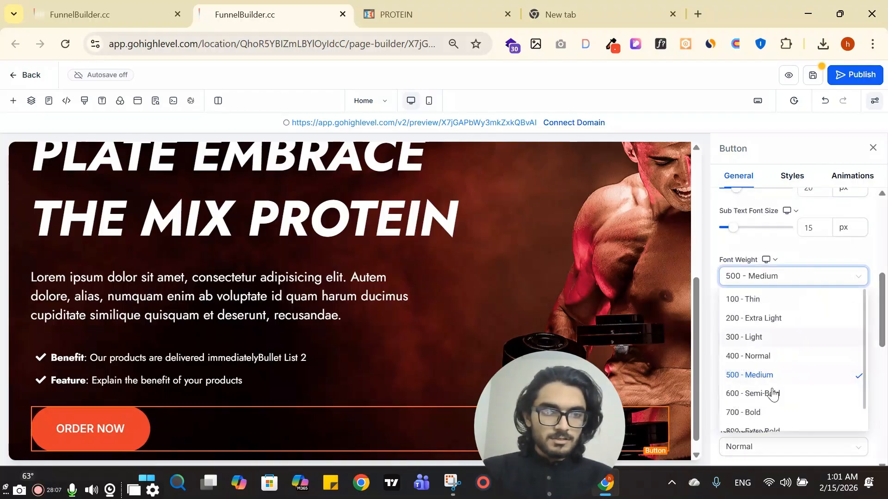
pyautogui.click(763, 413)
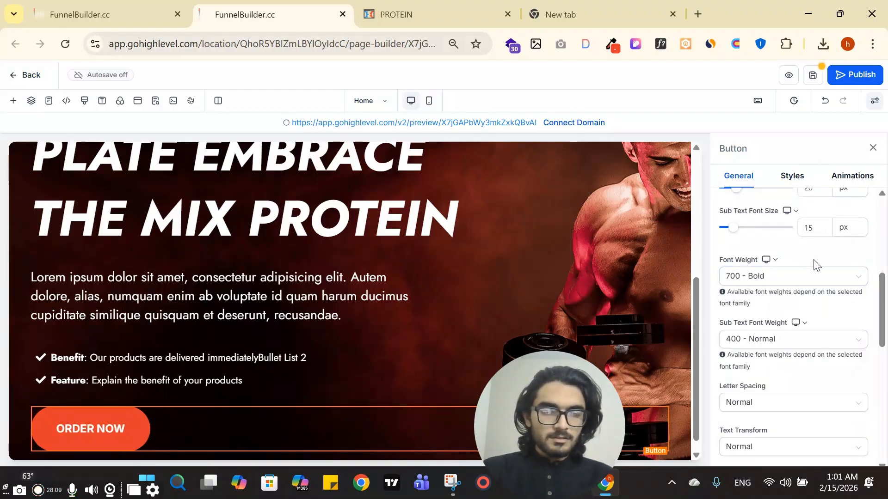
# Review the typography type options for the button's text, keeping Headline Font
pyautogui.scroll(-3, 790, 289)
pyautogui.scroll(6, 809, 333)
pyautogui.click(793, 276)
pyautogui.press('Escape')
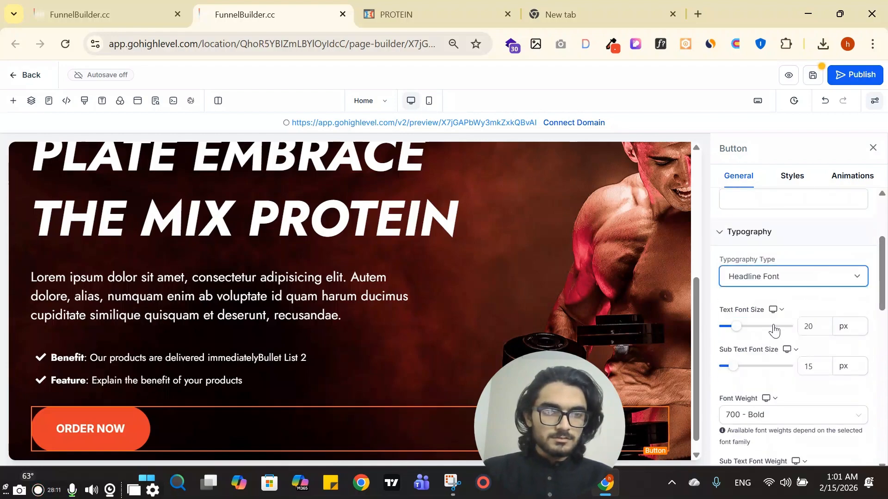
pyautogui.click(800, 280)
pyautogui.press('Escape')
pyautogui.click(793, 276)
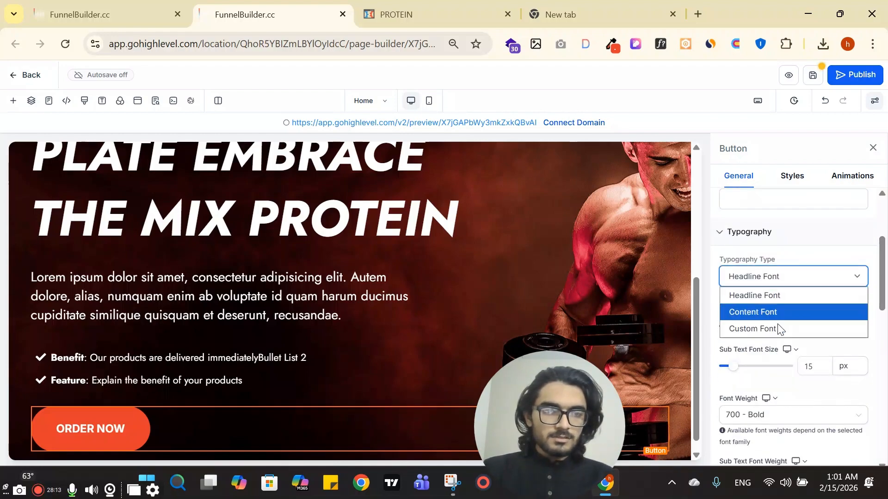
pyautogui.click(796, 290)
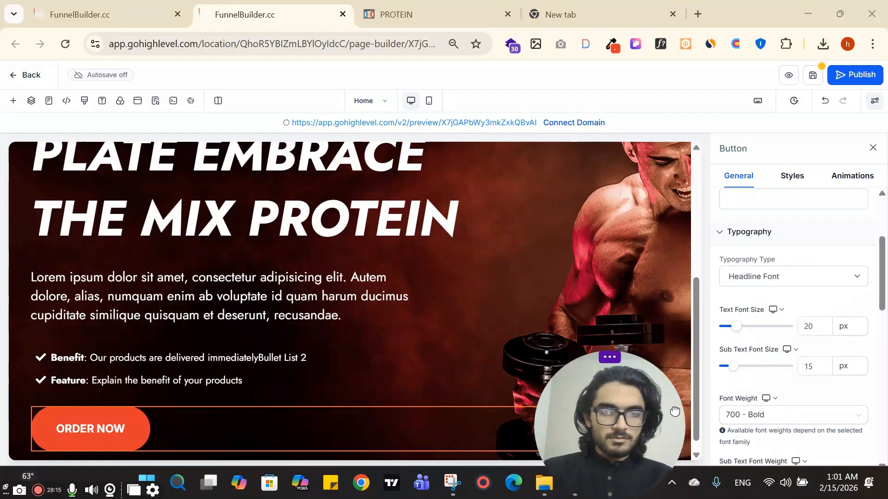
pyautogui.scroll(-1, 259, 319)
# On the PROTEIN reference page, inspect the top margin of the container around the ORDER NOW button
pyautogui.click(403, 18)
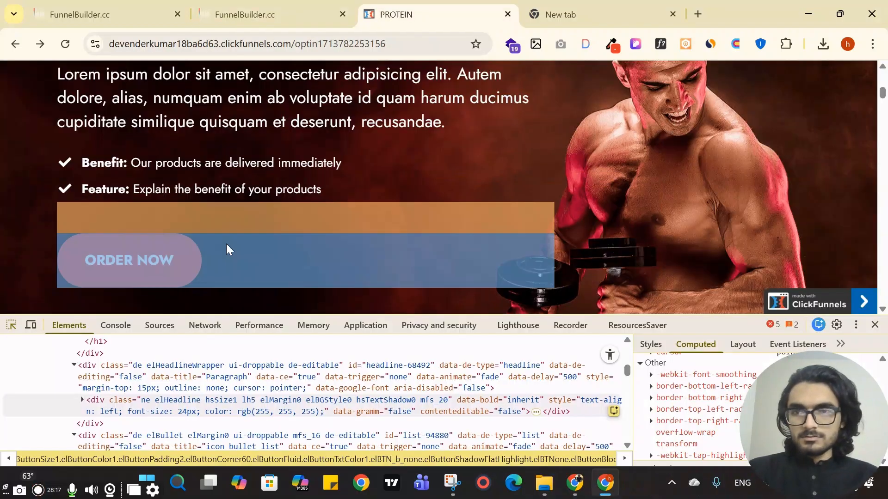
pyautogui.scroll(-2, 213, 231)
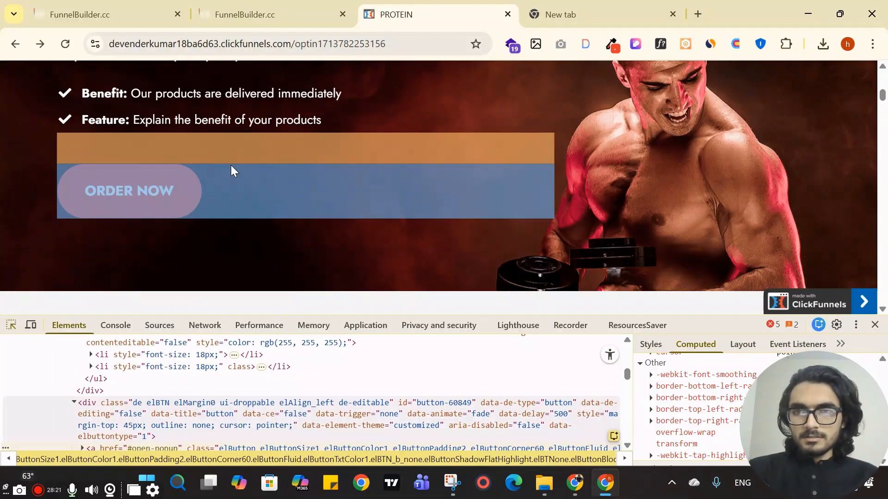
pyautogui.click(231, 165)
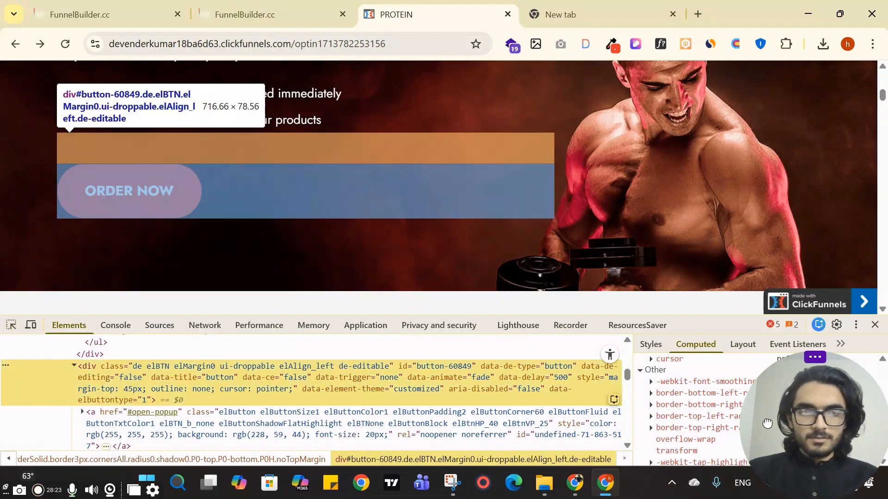
pyautogui.scroll(10, 809, 404)
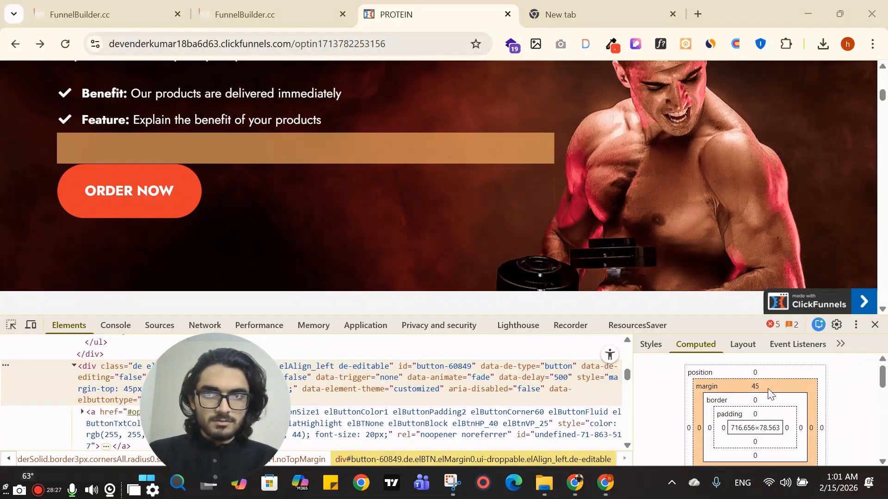
# In the funnel builder, set the ORDER NOW button's top margin to 45 px and close its settings
pyautogui.click(245, 15)
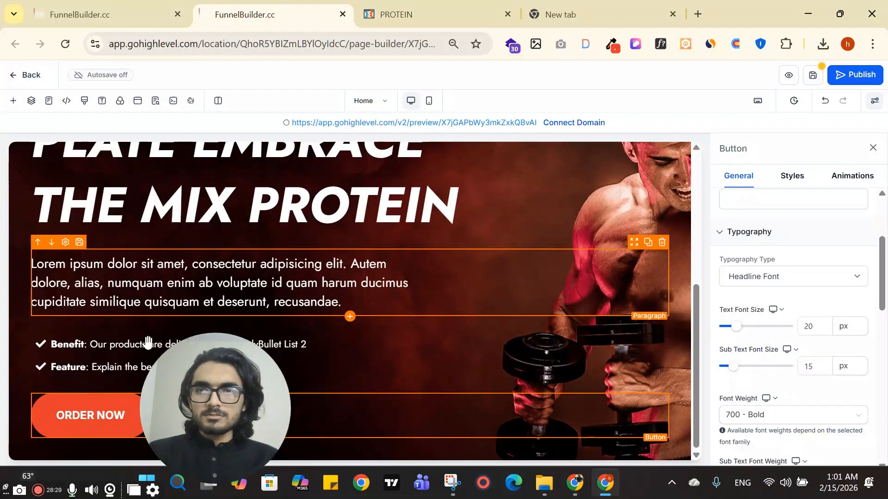
pyautogui.click(160, 425)
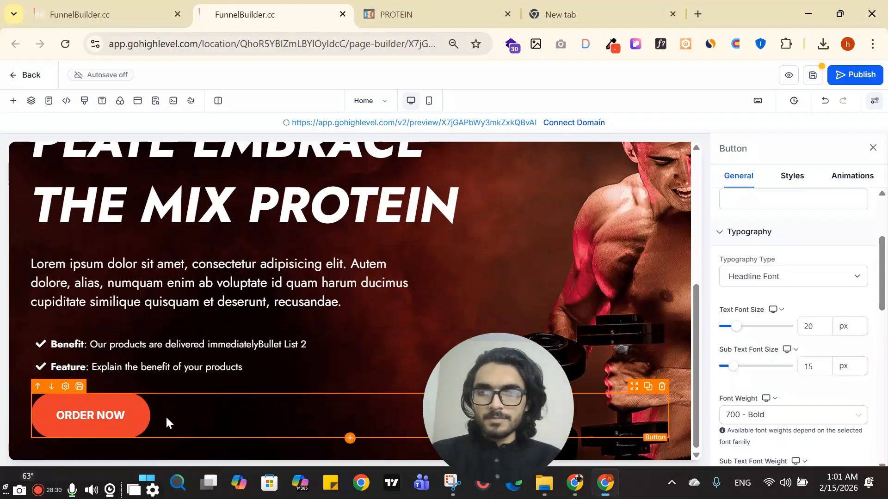
pyautogui.click(792, 176)
pyautogui.scroll(-8, 804, 323)
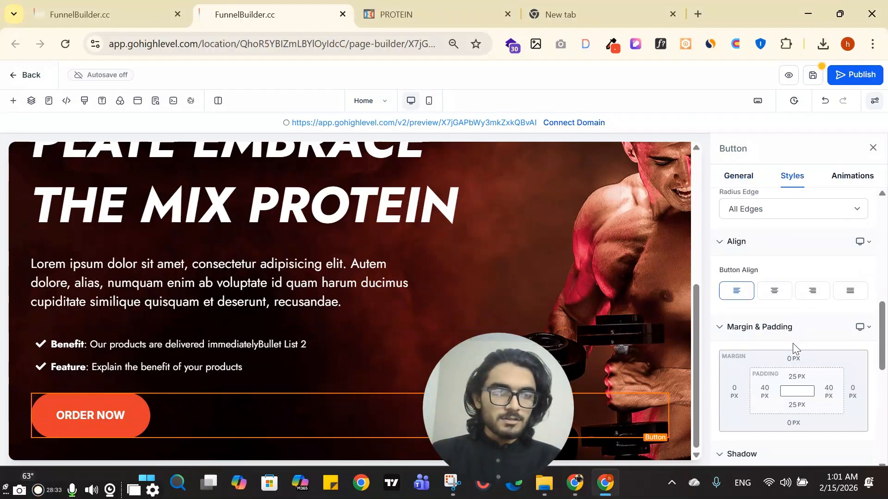
pyautogui.click(794, 357)
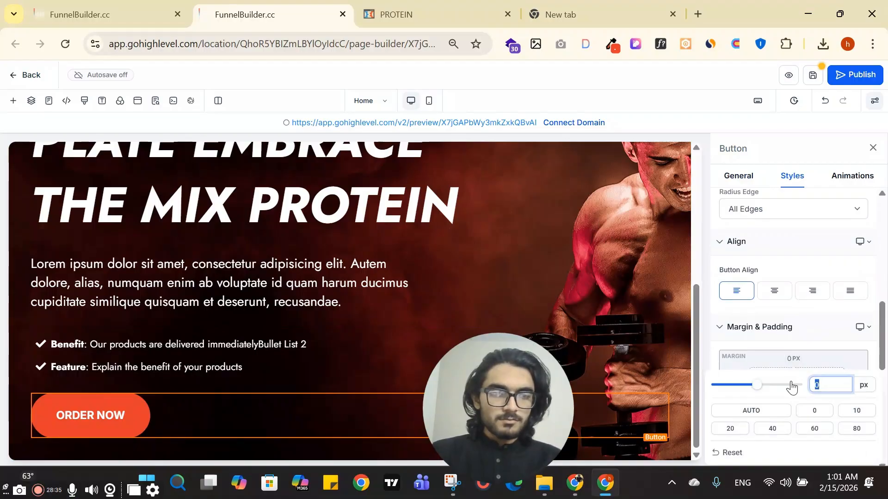
pyautogui.press('Return')
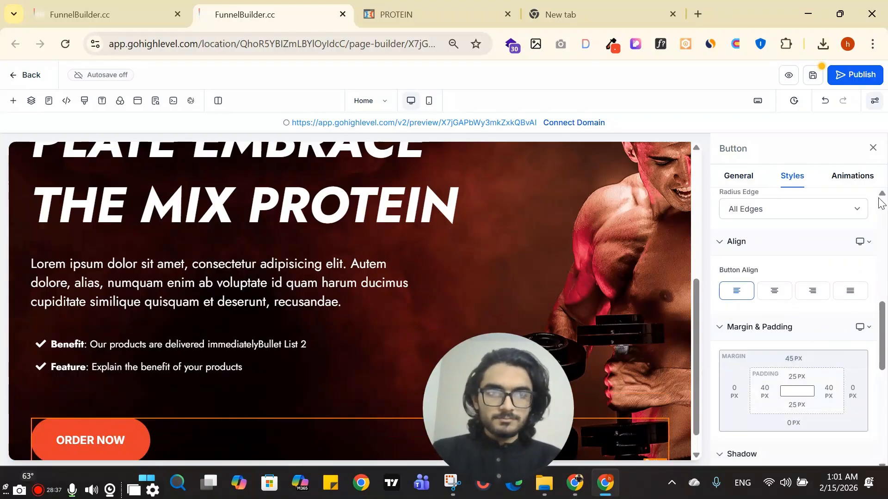
pyautogui.click(873, 148)
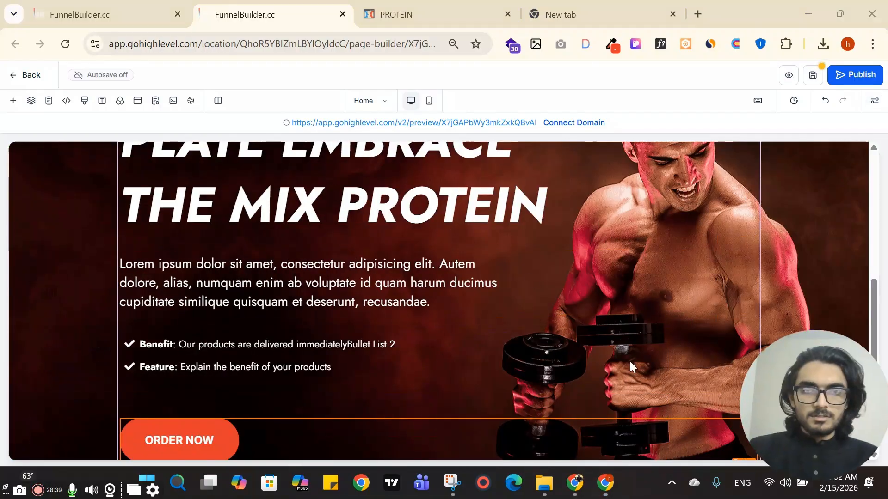
# Review the rebuilt hero section, from the logo and headline to the ORDER NOW button, at different zoom levels
pyautogui.keyDown('ctrl'); pyautogui.scroll(3, 561, 341); pyautogui.keyUp('ctrl')
pyautogui.keyDown('ctrl'); pyautogui.scroll(-2, 586, 320); pyautogui.keyUp('ctrl')
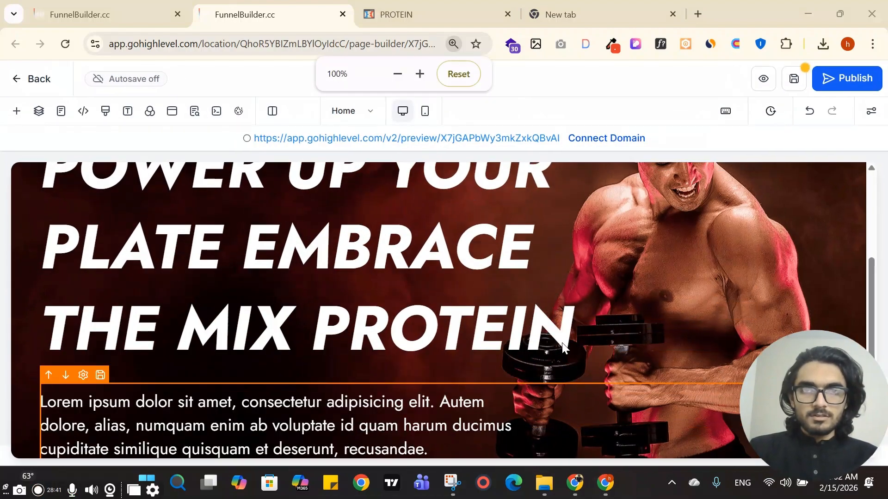
pyautogui.scroll(3, 592, 301)
pyautogui.keyDown('ctrl'); pyautogui.scroll(3, 647, 261); pyautogui.keyUp('ctrl')
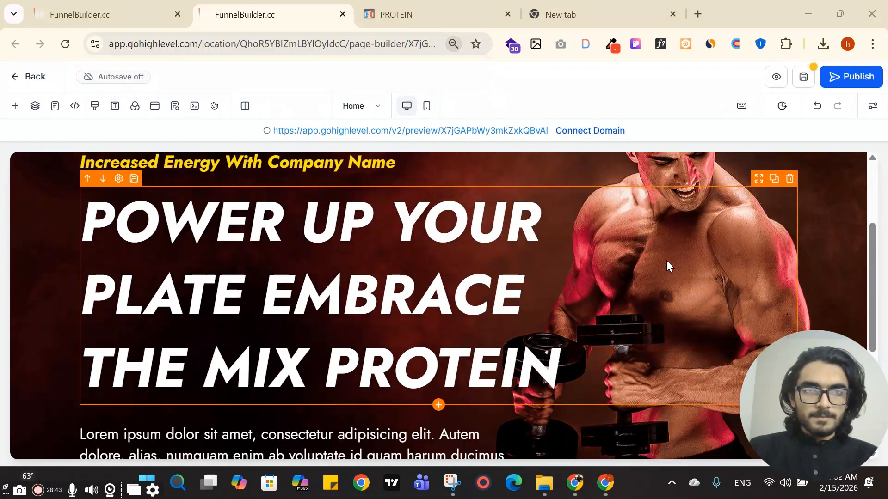
pyautogui.keyDown('ctrl'); pyautogui.scroll(-1, 666, 261); pyautogui.keyUp('ctrl')
pyautogui.scroll(-6, 667, 263)
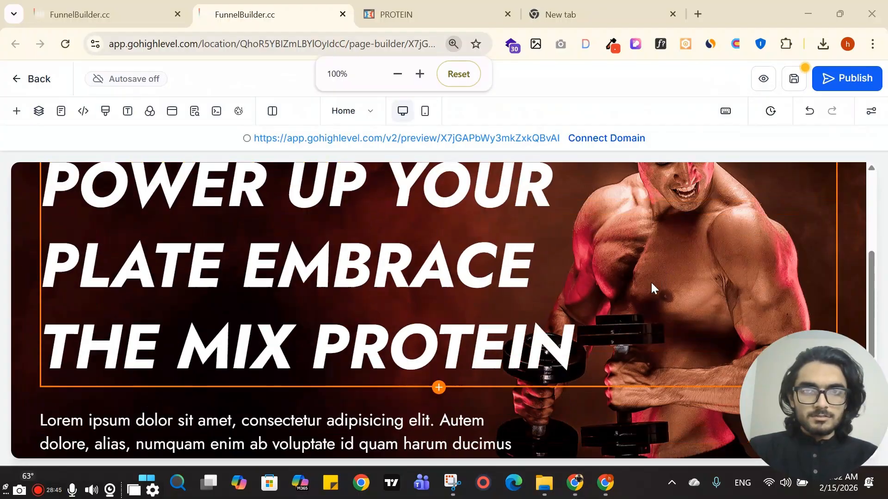
pyautogui.hotkey('ctrl', '-')
pyautogui.scroll(6, 679, 240)
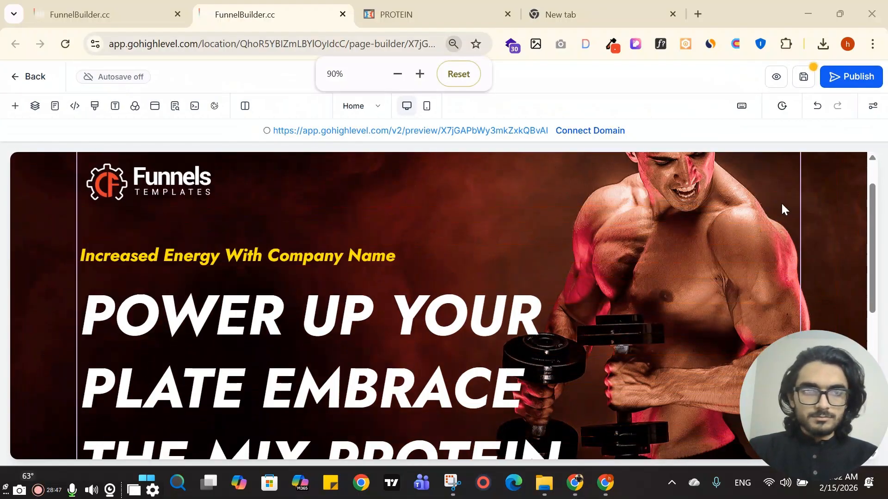
# On the PROTEIN reference page, look through the About Supplement section and the start of Product Features
pyautogui.click(481, 5)
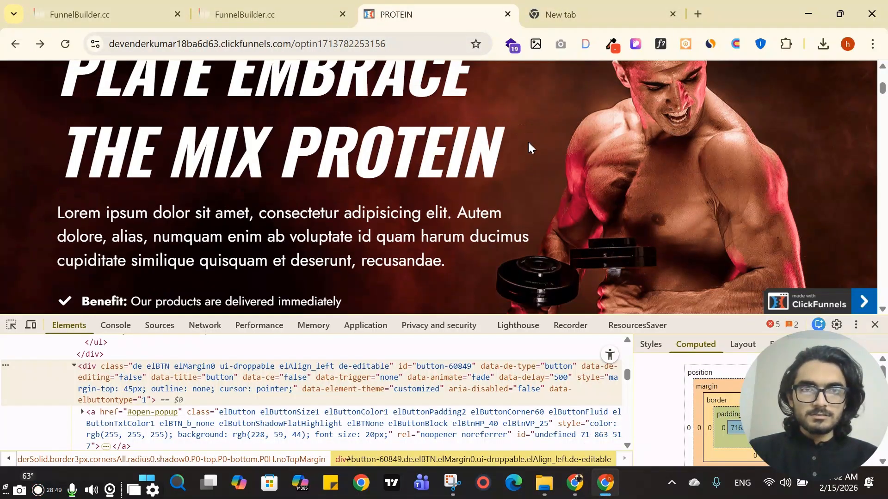
pyautogui.scroll(3, 528, 141)
pyautogui.scroll(-5, 528, 140)
pyautogui.scroll(-5, 437, 162)
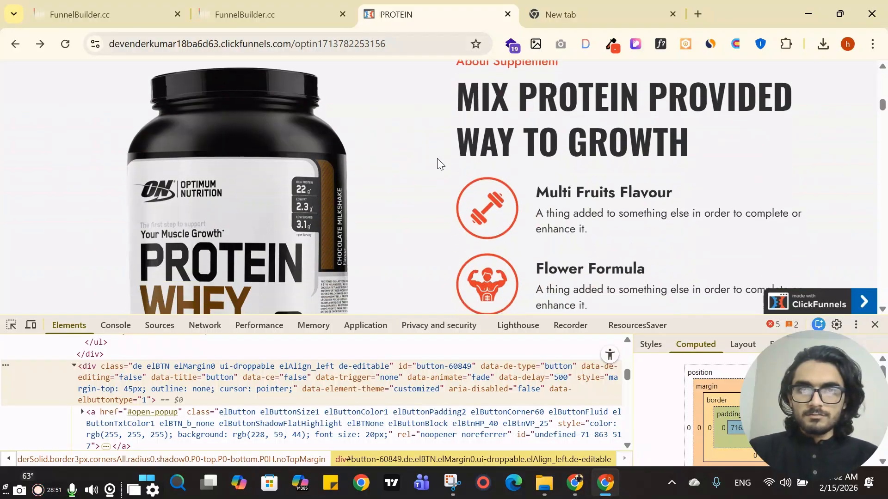
pyautogui.scroll(2, 437, 162)
pyautogui.scroll(-10, 439, 167)
pyautogui.scroll(8, 763, 202)
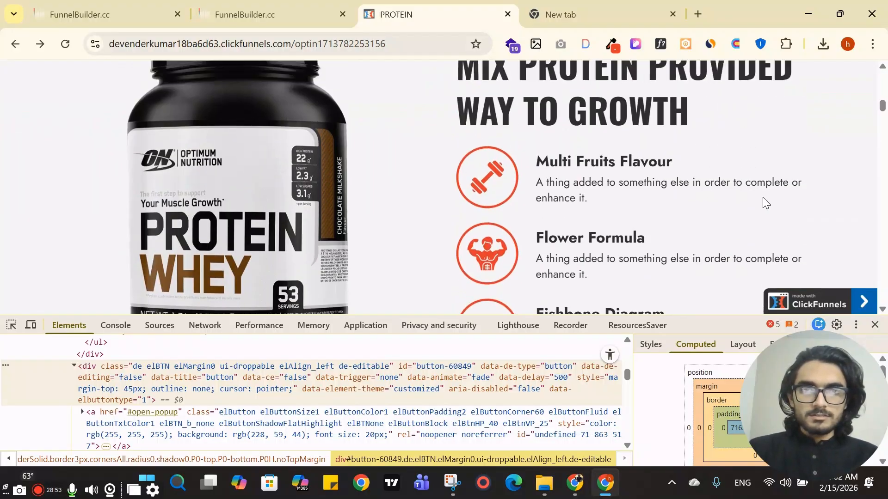
pyautogui.scroll(-9, 548, 179)
pyautogui.scroll(1, 470, 173)
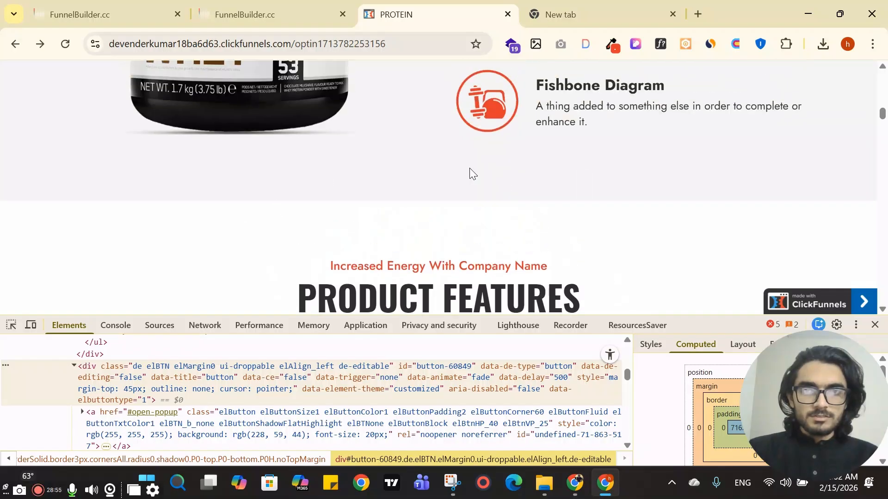
pyautogui.scroll(3, 405, 176)
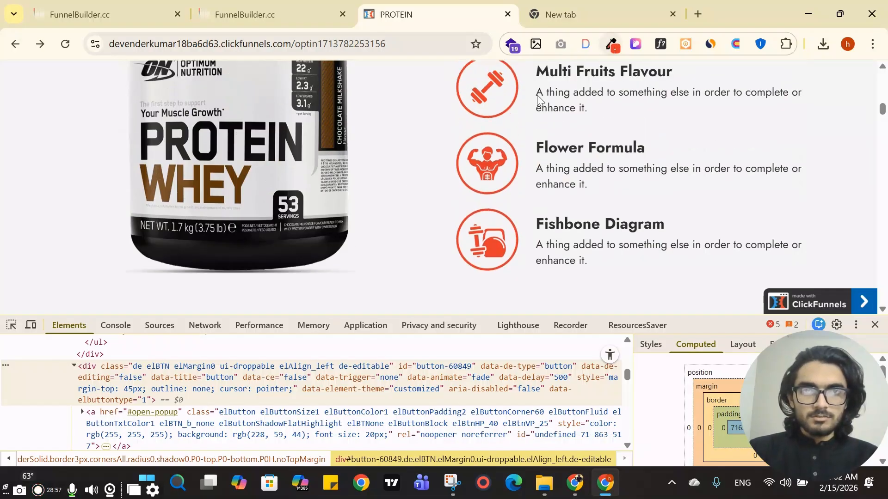
# Sample the About Supplement section's light grey background with the colour picker extension and display its hex code for copying
pyautogui.click(422, 271)
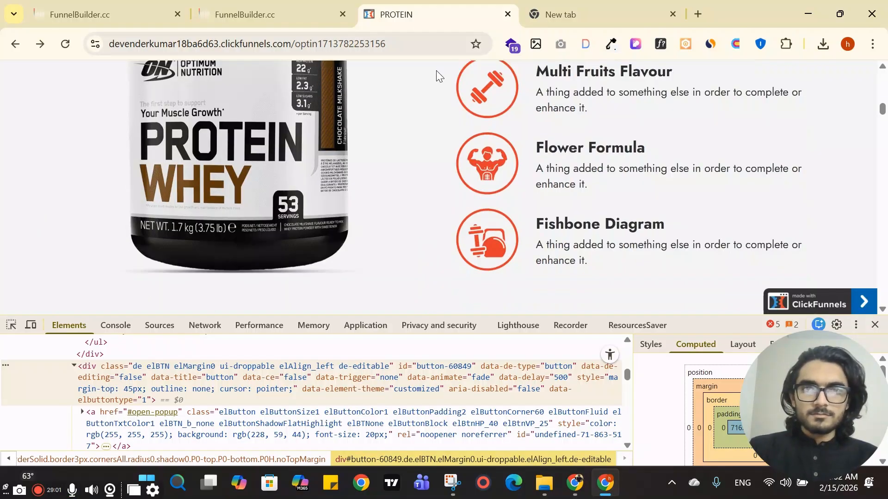
pyautogui.click(611, 44)
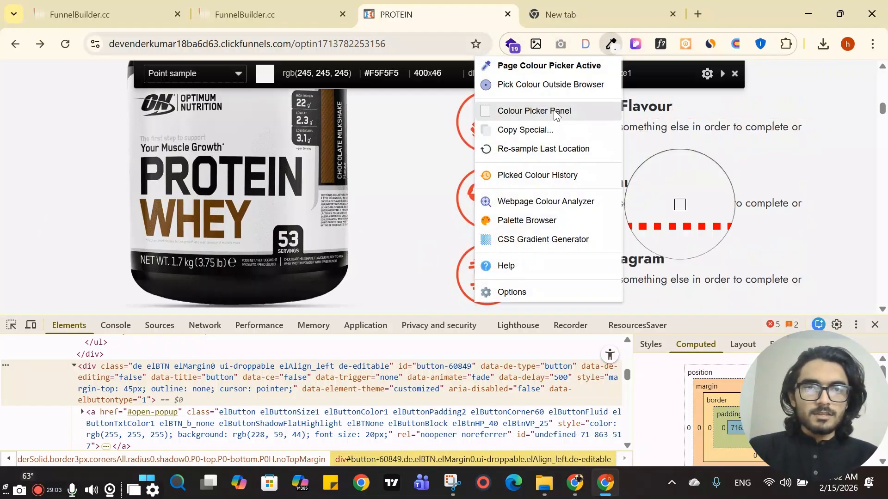
pyautogui.click(513, 110)
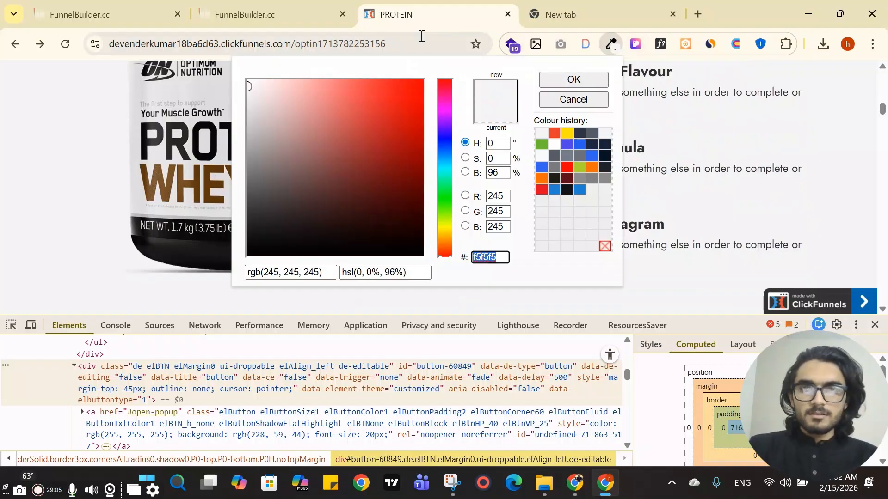
# In the funnel builder, add a new full-width section directly below the hero section
pyautogui.click(245, 14)
pyautogui.scroll(-5, 476, 304)
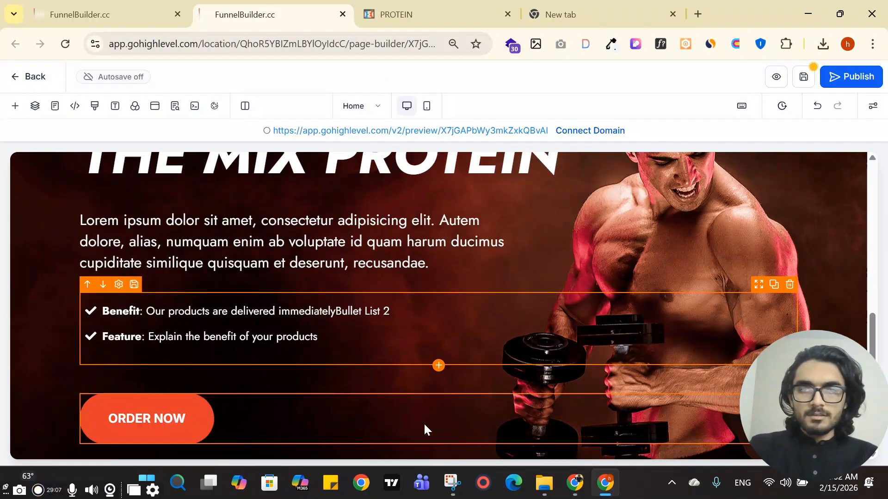
pyautogui.click(442, 456)
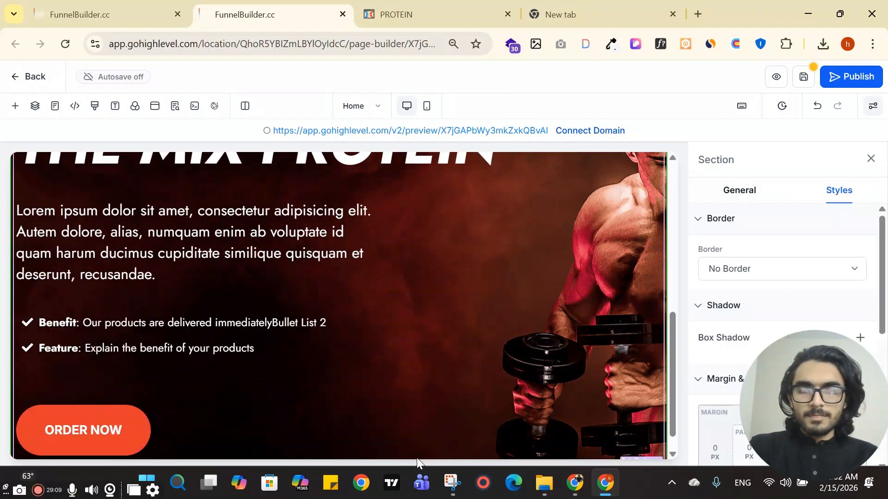
pyautogui.click(338, 456)
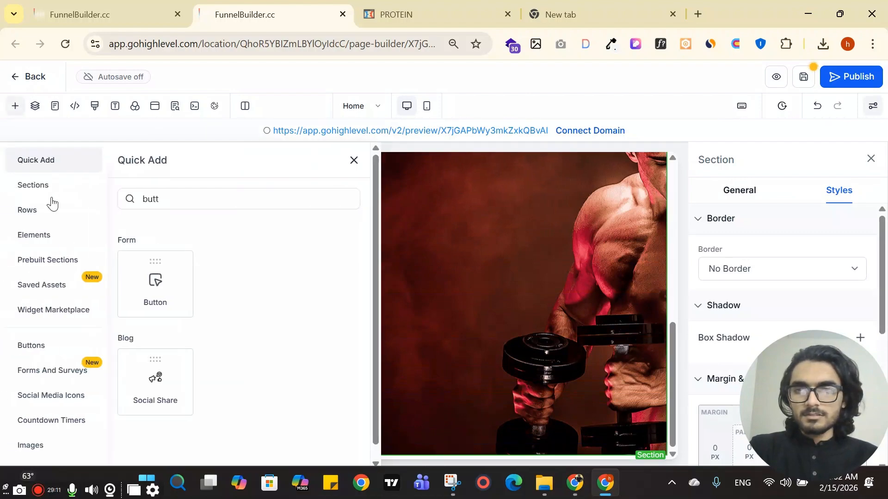
pyautogui.click(49, 192)
pyautogui.click(149, 228)
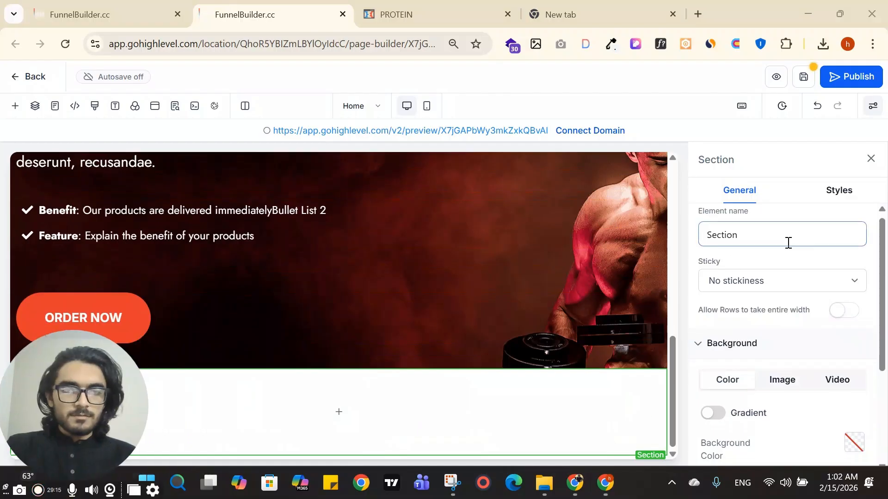
# Set the new section's background to a new custom colour with the sampled hex value F5F5F5
pyautogui.scroll(-3, 815, 303)
pyautogui.hotkey('ctrl', '-')
pyautogui.click(856, 307)
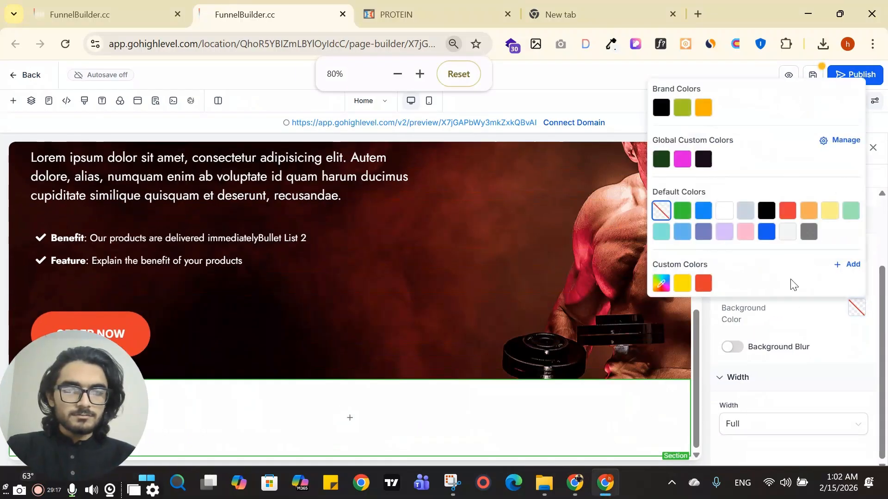
pyautogui.click(850, 265)
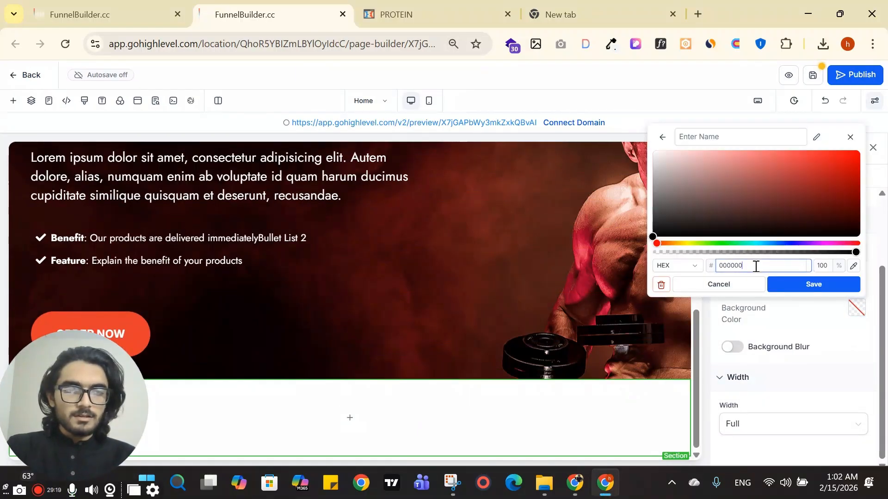
pyautogui.click(780, 280)
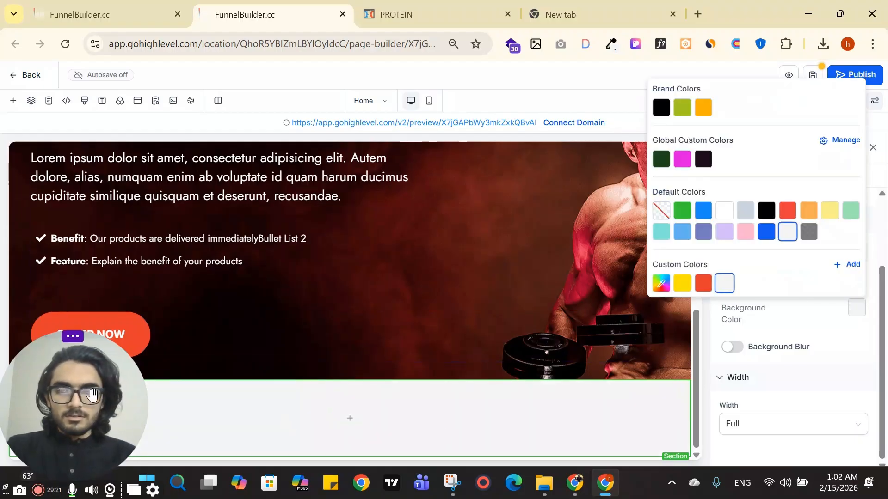
# On the PROTEIN reference page, examine the layout and columns of the About Supplement section
pyautogui.click(417, 15)
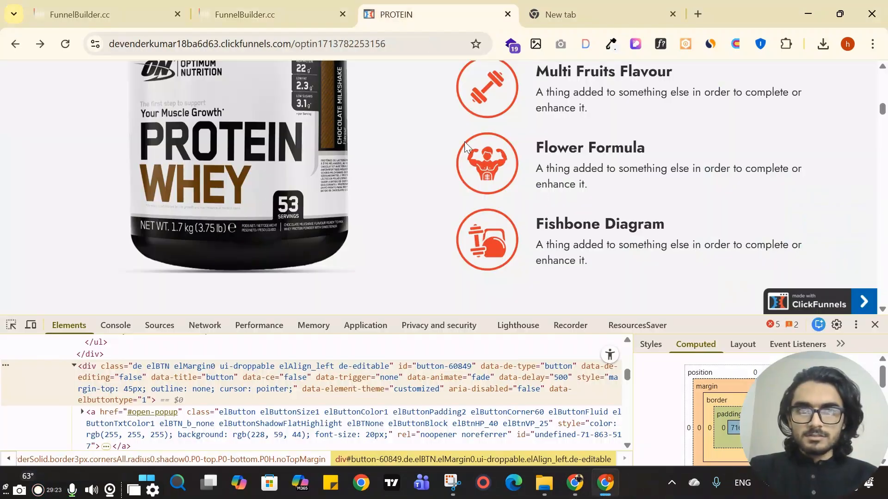
pyautogui.scroll(4, 542, 196)
pyautogui.scroll(-2, 437, 181)
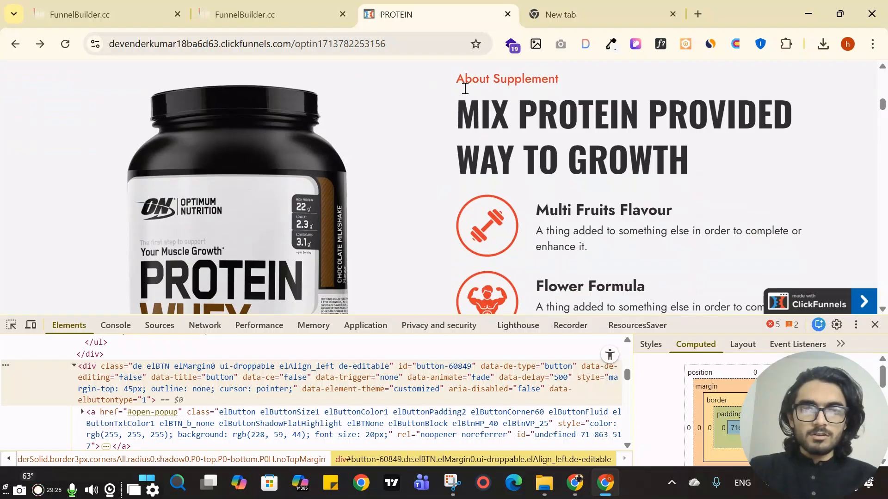
pyautogui.scroll(-5, 473, 194)
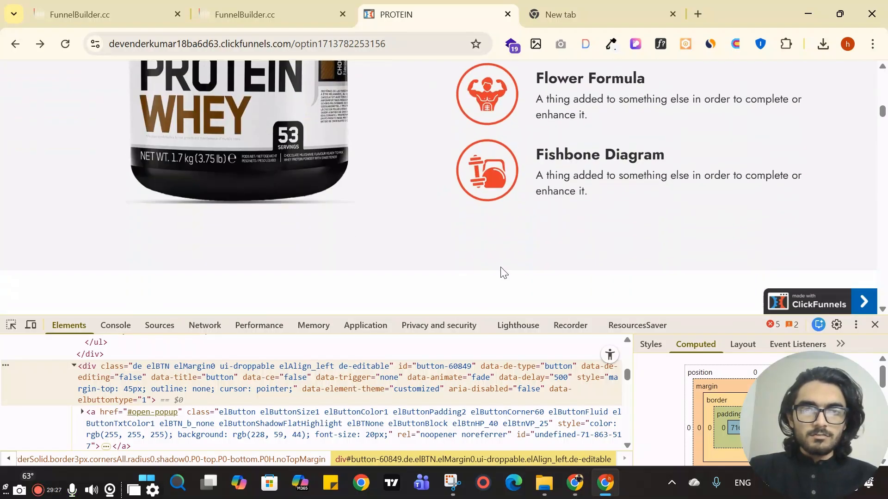
pyautogui.scroll(5, 365, 223)
pyautogui.scroll(2, 182, 121)
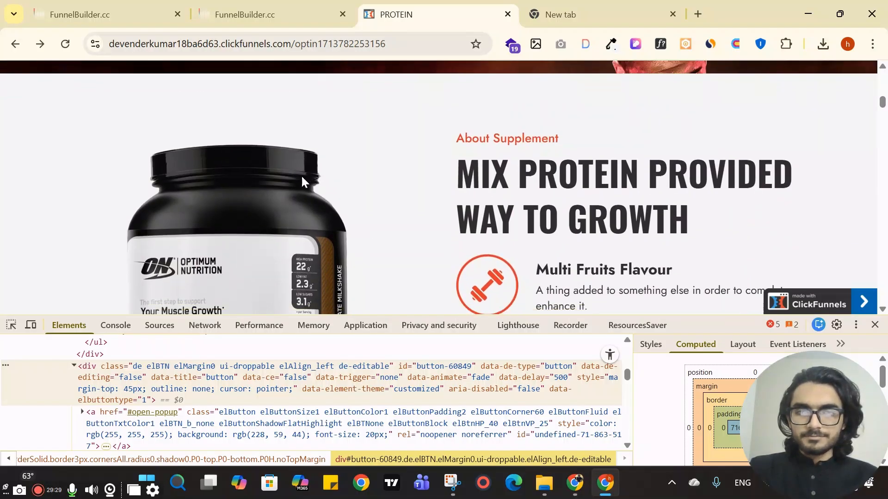
pyautogui.scroll(-3, 324, 208)
# In the funnel builder, add a two-column row to the new section and search the available elements for "im"
pyautogui.click(245, 14)
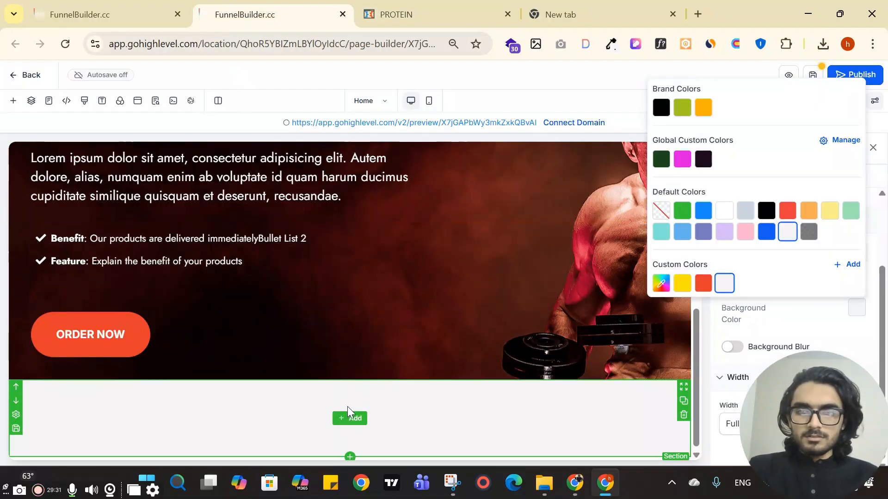
pyautogui.click(350, 418)
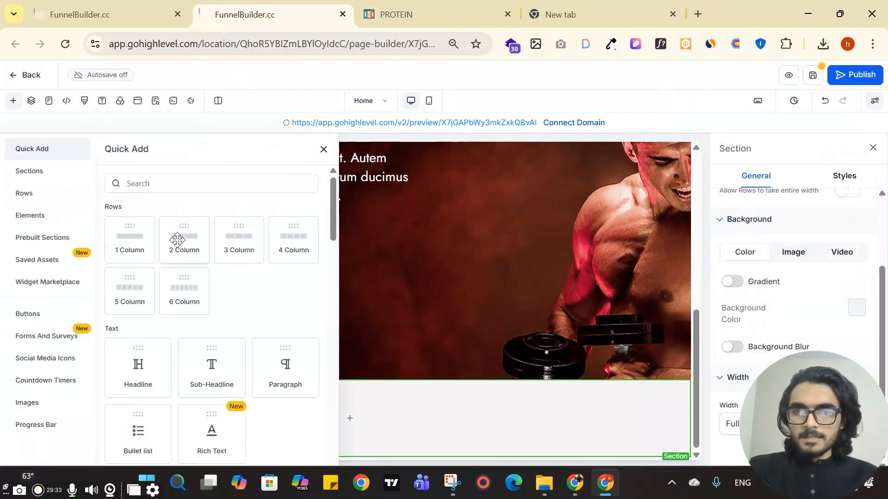
pyautogui.moveTo(177, 240); pyautogui.dragTo(187, 434)
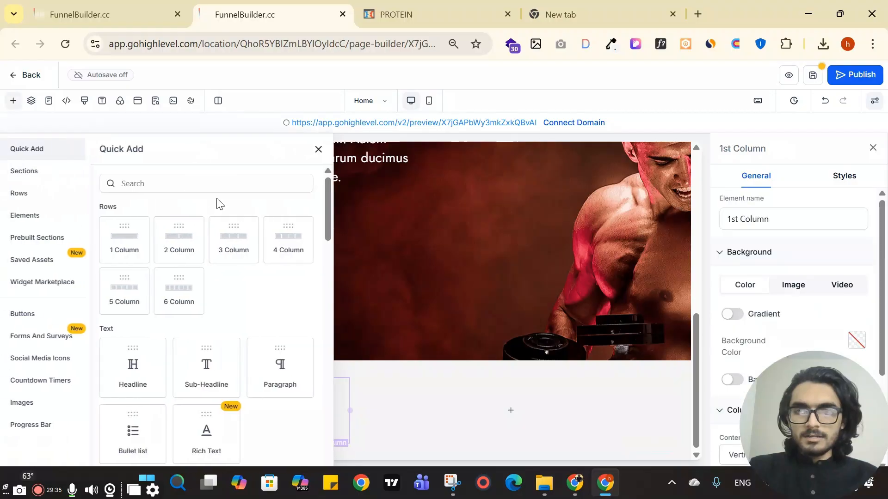
pyautogui.write('im')
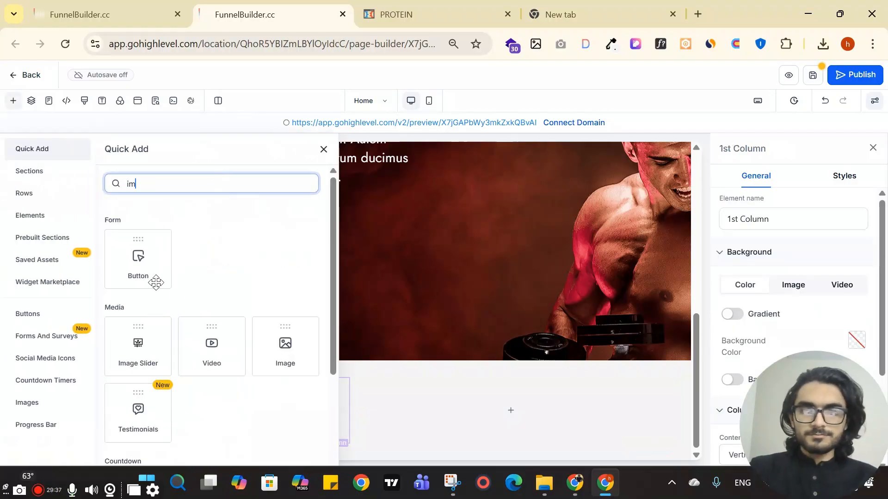
pyautogui.moveTo(137, 259); pyautogui.dragTo(244, 390)
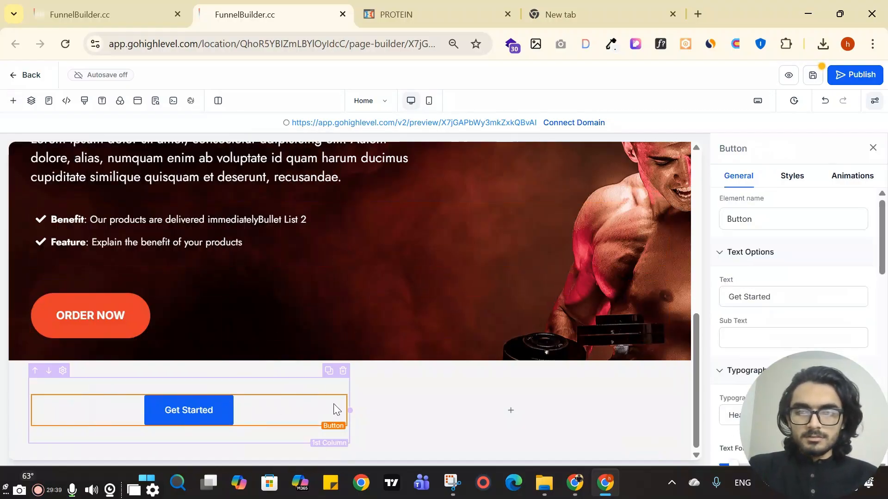
pyautogui.click(341, 389)
pyautogui.click(203, 413)
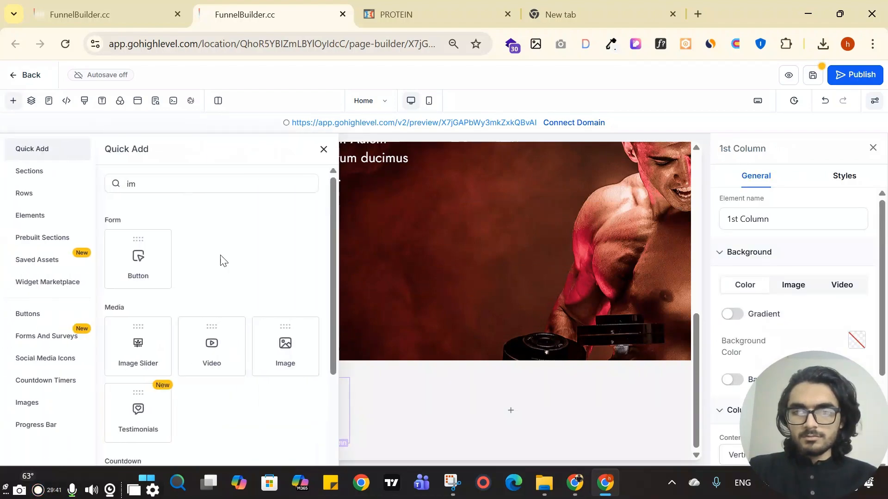
# Place an Image element in the row's first column and upload the protein jar picture 4.png to its media storage
pyautogui.moveTo(295, 342); pyautogui.dragTo(302, 420)
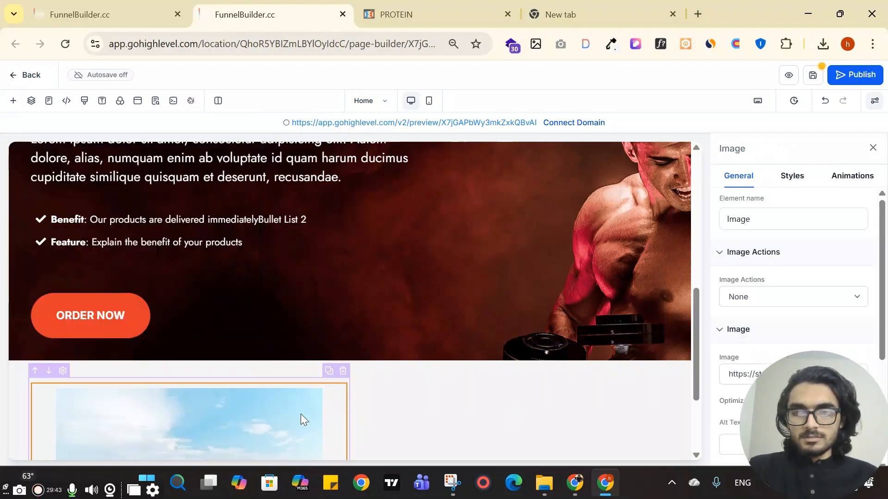
pyautogui.scroll(-4, 721, 269)
pyautogui.click(850, 200)
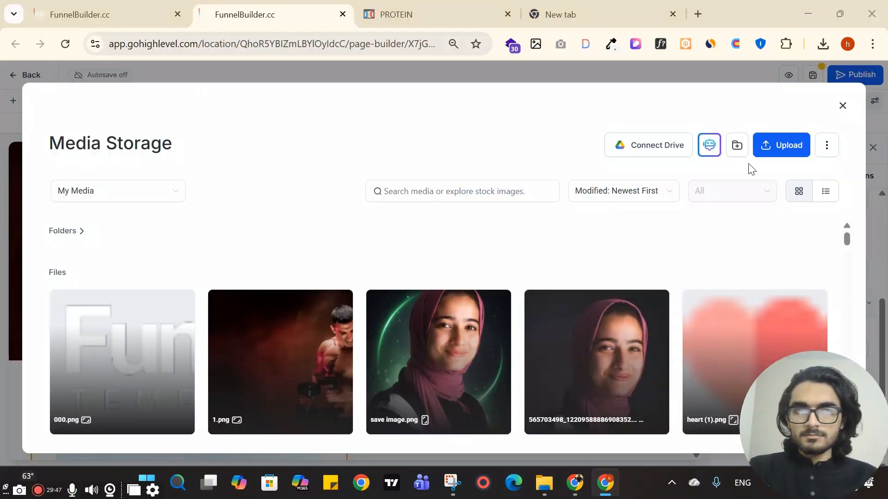
pyautogui.click(781, 145)
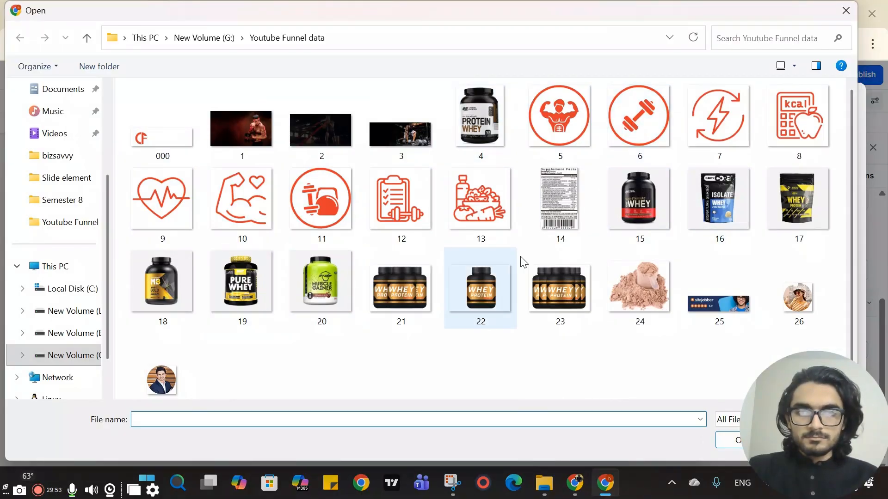
pyautogui.click(479, 124)
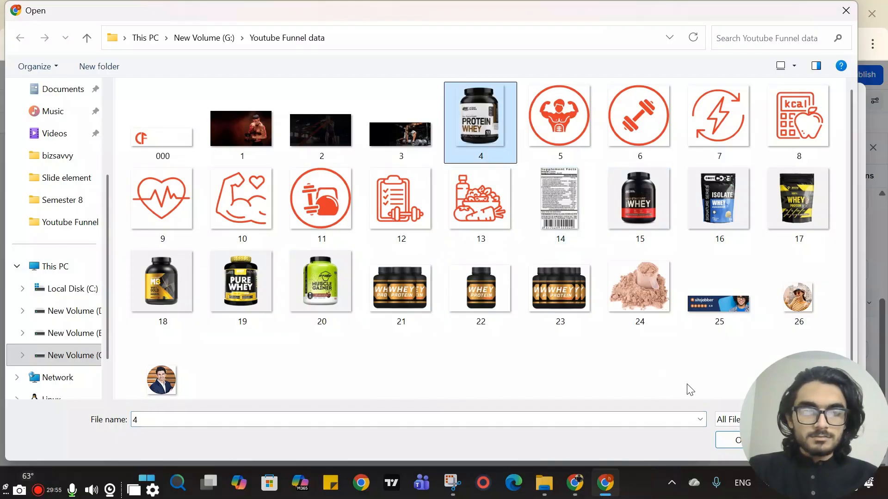
pyautogui.click(725, 437)
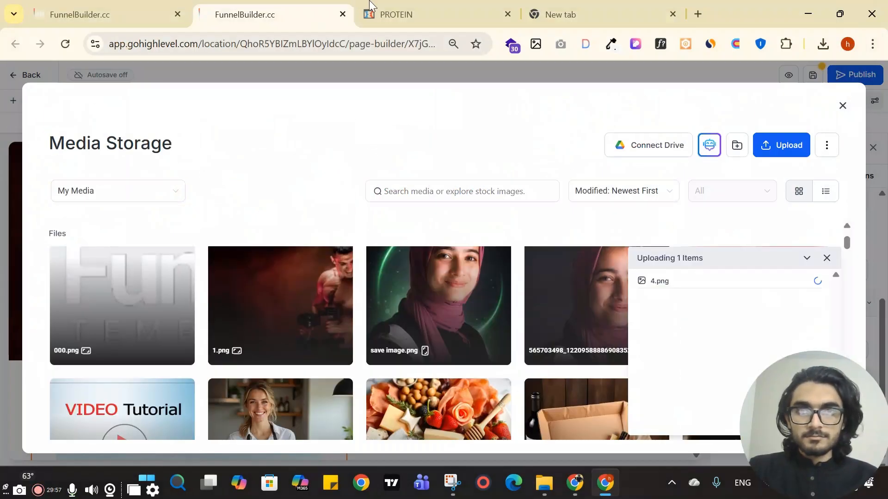
# Switch to the PROTEIN reference page and check the product image in the About Supplement section
pyautogui.click(485, 14)
pyautogui.scroll(2, 314, 194)
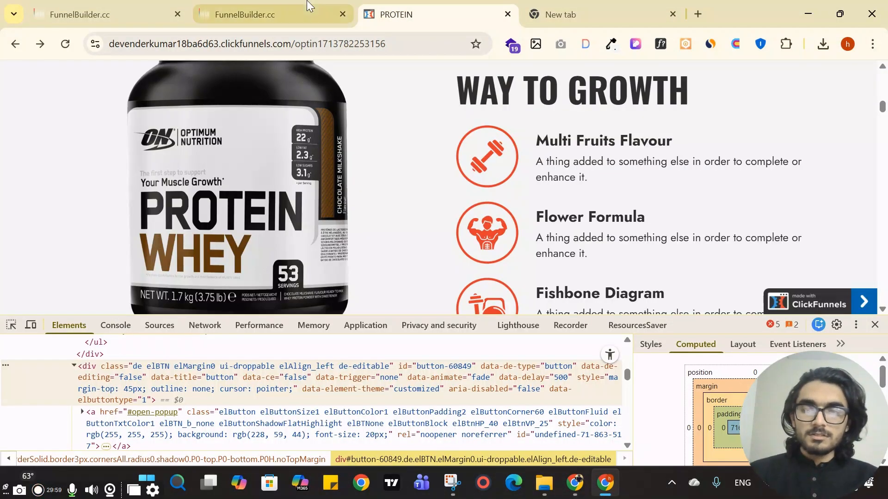
# Return to the funnel builder and insert the uploaded 4.png from media storage into the first column's Image element
pyautogui.click(249, 15)
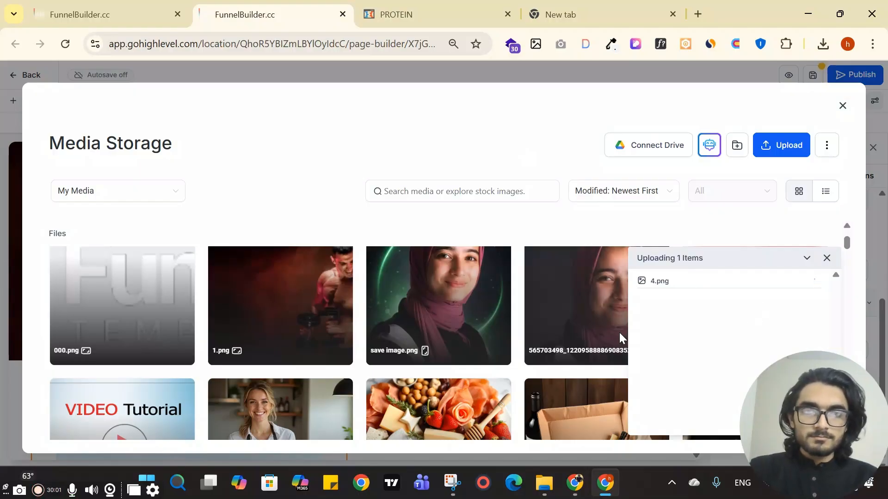
pyautogui.scroll(-3, 619, 339)
pyautogui.scroll(4, 457, 341)
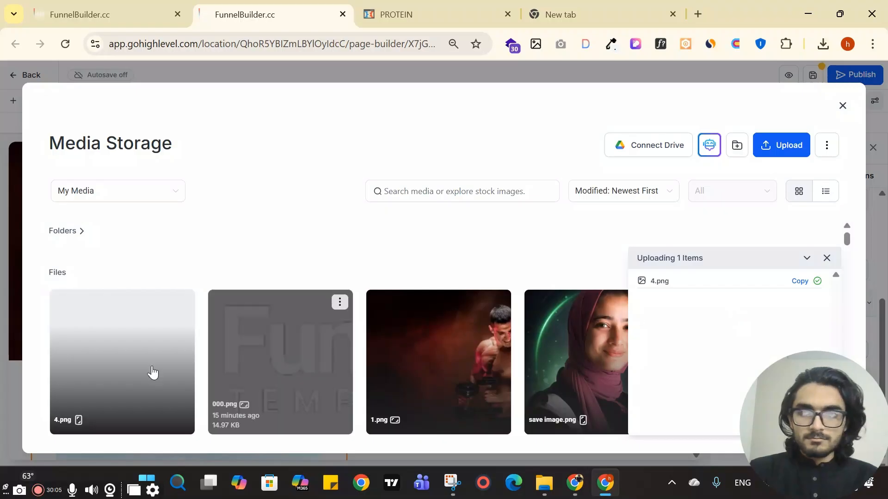
pyautogui.click(119, 374)
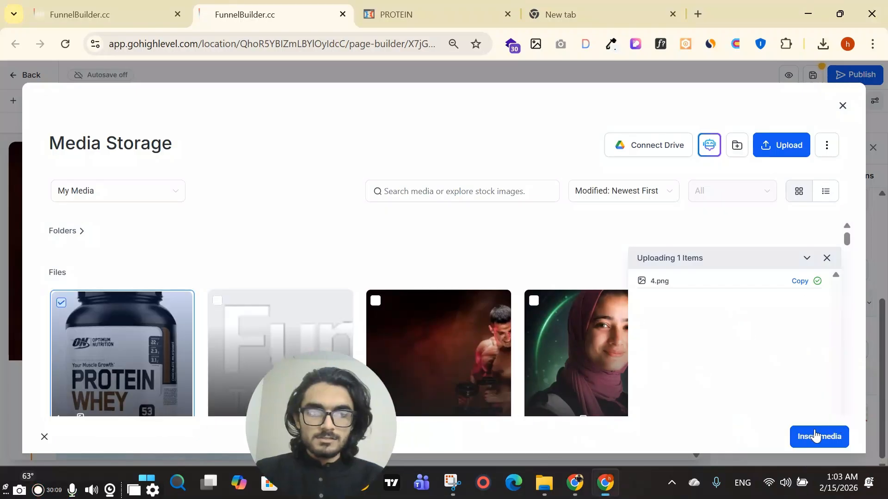
pyautogui.click(815, 436)
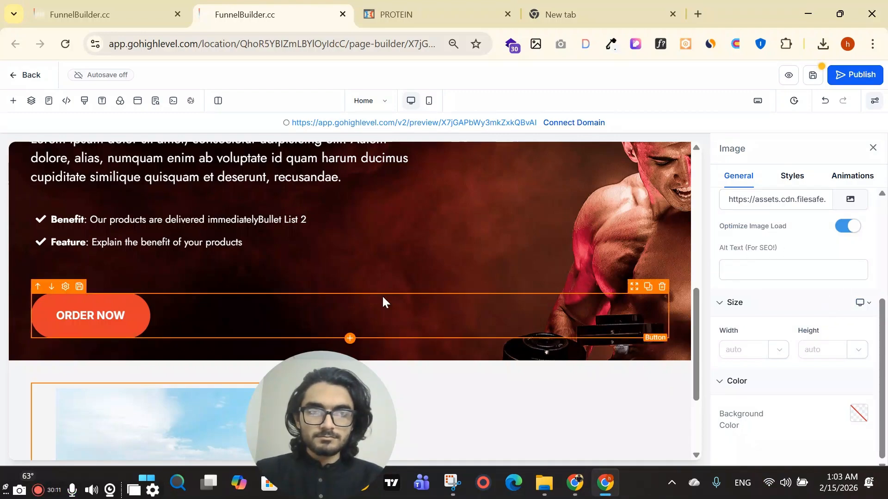
pyautogui.scroll(-5, 382, 301)
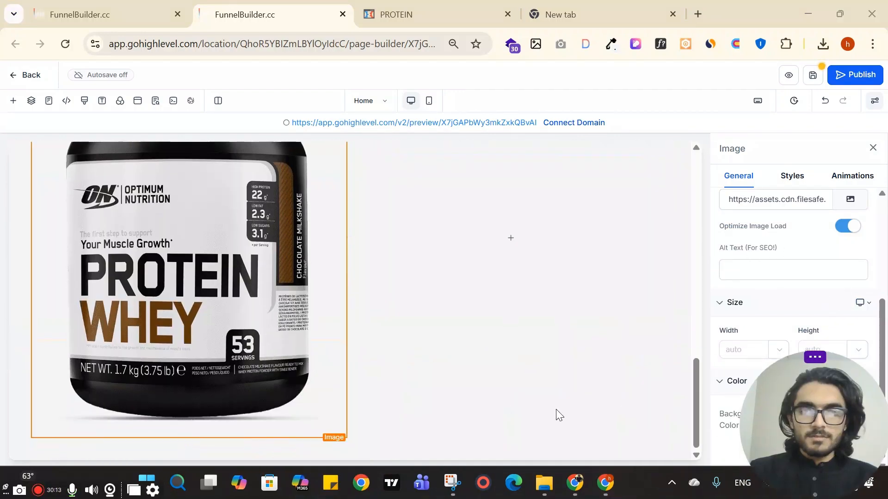
pyautogui.scroll(3, 508, 383)
pyautogui.scroll(-2, 486, 354)
# Inspect the product image's size on the PROTEIN reference page and set the builder image's width to 400 px
pyautogui.click(376, 6)
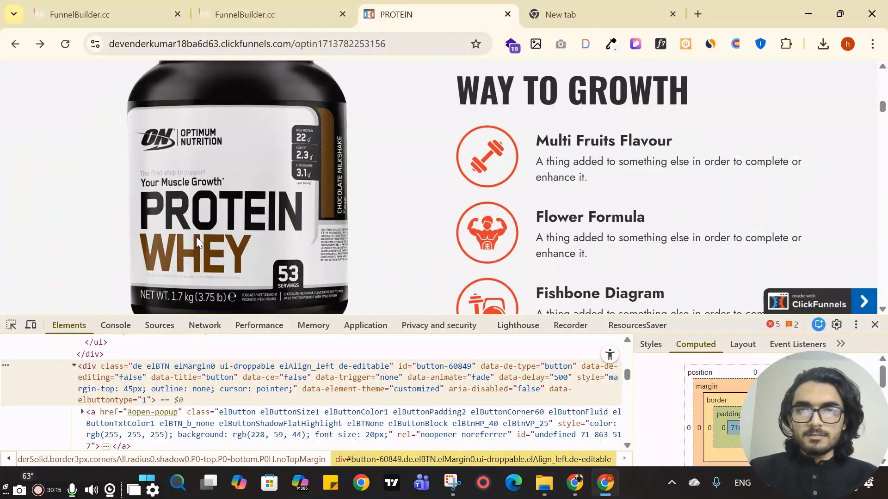
pyautogui.click(11, 325)
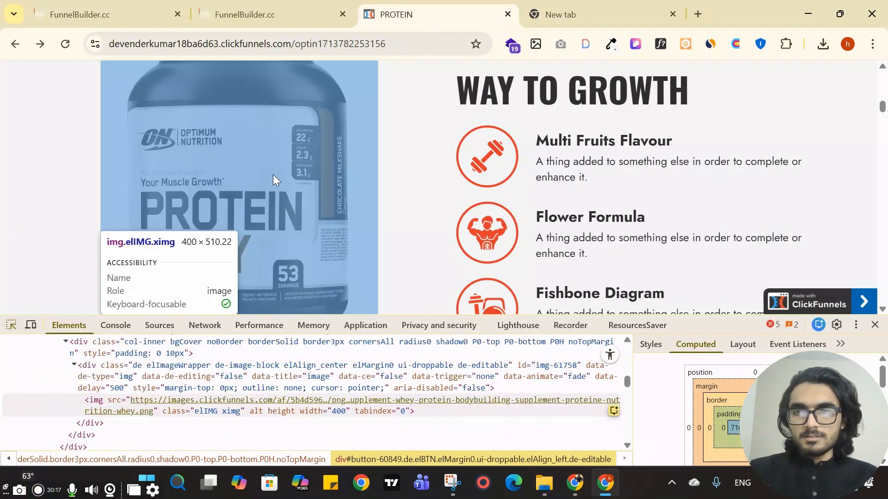
pyautogui.click(272, 6)
pyautogui.moveTo(838, 414); pyautogui.dragTo(401, 408)
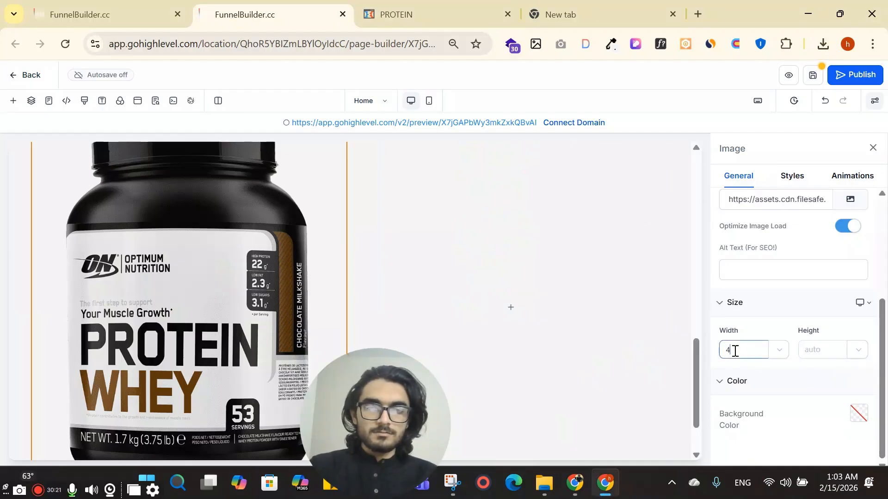
pyautogui.press('Return')
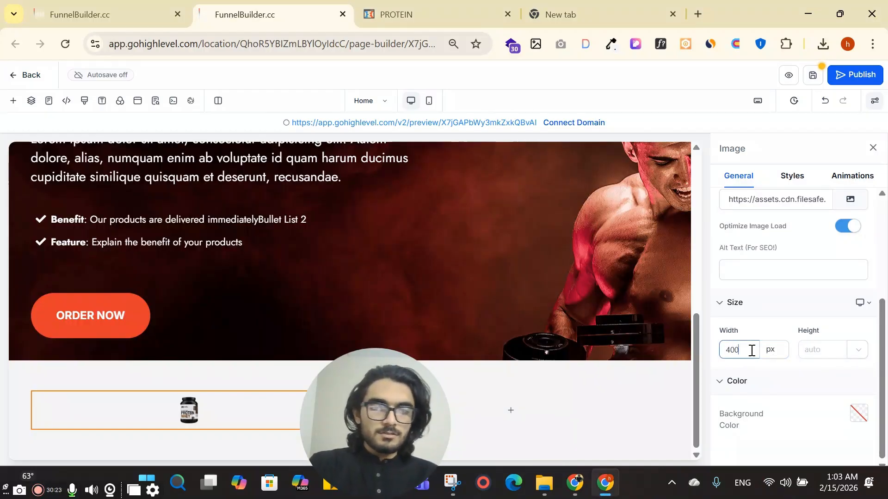
pyautogui.press('Return')
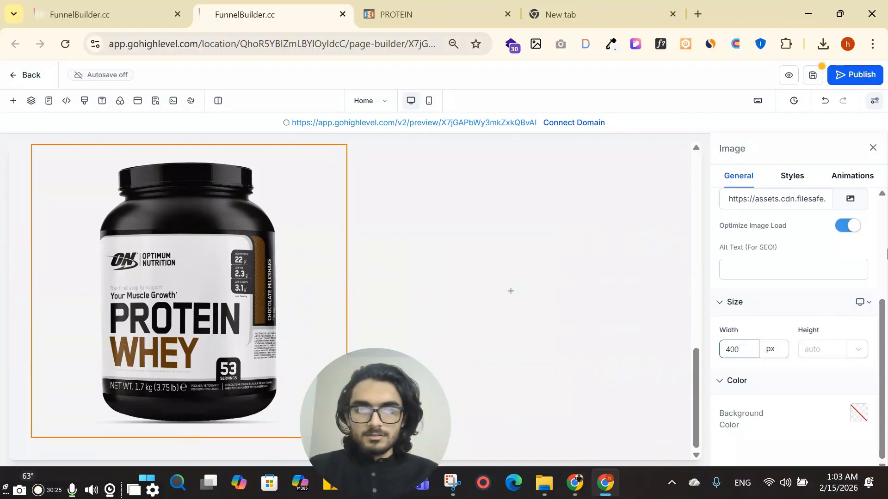
pyautogui.scroll(3, 582, 282)
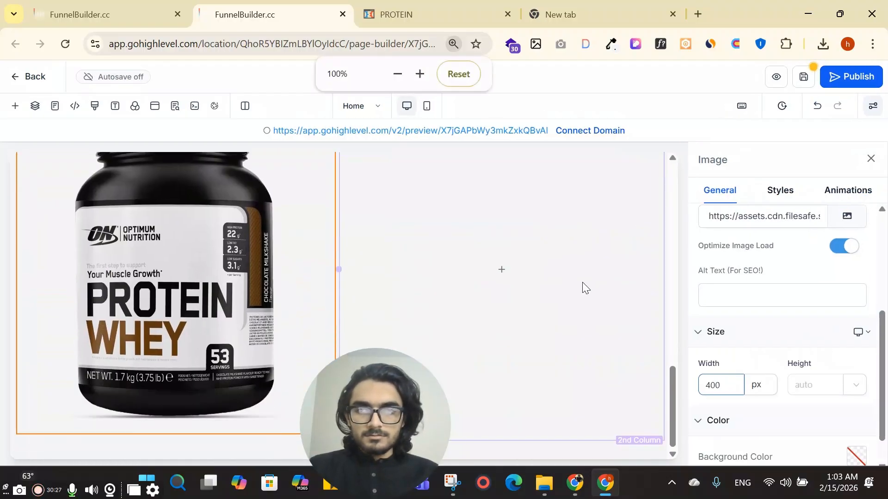
pyautogui.scroll(-1, 581, 282)
pyautogui.scroll(-1, 581, 282)
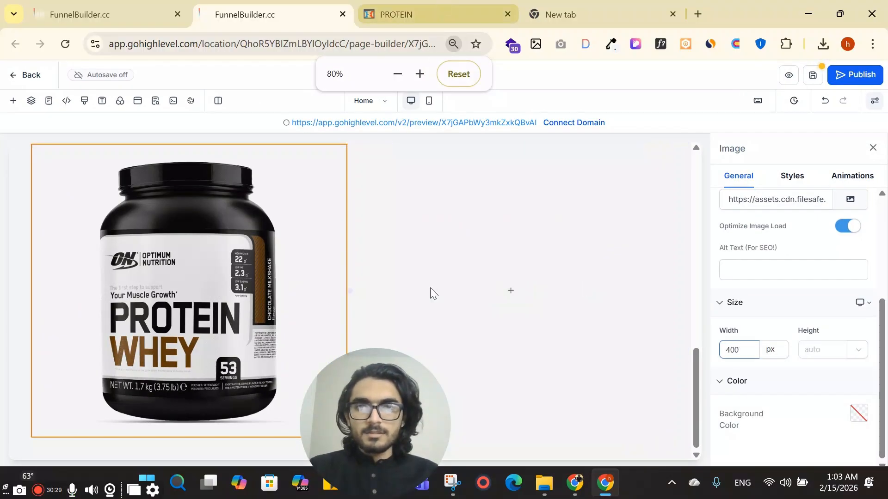
# Inspect the reference's About Supplement headline and place a copy of the hero's "Increased Energy With Company Name" headline in the builder row's second column
pyautogui.hotkey('ctrl', 'Tab')
pyautogui.scroll(3, 469, 222)
pyautogui.scroll(-2, 469, 222)
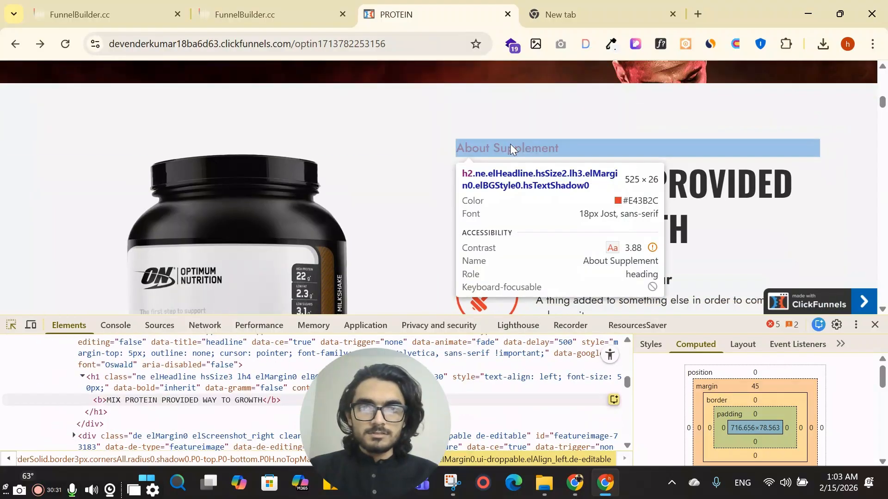
pyautogui.click(37, 361)
pyautogui.click(278, 9)
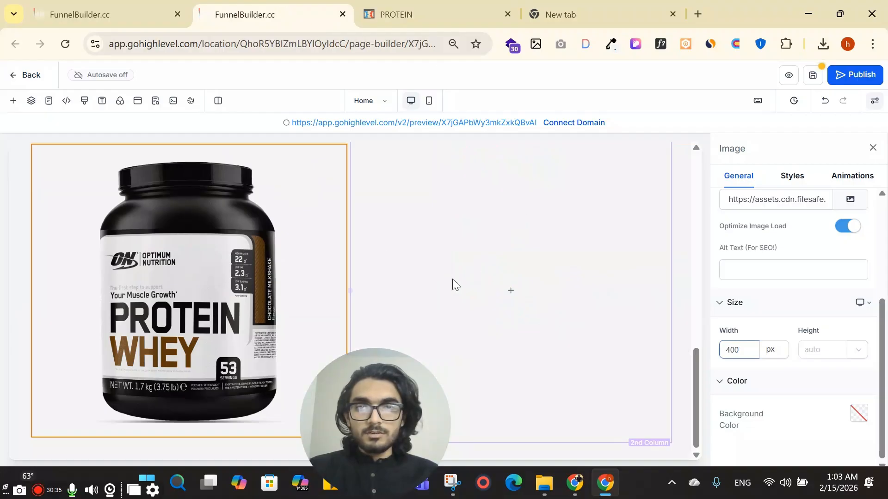
pyautogui.scroll(5, 255, 203)
pyautogui.scroll(-2, 222, 231)
pyautogui.scroll(2, 198, 232)
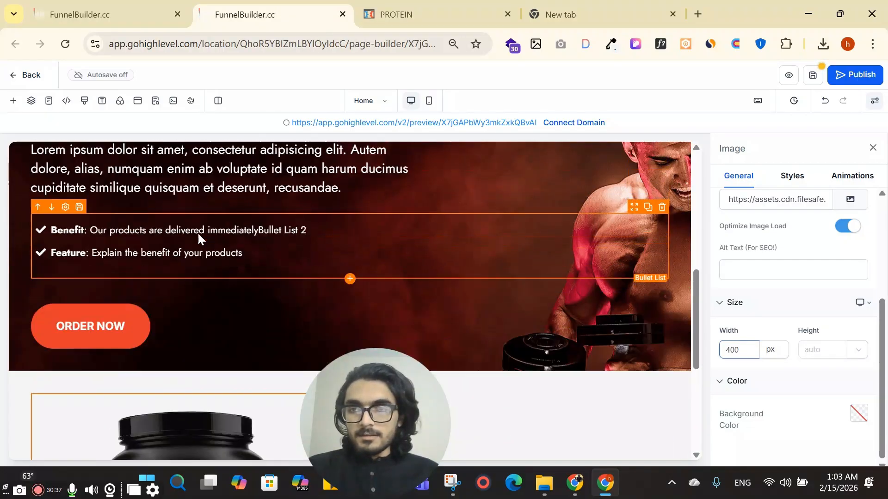
pyautogui.scroll(5, 453, 235)
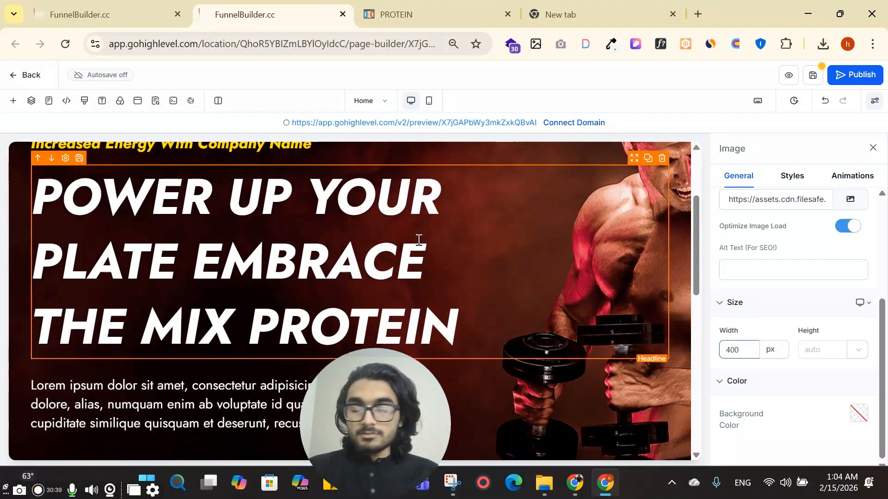
pyautogui.scroll(-4, 418, 239)
pyautogui.scroll(7, 300, 253)
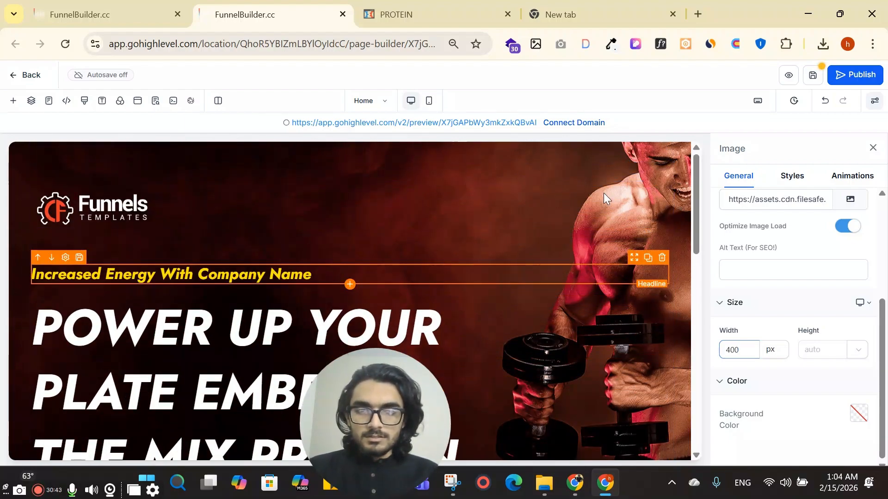
pyautogui.scroll(-2, 604, 194)
pyautogui.moveTo(629, 162); pyautogui.dragTo(565, 268)
pyautogui.moveTo(610, 248); pyautogui.dragTo(609, 252)
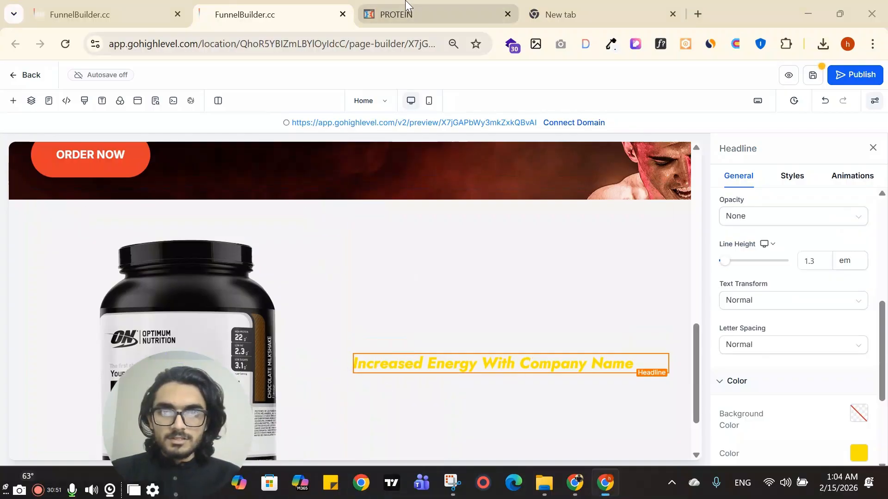
# Check the About Supplement headline's colour on the PROTEIN page, recolour the copied headline with the custom orange-red and remove its italics
pyautogui.click(402, 15)
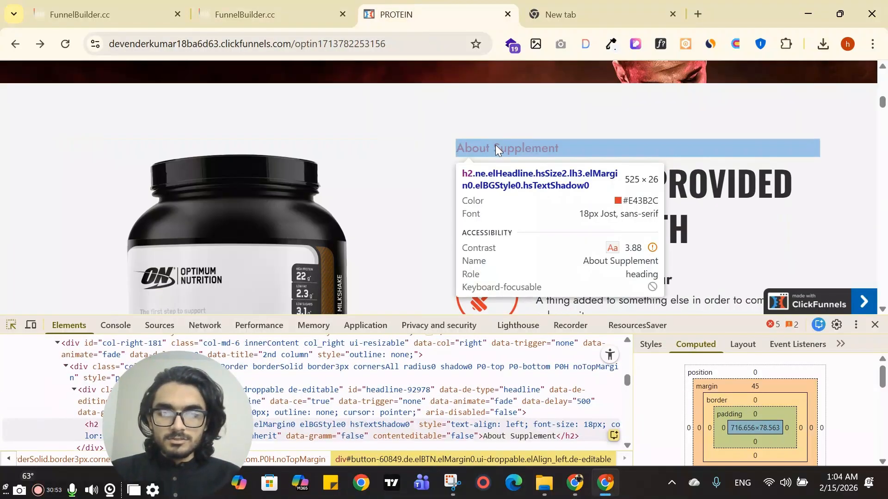
pyautogui.click(495, 145)
pyautogui.scroll(-5, 786, 416)
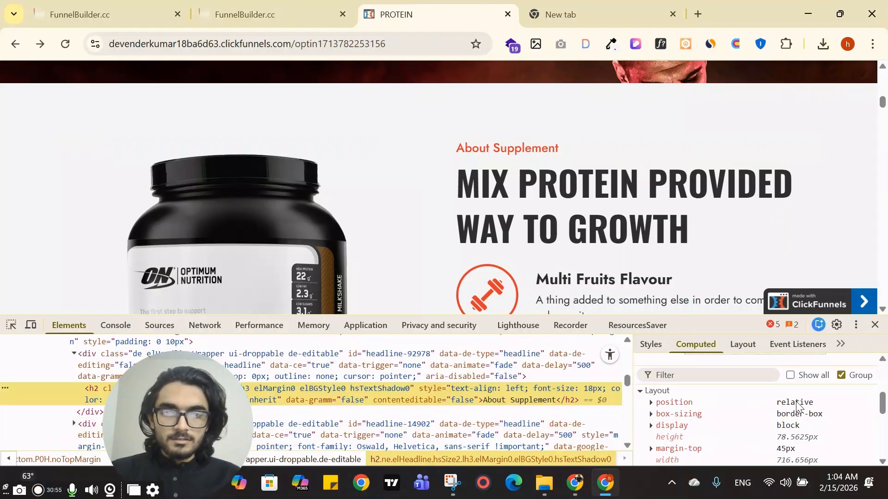
pyautogui.scroll(-3, 786, 416)
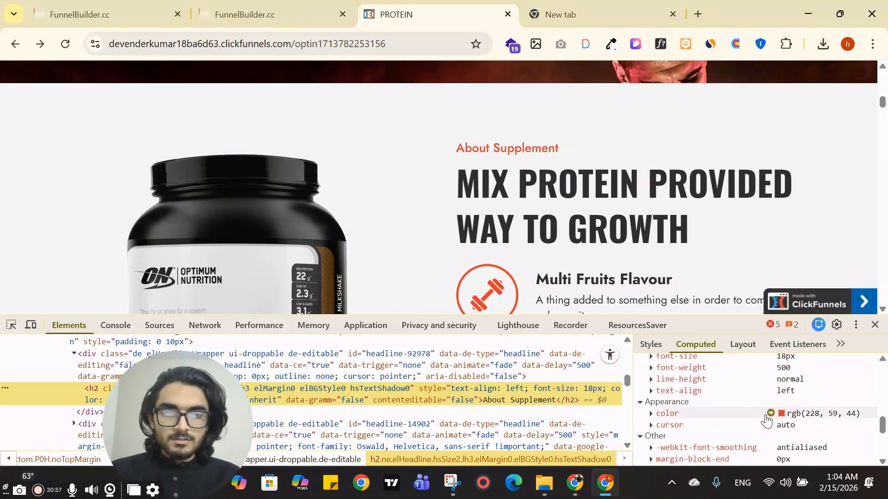
pyautogui.click(770, 413)
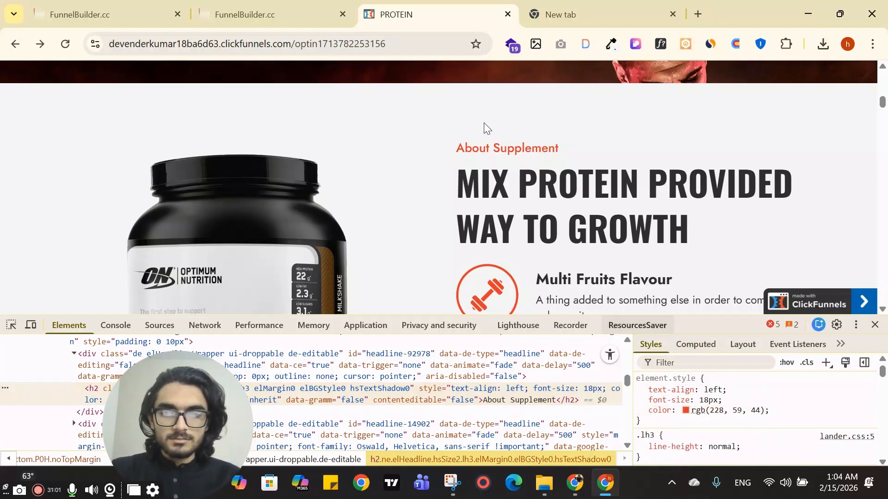
pyautogui.click(257, 15)
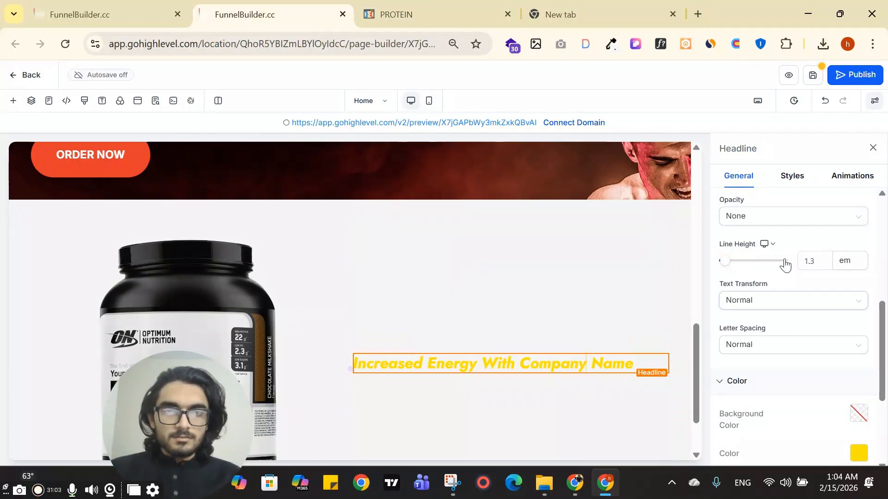
pyautogui.scroll(-3, 835, 280)
pyautogui.click(853, 296)
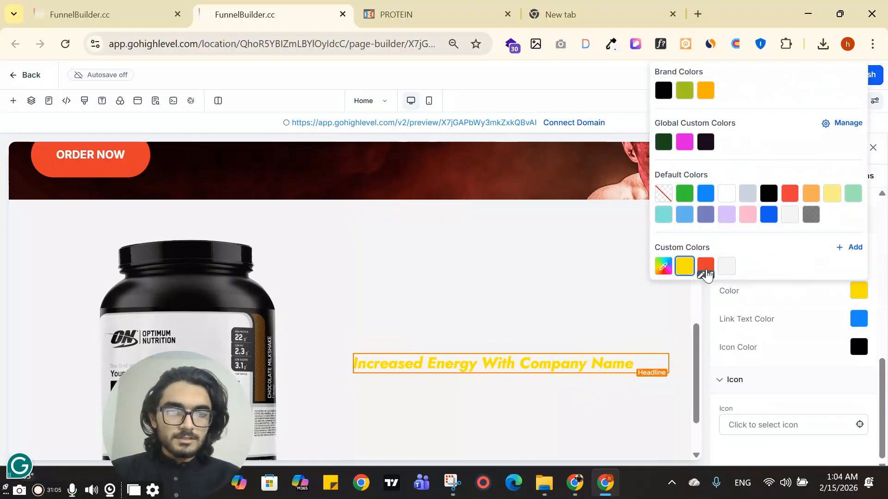
pyautogui.click(706, 267)
pyautogui.click(509, 367)
pyautogui.doubleClick(584, 362)
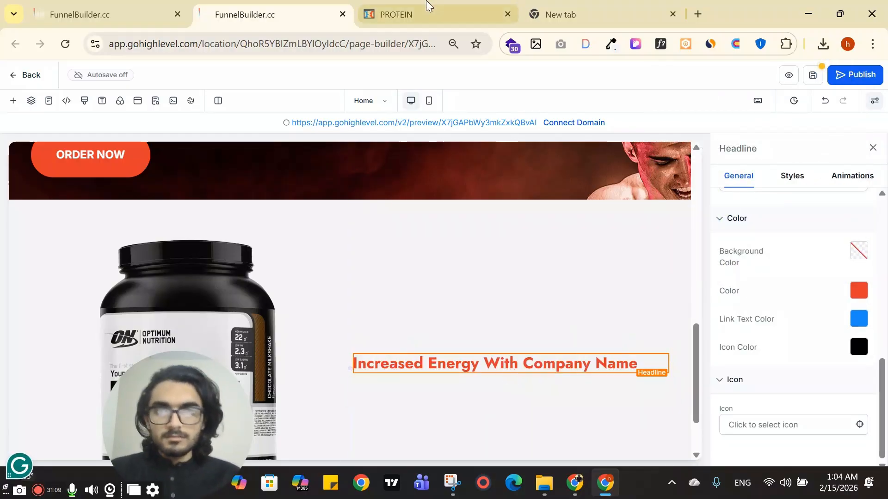
# Copy the "About Supplement" text from the PROTEIN page and replace the second-column headline's wording with it as plain text
pyautogui.click(423, 13)
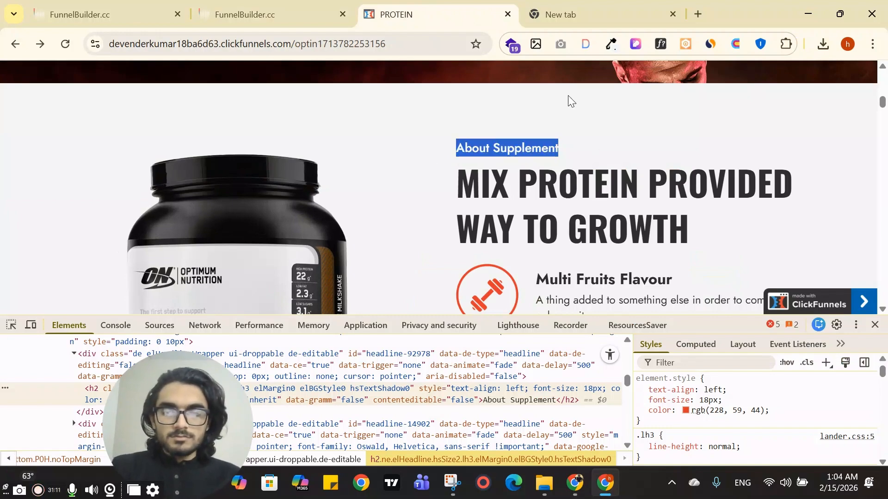
pyautogui.click(536, 14)
pyautogui.write('About Supplement')
pyautogui.hotkey('ctrl', 'a')
pyautogui.press('BackSpace')
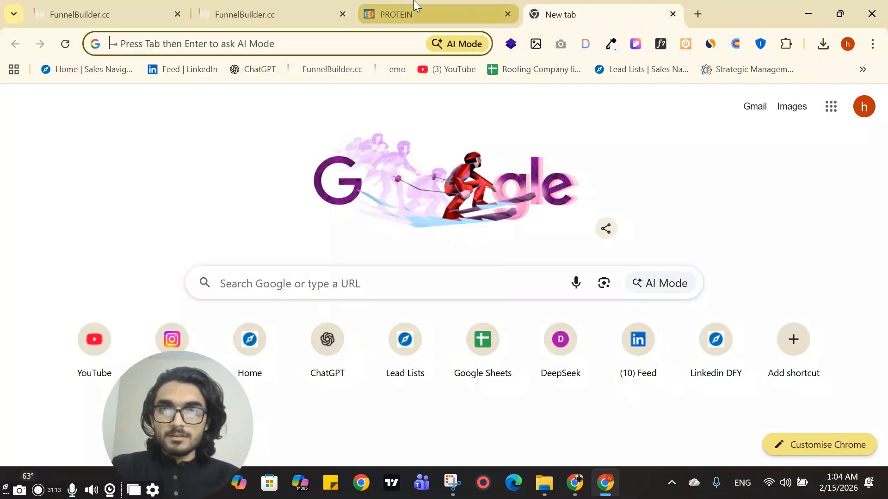
pyautogui.click(273, 14)
pyautogui.click(572, 363)
pyautogui.doubleClick(571, 363)
pyautogui.write('About Supplement')
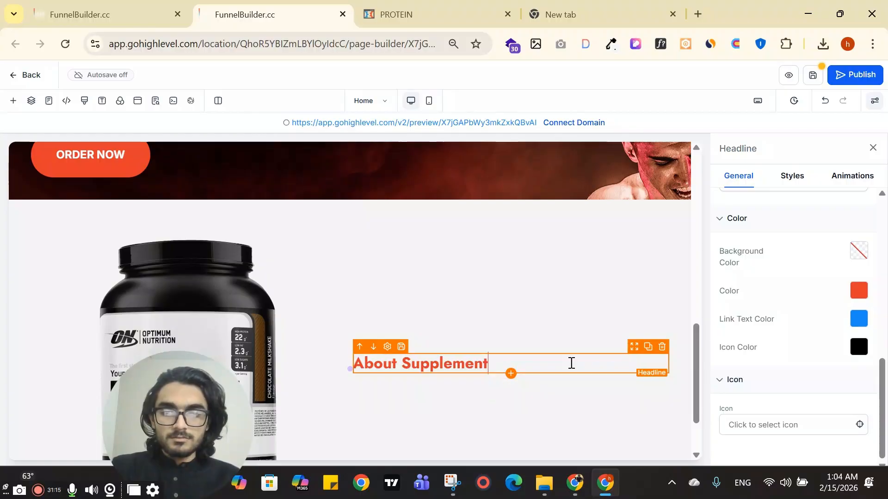
# Check the reference headline's computed font properties and set the builder's About Supplement headline to a font size of 18 px
pyautogui.click(446, 17)
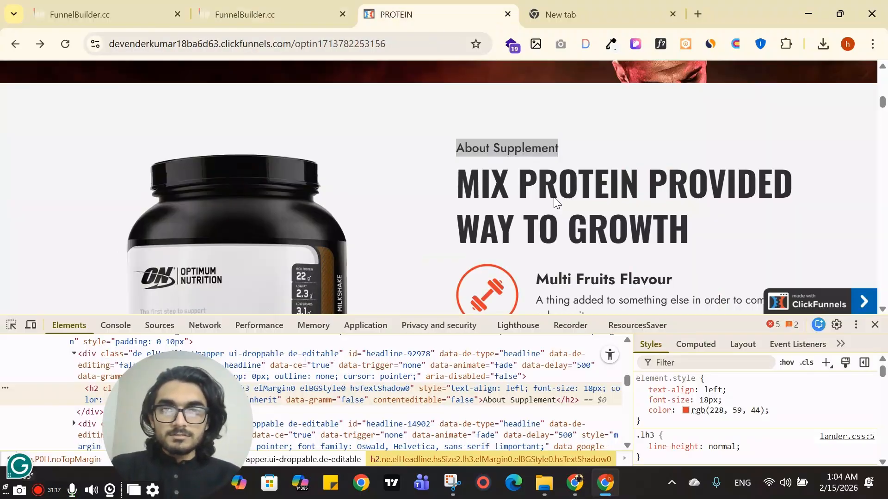
pyautogui.click(694, 344)
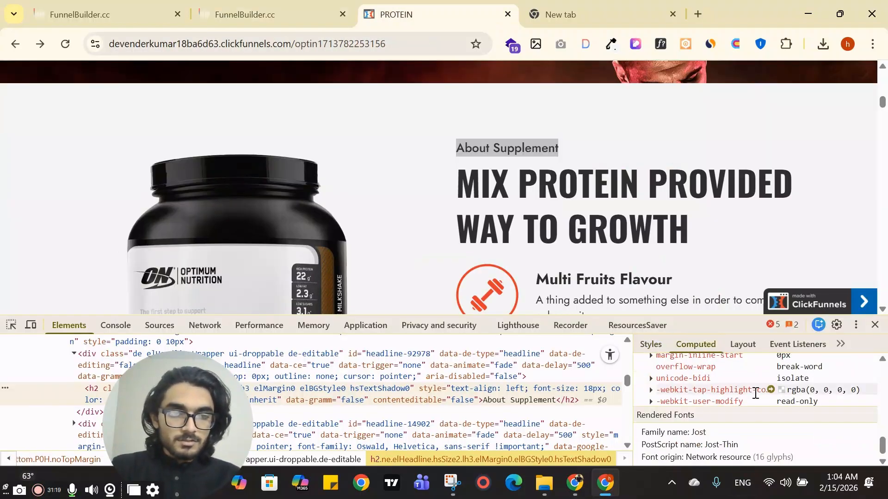
pyautogui.scroll(5, 767, 416)
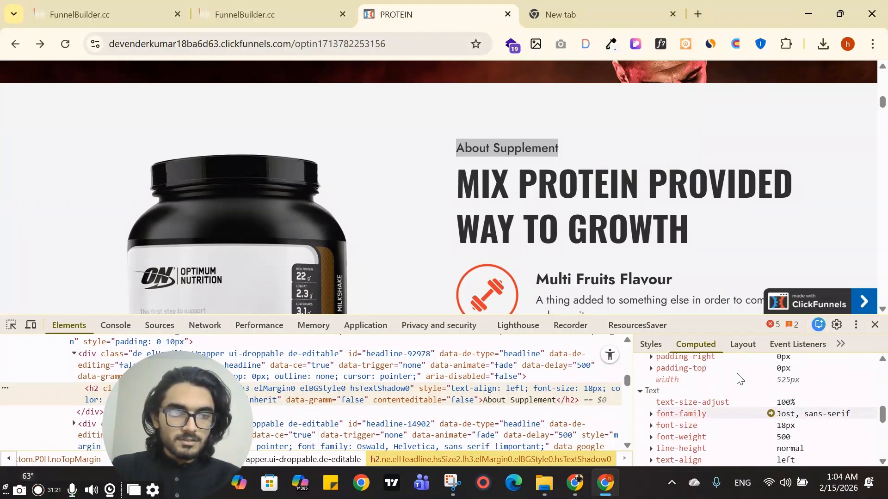
pyautogui.click(273, 14)
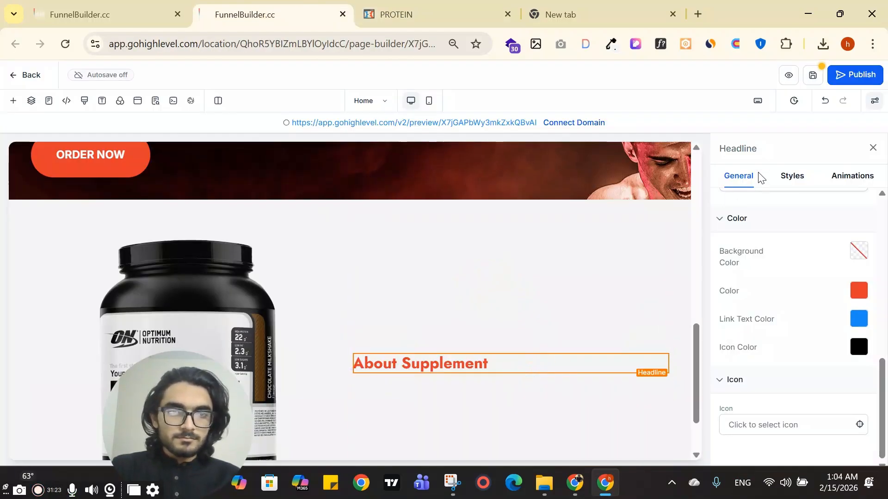
pyautogui.scroll(5, 832, 298)
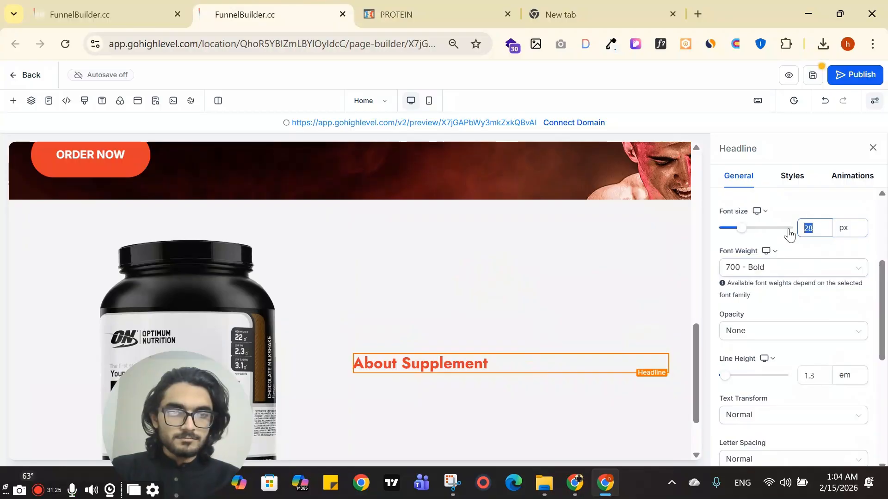
pyautogui.write('18')
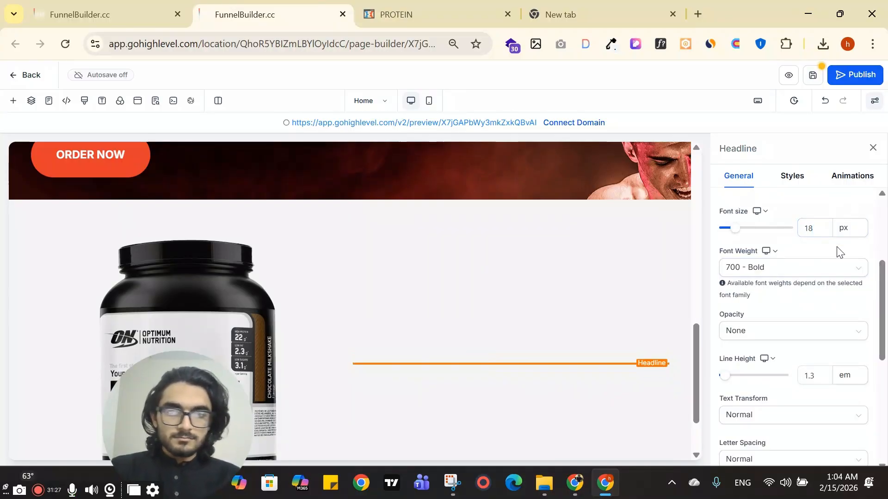
pyautogui.moveTo(463, 366); pyautogui.dragTo(375, 2)
pyautogui.click(393, 14)
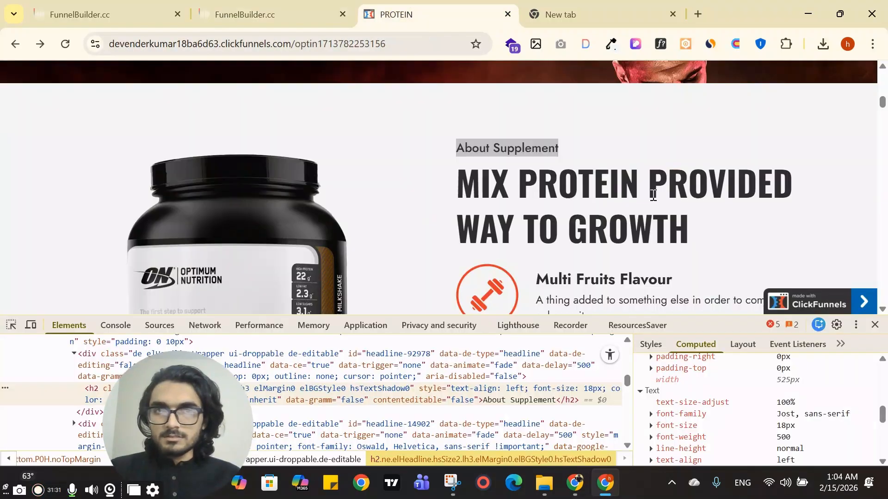
# Copy the "MIX PROTEIN PROVIDED WAY TO GROWTH" headline from the PROTEIN page and strip its formatting in the blank tab
pyautogui.tripleClick(619, 183)
pyautogui.hotkey('ctrl', 'c')
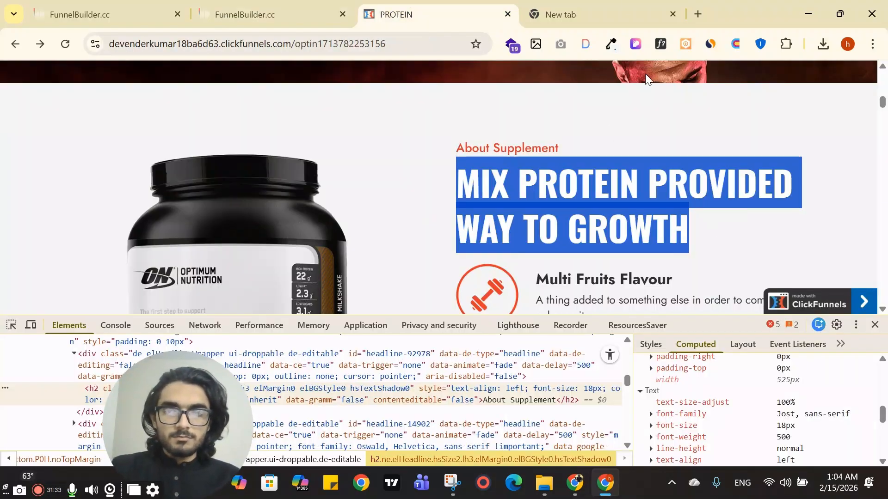
pyautogui.click(617, 15)
pyautogui.hotkey('ctrl', 'v')
pyautogui.hotkey('ctrl', 'a')
pyautogui.hotkey('ctrl', 'x')
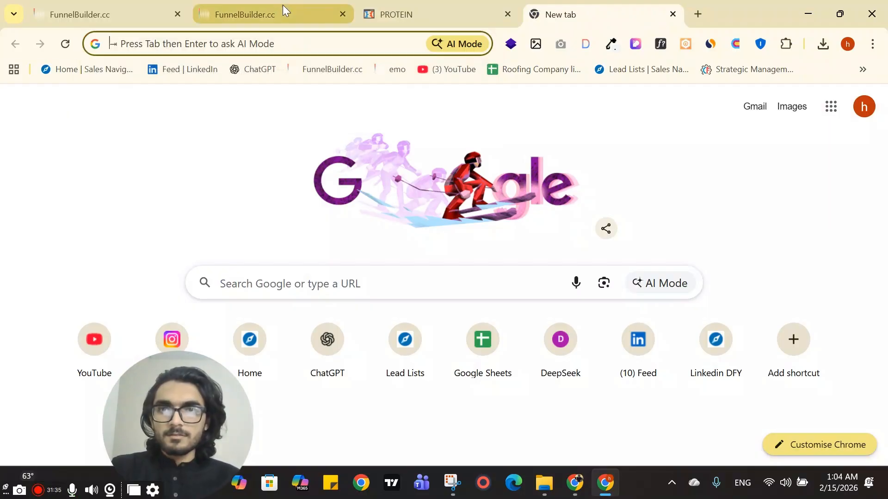
# Duplicate the hero's "POWER UP YOUR PLATE EMBRACE THE MIX PROTEIN" headline and place the copy below the About Supplement headline
pyautogui.click(282, 7)
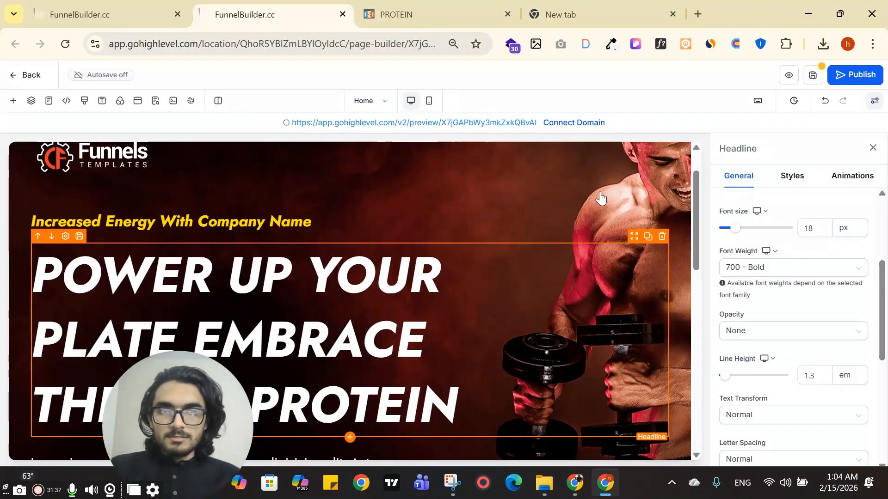
pyautogui.click(647, 237)
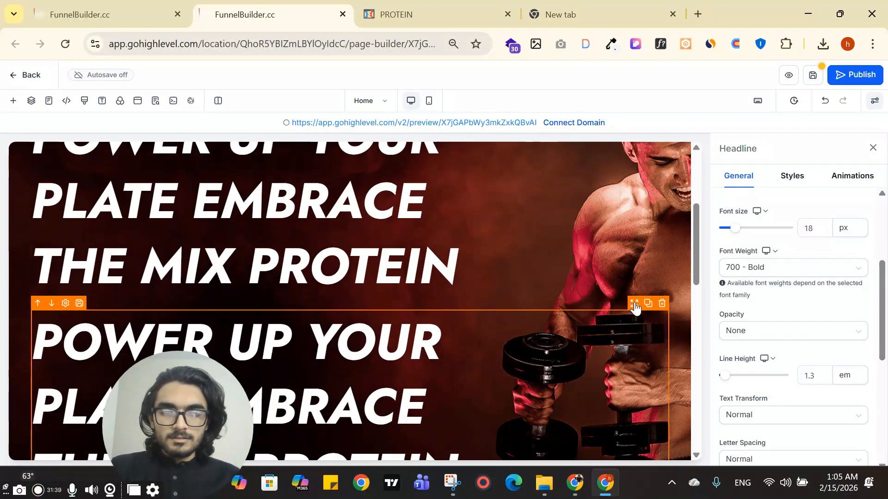
pyautogui.moveTo(635, 306); pyautogui.dragTo(555, 307)
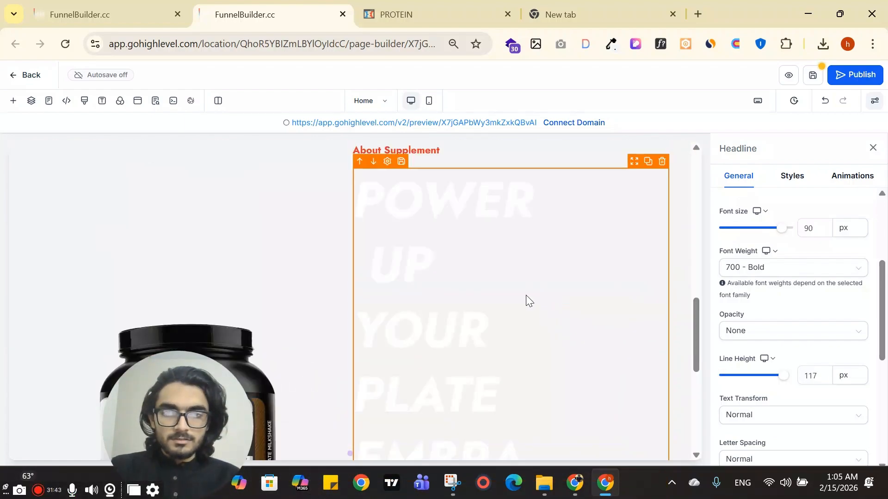
pyautogui.scroll(-3, 526, 295)
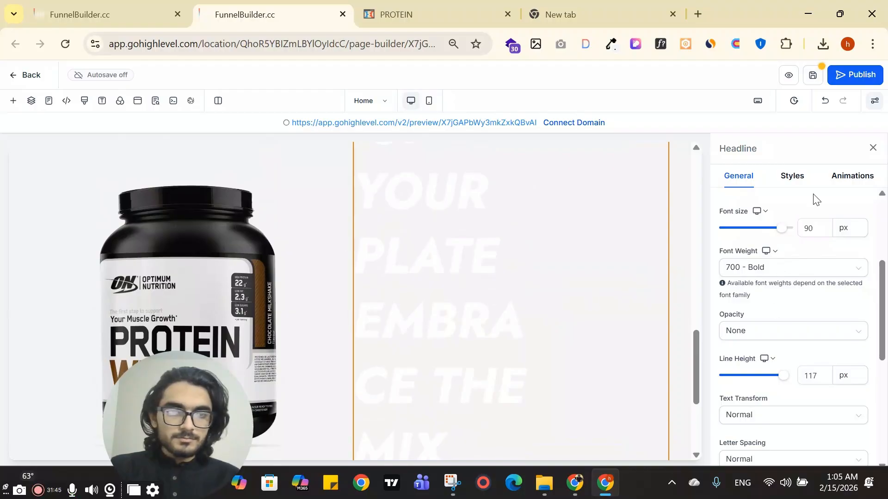
# Set the copied headline's right padding to 0 px
pyautogui.click(793, 176)
pyautogui.scroll(-5, 826, 337)
pyautogui.scroll(2, 839, 328)
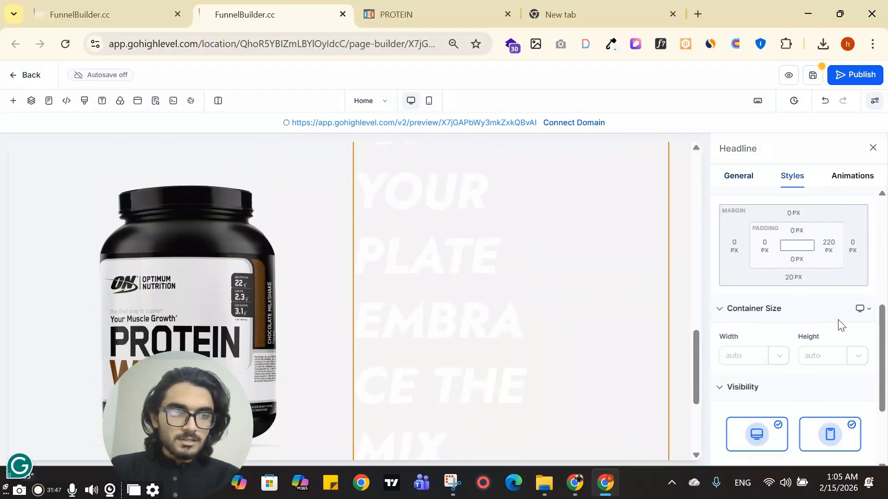
pyautogui.click(827, 252)
pyautogui.click(685, 302)
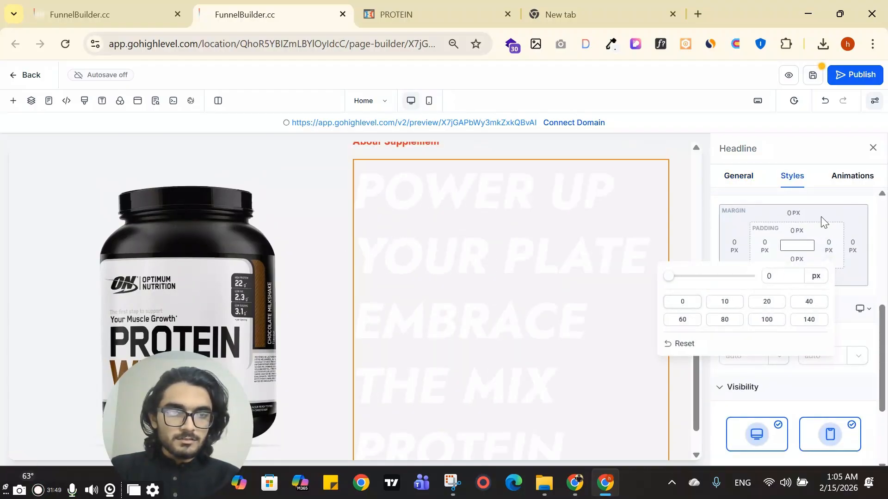
# Change the copied headline's text colour to the default black
pyautogui.click(736, 176)
pyautogui.scroll(-3, 833, 319)
pyautogui.scroll(-3, 846, 305)
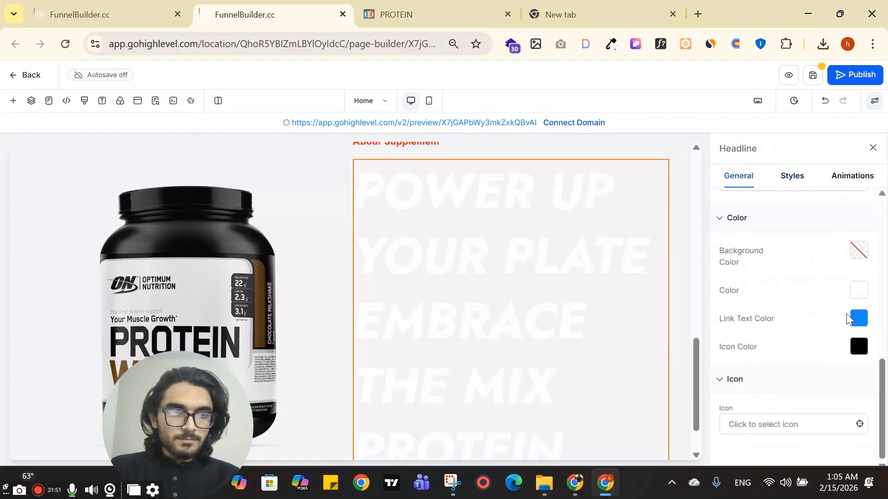
pyautogui.click(858, 291)
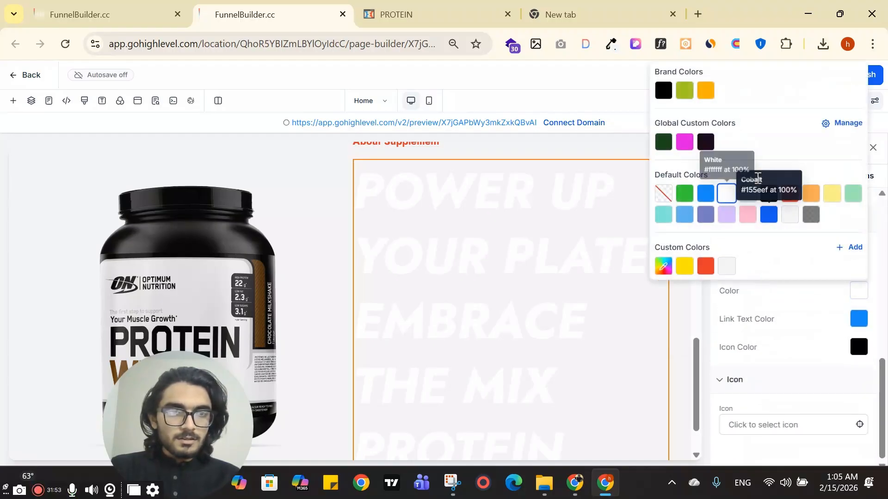
pyautogui.click(769, 194)
# Replace the copied headline's wording with the plain text "MIX PROTEIN PROVIDED WAY TO GROWTH" from the clipboard history
pyautogui.tripleClick(551, 268)
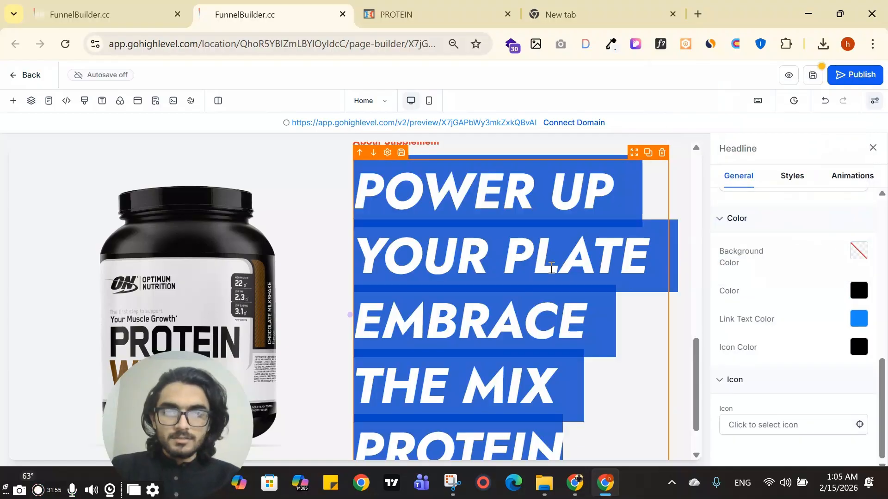
pyautogui.press('Right')
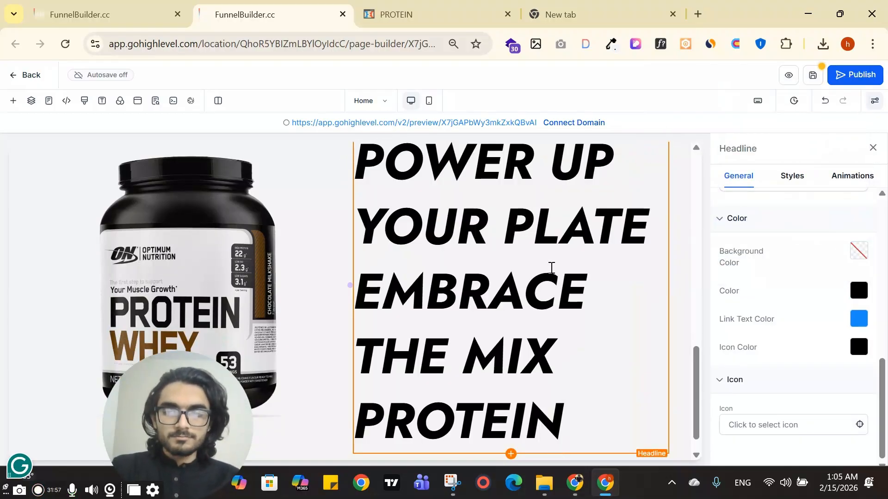
pyautogui.hotkey('ctrl', 'a')
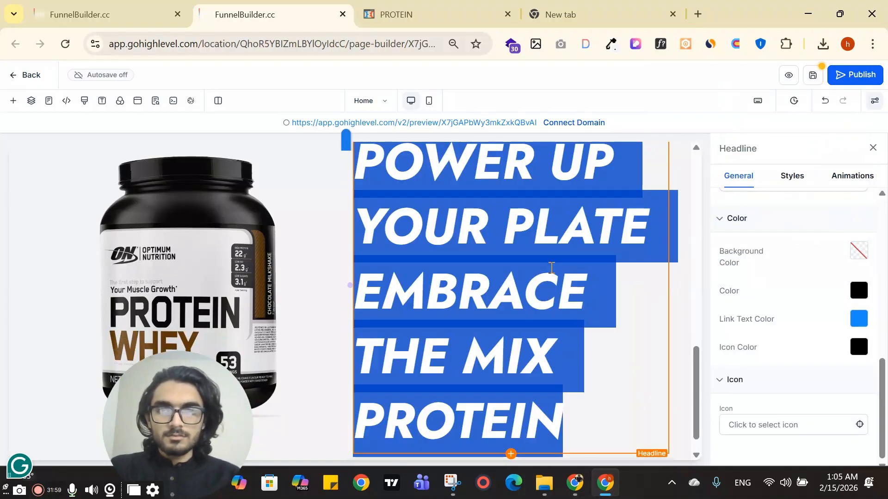
pyautogui.press('super+v')
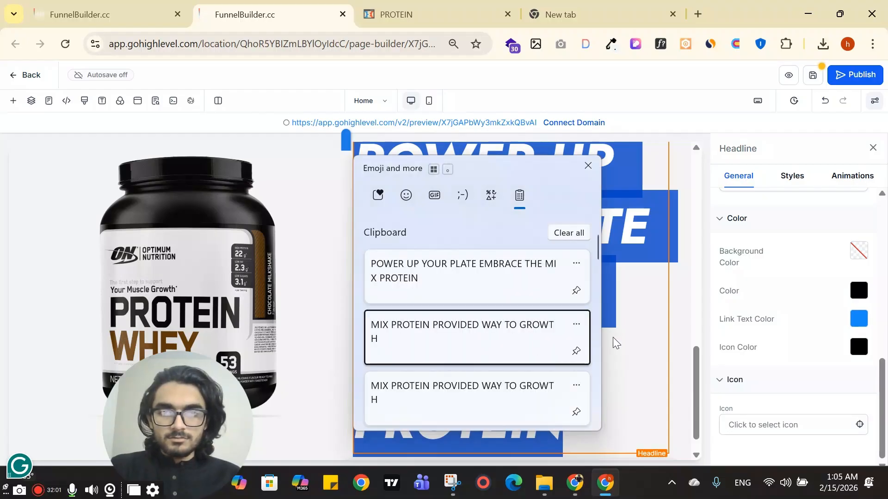
pyautogui.press('Return')
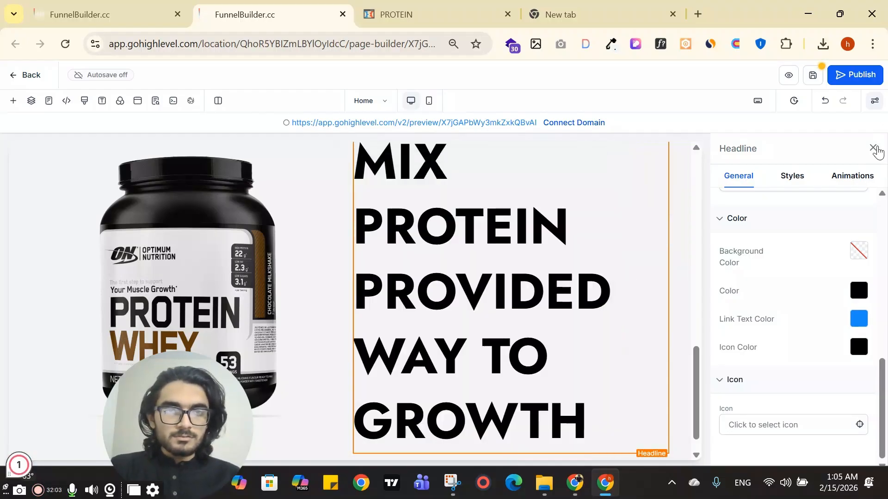
# Review the new headline in the section and inspect the matching PROTEIN page headline's computed font size, weight and line height
pyautogui.click(873, 148)
pyautogui.scroll(4, 568, 264)
pyautogui.click(746, 342)
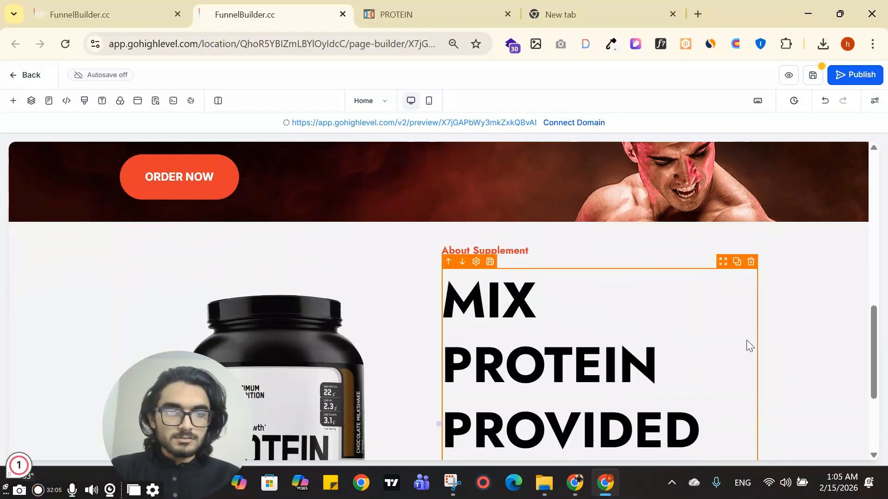
pyautogui.scroll(-3, 747, 323)
pyautogui.scroll(-3, 824, 296)
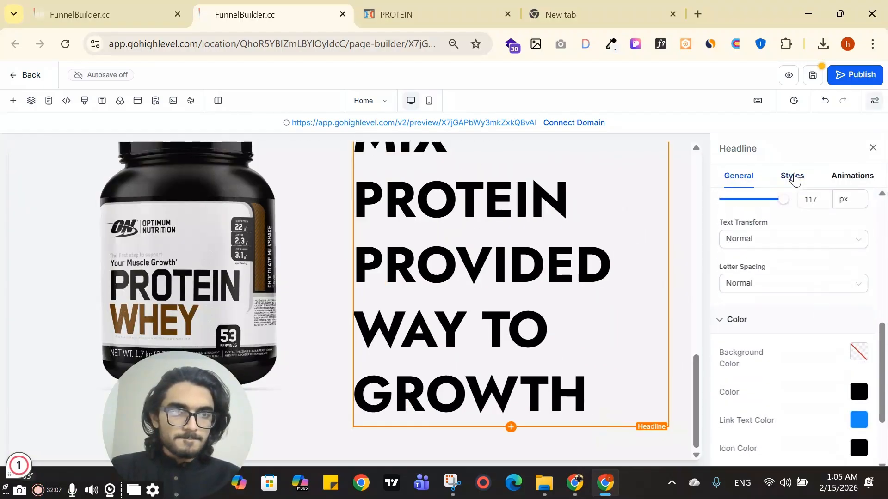
pyautogui.click(792, 175)
pyautogui.scroll(-3, 825, 277)
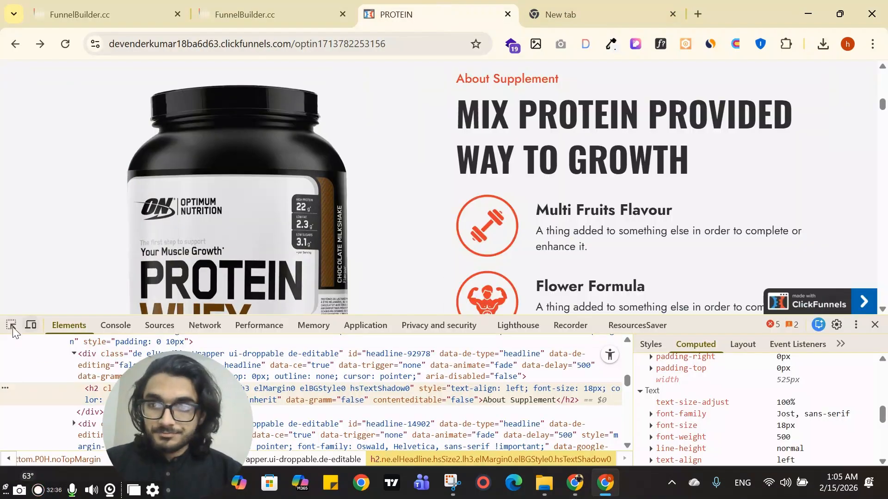
pyautogui.click(12, 325)
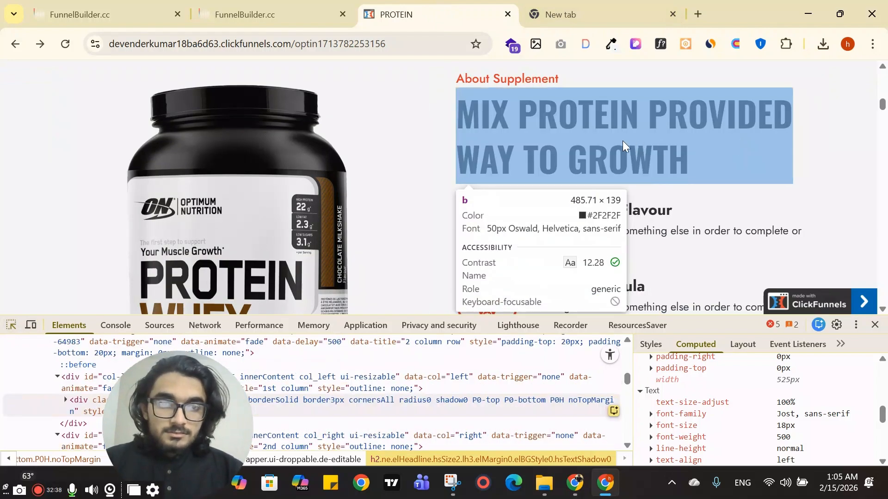
pyautogui.click(613, 141)
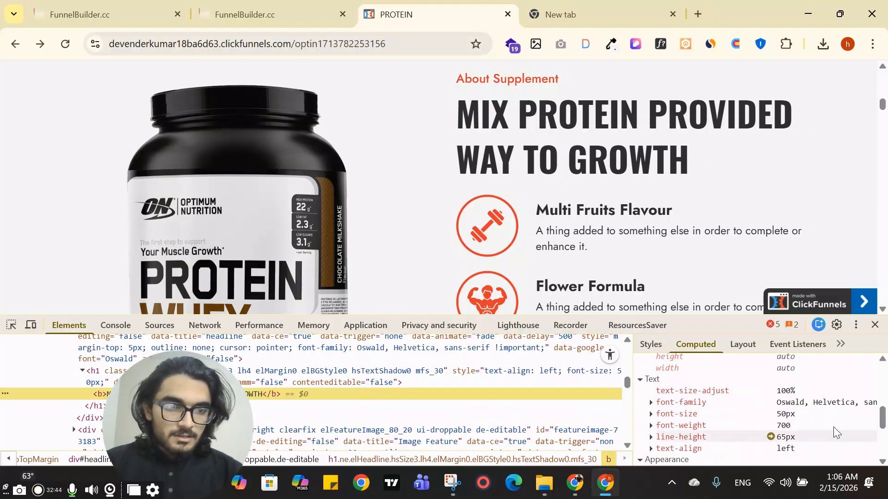
# Set the builder's "MIX PROTEIN PROVIDED WAY TO GROWTH" headline to a font size of 50 px
pyautogui.hotkey('ctrl', 'shift', 'Tab')
pyautogui.click(707, 294)
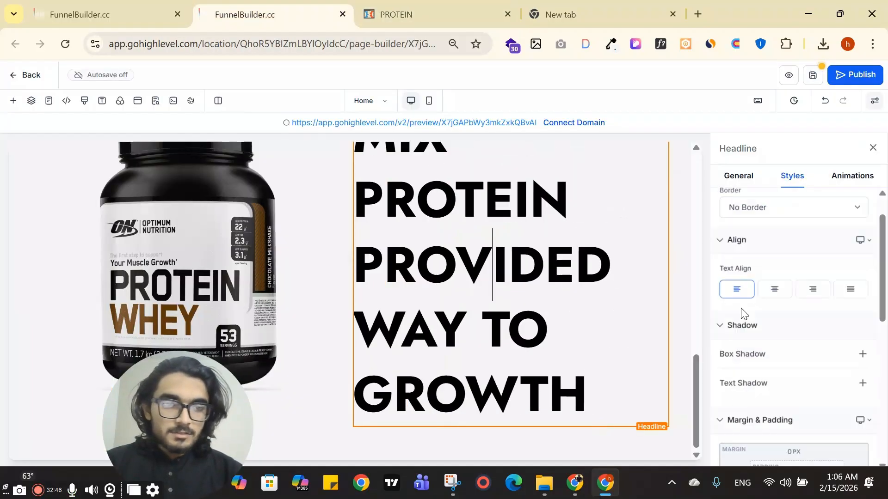
pyautogui.scroll(-1, 786, 370)
pyautogui.scroll(-3, 803, 439)
pyautogui.click(740, 176)
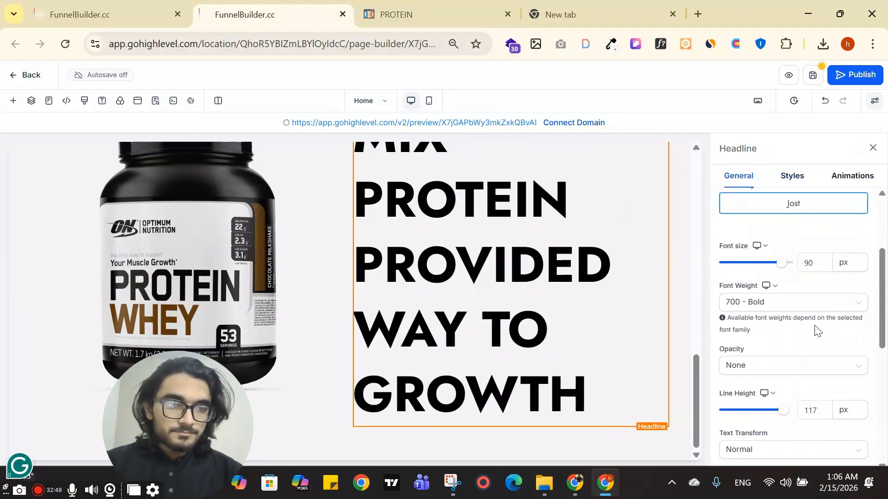
pyautogui.write('6')
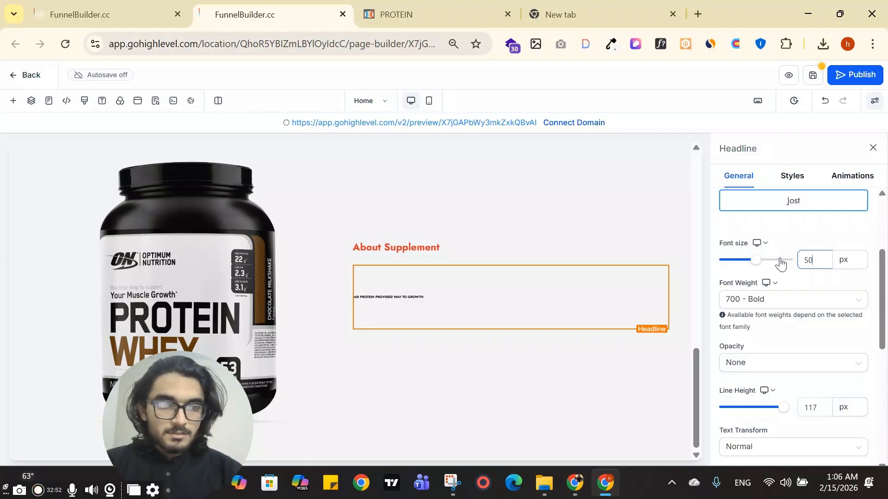
# Set the "MIX PROTEIN PROVIDED WAY TO GROWTH" headline's line height to 65 px and close its settings
pyautogui.scroll(-2, 809, 365)
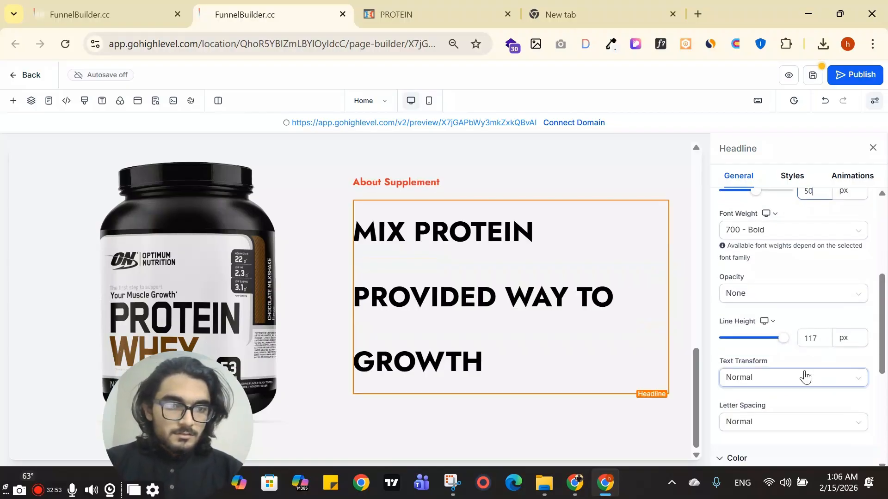
pyautogui.click(795, 333)
pyautogui.write('65')
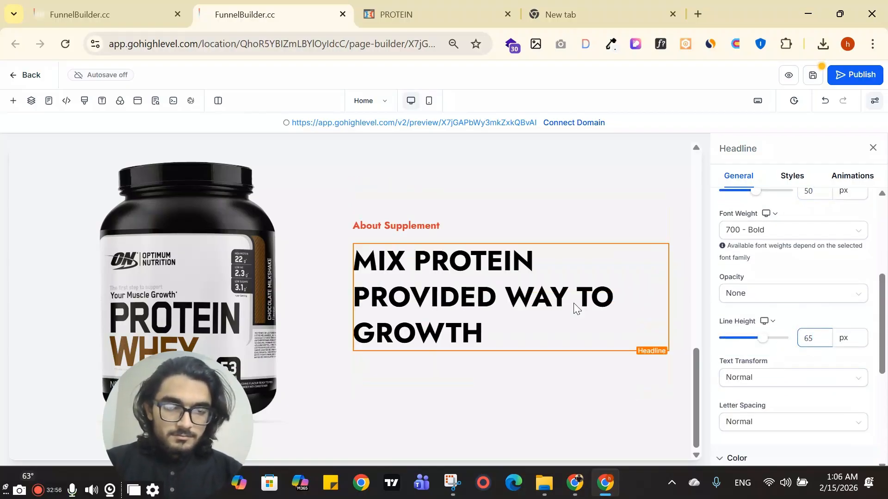
pyautogui.click(873, 148)
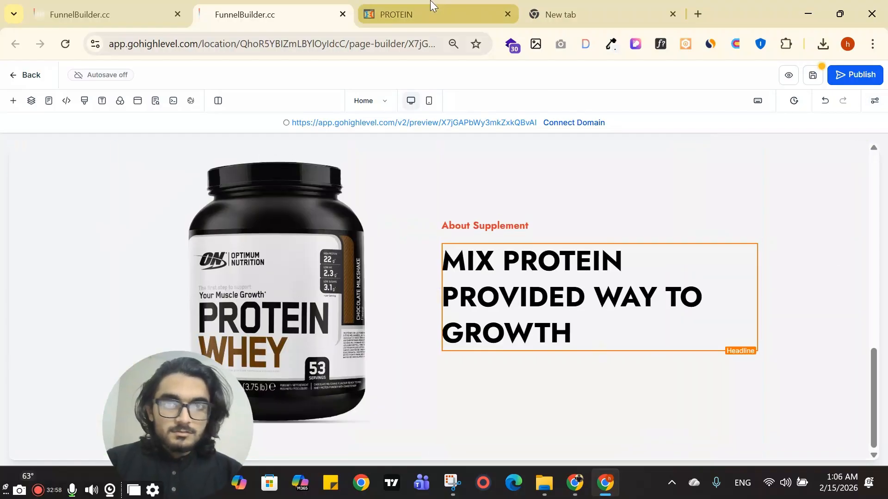
# Inspect the PROTEIN page's "MIX PROTEIN PROVIDED WAY TO GROWTH" headline again and check its computed layout and text properties
pyautogui.click(407, 14)
pyautogui.scroll(2, 521, 166)
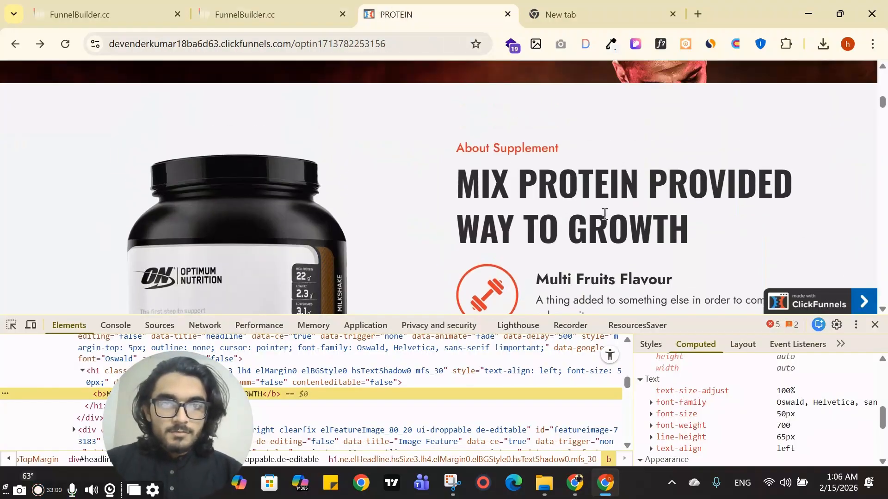
pyautogui.click(12, 326)
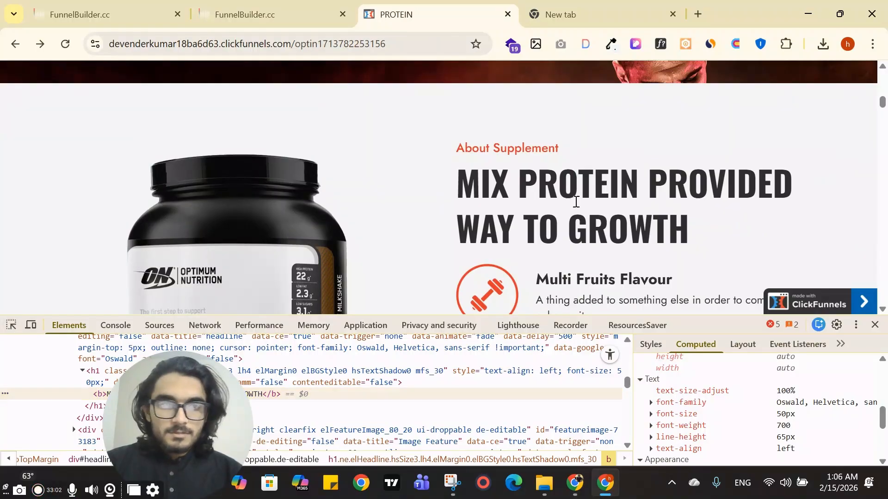
pyautogui.click(10, 327)
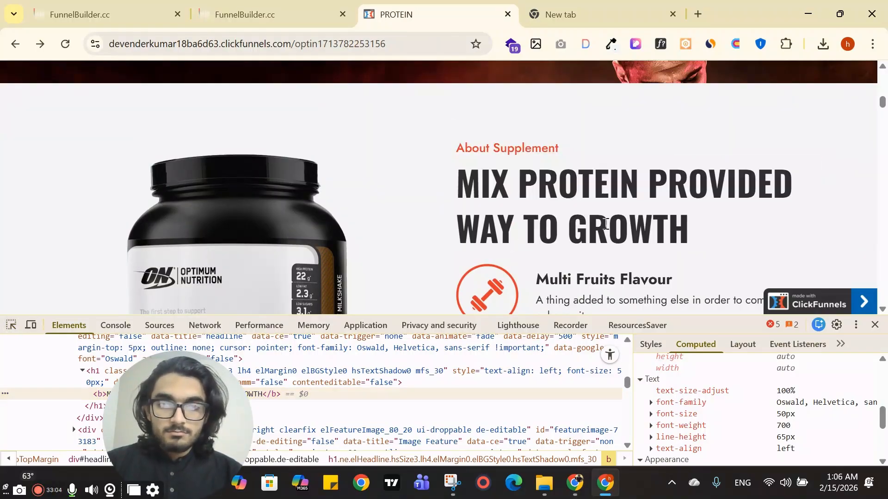
pyautogui.tripleClick(531, 204)
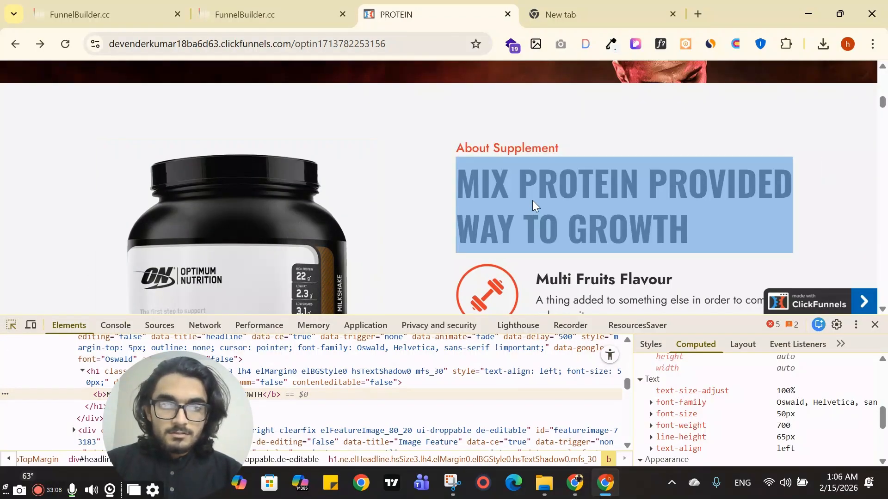
pyautogui.scroll(3, 803, 423)
pyautogui.scroll(-5, 803, 421)
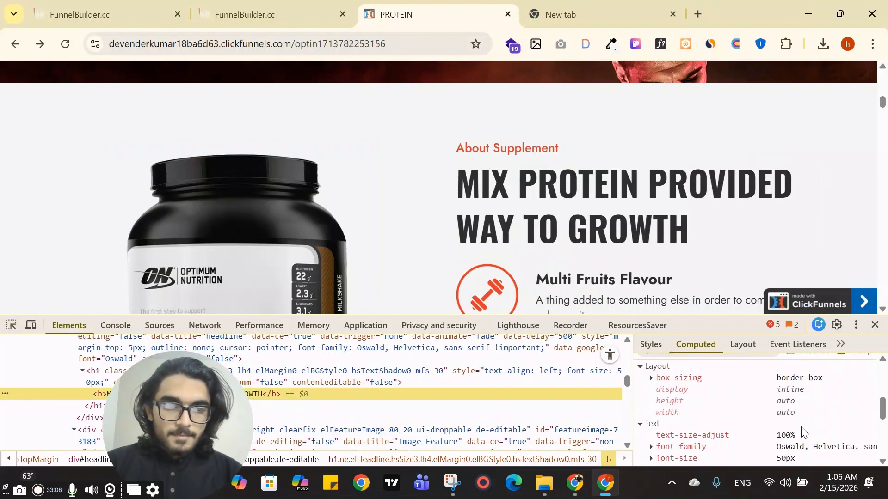
# Return to the builder and review the settings of the "MIX PROTEIN PROVIDED WAY TO GROWTH" headline and its surrounding section and row
pyautogui.click(257, 9)
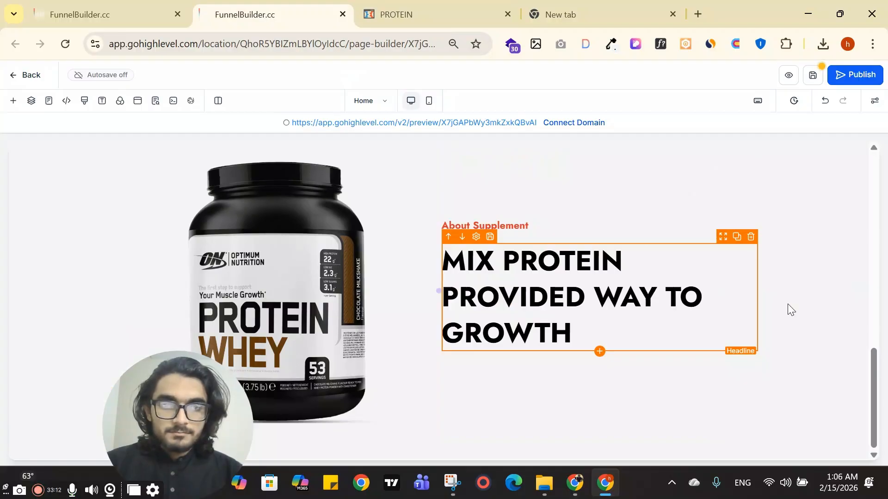
pyautogui.scroll(-5, 791, 301)
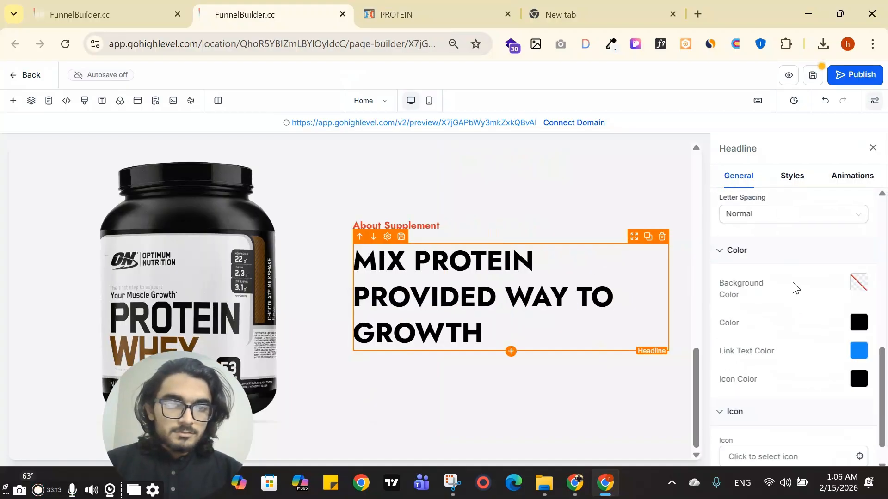
pyautogui.click(678, 278)
pyautogui.click(840, 183)
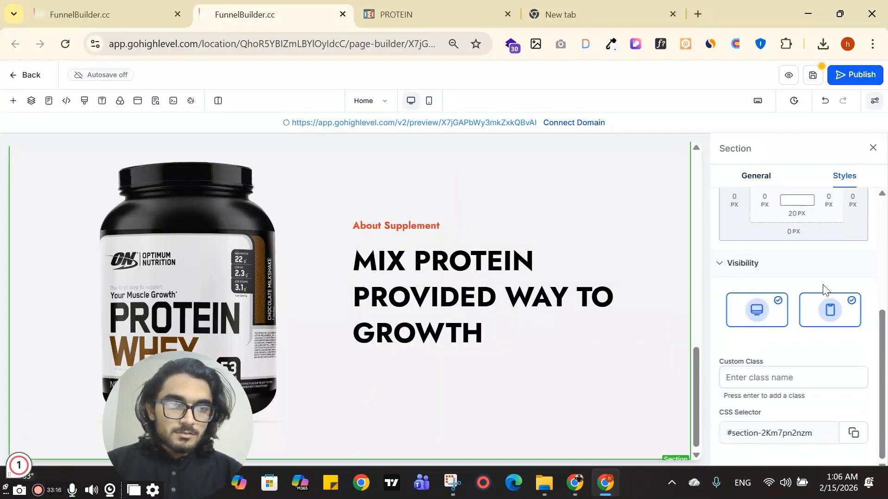
pyautogui.click(637, 262)
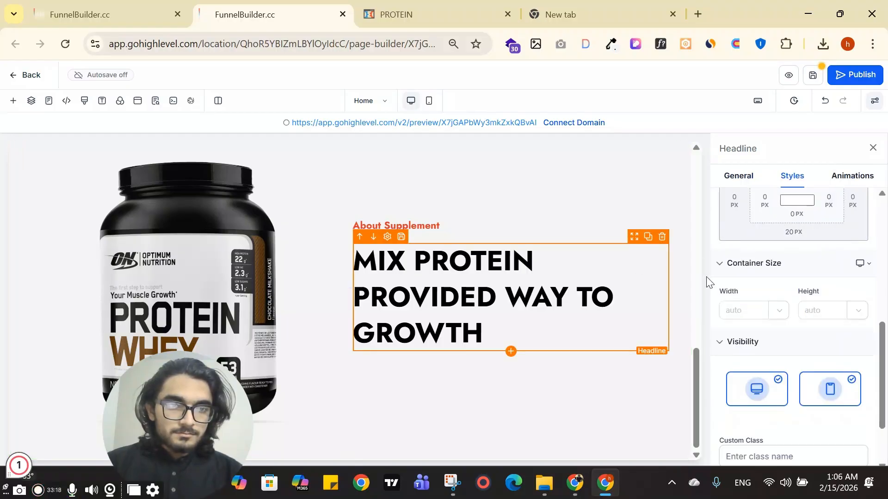
pyautogui.click(673, 265)
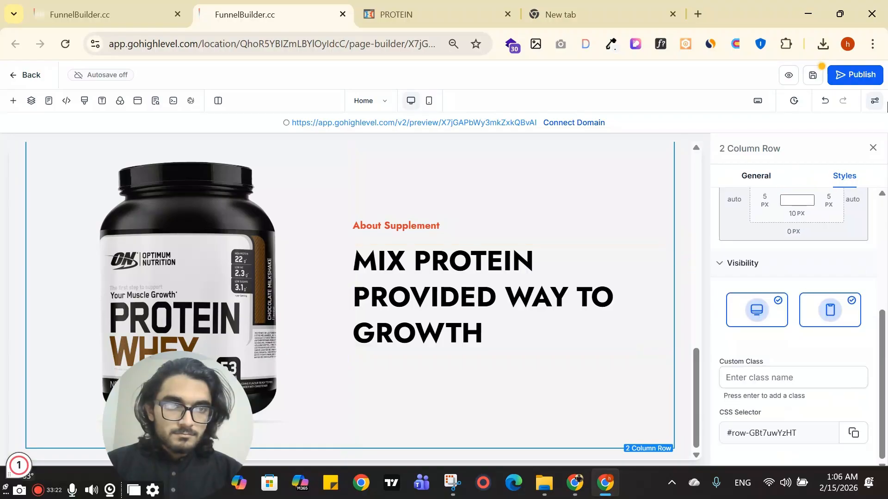
# Close the row settings and compare the builder's About Supplement headline with the one on the PROTEIN page
pyautogui.hotkey('ctrl', '+')
pyautogui.hotkey('ctrl', '+')
pyautogui.hotkey('ctrl', '+')
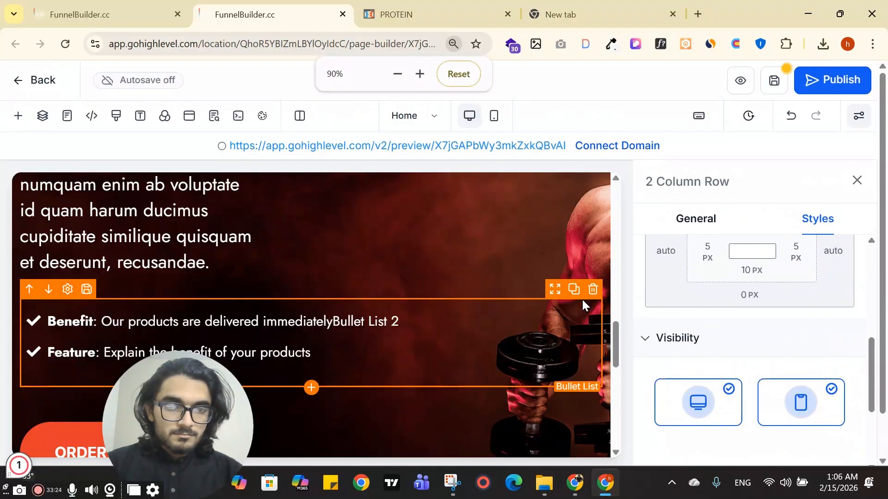
pyautogui.hotkey('ctrl', '-')
pyautogui.hotkey('ctrl', '-')
pyautogui.click(860, 158)
pyautogui.scroll(-2, 707, 264)
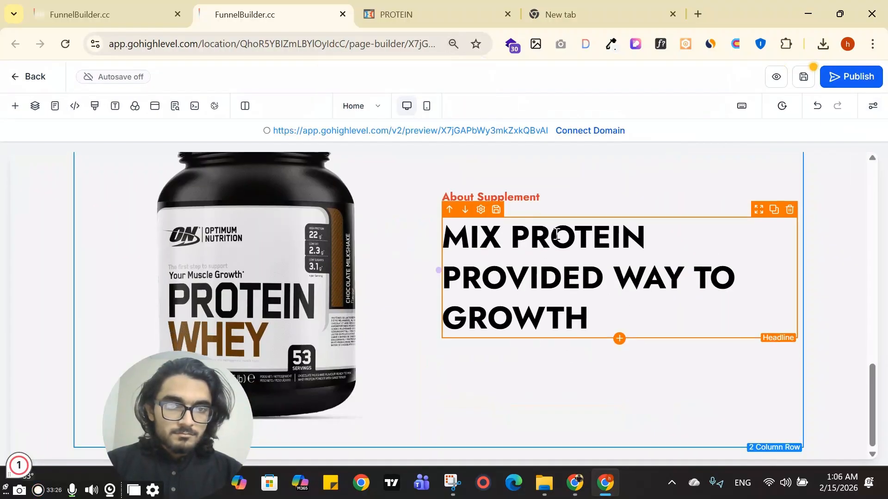
pyautogui.click(363, 7)
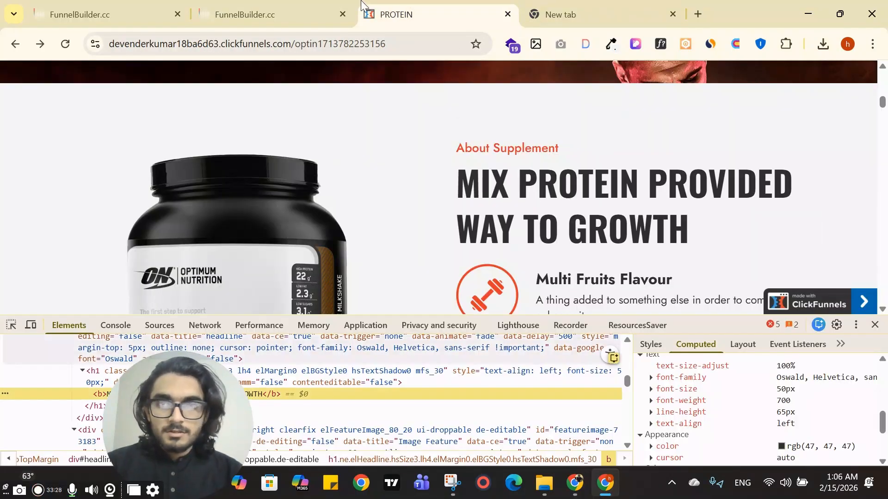
pyautogui.hotkey('ctrl', 'shift', 'Tab')
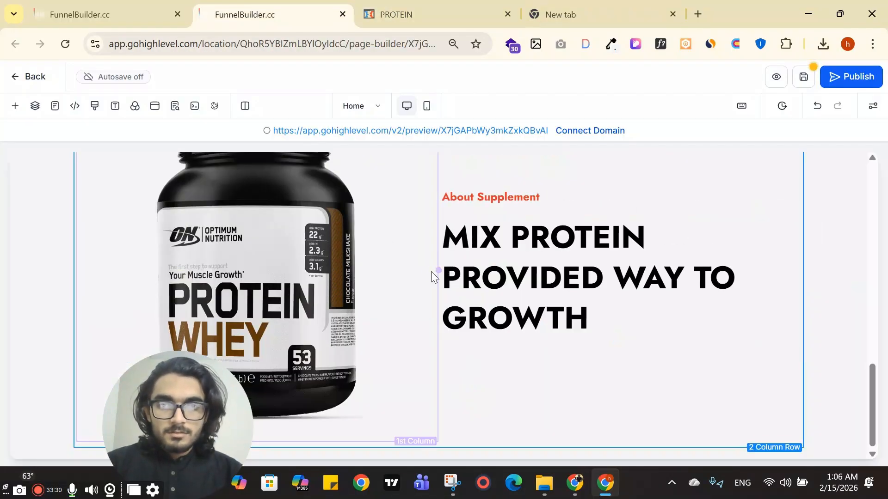
# Widen the About Supplement row's second column slightly by moving the column divider towards the product image
pyautogui.click(432, 269)
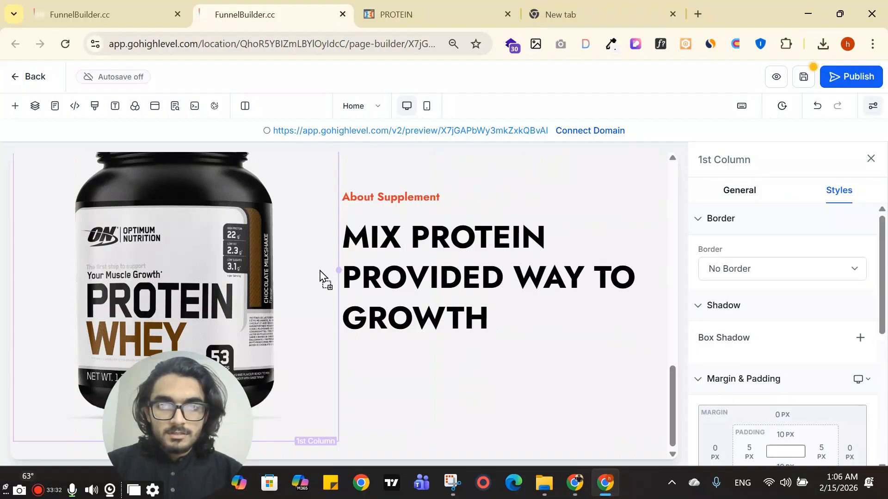
pyautogui.moveTo(337, 271)
pyautogui.mouseDown()
pyautogui.moveTo(302, 270)
pyautogui.moveTo(323, 267)
pyautogui.mouseUp()
pyautogui.click(526, 223)
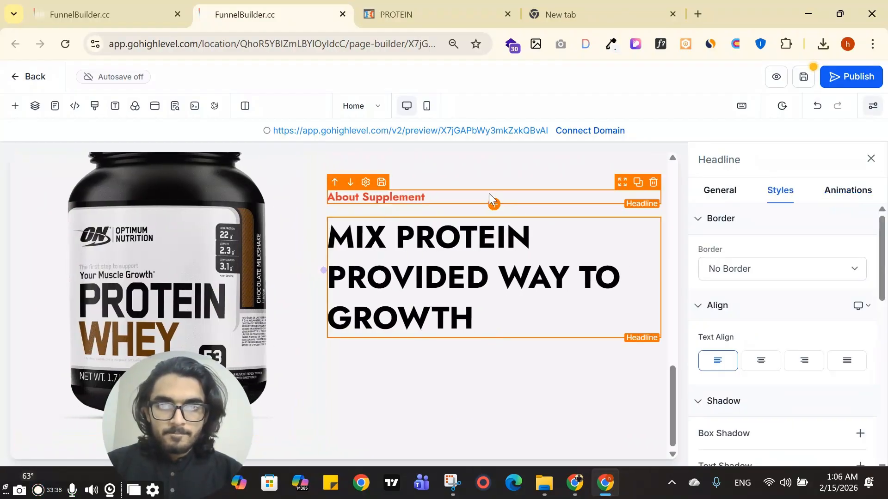
# Set the "MIX PROTEIN PROVIDED WAY TO GROWTH" headline's font size to 40 px in its general settings
pyautogui.click(327, 390)
pyautogui.scroll(-4, 787, 355)
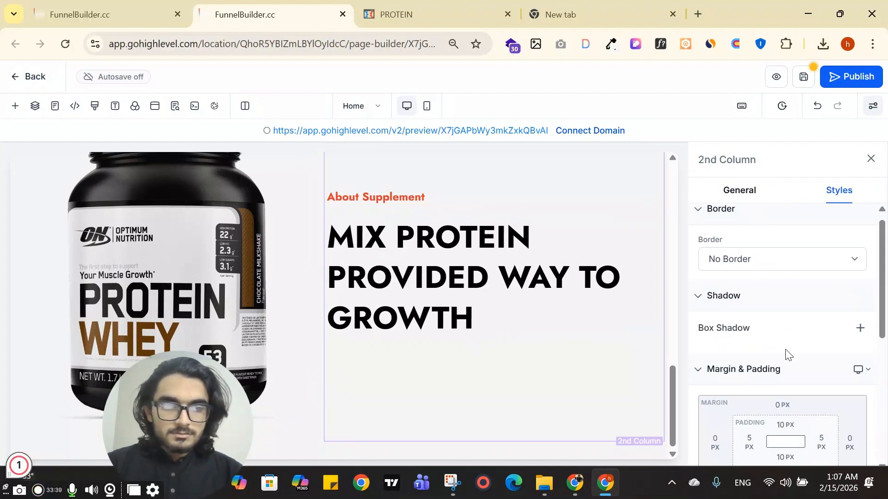
pyautogui.click(736, 198)
pyautogui.scroll(-3, 784, 317)
pyautogui.scroll(4, 800, 370)
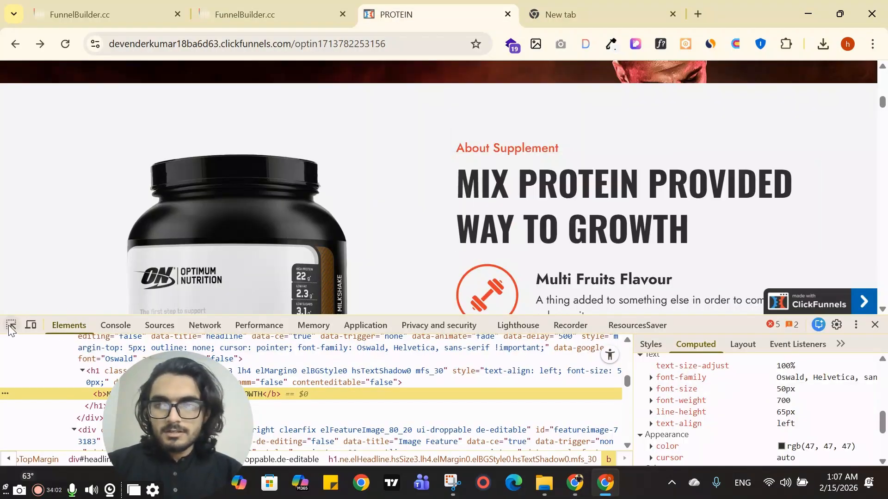
# Inspect the PROTEIN page's "MIX PROTEIN PROVIDED WAY TO GROWTH" headline and check its colour properties and style rules
pyautogui.click(9, 328)
pyautogui.click(620, 210)
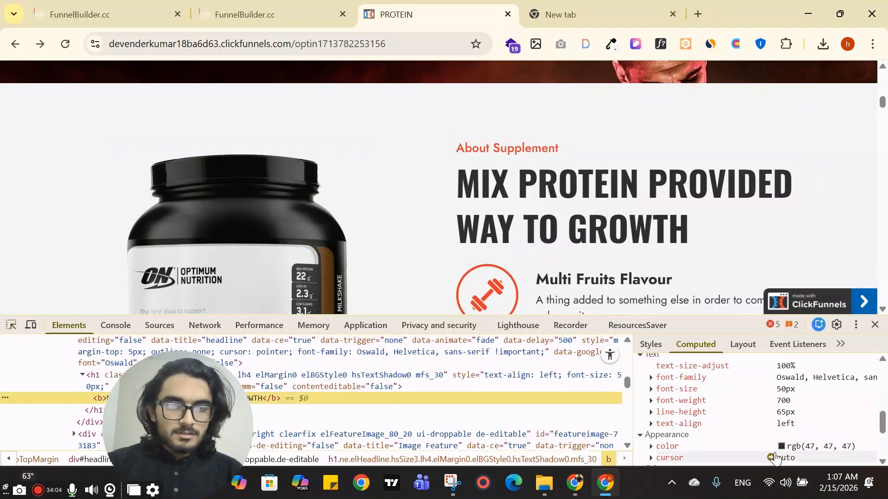
pyautogui.scroll(-5, 740, 416)
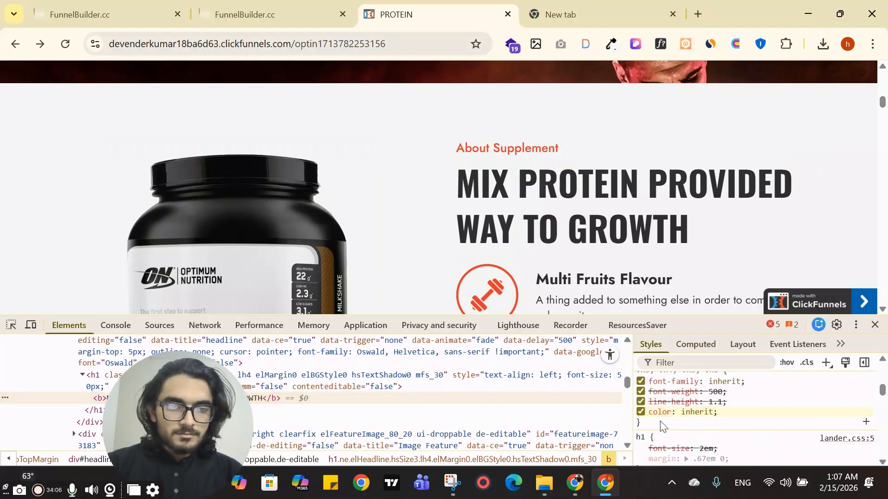
pyautogui.scroll(-3, 729, 422)
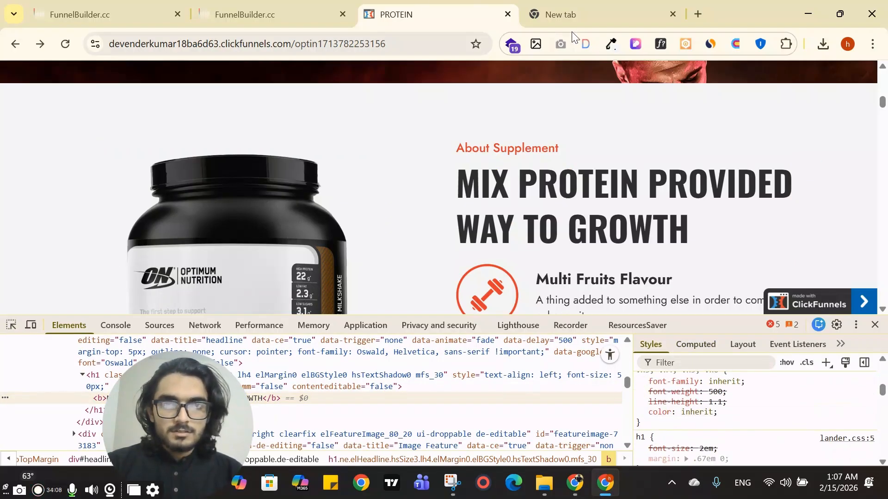
# Sample the PROTEIN page headline's text colour with the page colour picker and copy its hex code from the colour picker panel
pyautogui.click(610, 44)
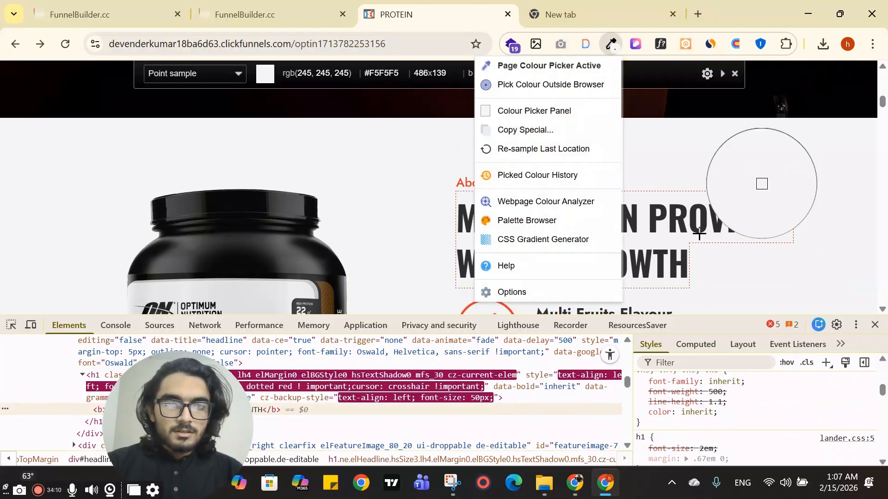
pyautogui.click(695, 230)
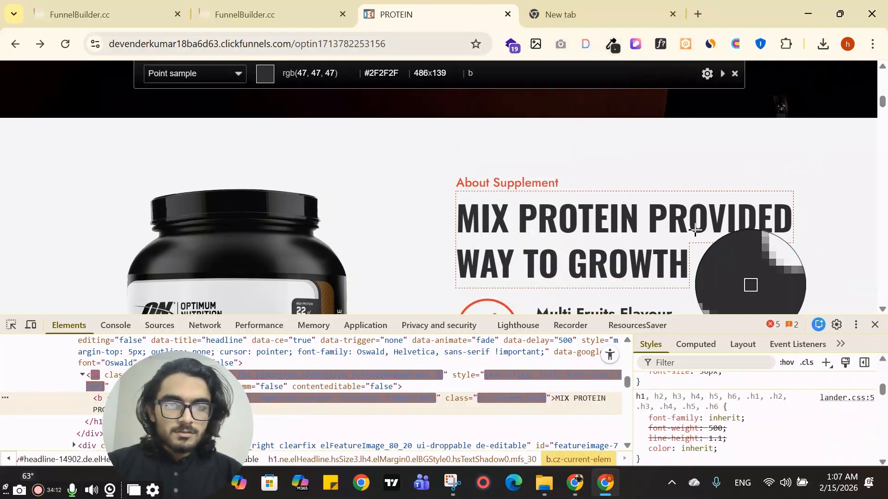
pyautogui.click(611, 44)
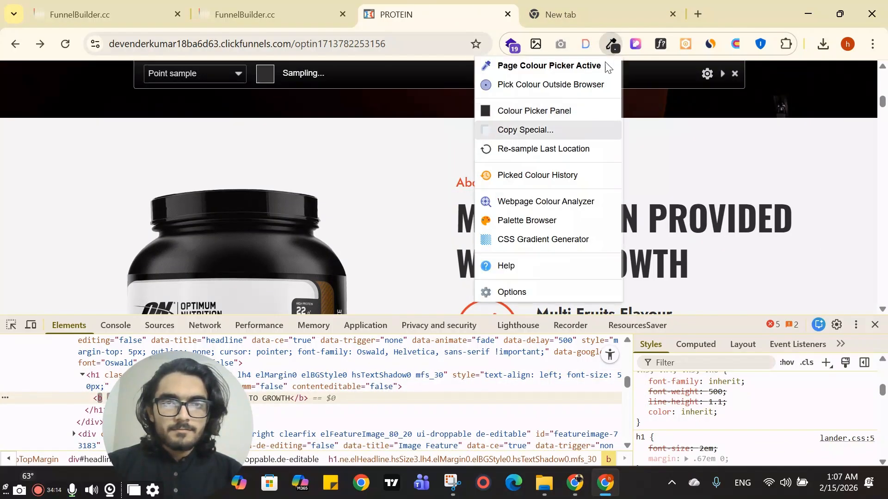
pyautogui.click(531, 111)
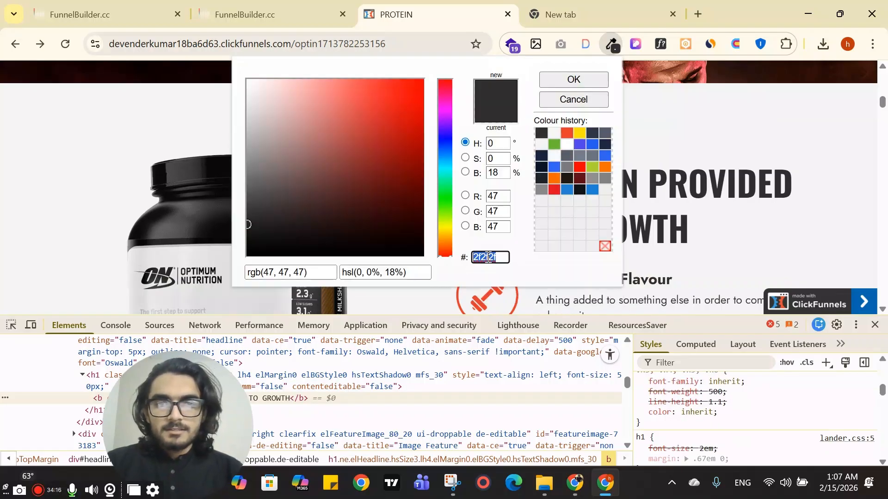
# Add 2f2f2f as a custom colour in the builder and apply it to the "MIX PROTEIN PROVIDED WAY TO GROWTH" headline text
pyautogui.click(300, 5)
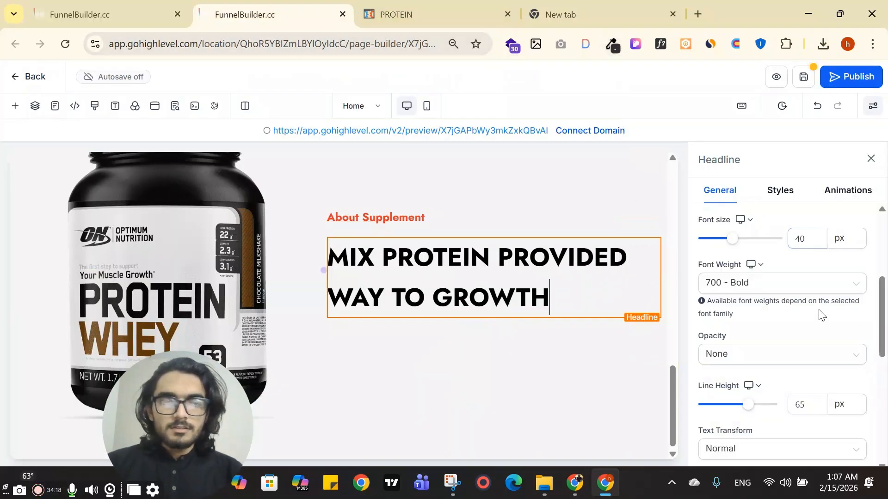
pyautogui.scroll(-5, 825, 265)
pyautogui.click(854, 340)
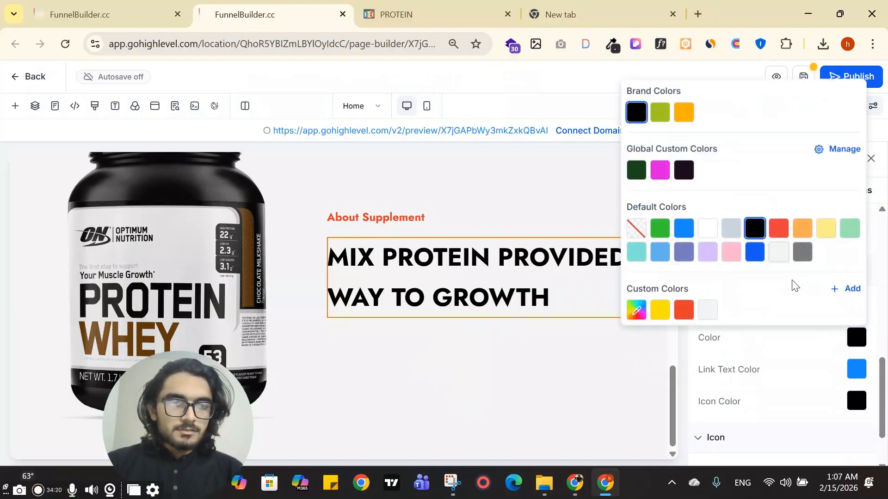
pyautogui.click(848, 289)
pyautogui.hotkey('ctrl', 'a')
pyautogui.hotkey('ctrl', 'v')
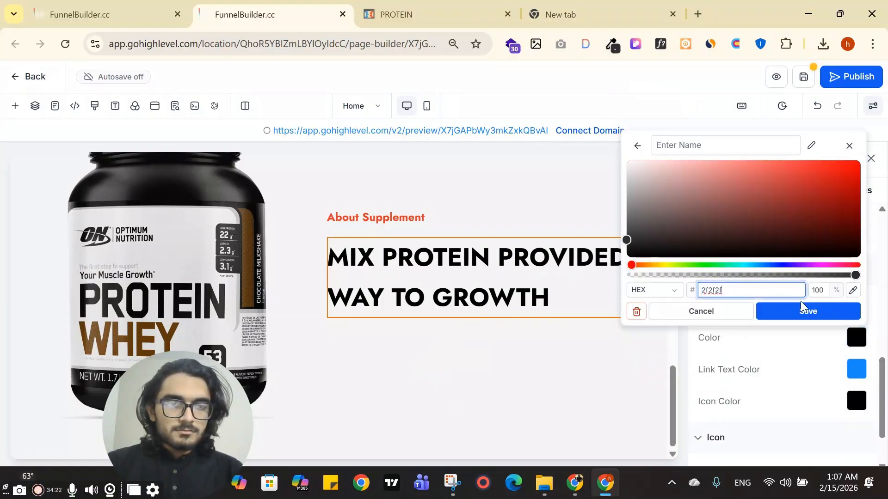
pyautogui.click(803, 311)
pyautogui.click(493, 255)
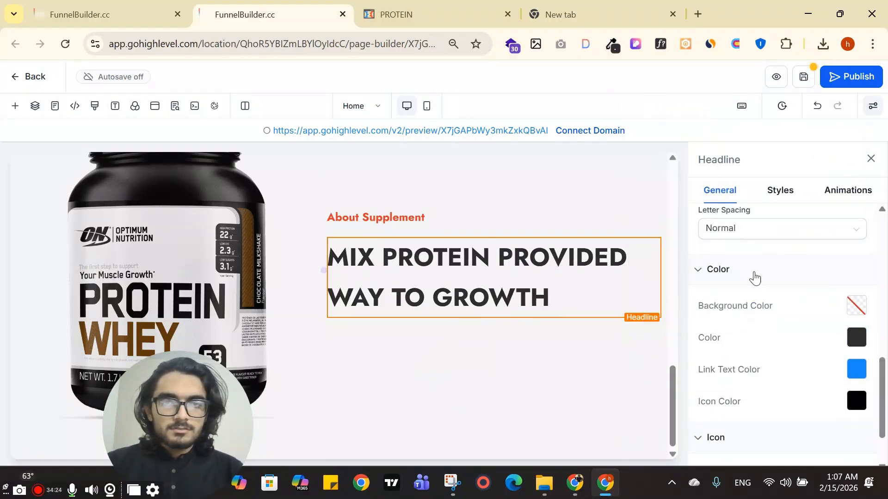
# Set the headline's font size to 43 px and its line height to 60 px
pyautogui.click(784, 194)
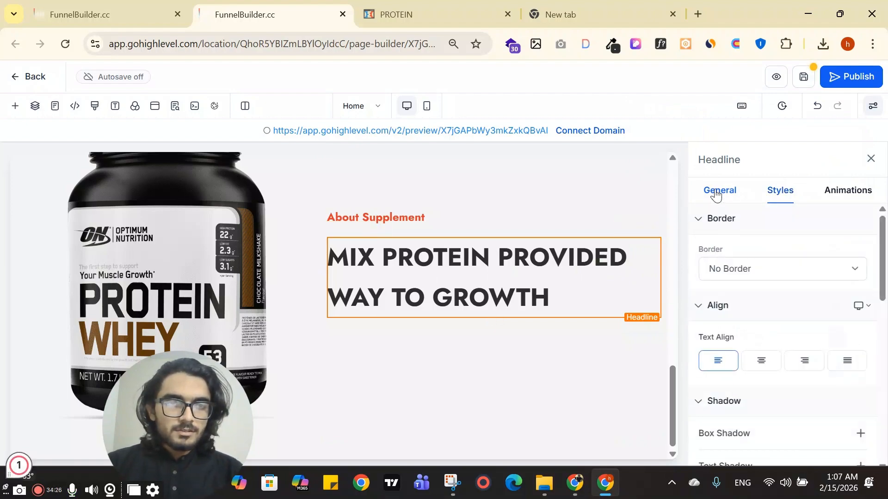
pyautogui.click(716, 191)
pyautogui.scroll(-5, 782, 332)
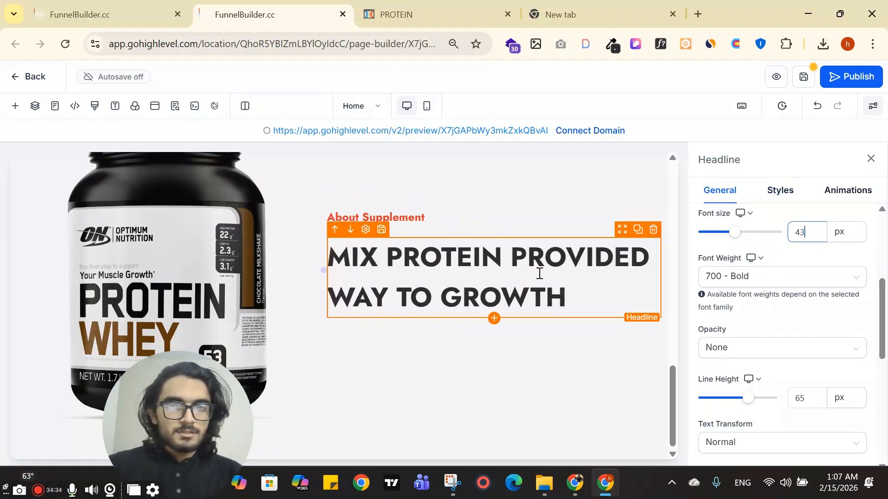
pyautogui.scroll(-3, 804, 313)
pyautogui.press('BackSpace')
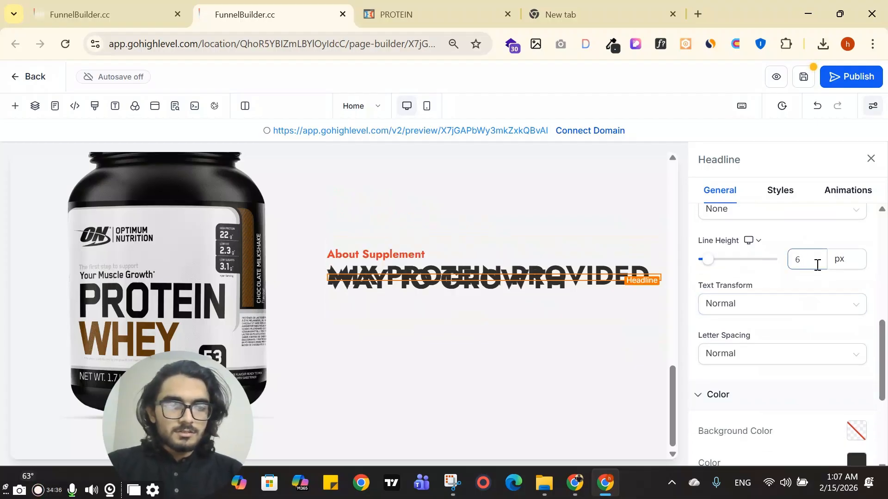
pyautogui.write('0')
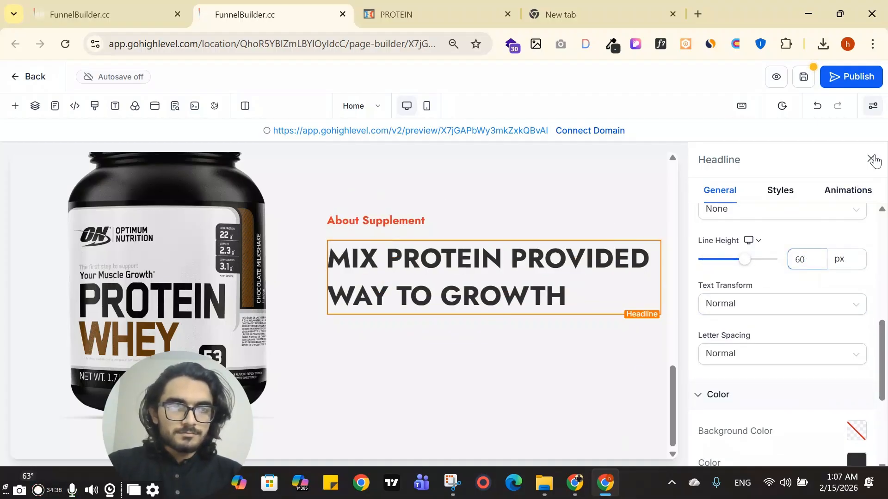
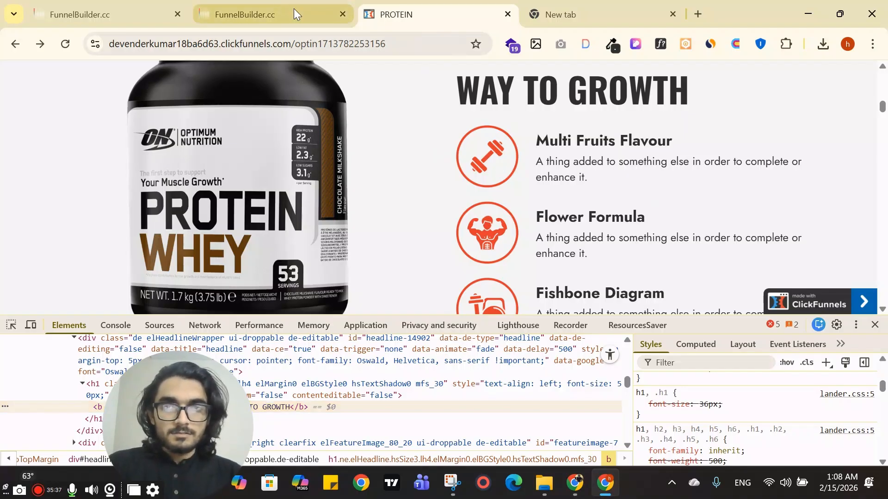
# Return to the builder and insert a 2 Column row directly below the "MIX PROTEIN PROVIDED WAY TO GROWTH" headline
pyautogui.click(266, 14)
pyautogui.click(630, 300)
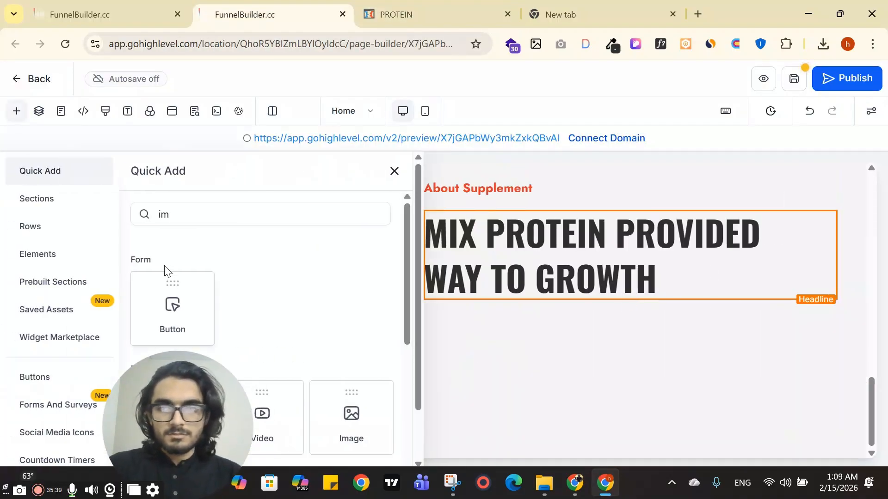
pyautogui.click(31, 198)
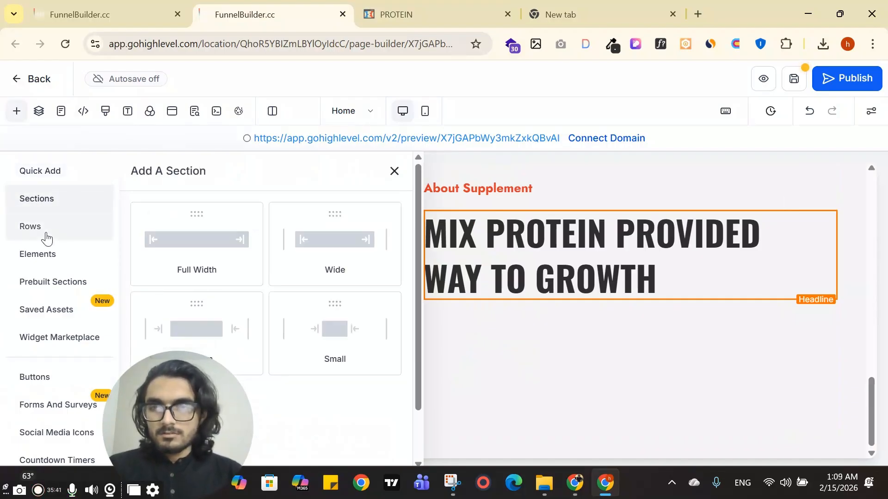
pyautogui.click(70, 231)
pyautogui.click(40, 255)
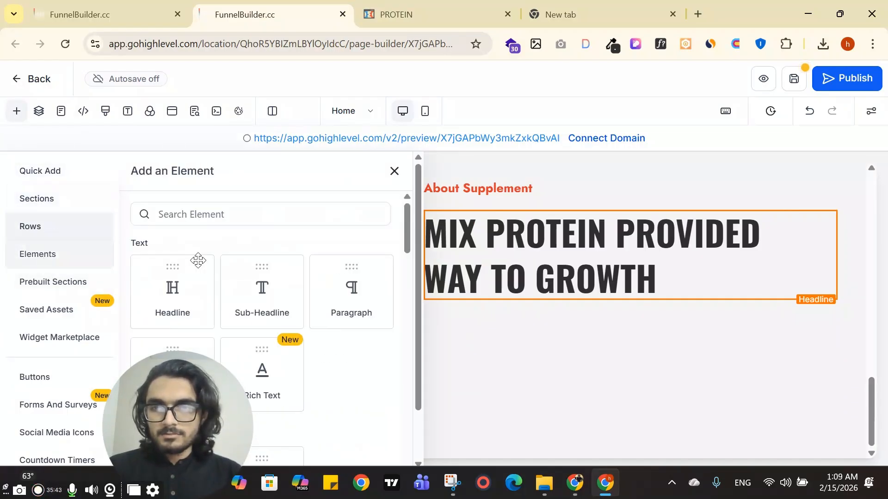
pyautogui.click(47, 170)
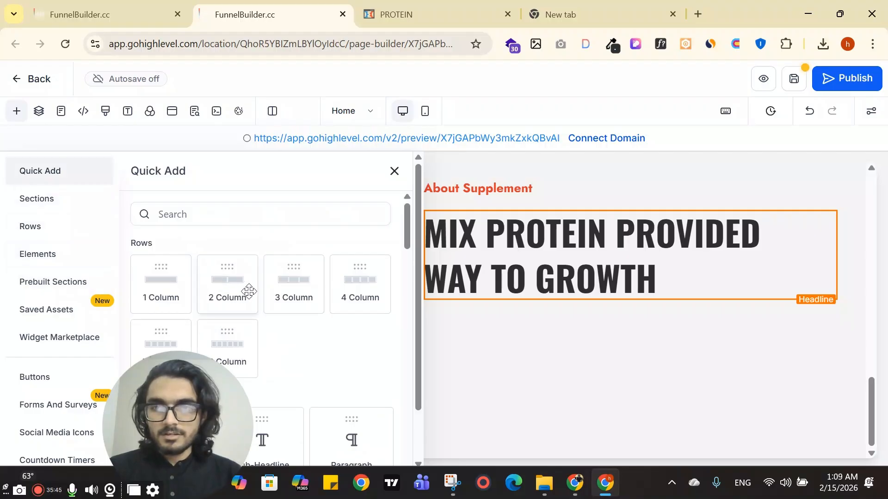
pyautogui.click(226, 288)
pyautogui.moveTo(226, 287); pyautogui.dragTo(532, 326)
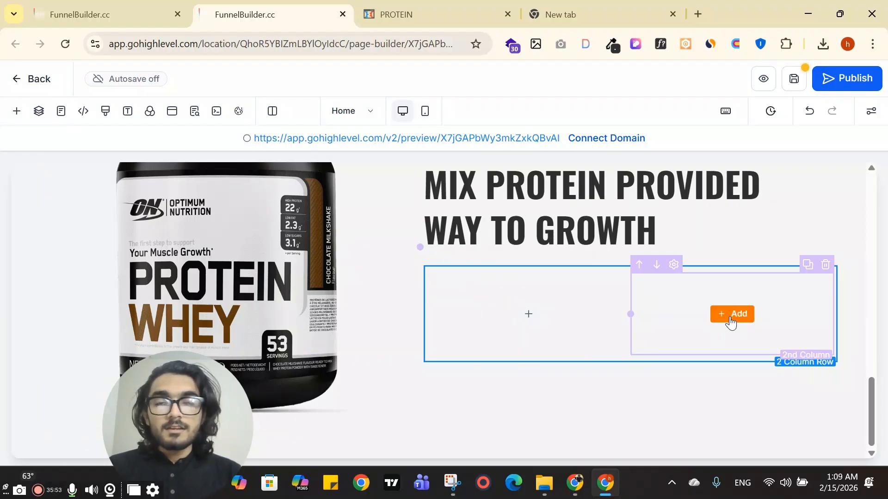
# Insert an Image element into the first column of the row below the headline
pyautogui.click(530, 316)
pyautogui.click(277, 222)
pyautogui.write('ima')
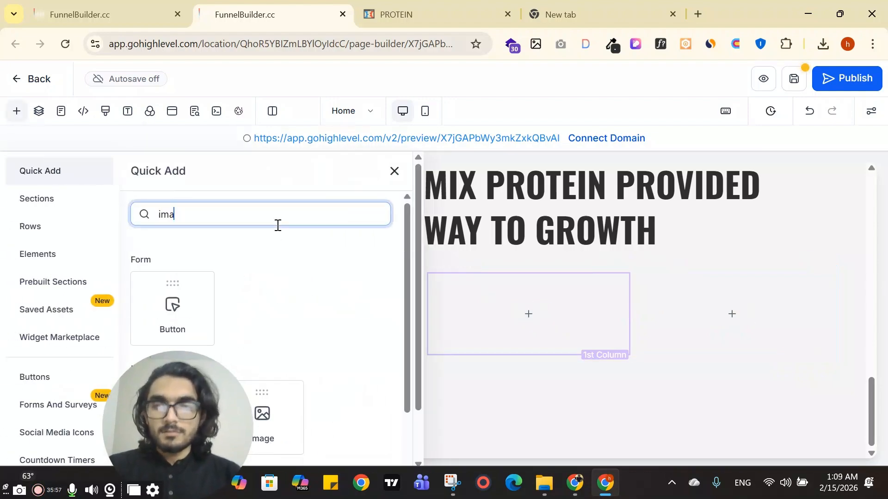
pyautogui.moveTo(284, 423); pyautogui.dragTo(512, 346)
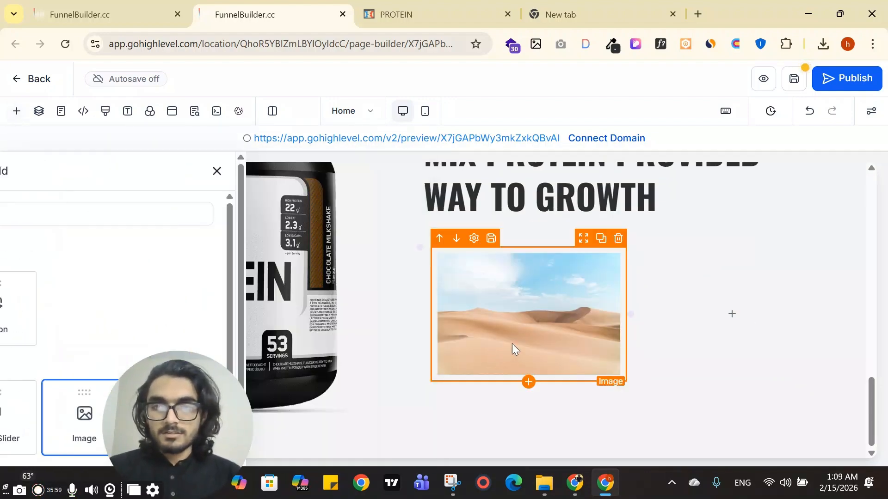
# Upload 5.png from the Youtube Funnel data folder to Media Storage and insert it as the first column's image
pyautogui.click(586, 329)
pyautogui.scroll(-3, 809, 331)
pyautogui.click(841, 318)
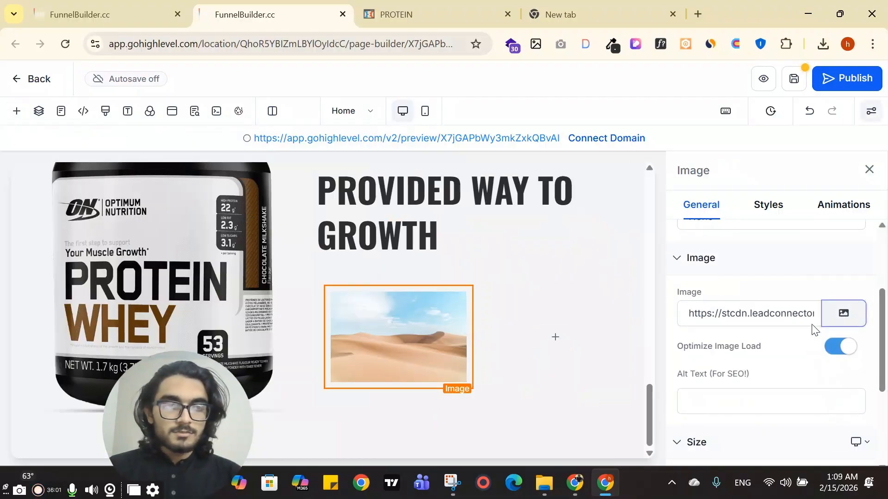
pyautogui.click(770, 171)
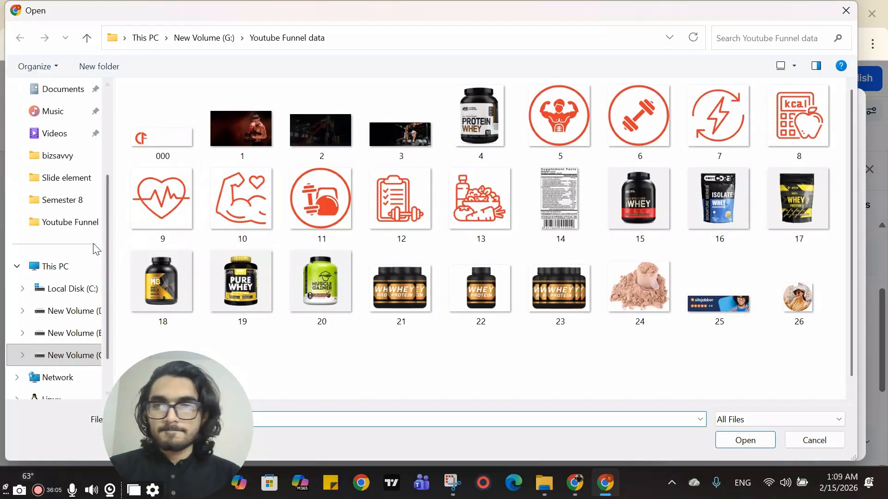
pyautogui.click(572, 118)
pyautogui.click(745, 439)
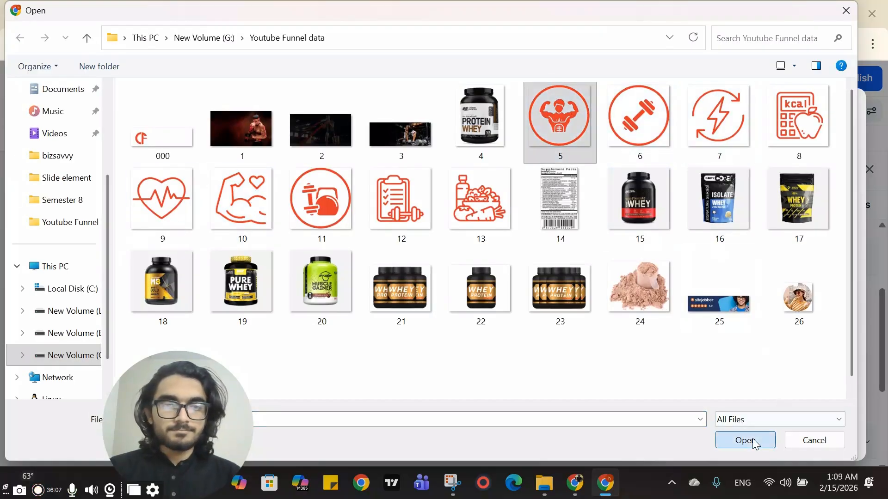
pyautogui.scroll(-1, 443, 276)
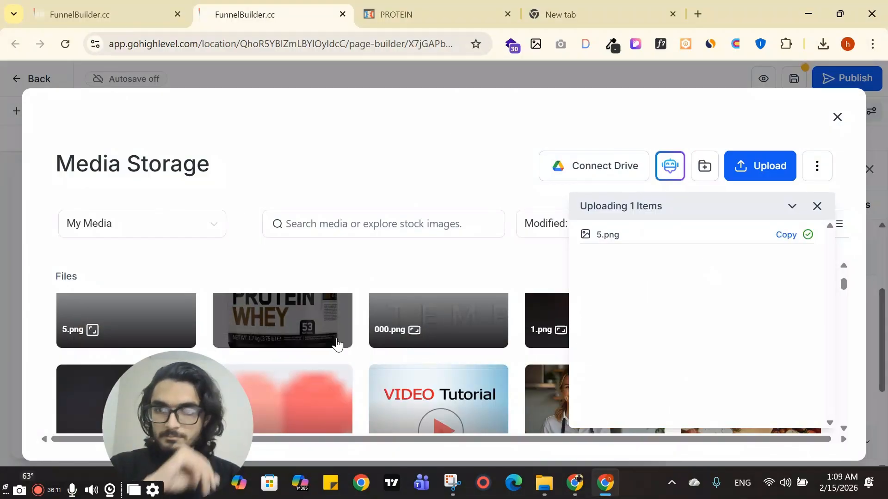
pyautogui.scroll(-1, 275, 338)
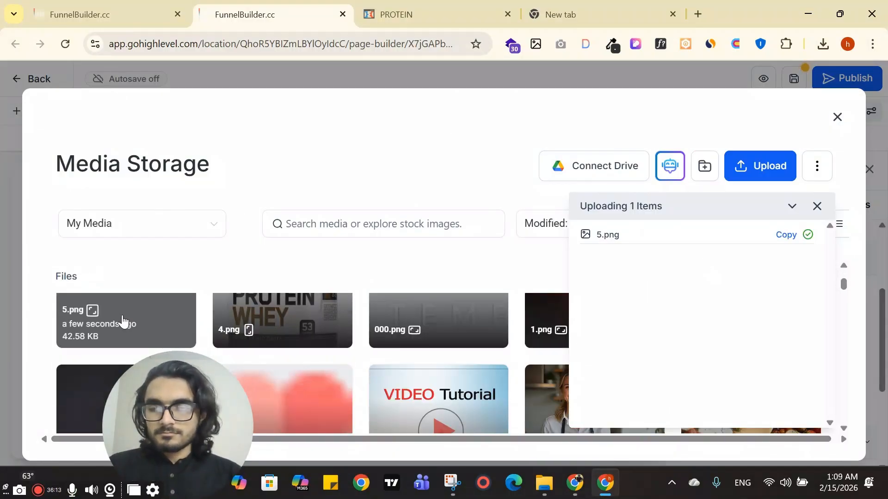
pyautogui.click(138, 333)
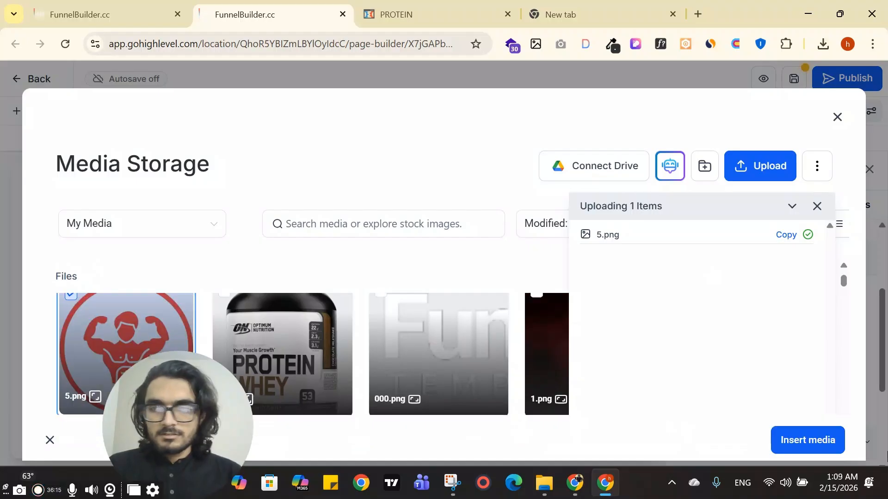
pyautogui.click(838, 448)
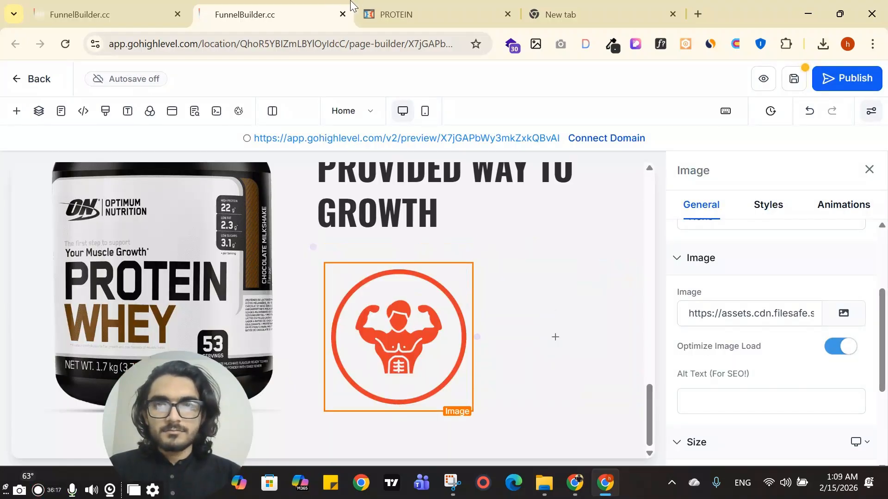
# Inspect the dumbbell icon's size on the PROTEIN page and set the builder image's width and height to 90 px
pyautogui.click(376, 11)
pyautogui.click(10, 328)
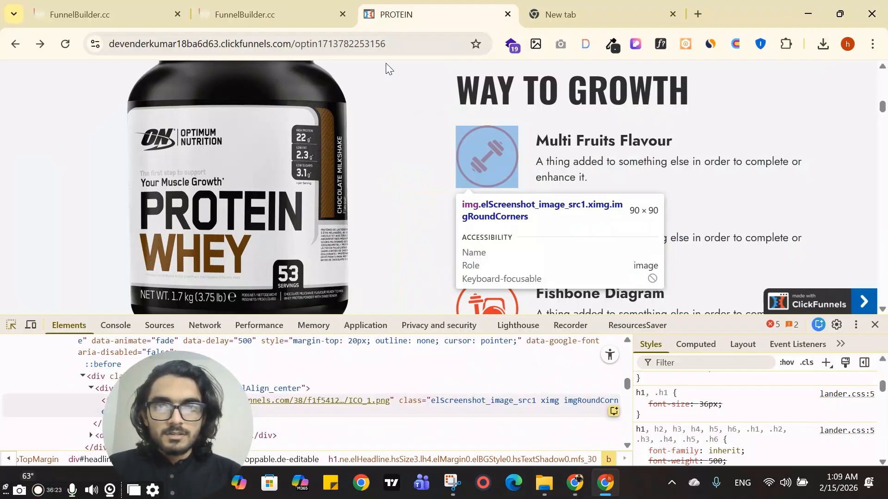
pyautogui.click(300, 14)
pyautogui.scroll(-2, 730, 402)
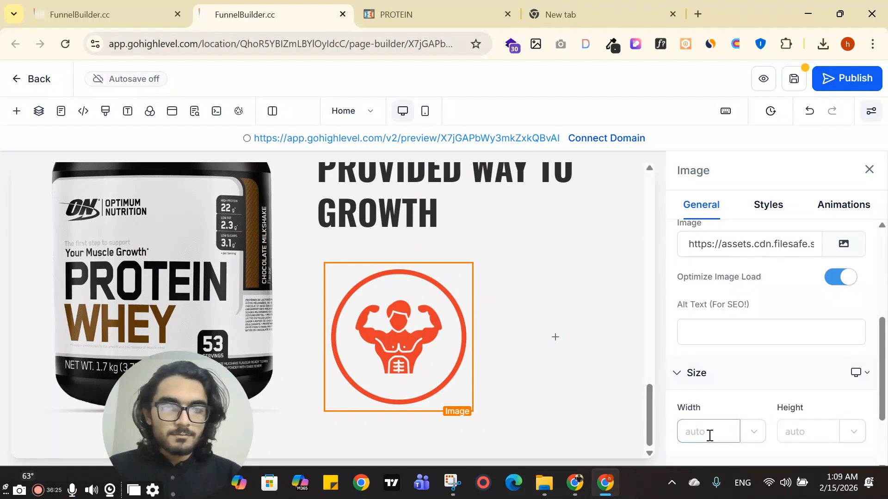
pyautogui.write('90')
pyautogui.click(791, 431)
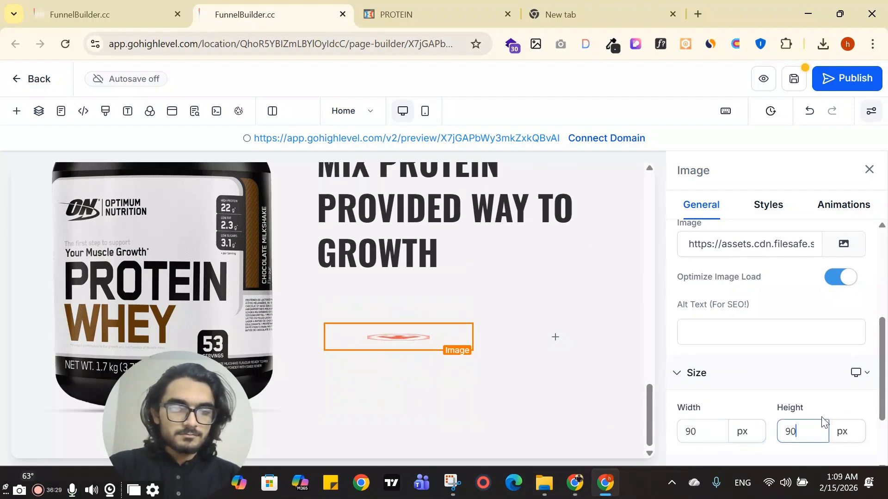
pyautogui.click(796, 302)
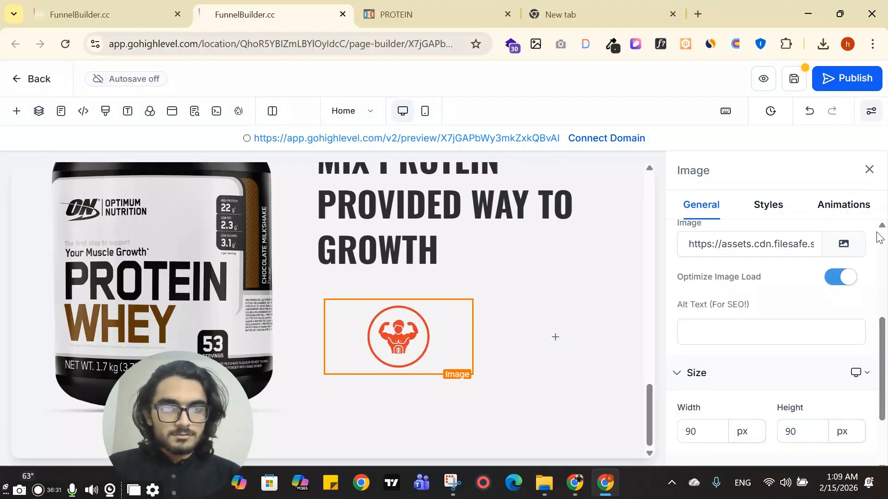
# Upload 6.png to Media Storage and replace the image's source URL with the copied 6.png link
pyautogui.click(844, 244)
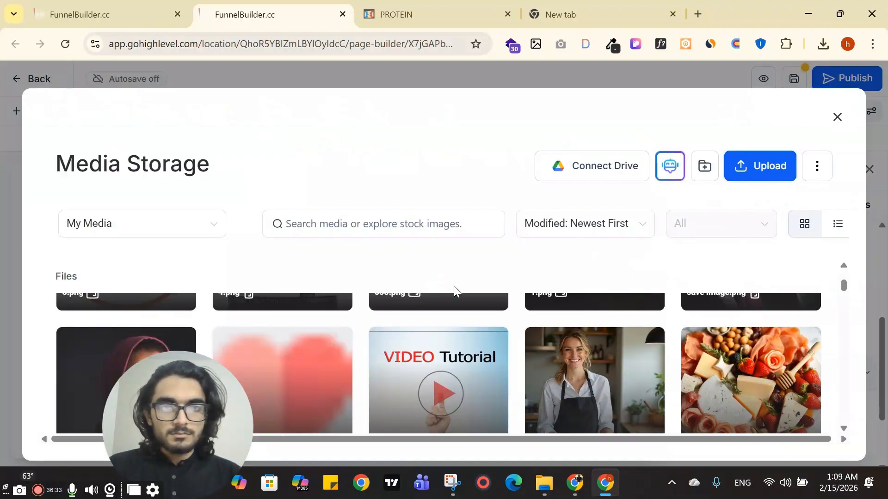
pyautogui.click(763, 168)
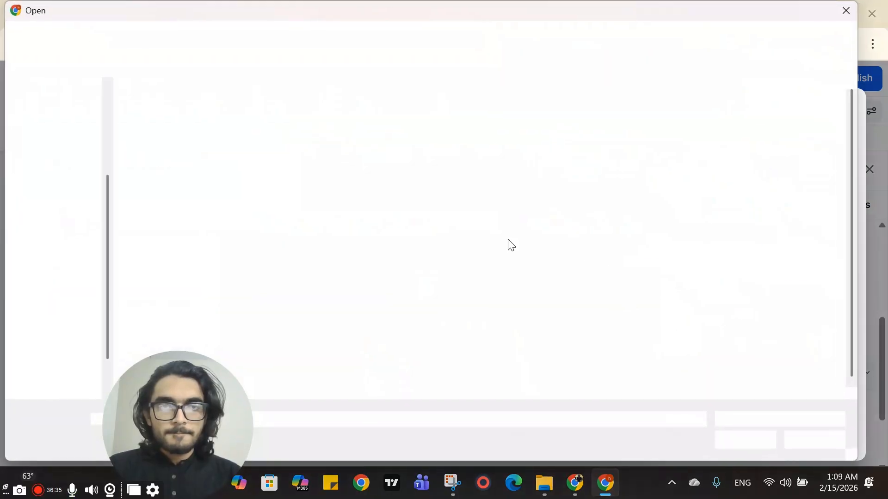
pyautogui.click(645, 130)
pyautogui.click(761, 443)
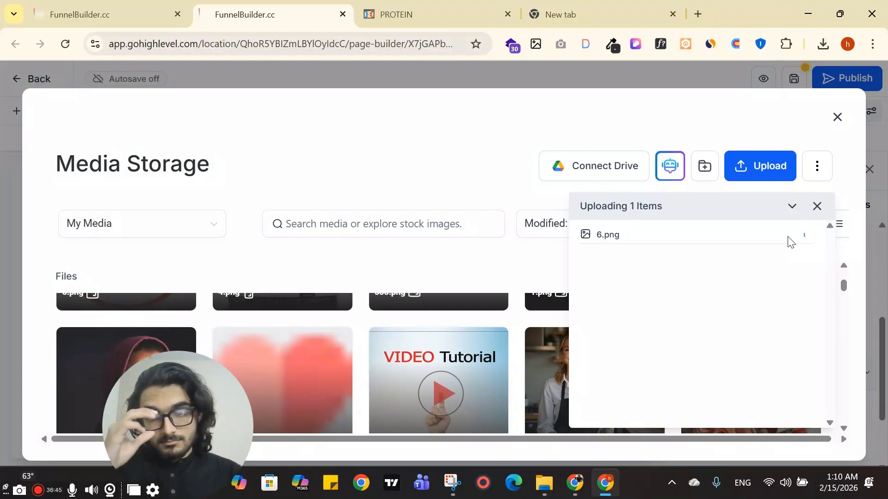
pyautogui.press('capslock')
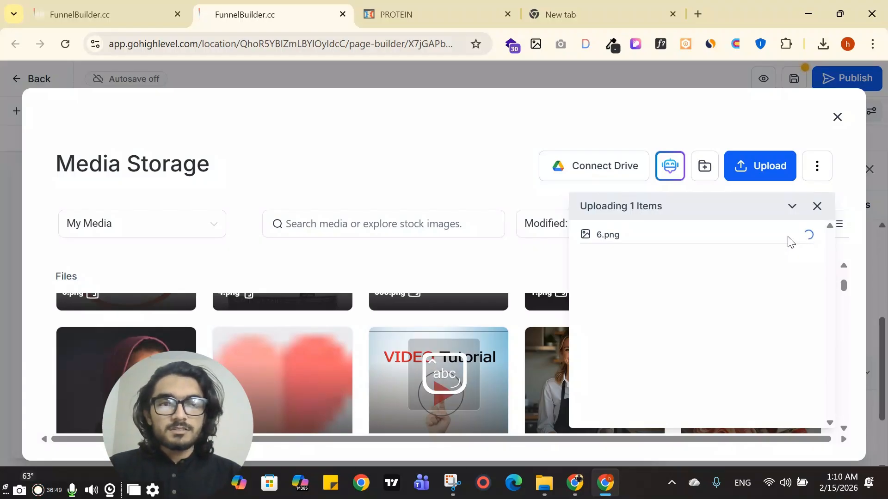
pyautogui.click(817, 206)
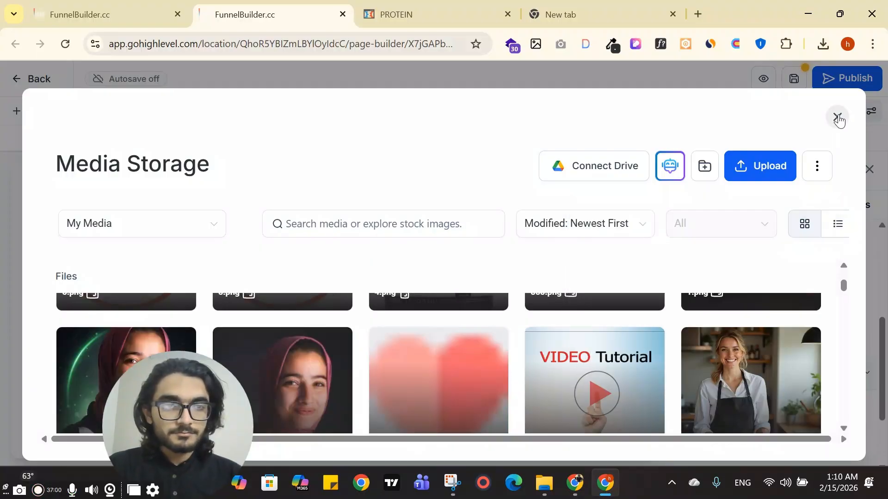
pyautogui.click(837, 117)
pyautogui.click(762, 245)
pyautogui.hotkey('ctrl', 'a')
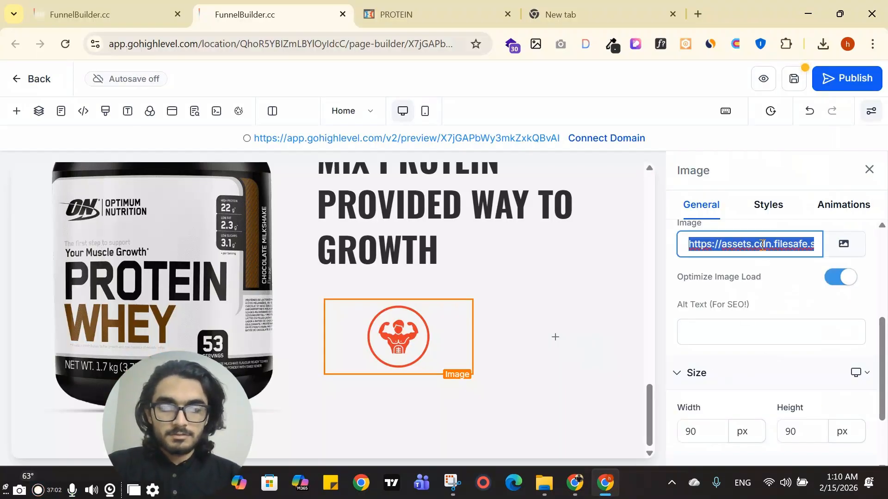
pyautogui.hotkey('ctrl', 'v')
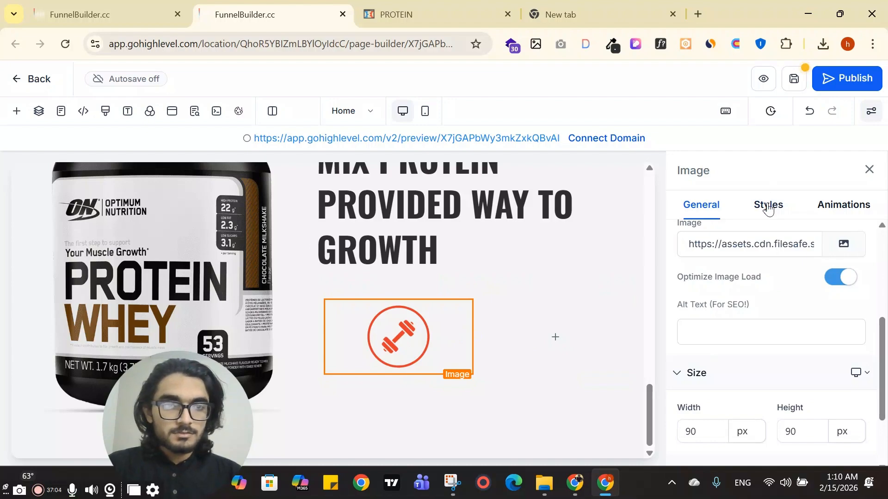
# Align the dumbbell icon image to the left of its column
pyautogui.click(768, 205)
pyautogui.scroll(-4, 699, 287)
pyautogui.scroll(3, 700, 311)
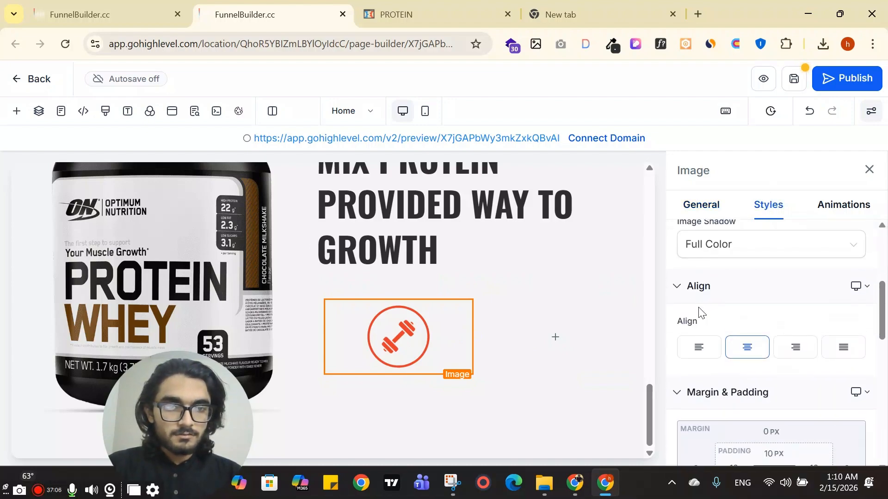
pyautogui.click(700, 352)
# Set the dumbbell icon's right margin to auto and its left margin to 0 px
pyautogui.scroll(-3, 728, 346)
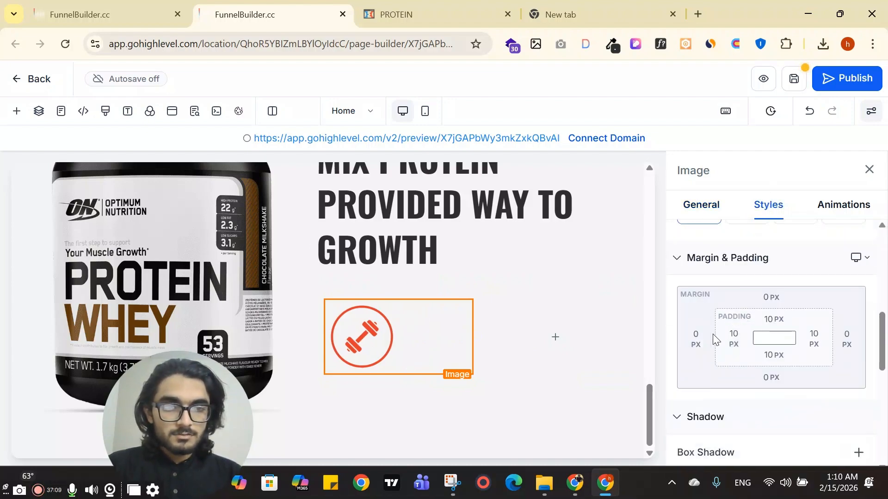
pyautogui.click(701, 342)
pyautogui.click(656, 253)
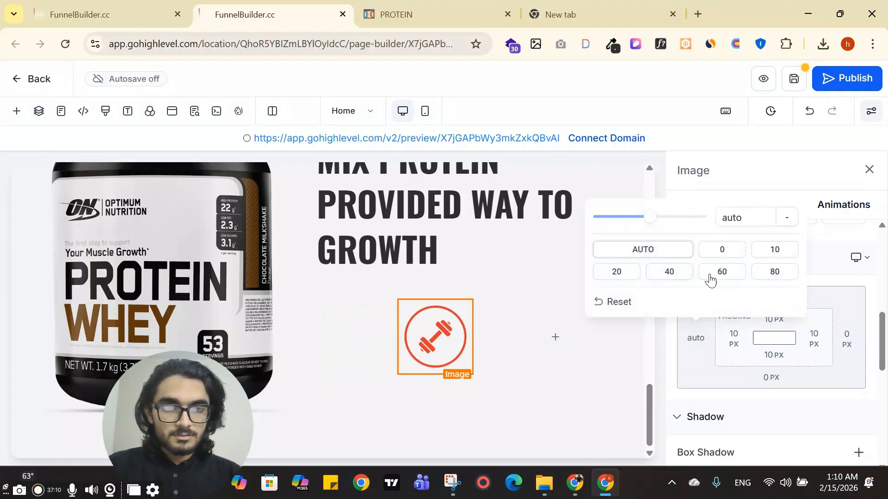
pyautogui.click(847, 344)
pyautogui.click(845, 340)
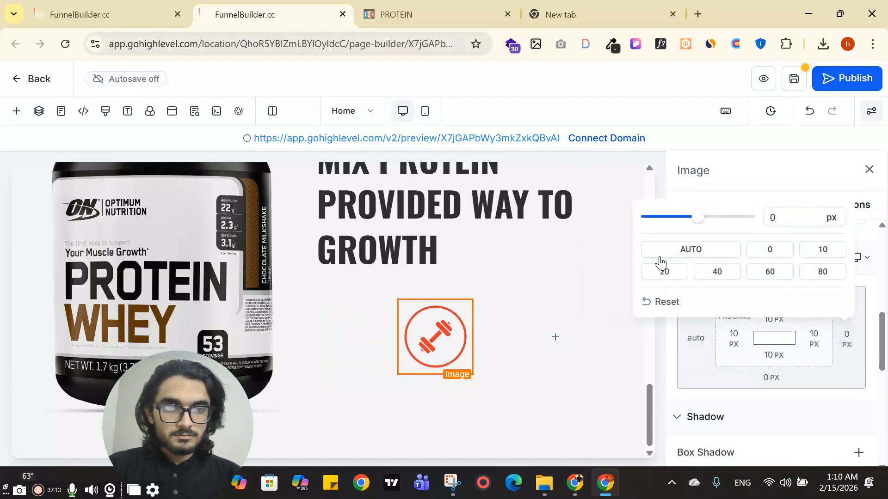
pyautogui.click(670, 253)
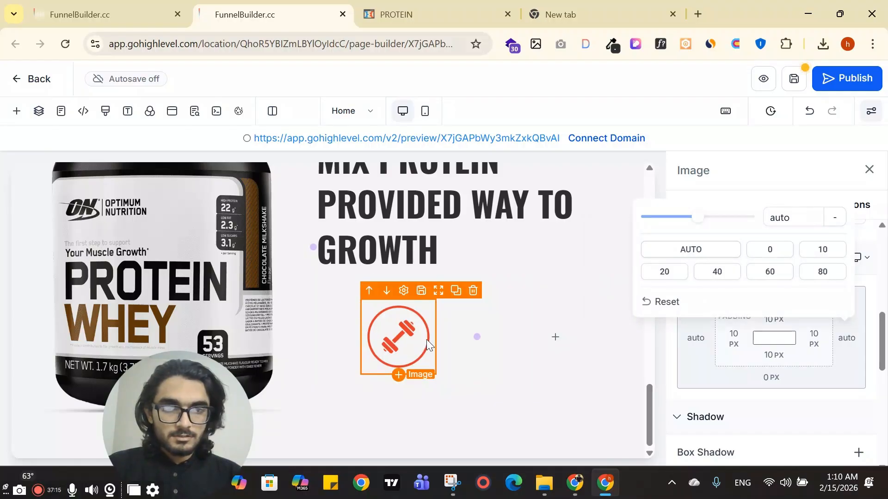
pyautogui.click(695, 338)
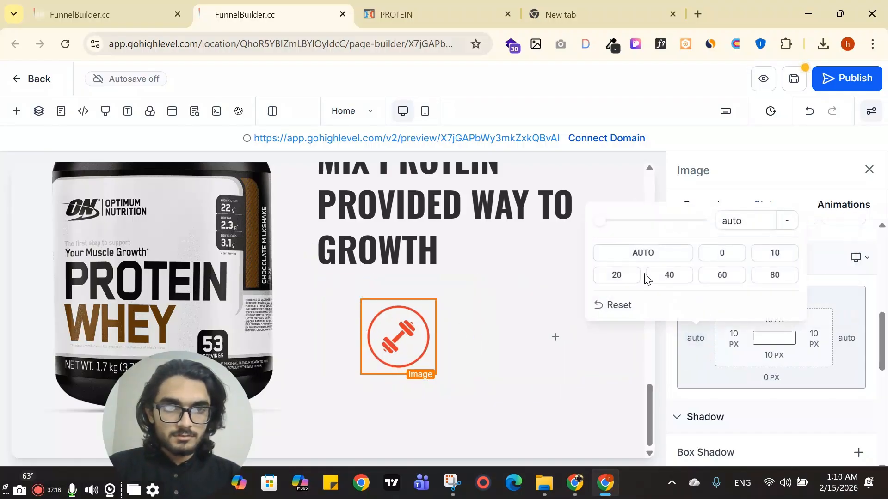
pyautogui.click(720, 253)
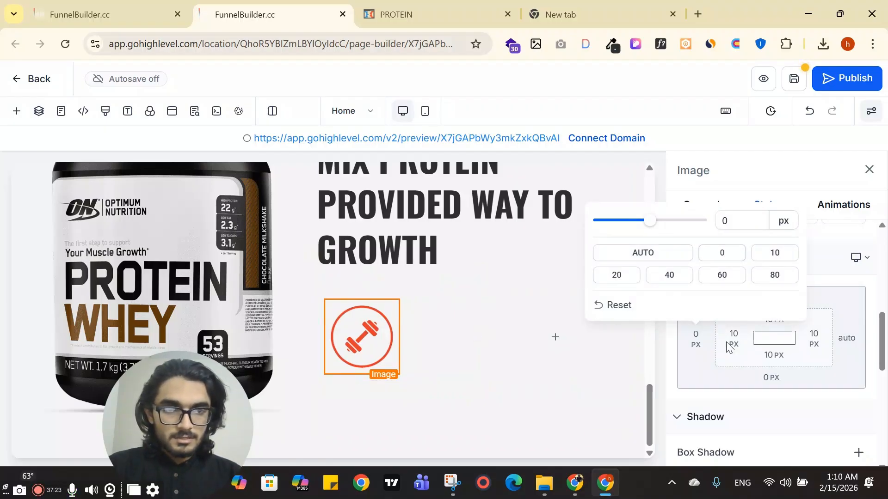
# Set the first column's right padding to 0 px and narrow the column to fit closely around the dumbbell icon
pyautogui.click(457, 342)
pyautogui.click(814, 337)
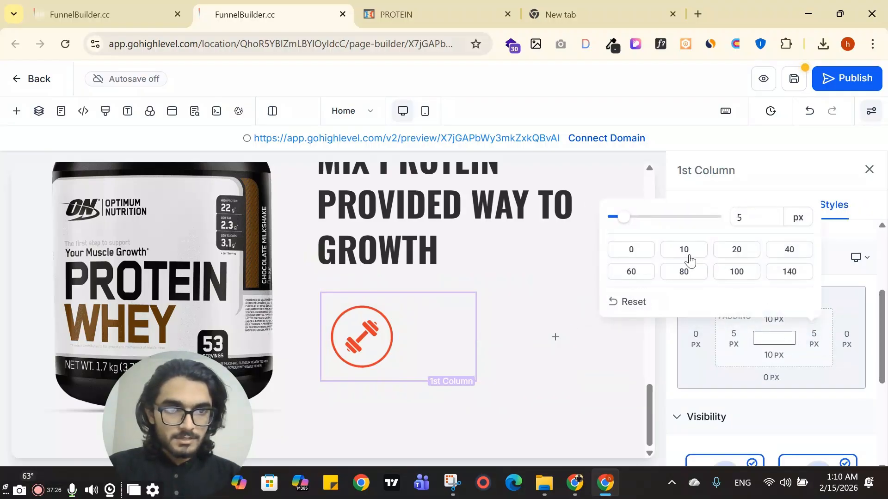
pyautogui.click(631, 250)
pyautogui.click(480, 338)
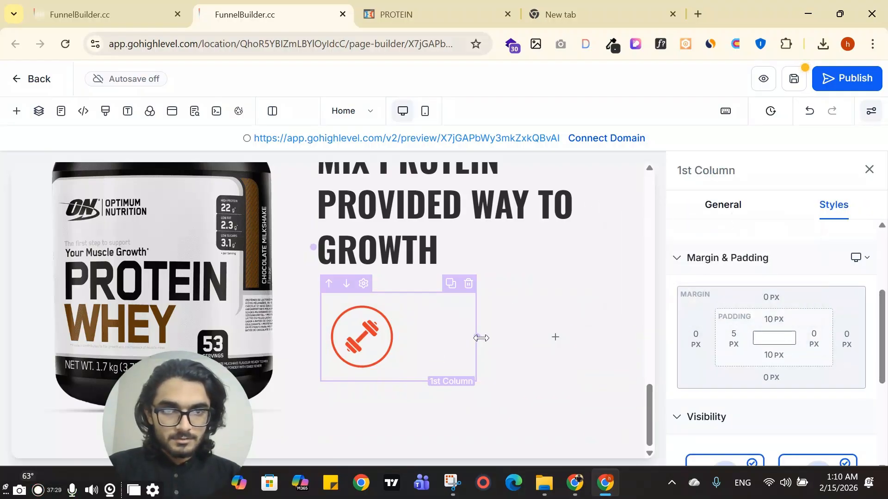
pyautogui.moveTo(481, 337); pyautogui.dragTo(401, 336)
# Insert a Headline element into the second column, beside the dumbbell icon
pyautogui.click(516, 341)
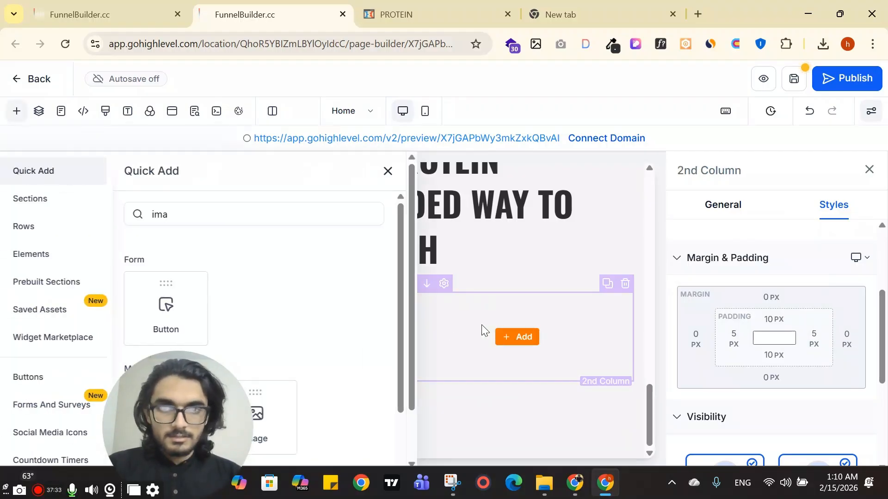
pyautogui.moveTo(186, 214); pyautogui.dragTo(111, 224)
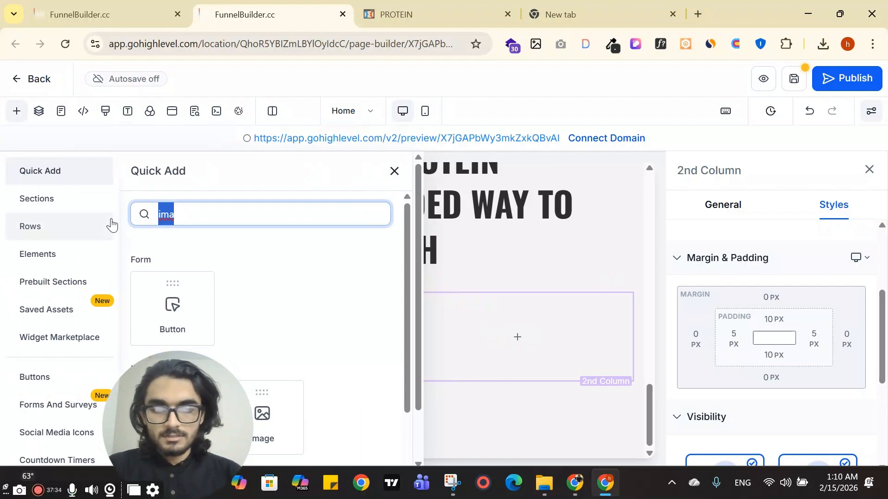
pyautogui.write('h')
pyautogui.press('BackSpace')
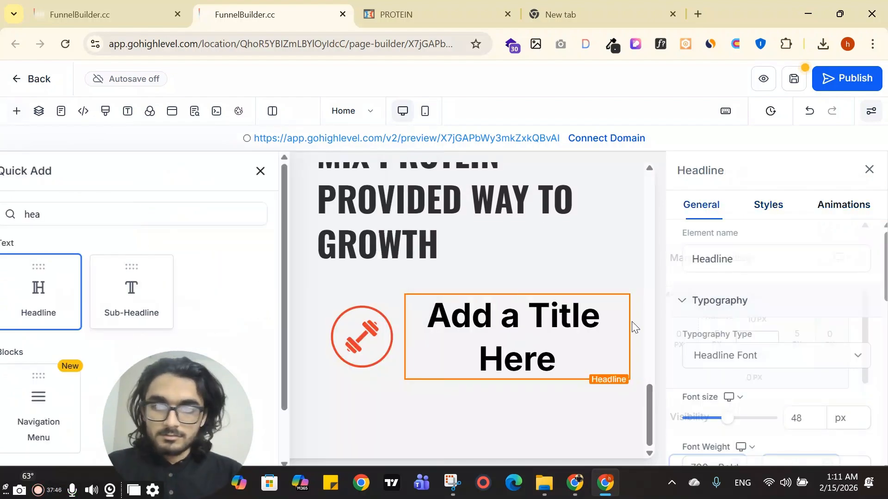
pyautogui.click(550, 382)
# Copy the "Multi Fruits Flavour" title from the PROTEIN page and paste it as plain text into the empty browser tab's address bar
pyautogui.click(397, 14)
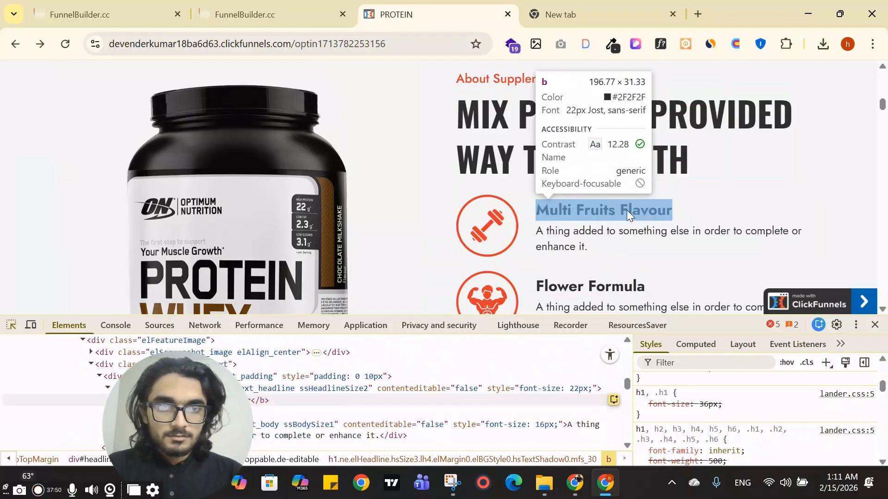
pyautogui.click(626, 210)
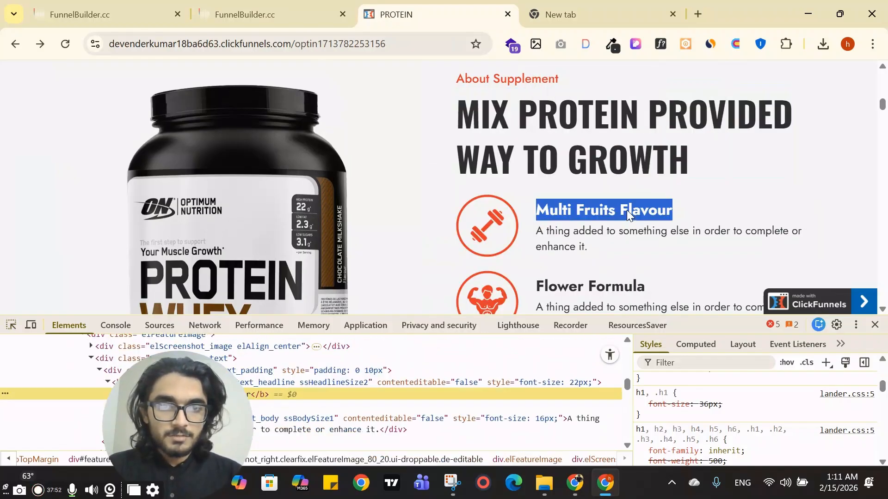
pyautogui.click(569, 14)
pyautogui.write('Multi Fruits Flavour')
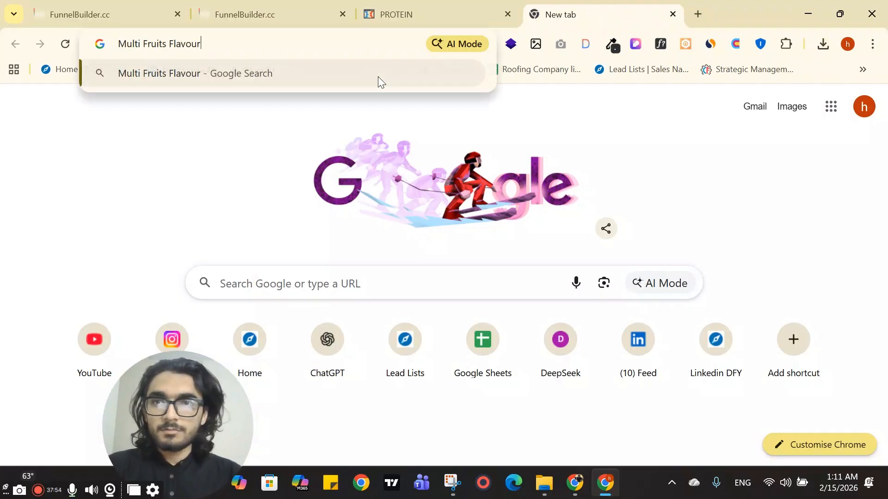
# Replace the placeholder text of the headline beside the dumbbell icon with "Multi Fruits Flavour"
pyautogui.hotkey('ctrl', 'a')
pyautogui.press('BackSpace')
pyautogui.click(254, 14)
pyautogui.click(482, 325)
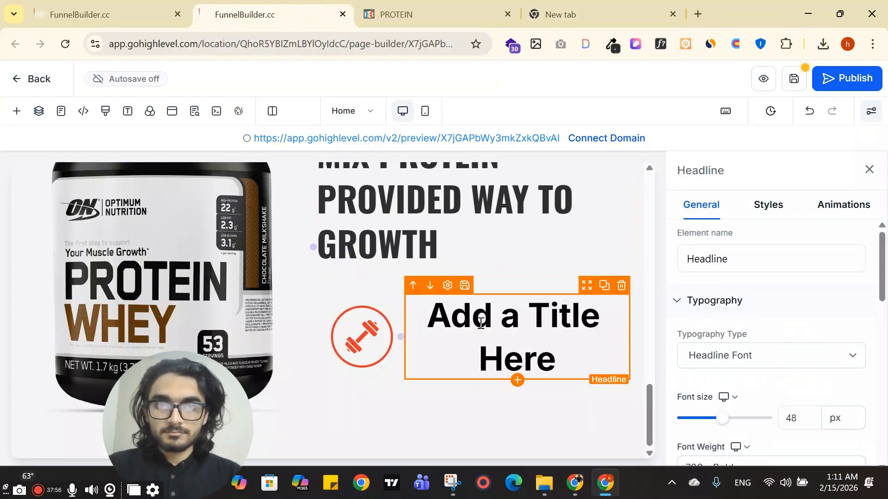
pyautogui.tripleClick(482, 325)
pyautogui.write('Multi Fruits Flavour')
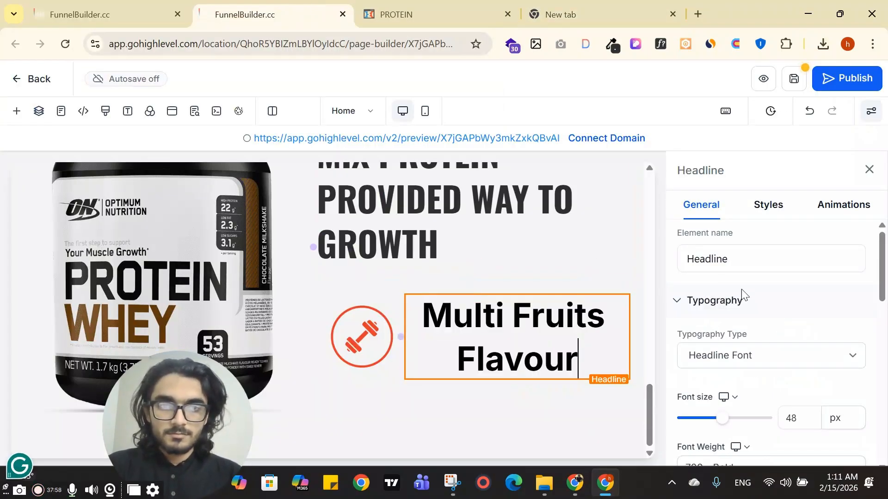
# Set the "Multi Fruits Flavour" headline's font size to 22 px
pyautogui.scroll(-2, 816, 352)
pyautogui.click(816, 352)
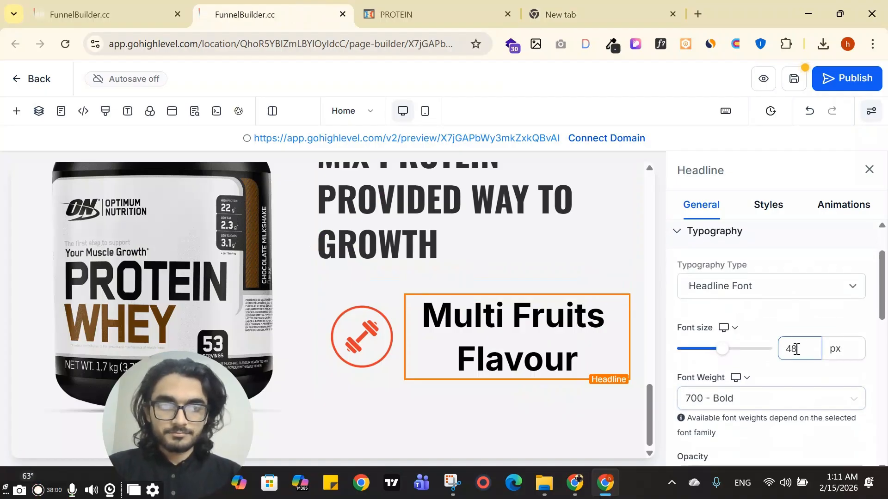
pyautogui.write('22')
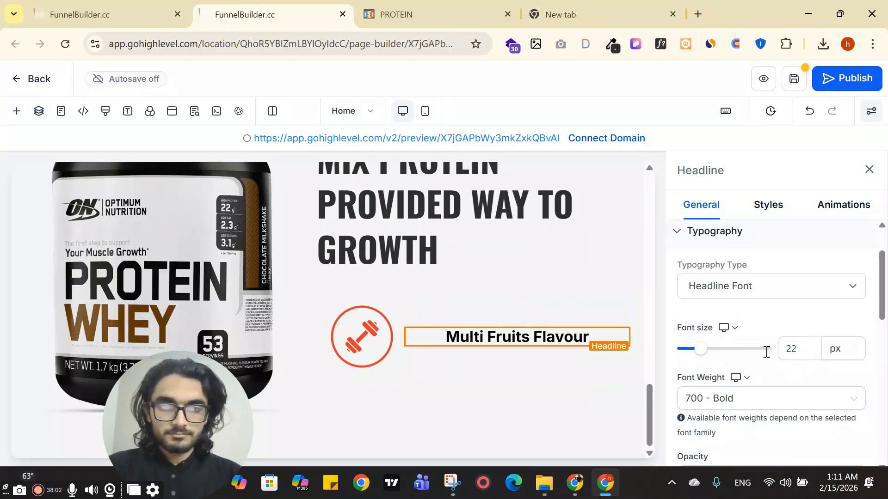
# Inspect the "Multi Fruits Flavour" title's computed text styles on the PROTEIN page
pyautogui.click(416, 14)
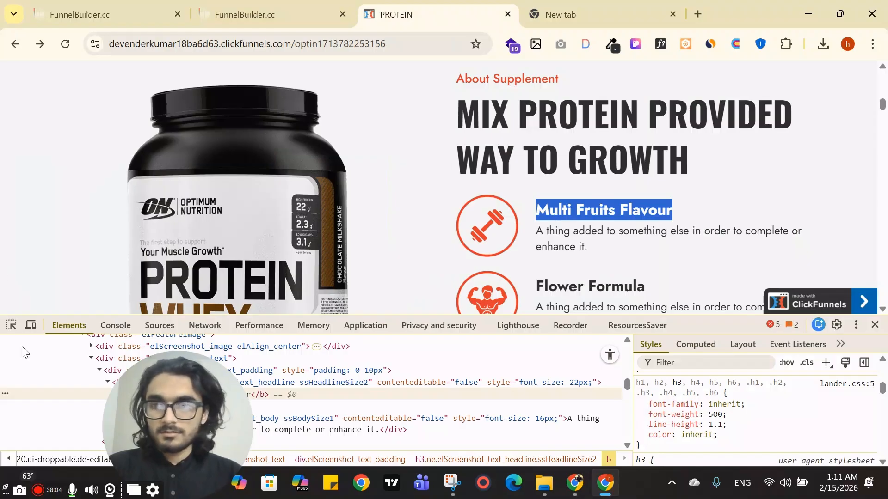
pyautogui.click(11, 325)
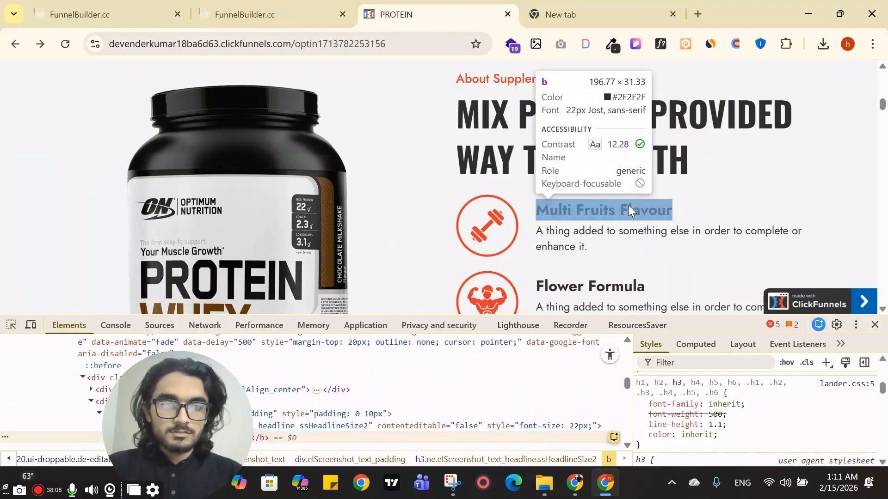
pyautogui.click(629, 205)
pyautogui.scroll(-3, 774, 440)
pyautogui.scroll(-3, 774, 440)
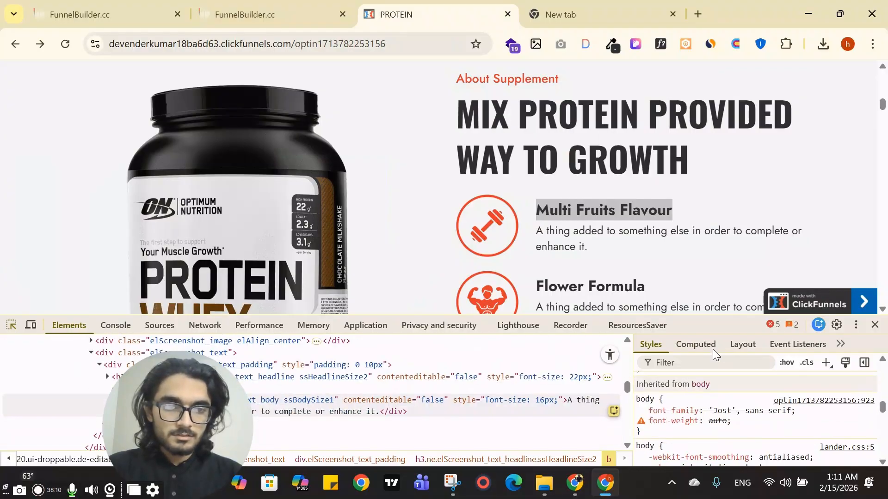
pyautogui.click(707, 344)
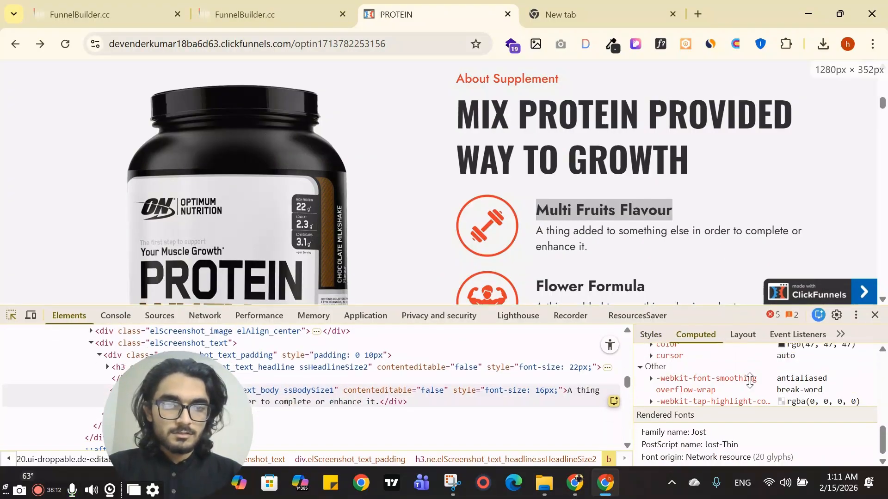
pyautogui.moveTo(725, 316); pyautogui.dragTo(725, 221)
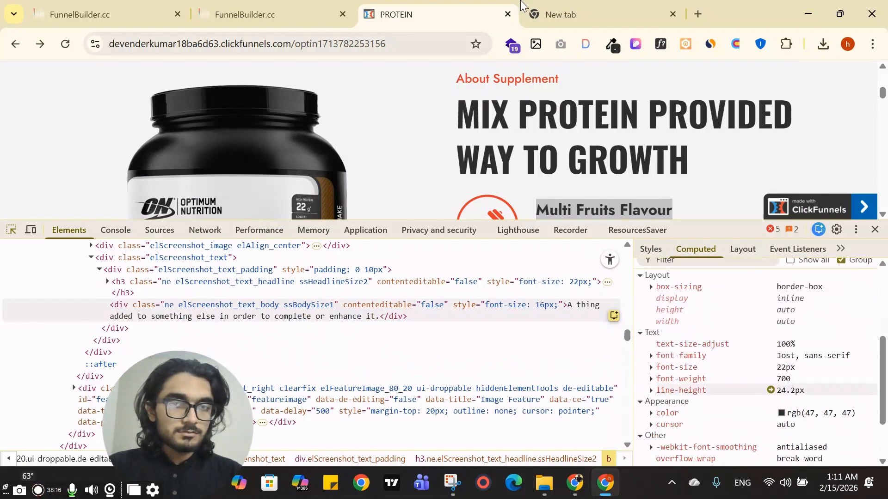
# Back in the page builder, switch the "Multi Fruits Flavour" headline to a custom font and choose Jost
pyautogui.hotkey('ctrl', 'shift', 'Tab')
pyautogui.click(517, 347)
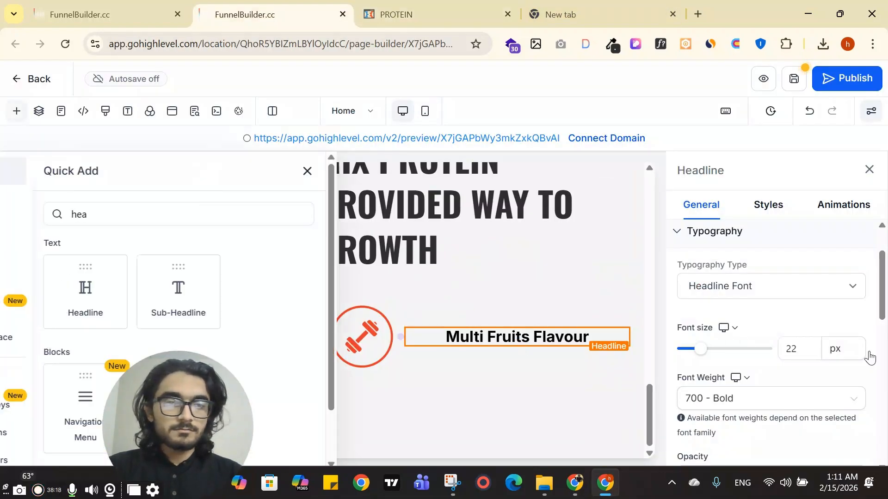
pyautogui.press('Escape')
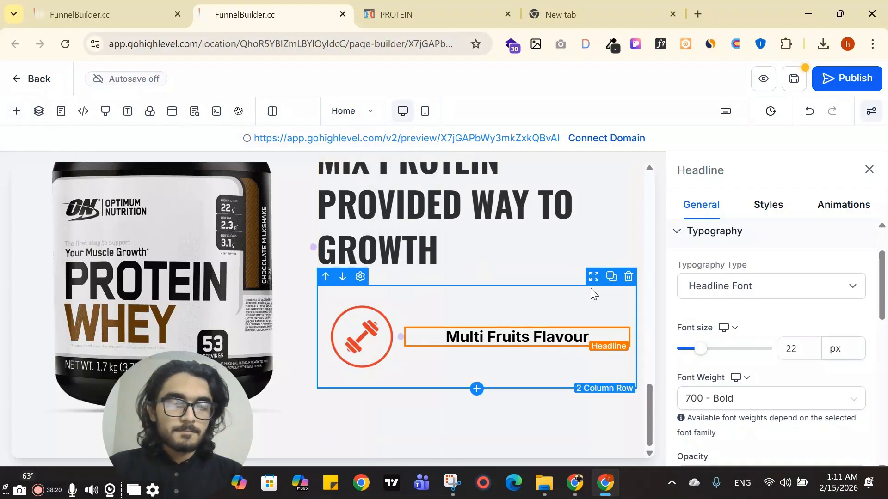
pyautogui.hotkey('ctrl', '-')
pyautogui.click(806, 267)
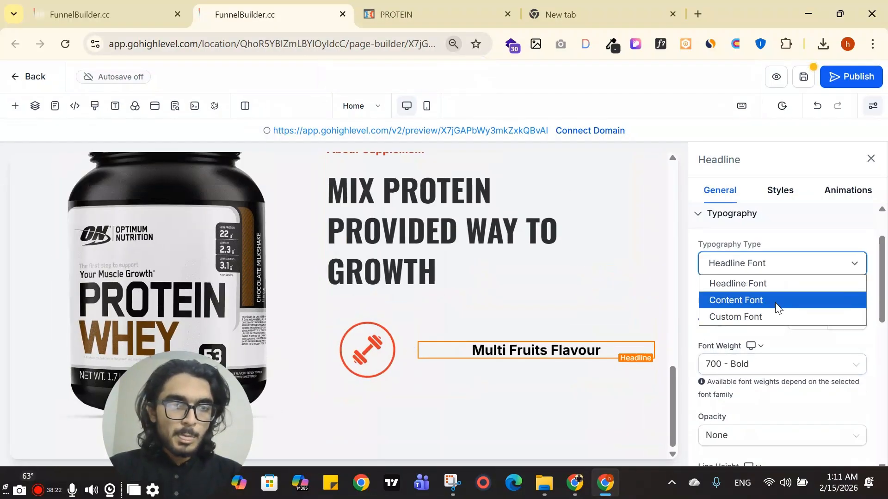
pyautogui.click(791, 317)
pyautogui.click(798, 312)
pyautogui.click(594, 265)
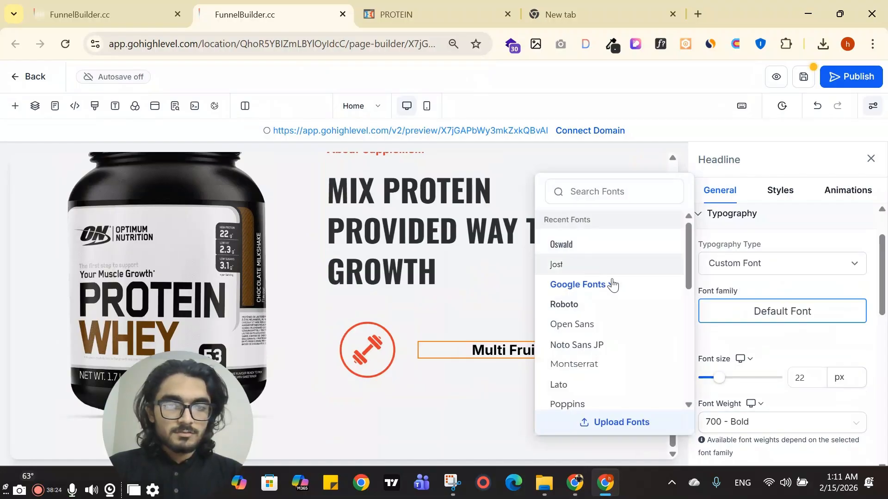
# Left-align the "Multi Fruits Flavour" headline
pyautogui.scroll(-3, 788, 347)
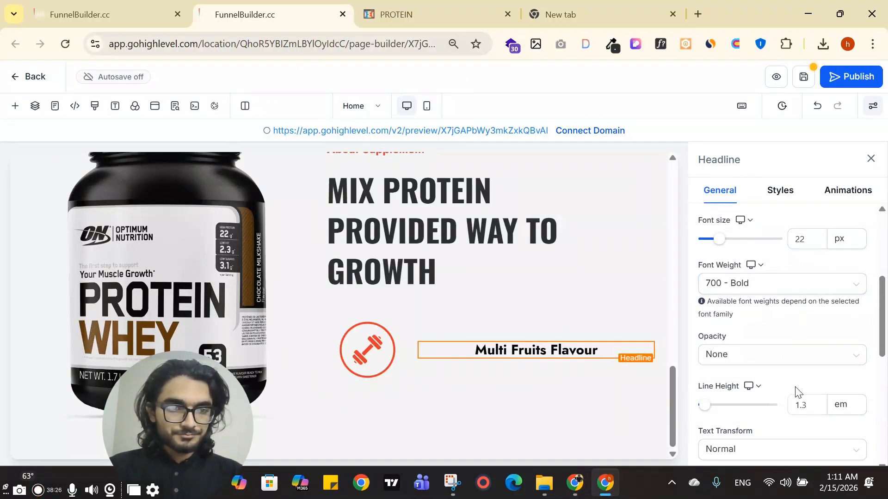
pyautogui.click(781, 191)
pyautogui.scroll(-2, 777, 309)
pyautogui.click(729, 297)
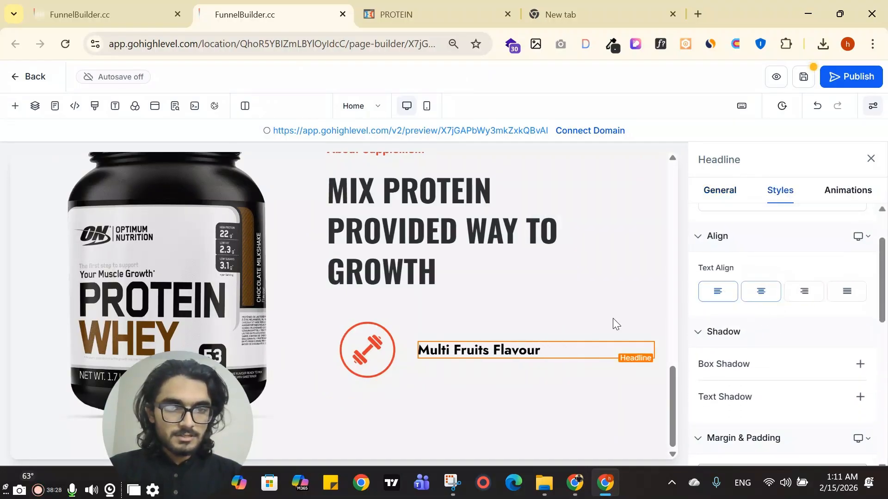
# Insert a Paragraph element directly below the "Multi Fruits Flavour" headline
pyautogui.write('/hea')
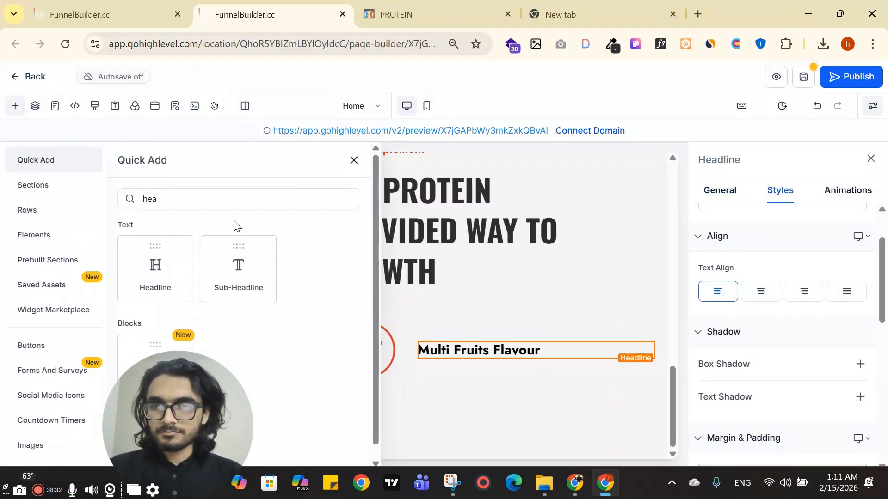
pyautogui.doubleClick(237, 204)
pyautogui.press('BackSpace')
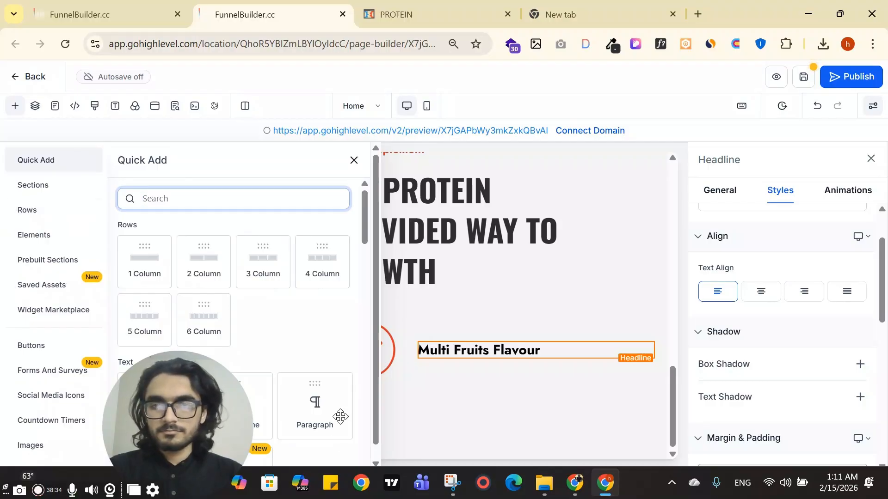
pyautogui.moveTo(341, 416); pyautogui.dragTo(508, 382)
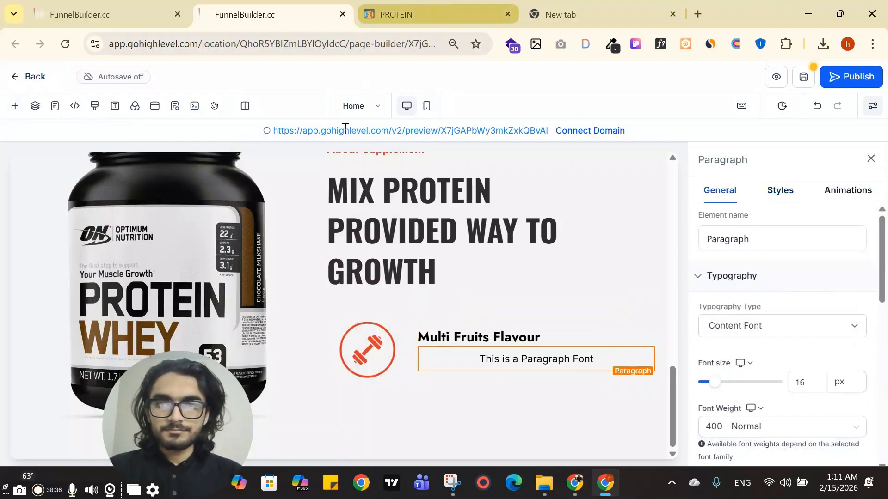
# Copy the description under "Multi Fruits Flavour" from the PROTEIN page and convert it to plain text in the empty tab's address bar
pyautogui.hotkey('ctrl', 'Tab')
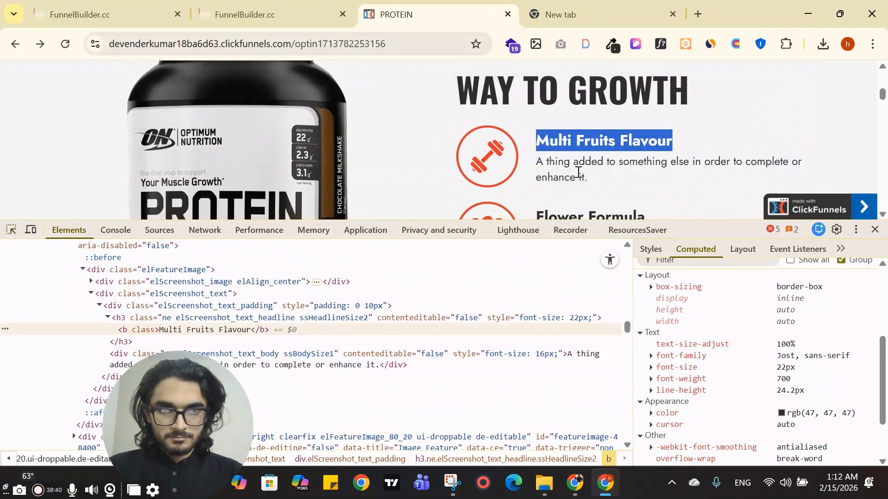
pyautogui.tripleClick(576, 173)
pyautogui.hotkey('ctrl', 'c')
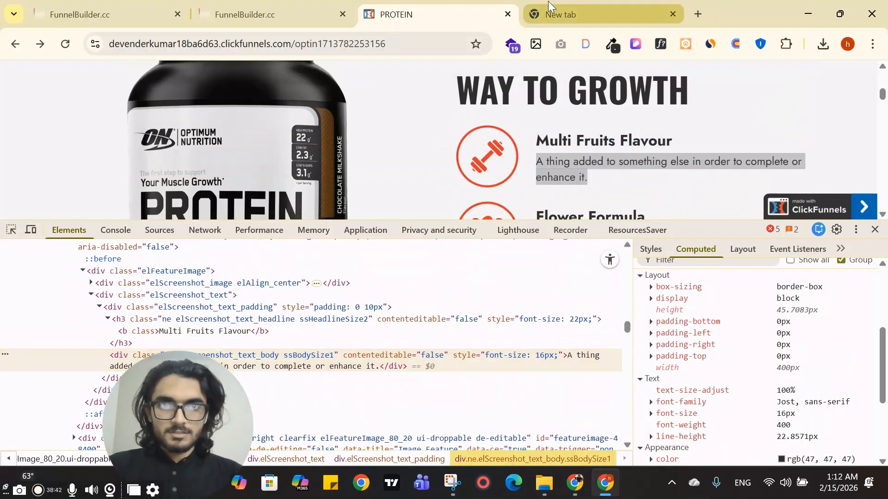
pyautogui.click(547, 4)
pyautogui.hotkey('ctrl', 'v')
pyautogui.hotkey('ctrl', 'a')
pyautogui.press('BackSpace')
# Replace the new paragraph's placeholder with "A thing added to something else in order to complete or enhance it."
pyautogui.click(259, 14)
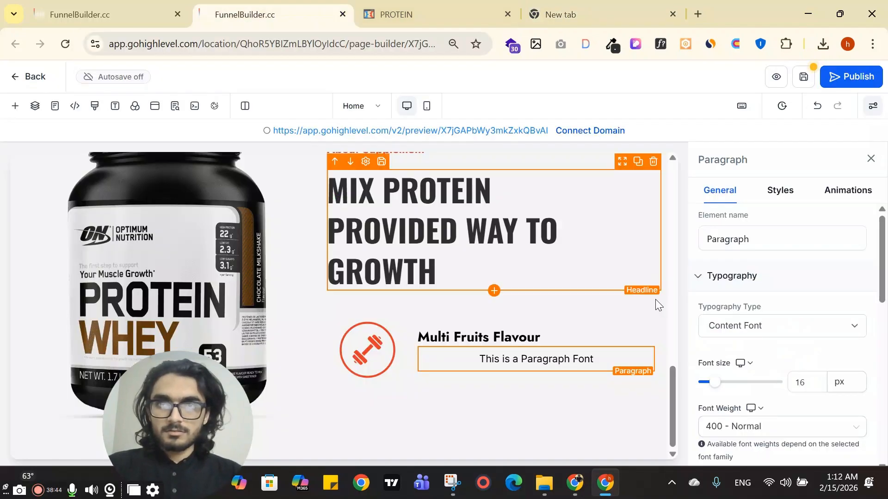
pyautogui.click(567, 359)
pyautogui.tripleClick(567, 359)
pyautogui.hotkey('ctrl', 'v')
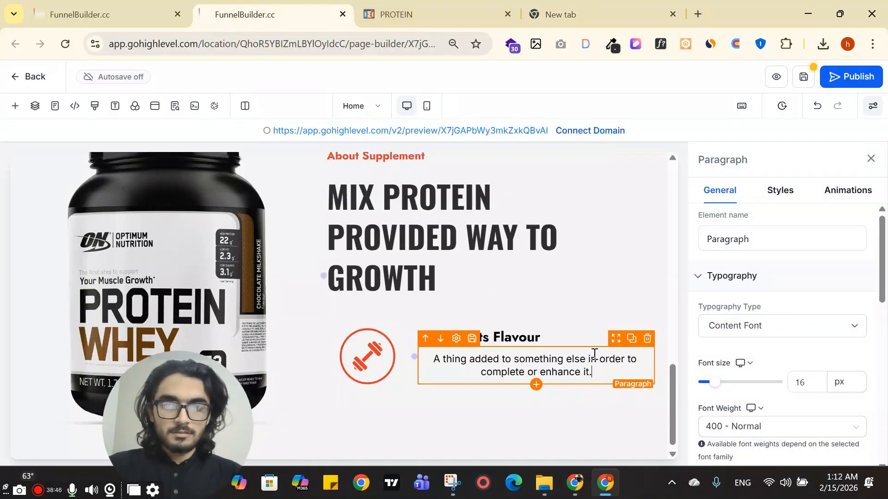
# Left-align the description paragraph under "Multi Fruits Flavour"
pyautogui.click(780, 190)
pyautogui.scroll(3, 721, 277)
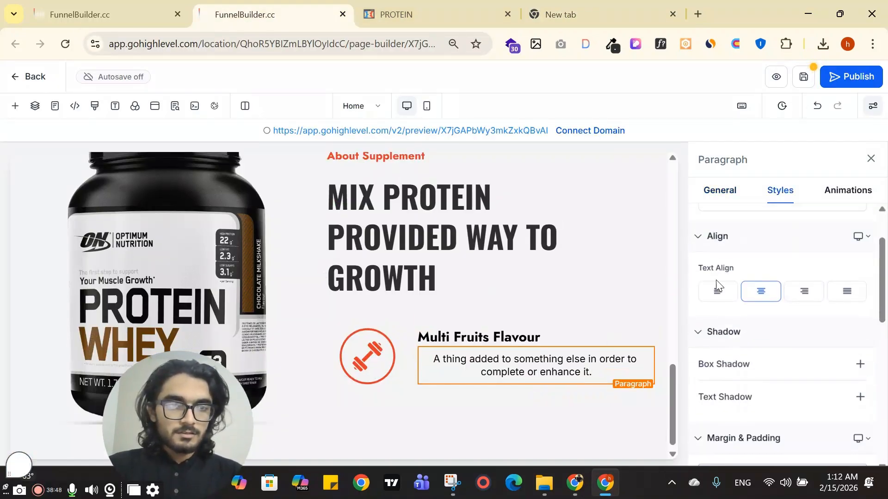
pyautogui.click(717, 290)
# Switch the description paragraph to a custom font and choose Jost
pyautogui.click(720, 191)
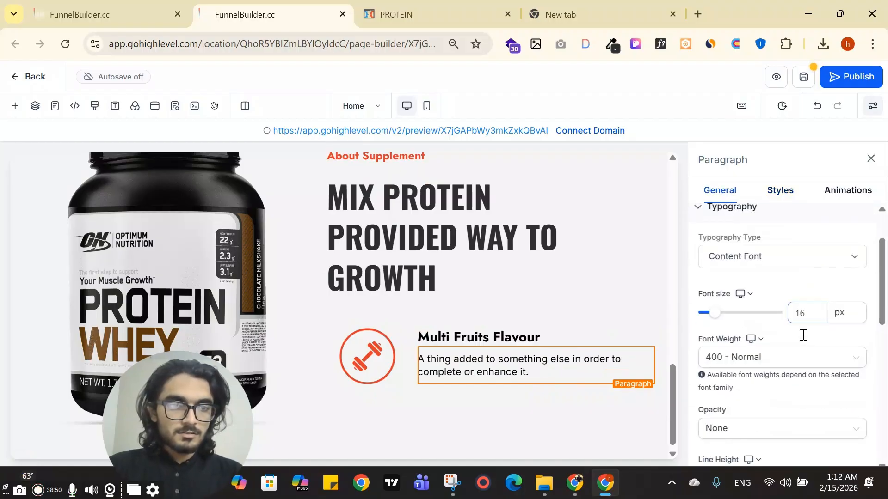
pyautogui.click(786, 257)
pyautogui.click(739, 307)
pyautogui.click(782, 304)
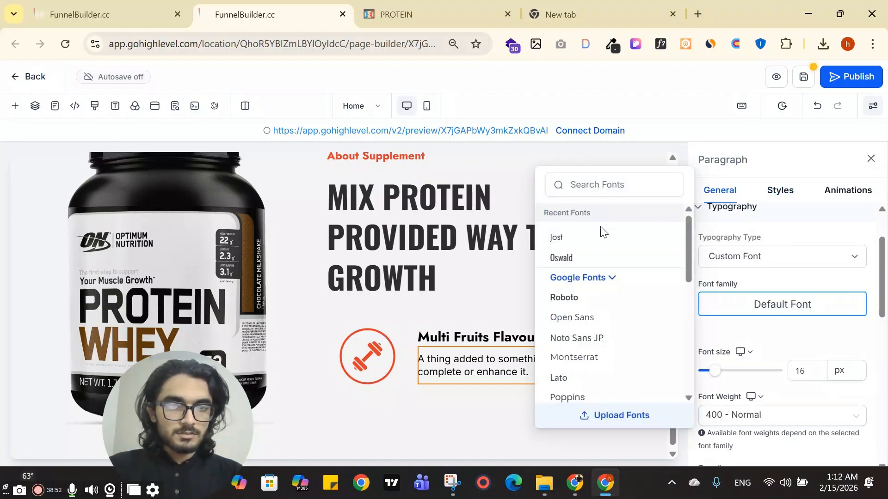
pyautogui.click(601, 235)
pyautogui.click(782, 304)
# Examine the description's computed text styles, including line height and color, on the PROTEIN page
pyautogui.click(406, 14)
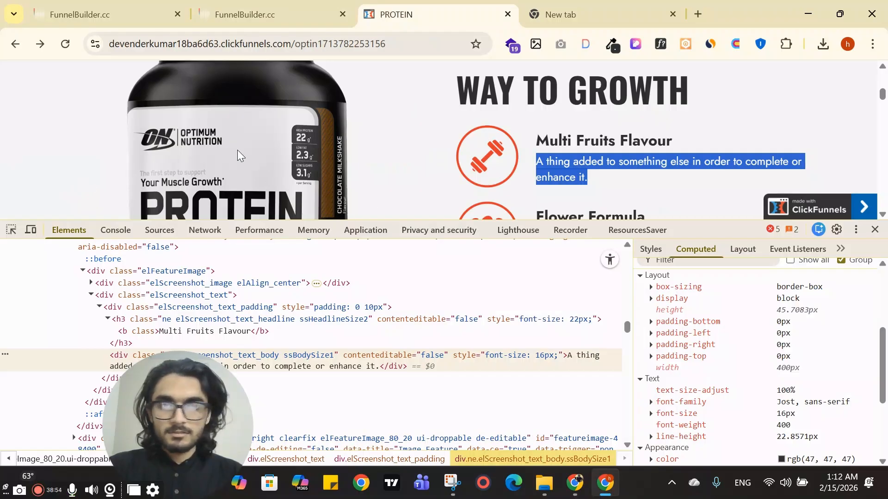
pyautogui.scroll(3, 791, 383)
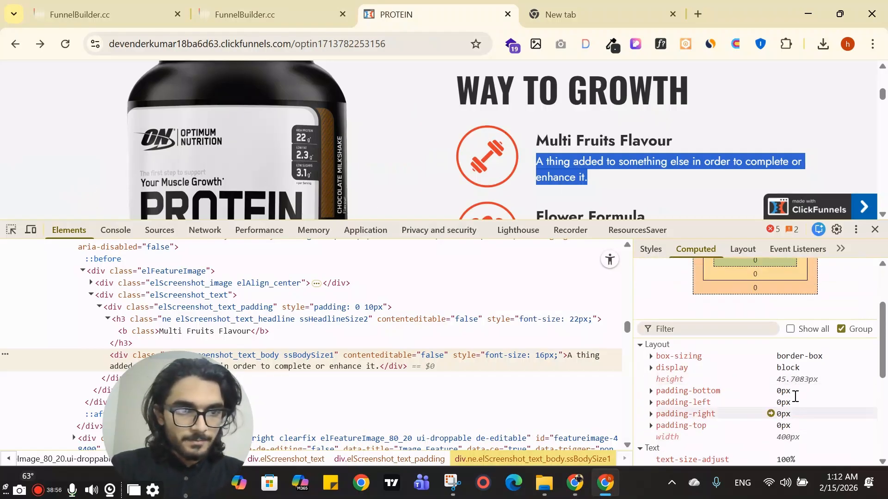
pyautogui.scroll(-6, 795, 396)
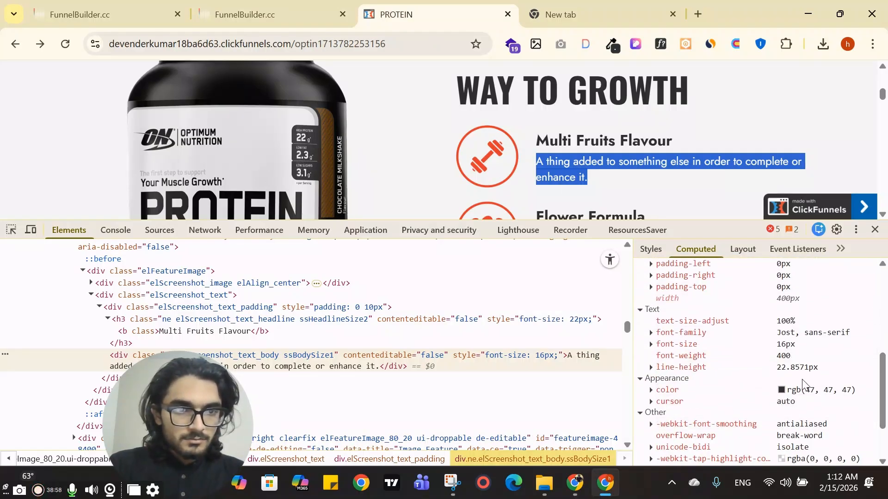
# Change the description paragraph's line height unit to px and set the value to 22
pyautogui.click(282, 11)
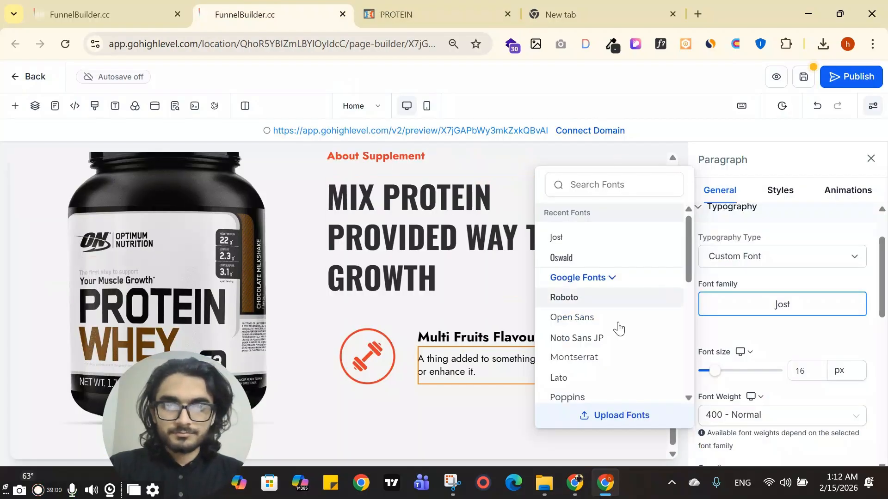
pyautogui.scroll(-5, 804, 361)
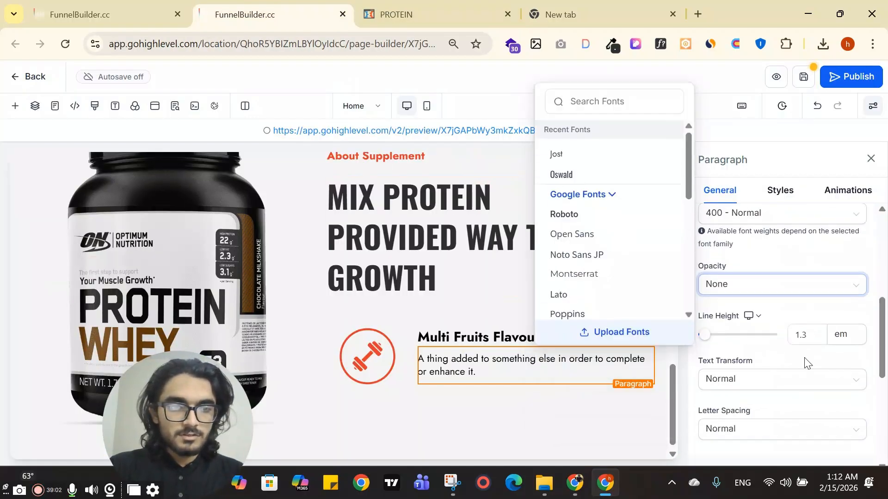
pyautogui.click(846, 329)
pyautogui.click(837, 189)
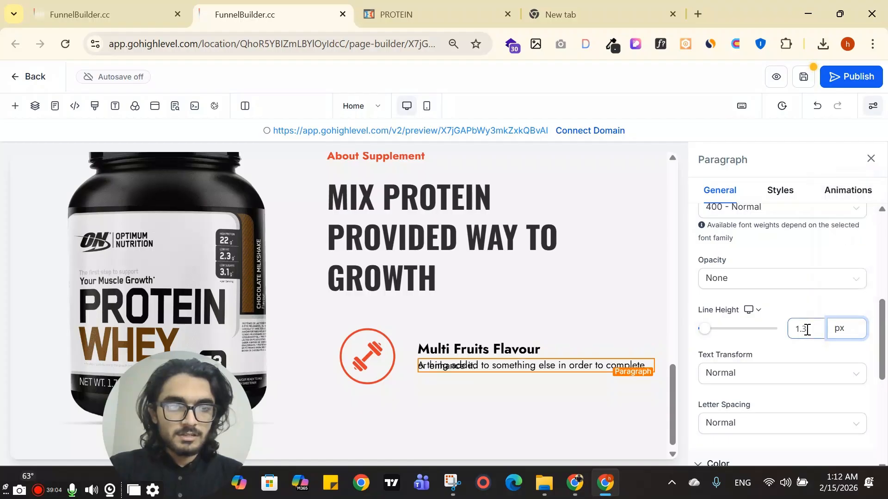
pyautogui.moveTo(808, 329); pyautogui.dragTo(753, 326)
pyautogui.write('22')
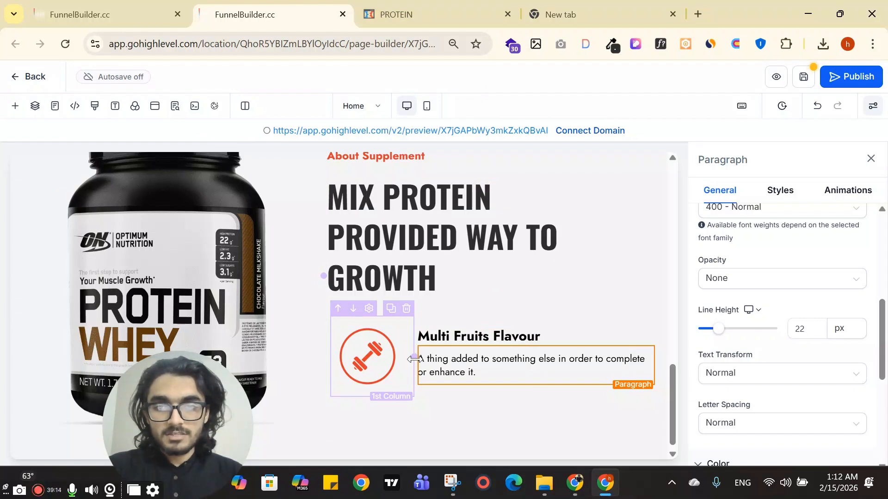
# Close the element settings and compare the "Multi Fruits Flavour" row with the feature rows on the PROTEIN page
pyautogui.click(407, 362)
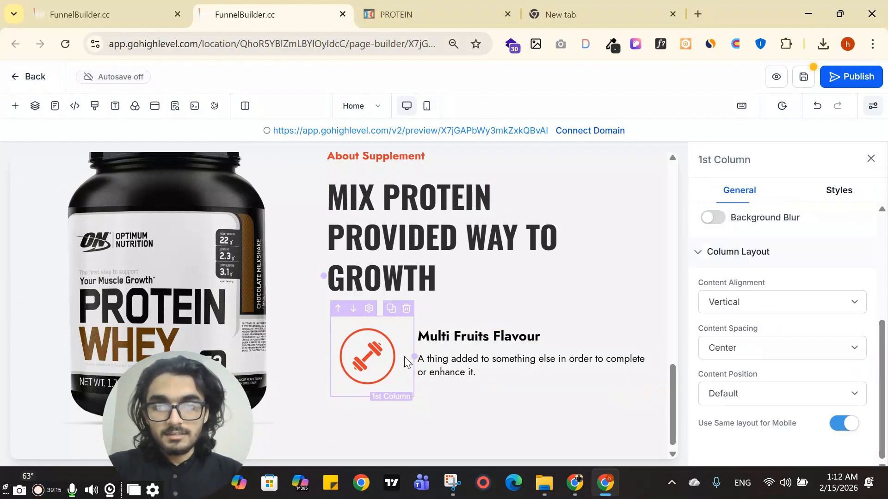
pyautogui.click(870, 160)
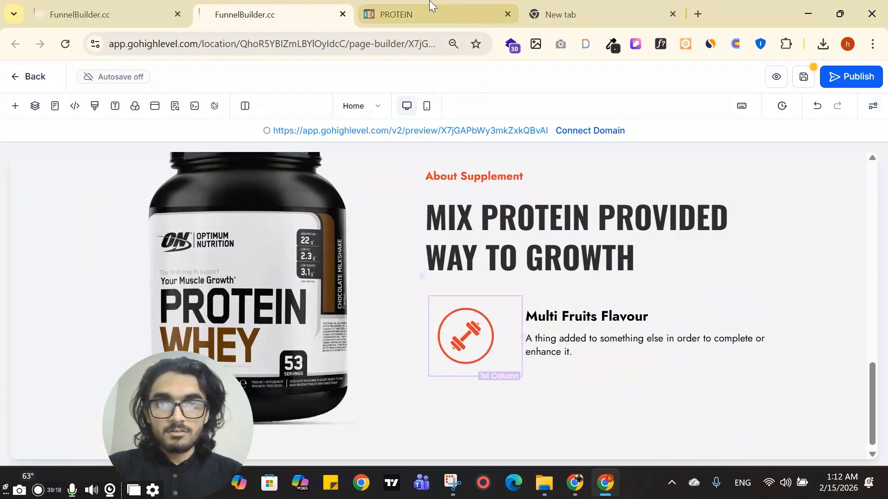
pyautogui.click(391, 14)
pyautogui.scroll(-1, 593, 178)
pyautogui.click(597, 139)
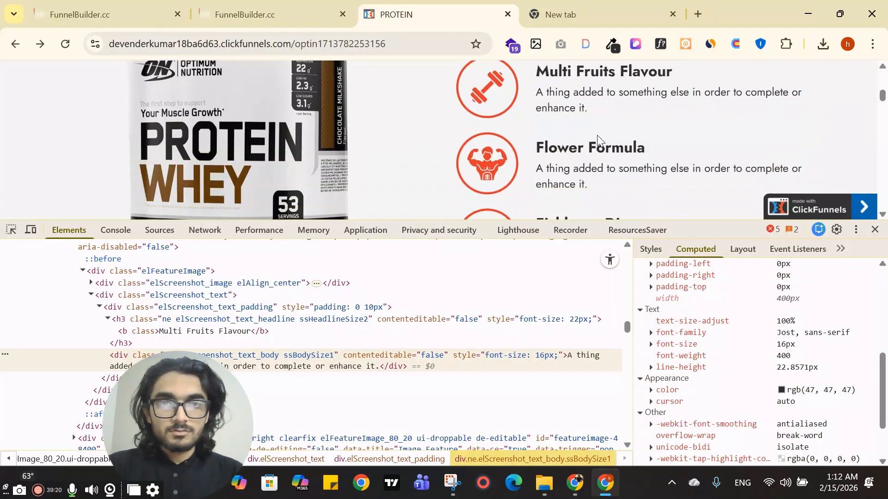
# Check the "Multi Fruits Flavour" headline and description against the PROTEIN page with the builder shown at 100% zoom
pyautogui.click(334, 3)
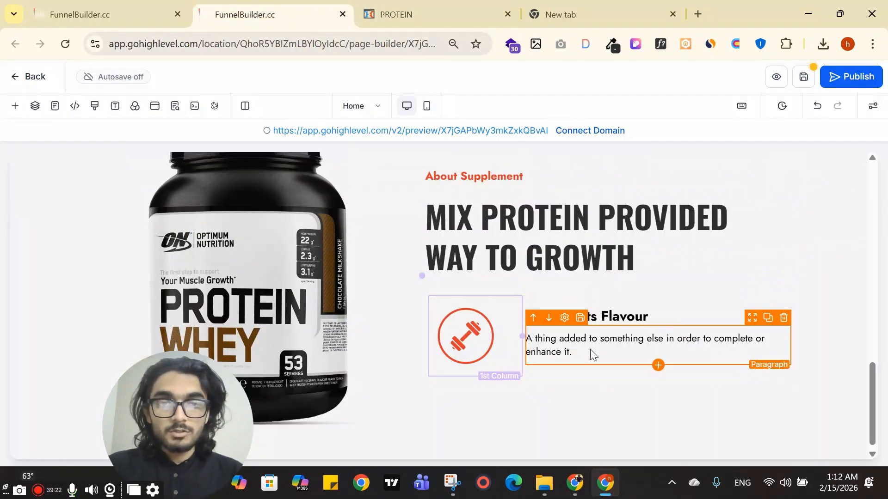
pyautogui.click(396, 14)
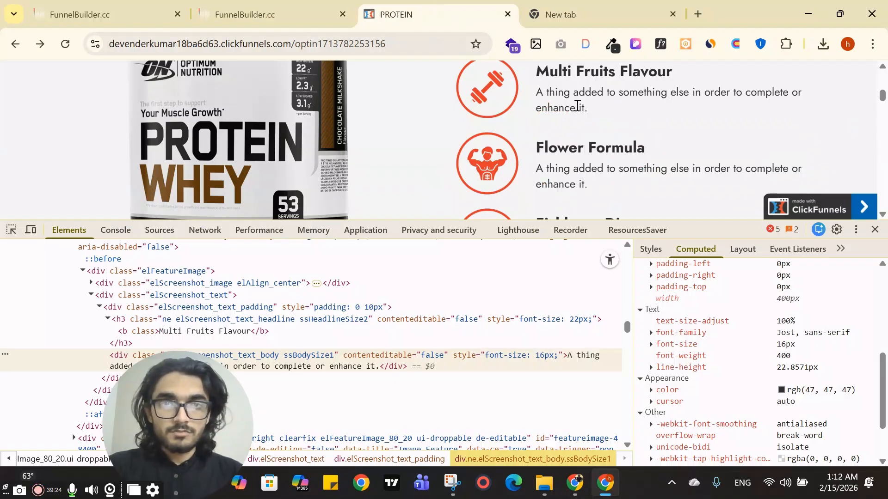
pyautogui.click(327, 6)
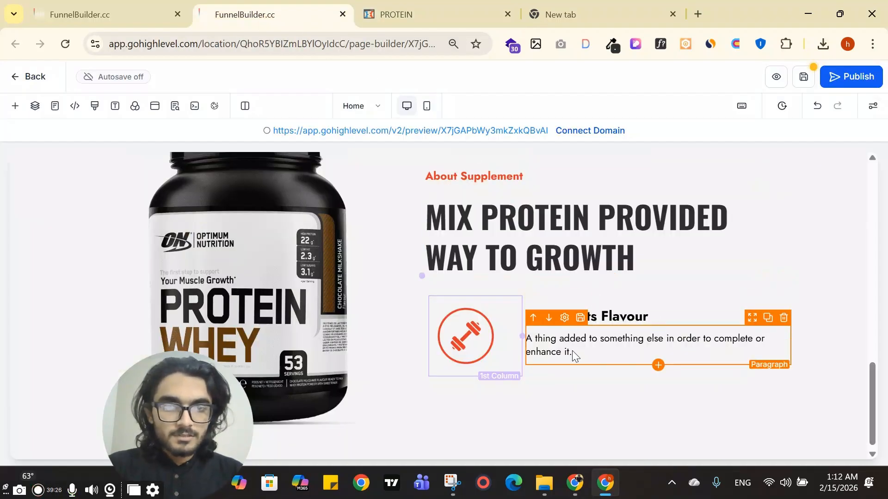
pyautogui.hotkey('ctrl', '+')
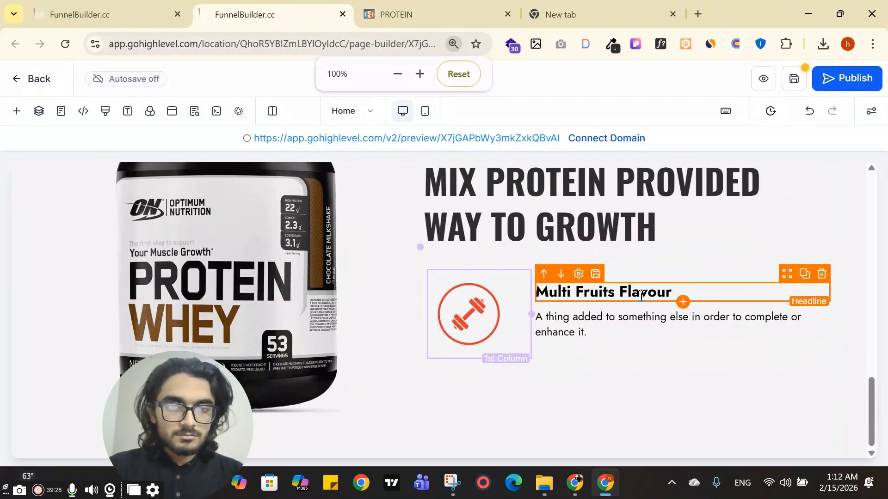
# Set the "Multi Fruits Flavour" headline's text color to the dark gray custom color #2f2f2f
pyautogui.click(640, 294)
pyautogui.scroll(-8, 786, 324)
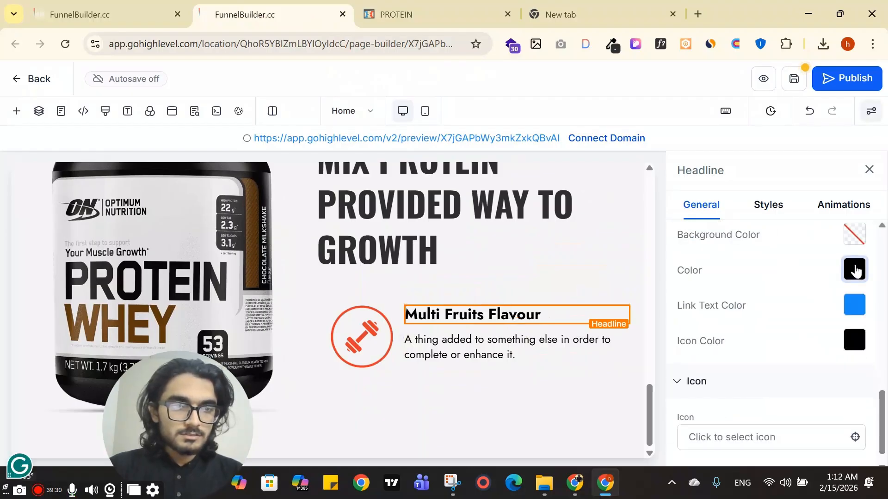
pyautogui.click(856, 270)
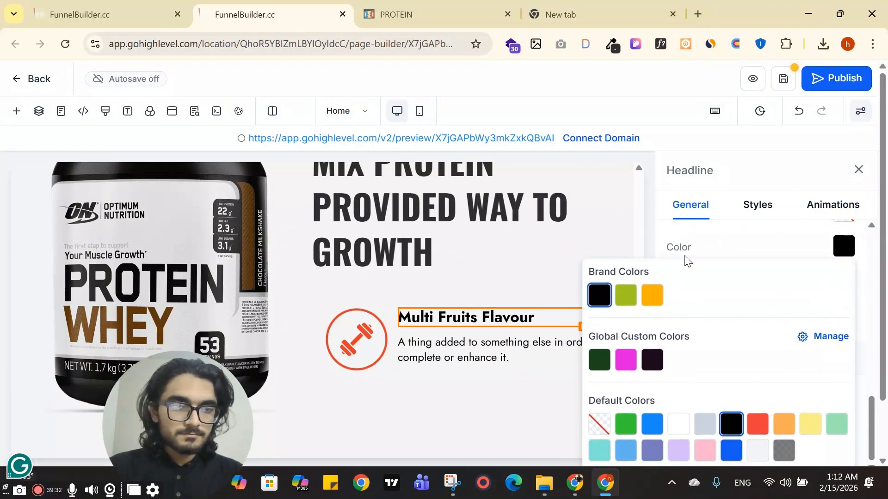
pyautogui.click(715, 424)
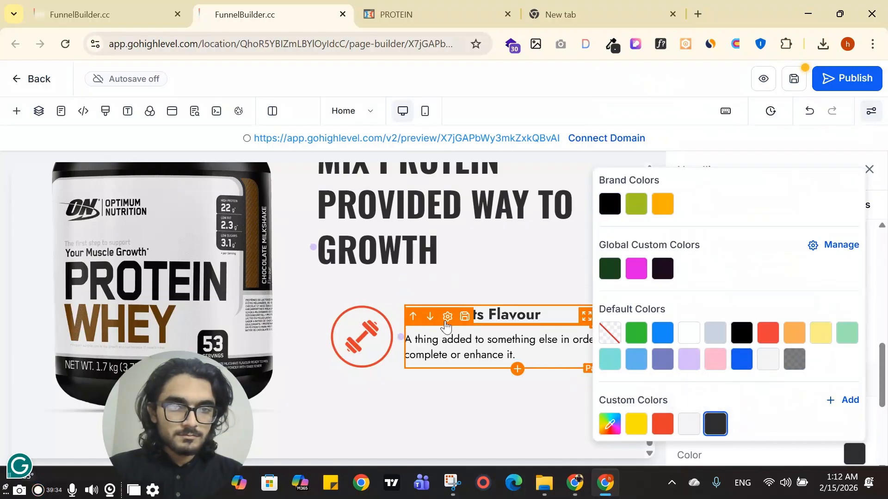
# Apply the custom color #2f2f2f to the description paragraph under "Multi Fruits Flavour" and close the settings
pyautogui.click(447, 340)
pyautogui.click(856, 455)
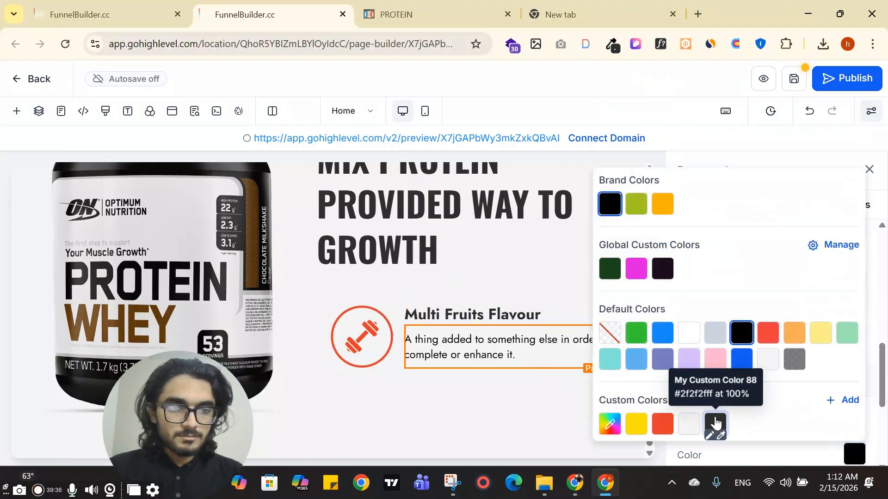
pyautogui.click(715, 425)
pyautogui.click(541, 377)
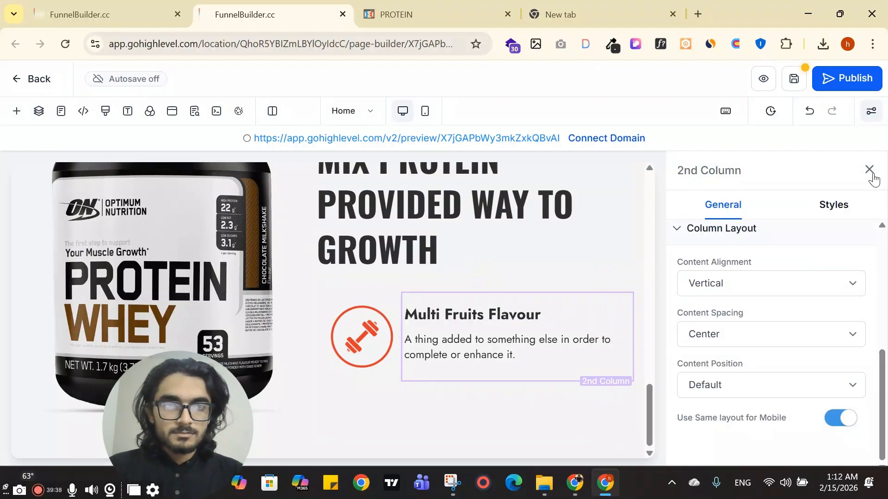
pyautogui.click(869, 170)
# Compare the recolored feature row with the PROTEIN page and review the icon column's layout settings
pyautogui.click(440, 9)
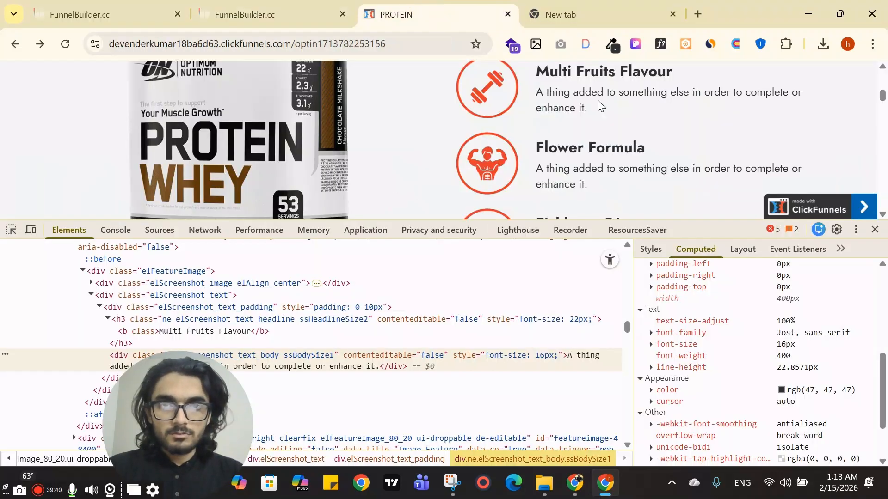
pyautogui.click(326, 6)
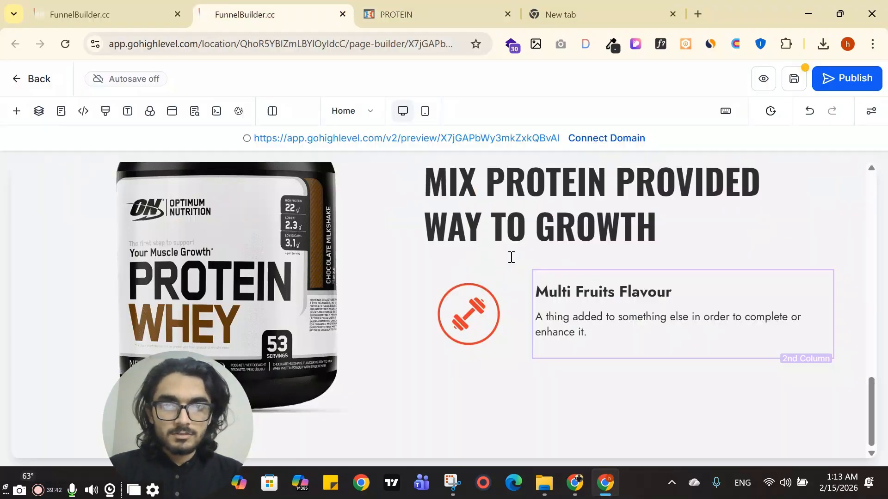
pyautogui.click(517, 304)
pyautogui.scroll(-5, 823, 346)
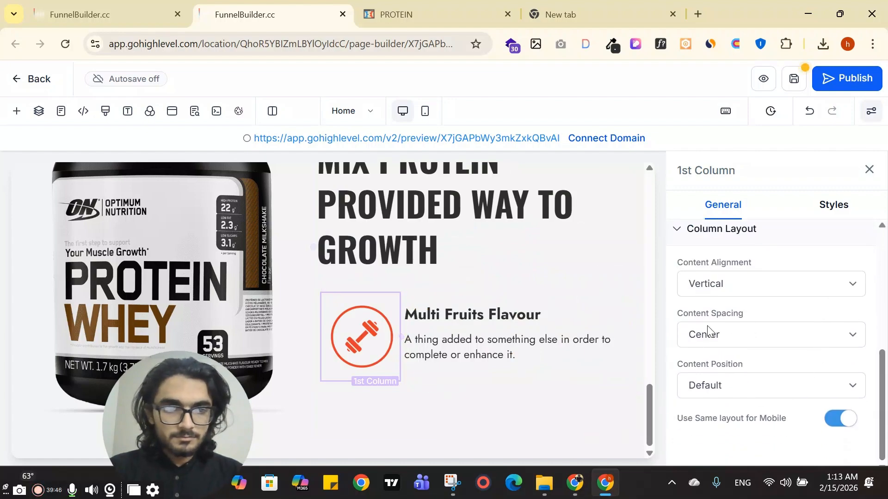
pyautogui.click(871, 169)
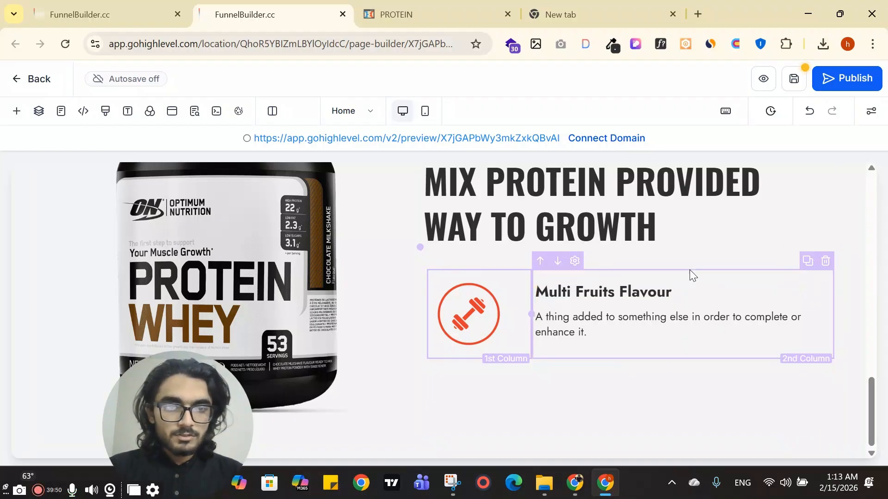
pyautogui.click(436, 7)
pyautogui.scroll(2, 664, 135)
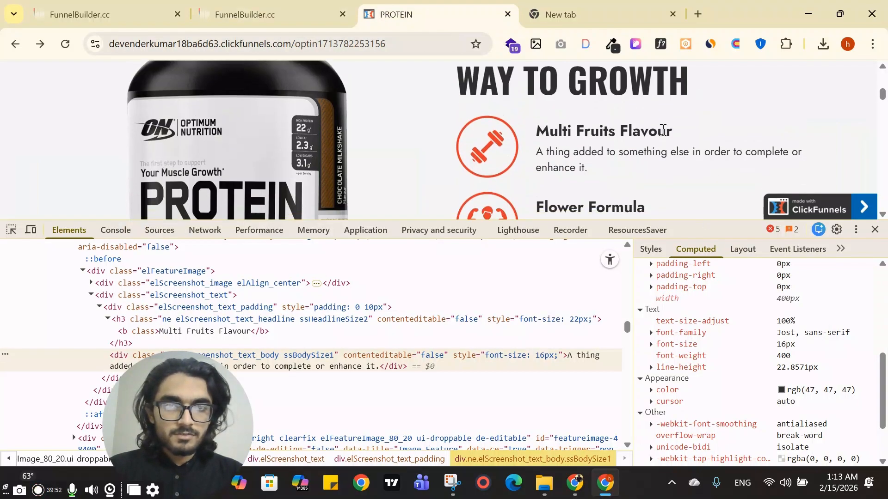
pyautogui.scroll(-4, 555, 129)
pyautogui.click(273, 15)
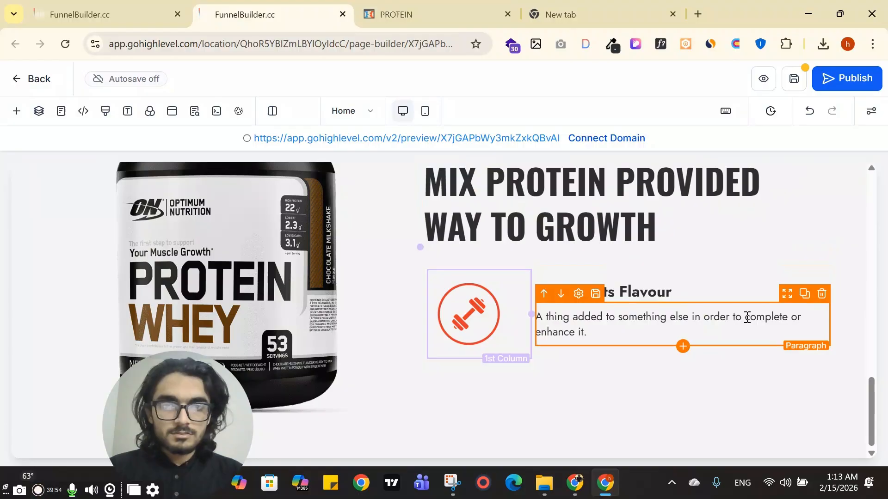
# Duplicate the two-column "Multi Fruits Flavour" row twice to make three stacked feature rows
pyautogui.click(764, 264)
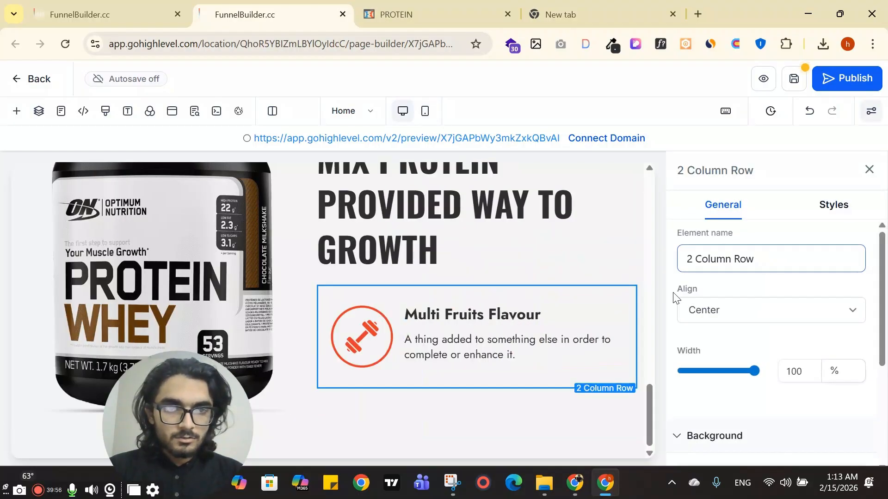
pyautogui.click(610, 276)
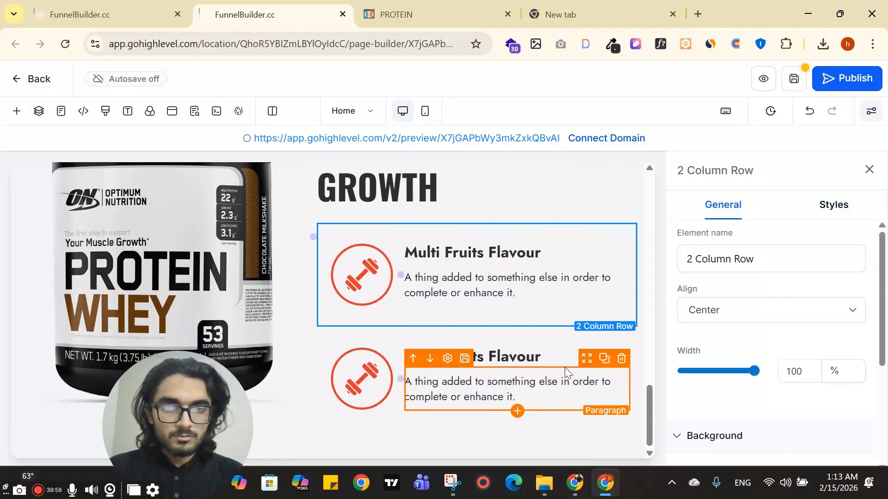
pyautogui.click(611, 319)
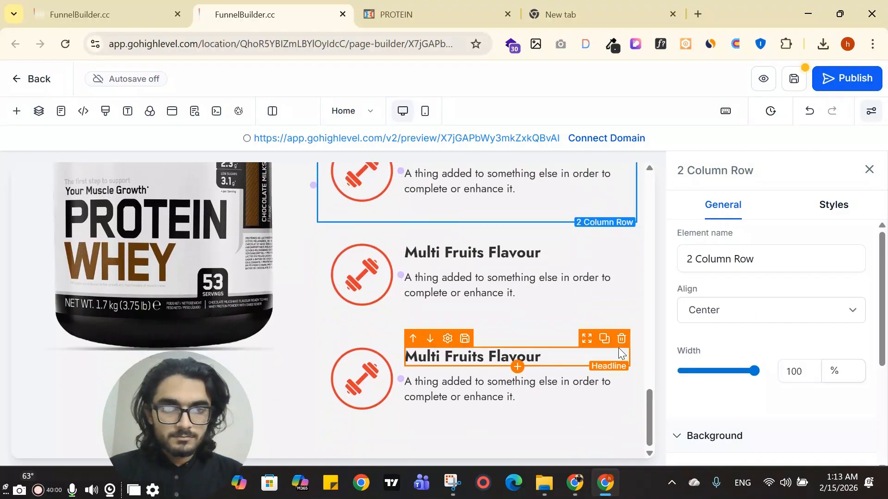
pyautogui.click(614, 332)
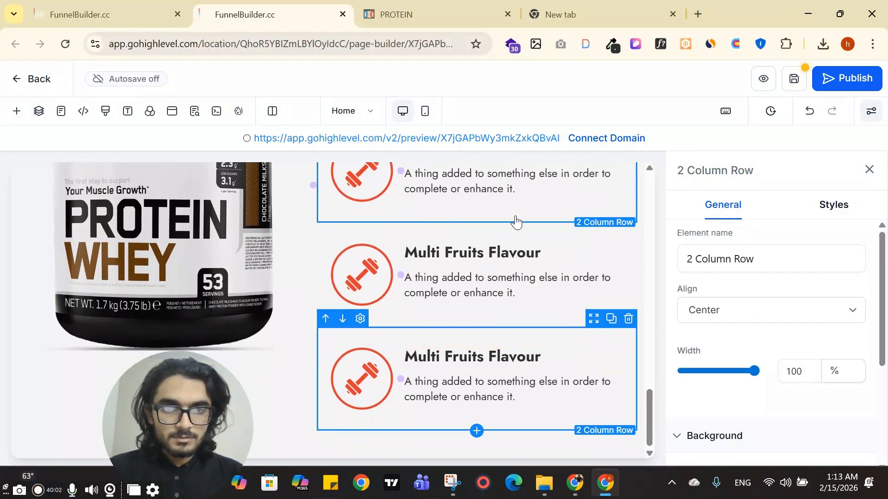
# Compare the feature list with the reference PROTEIN page and delete the surplus last Multi Fruits Flavour row
pyautogui.click(396, 15)
pyautogui.scroll(3, 592, 88)
pyautogui.scroll(-4, 568, 139)
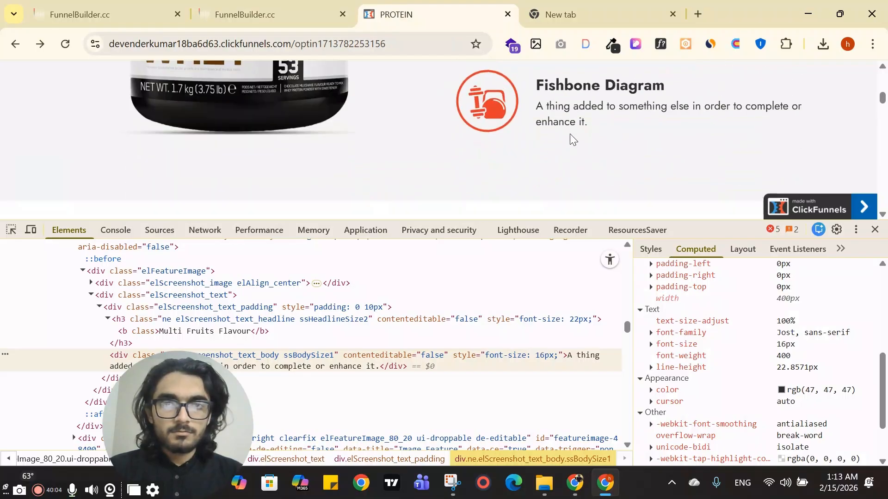
pyautogui.scroll(3, 551, 138)
pyautogui.click(329, 7)
pyautogui.scroll(-2, 616, 423)
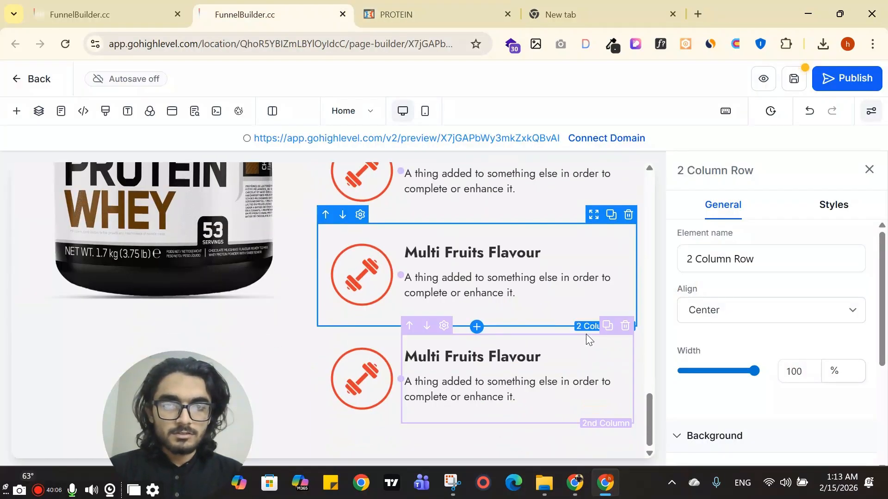
pyautogui.scroll(3, 511, 319)
pyautogui.scroll(-3, 508, 318)
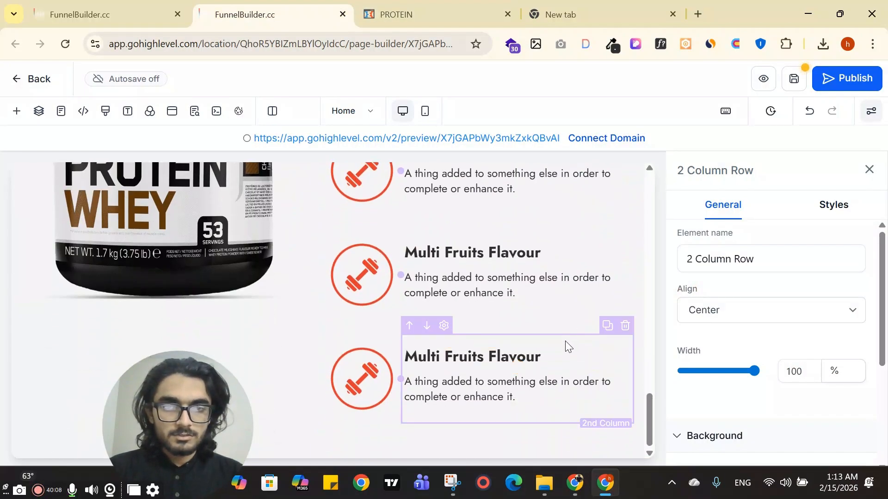
pyautogui.click(628, 318)
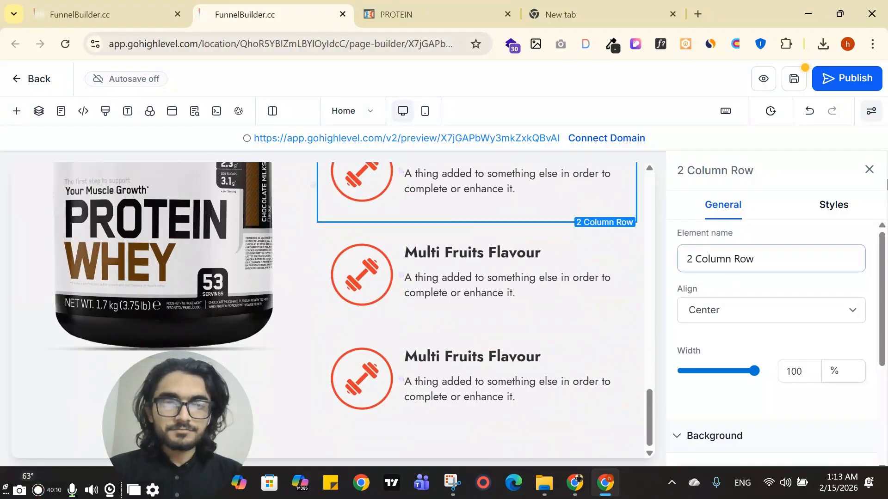
pyautogui.click(869, 170)
pyautogui.scroll(1, 534, 268)
pyautogui.scroll(-2, 532, 286)
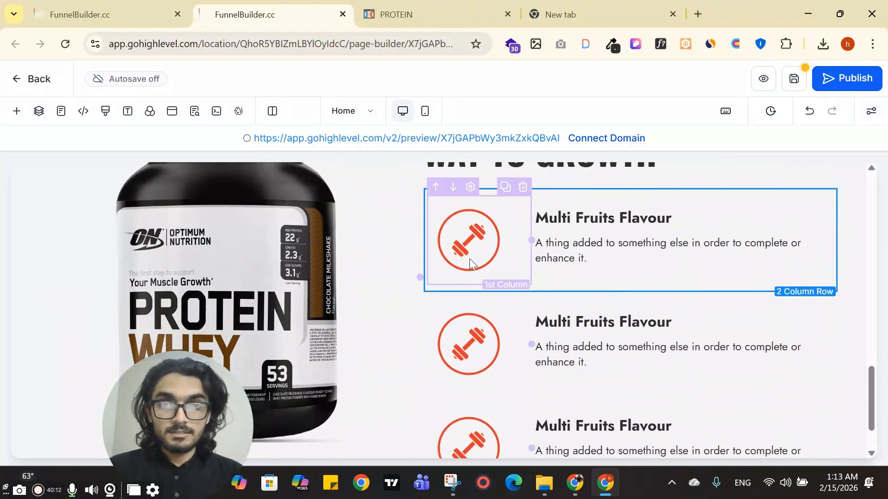
# Replace the second feature row's dumbbell icon with the flexing bodybuilder image from Media Storage
pyautogui.scroll(1, 501, 307)
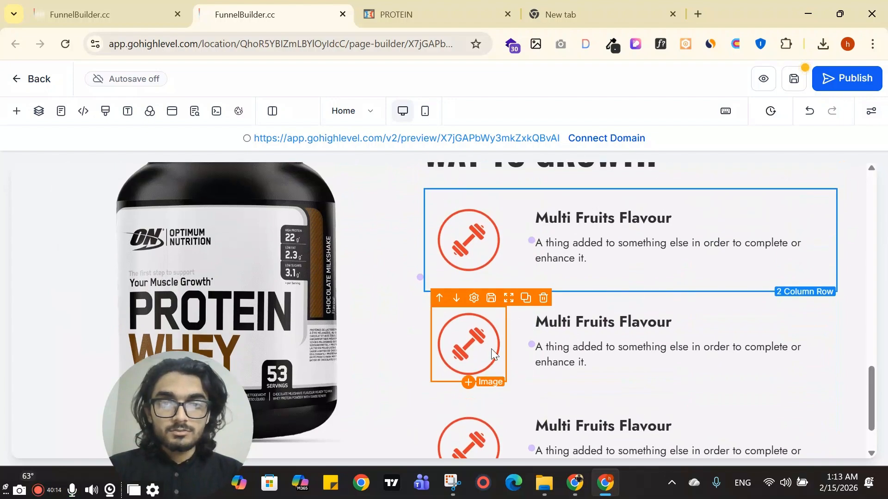
pyautogui.click(492, 351)
pyautogui.click(443, 6)
pyautogui.click(287, 14)
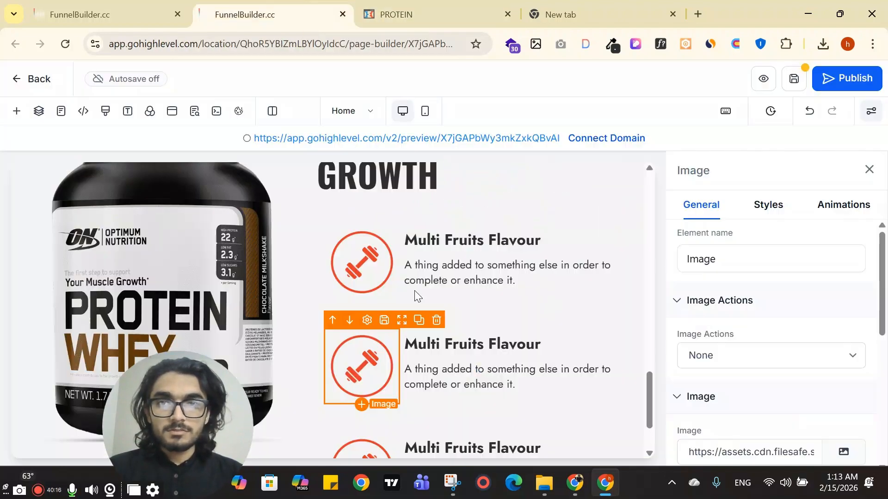
pyautogui.scroll(-3, 852, 319)
pyautogui.click(849, 315)
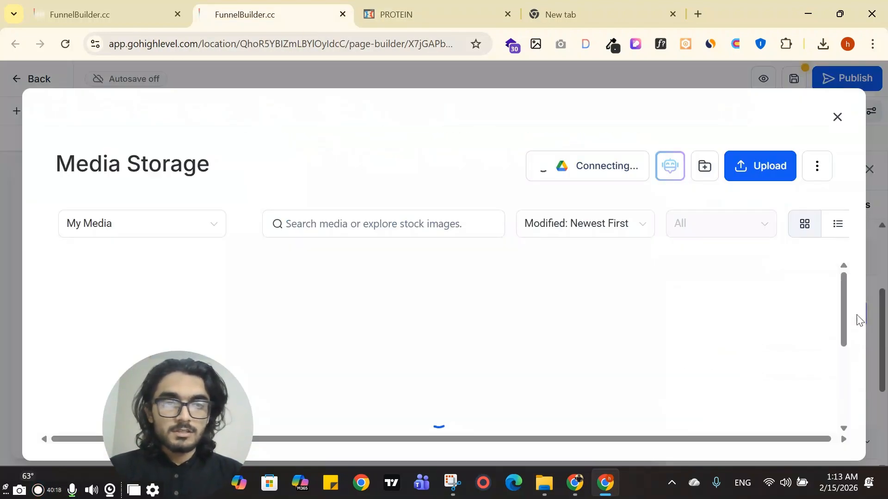
pyautogui.click(287, 376)
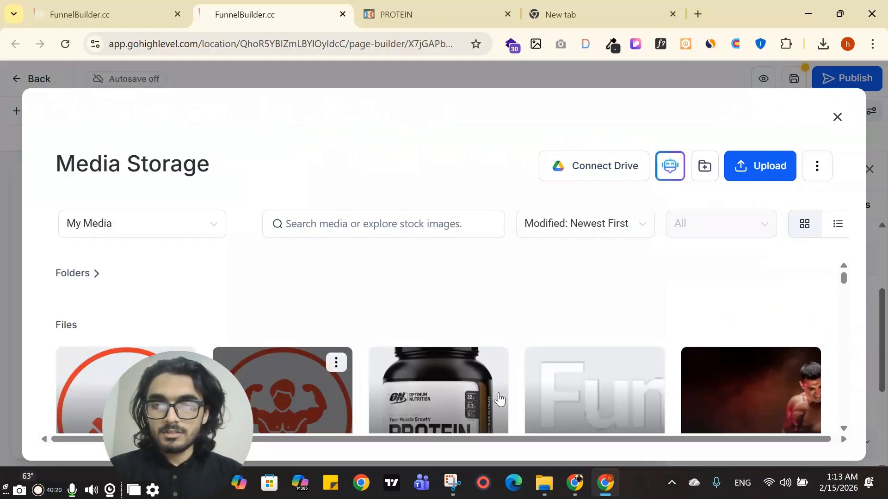
pyautogui.click(807, 441)
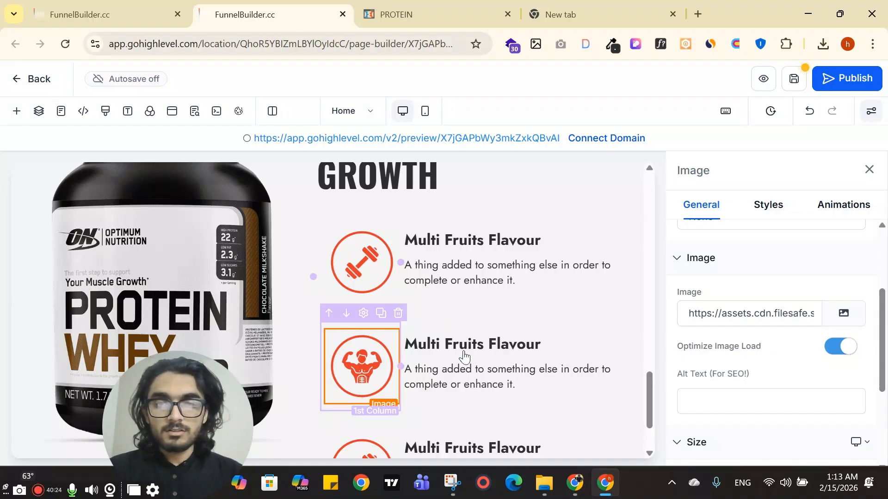
# Copy the Flower Formula heading from the reference page and use it as plain text for the second feature's headline
pyautogui.click(431, 18)
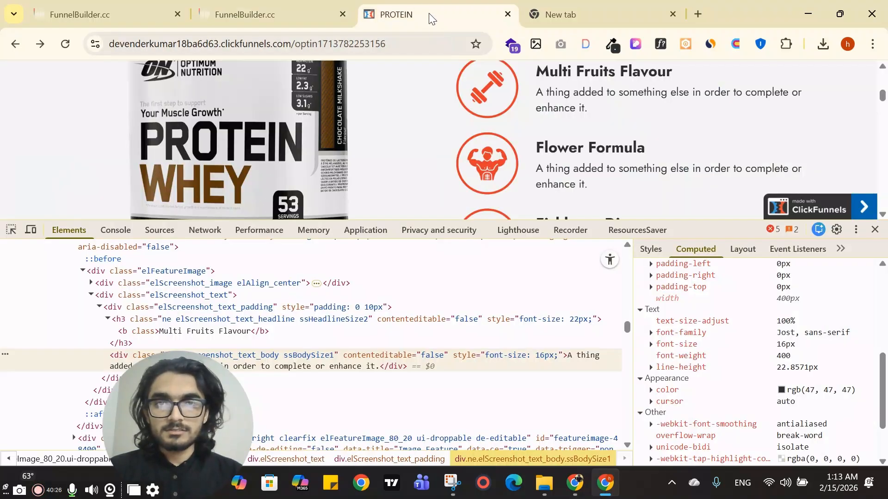
pyautogui.moveTo(531, 143); pyautogui.dragTo(662, 154)
pyautogui.hotkey('ctrl', 'c')
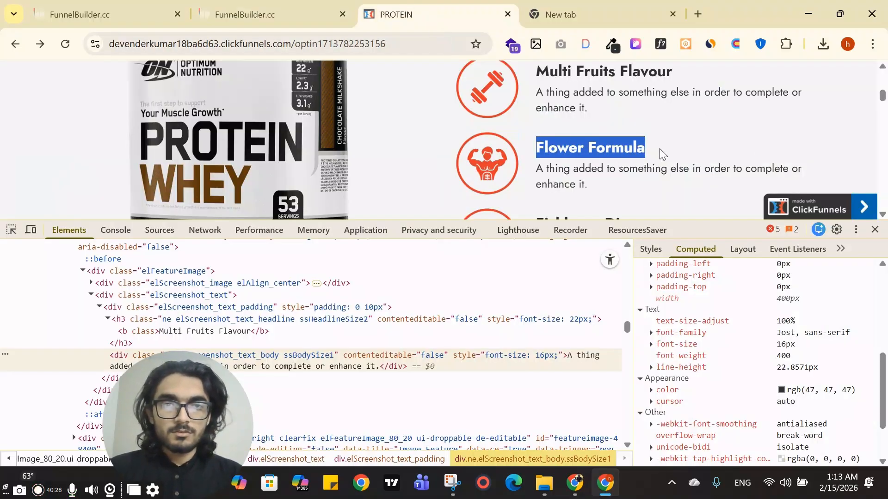
pyautogui.hotkey('ctrl', 'Tab')
pyautogui.hotkey('ctrl', 'v')
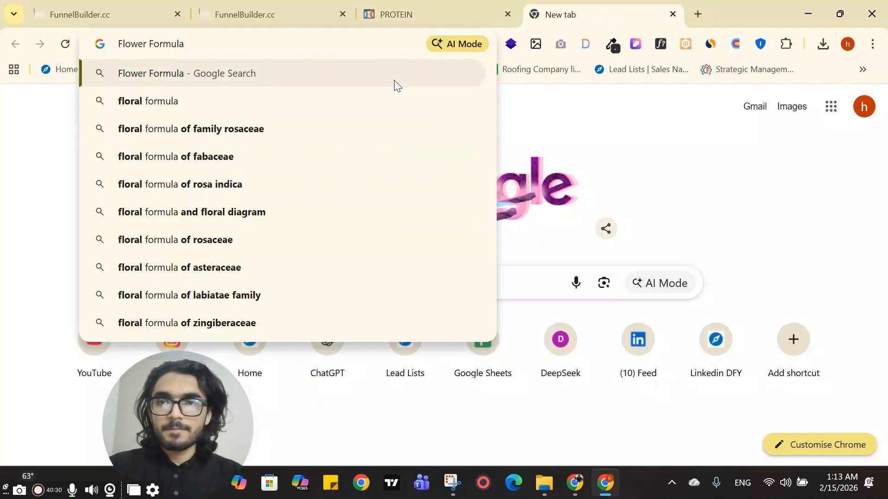
pyautogui.hotkey('ctrl', 'x')
pyautogui.click(303, 2)
pyautogui.click(434, 2)
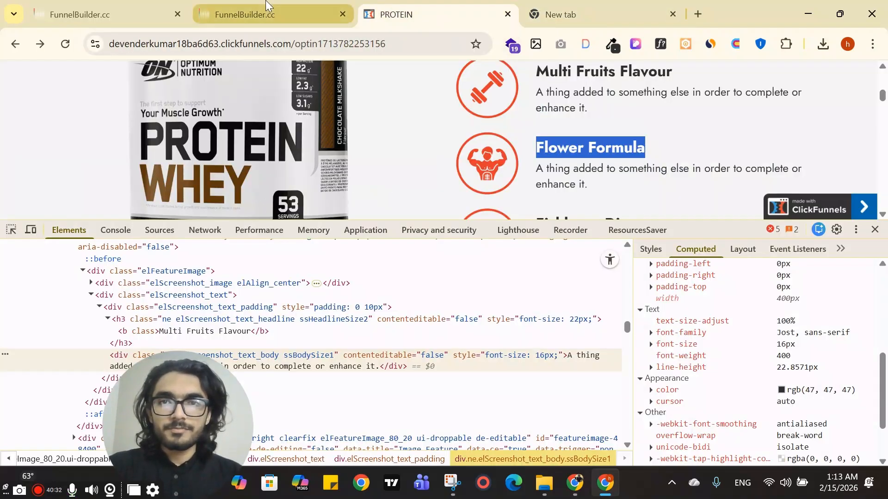
pyautogui.click(267, 2)
pyautogui.click(511, 345)
pyautogui.tripleClick(511, 345)
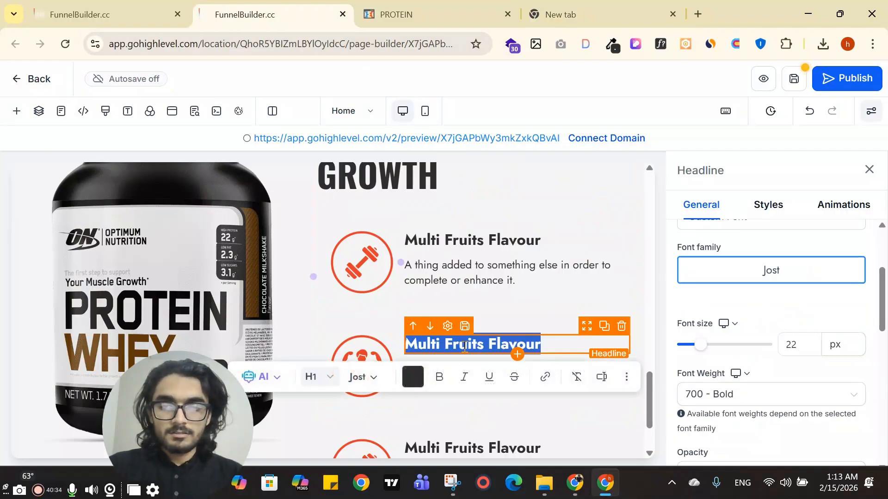
pyautogui.hotkey('ctrl', 'v')
# Copy the Flower Formula description from the reference page as plain text and replace the second feature's paragraph with it
pyautogui.click(458, 5)
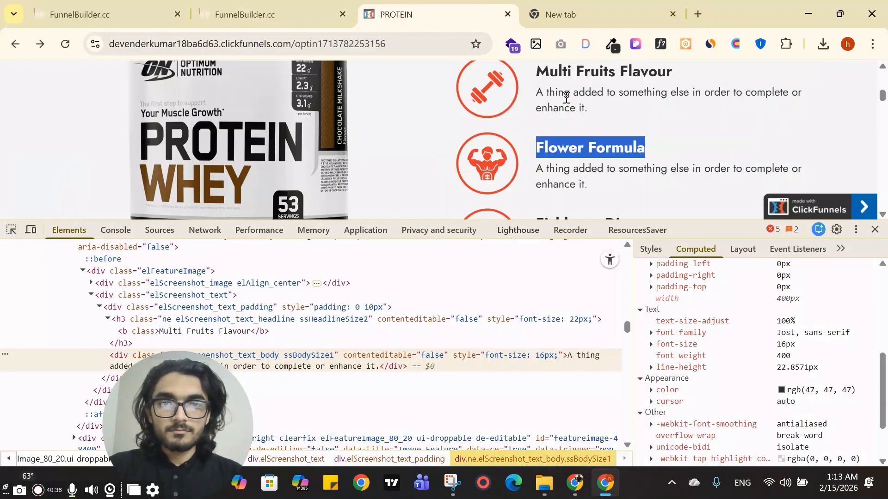
pyautogui.scroll(-1, 550, 104)
pyautogui.moveTo(533, 95); pyautogui.dragTo(602, 124)
pyautogui.hotkey('ctrl', 'c')
pyautogui.click(603, 6)
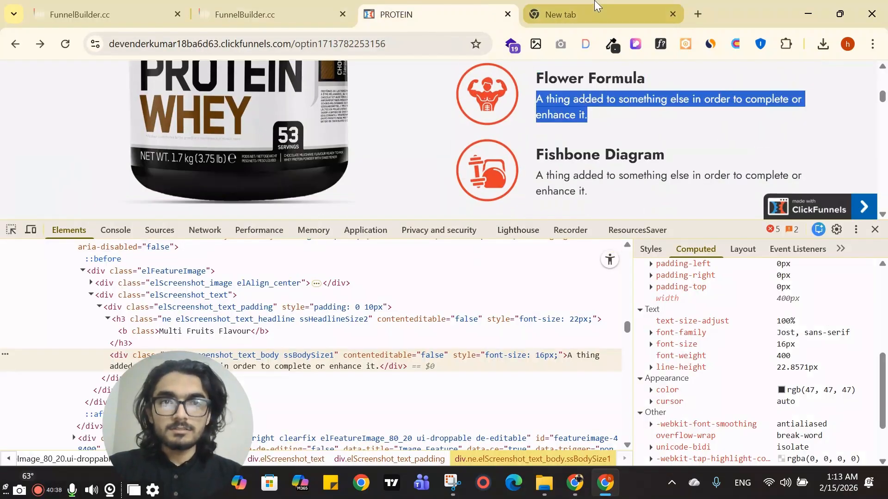
pyautogui.hotkey('ctrl', 'v')
pyautogui.hotkey('ctrl', 'a')
pyautogui.hotkey('ctrl', 'x')
pyautogui.click(318, 10)
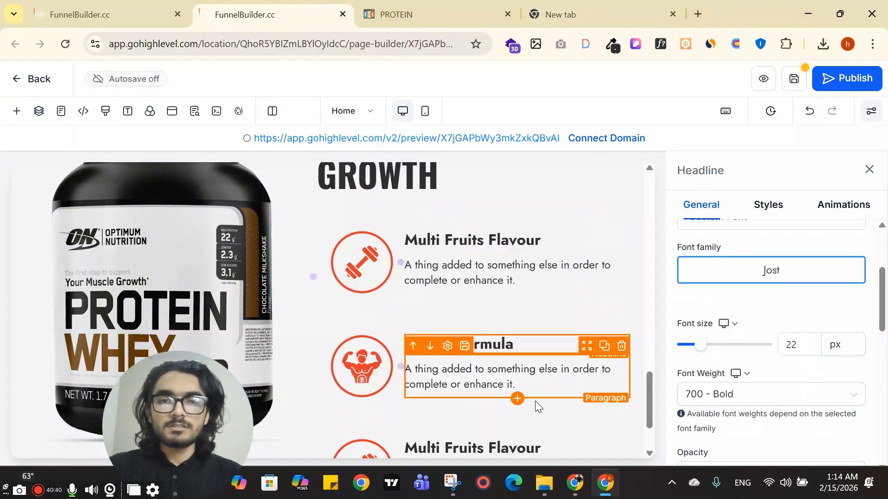
pyautogui.doubleClick(512, 378)
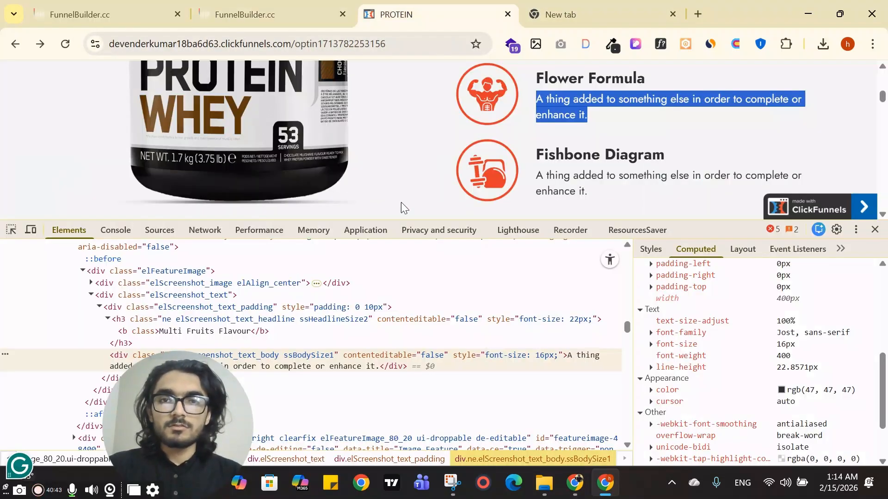
# Copy the Fishbone Diagram heading from the reference page, try pasting it over the third feature's headline, and undo the paste
pyautogui.click(435, 14)
pyautogui.moveTo(535, 154); pyautogui.dragTo(572, 150)
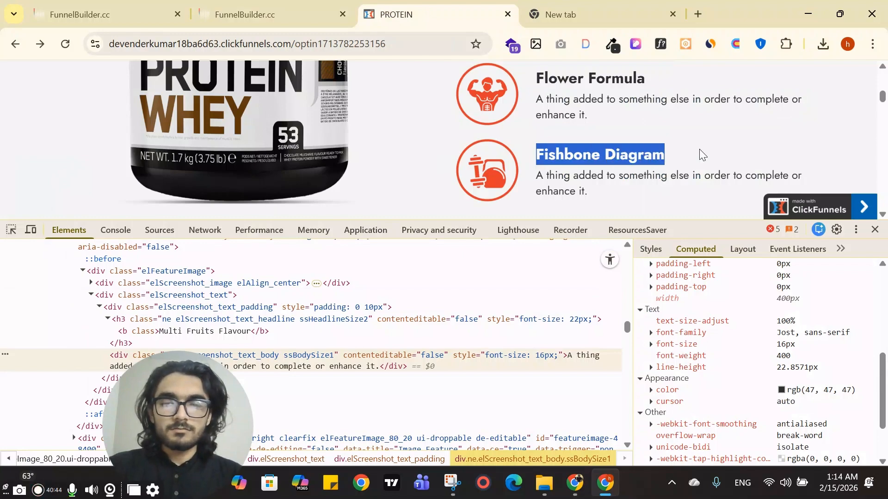
pyautogui.click(319, 11)
pyautogui.scroll(-2, 476, 383)
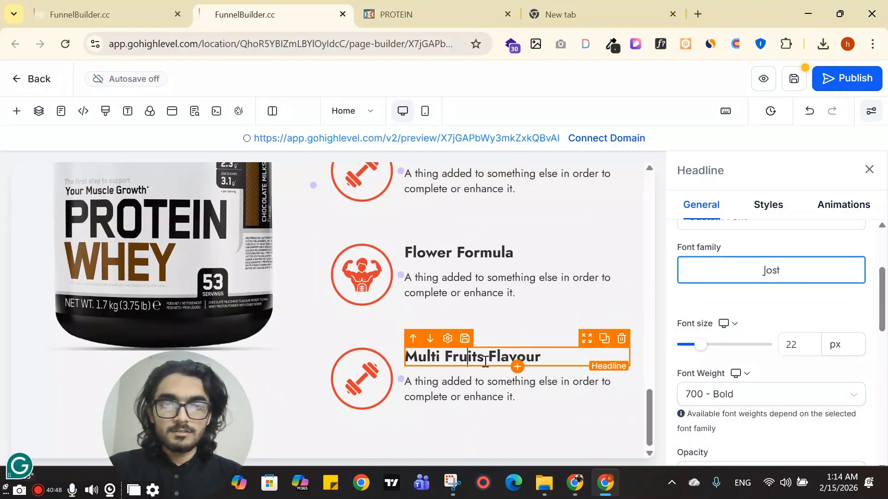
pyautogui.tripleClick(485, 362)
pyautogui.hotkey('ctrl', 'v')
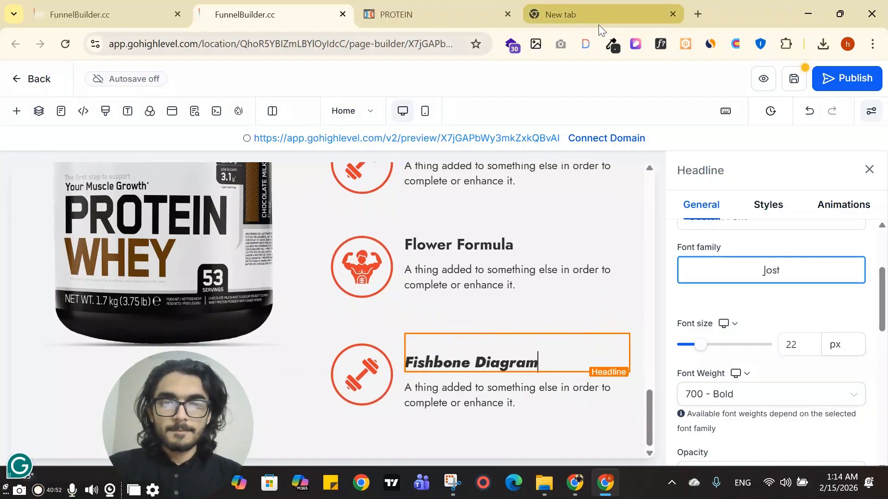
pyautogui.hotkey('ctrl', 'z')
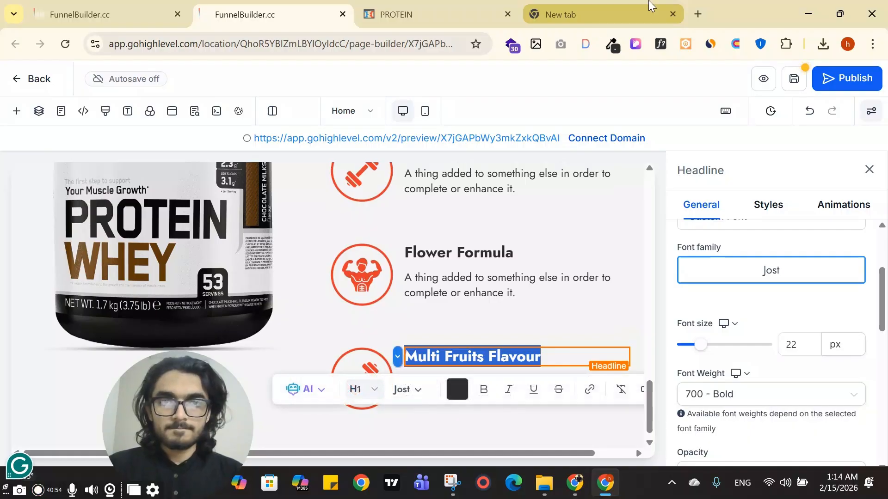
# Strip the formatting from the copied heading and set the third feature's headline to Fishbone Diagram
pyautogui.click(615, 18)
pyautogui.hotkey('ctrl', 'v')
pyautogui.press('Escape')
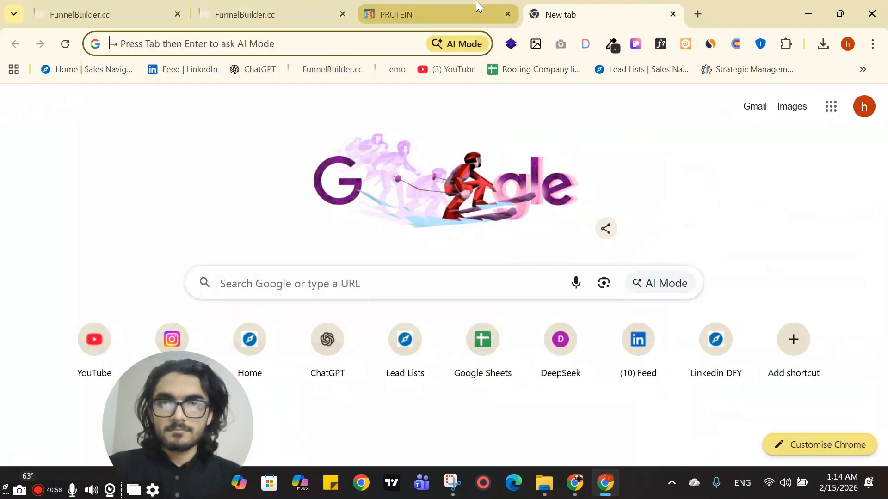
pyautogui.click(476, 6)
pyautogui.click(299, 5)
pyautogui.click(545, 357)
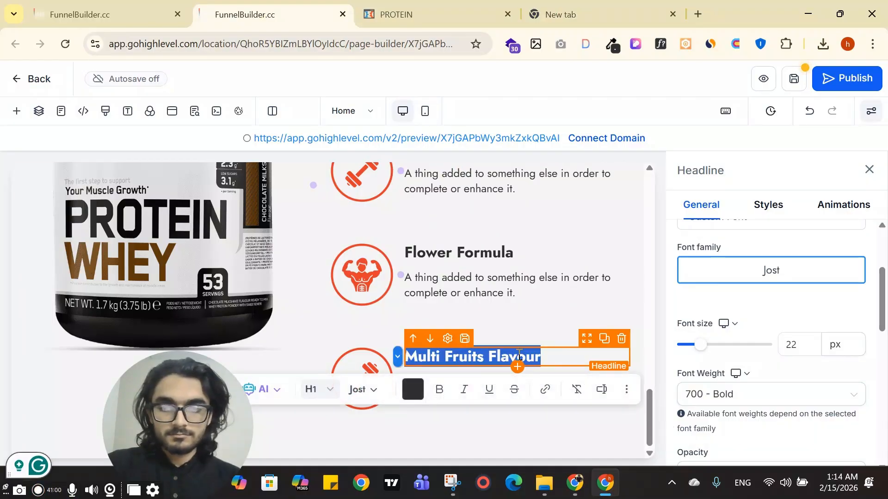
pyautogui.hotkey('ctrl', 'v')
# Copy the Fishbone Diagram description from the reference page as plain text and replace the third feature's paragraph with it
pyautogui.click(416, 14)
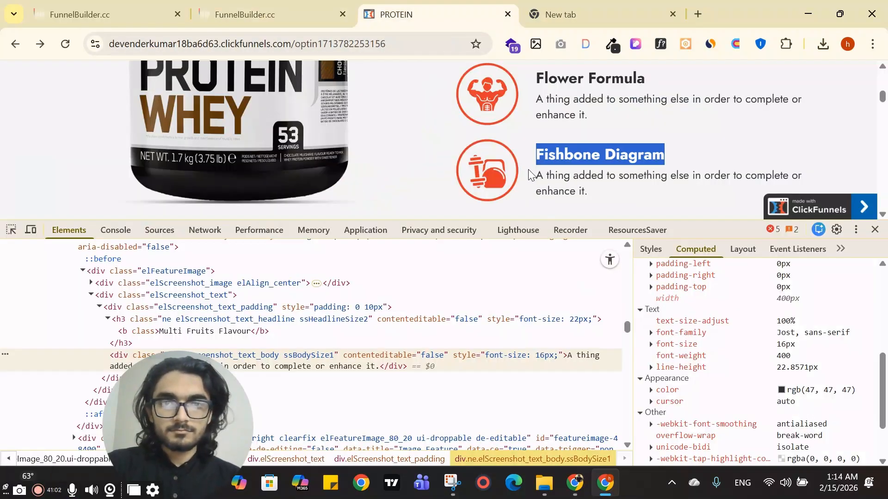
pyautogui.tripleClick(578, 186)
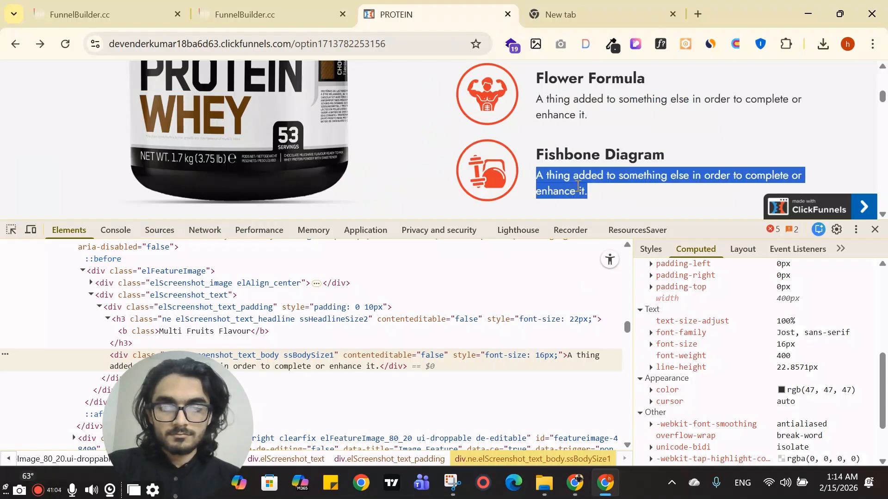
pyautogui.hotkey('ctrl', 'c')
pyautogui.click(580, 11)
pyautogui.hotkey('ctrl', 'v')
pyautogui.hotkey('ctrl', 'a')
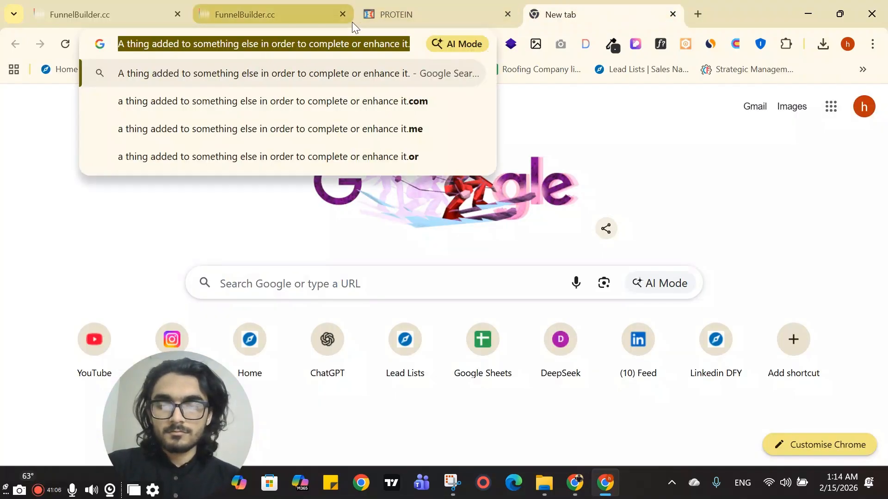
pyautogui.press('BackSpace')
pyautogui.click(331, 6)
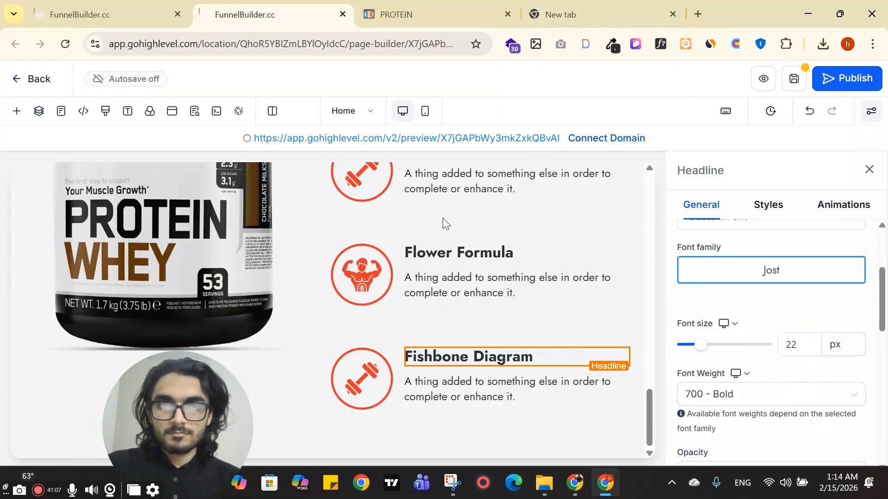
pyautogui.tripleClick(487, 392)
pyautogui.click(487, 392)
# Upload 11.png from the Youtube Funnel data folder to the media library and make it the Fishbone Diagram feature's icon
pyautogui.click(339, 368)
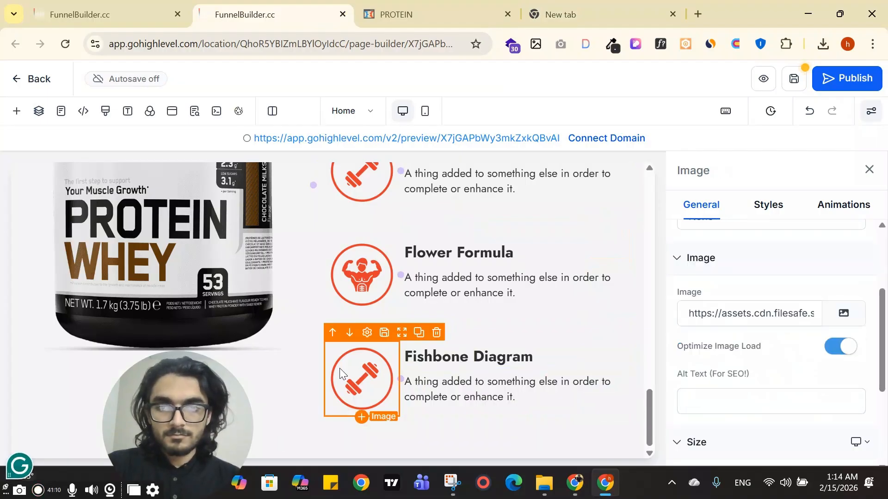
pyautogui.click(844, 314)
pyautogui.click(466, 8)
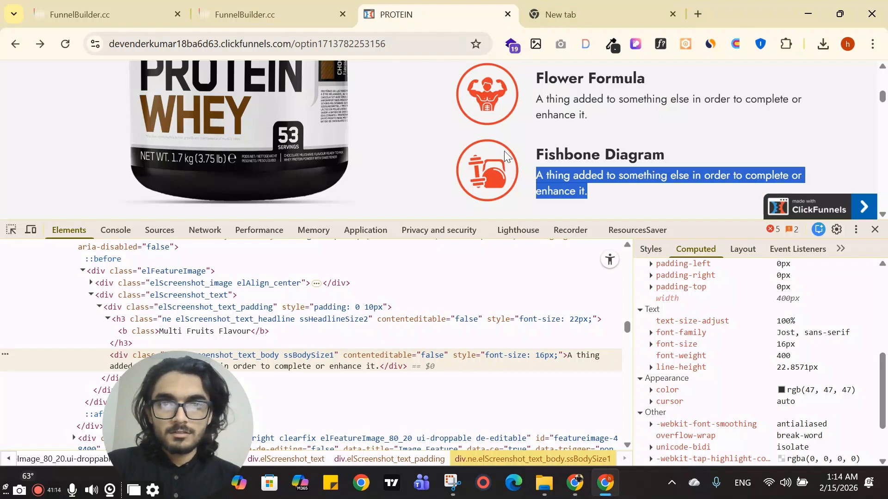
pyautogui.click(277, 10)
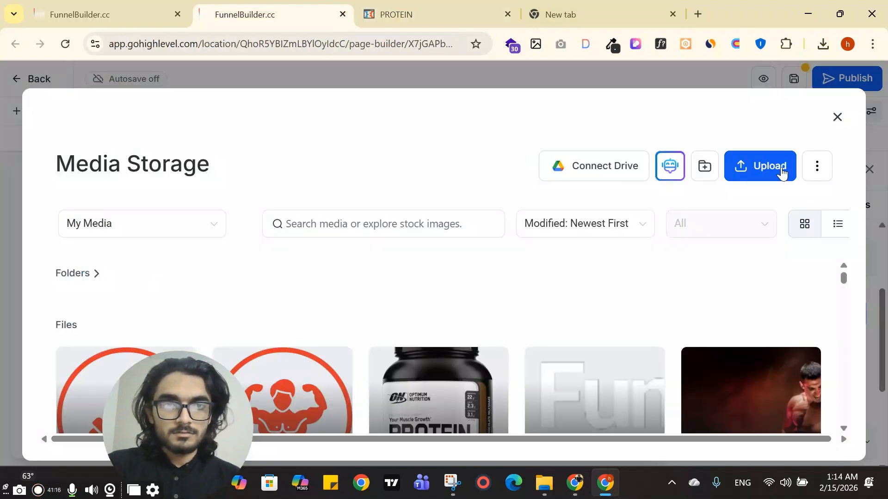
pyautogui.click(525, 264)
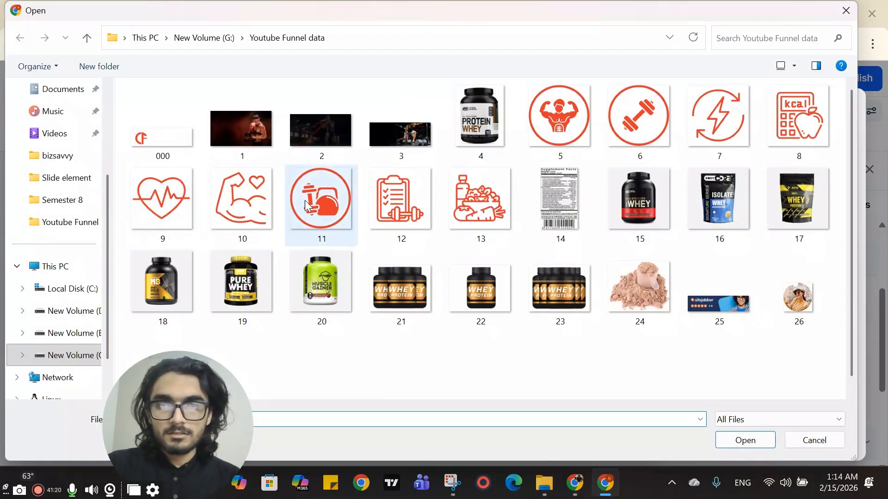
pyautogui.click(756, 440)
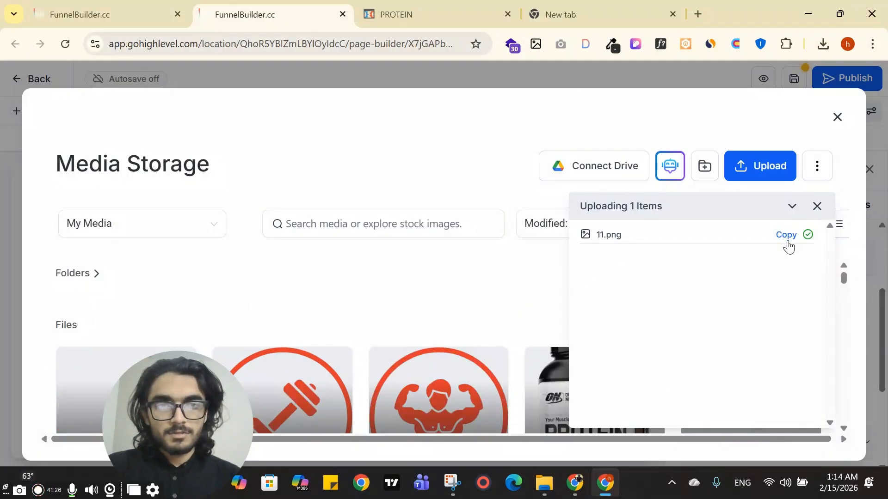
pyautogui.press('Escape')
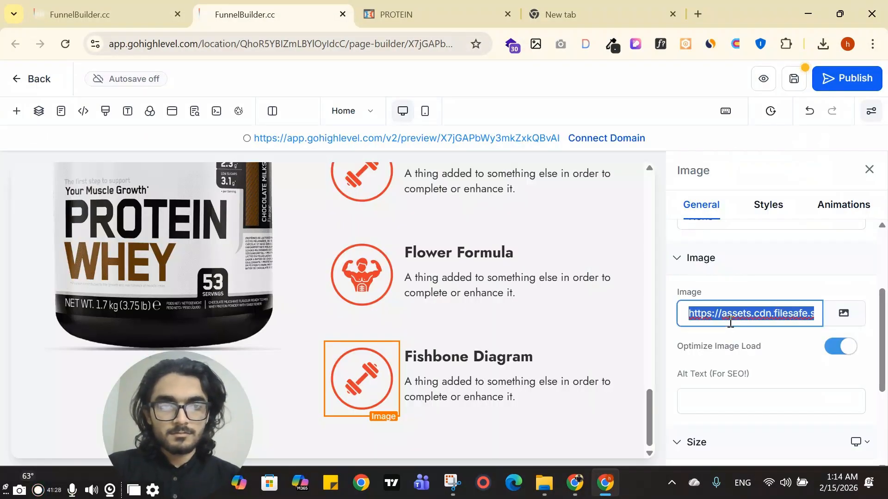
pyautogui.click(869, 170)
# Compare the feature list's icons and vertical spacing with those on the ClickFunnels reference page
pyautogui.scroll(10, 664, 232)
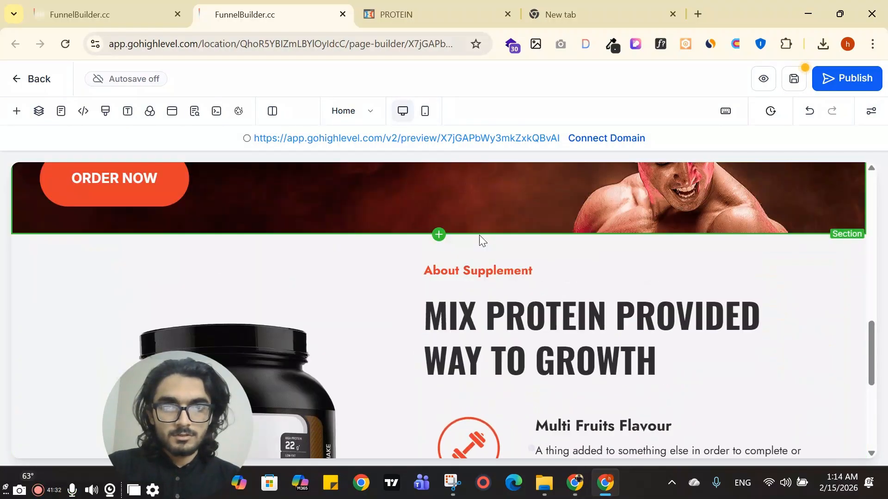
pyautogui.scroll(-5, 817, 311)
pyautogui.click(484, 9)
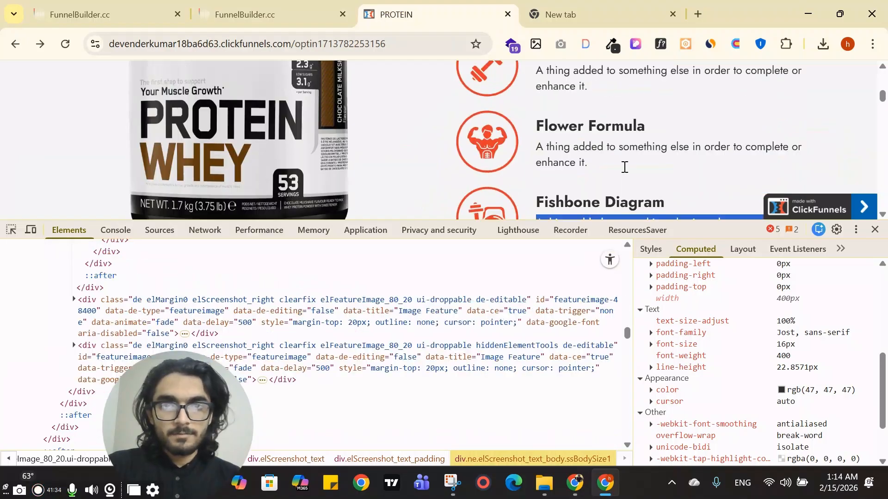
pyautogui.scroll(1, 503, 165)
pyautogui.scroll(-3, 551, 139)
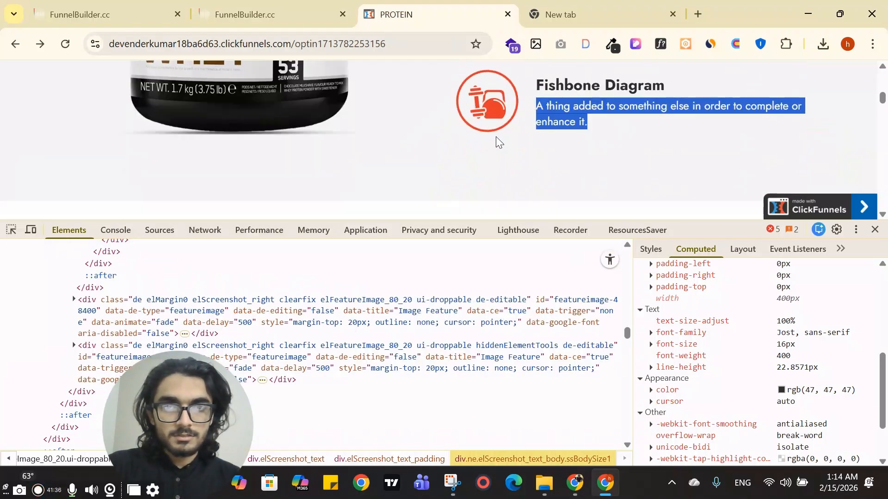
pyautogui.scroll(2, 550, 139)
pyautogui.click(273, 14)
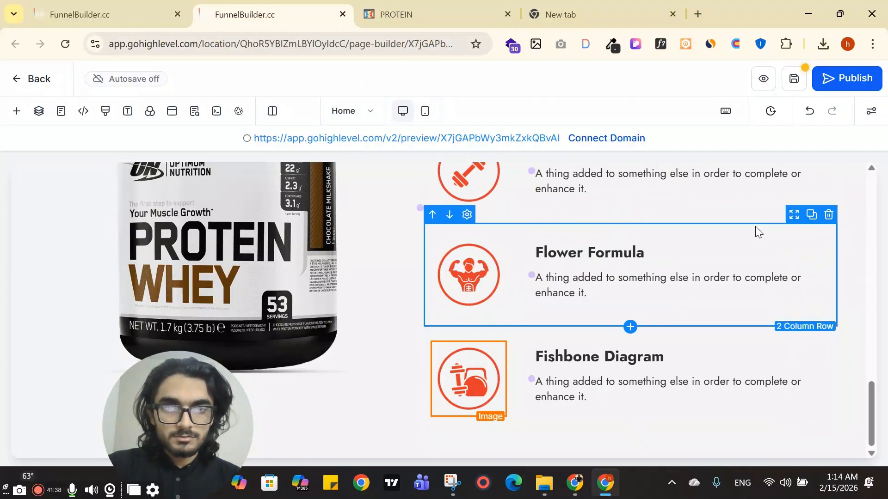
# Set the top and bottom padding of the Multi Fruits Flavour row to 0 px
pyautogui.scroll(2, 814, 312)
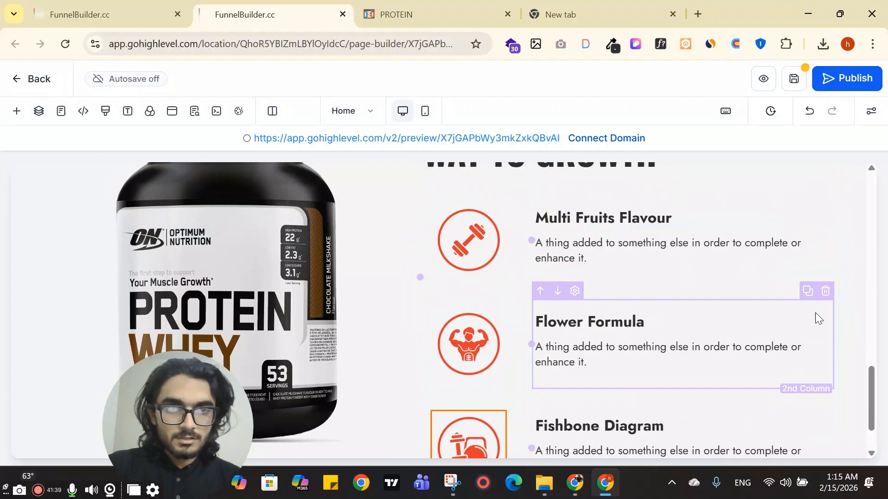
pyautogui.click(688, 190)
pyautogui.scroll(-3, 829, 274)
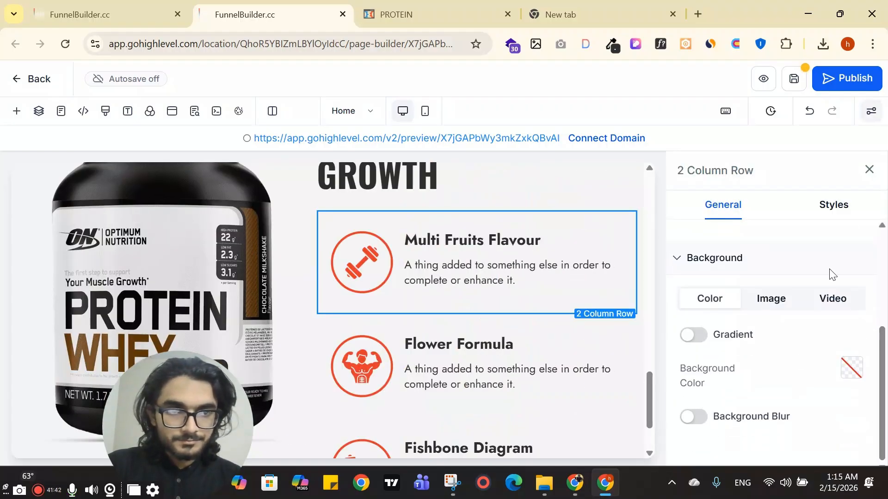
pyautogui.click(844, 203)
pyautogui.scroll(-1, 815, 324)
pyautogui.click(773, 303)
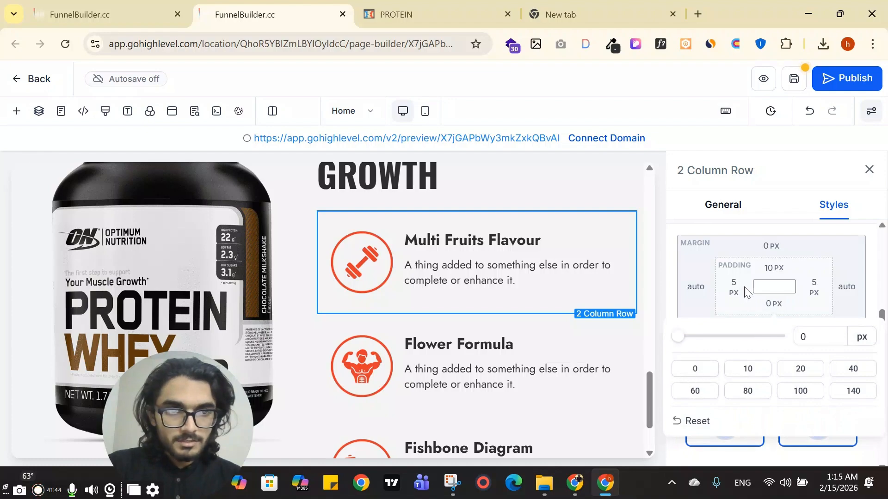
pyautogui.click(773, 268)
pyautogui.click(694, 333)
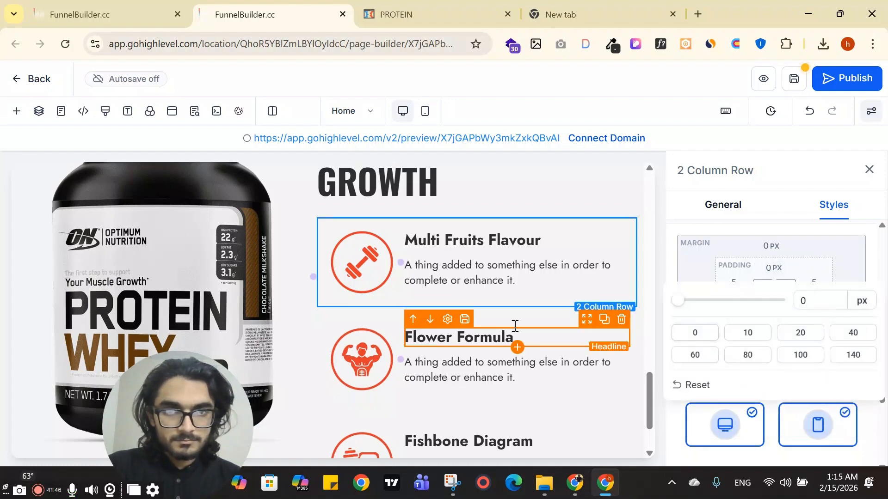
# Set the bottom padding of the Multi Fruits Flavour paragraph and its dumbbell icon to 0 px
pyautogui.click(546, 287)
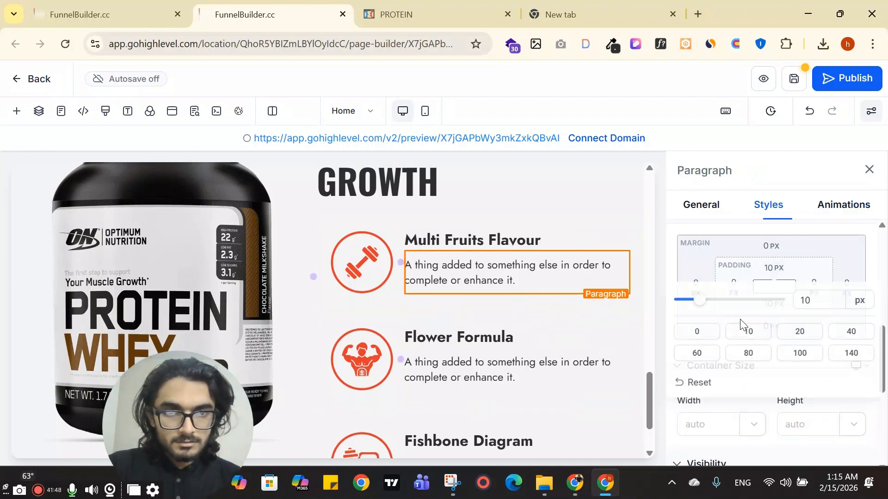
pyautogui.click(700, 371)
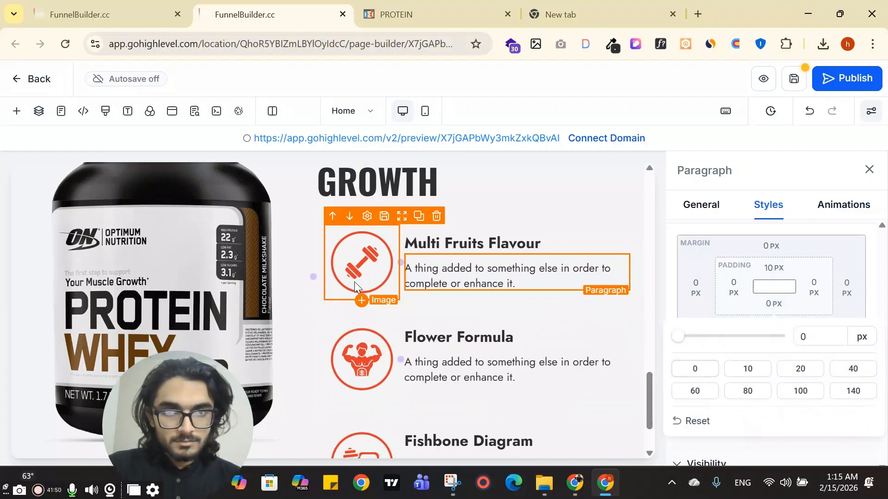
pyautogui.click(357, 294)
pyautogui.scroll(2, 770, 253)
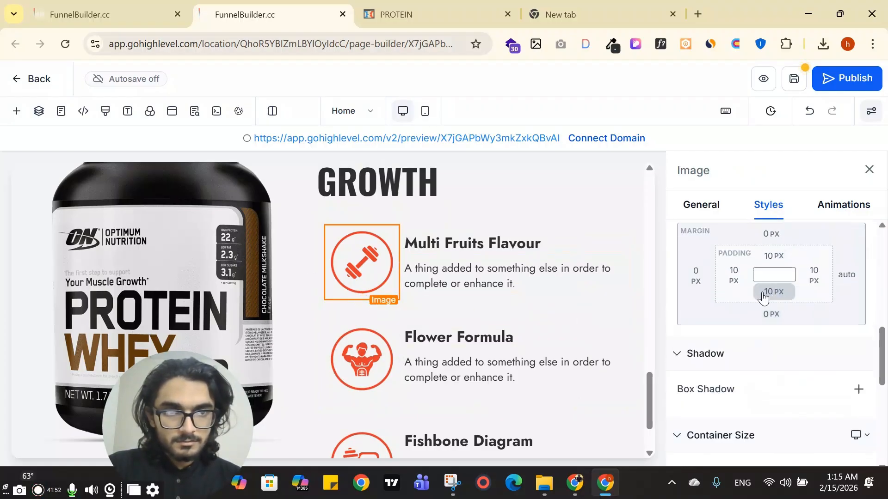
pyautogui.click(767, 293)
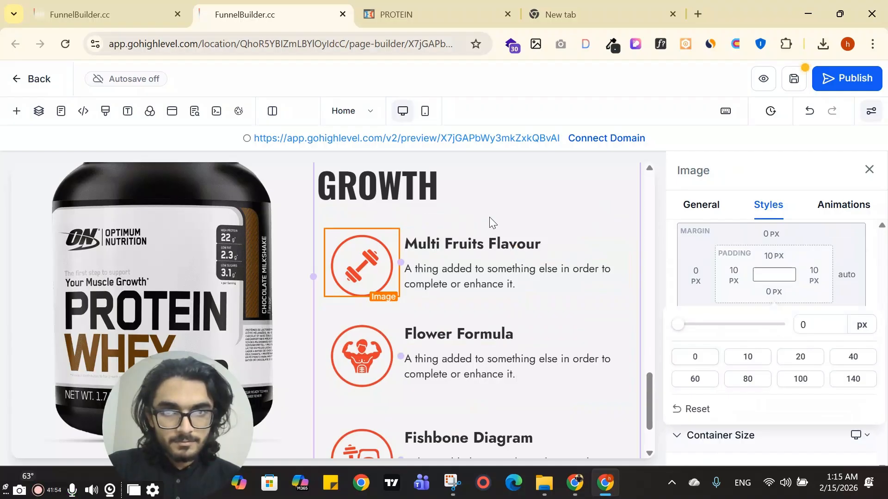
# Set the bottom and top padding of the Flower Formula two-column row to 0 px
pyautogui.scroll(-2, 504, 226)
pyautogui.click(511, 240)
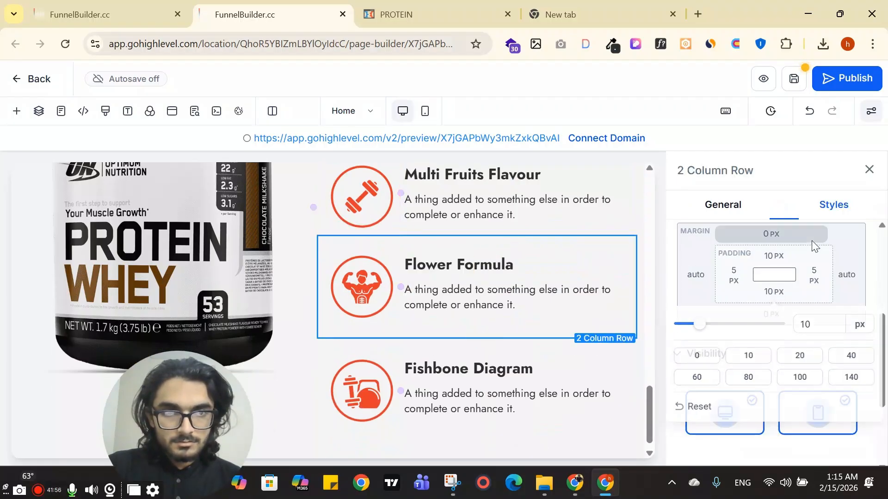
pyautogui.scroll(-2, 776, 278)
pyautogui.click(773, 224)
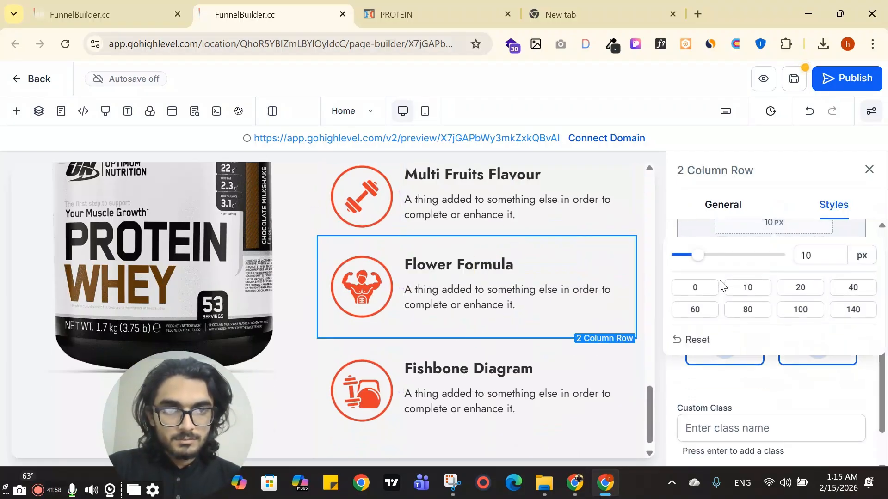
pyautogui.click(708, 288)
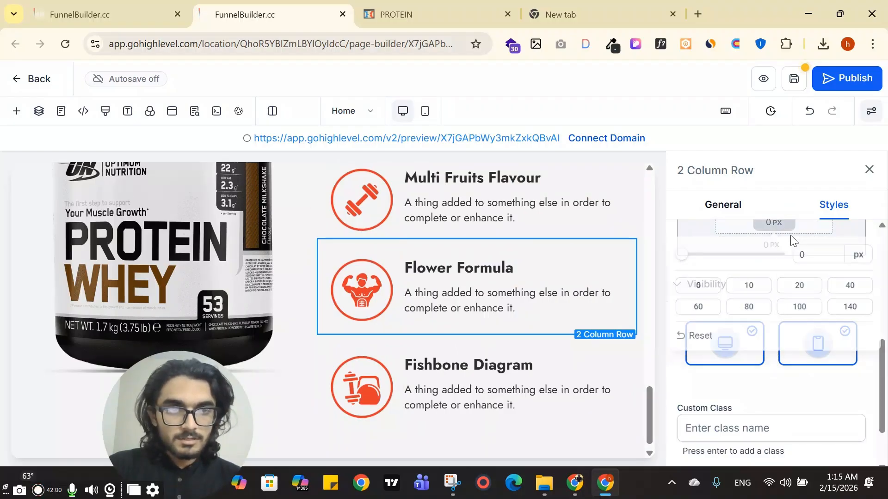
pyautogui.scroll(3, 779, 301)
pyautogui.click(774, 327)
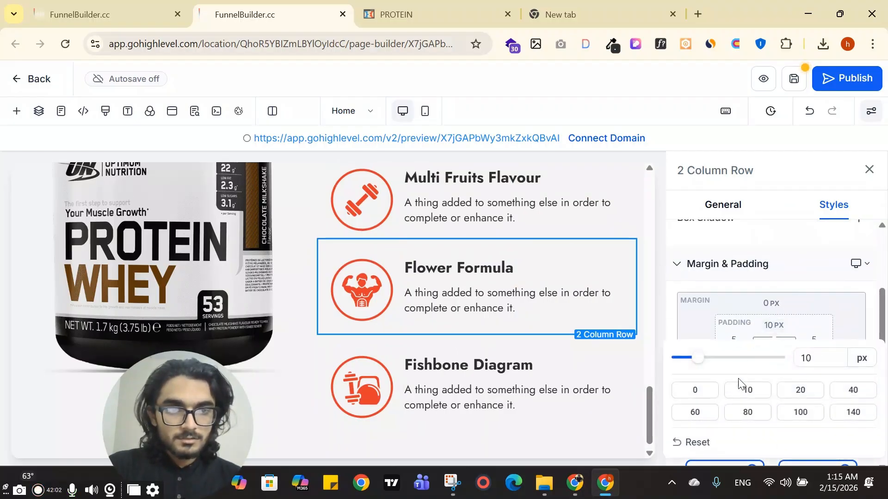
pyautogui.click(709, 393)
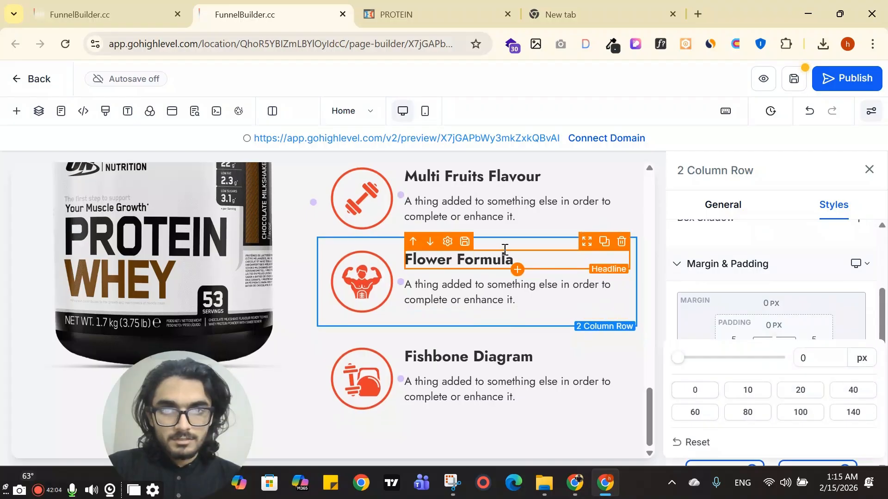
# Set the top and bottom padding of the Flower Formula row's text column to 0 px
pyautogui.click(560, 254)
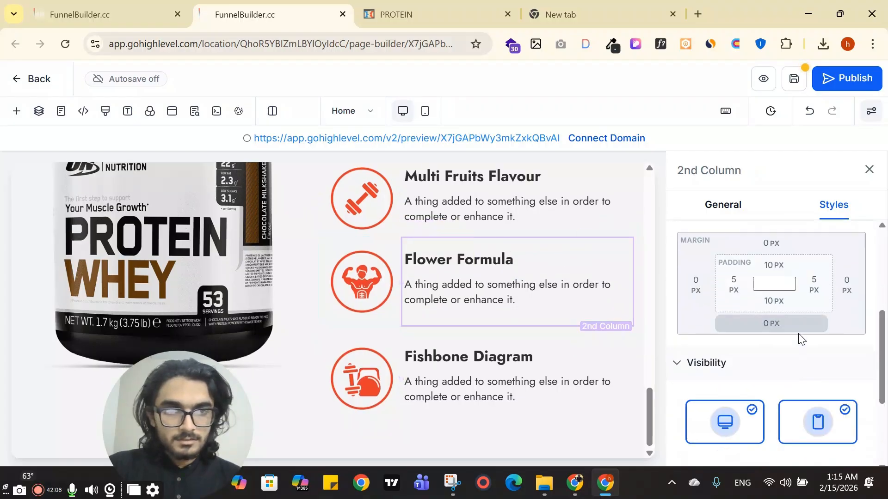
pyautogui.click(775, 256)
pyautogui.click(695, 321)
pyautogui.click(770, 291)
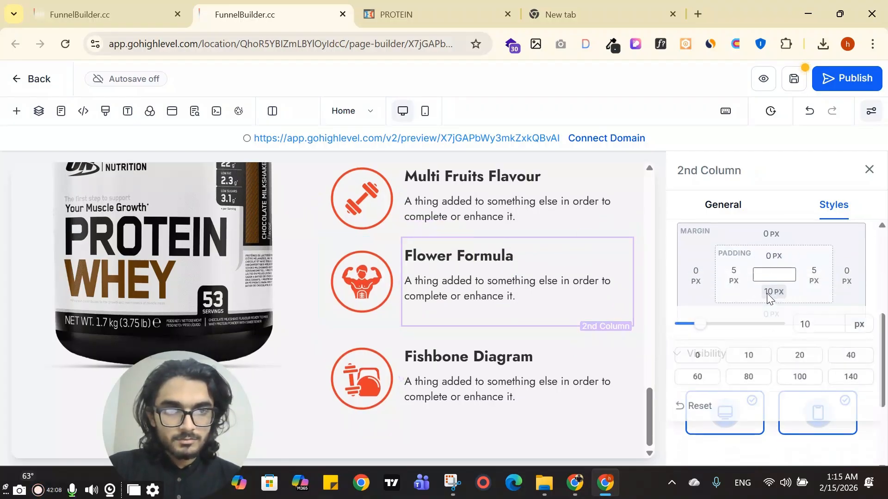
pyautogui.click(695, 357)
# Set the bottom and top padding of the Flower Formula icon to 0 px and close its settings
pyautogui.click(339, 245)
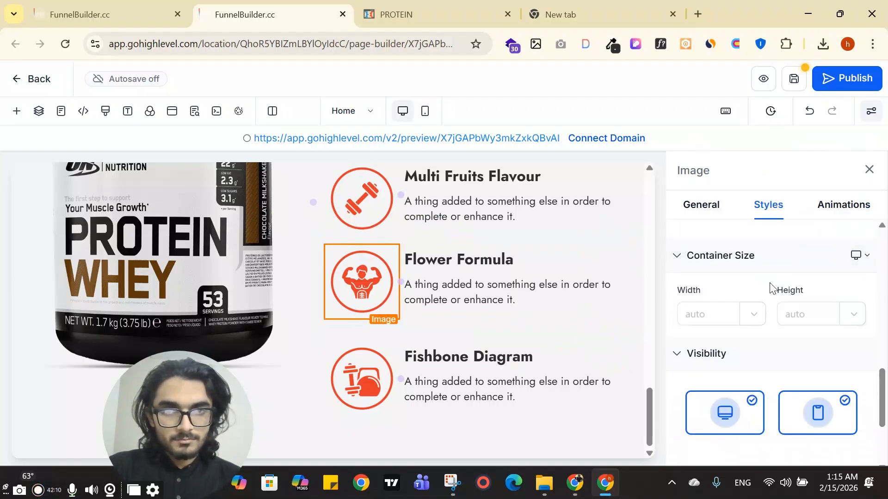
pyautogui.scroll(3, 783, 286)
pyautogui.click(777, 266)
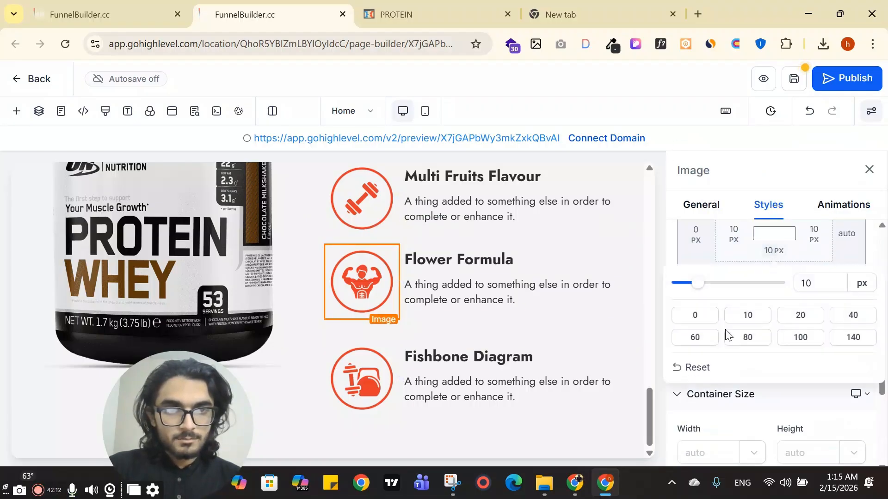
pyautogui.click(706, 318)
pyautogui.scroll(2, 793, 287)
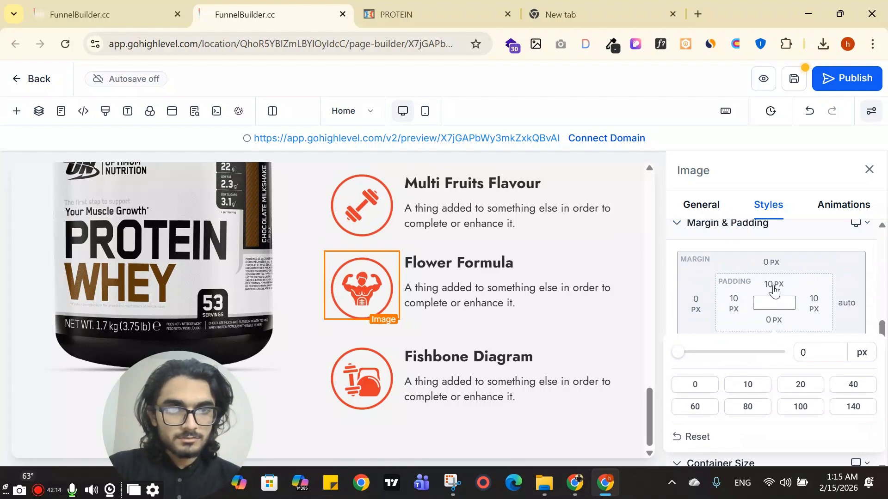
pyautogui.click(775, 286)
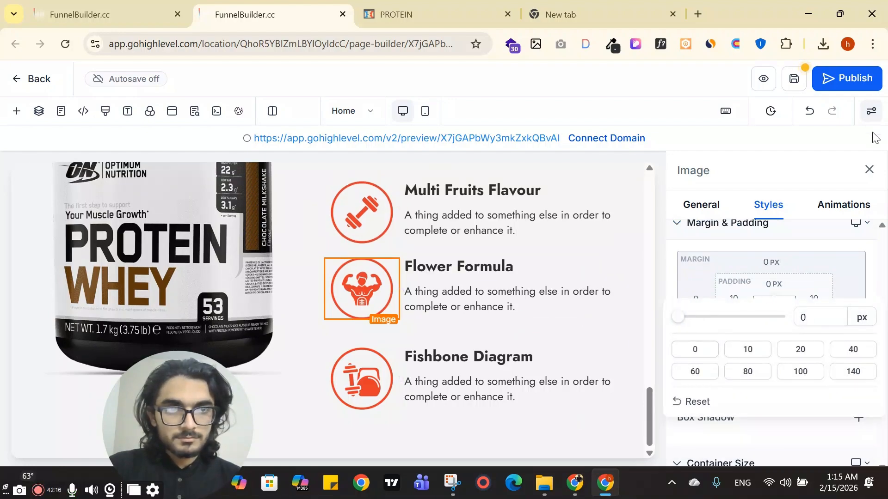
pyautogui.click(868, 170)
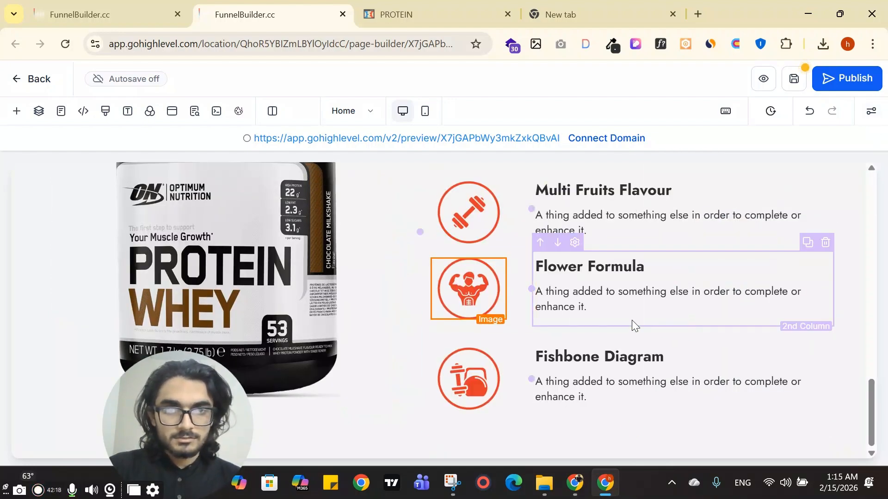
# Set the bottom and top padding of the Fishbone Diagram two-column row to 0 px
pyautogui.click(643, 344)
pyautogui.click(695, 368)
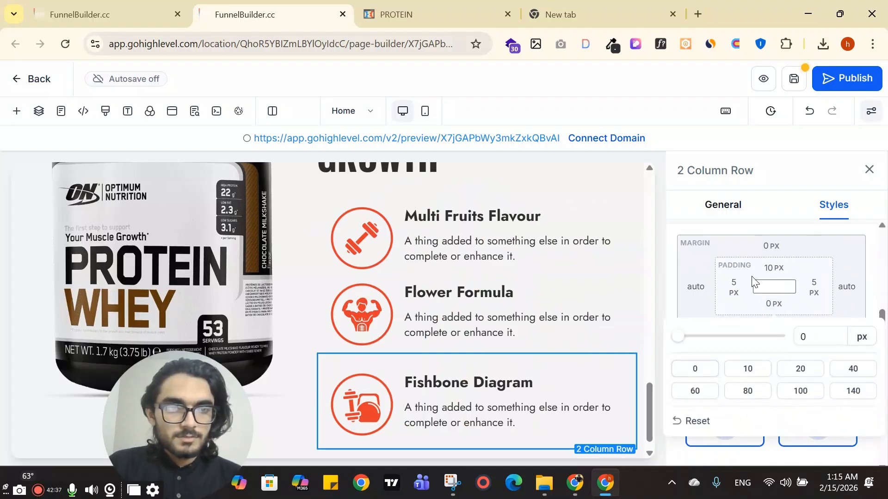
pyautogui.click(773, 268)
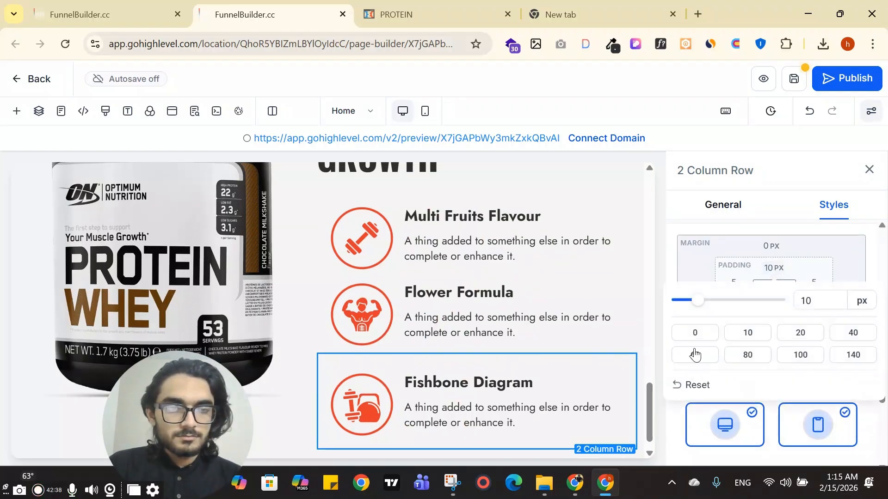
# Set the top and bottom padding of the Fishbone Diagram row's text column to 0 px
pyautogui.click(517, 364)
pyautogui.click(781, 268)
pyautogui.click(694, 333)
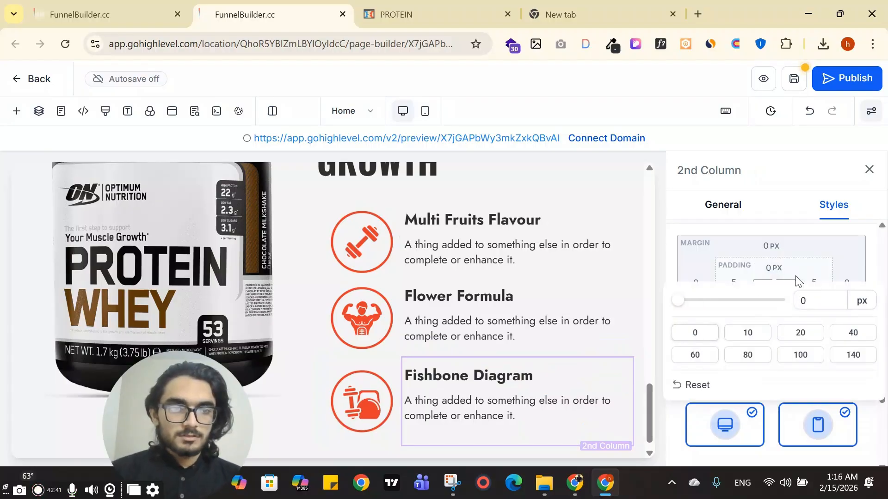
pyautogui.click(773, 303)
pyautogui.click(685, 372)
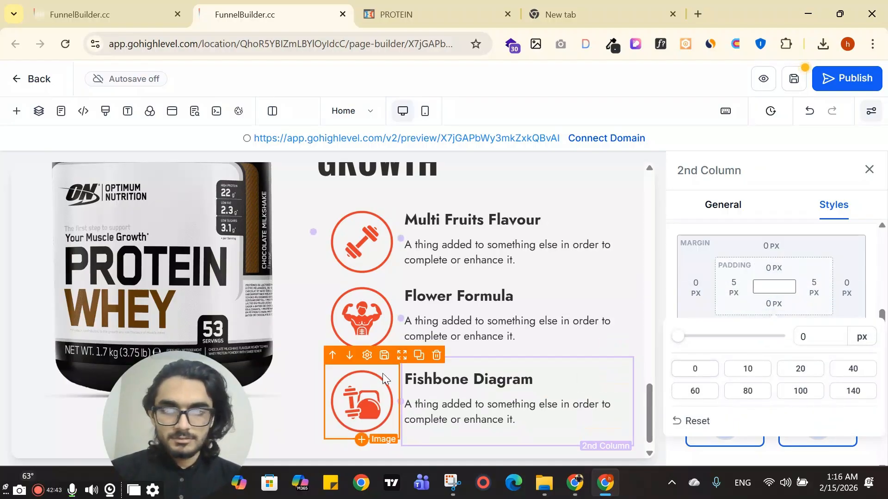
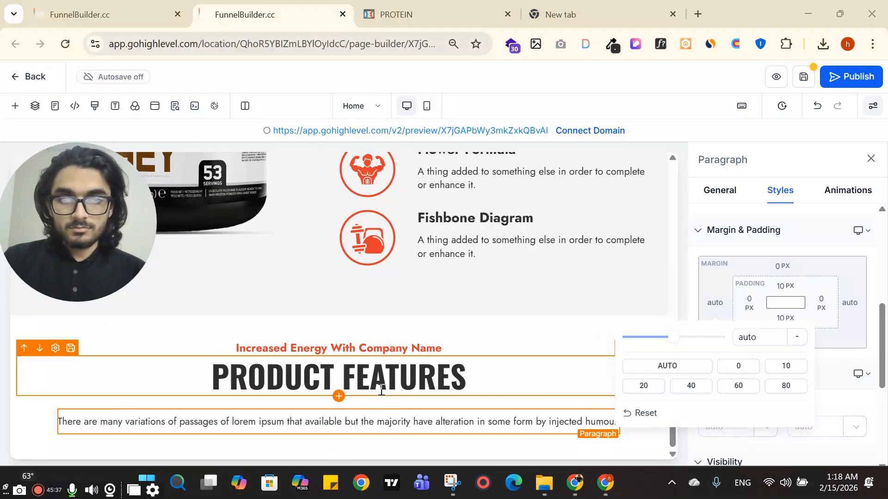
# Switch to the reference PROTEIN page and inspect the computed width, margins and padding of the Product Features paragraph
pyautogui.click(782, 317)
pyautogui.click(520, 421)
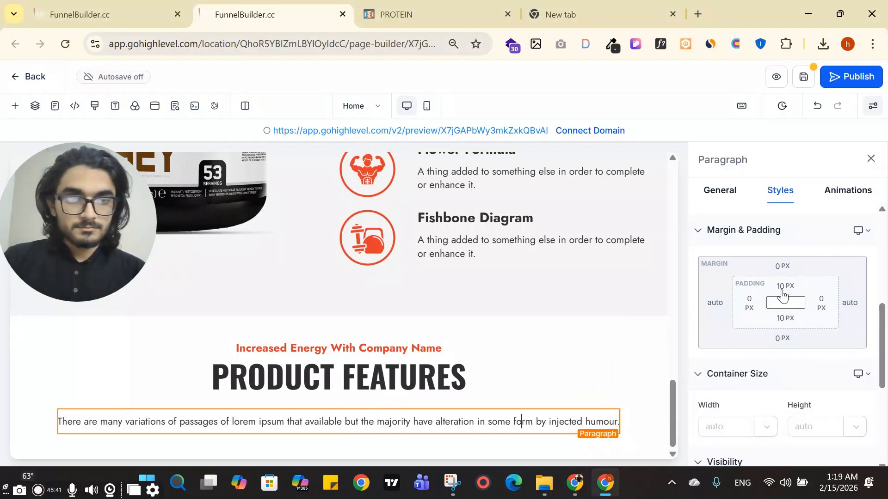
pyautogui.click(436, 13)
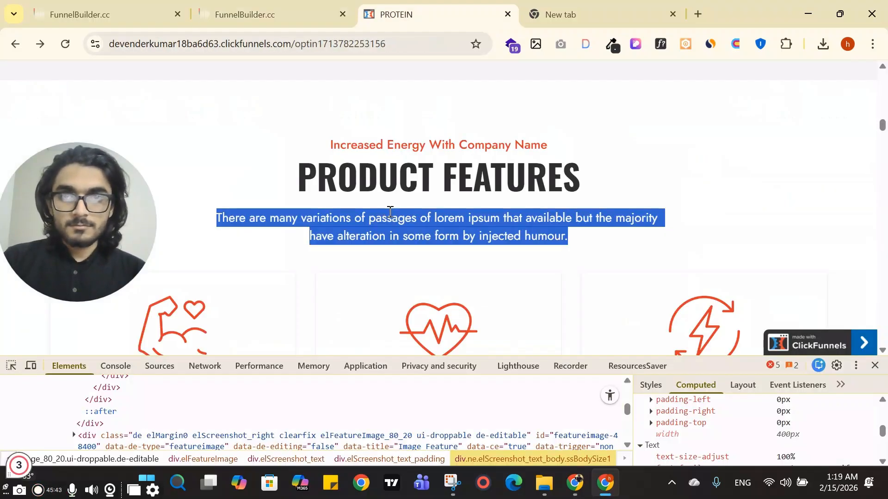
pyautogui.click(10, 365)
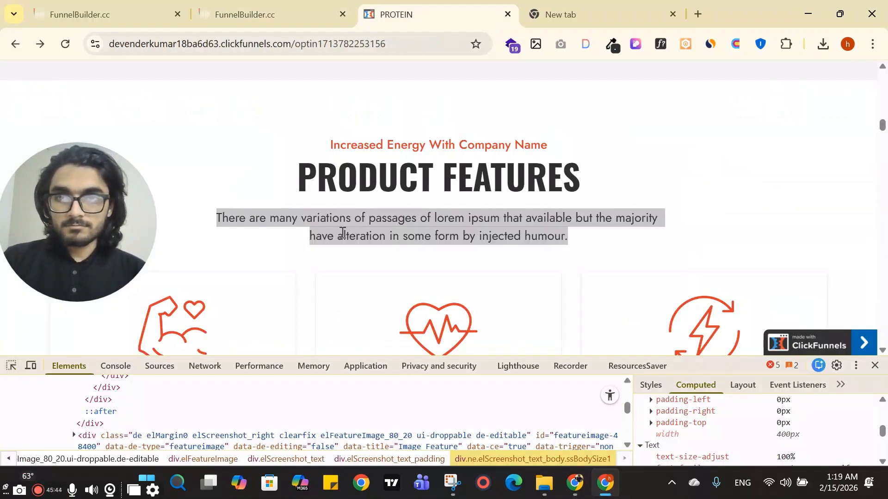
pyautogui.click(16, 365)
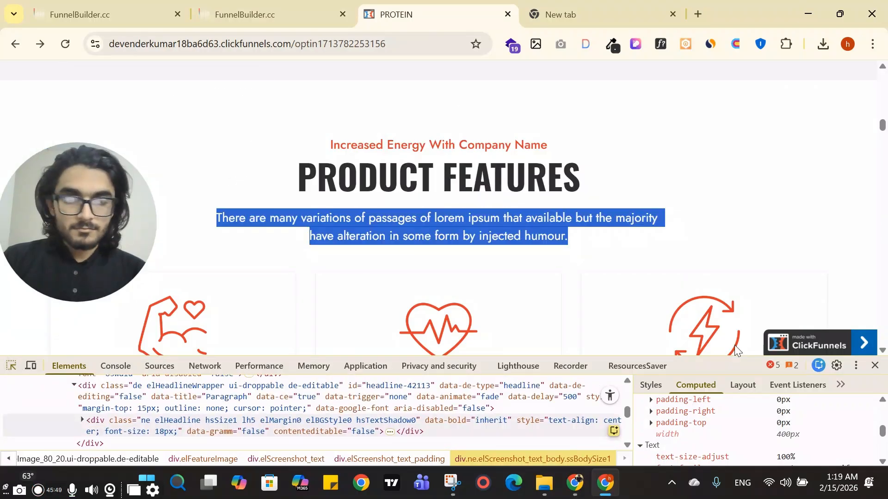
pyautogui.moveTo(698, 363); pyautogui.dragTo(703, 315)
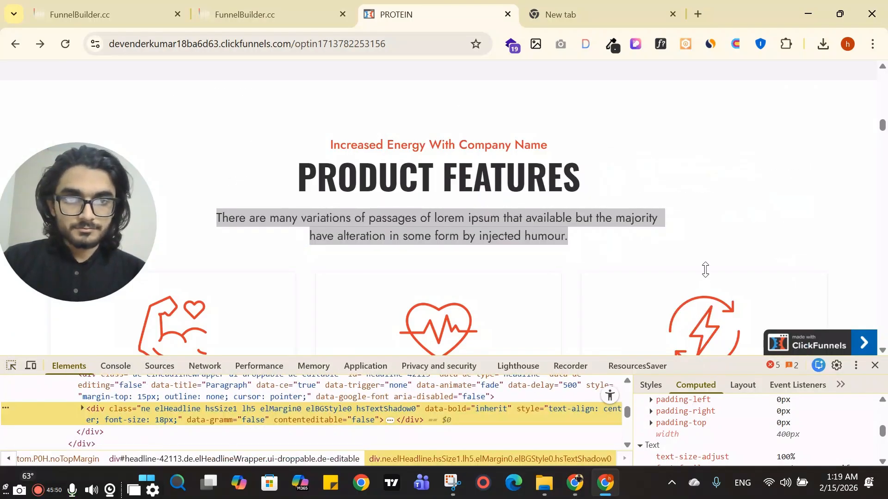
pyautogui.moveTo(705, 270); pyautogui.dragTo(705, 266)
pyautogui.scroll(5, 769, 359)
pyautogui.scroll(-4, 787, 404)
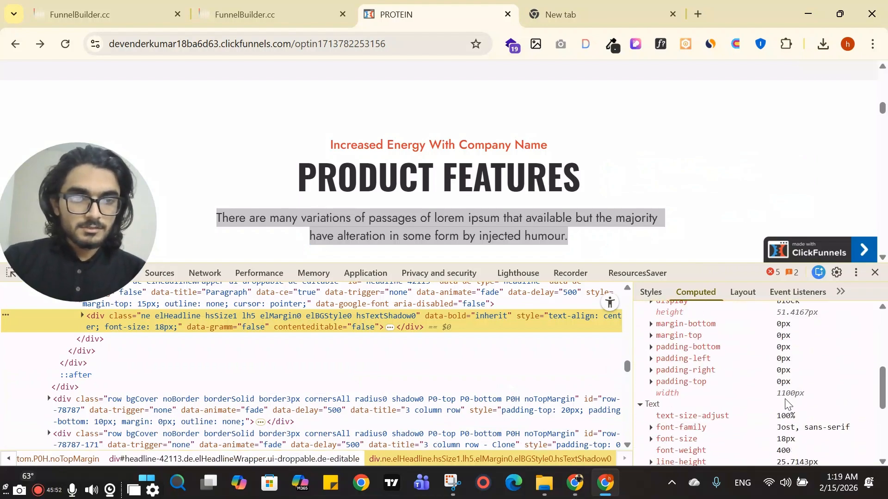
pyautogui.scroll(4, 785, 370)
pyautogui.scroll(-1, 773, 373)
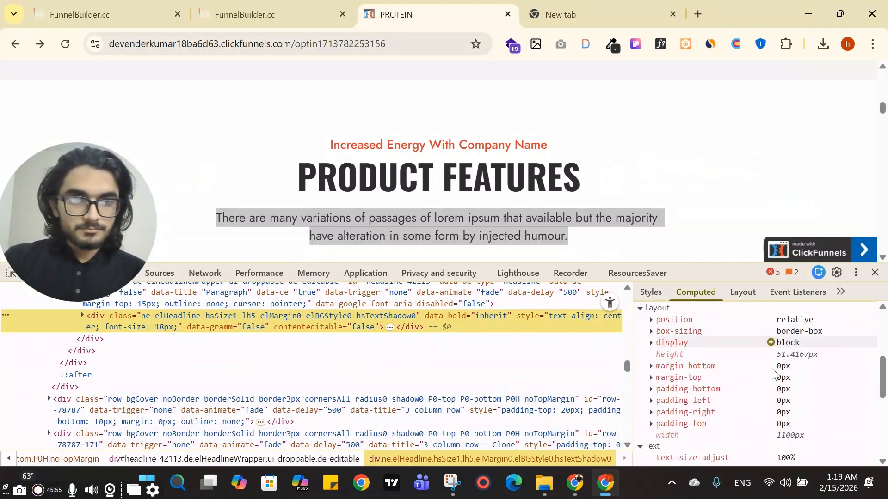
# Examine the computed font family, size, weight and line height of the reference Product Features paragraph
pyautogui.scroll(-5, 776, 374)
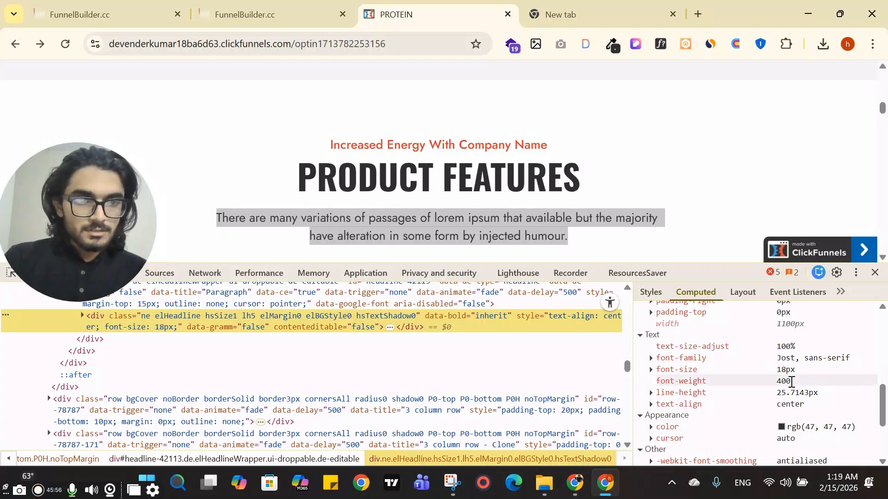
pyautogui.click(382, 227)
pyautogui.click(504, 225)
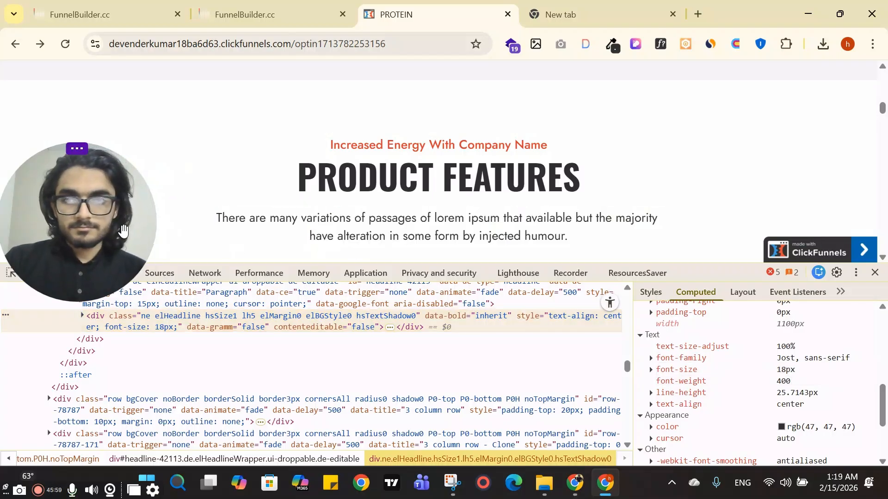
pyautogui.moveTo(123, 230); pyautogui.dragTo(106, 176)
pyautogui.click(12, 274)
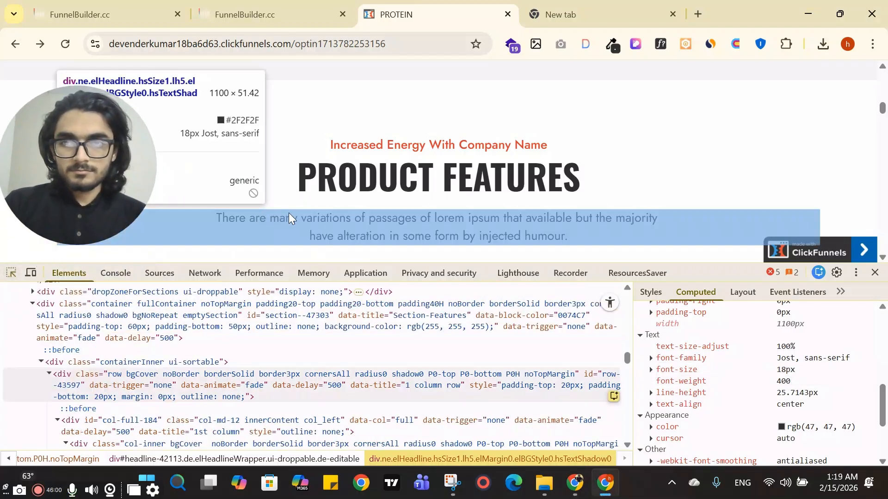
pyautogui.click(289, 213)
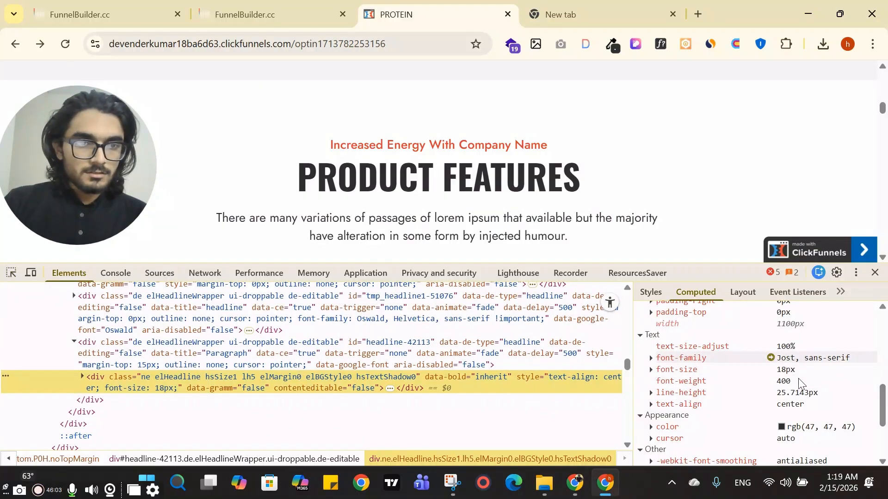
pyautogui.moveTo(62, 206); pyautogui.dragTo(65, 443)
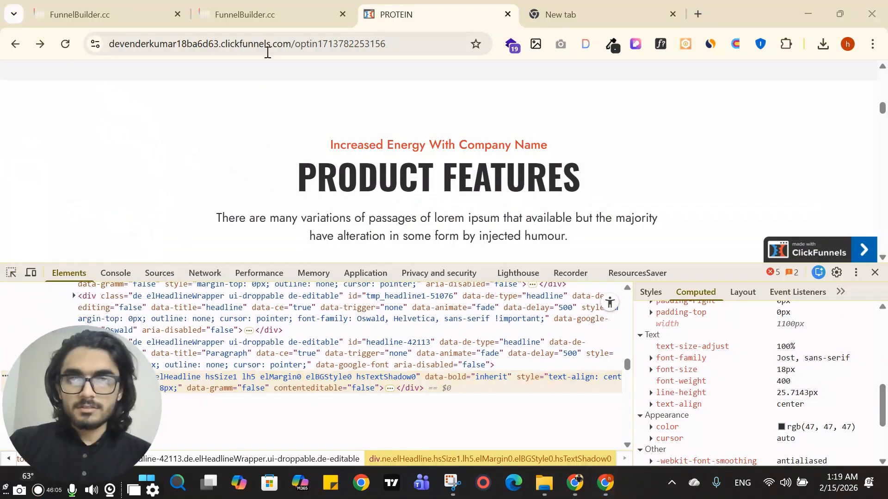
# Return to the page builder and set the Product Features paragraph's font size to 18 px
pyautogui.click(259, 14)
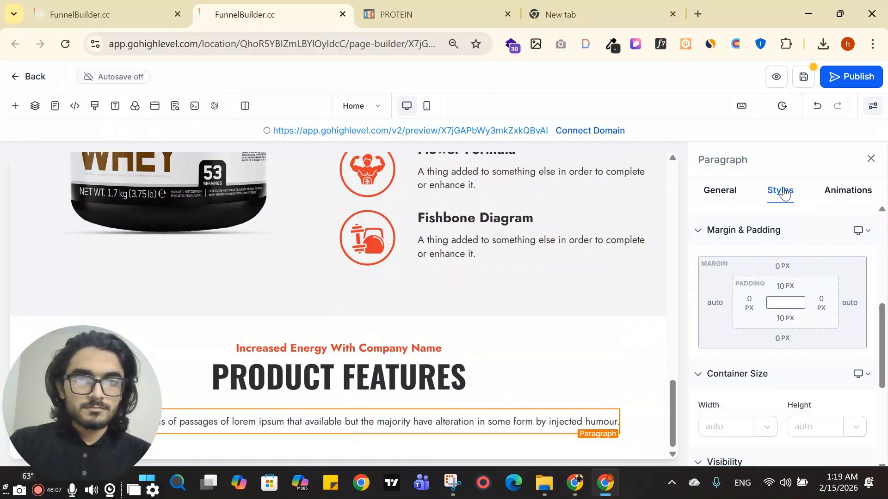
pyautogui.click(732, 203)
pyautogui.scroll(-3, 816, 314)
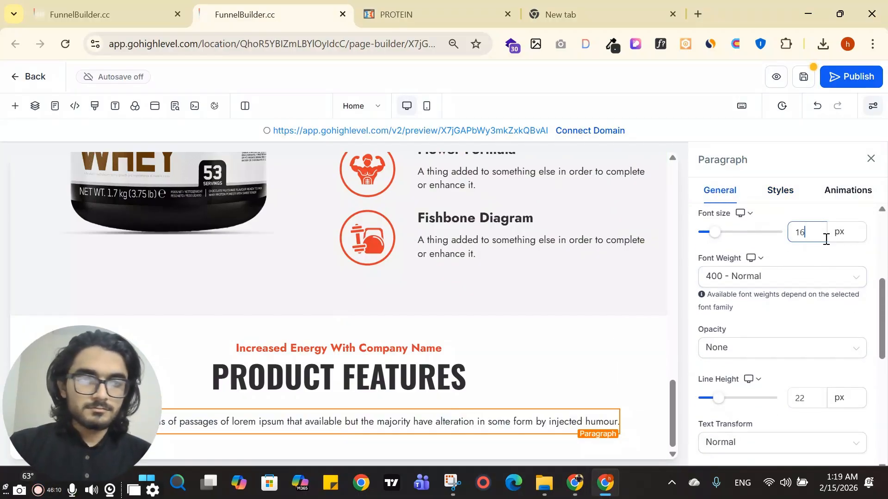
pyautogui.write('8')
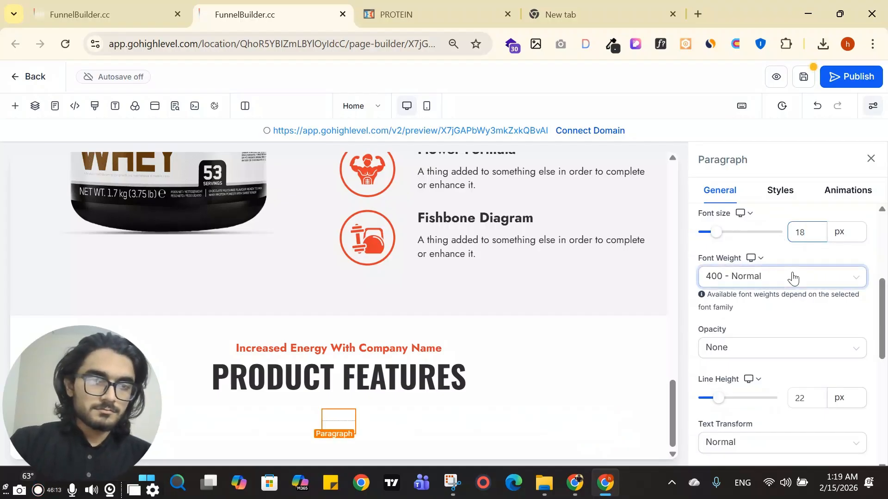
pyautogui.scroll(-3, 795, 314)
pyautogui.scroll(-2, 740, 300)
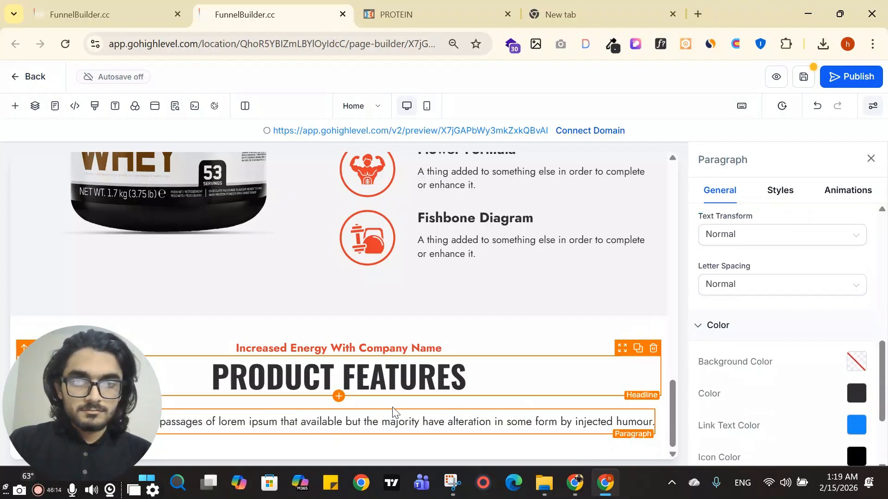
# Break the Product Features paragraph into two lines after "majority" as in the reference, center-align it and close its settings
pyautogui.click(464, 10)
pyautogui.click(279, 10)
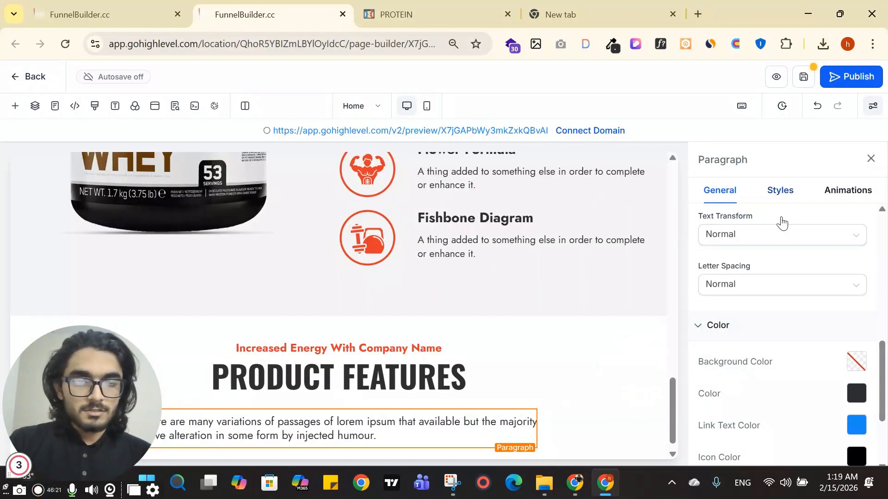
pyautogui.click(780, 190)
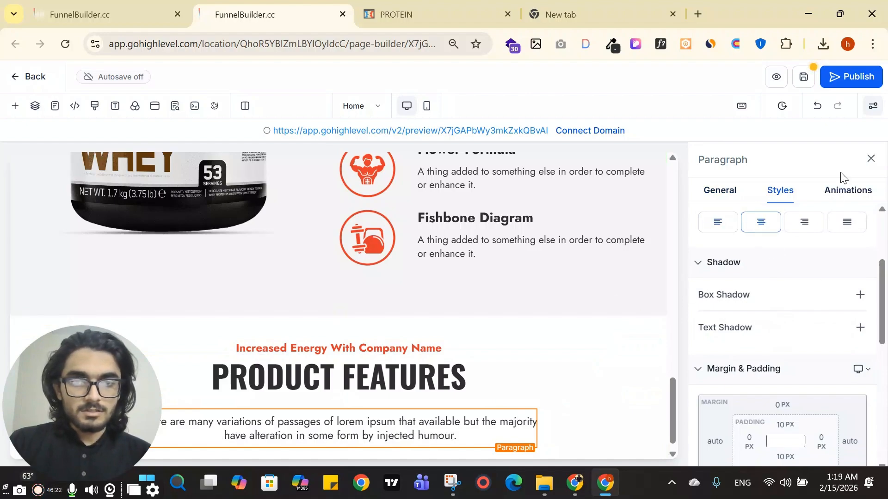
pyautogui.click(873, 160)
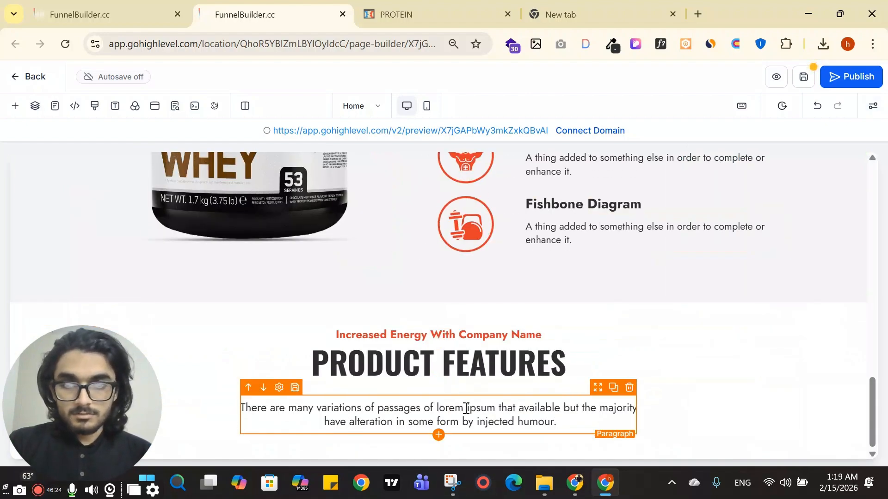
# Compare the Product Features section with the reference page, viewing the builder page at 100% zoom
pyautogui.click(396, 14)
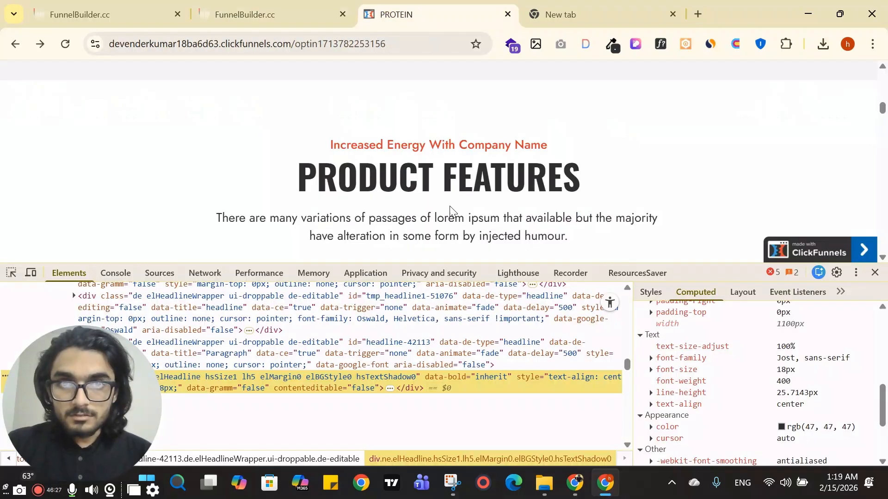
pyautogui.click(245, 15)
pyautogui.scroll(1, 634, 285)
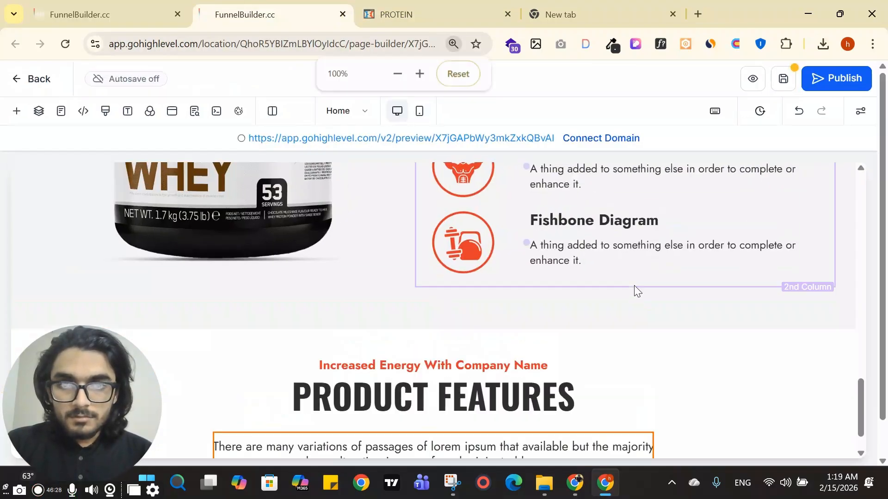
pyautogui.scroll(-1, 633, 285)
pyautogui.scroll(-1, 631, 314)
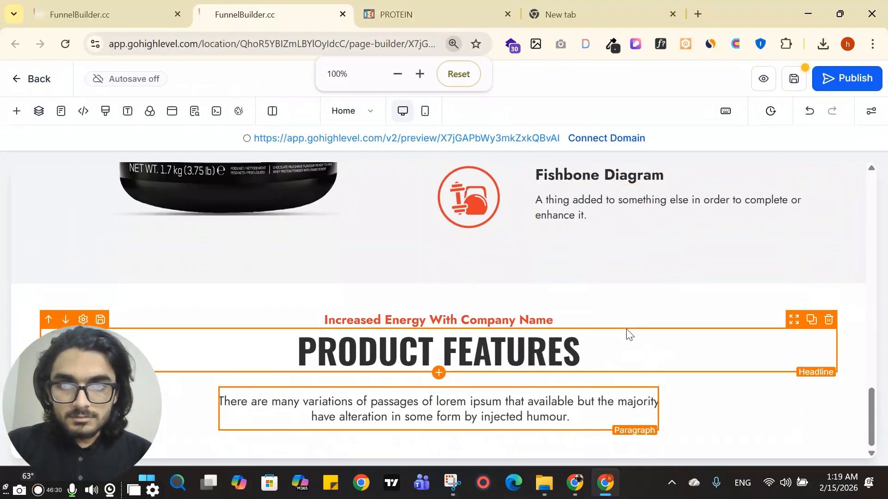
# Set the top padding of the Product Features paragraph to 0 px and close its settings
pyautogui.scroll(-2, 781, 333)
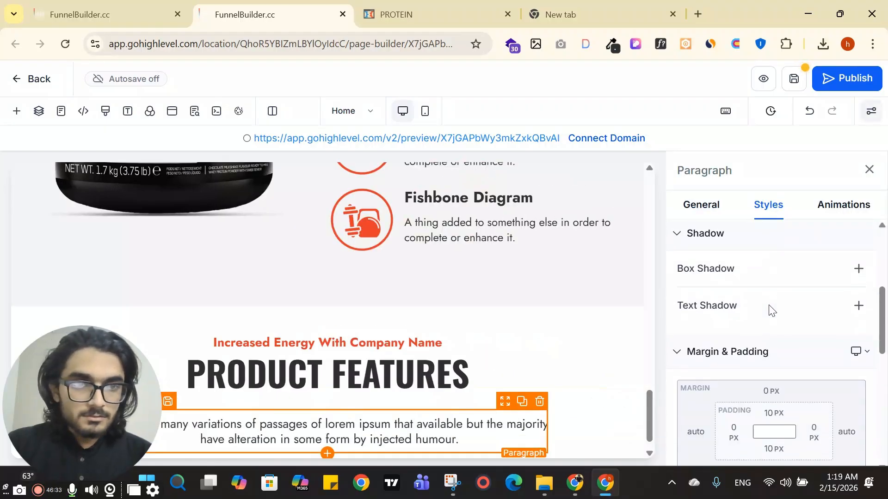
pyautogui.click(764, 416)
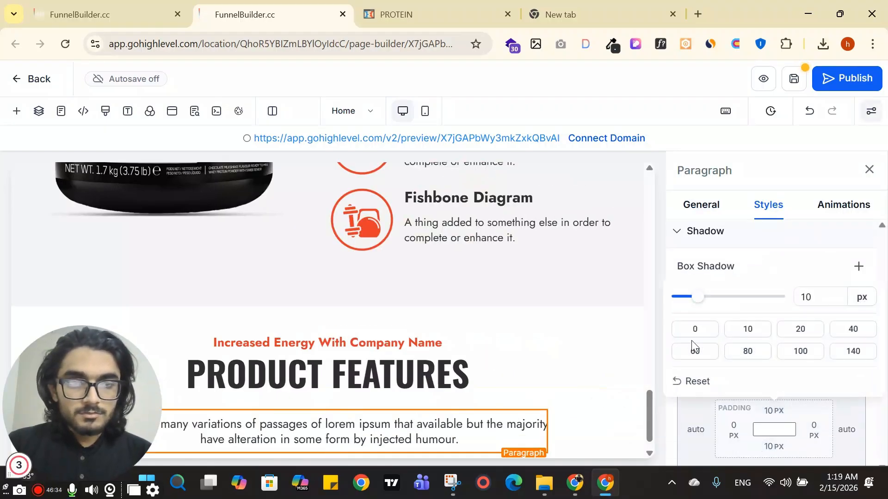
pyautogui.click(485, 400)
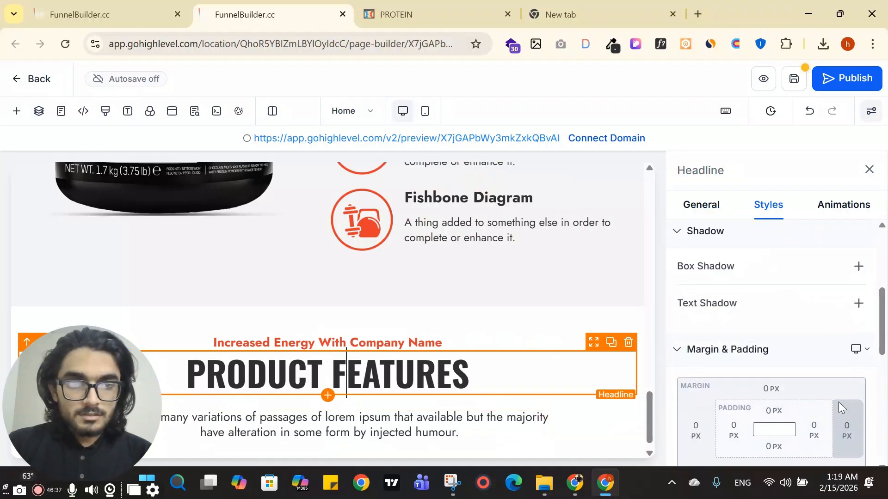
pyautogui.click(440, 395)
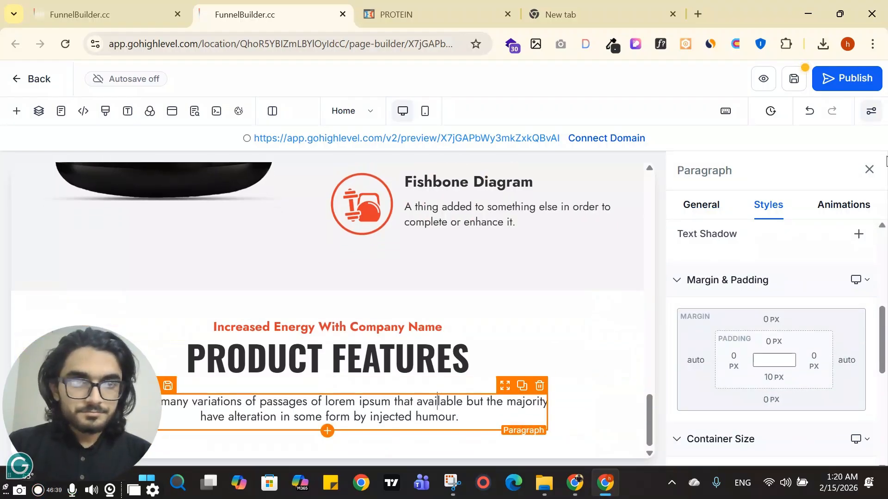
pyautogui.click(868, 170)
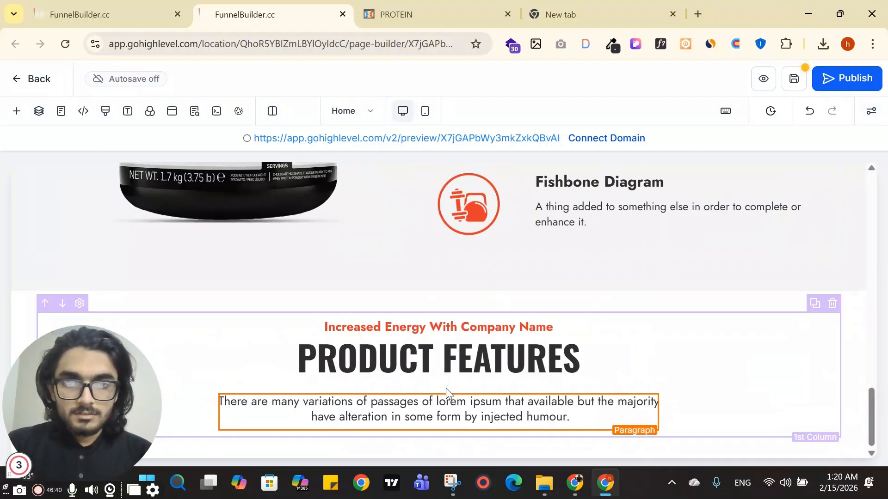
# Check the feature cards on the reference page and open the builder's row options beneath the Product Features row
pyautogui.click(426, 6)
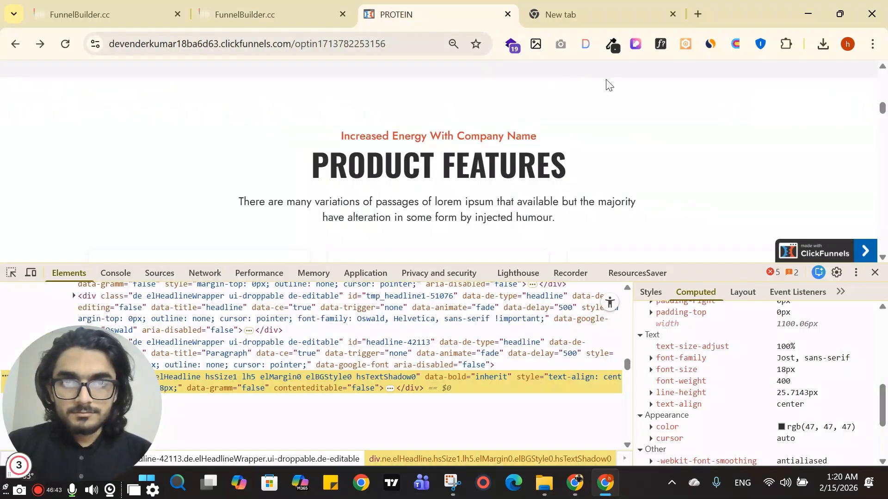
pyautogui.scroll(-5, 483, 165)
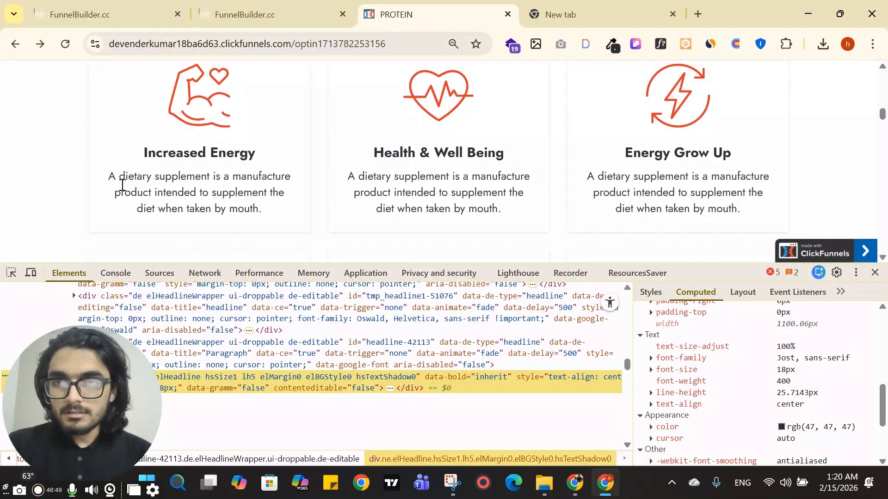
pyautogui.click(277, 10)
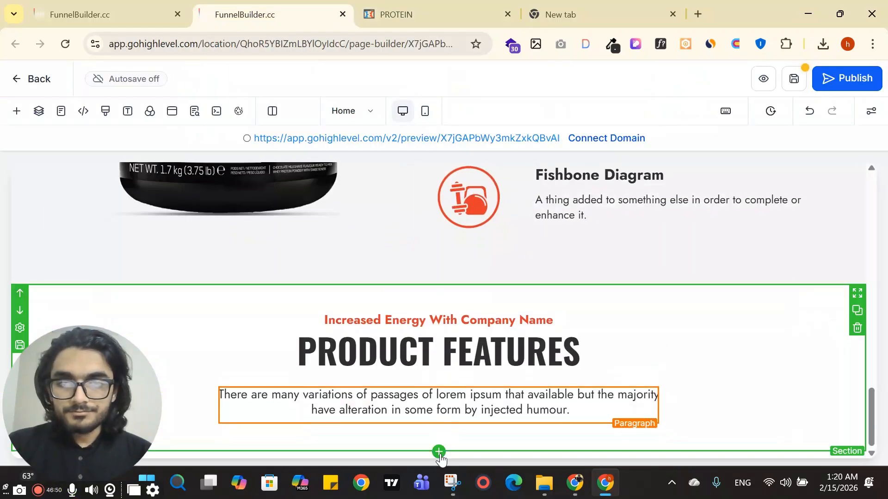
pyautogui.click(438, 443)
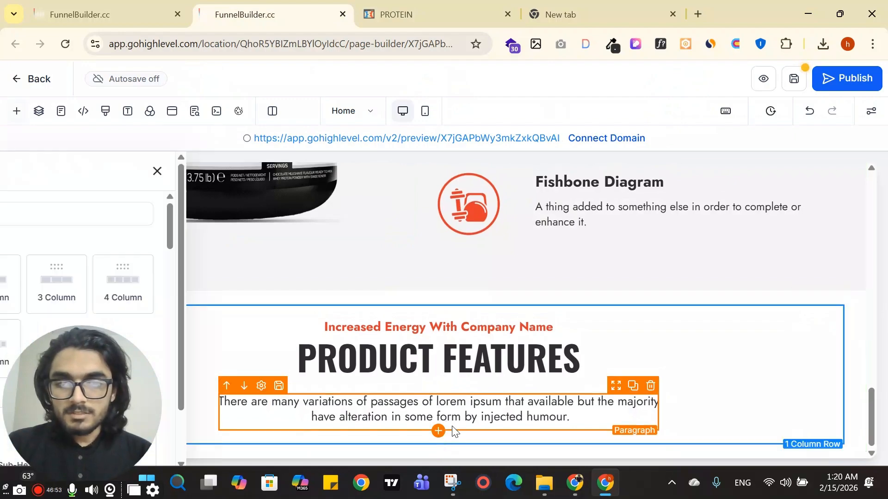
# Examine the column layout of the reference page's feature cards and return to the builder's row options
pyautogui.click(407, 11)
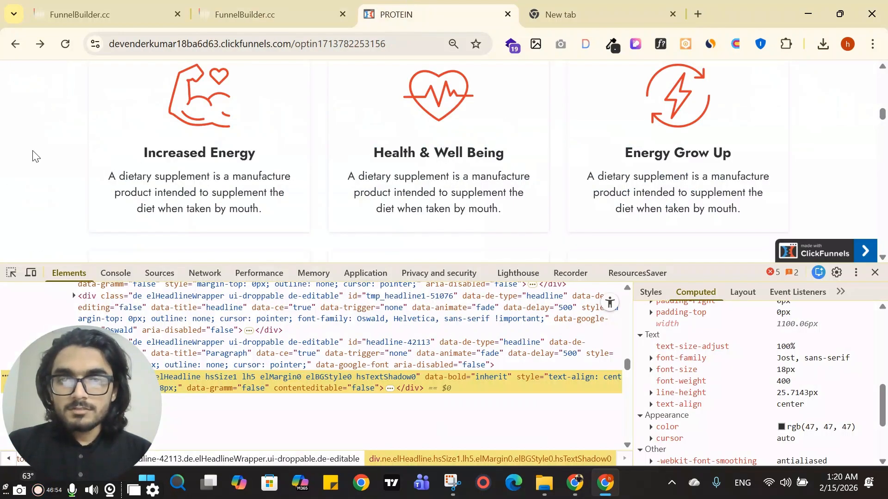
pyautogui.scroll(-3, 257, 182)
pyautogui.scroll(5, 403, 202)
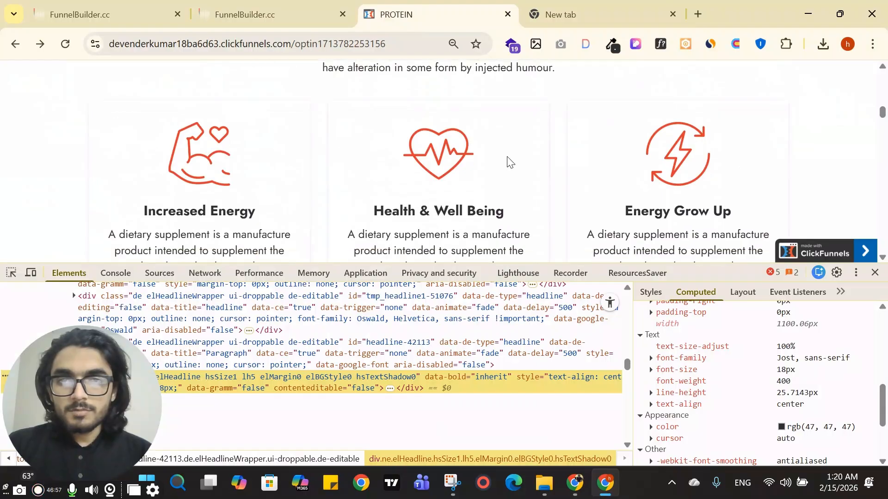
pyautogui.scroll(-3, 262, 164)
pyautogui.scroll(3, 349, 193)
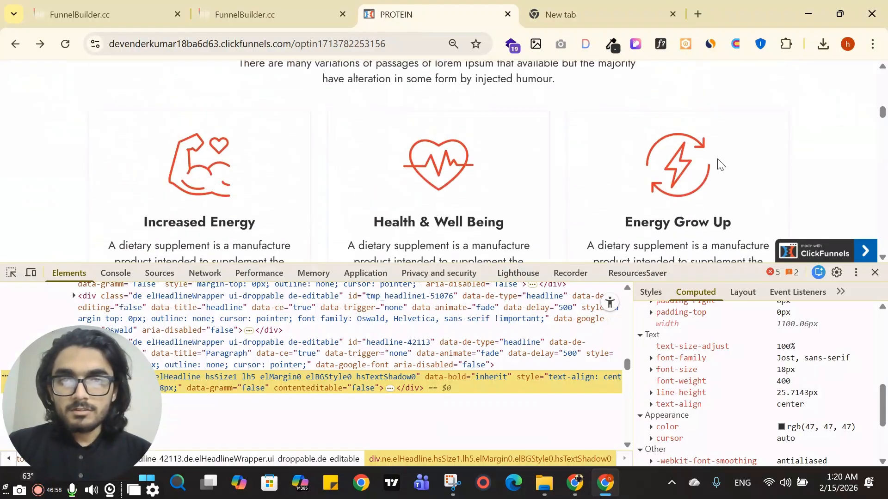
pyautogui.click(217, 14)
pyautogui.scroll(-3, 267, 358)
pyautogui.scroll(3, 205, 231)
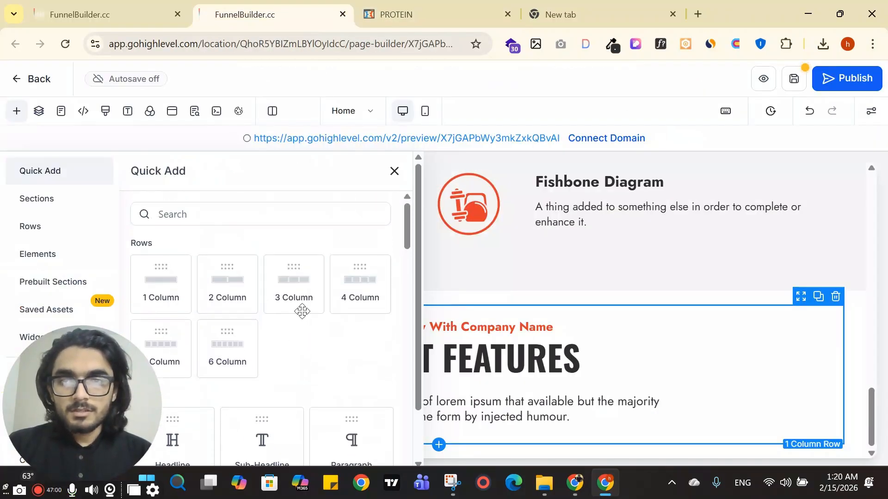
# Add a three-column row beneath the Product Features heading and paragraph, leaving its first column empty
pyautogui.moveTo(296, 288); pyautogui.dragTo(286, 375)
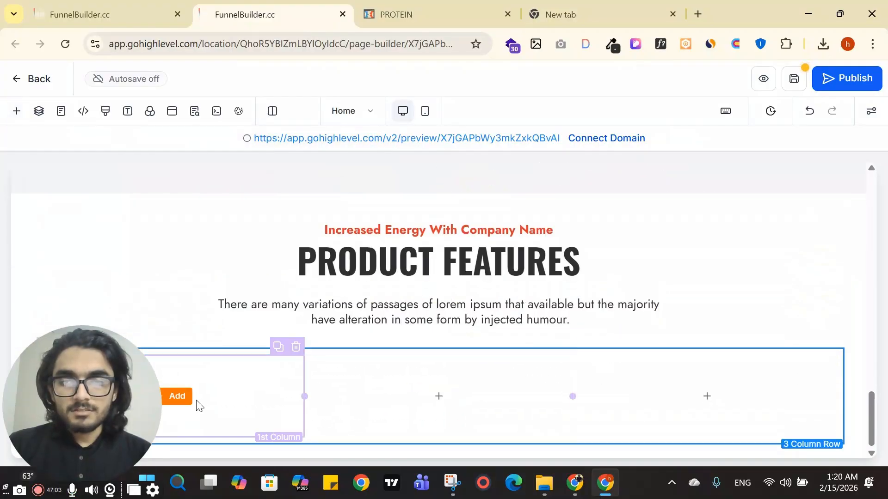
pyautogui.moveTo(77, 408); pyautogui.dragTo(74, 201)
pyautogui.click(173, 397)
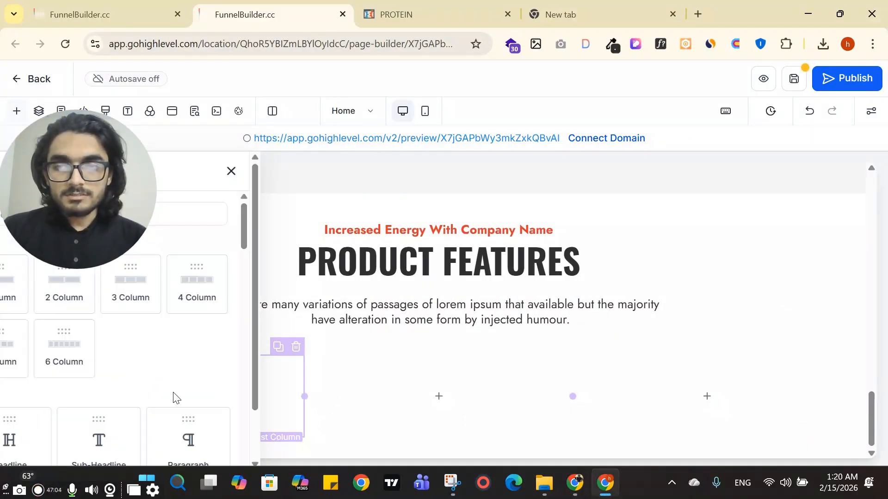
pyautogui.click(394, 172)
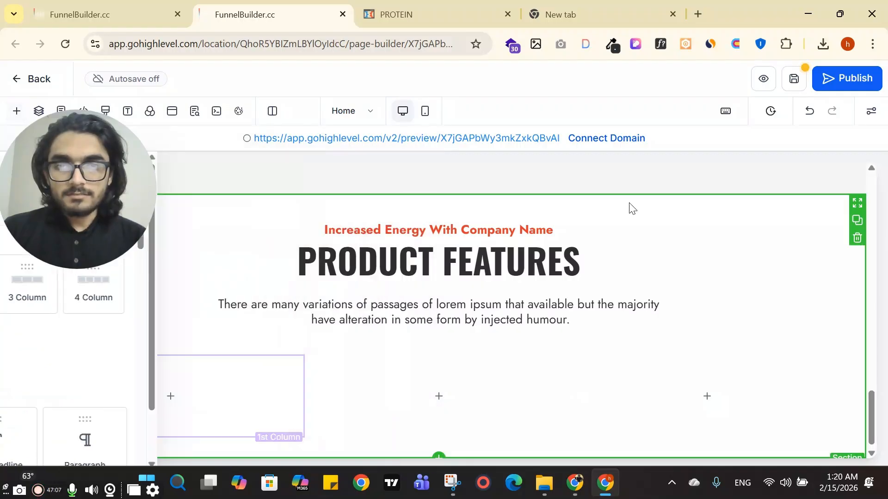
pyautogui.click(398, 14)
pyautogui.click(301, 6)
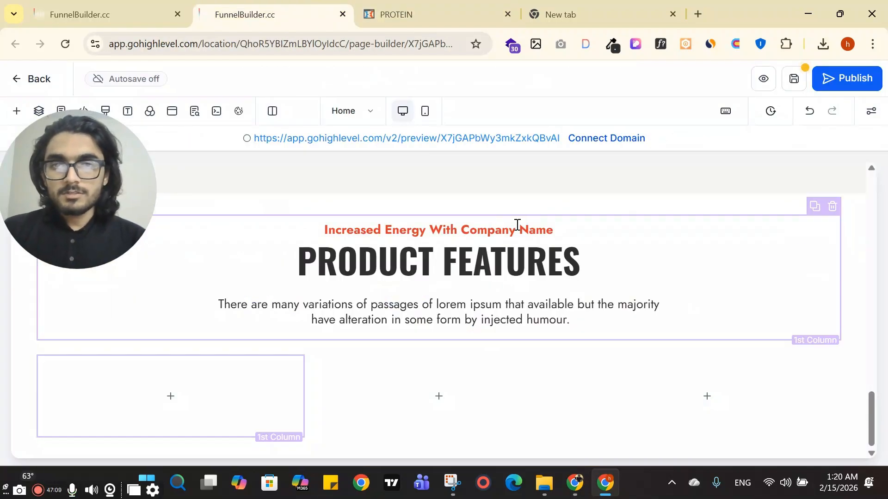
# Duplicate the red "Increased Energy With Company Name" headline and move the copy into the first column of the three-column row
pyautogui.click(810, 214)
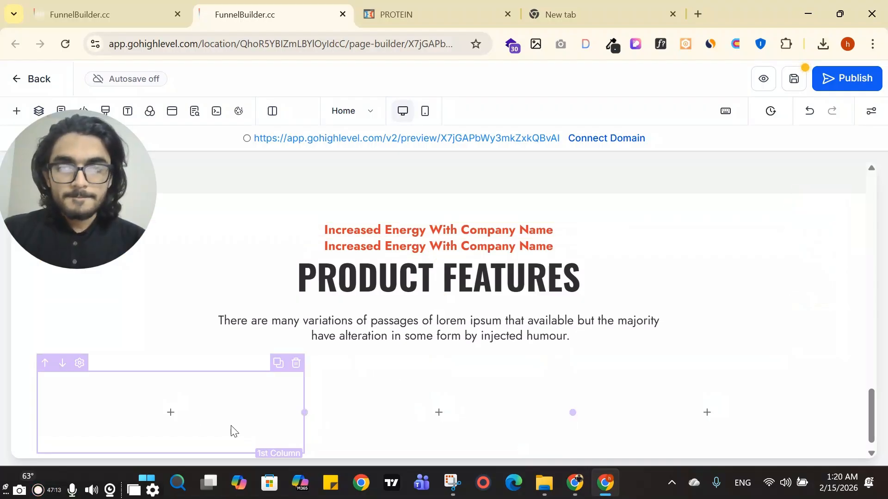
pyautogui.click(180, 396)
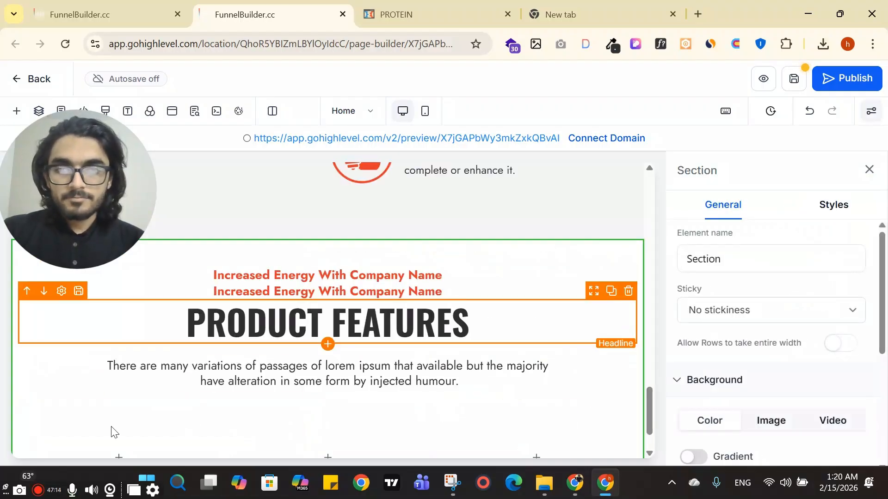
pyautogui.click(867, 170)
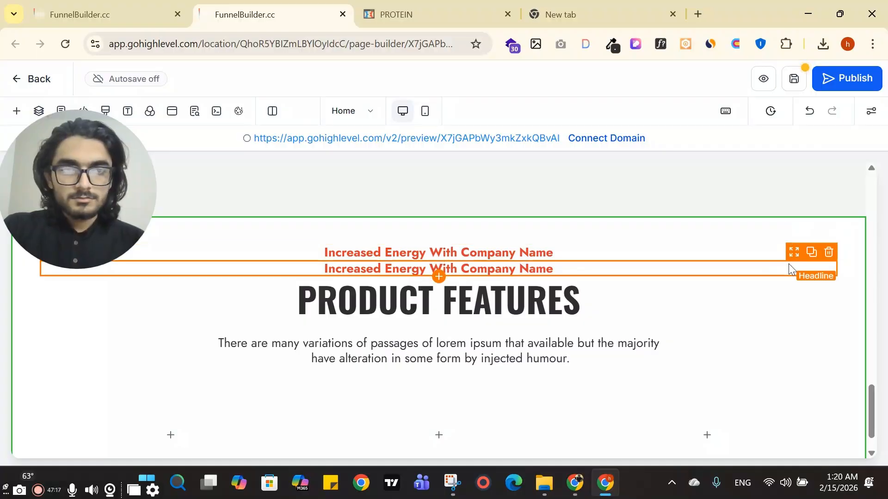
pyautogui.click(337, 429)
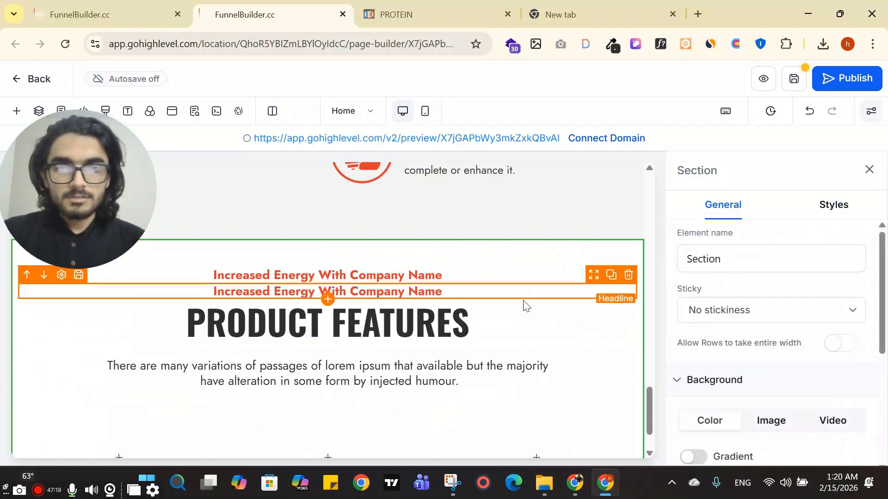
pyautogui.moveTo(594, 263); pyautogui.dragTo(172, 380)
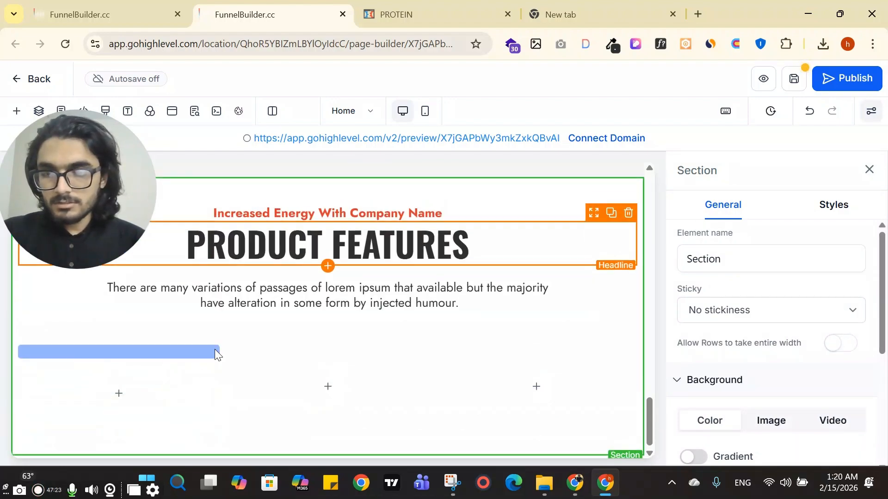
pyautogui.moveTo(214, 353); pyautogui.dragTo(215, 355)
pyautogui.click(870, 169)
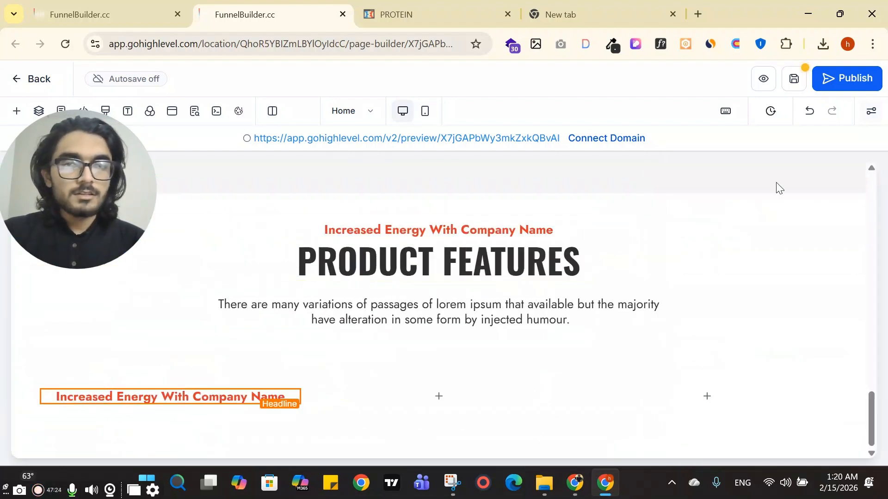
# Copy the first feature card's title "Increased Energy" from the reference page as unformatted text
pyautogui.click(416, 15)
pyautogui.tripleClick(222, 213)
pyautogui.hotkey('ctrl', 'c')
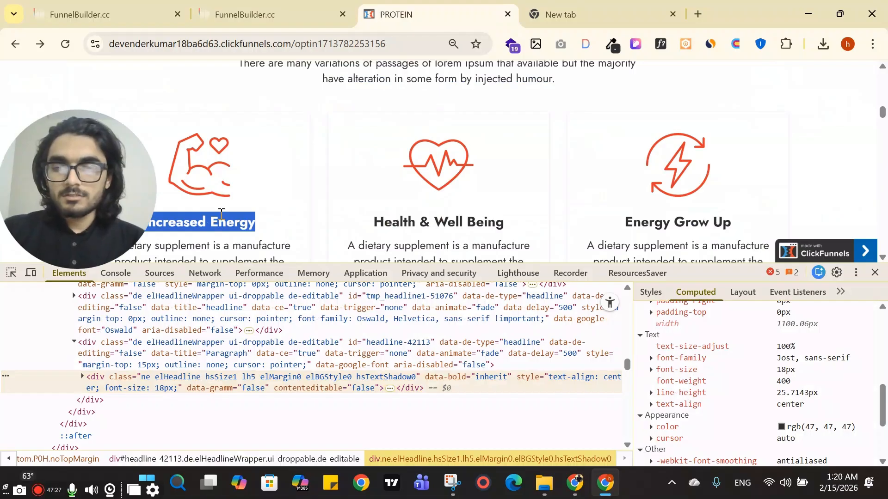
pyautogui.click(588, 6)
pyautogui.hotkey('ctrl', 'v')
pyautogui.hotkey('ctrl', 'a')
pyautogui.hotkey('ctrl', 'c')
pyautogui.press('BackSpace')
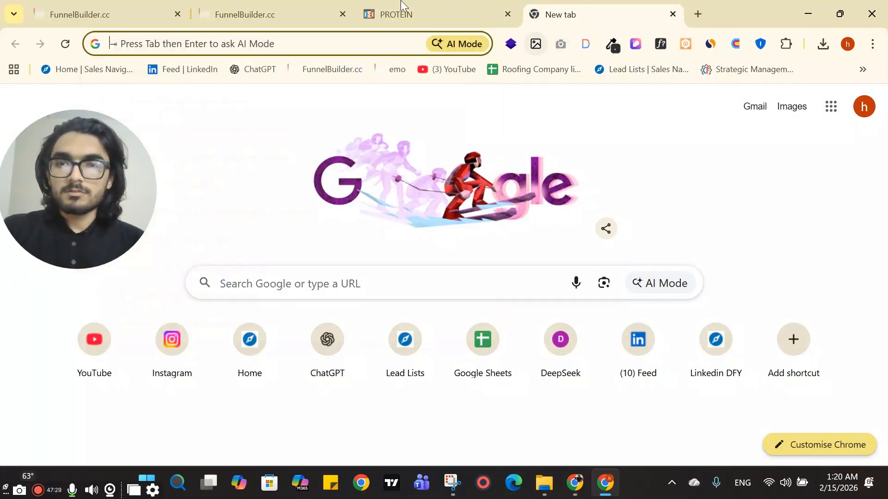
# Replace the first column's headline text in the builder with "Increased Energy"
pyautogui.hotkey('ctrl', '2')
pyautogui.click(162, 413)
pyautogui.doubleClick(162, 413)
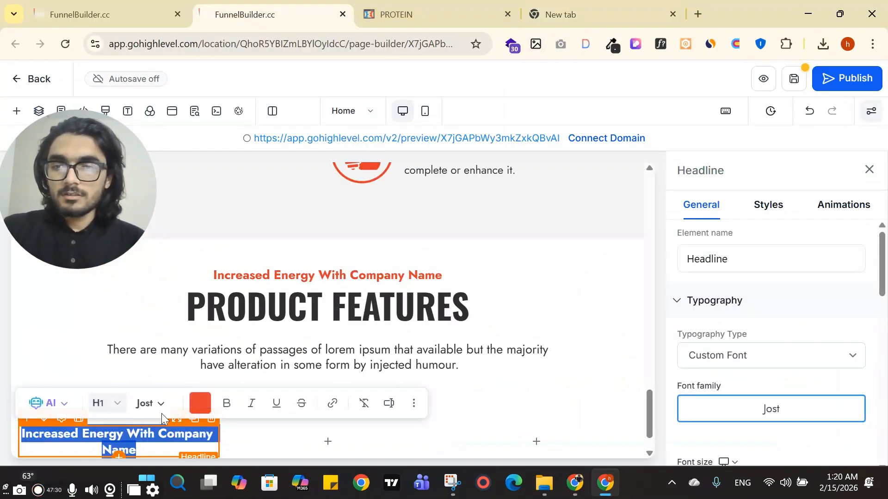
pyautogui.hotkey('ctrl', 'v')
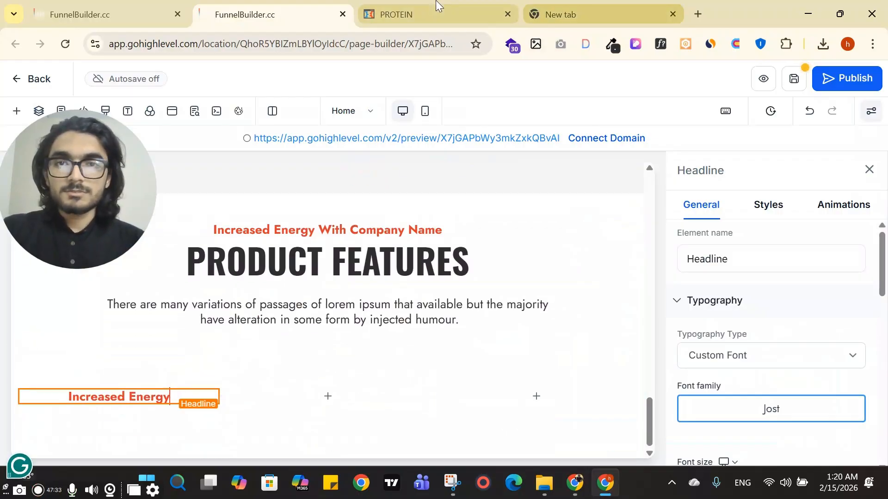
# Inspect the computed font size, weight and colour of the reference page's Increased Energy title, then return to the builder
pyautogui.click(435, 11)
pyautogui.click(317, 203)
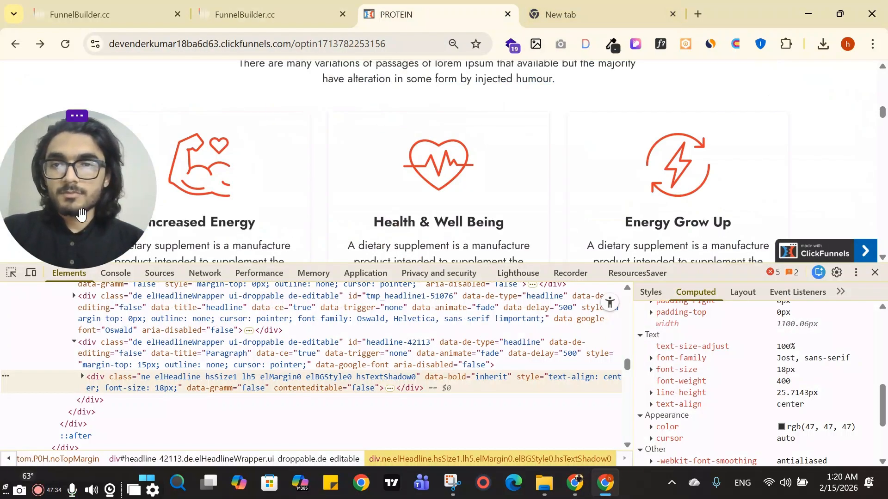
pyautogui.click(12, 273)
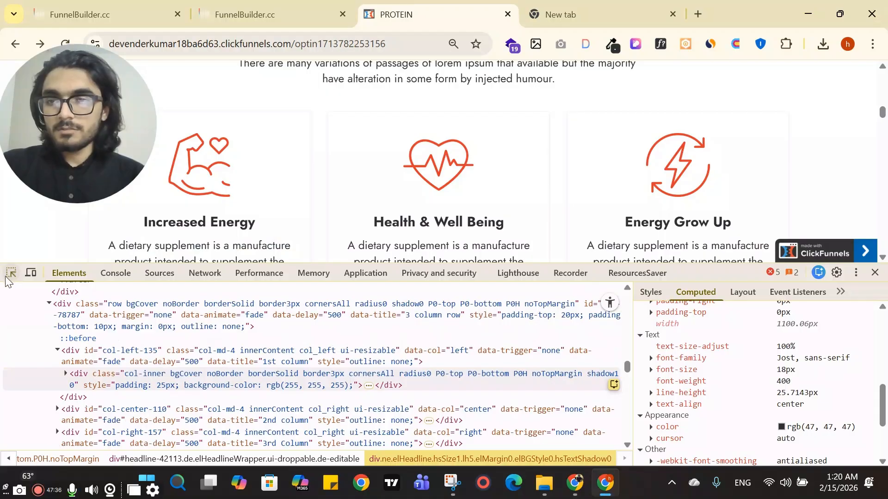
pyautogui.click(11, 275)
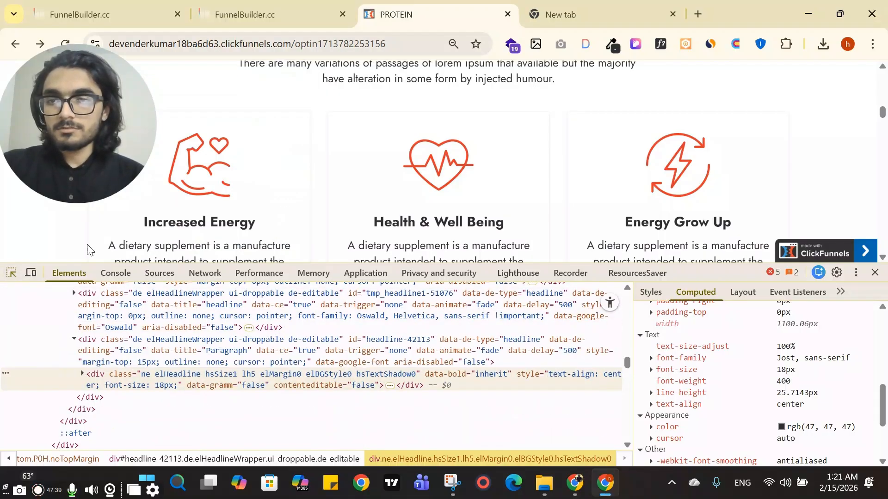
pyautogui.click(186, 223)
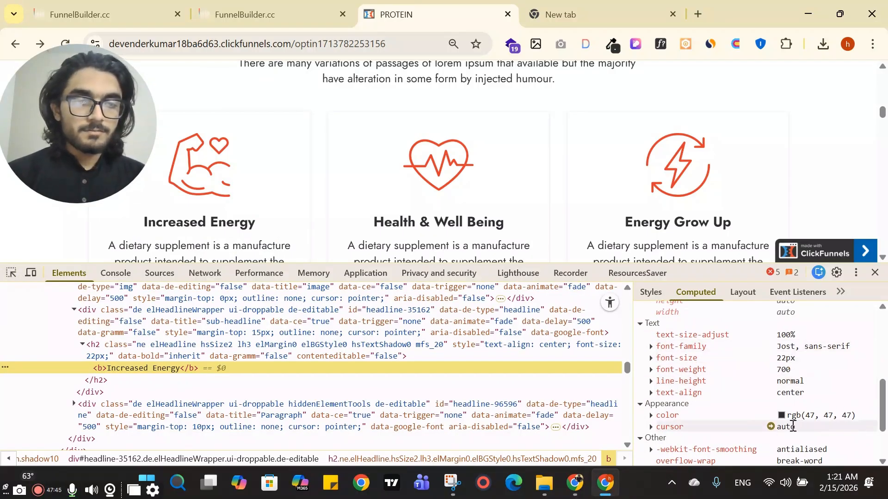
pyautogui.hotkey('ctrl', 'shift', 'Tab')
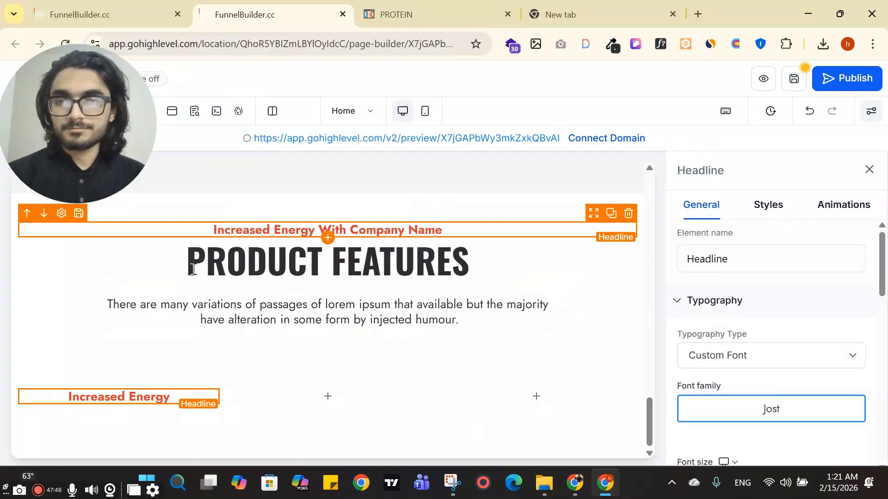
# Set the Increased Energy headline's font size to 22 px and its text colour to the dark grey custom colour
pyautogui.click(150, 391)
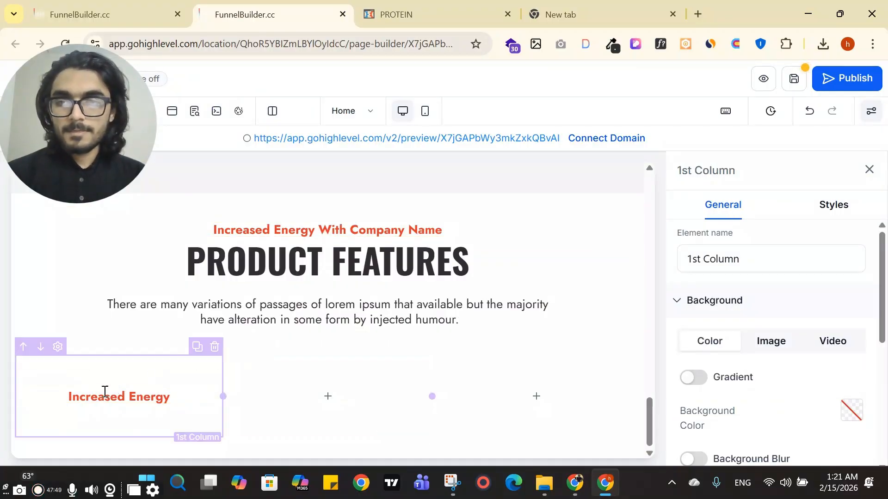
pyautogui.click(111, 398)
pyautogui.scroll(-5, 779, 360)
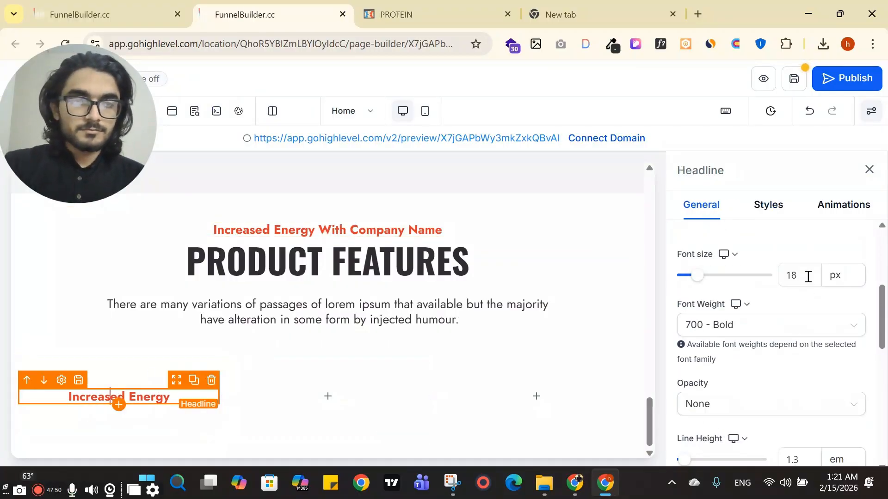
pyautogui.moveTo(806, 277); pyautogui.dragTo(754, 282)
pyautogui.write('22')
pyautogui.scroll(-3, 758, 287)
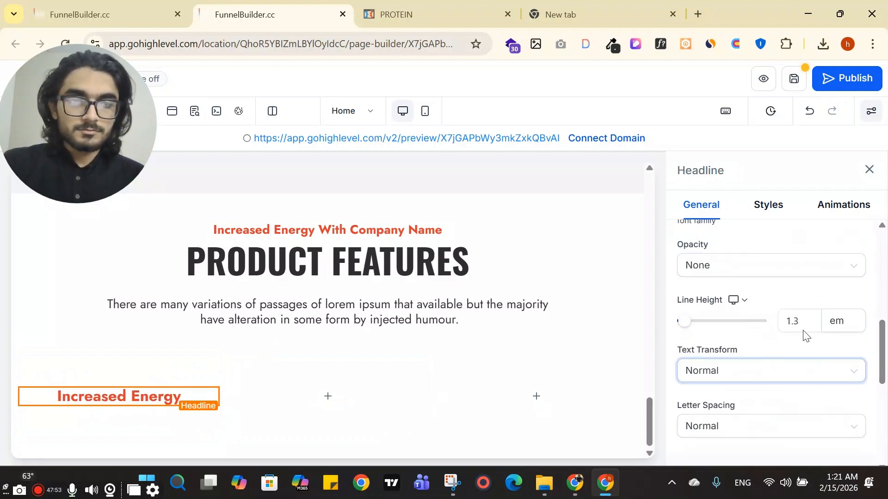
pyautogui.scroll(-4, 791, 300)
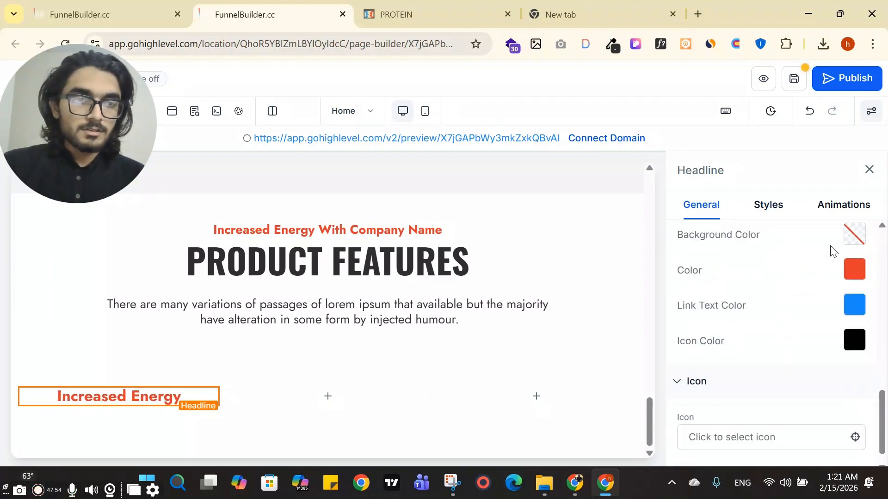
pyautogui.click(854, 270)
pyautogui.click(716, 239)
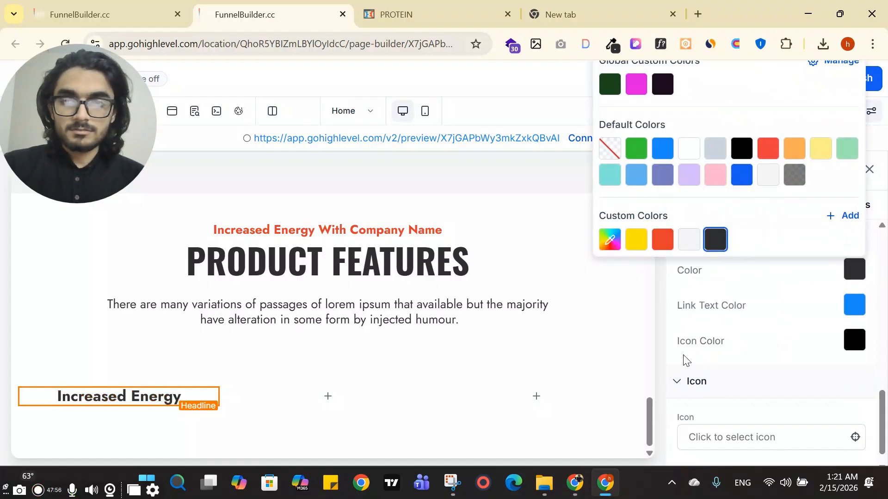
# Find the Image element, add it to the first column, and move it above the Increased Energy headline
pyautogui.hotkey('ctrl', '-')
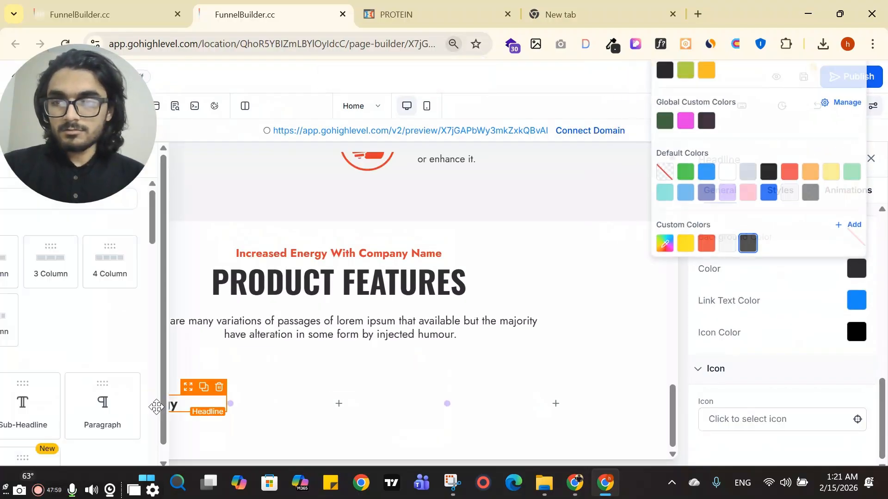
pyautogui.write('iim')
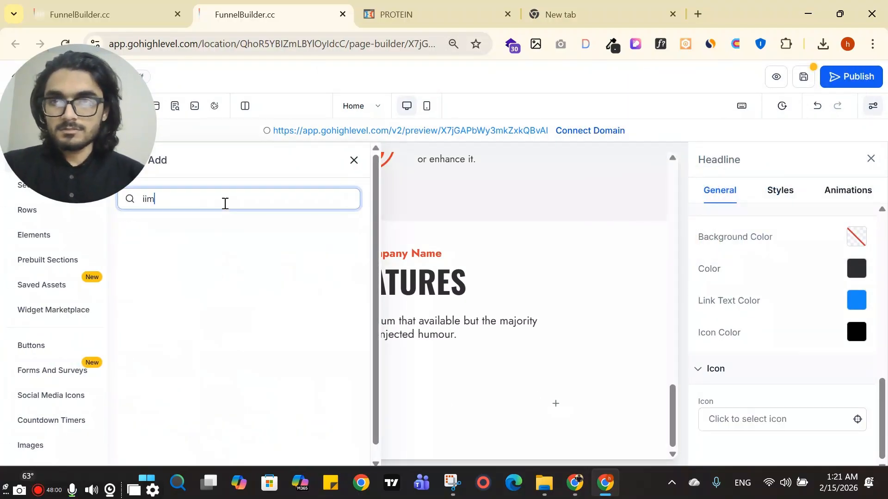
pyautogui.press('BackSpace')
pyautogui.press('BackSpace')
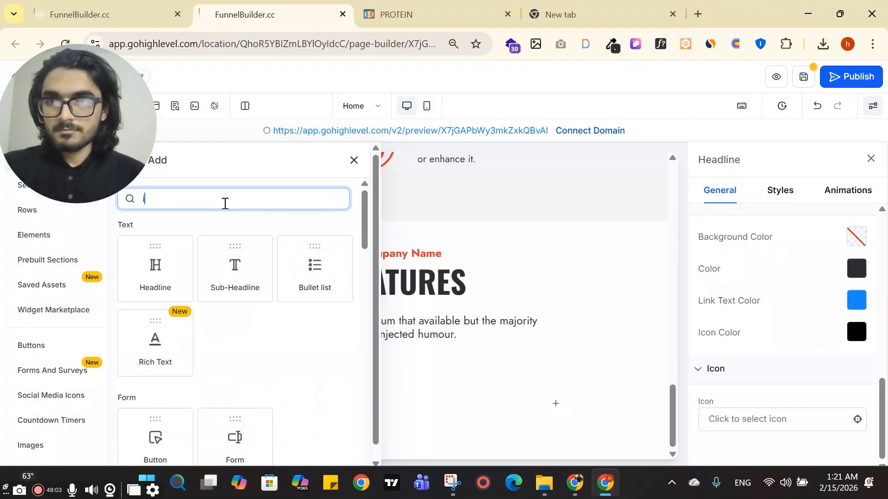
pyautogui.write('m')
pyautogui.moveTo(312, 384)
pyautogui.mouseDown()
pyautogui.moveTo(339, 404)
pyautogui.moveTo(123, 421)
pyautogui.mouseUp()
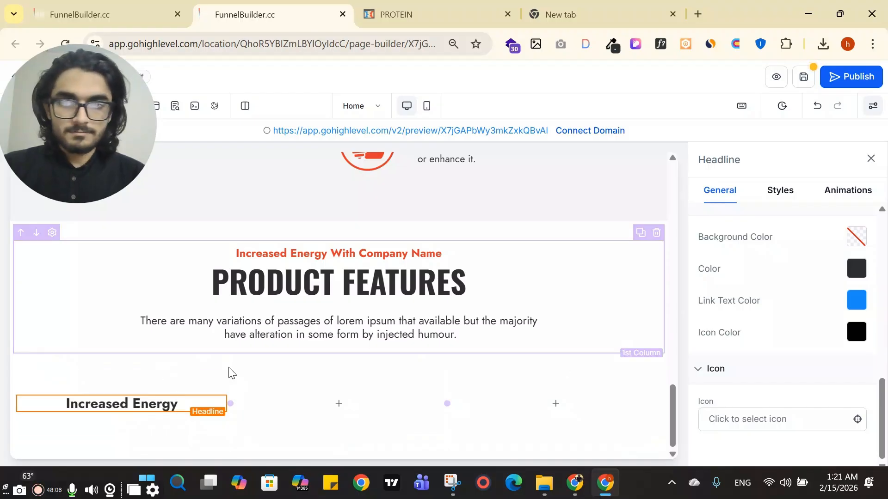
pyautogui.moveTo(124, 418); pyautogui.dragTo(120, 412)
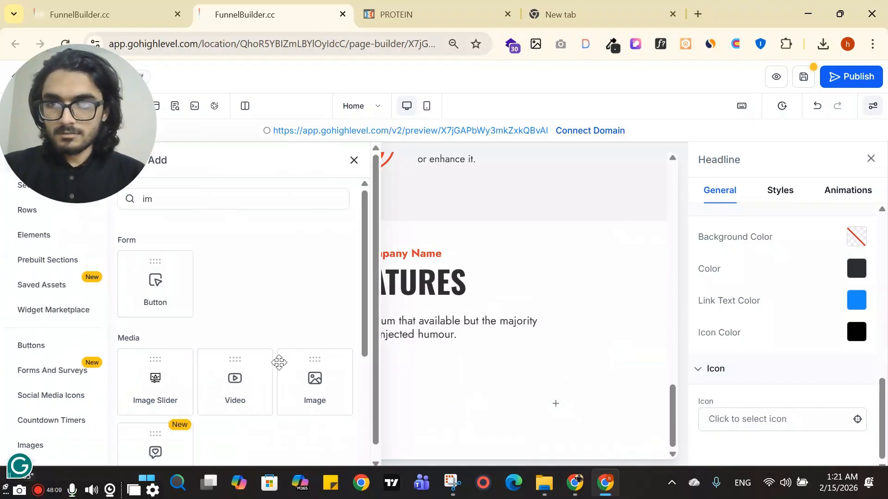
pyautogui.click(313, 361)
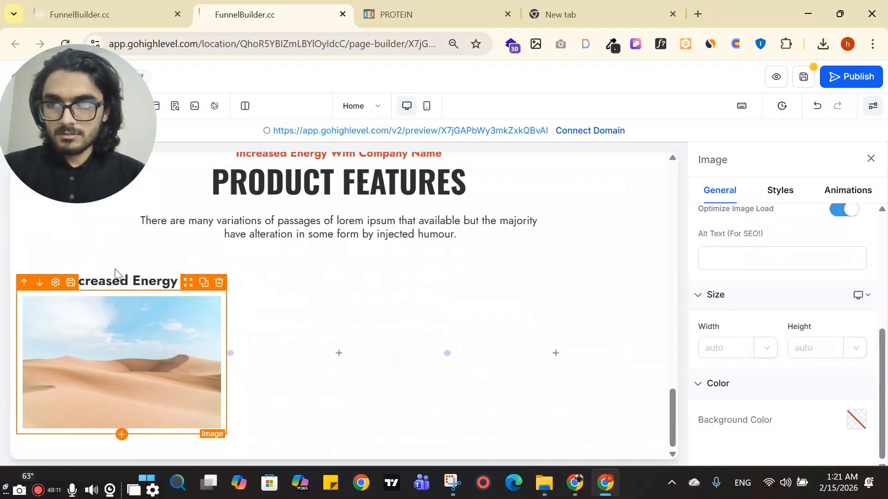
pyautogui.click(25, 284)
# Open the media library for the first column's image and upload 9.png from the Youtube Funnel data folder
pyautogui.scroll(3, 777, 310)
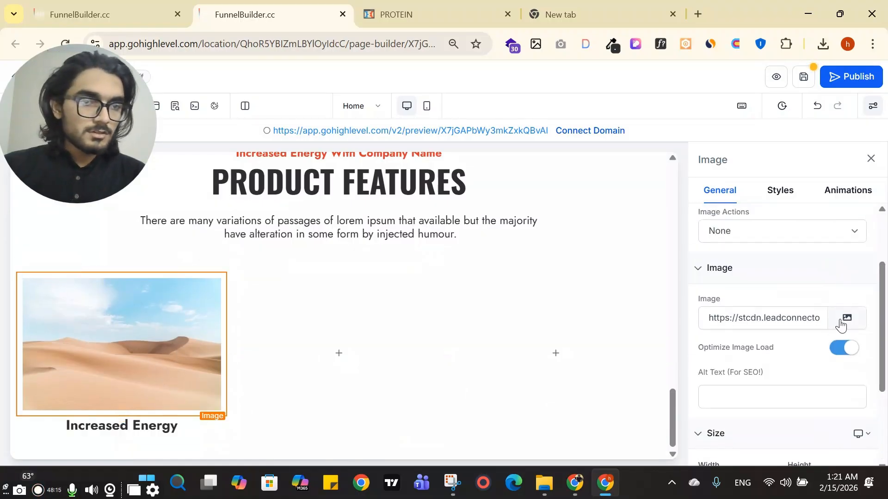
pyautogui.click(846, 319)
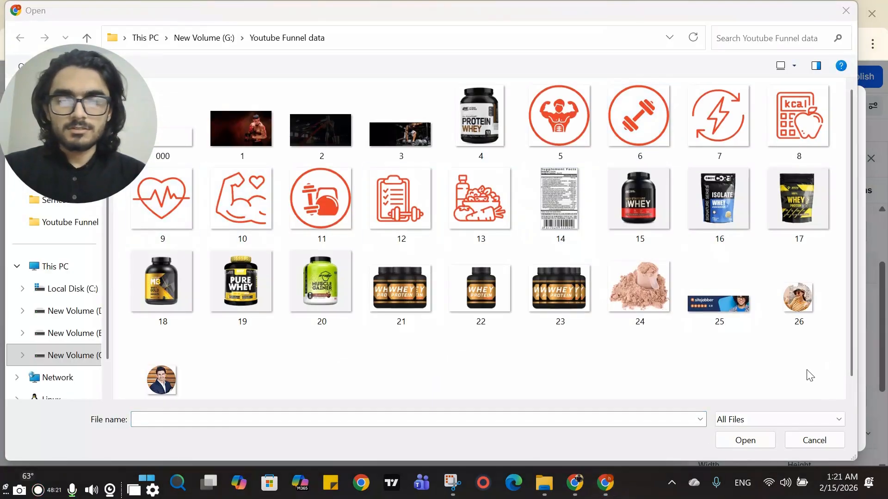
pyautogui.click(187, 207)
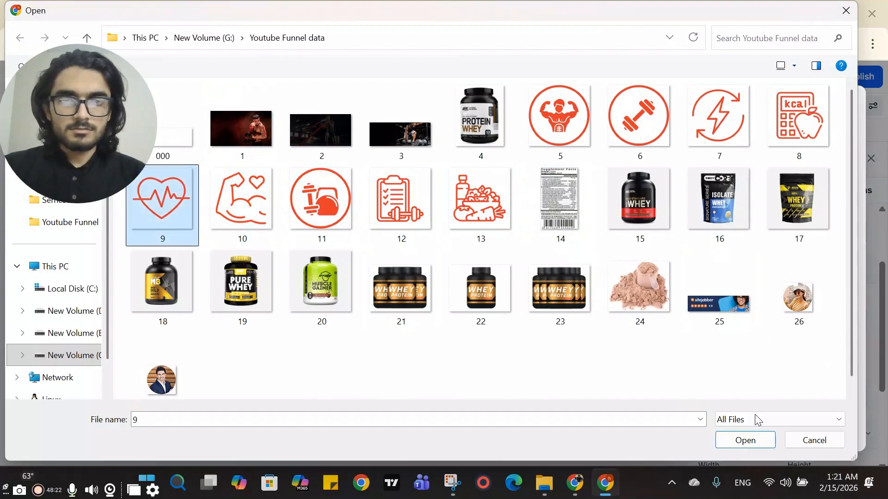
pyautogui.click(743, 439)
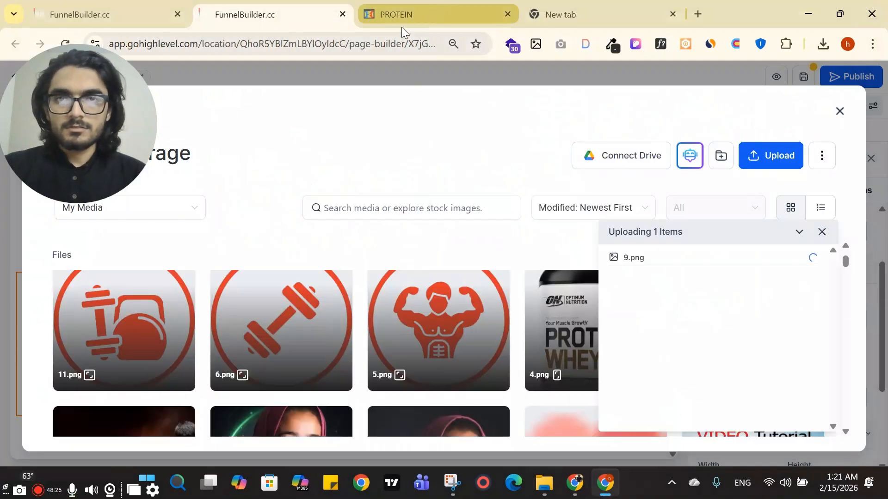
# Check the reference page's first card icon, then upload 10.png and use it as the first column's image
pyautogui.click(401, 17)
pyautogui.click(259, 14)
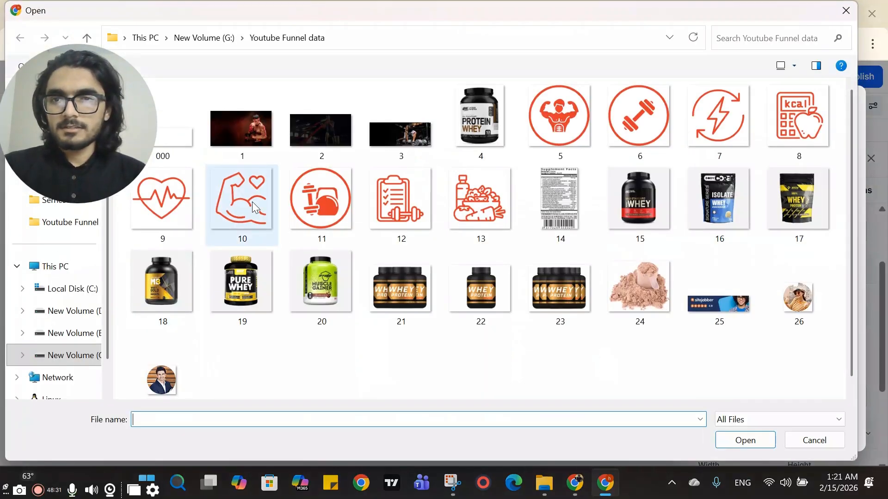
pyautogui.click(251, 202)
pyautogui.click(759, 440)
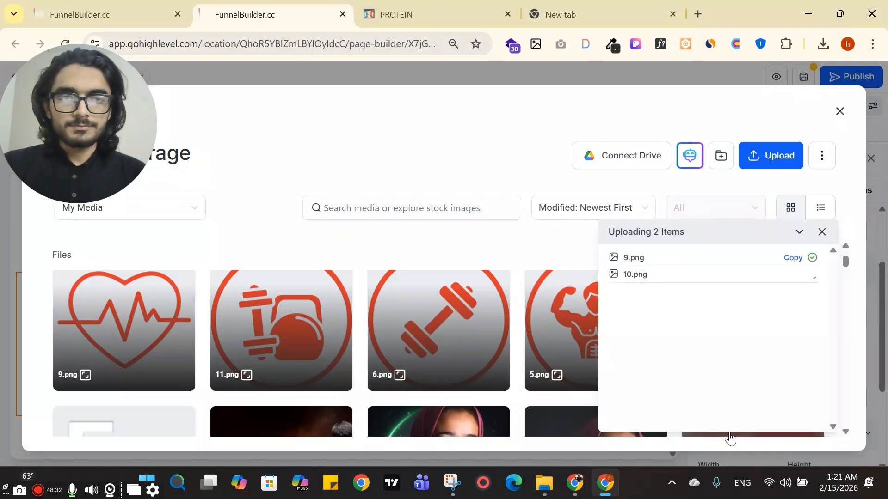
pyautogui.click(822, 232)
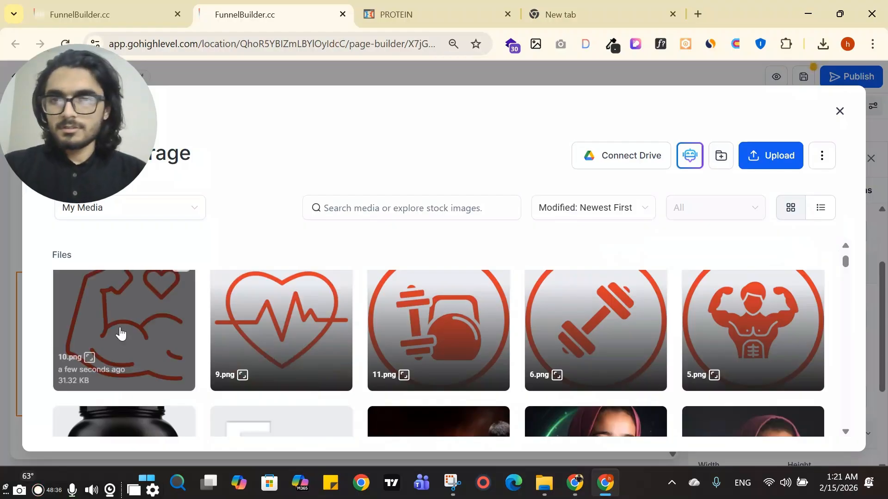
pyautogui.click(806, 437)
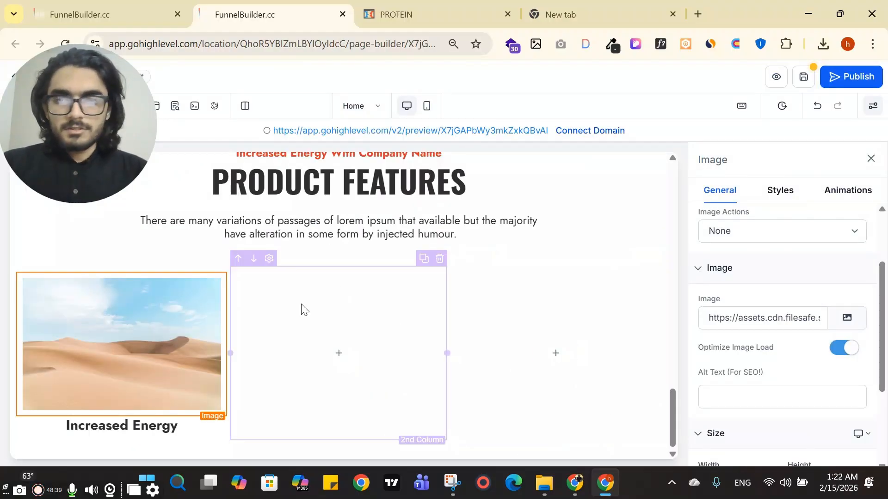
# Inspect the size of the reference page's feature icon and set the first column image's width to 119 px
pyautogui.click(396, 14)
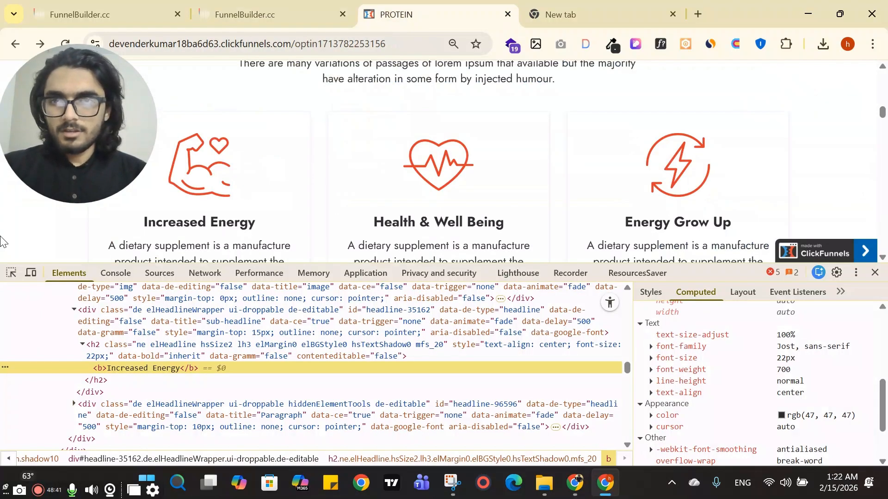
pyautogui.click(12, 275)
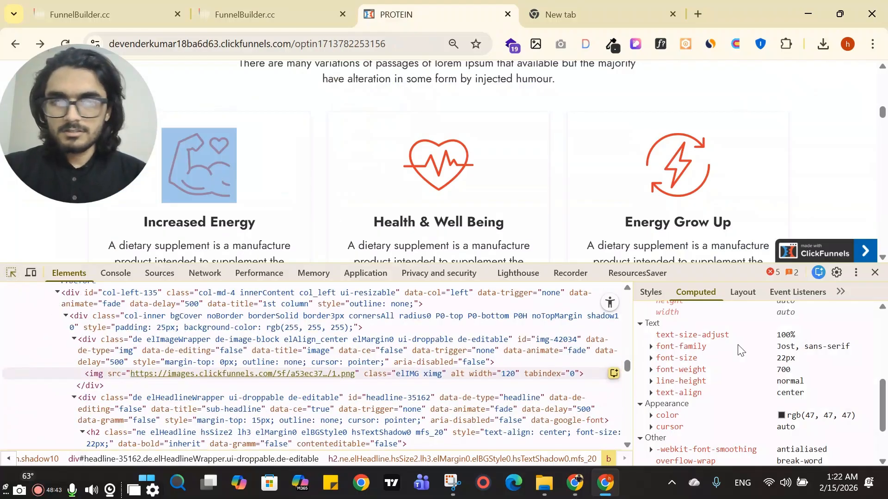
pyautogui.click(199, 164)
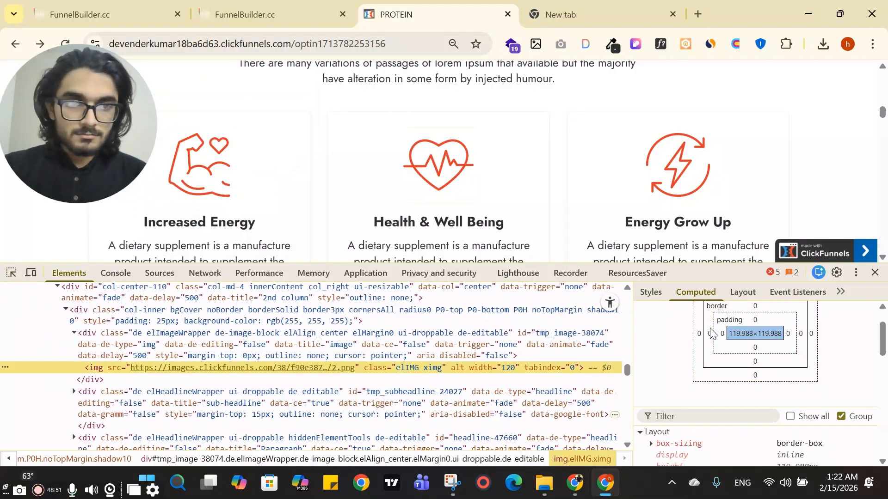
pyautogui.click(283, 6)
pyautogui.scroll(-3, 744, 364)
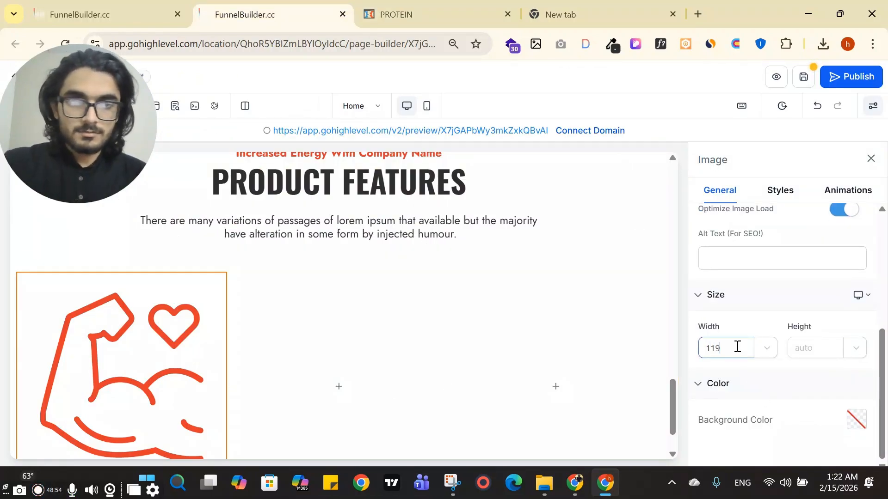
# Copy the Increased Energy card's dietary supplement description from the reference page, strip its formatting via the blank tab's address bar, and return to the builder
pyautogui.click(366, 10)
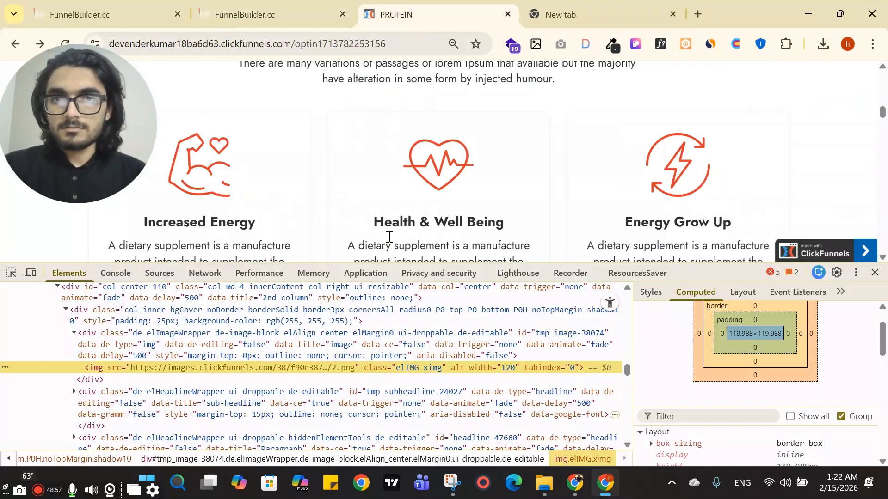
pyautogui.scroll(-3, 266, 208)
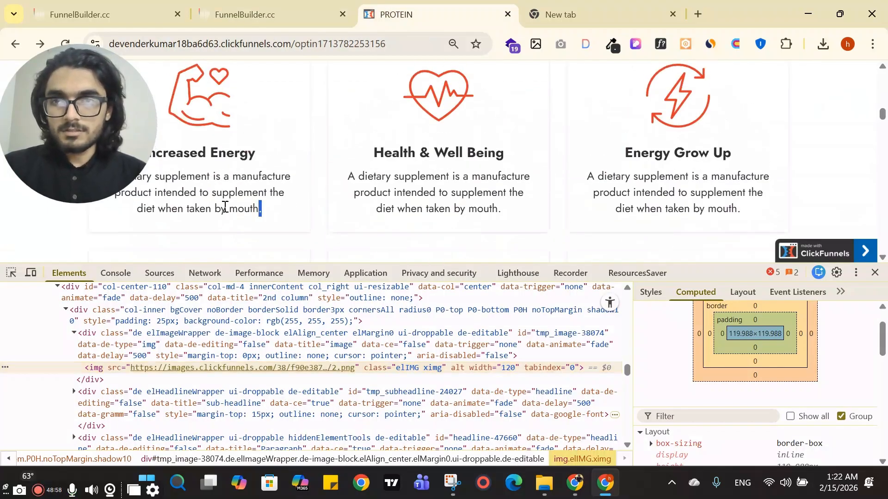
pyautogui.moveTo(261, 209); pyautogui.dragTo(100, 171)
pyautogui.hotkey('ctrl', 'c')
pyautogui.click(631, 5)
pyautogui.hotkey('ctrl', 'v')
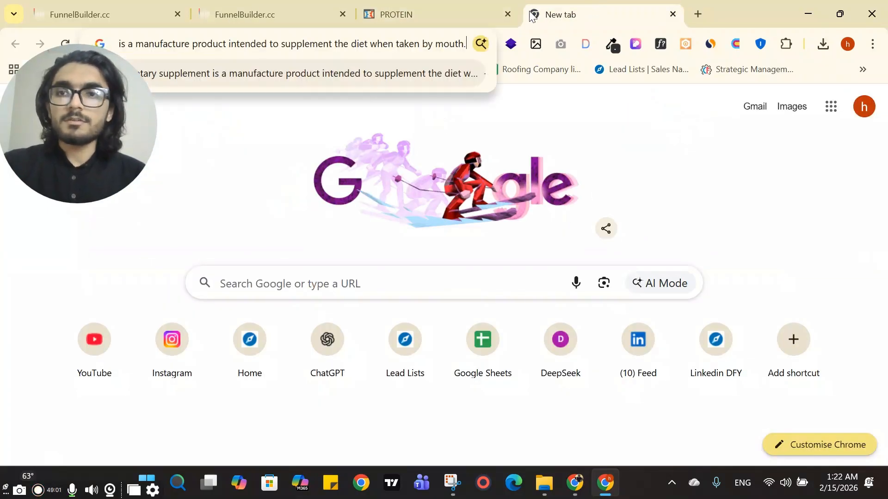
pyautogui.hotkey('ctrl', 'a')
pyautogui.hotkey('ctrl', 'x')
pyautogui.click(447, 5)
pyautogui.hotkey('ctrl', 'shift', 'Tab')
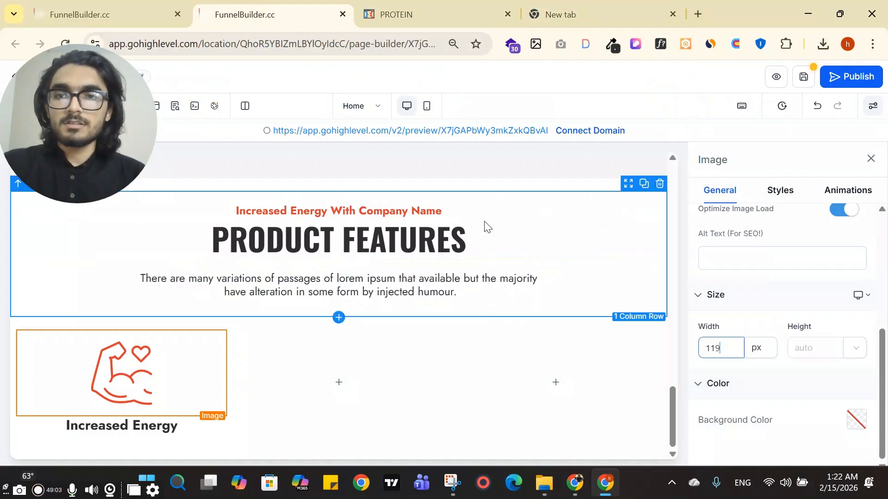
# Place a duplicate of the section's intro paragraph below the Increased Energy headline and replace its text with the copied dietary supplement description
pyautogui.click(513, 264)
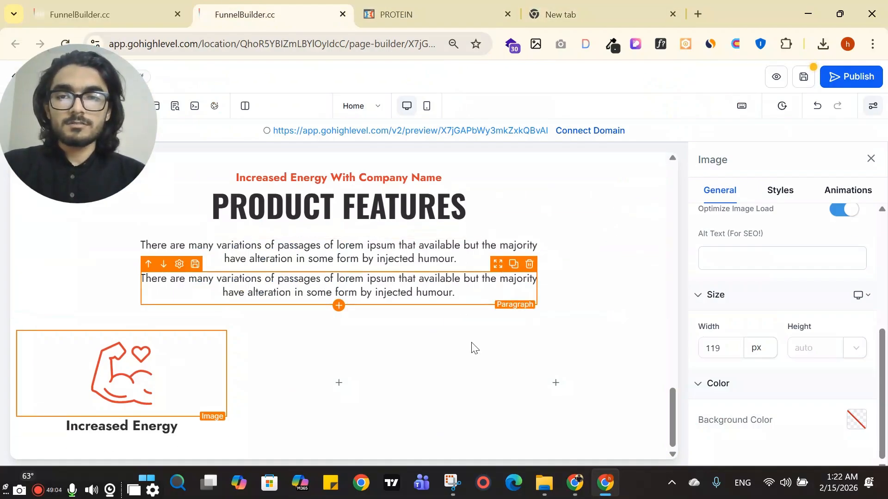
pyautogui.moveTo(499, 271); pyautogui.dragTo(106, 384)
pyautogui.scroll(-1, 185, 370)
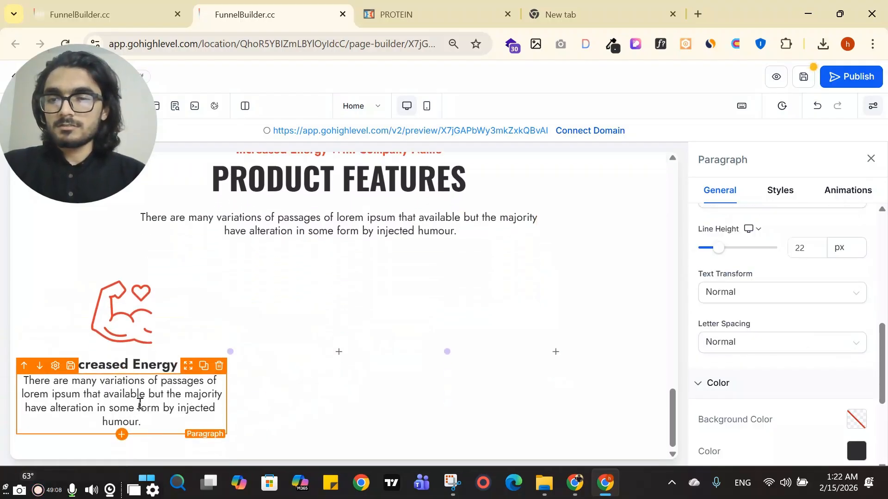
pyautogui.tripleClick(139, 401)
pyautogui.hotkey('ctrl', 'v')
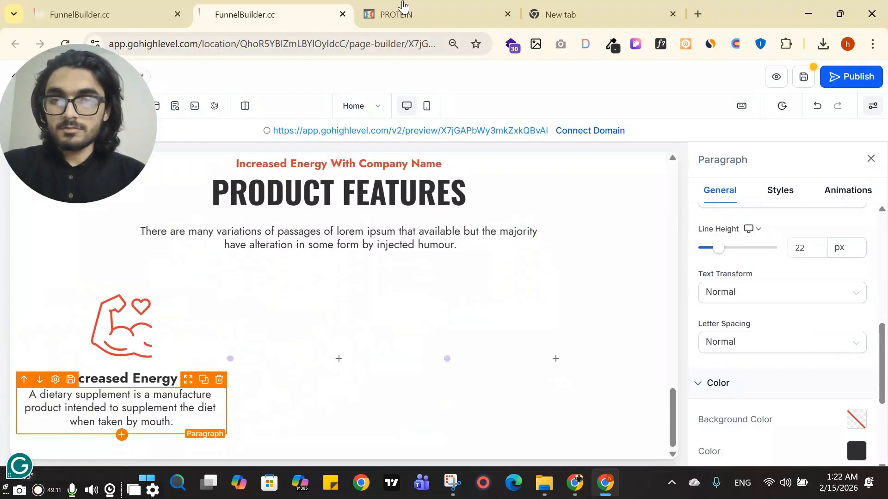
# Inspect the computed margins, font size, weight and line height of the reference card's description, then return to the builder
pyautogui.click(470, 6)
pyautogui.click(266, 208)
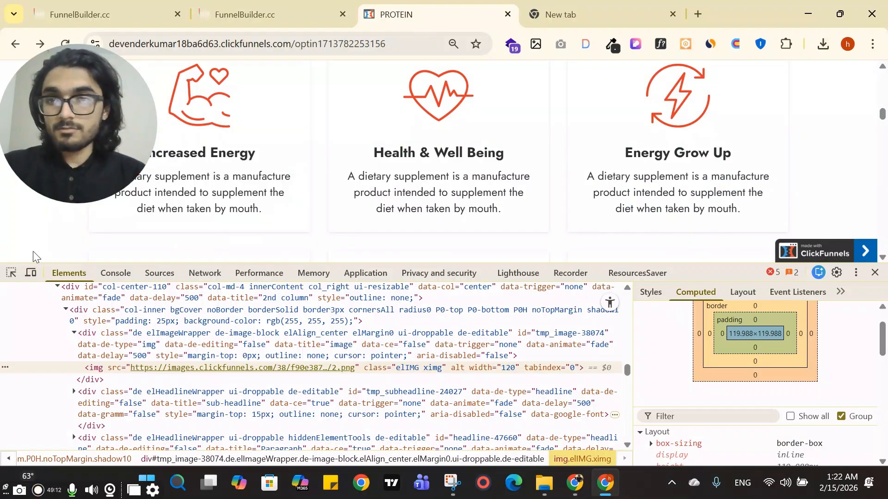
pyautogui.click(10, 276)
pyautogui.click(226, 182)
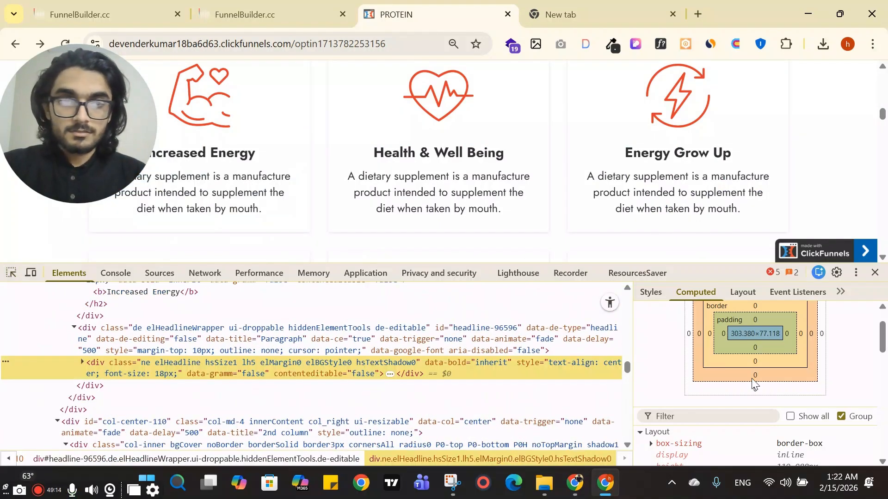
pyautogui.scroll(-5, 763, 379)
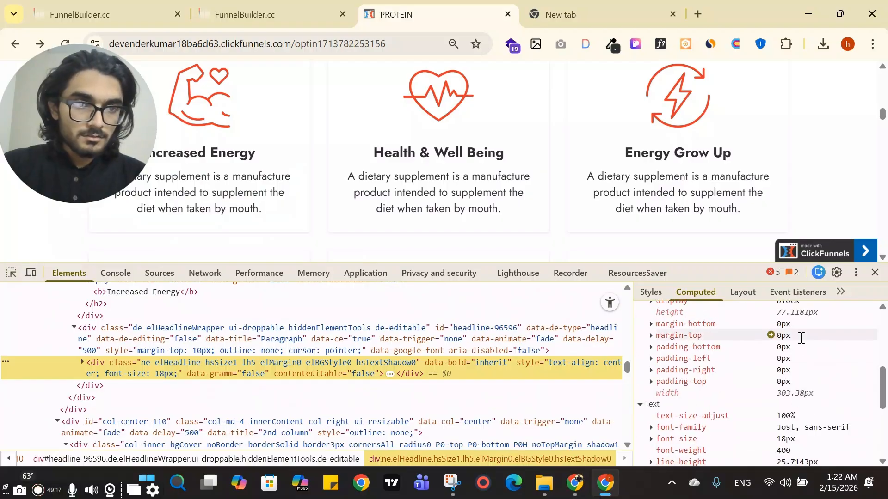
pyautogui.scroll(3, 801, 338)
pyautogui.scroll(-3, 794, 407)
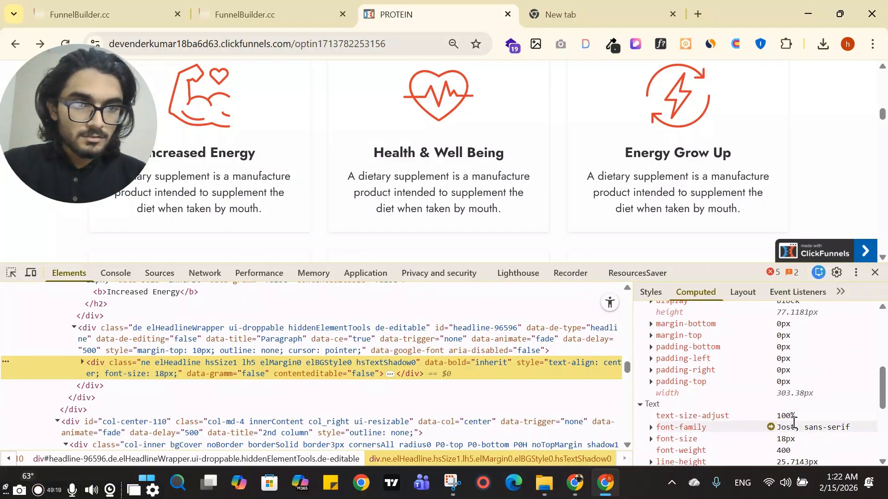
pyautogui.scroll(-3, 794, 423)
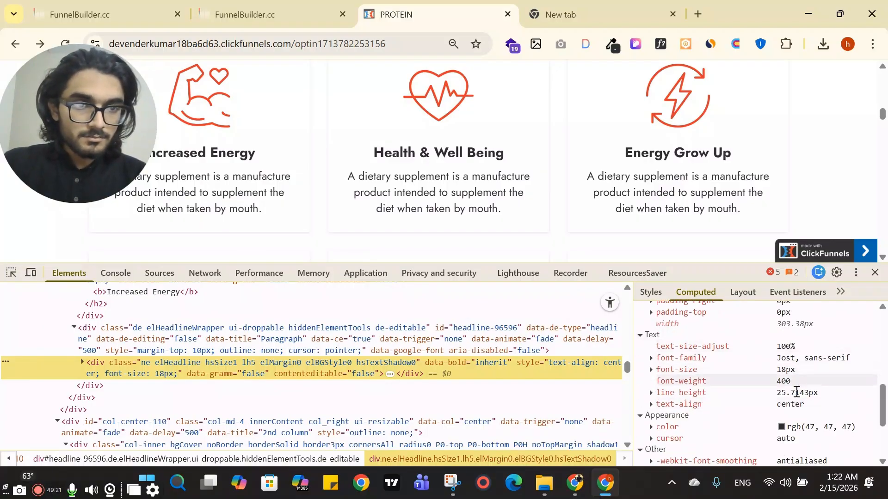
pyautogui.click(272, 14)
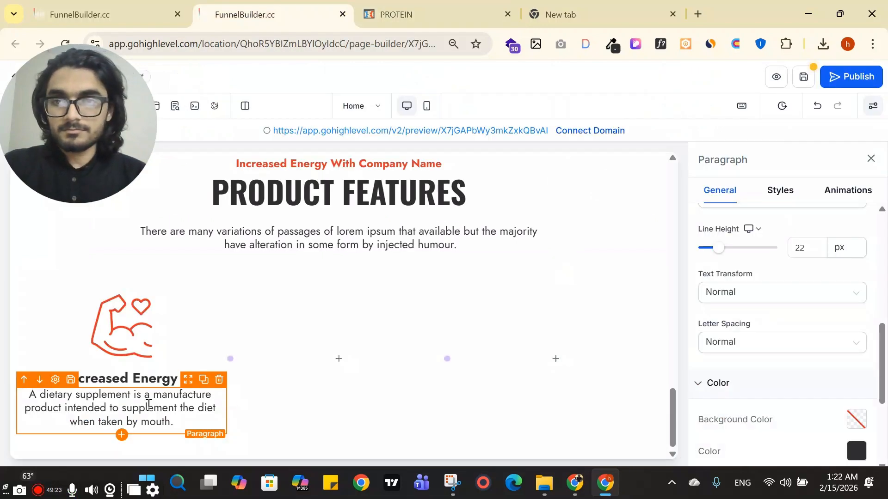
# Set the line height of the first column's description paragraph to 25 px
pyautogui.click(149, 405)
pyautogui.scroll(-2, 810, 277)
pyautogui.scroll(2, 814, 253)
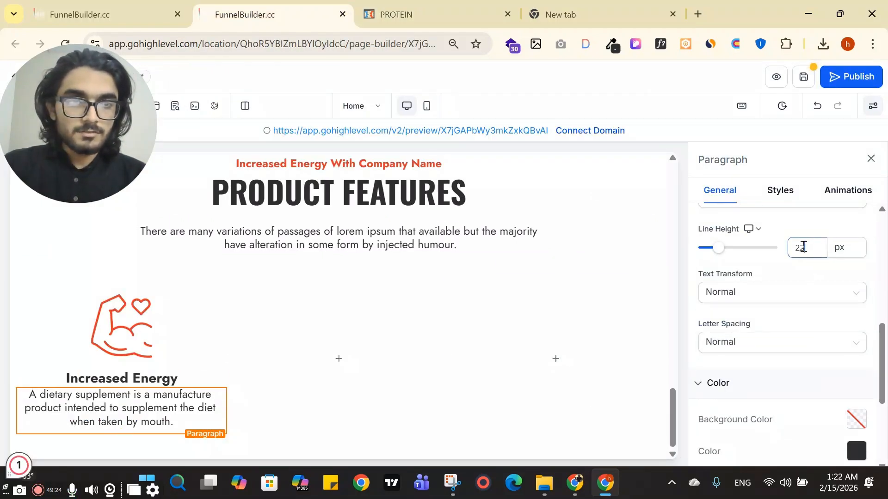
pyautogui.scroll(2, 829, 274)
pyautogui.doubleClick(810, 319)
pyautogui.write('25')
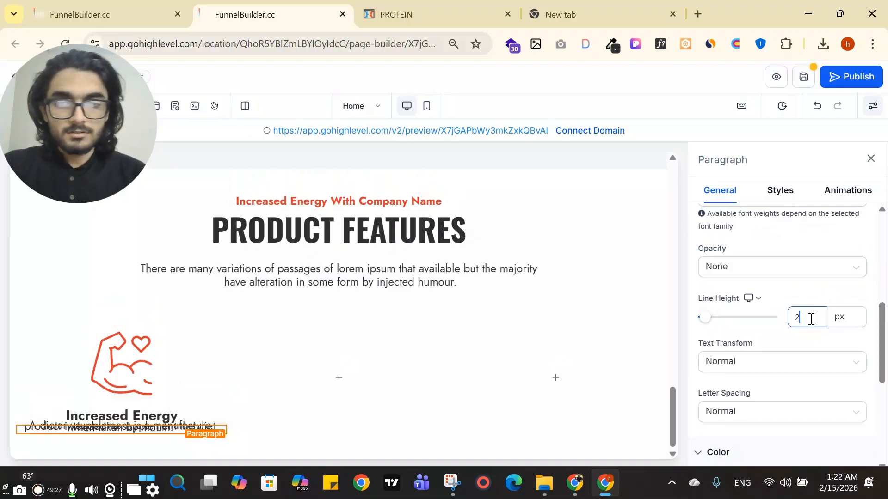
pyautogui.scroll(4, 802, 305)
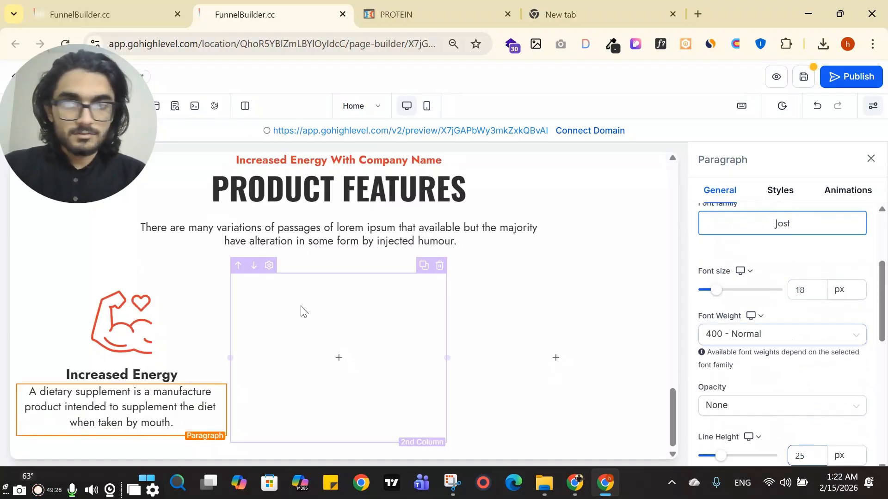
# Set the Increased Energy headline's bottom margin to 10 px after trying 40 px and 20 px
pyautogui.click(156, 373)
pyautogui.click(780, 189)
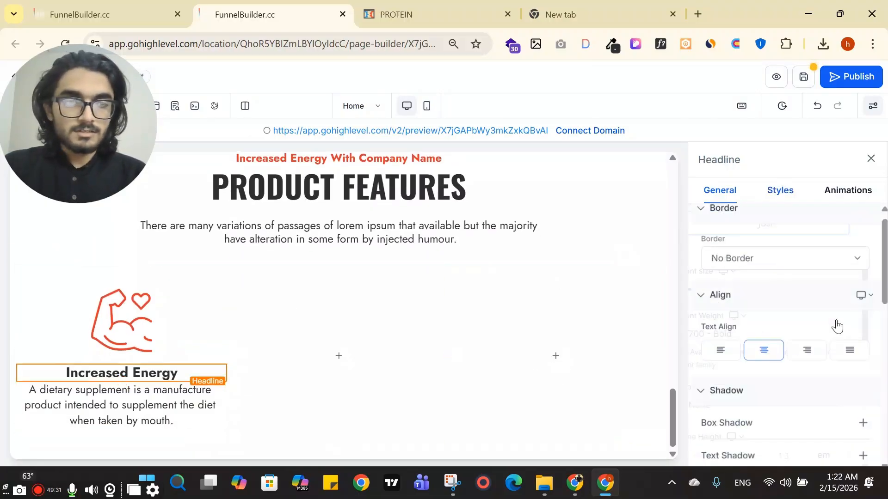
pyautogui.scroll(-4, 797, 387)
pyautogui.click(782, 408)
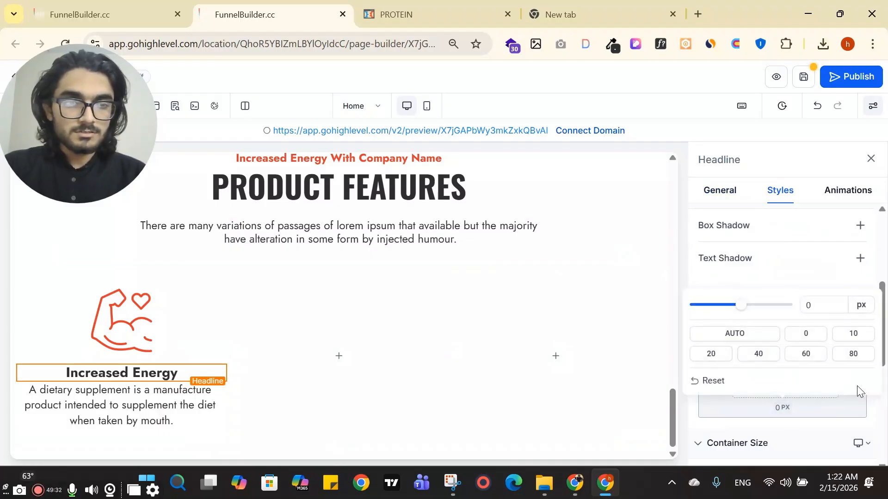
pyautogui.click(757, 354)
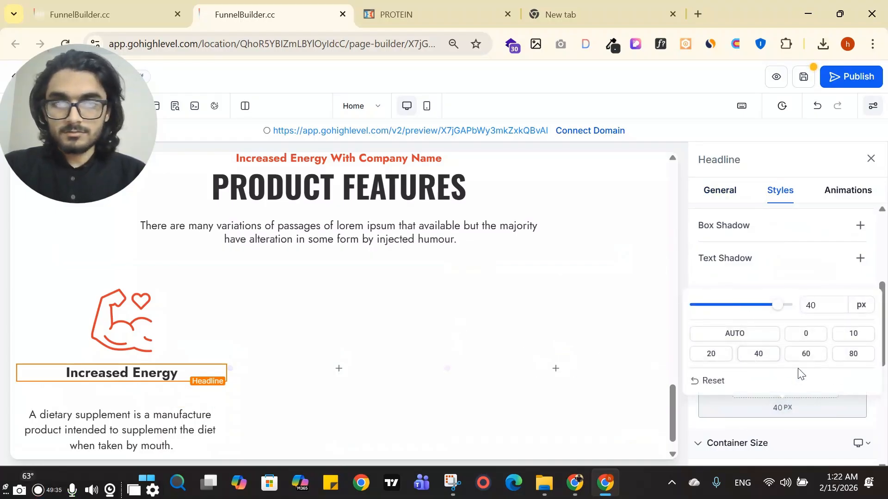
pyautogui.click(711, 355)
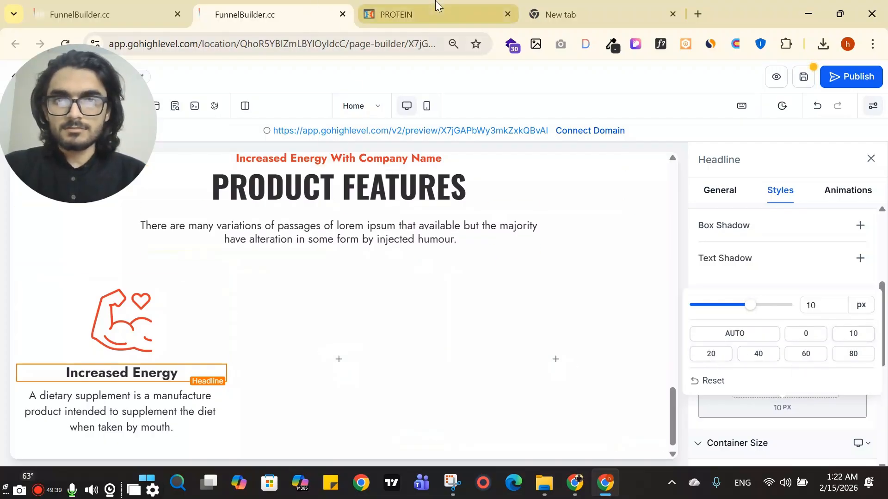
# Compare the first column's icon, headline and description layout with the Increased Energy card on the reference PROTEIN page
pyautogui.click(435, 11)
pyautogui.click(298, 16)
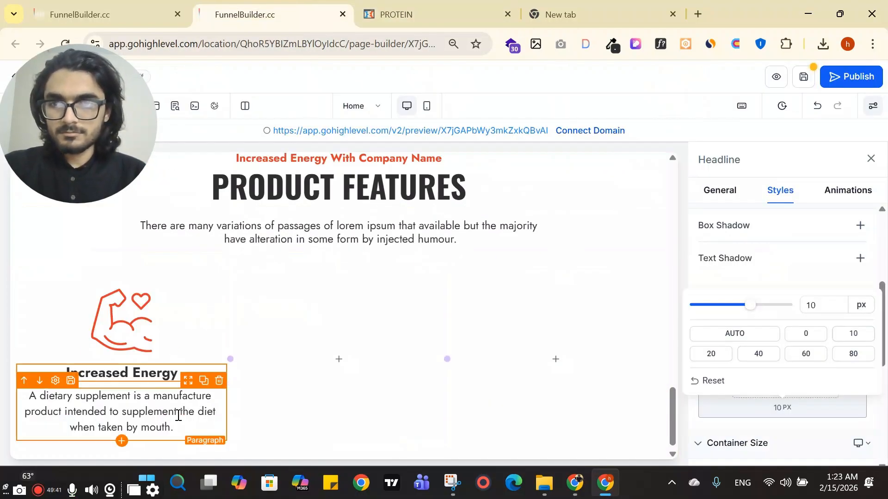
pyautogui.click(398, 15)
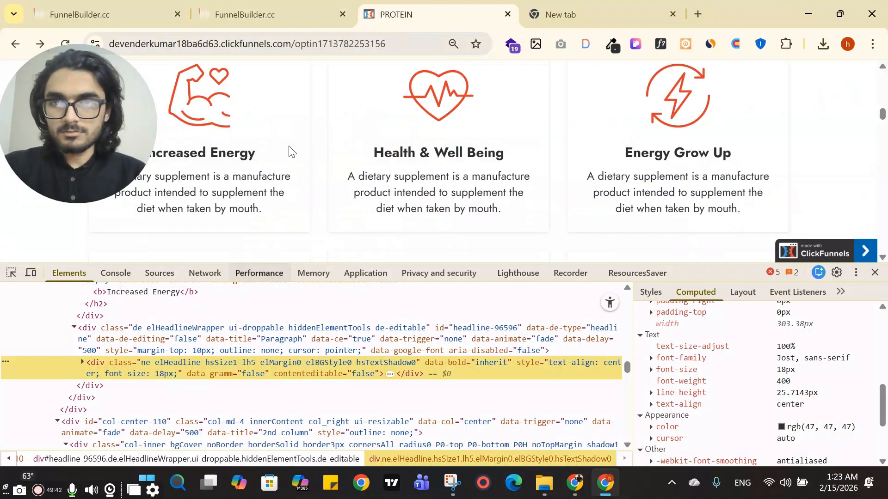
pyautogui.scroll(4, 287, 148)
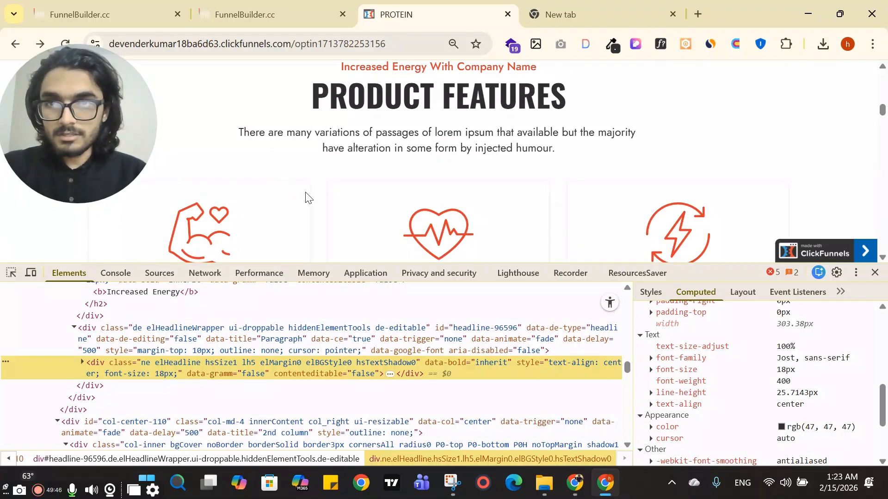
pyautogui.scroll(-4, 303, 208)
pyautogui.scroll(2, 194, 221)
pyautogui.moveTo(56, 150); pyautogui.dragTo(56, 445)
pyautogui.scroll(-2, 134, 115)
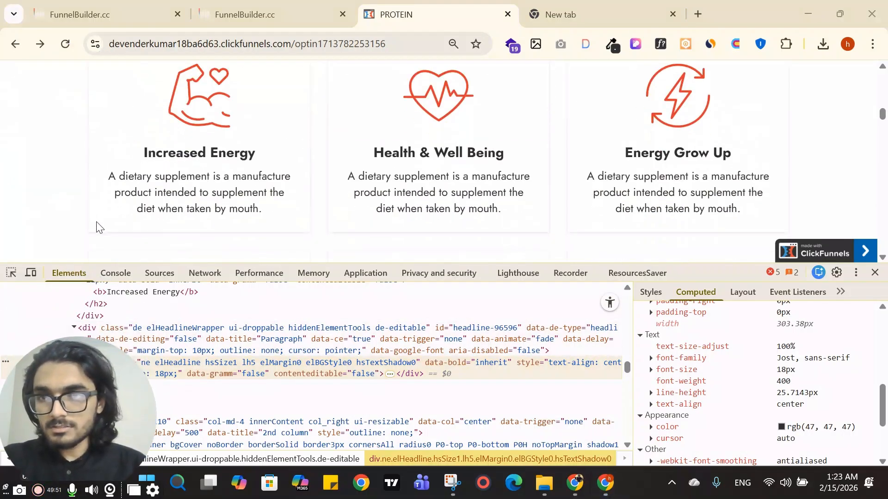
pyautogui.hotkey('ctrl', 'shift', 'Tab')
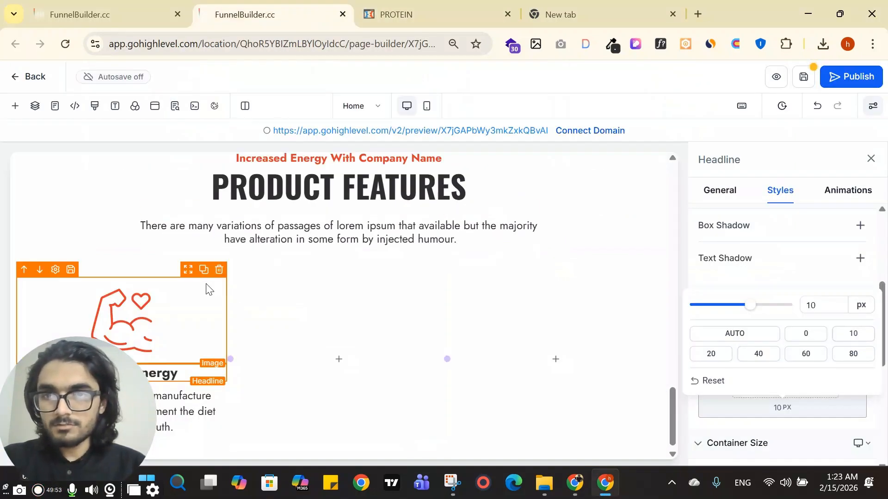
pyautogui.click(135, 277)
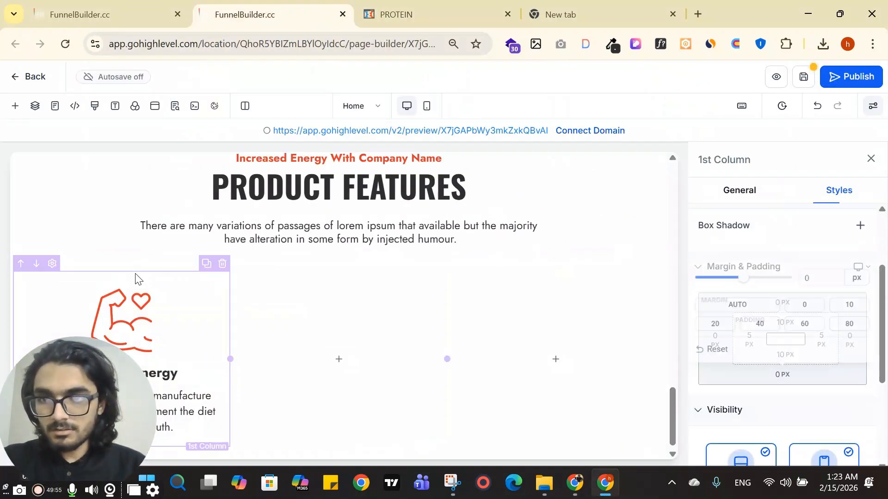
pyautogui.scroll(-1, 297, 293)
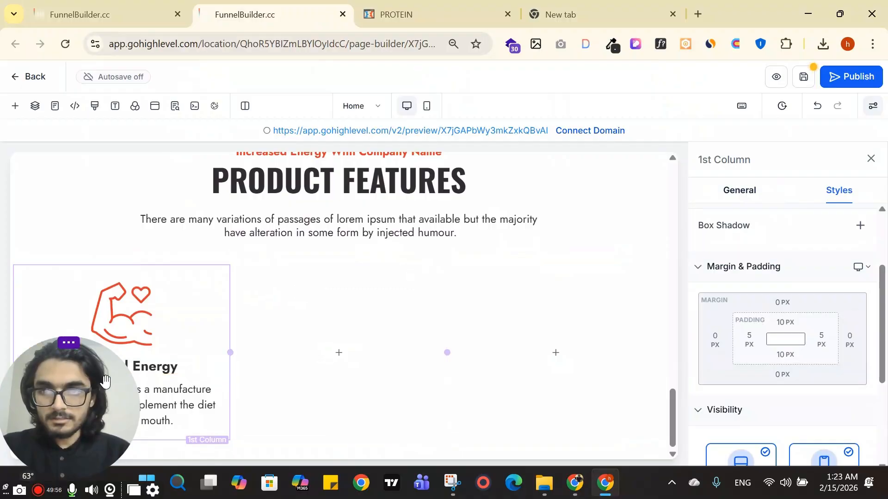
pyautogui.moveTo(106, 381); pyautogui.dragTo(674, 399)
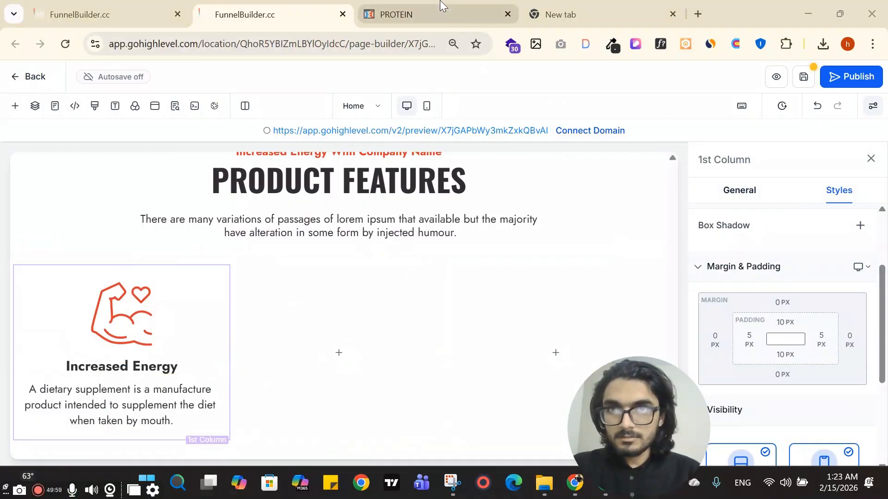
pyautogui.click(440, 10)
pyautogui.click(276, 6)
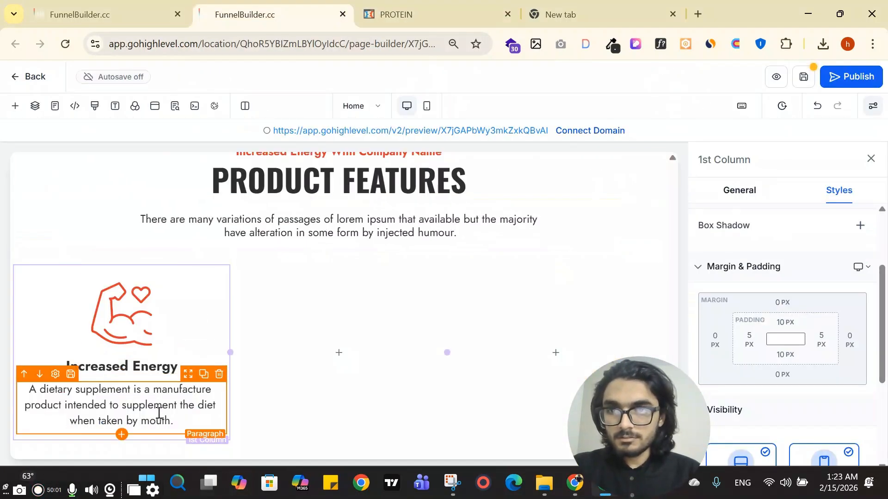
pyautogui.click(456, 6)
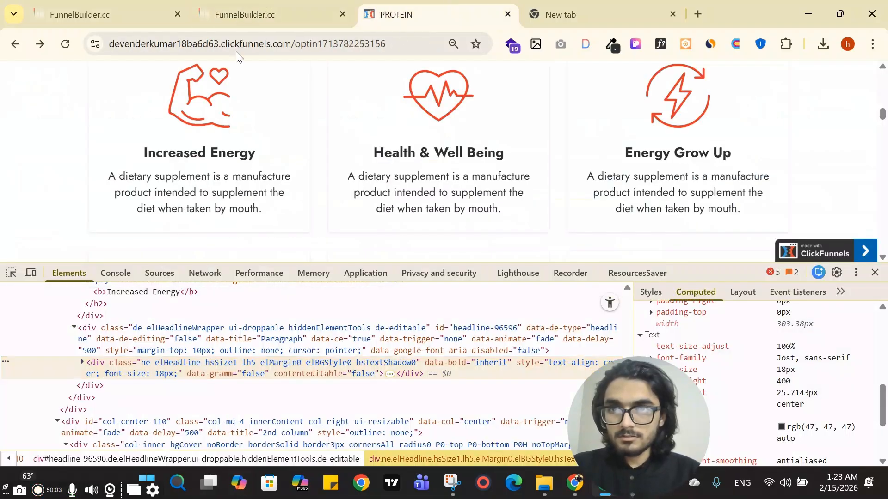
pyautogui.click(241, 14)
# Set the right and left padding of the first column's description paragraph to 20 px each
pyautogui.click(198, 405)
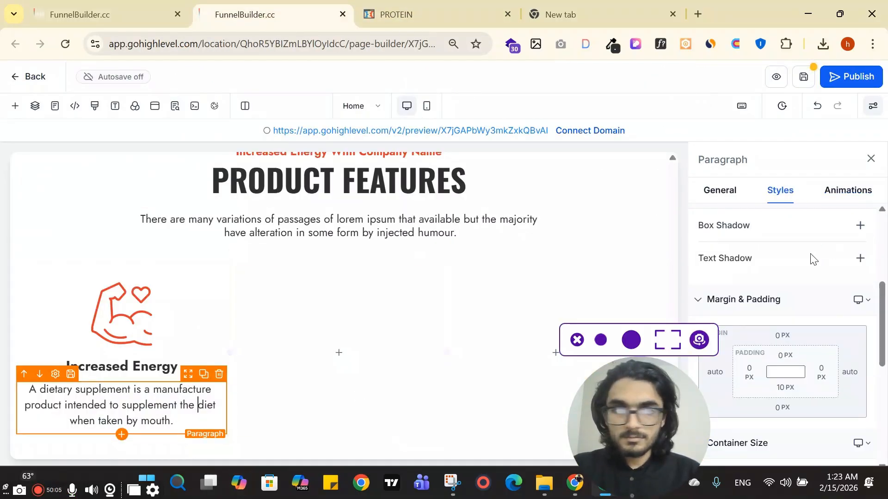
pyautogui.scroll(-2, 809, 257)
pyautogui.click(821, 233)
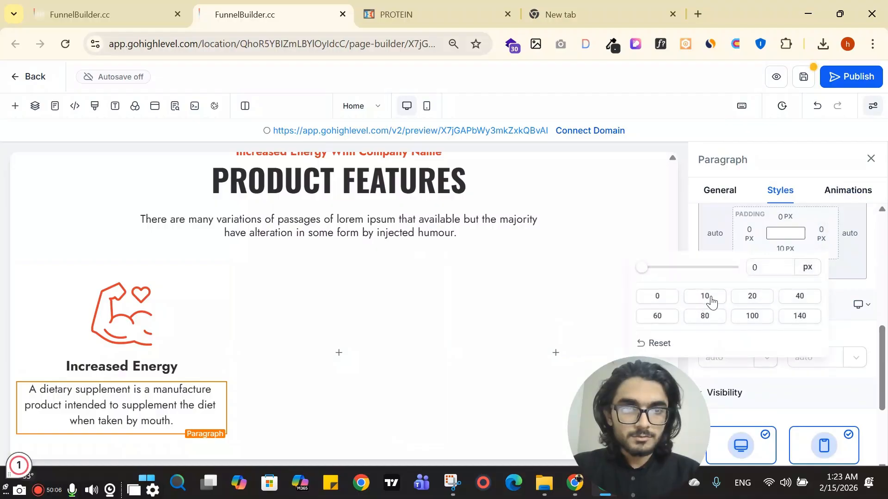
pyautogui.click(749, 230)
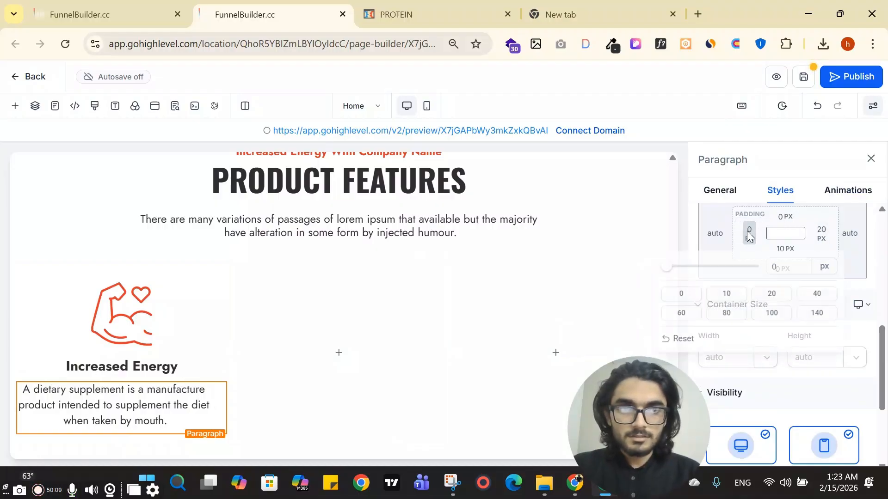
pyautogui.click(772, 295)
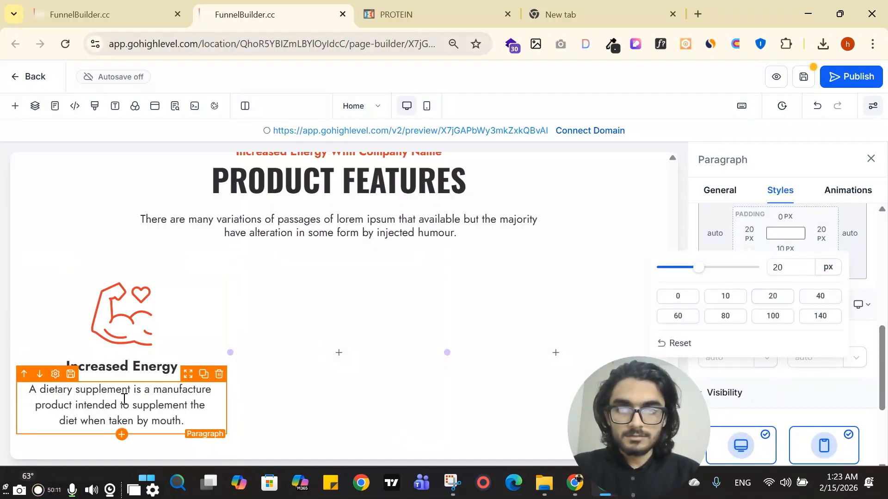
# Add an outer box shadow to the first feature column with its X and Y offsets set to 0 px
pyautogui.click(136, 267)
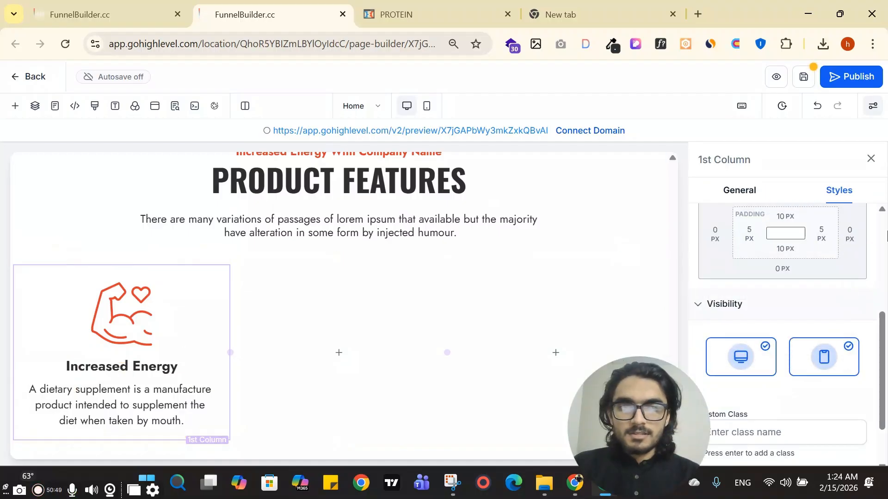
pyautogui.scroll(5, 809, 275)
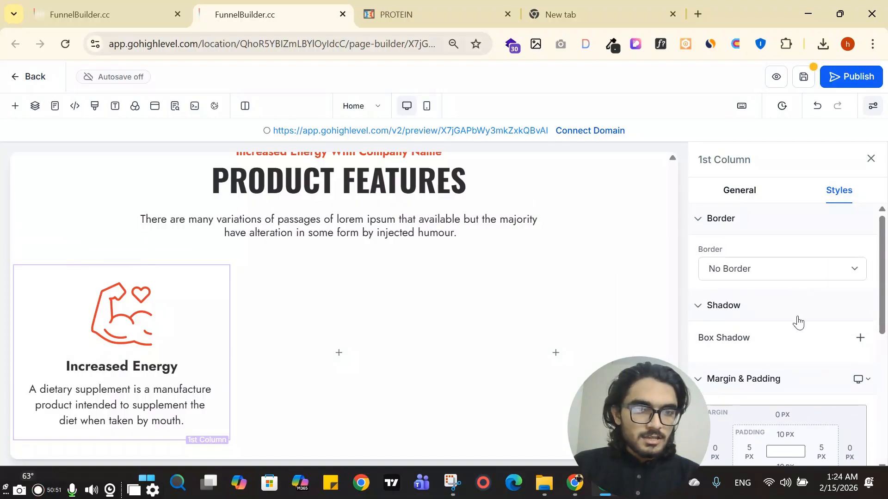
pyautogui.click(861, 338)
pyautogui.scroll(-2, 805, 306)
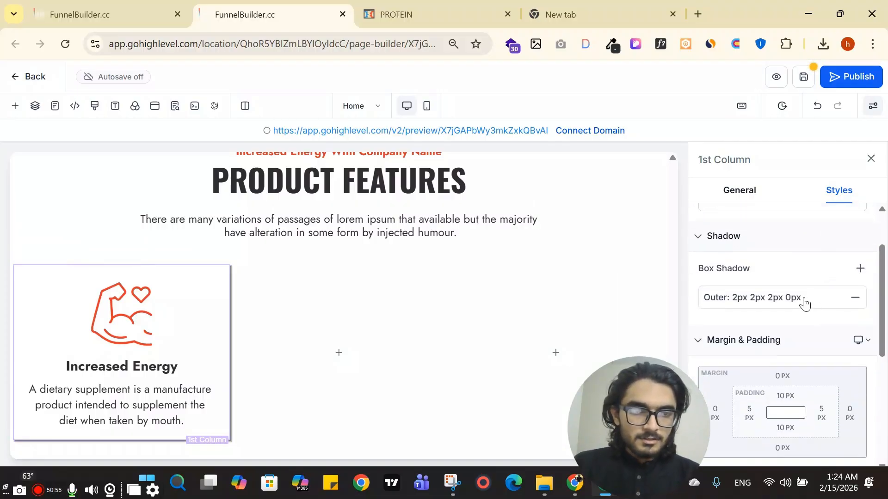
pyautogui.click(804, 303)
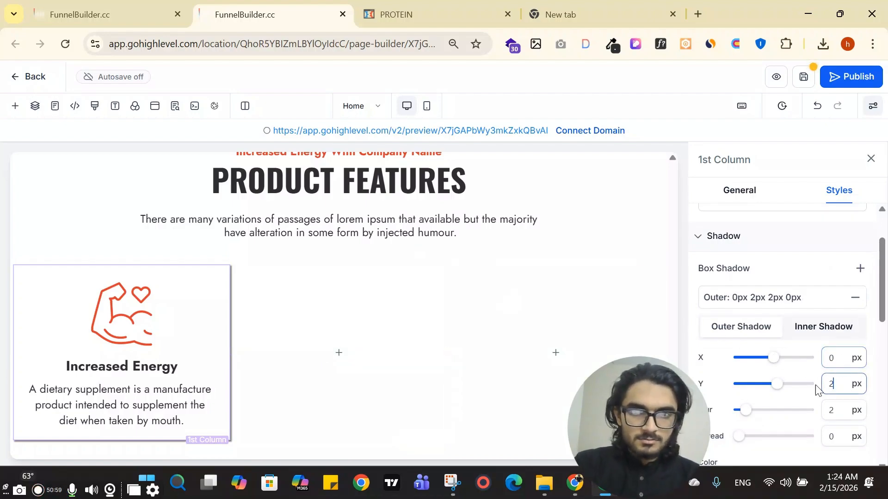
pyautogui.scroll(-3, 835, 387)
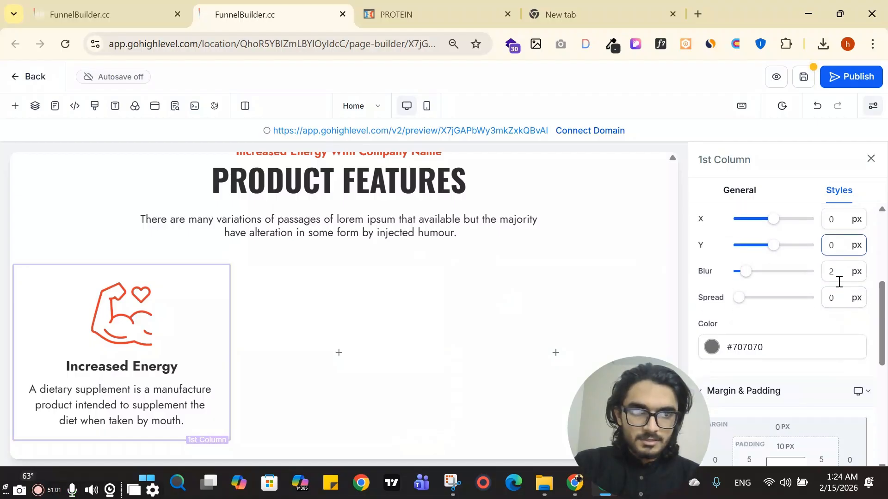
pyautogui.click(337, 372)
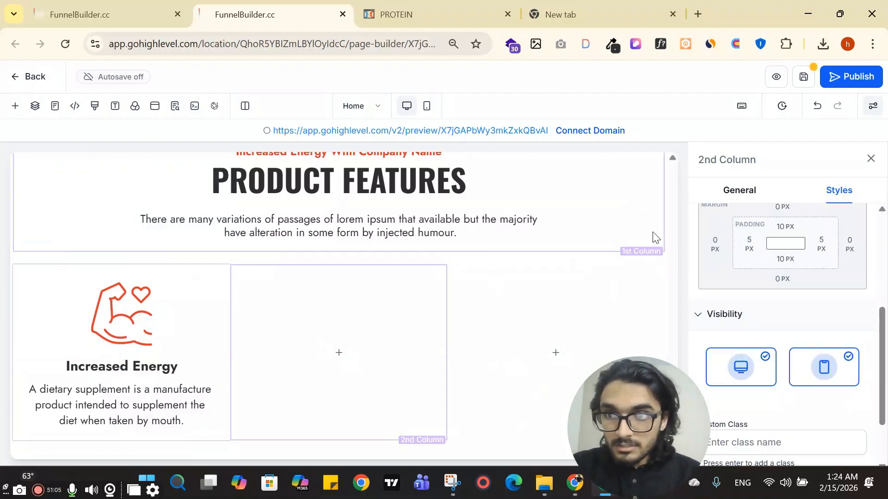
pyautogui.scroll(-1, 816, 295)
pyautogui.scroll(-1, 800, 277)
pyautogui.scroll(2, 763, 232)
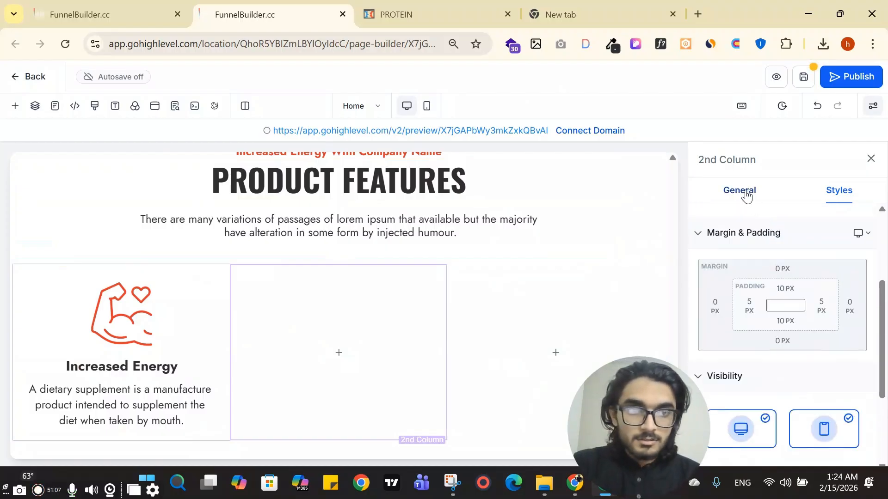
pyautogui.click(739, 190)
pyautogui.scroll(-1, 814, 314)
pyautogui.scroll(1, 812, 243)
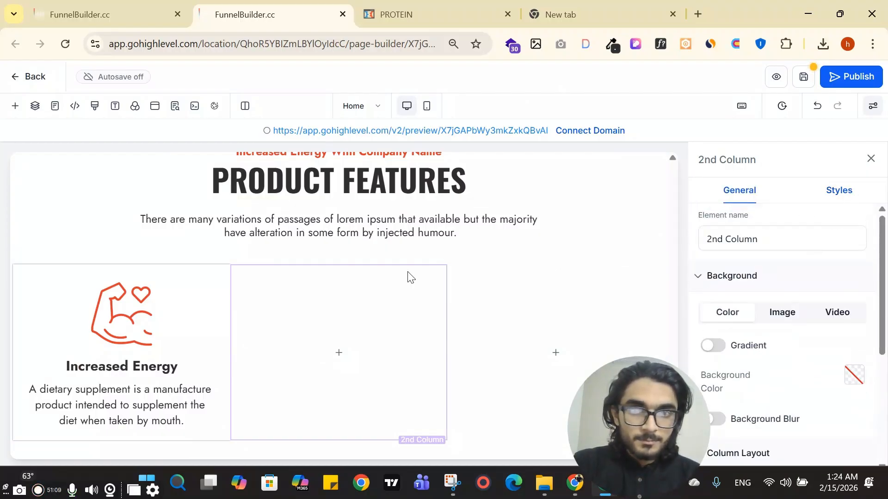
# Set the first column's shadow blur to 3 px with 0 px spread, and lower its color opacity to #707070DE
pyautogui.click(124, 275)
pyautogui.scroll(-4, 769, 277)
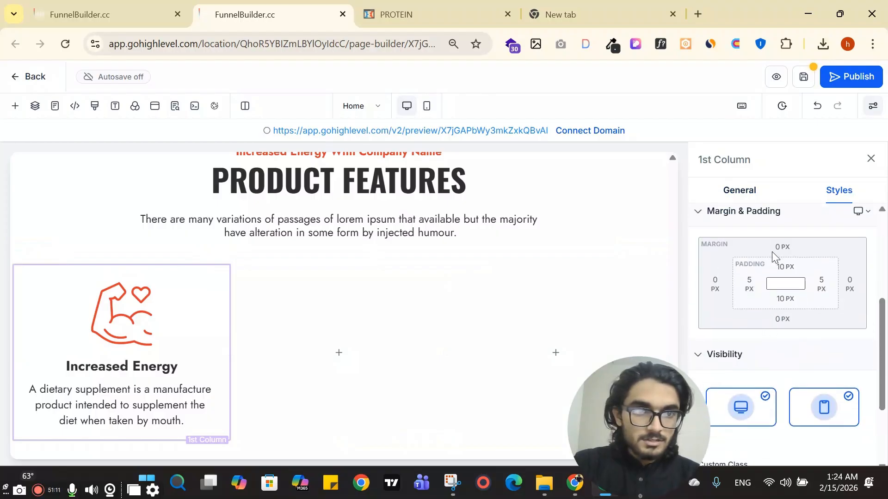
pyautogui.scroll(3, 777, 287)
pyautogui.click(779, 298)
pyautogui.scroll(-3, 762, 319)
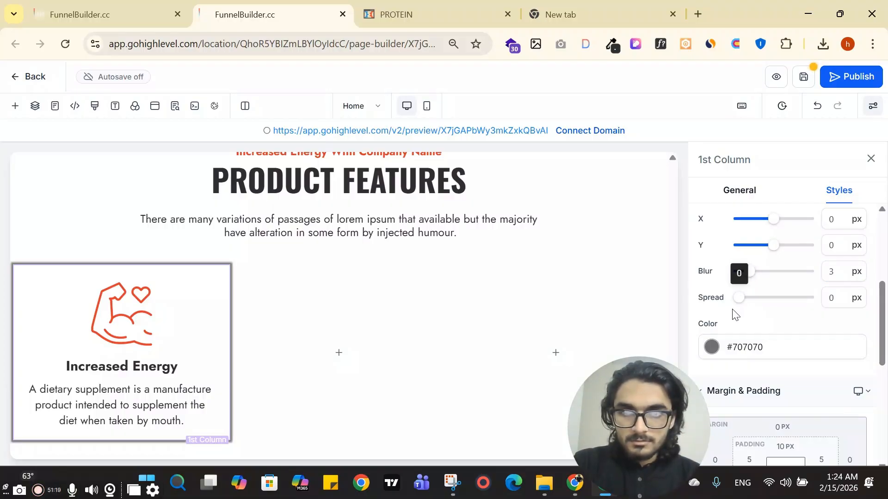
pyautogui.click(711, 348)
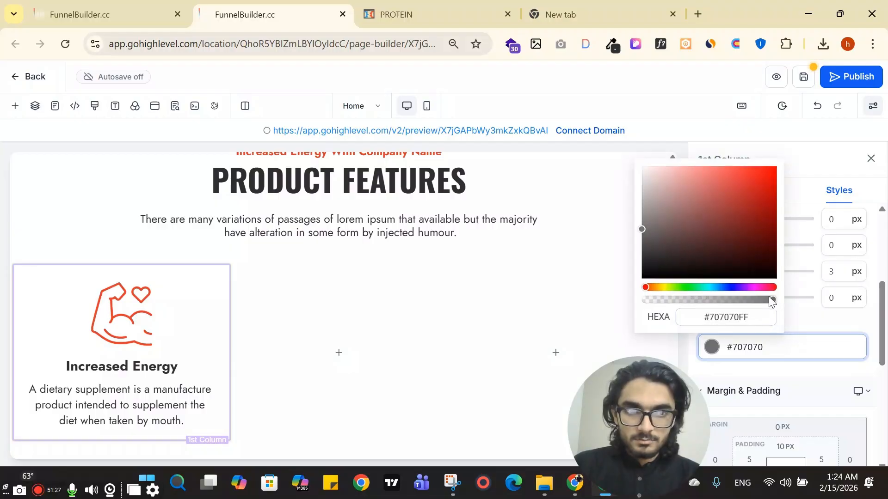
pyautogui.click(389, 293)
pyautogui.click(585, 297)
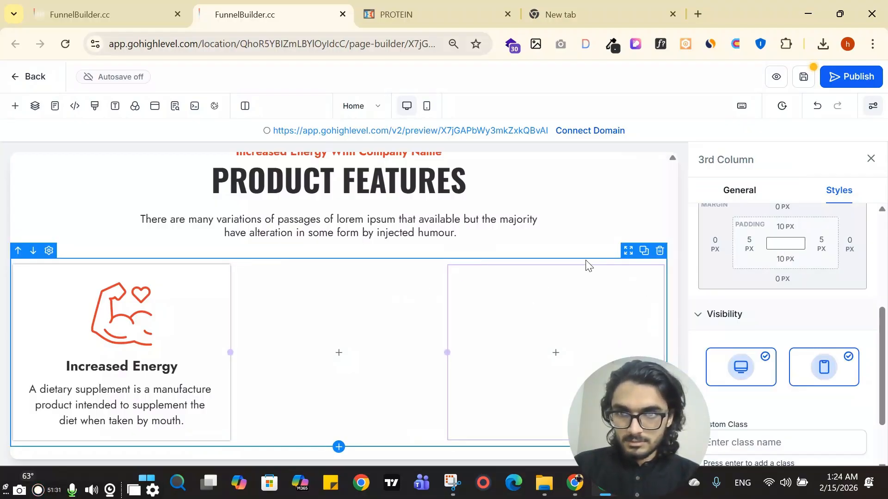
# Reduce the opacity of the first column's box shadow color further to #707070C2
pyautogui.click(150, 275)
pyautogui.click(153, 268)
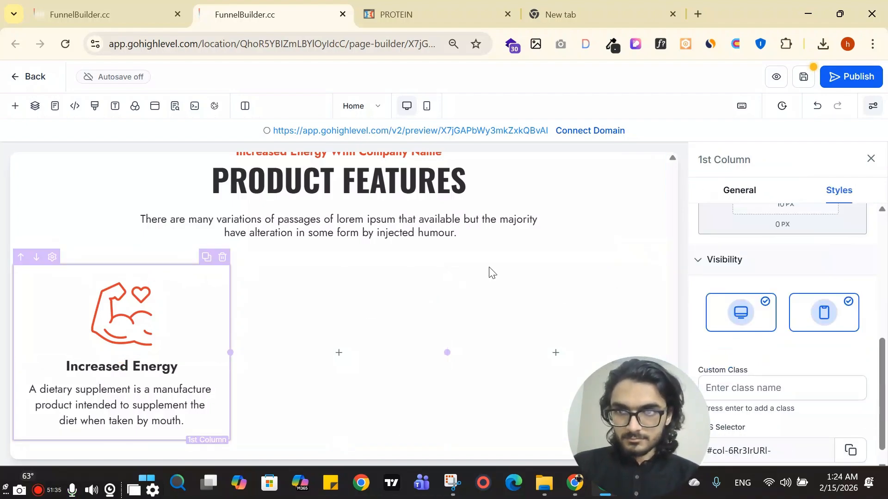
pyautogui.scroll(4, 773, 305)
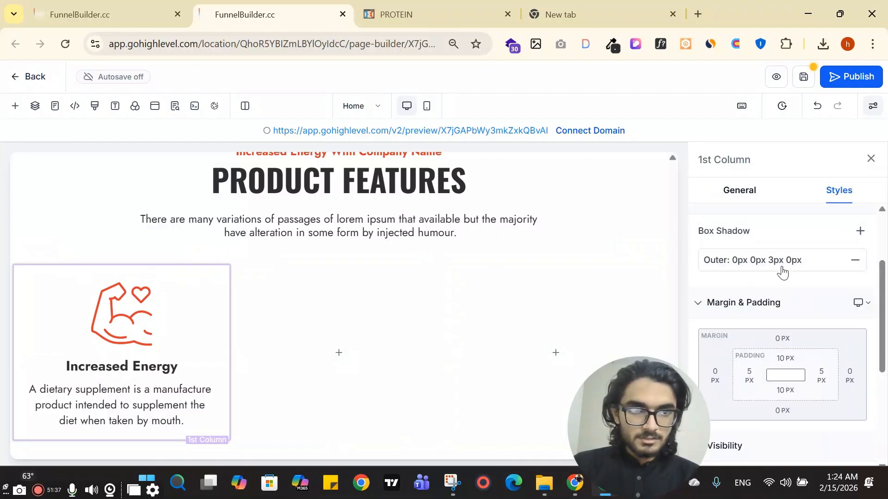
pyautogui.click(775, 265)
pyautogui.scroll(-4, 740, 351)
pyautogui.click(712, 240)
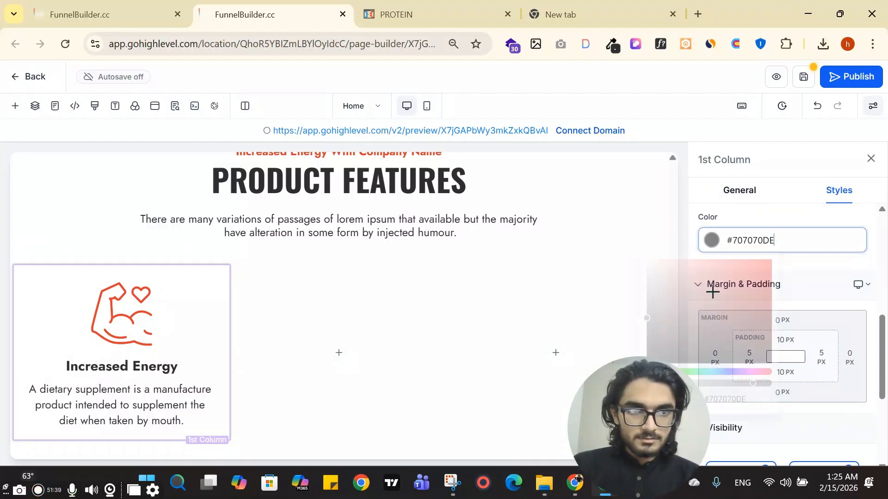
pyautogui.moveTo(755, 394); pyautogui.dragTo(742, 396)
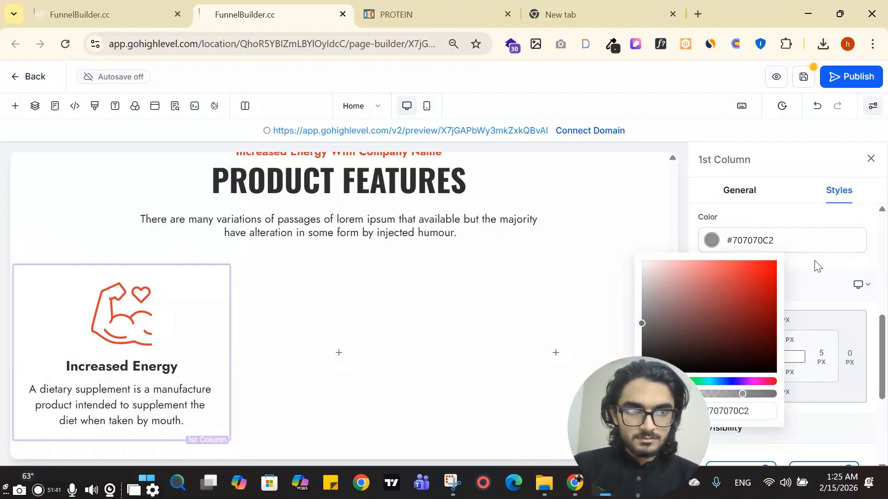
pyautogui.click(529, 277)
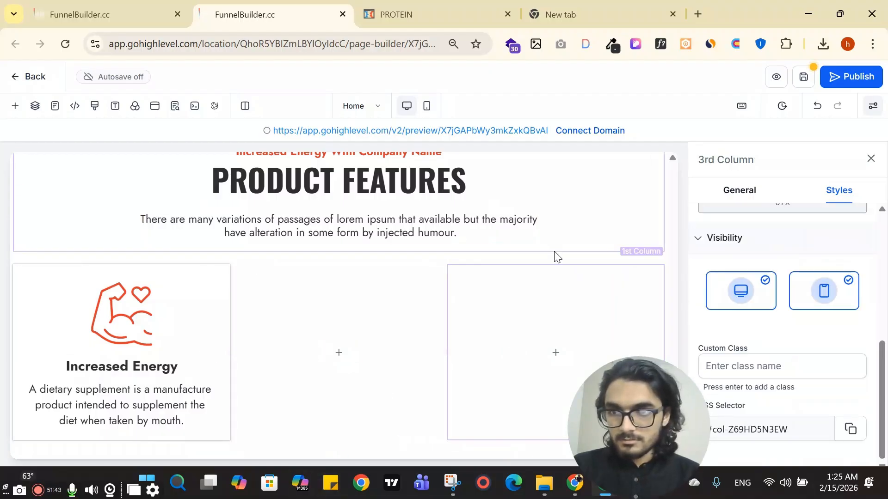
# Compare the feature card with the PROTEIN reference page and set the first column's top and bottom padding to 20 px each
pyautogui.click(396, 14)
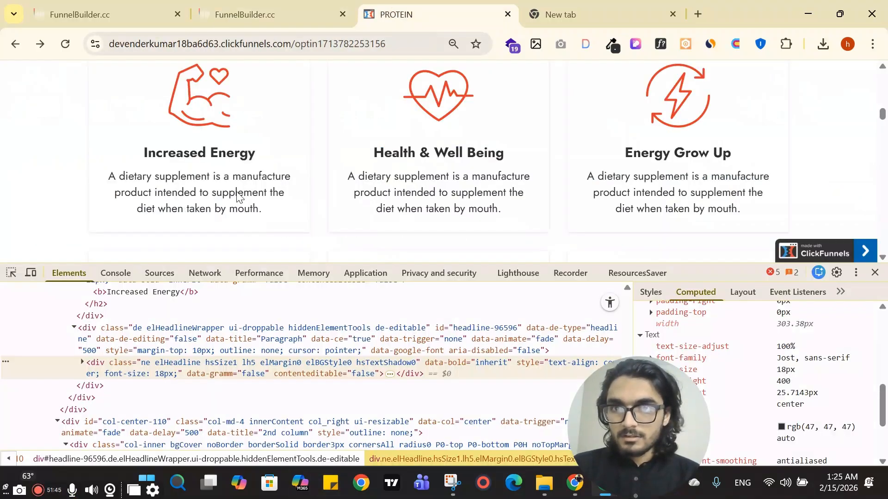
pyautogui.scroll(2, 313, 212)
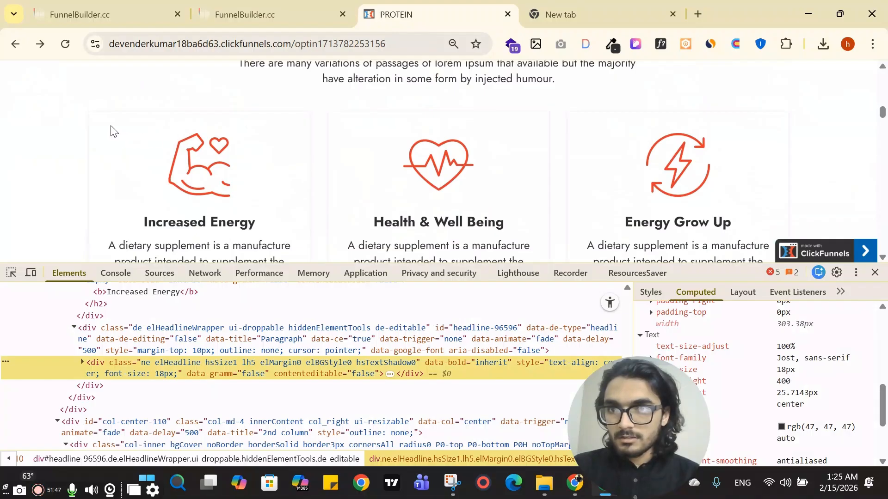
pyautogui.click(259, 15)
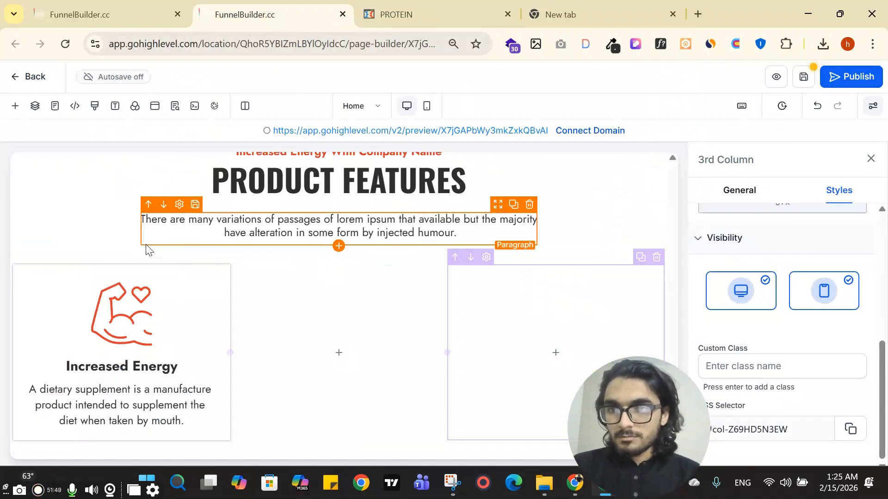
pyautogui.scroll(3, 852, 252)
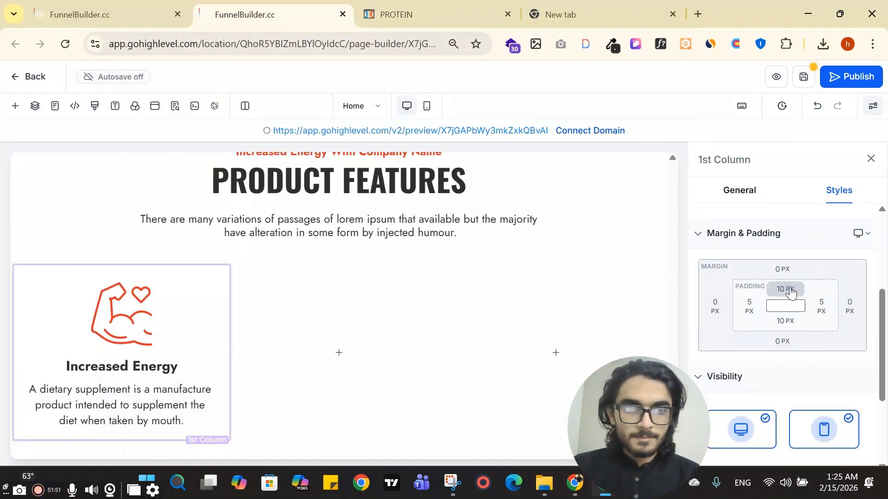
pyautogui.click(784, 289)
pyautogui.click(808, 347)
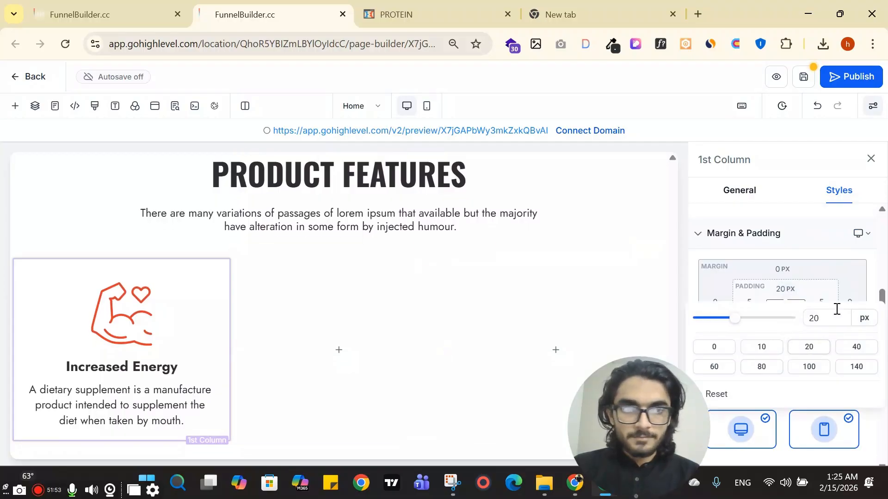
pyautogui.click(777, 321)
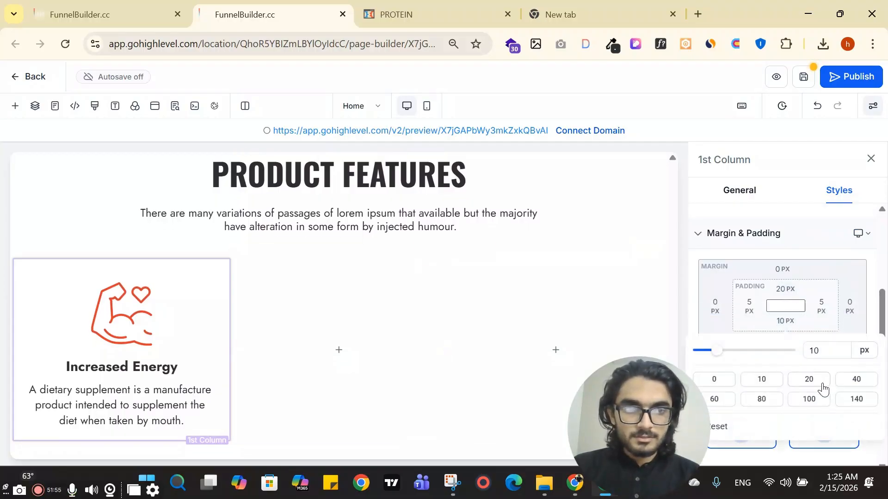
pyautogui.click(821, 385)
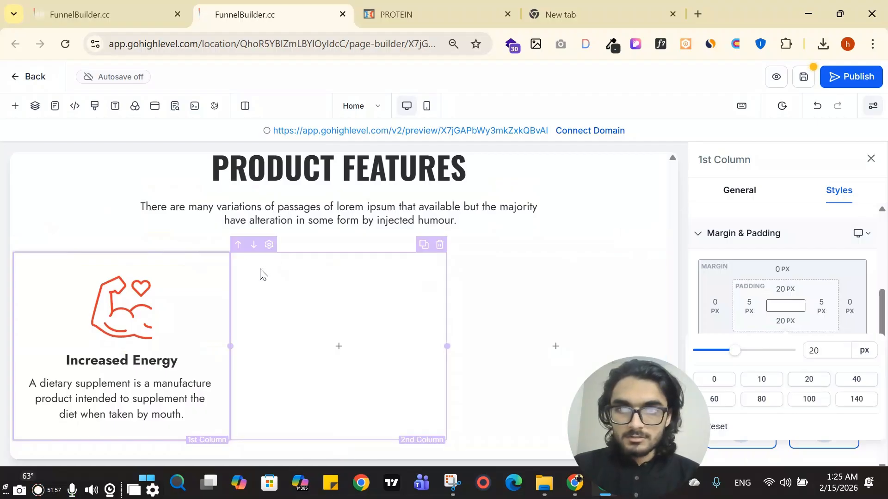
# Set the first column's right margin to 20 px and duplicate the Increased Energy card column
pyautogui.click(415, 15)
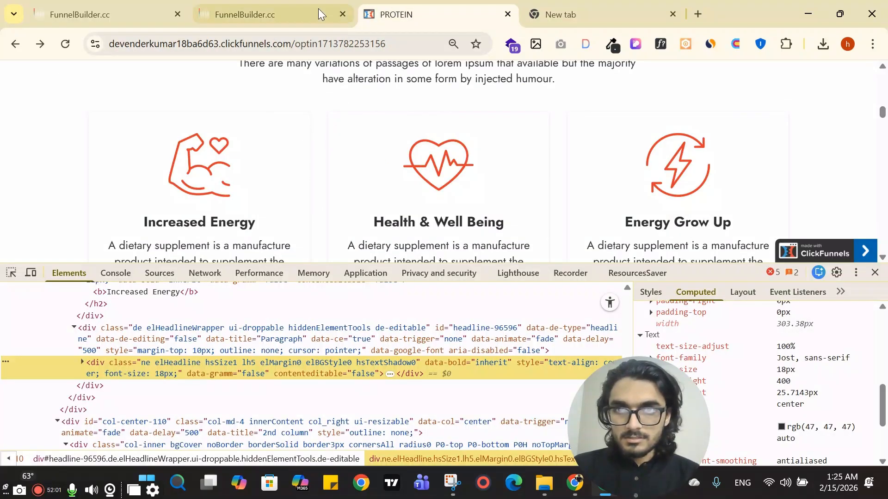
pyautogui.click(259, 15)
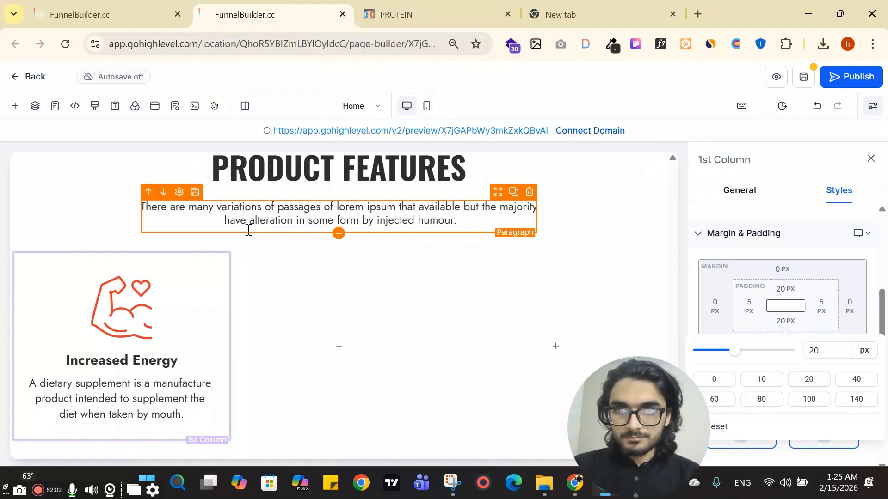
pyautogui.click(852, 307)
pyautogui.click(852, 307)
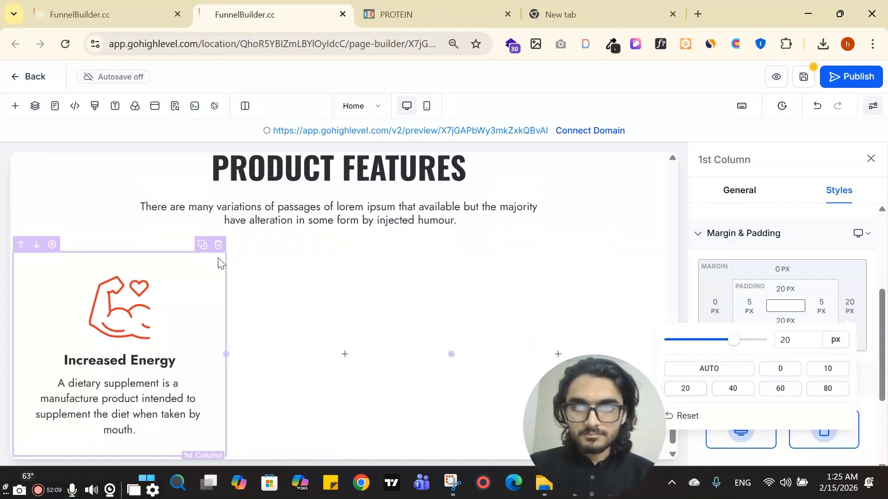
pyautogui.click(871, 159)
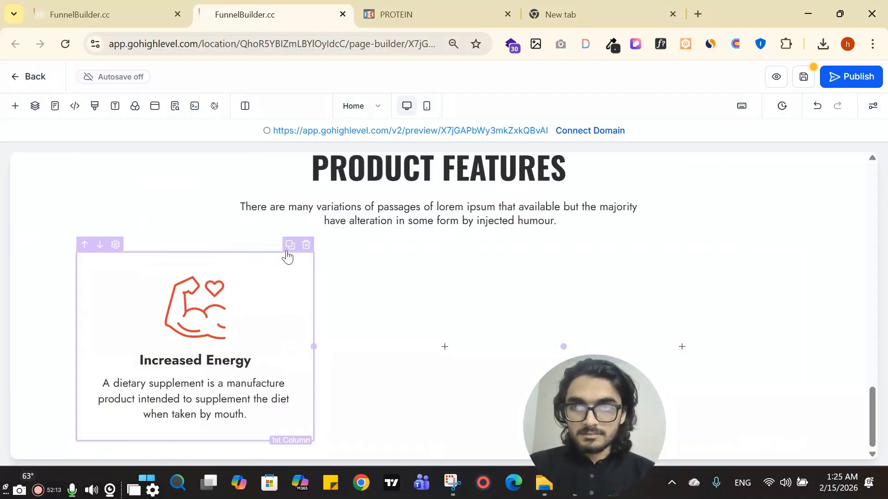
pyautogui.click(290, 246)
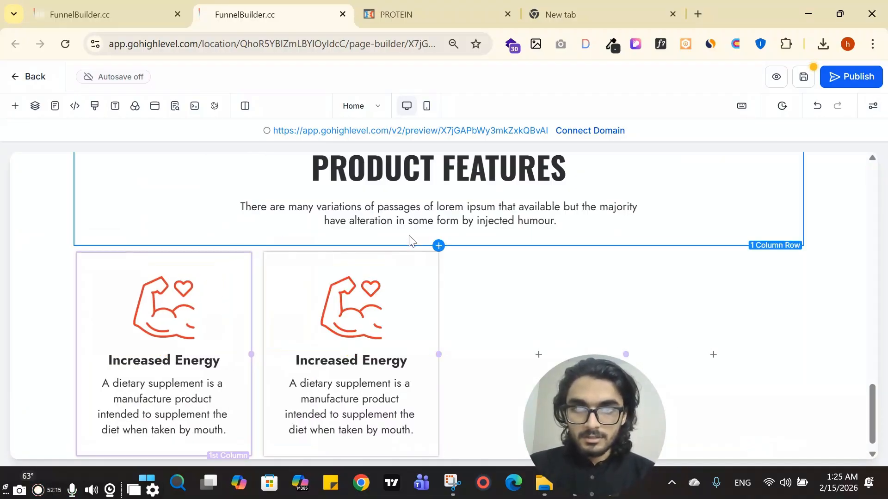
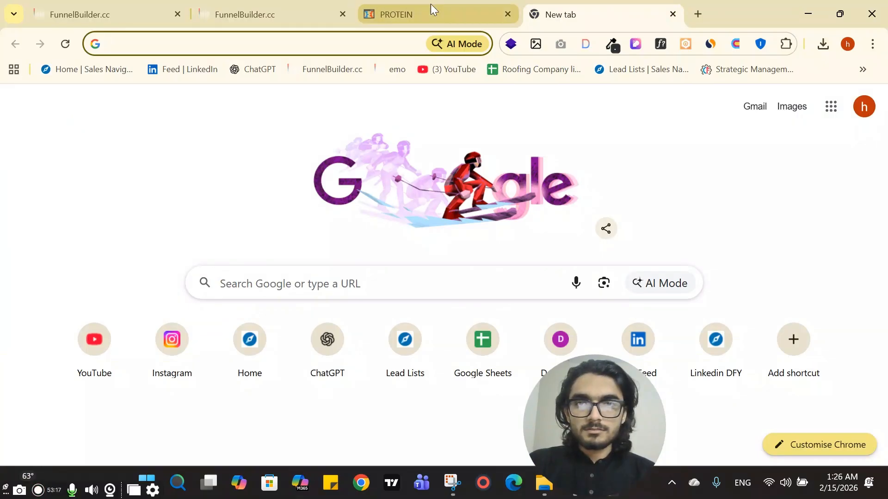
# Replace the icon of the third card in the first row with the image 7.png uploaded from the Youtube Funnel data folder
pyautogui.click(319, 13)
pyautogui.click(568, 247)
pyautogui.scroll(-2, 867, 380)
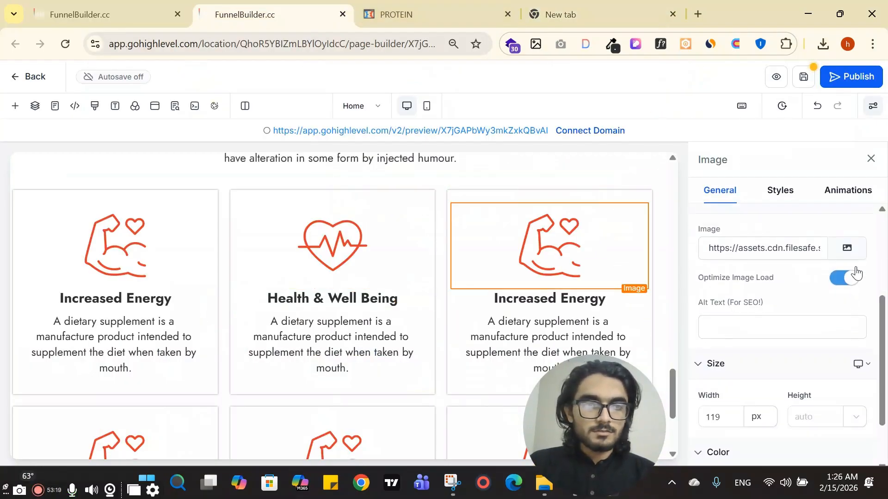
pyautogui.click(853, 252)
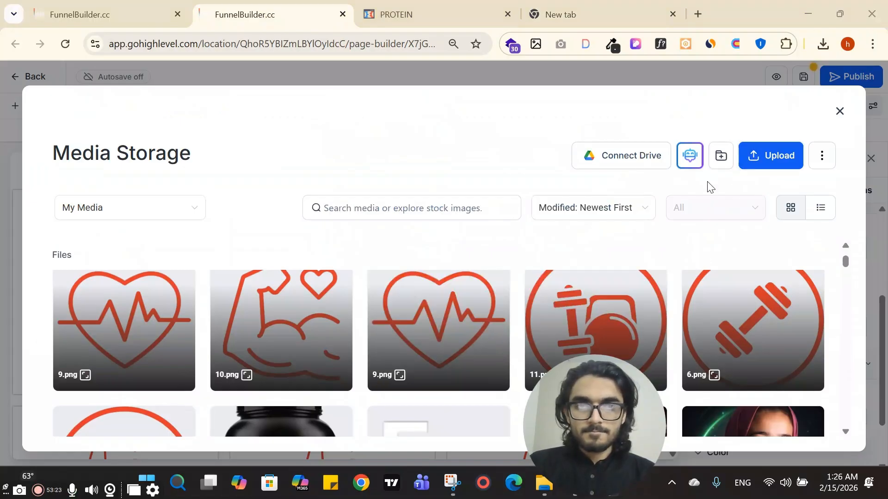
pyautogui.click(742, 157)
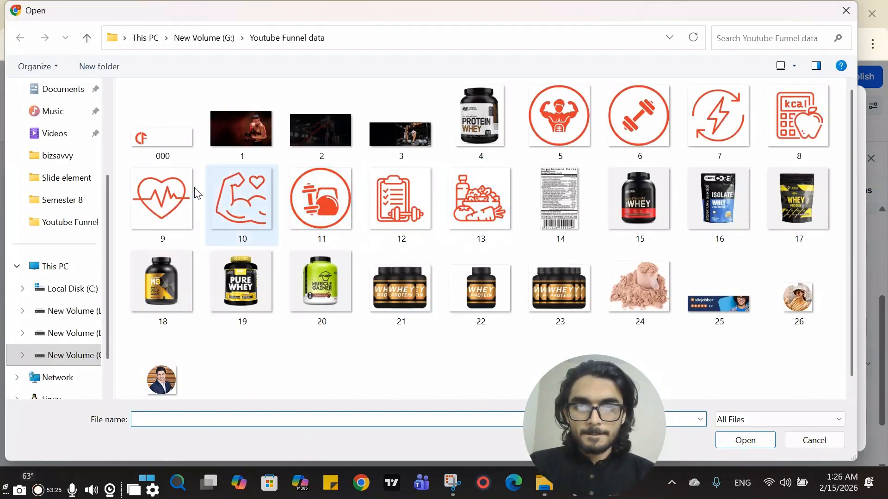
pyautogui.click(721, 134)
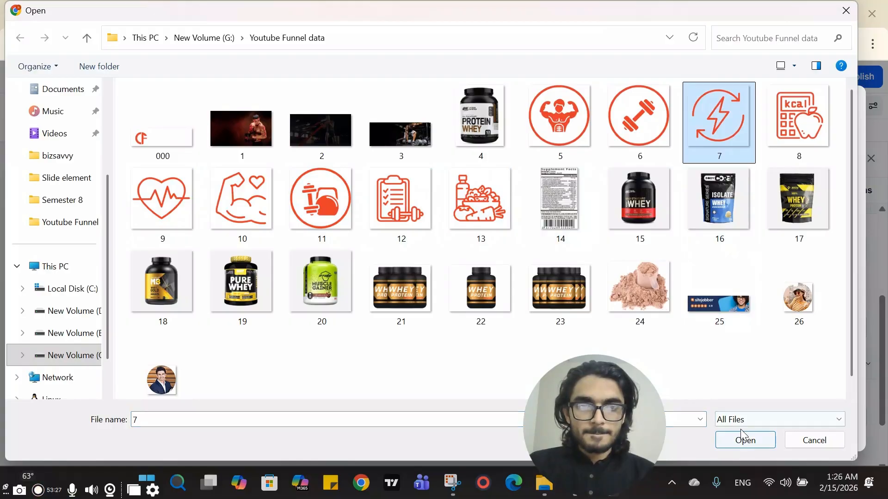
pyautogui.click(749, 444)
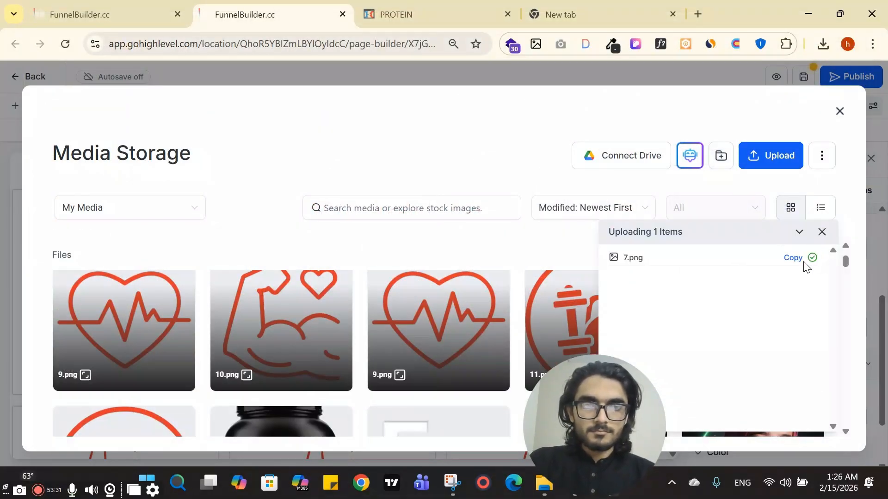
pyautogui.click(792, 258)
pyautogui.click(133, 331)
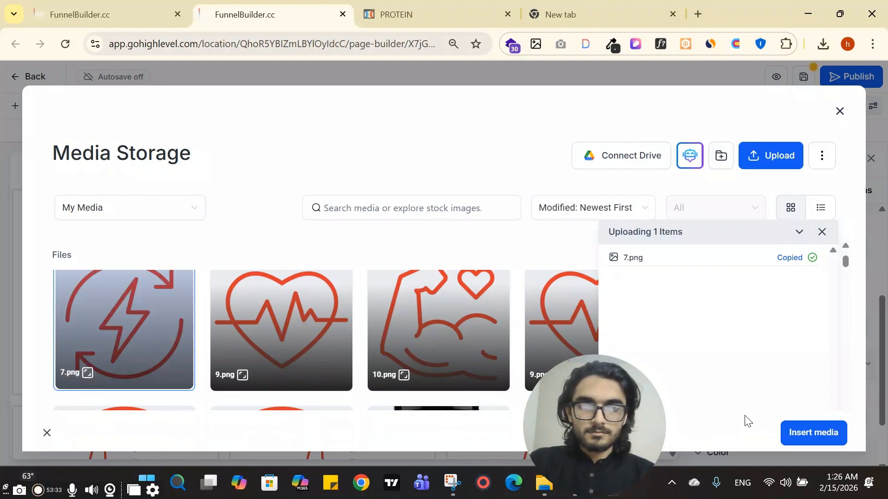
pyautogui.click(808, 434)
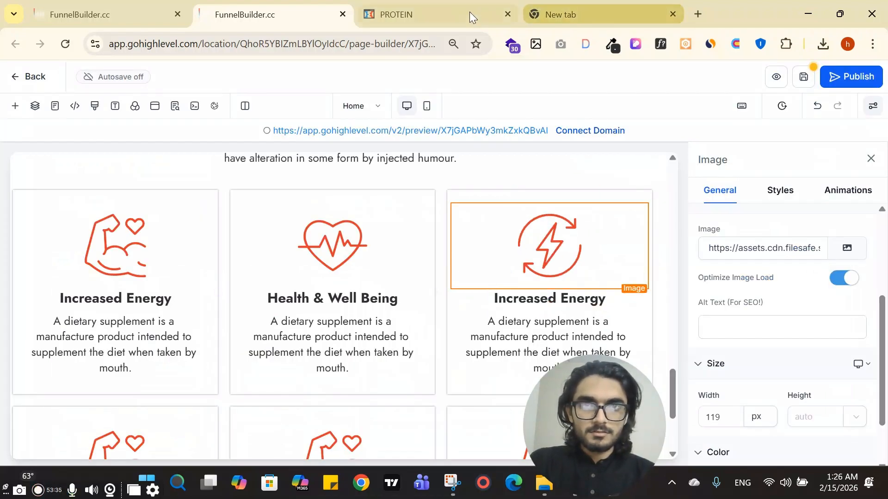
# Copy the headline "Energy Grow Up" from the PROTEIN reference page as plain text and replace the third card's headline with it
pyautogui.click(469, 15)
pyautogui.tripleClick(672, 157)
pyautogui.hotkey('ctrl', 'c')
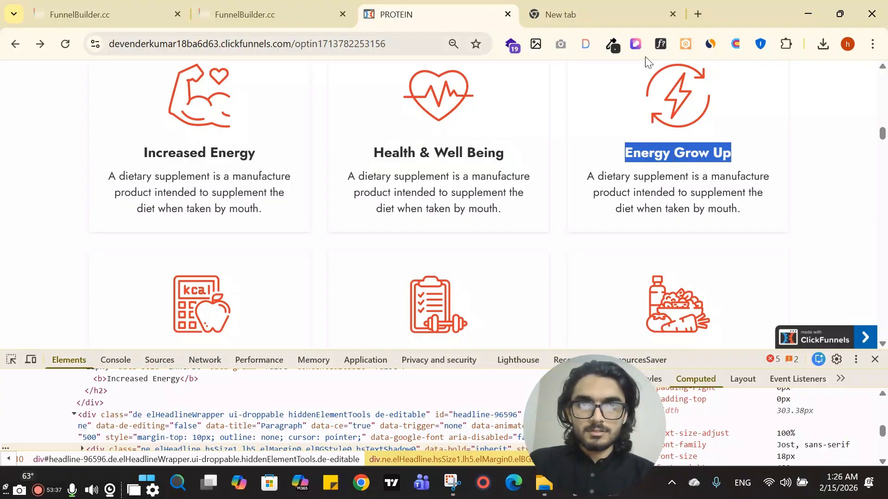
pyautogui.click(630, 4)
pyautogui.hotkey('ctrl', 'v')
pyautogui.hotkey('ctrl', 'a')
pyautogui.hotkey('ctrl', 'x')
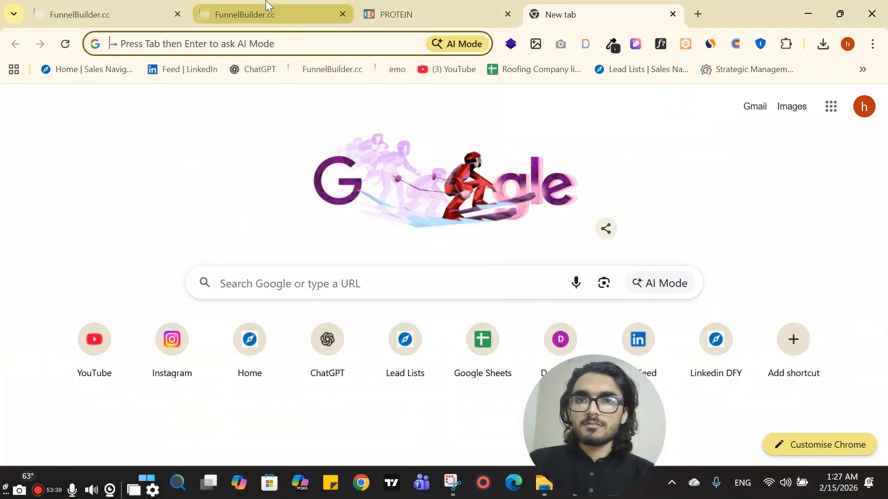
pyautogui.click(265, 2)
pyautogui.click(454, 11)
pyautogui.click(330, 3)
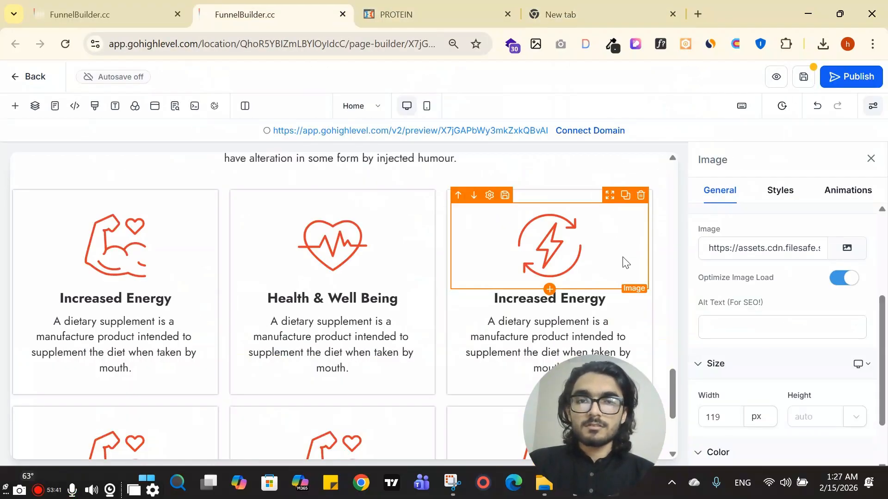
pyautogui.tripleClick(550, 303)
pyautogui.hotkey('ctrl', 'v')
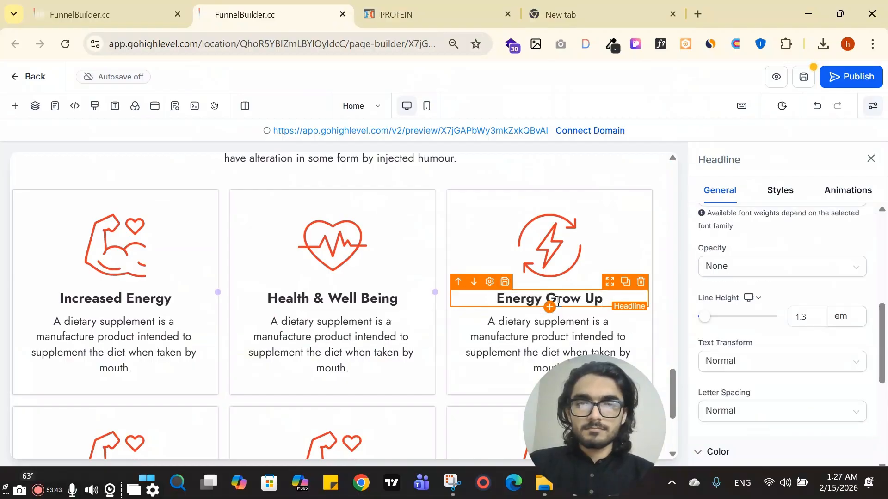
# Check the reference's second row of cards, then upload 12.png and insert it as the icon of the second row's first card
pyautogui.click(499, 6)
pyautogui.scroll(-1, 221, 166)
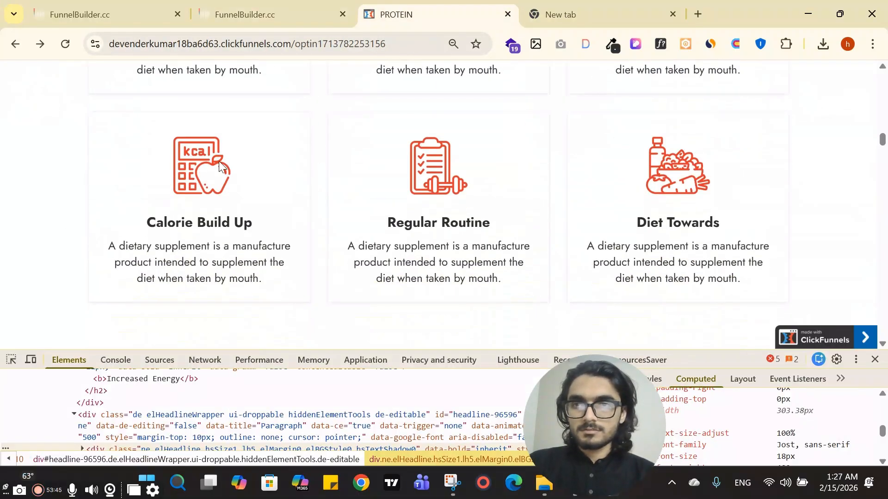
pyautogui.click(273, 10)
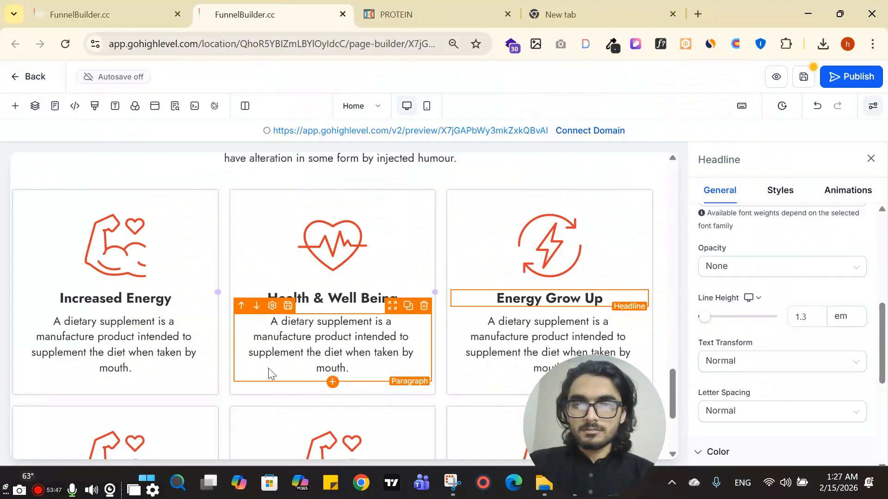
pyautogui.scroll(-3, 88, 319)
pyautogui.click(88, 319)
pyautogui.click(849, 250)
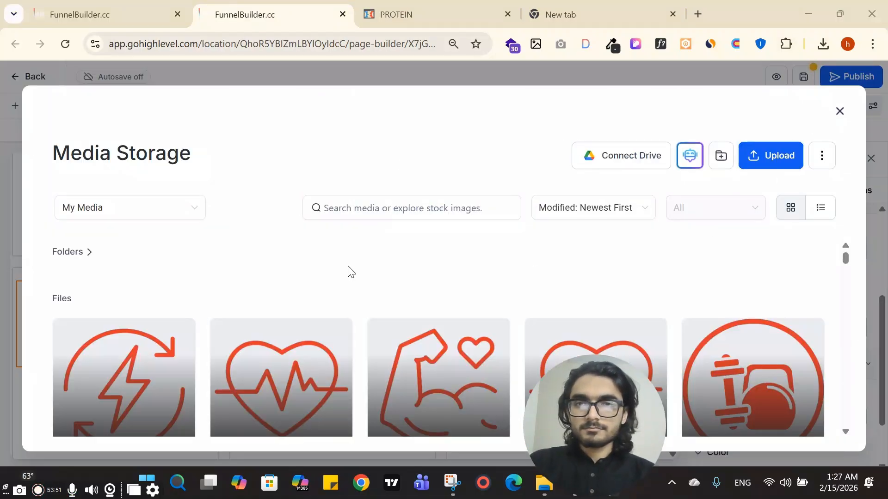
pyautogui.click(770, 155)
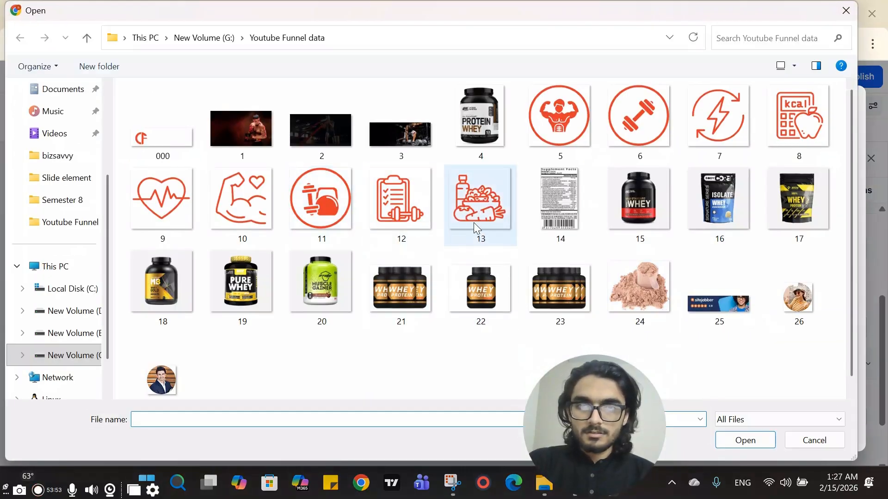
pyautogui.click(421, 218)
pyautogui.click(745, 440)
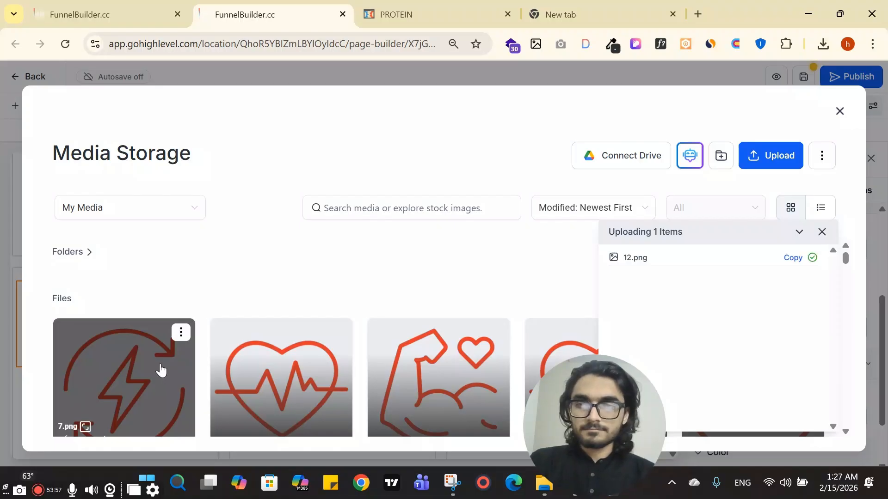
pyautogui.click(123, 384)
pyautogui.click(801, 431)
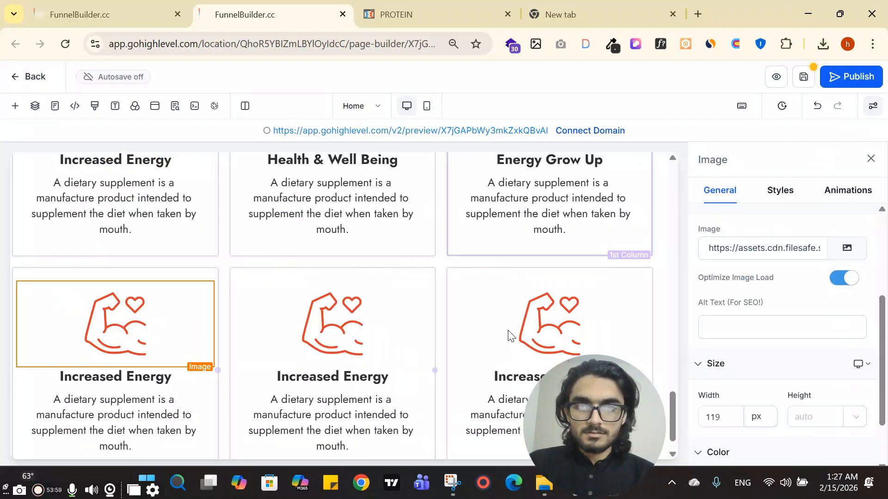
# Copy "Calorie Build Up" from the PROTEIN reference page as plain text and replace the headline of the second row's first card with it
pyautogui.click(416, 14)
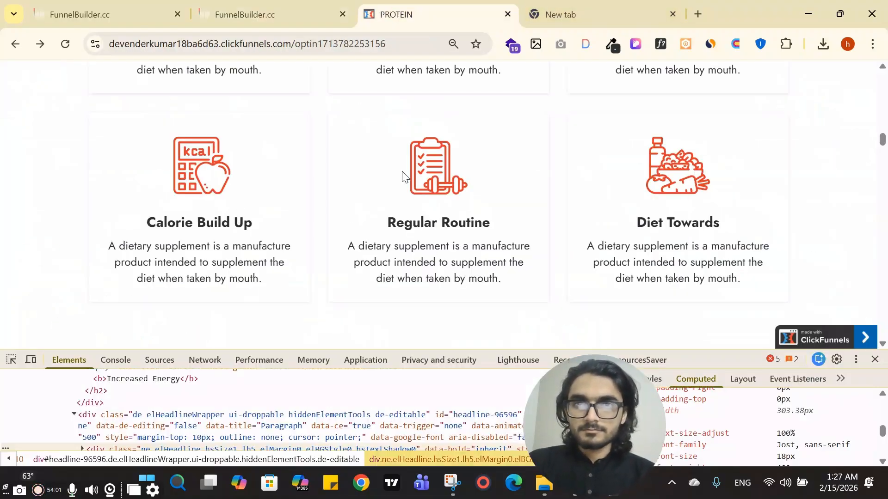
pyautogui.moveTo(145, 222); pyautogui.dragTo(321, 224)
pyautogui.click(217, 221)
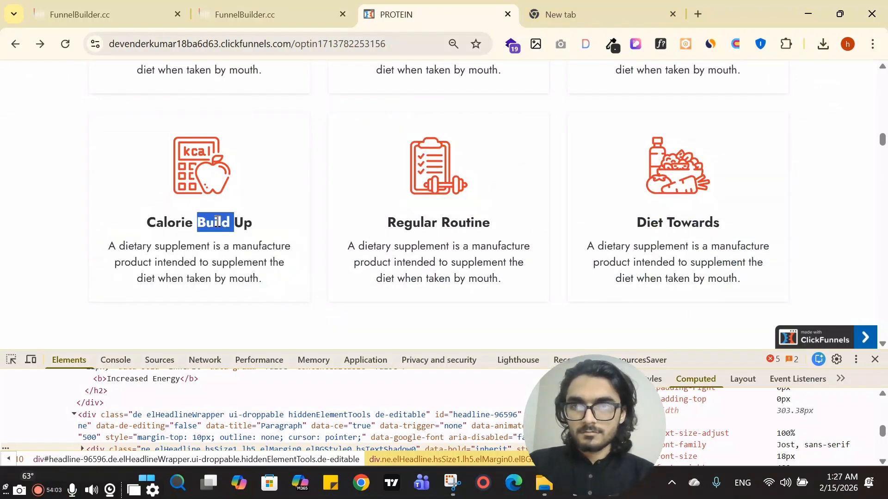
pyautogui.click(558, 5)
pyautogui.hotkey('ctrl', 'v')
pyautogui.hotkey('ctrl', 'a')
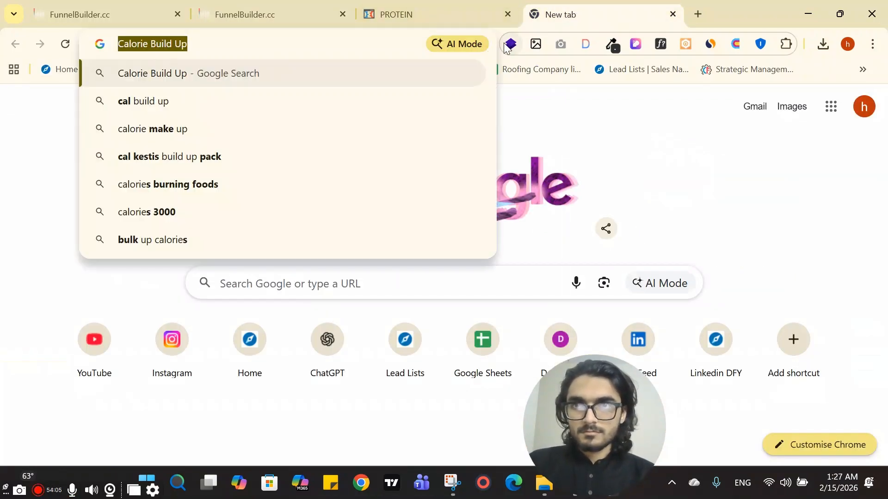
pyautogui.press('BackSpace')
pyautogui.click(406, 14)
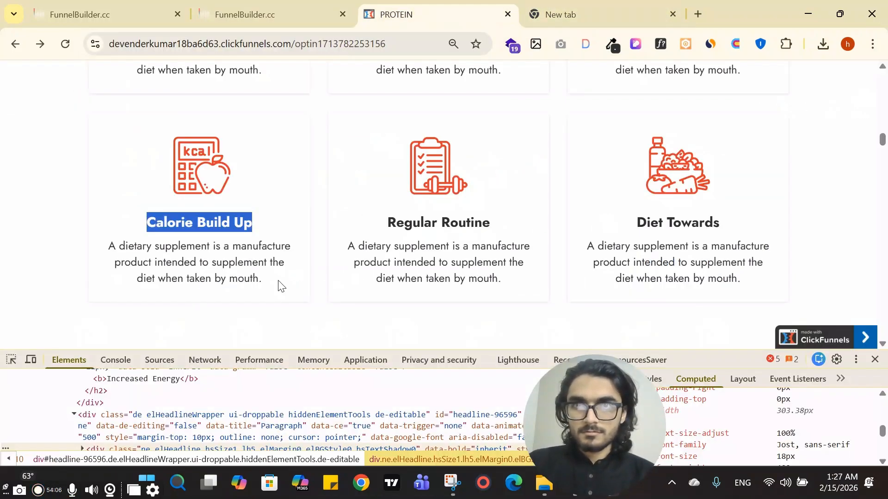
pyautogui.click(284, 12)
pyautogui.tripleClick(153, 369)
pyautogui.hotkey('ctrl', 'v')
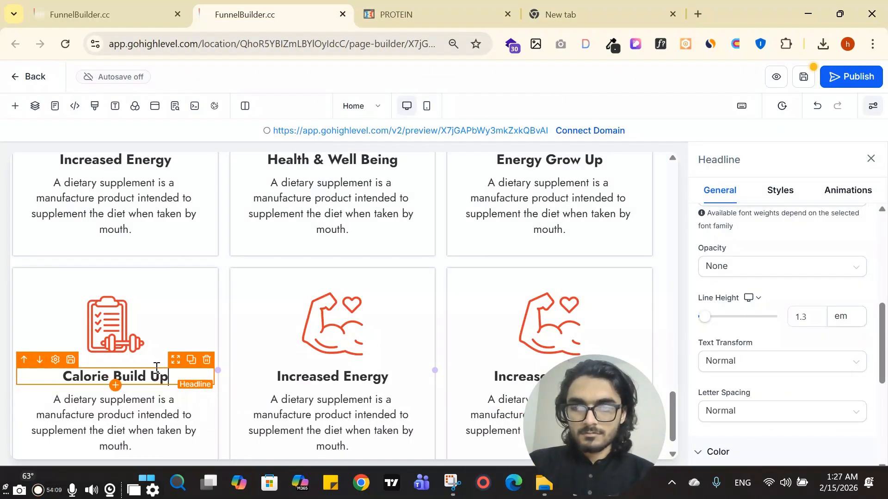
pyautogui.click(333, 323)
pyautogui.click(471, 7)
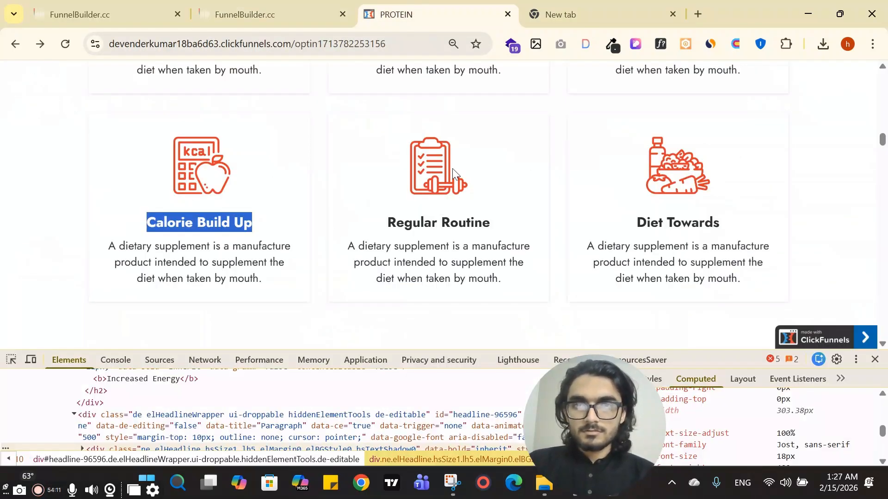
pyautogui.click(277, 14)
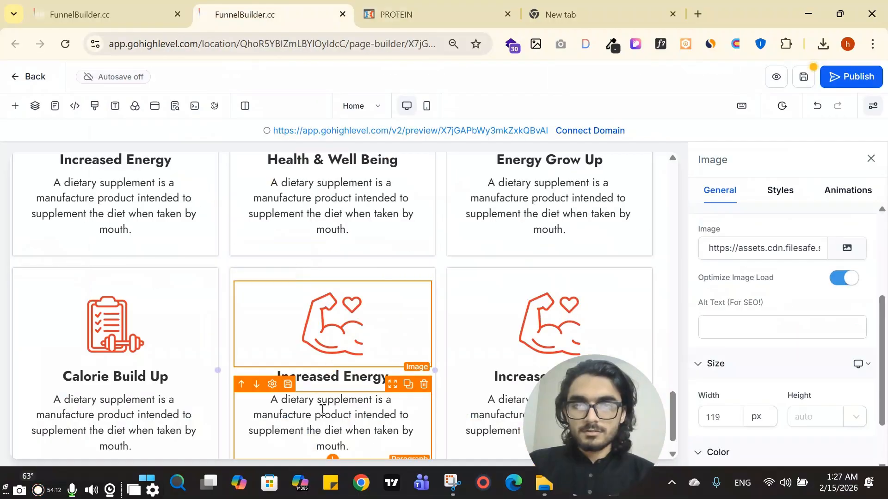
pyautogui.click(847, 248)
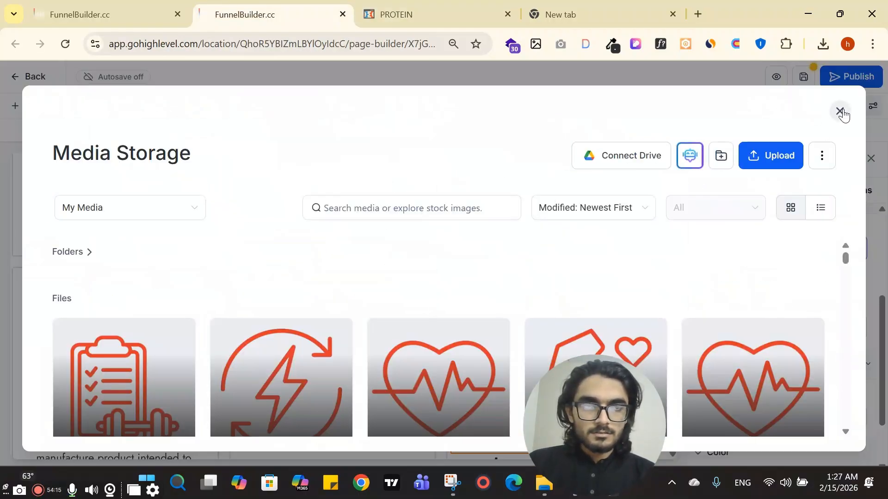
pyautogui.click(839, 111)
pyautogui.click(818, 107)
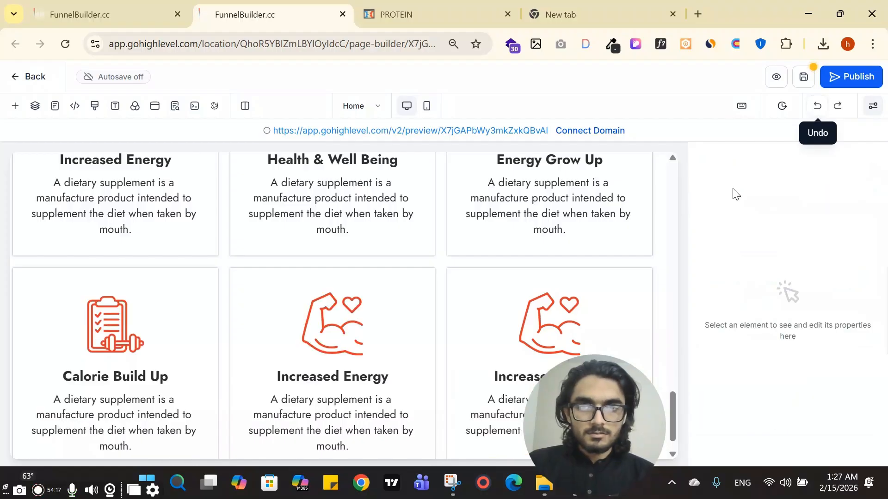
# Replace the icon of the second row's middle card with the food and bottle image 13.png from the Youtube Funnel data folder
pyautogui.click(313, 319)
pyautogui.scroll(-1, 841, 328)
pyautogui.click(846, 342)
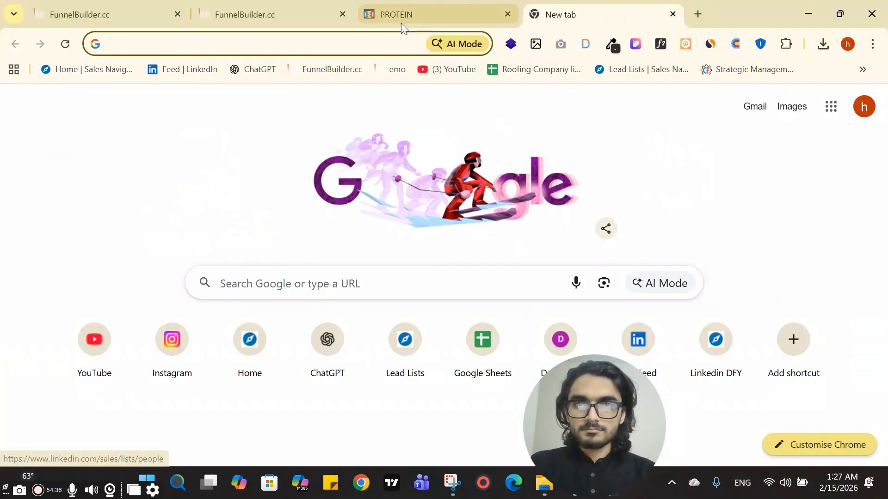
# Copy "Regular Routine" from the PROTEIN reference page as plain text and replace the headline of the second row's middle card with it
pyautogui.click(401, 23)
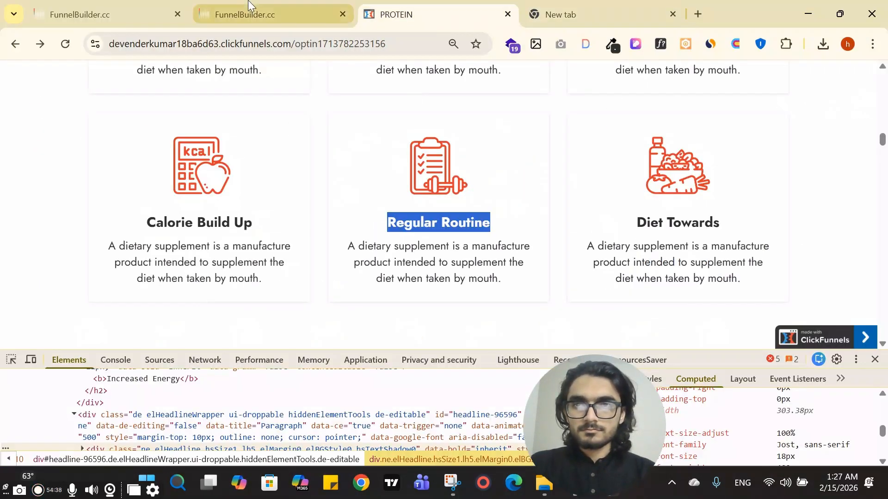
pyautogui.click(277, 17)
pyautogui.tripleClick(317, 375)
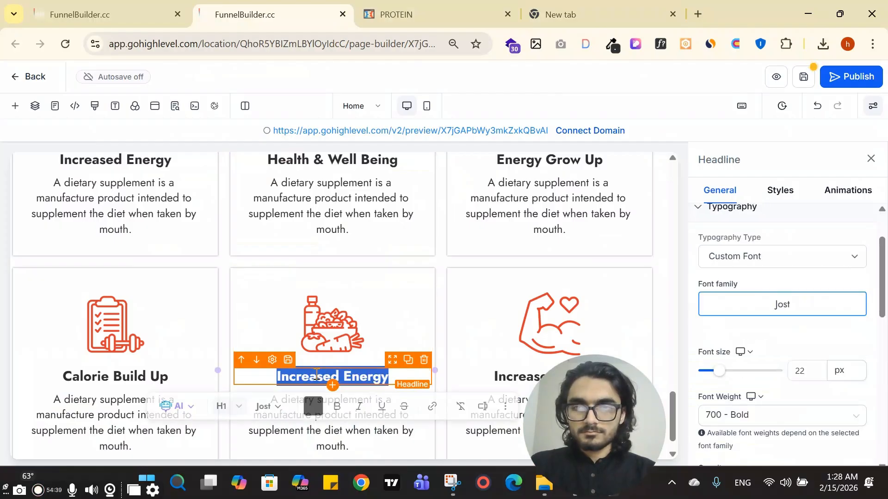
pyautogui.hotkey('ctrl', 'v')
pyautogui.hotkey('ctrl', 'z')
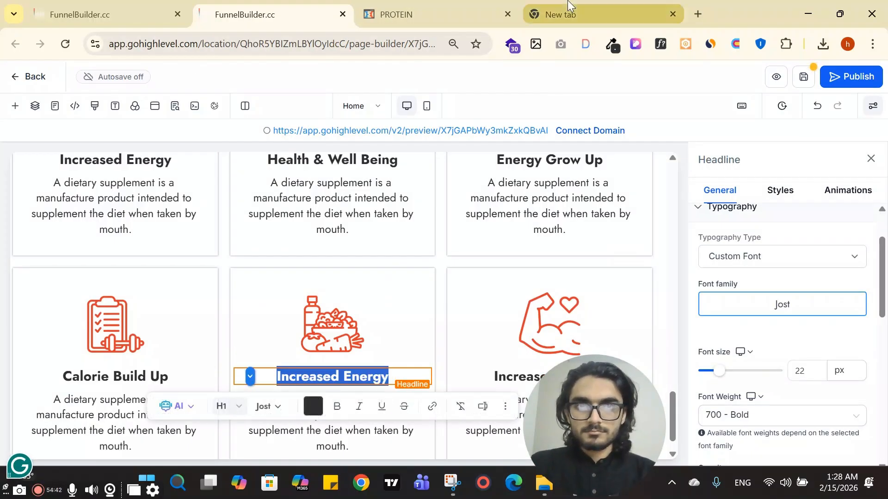
pyautogui.click(561, 13)
pyautogui.hotkey('ctrl', 'l')
pyautogui.press('BackSpace')
pyautogui.click(296, 5)
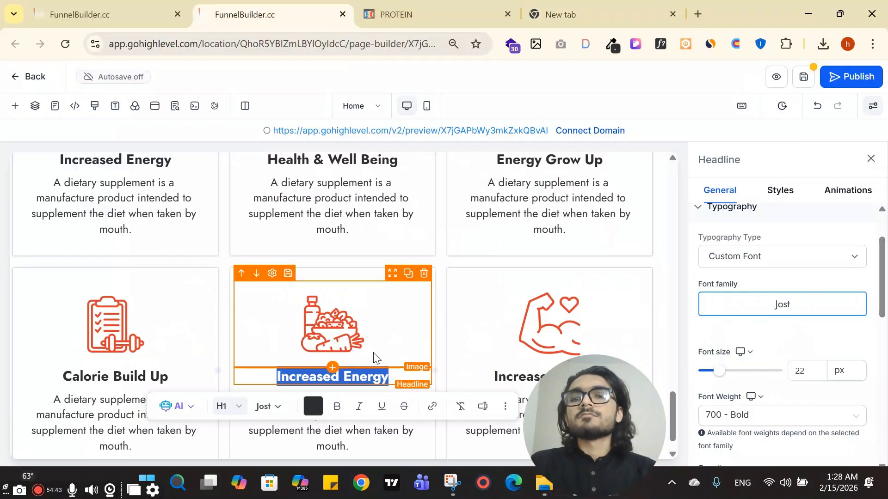
pyautogui.click(363, 375)
pyautogui.hotkey('ctrl', 'v')
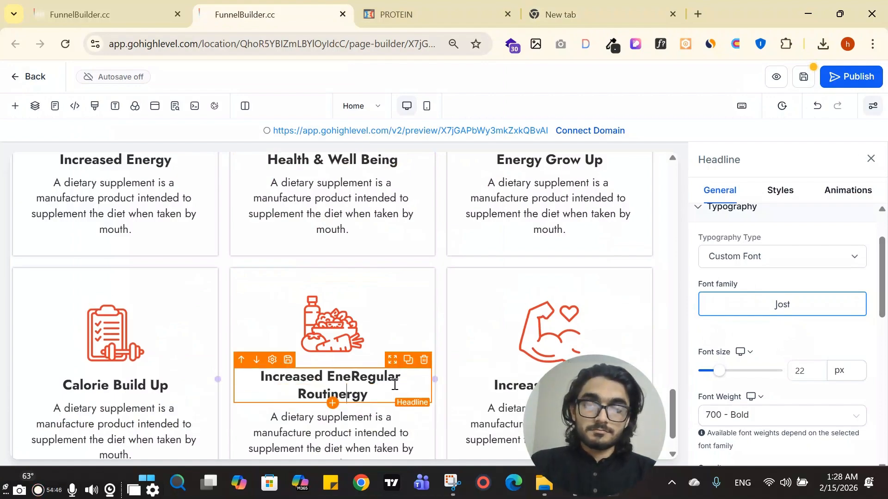
pyautogui.hotkey('ctrl', 'z')
pyautogui.hotkey('ctrl', 'v')
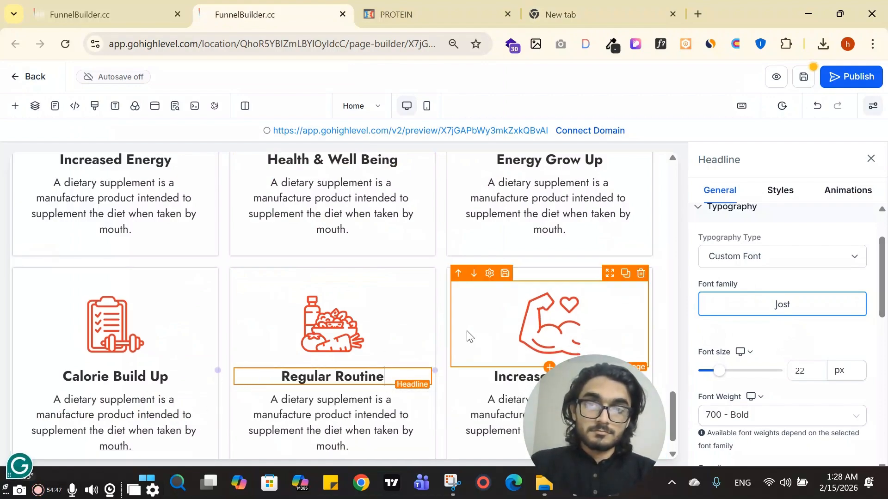
# Check the reference's second row, then upload 8.png from the Youtube Funnel data folder and insert it as the second row's third card icon
pyautogui.click(519, 331)
pyautogui.click(416, 15)
pyautogui.scroll(1, 462, 183)
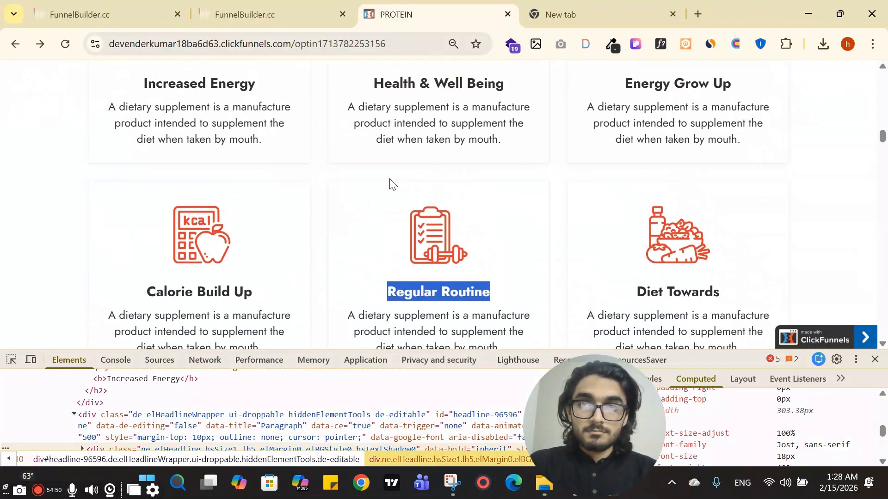
pyautogui.scroll(-1, 391, 181)
pyautogui.click(273, 7)
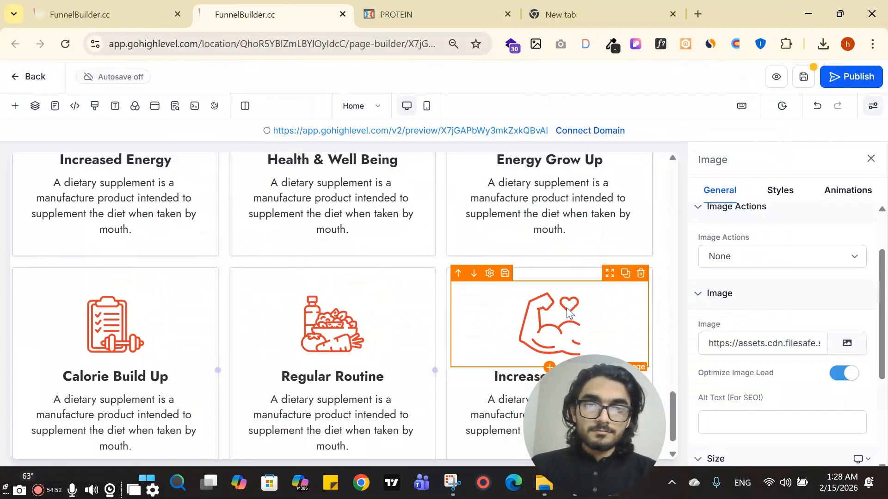
pyautogui.click(848, 345)
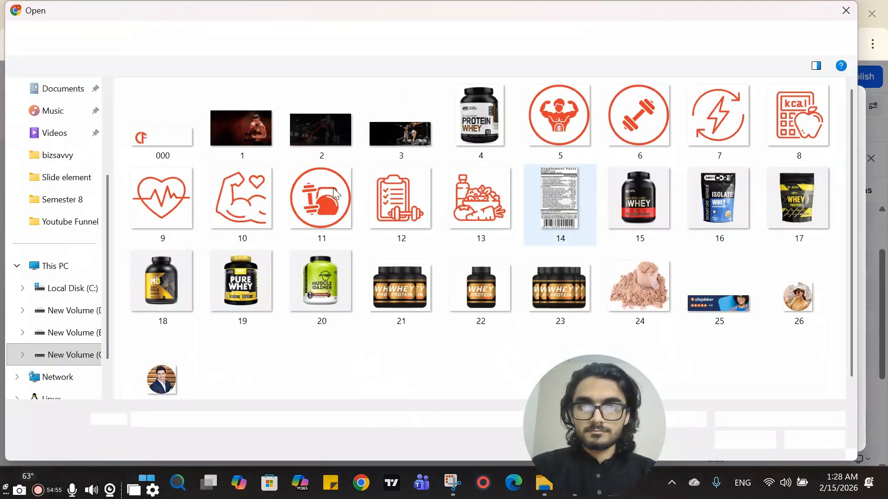
pyautogui.click(795, 111)
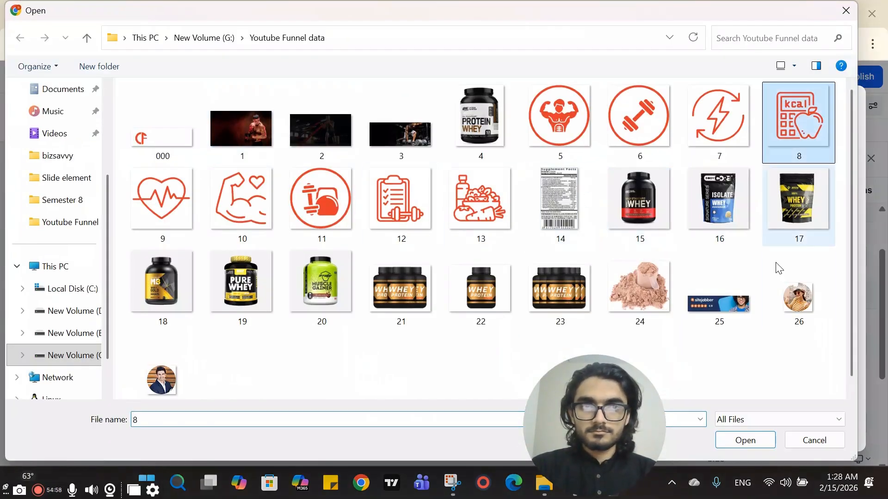
pyautogui.click(743, 440)
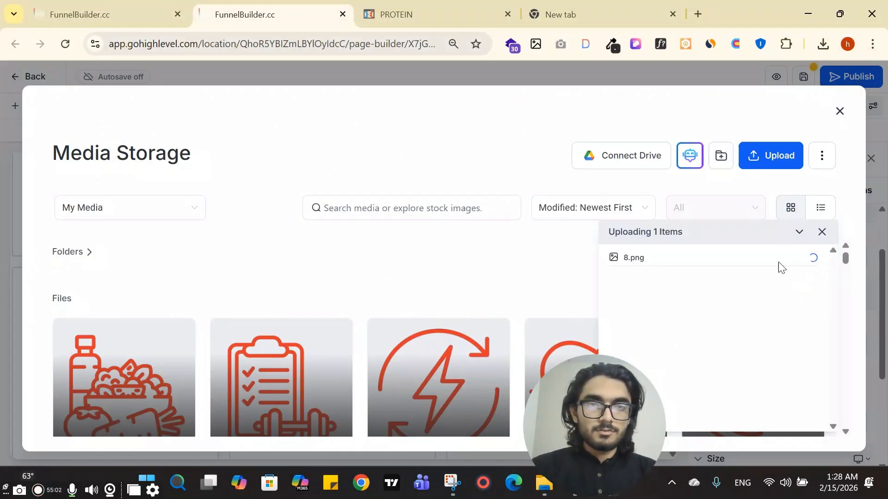
pyautogui.click(143, 369)
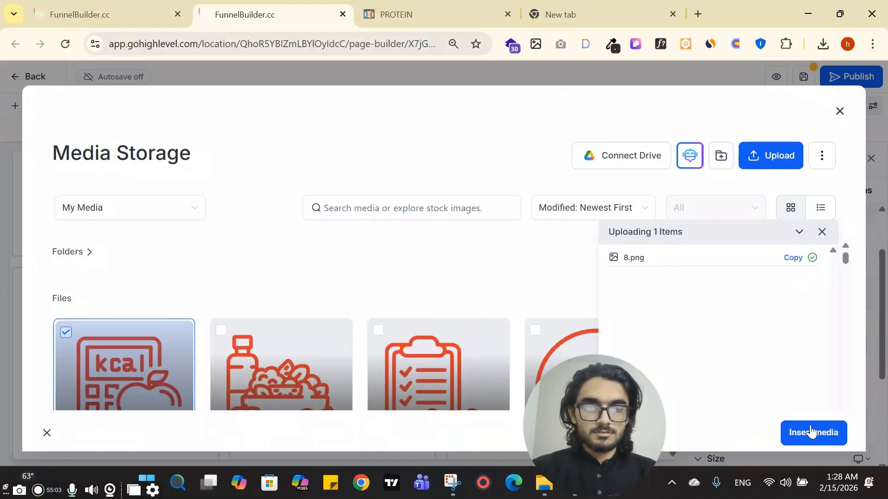
pyautogui.click(810, 432)
pyautogui.scroll(-1, 532, 268)
# Copy "Diet Towards" from the PROTEIN reference page as plain text and replace the headline of the second row's third card with it
pyautogui.click(406, 11)
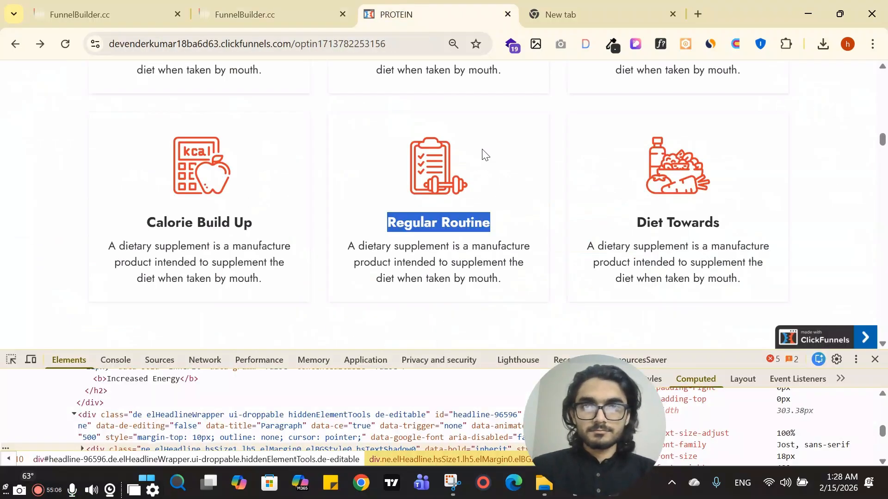
pyautogui.scroll(-1, 665, 154)
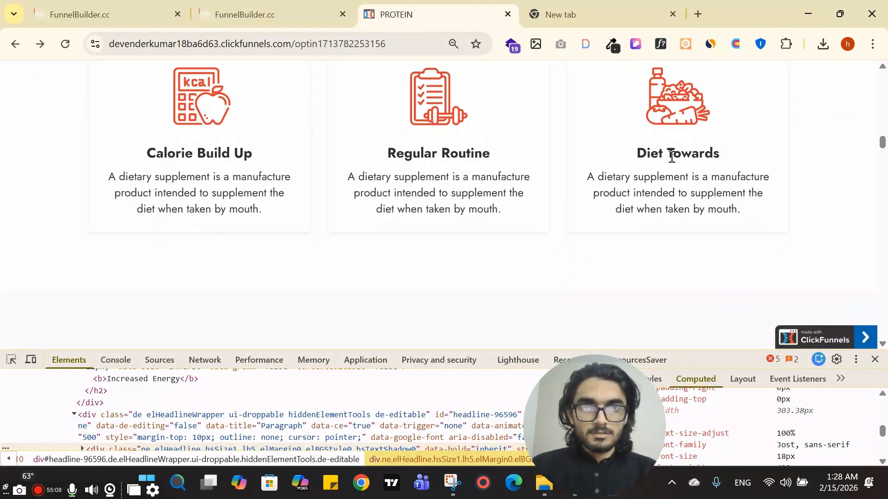
pyautogui.click(601, 11)
pyautogui.write('Diet Towards')
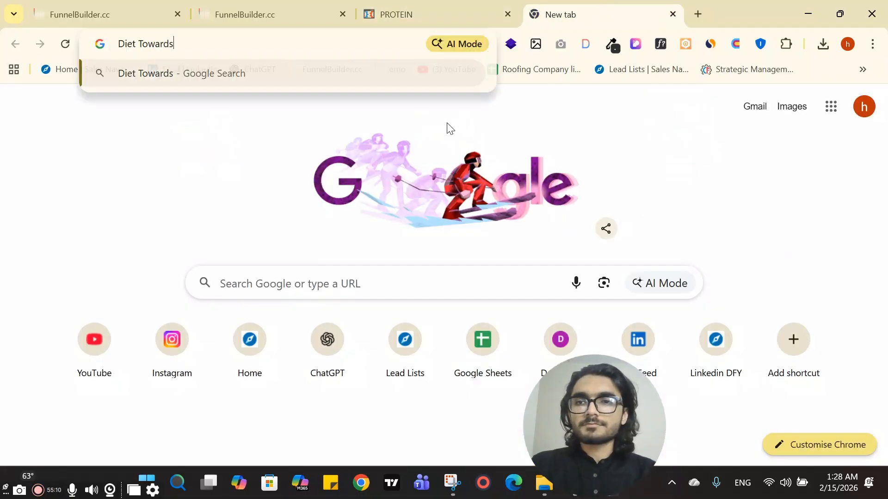
pyautogui.hotkey('ctrl', 'a')
pyautogui.hotkey('ctrl', 'c')
pyautogui.press('BackSpace')
pyautogui.click(326, 6)
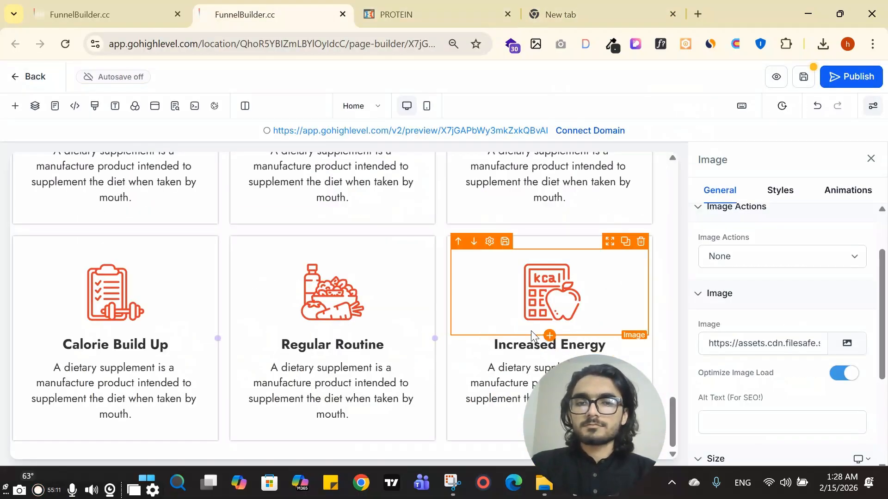
pyautogui.click(532, 346)
pyautogui.tripleClick(532, 345)
pyautogui.hotkey('ctrl', 'v')
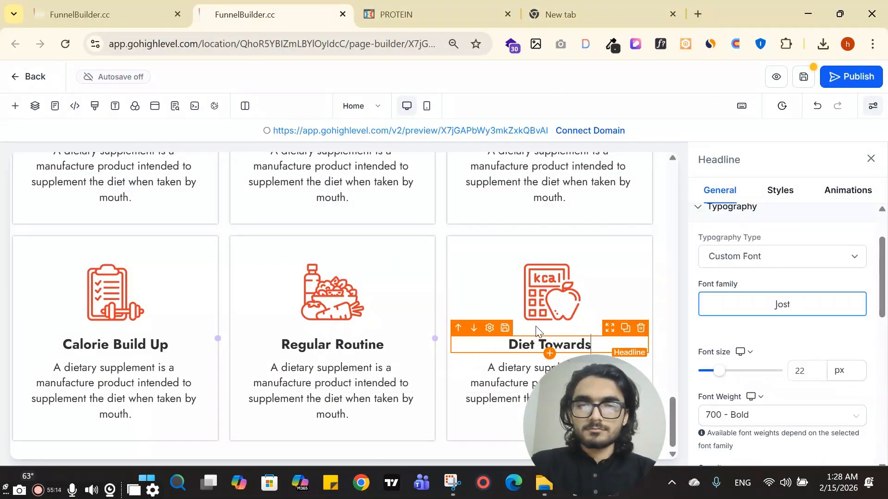
pyautogui.click(871, 158)
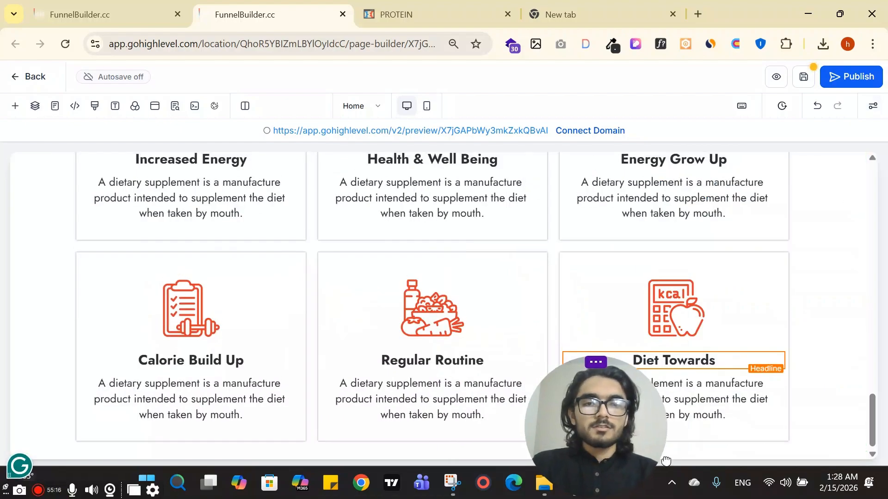
# Review the built page from the hero section to Product Features, and examine the PROTEIN reference's Product Features and Ingredients sections
pyautogui.scroll(5, 397, 327)
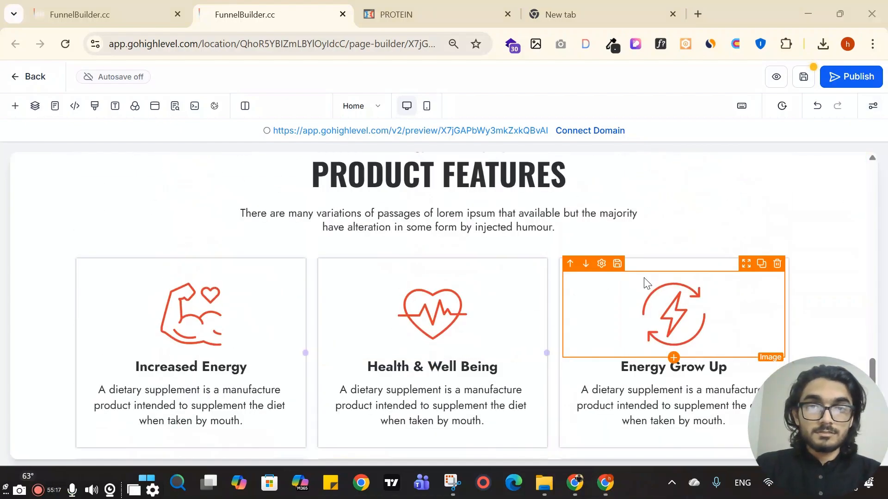
pyautogui.hotkey('ctrl', '+')
pyautogui.scroll(10, 367, 252)
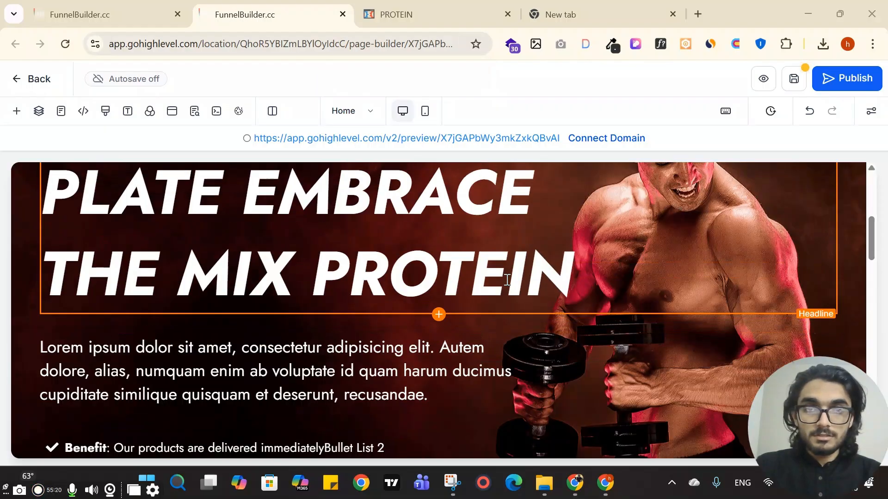
pyautogui.scroll(5, 554, 234)
pyautogui.scroll(-12, 481, 258)
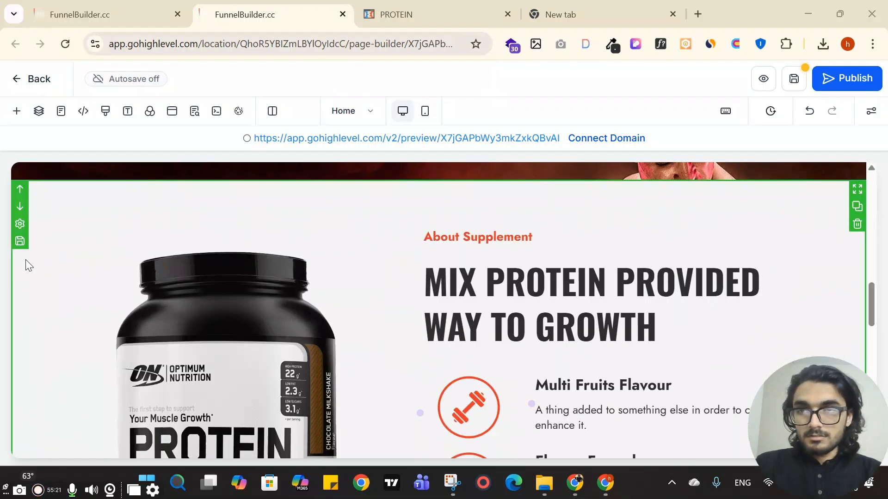
pyautogui.scroll(-15, 353, 293)
pyautogui.hotkey('ctrl', 'Tab')
pyautogui.scroll(-5, 551, 214)
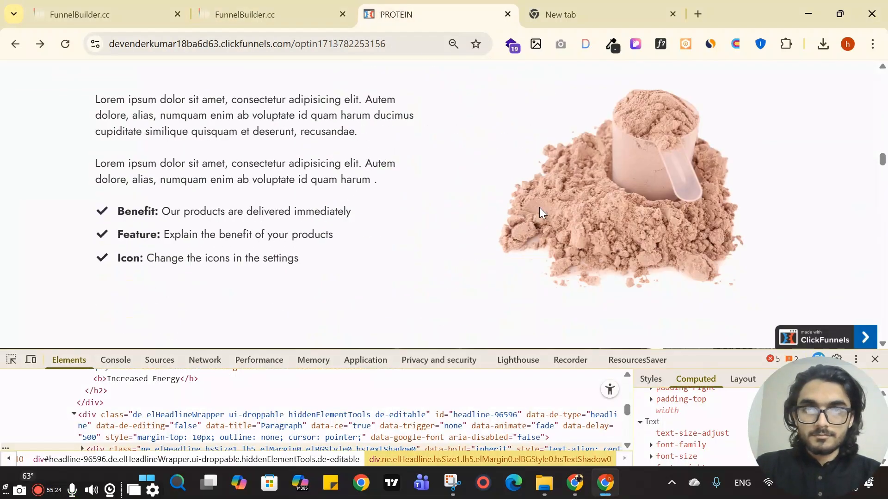
pyautogui.scroll(5, 539, 208)
pyautogui.scroll(-15, 539, 207)
pyautogui.scroll(8, 539, 208)
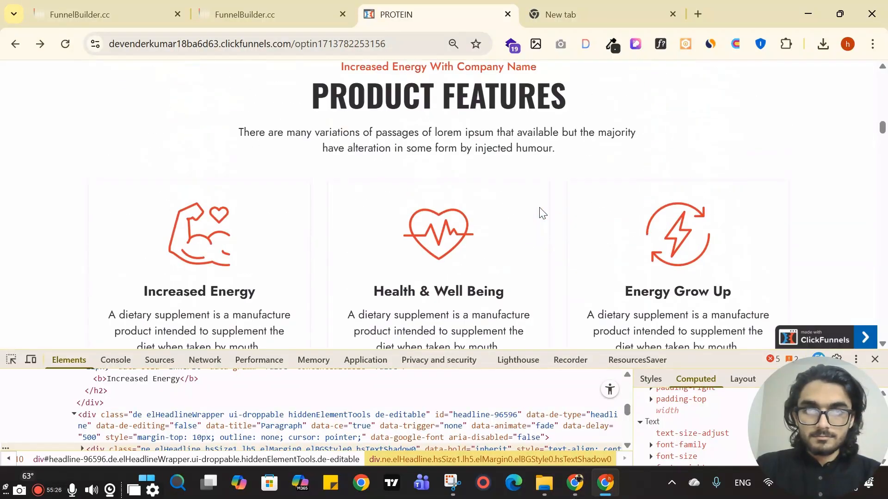
pyautogui.scroll(-10, 540, 215)
pyautogui.scroll(5, 361, 226)
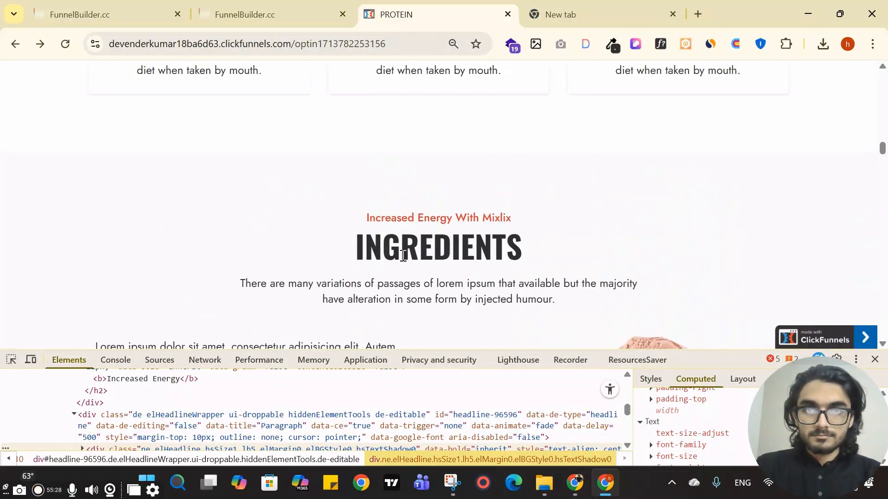
# Return to the page builder, save the page and dismiss the SEO Meta Data settings
pyautogui.click(319, 26)
pyautogui.scroll(3, 447, 172)
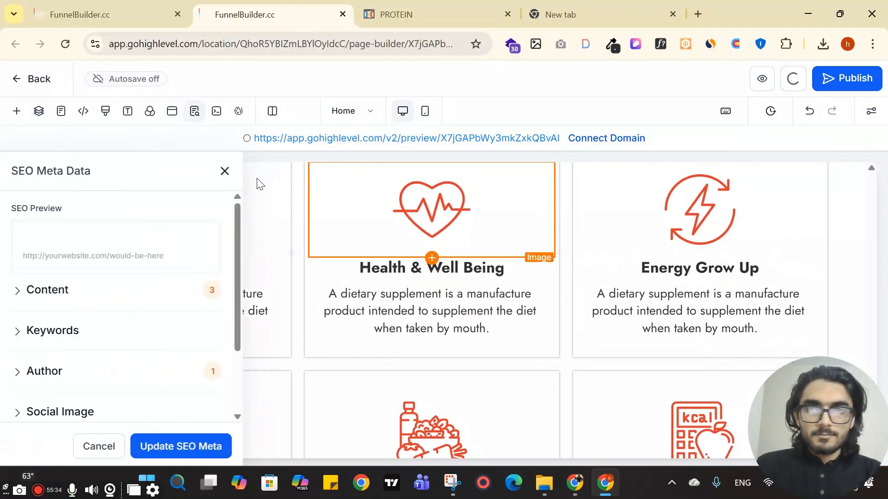
pyautogui.click(225, 171)
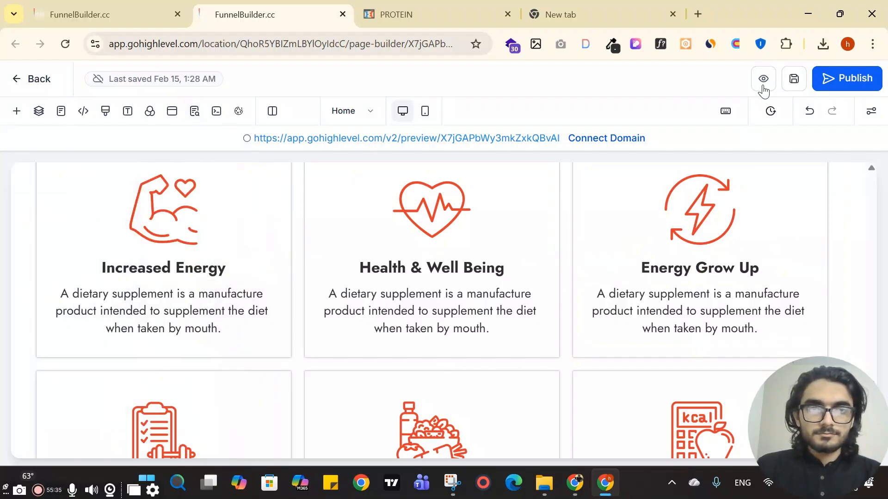
# Preview the saved page at 100% zoom and review it from the hero section down to the Product Features cards
pyautogui.click(763, 79)
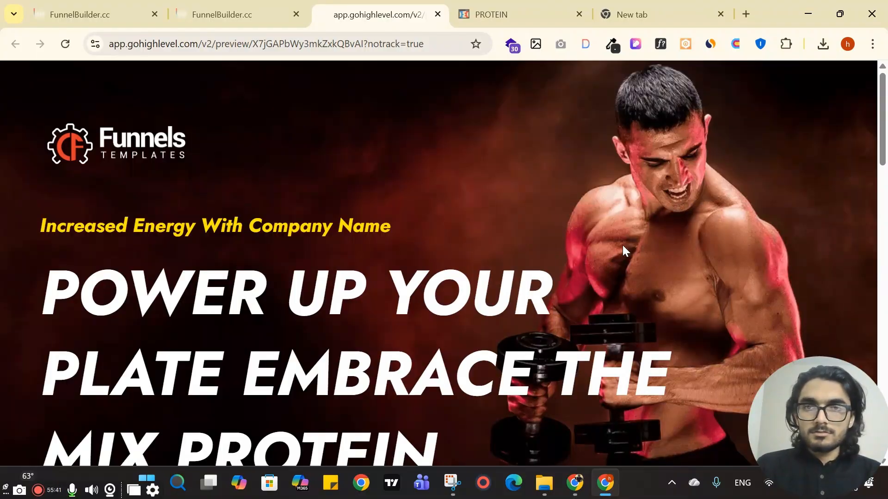
pyautogui.hotkey('ctrl', '+')
pyautogui.hotkey('ctrl', '-')
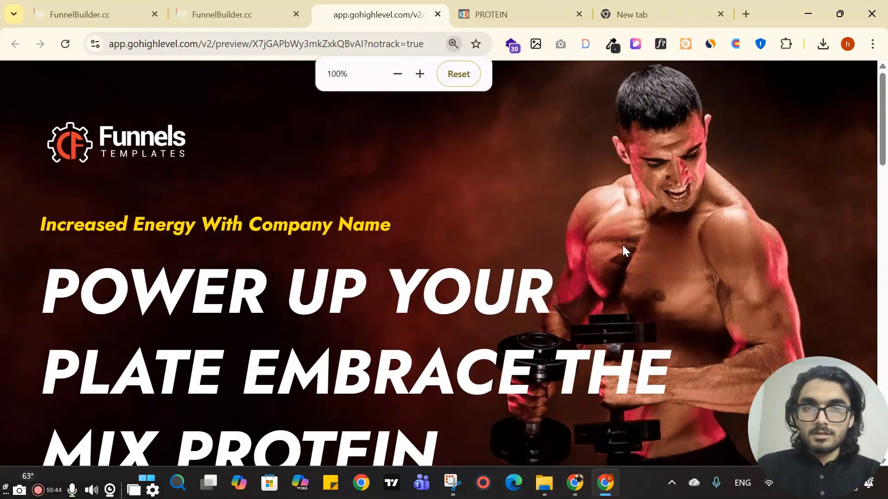
pyautogui.scroll(-5, 623, 248)
pyautogui.scroll(5, 623, 248)
pyautogui.scroll(-5, 621, 249)
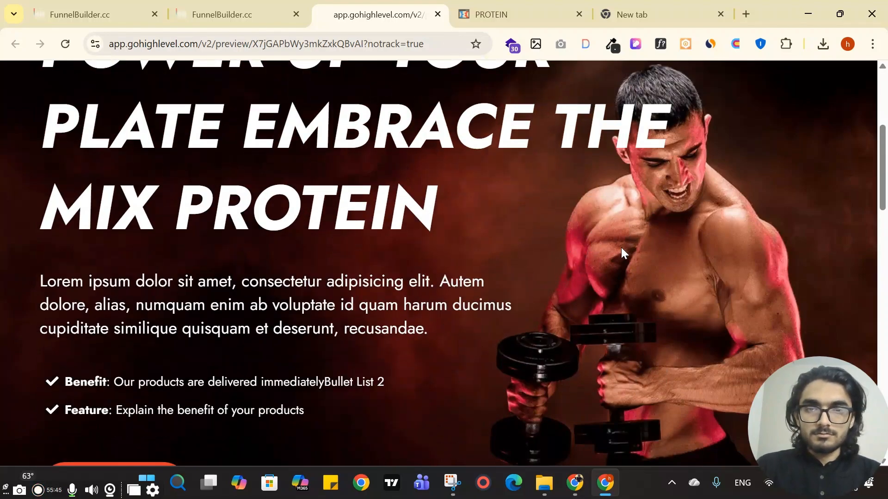
pyautogui.scroll(-12, 621, 248)
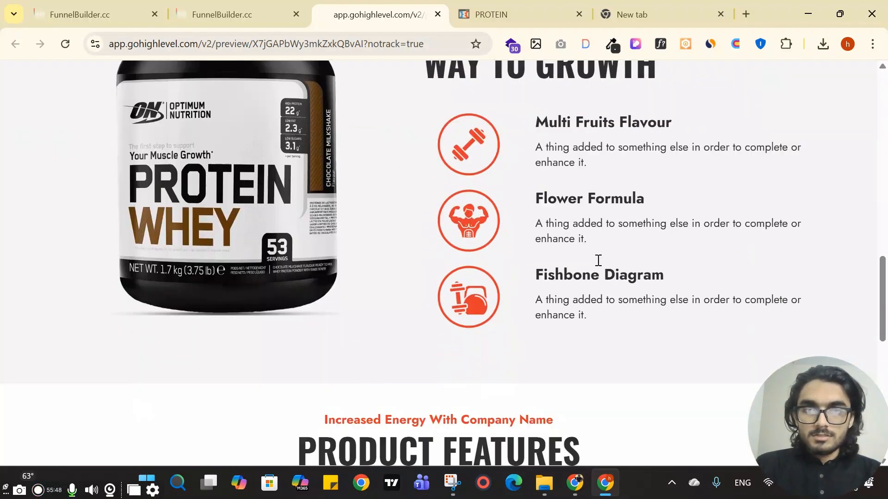
pyautogui.scroll(-10, 598, 260)
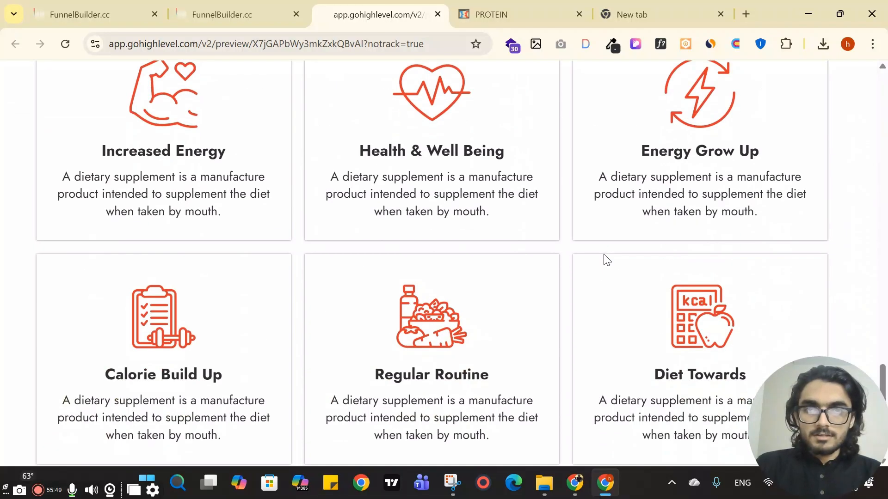
pyautogui.scroll(-1, 605, 263)
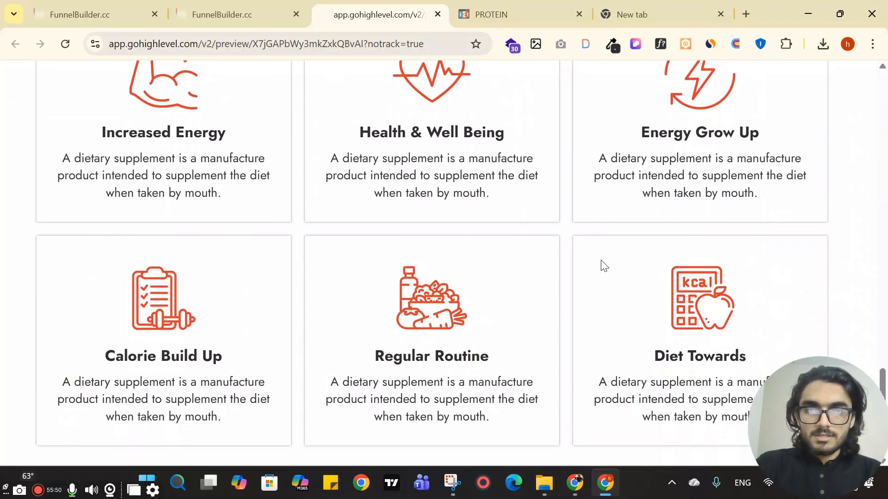
# Close the developer tools on the PROTEIN reference page and return to its hero section
pyautogui.click(532, 21)
pyautogui.scroll(8, 636, 161)
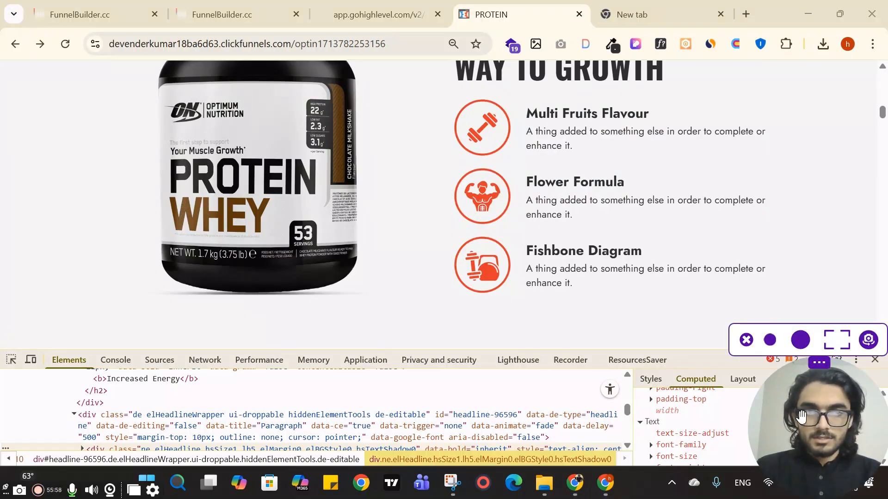
pyautogui.click(872, 361)
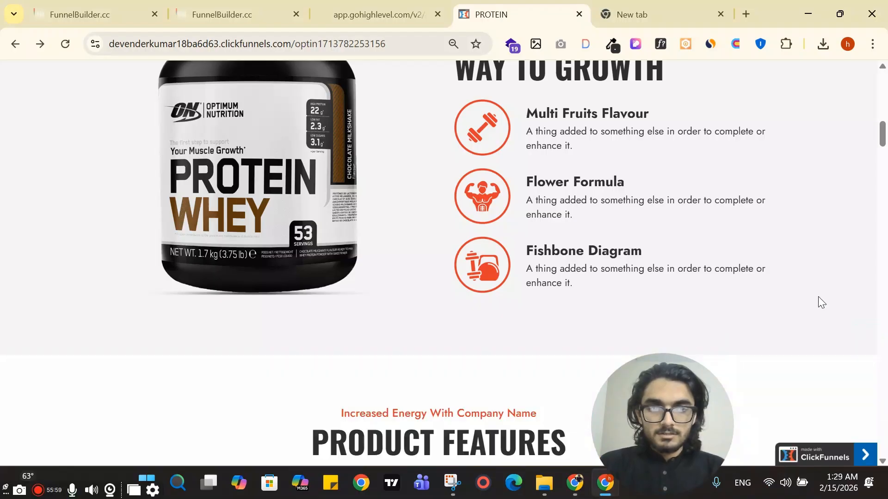
pyautogui.scroll(5, 818, 298)
pyautogui.scroll(5, 481, 295)
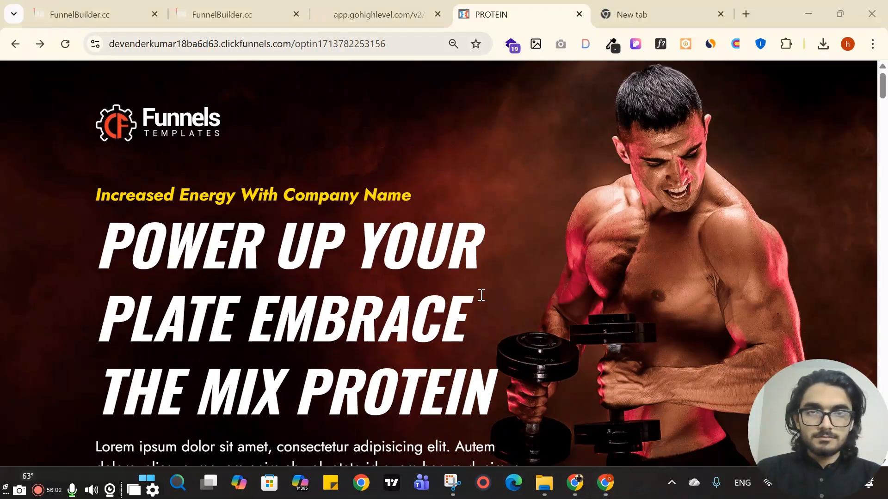
# Set the PROTEIN reference page to 100% zoom and check that the built page's preview uses the same zoom
pyautogui.click(401, 4)
pyautogui.scroll(15, 490, 183)
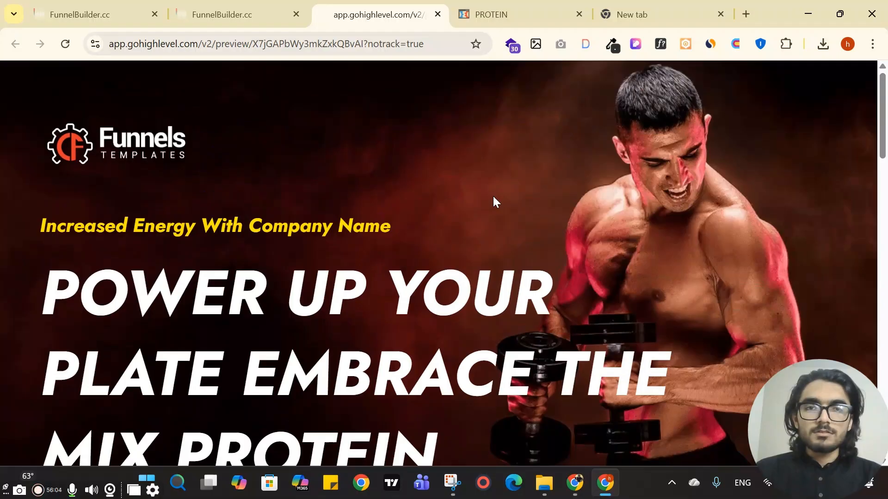
pyautogui.click(522, 9)
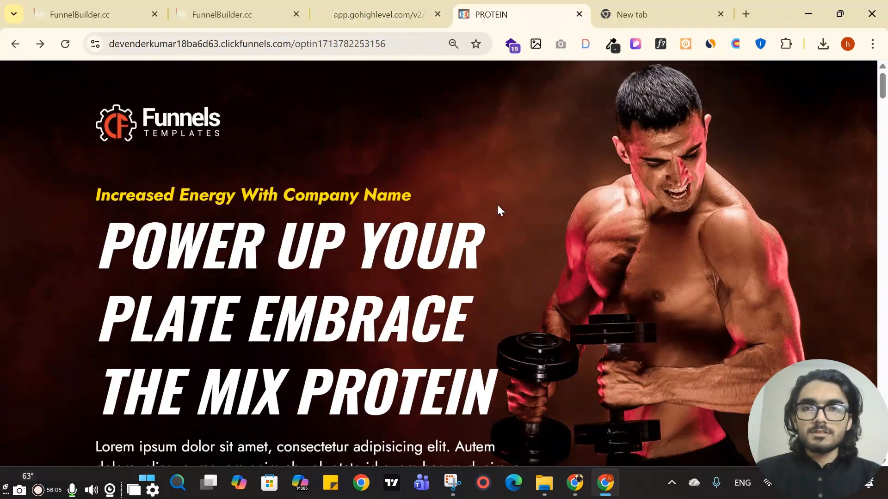
pyautogui.click(420, 22)
pyautogui.click(534, 25)
pyautogui.hotkey('ctrl', '+')
pyautogui.hotkey('ctrl', '+')
pyautogui.hotkey('ctrl', '-')
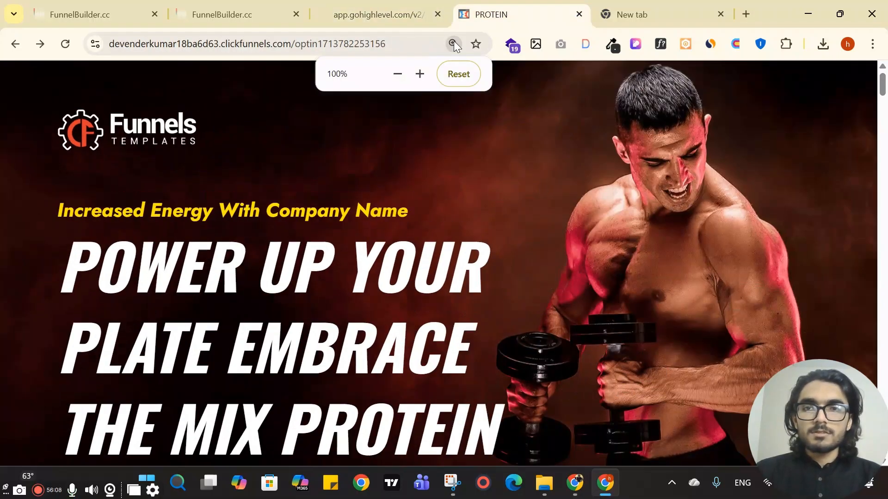
pyautogui.hotkey('ctrl', 'shift', 'Tab')
pyautogui.hotkey('ctrl', '+')
pyautogui.hotkey('ctrl', '-')
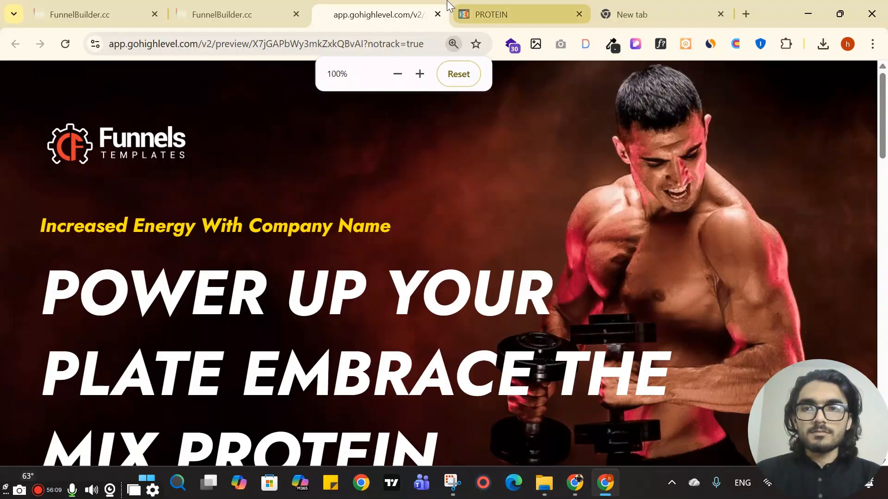
# Compare the hero headline's font, line breaks and spacing between the built page's preview and the PROTEIN reference
pyautogui.hotkey('ctrl', 'shift', 'Tab')
pyautogui.click(490, 14)
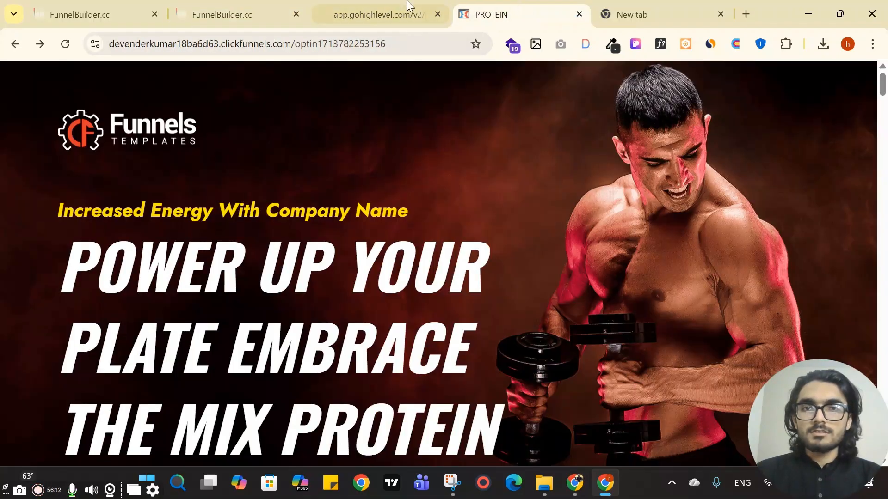
pyautogui.hotkey('ctrl', 'shift', 'Tab')
pyautogui.click(497, 6)
pyautogui.hotkey('ctrl', 'shift', 'Tab')
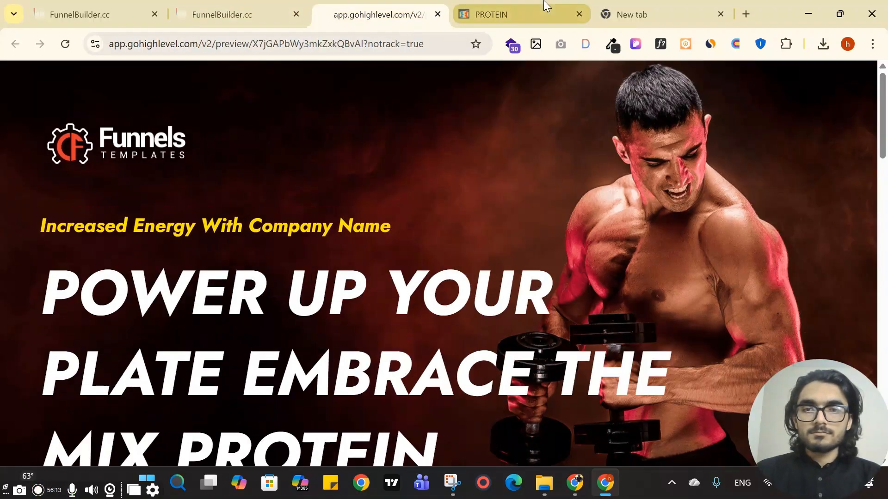
pyautogui.click(541, 6)
pyautogui.hotkey('ctrl', 'shift', 'Tab')
pyautogui.click(532, 7)
pyautogui.hotkey('ctrl', 'shift', 'Tab')
pyautogui.click(509, 7)
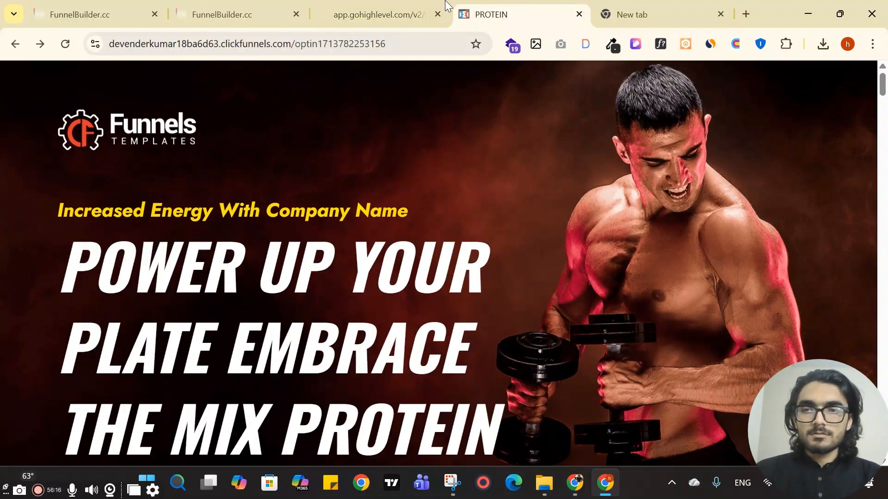
pyautogui.hotkey('ctrl', 'shift', 'Tab')
pyautogui.click(525, 6)
pyautogui.hotkey('ctrl', 'shift', 'Tab')
pyautogui.click(518, 6)
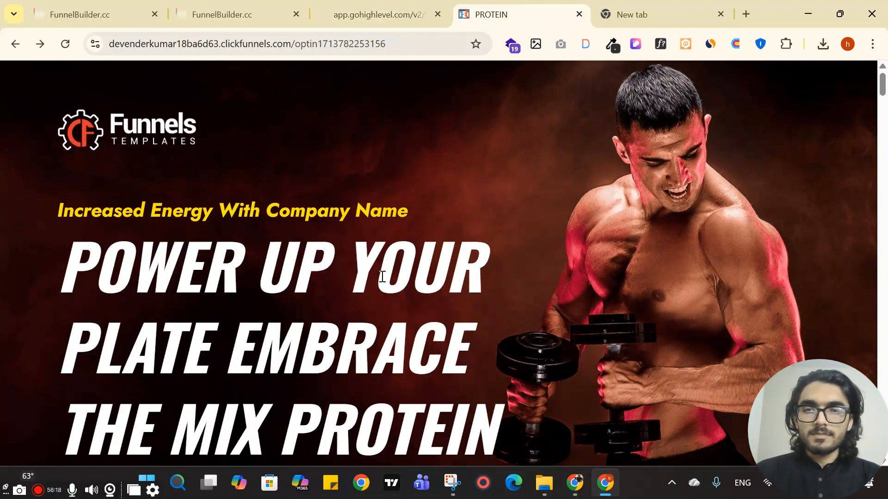
# Return to the page builder and change the hero headline's font family to Oswald
pyautogui.click(289, 6)
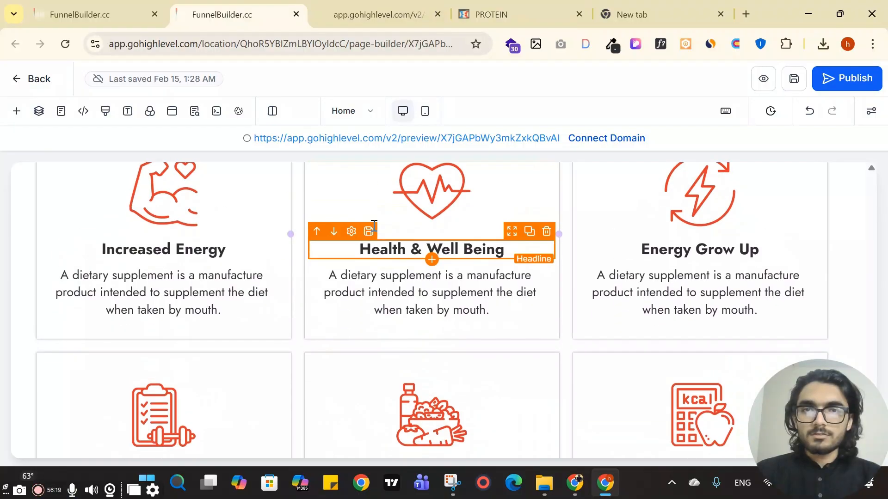
pyautogui.scroll(10, 313, 324)
pyautogui.scroll(-4, 313, 365)
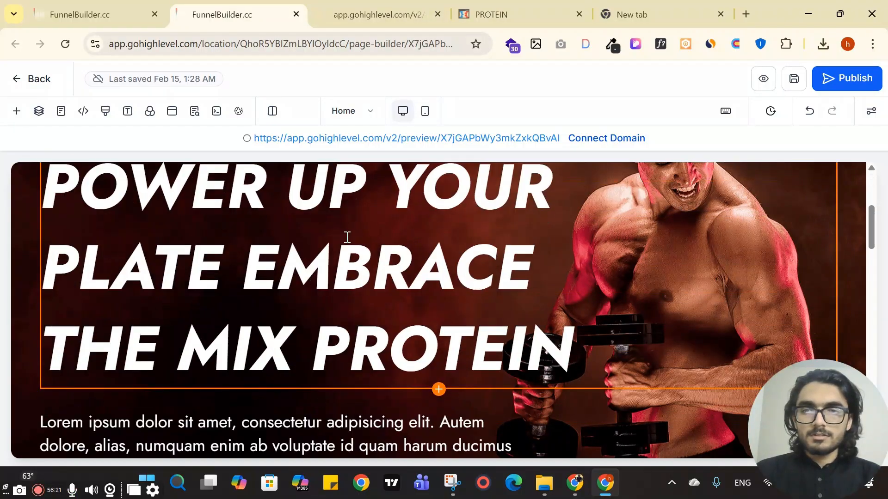
pyautogui.click(734, 251)
pyautogui.scroll(-3, 790, 291)
pyautogui.scroll(-3, 791, 296)
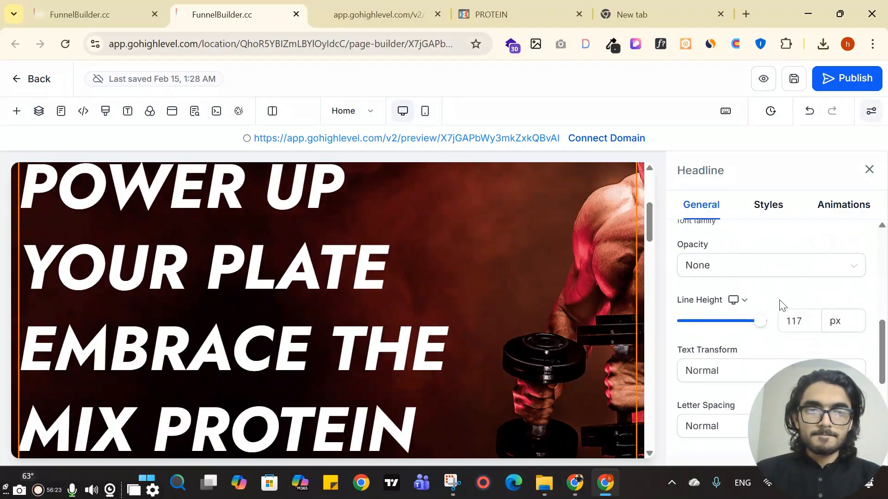
pyautogui.scroll(4, 781, 303)
pyautogui.click(785, 278)
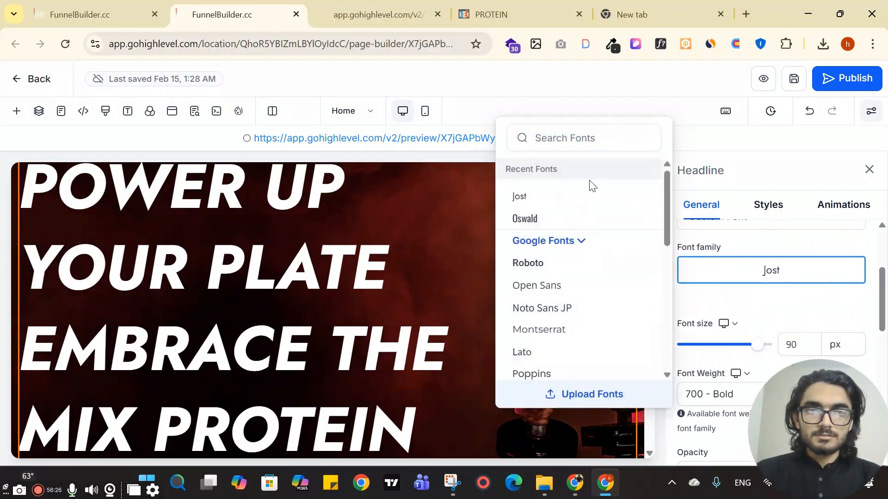
pyautogui.click(573, 218)
pyautogui.click(868, 169)
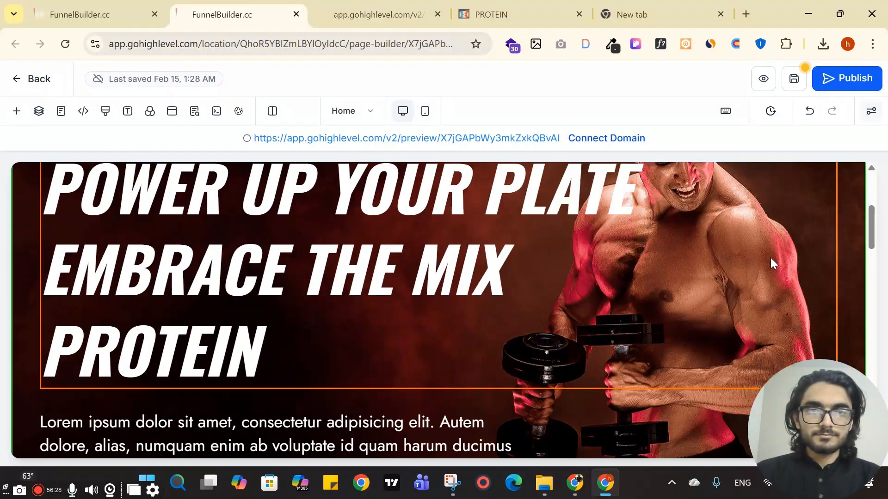
pyautogui.scroll(2, 554, 286)
pyautogui.scroll(-2, 601, 308)
pyautogui.scroll(2, 606, 295)
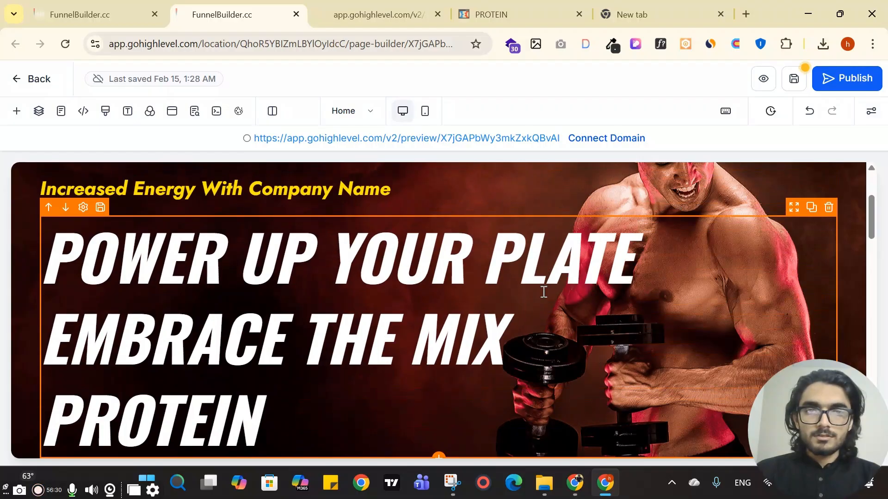
# Following the PROTEIN reference, break the hero headline into "POWER UP YOUR", "PLATE EMBRACE" and "THE MIX PROTEIN", and close its settings
pyautogui.click(486, 13)
pyautogui.scroll(-1, 410, 228)
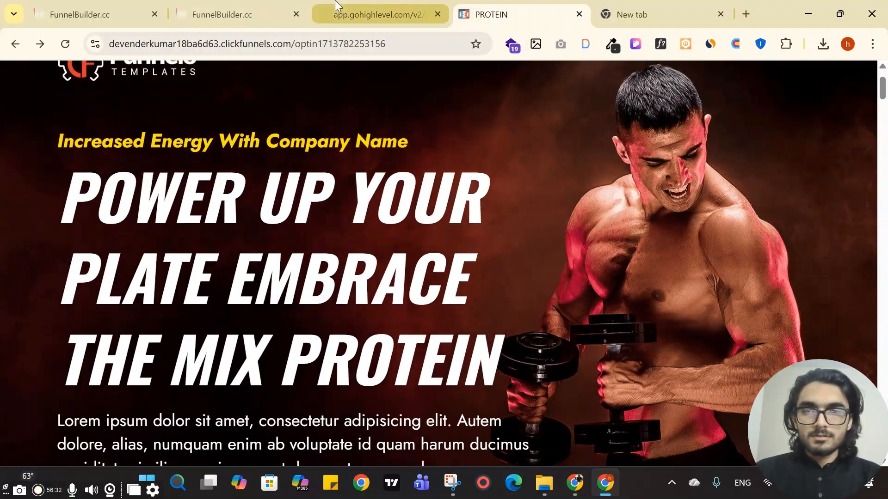
pyautogui.click(378, 15)
pyautogui.click(222, 14)
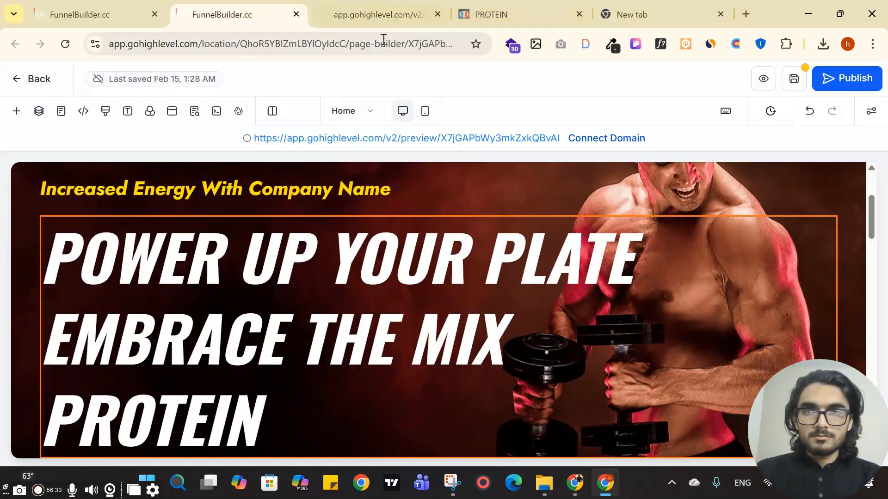
pyautogui.click(485, 243)
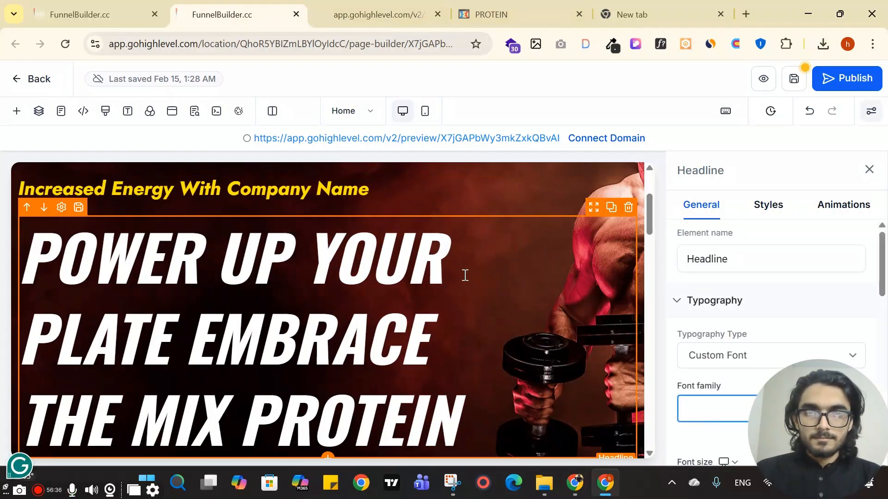
pyautogui.click(871, 172)
pyautogui.click(454, 319)
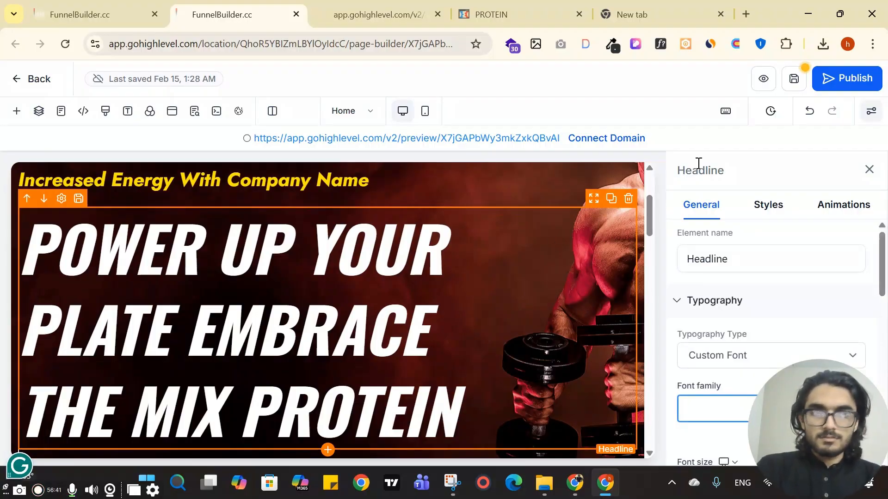
pyautogui.click(870, 170)
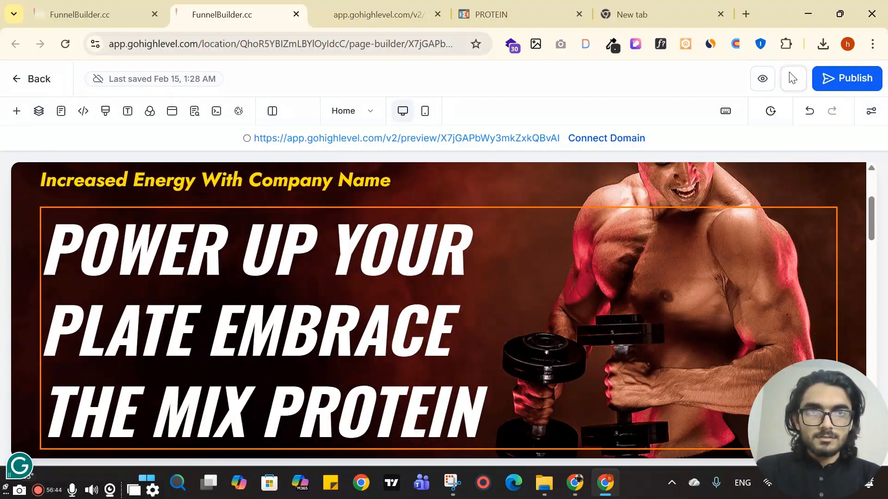
# Save the page and open a fresh preview to check the hero headline and the content below it
pyautogui.moveTo(781, 215)
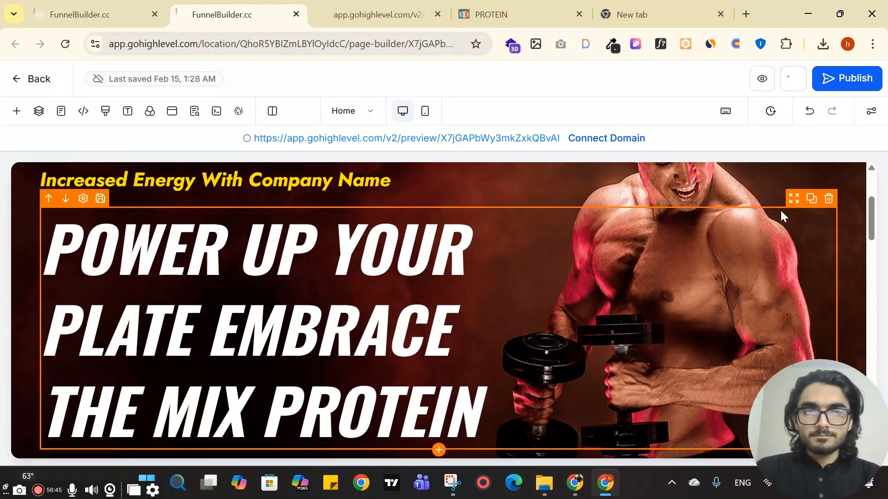
pyautogui.click(762, 80)
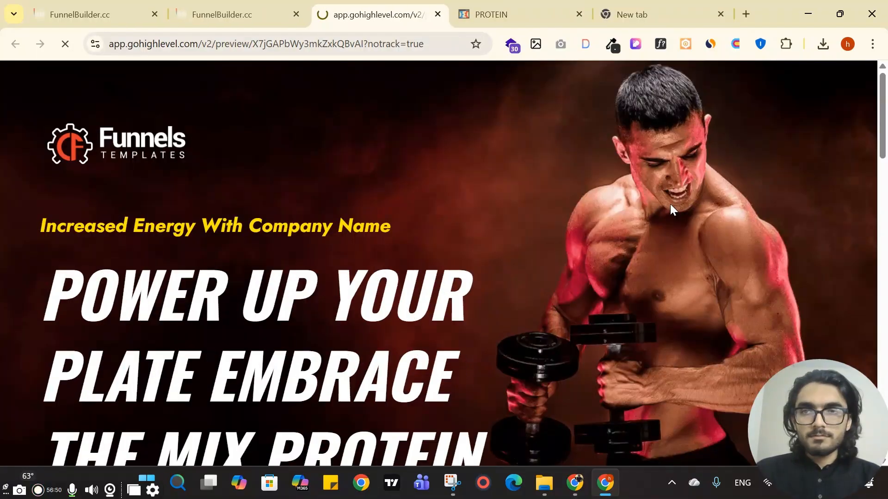
pyautogui.scroll(-4, 623, 207)
pyautogui.scroll(3, 452, 241)
pyautogui.scroll(-3, 452, 241)
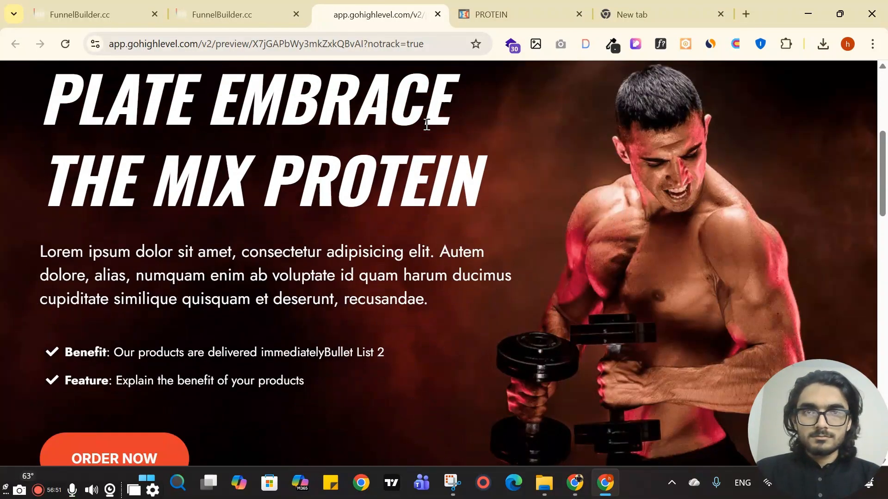
pyautogui.scroll(4, 430, 123)
# Compare the updated preview's hero section with the PROTEIN reference at 100% zoom, from the headline to the paragraph and bullets
pyautogui.click(491, 15)
pyautogui.click(398, 16)
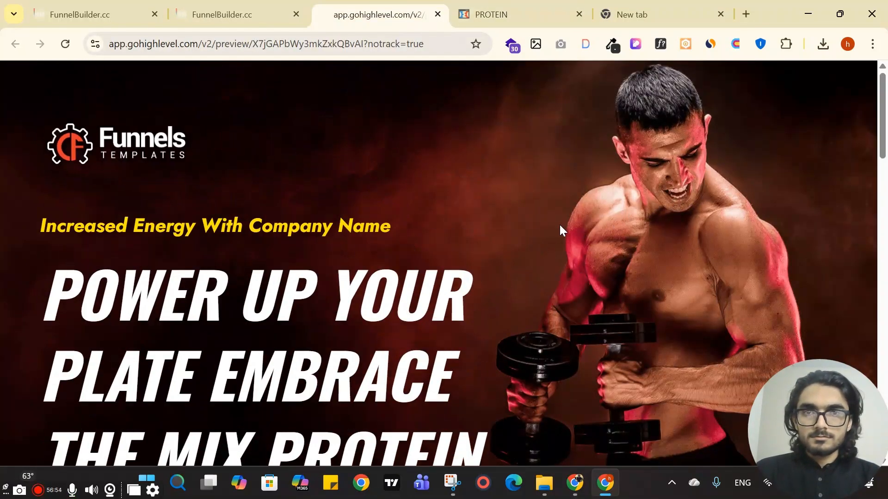
pyautogui.scroll(2, 559, 224)
pyautogui.scroll(-1, 559, 224)
pyautogui.scroll(-1, 502, 119)
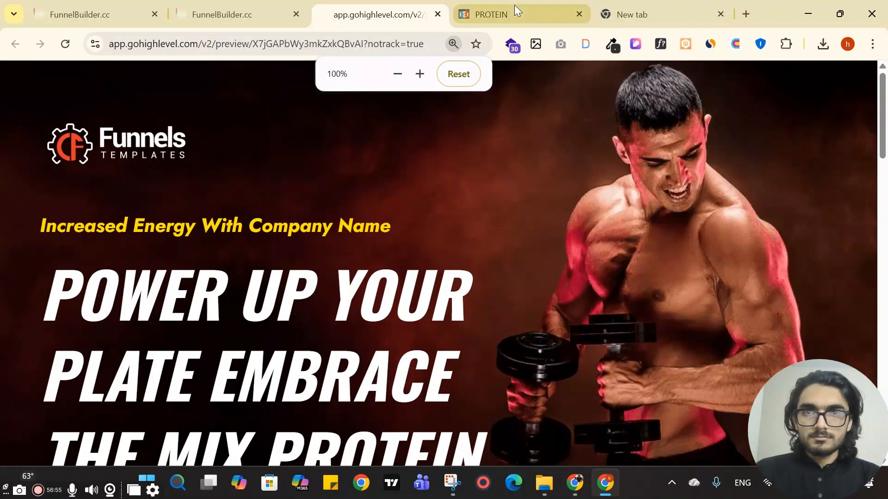
pyautogui.click(514, 9)
pyautogui.scroll(1, 527, 214)
pyautogui.scroll(-1, 527, 214)
pyautogui.scroll(-5, 527, 227)
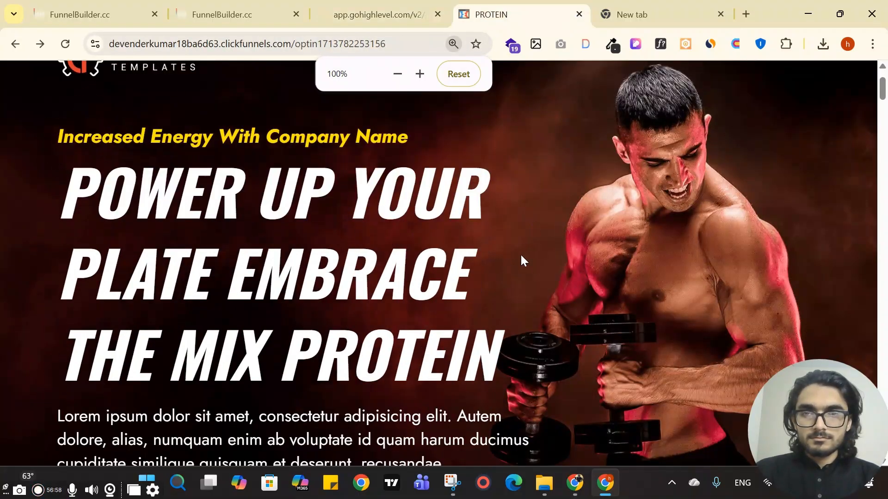
pyautogui.click(399, 14)
pyautogui.scroll(-5, 416, 231)
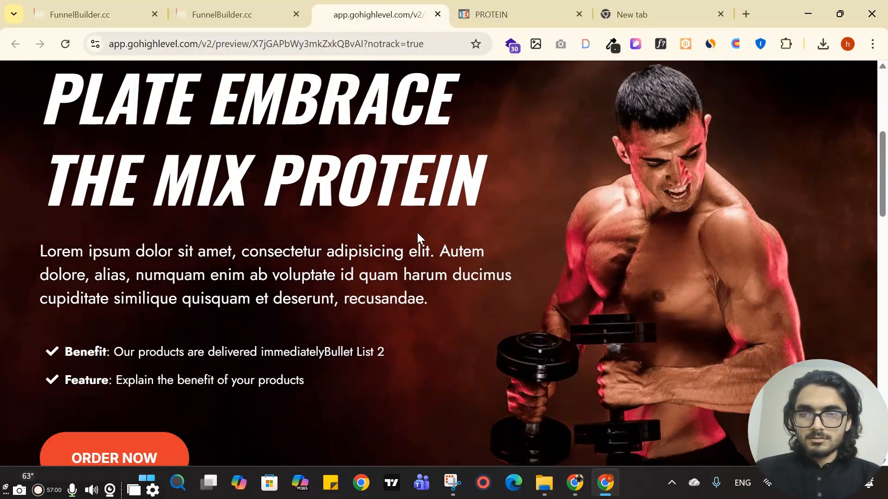
# Compare the hero's bullets, Order Now button and the space below it between the preview and the PROTEIN reference
pyautogui.scroll(5, 417, 231)
pyautogui.scroll(-3, 421, 241)
pyautogui.scroll(3, 420, 240)
pyautogui.click(530, 8)
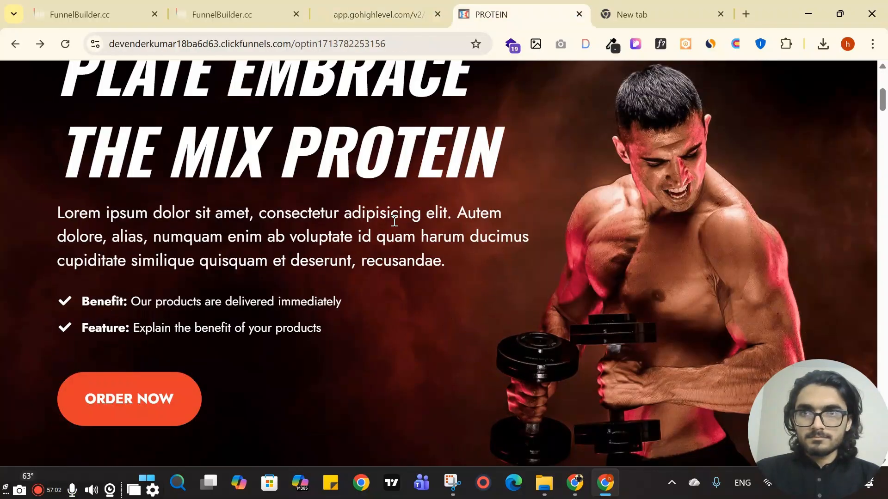
pyautogui.scroll(5, 396, 208)
pyautogui.scroll(-1, 353, 212)
pyautogui.click(399, 15)
pyautogui.scroll(-8, 315, 208)
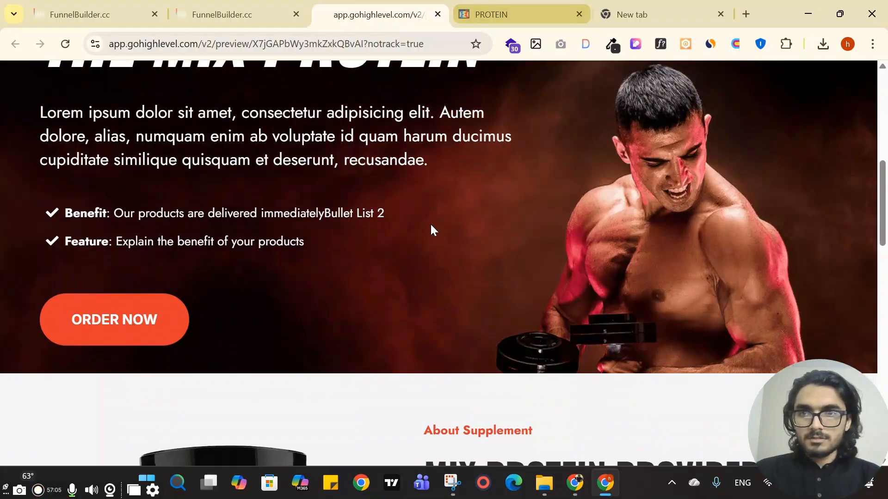
pyautogui.click(584, 5)
pyautogui.scroll(-4, 160, 238)
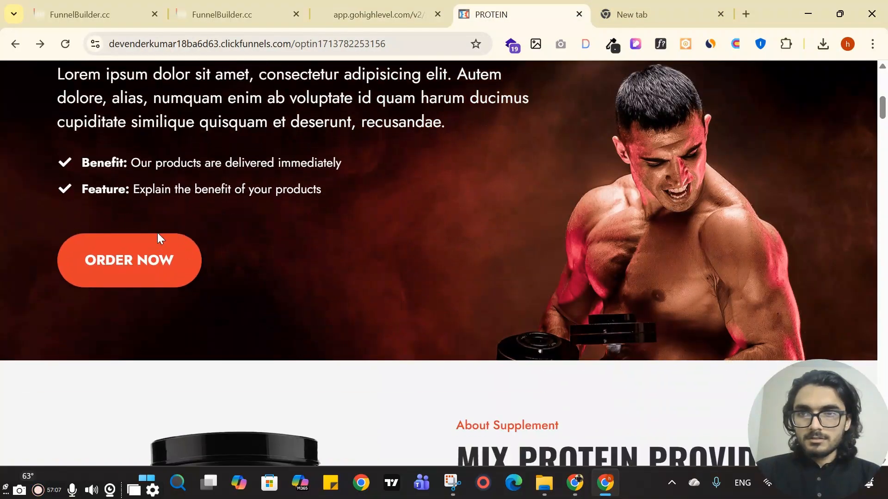
pyautogui.click(416, 6)
pyautogui.click(544, 5)
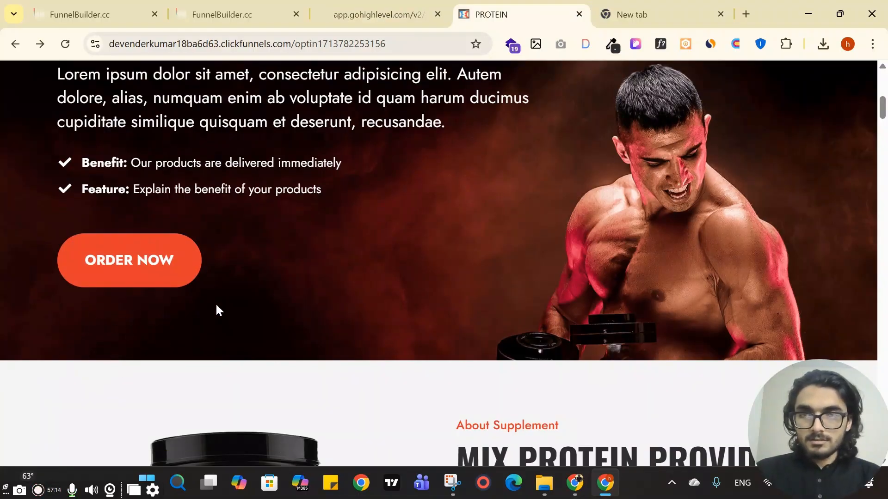
pyautogui.click(365, 6)
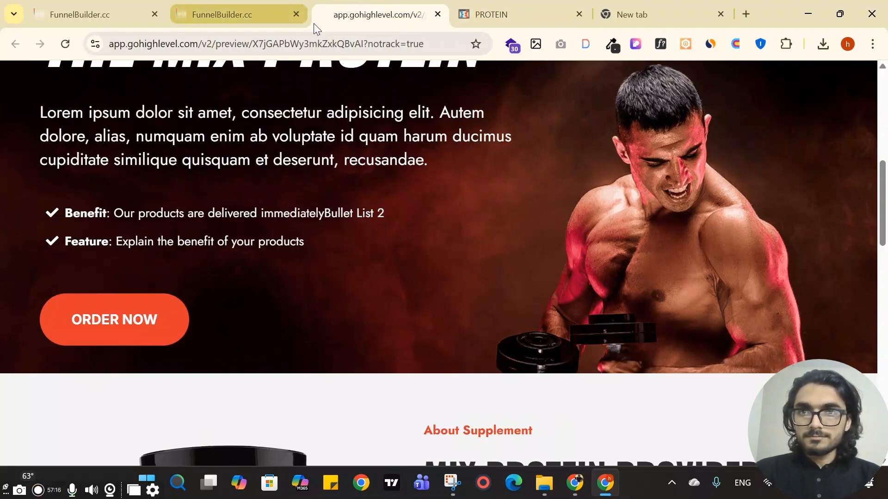
# In the page builder, set the hero section's bottom padding to 80 px
pyautogui.click(300, 19)
pyautogui.scroll(-5, 740, 300)
pyautogui.click(858, 254)
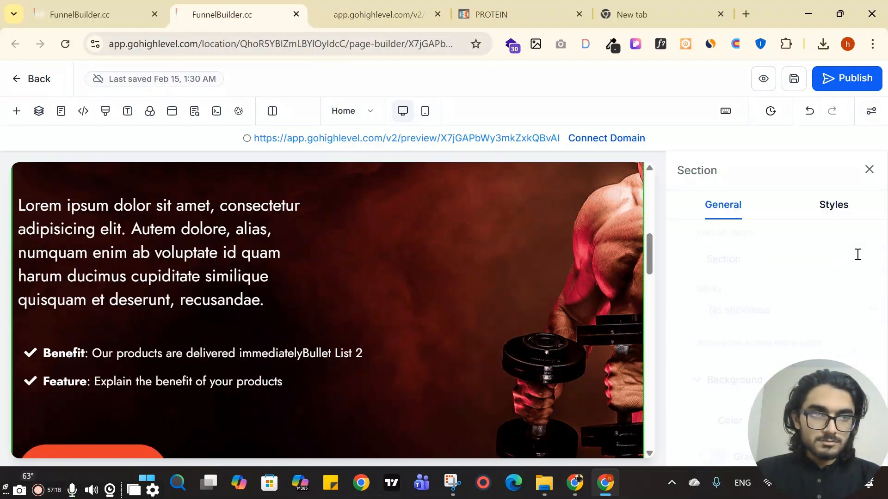
pyautogui.scroll(-5, 827, 287)
pyautogui.scroll(2, 809, 277)
pyautogui.click(828, 205)
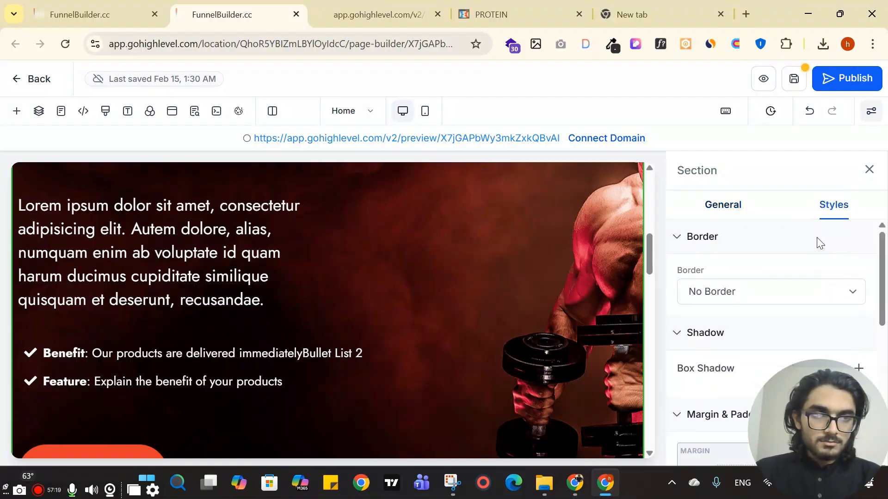
pyautogui.scroll(-2, 814, 250)
pyautogui.hotkey('ctrl', '-')
pyautogui.scroll(-5, 786, 278)
pyautogui.scroll(2, 781, 252)
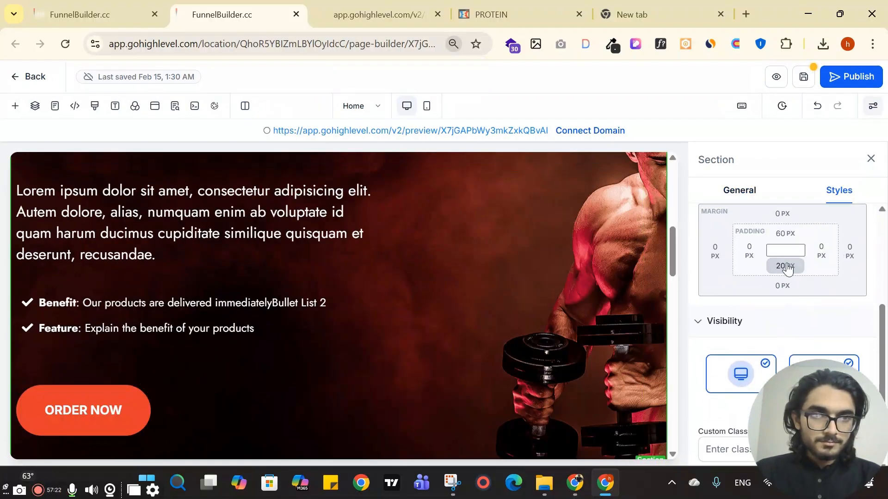
pyautogui.click(786, 266)
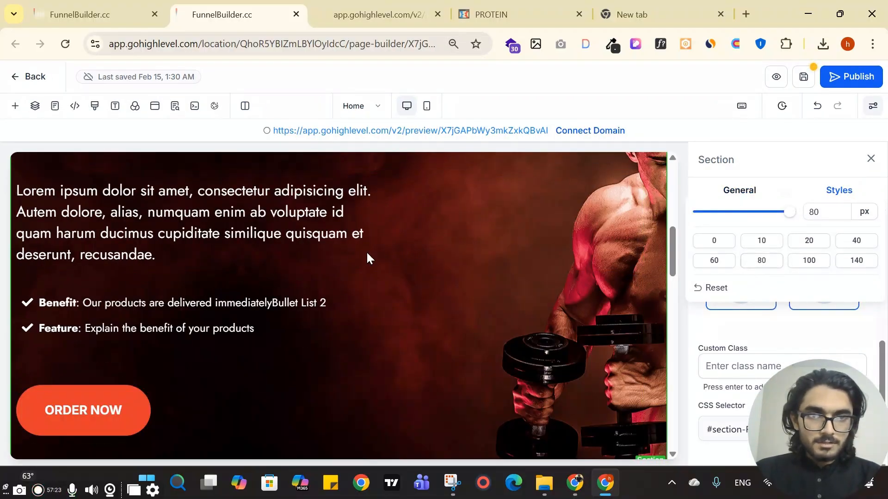
pyautogui.scroll(-5, 368, 258)
pyautogui.scroll(1, 270, 252)
# Save the page and open a fresh preview to check the space beneath the hero's Order Now button
pyautogui.click(776, 82)
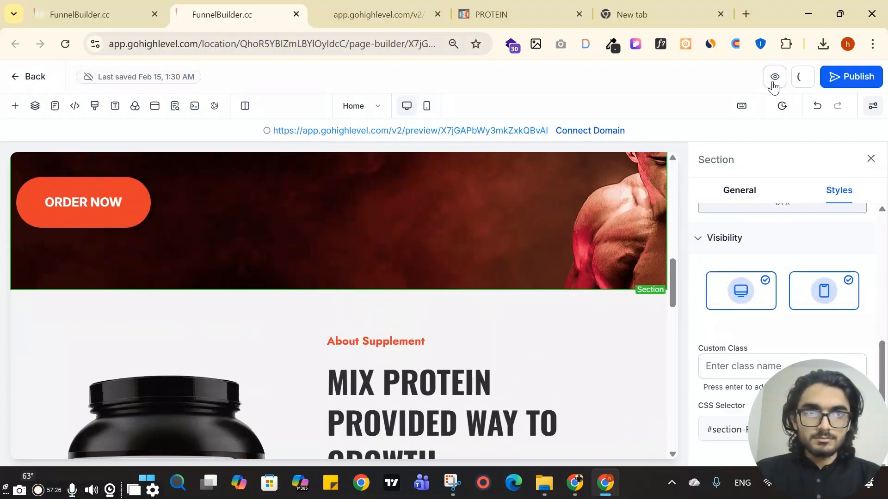
pyautogui.click(399, 10)
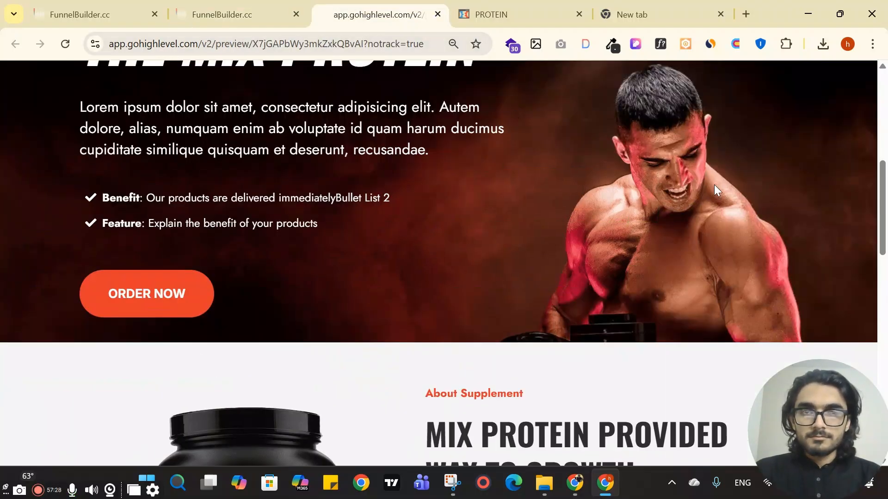
pyautogui.scroll(5, 643, 350)
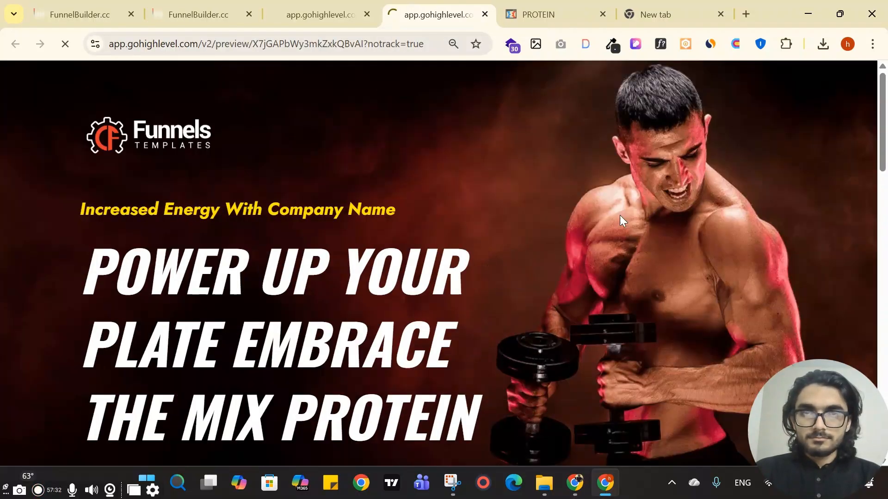
pyautogui.scroll(-3, 668, 234)
pyautogui.scroll(3, 669, 234)
pyautogui.scroll(-6, 542, 234)
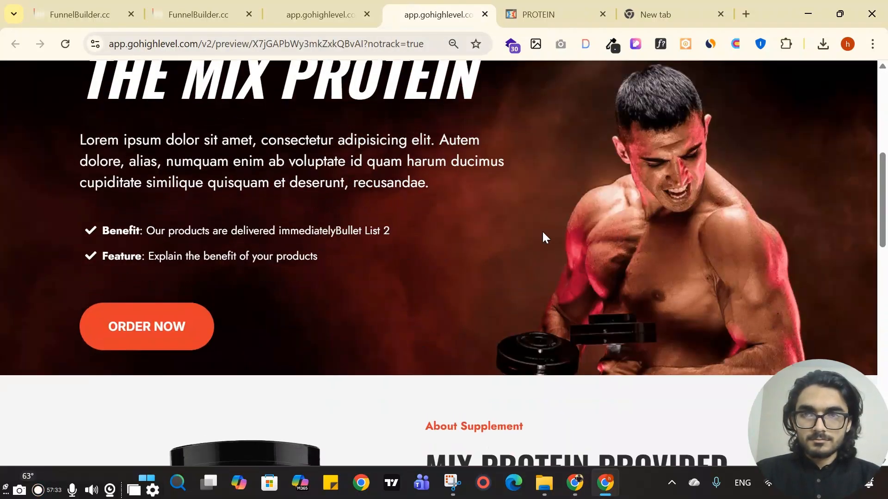
# Check the hero's bottom spacing against the older preview, close the duplicate preview and view the current one at 100% zoom
pyautogui.hotkey('ctrl', 'shift', 'Tab')
pyautogui.scroll(3, 625, 160)
pyautogui.scroll(-6, 295, 326)
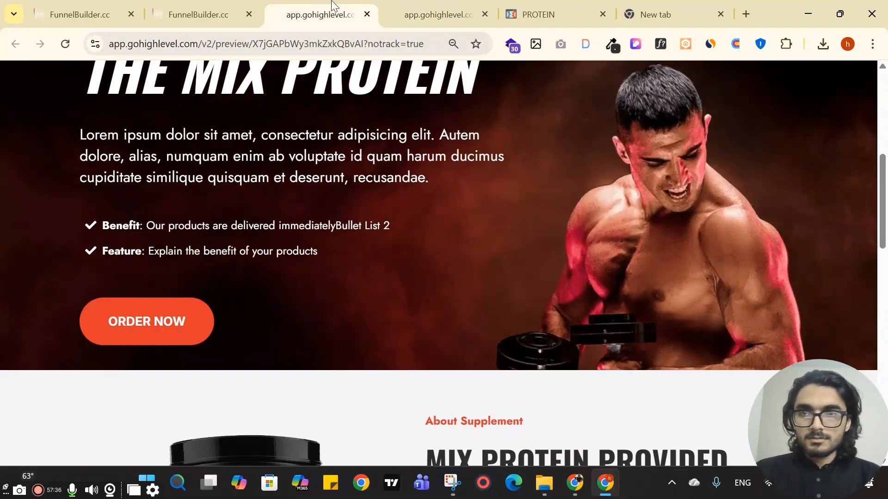
pyautogui.click(367, 14)
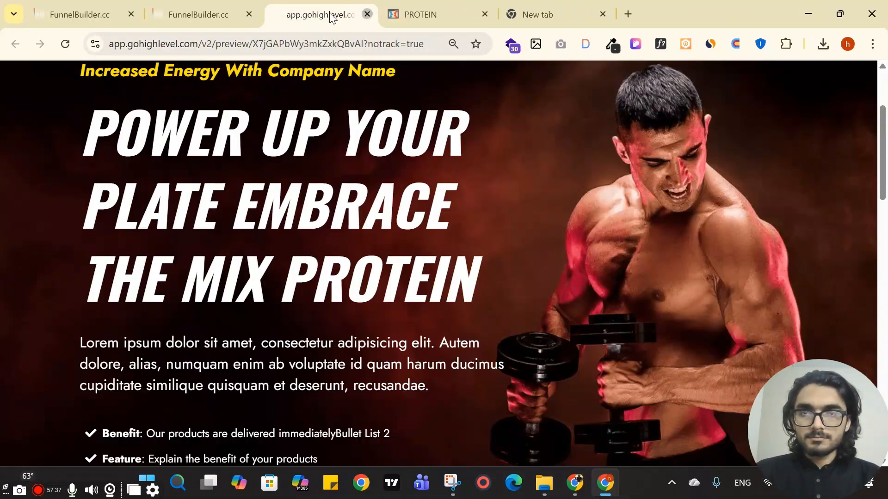
pyautogui.click(368, 14)
pyautogui.hotkey('ctrl', 'shift', 't')
pyautogui.scroll(8, 653, 274)
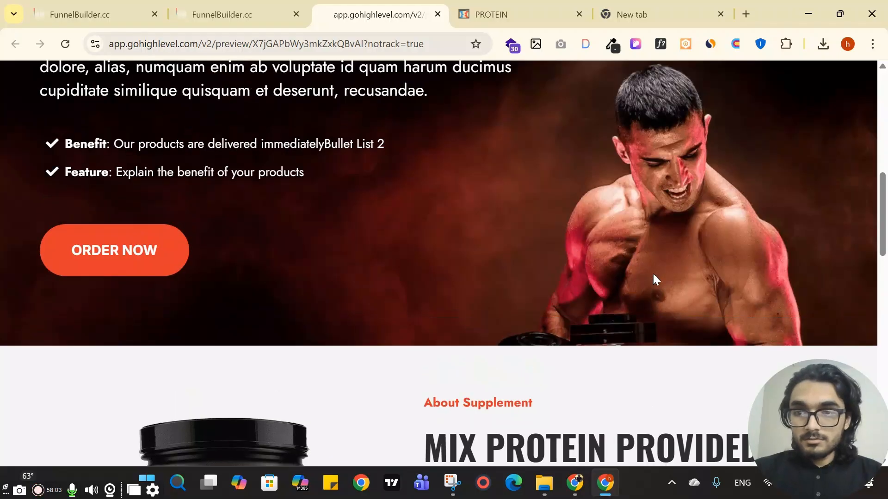
# Compare the updated hero's bottom spacing and Order Now button with the PROTEIN reference
pyautogui.scroll(-4, 652, 262)
pyautogui.scroll(-3, 387, 345)
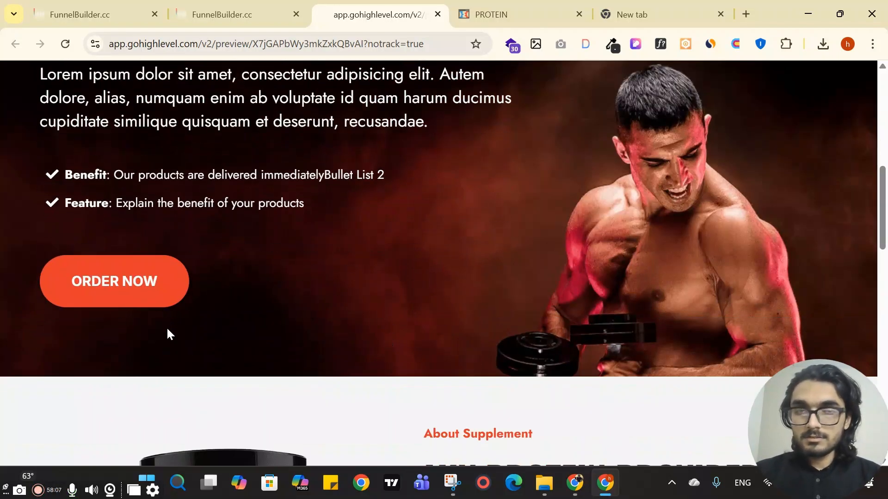
pyautogui.click(525, 12)
pyautogui.scroll(-2, 291, 277)
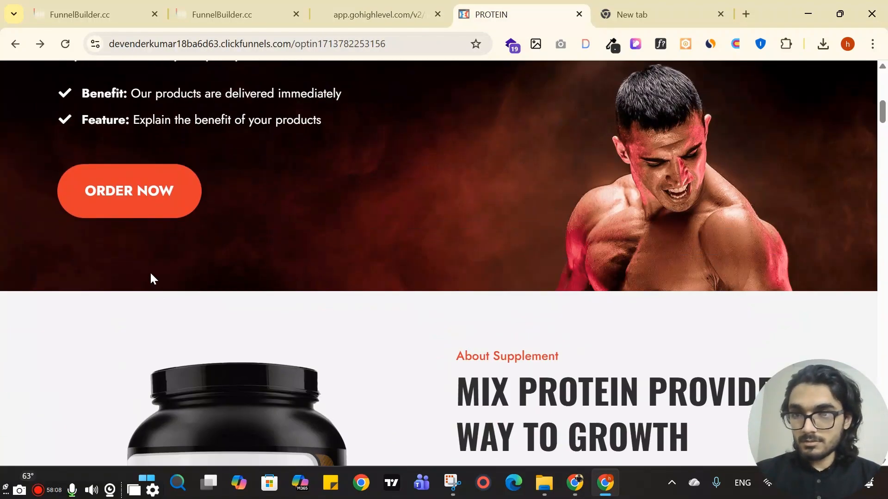
pyautogui.click(324, 10)
pyautogui.scroll(-5, 529, 197)
pyautogui.scroll(10, 561, 223)
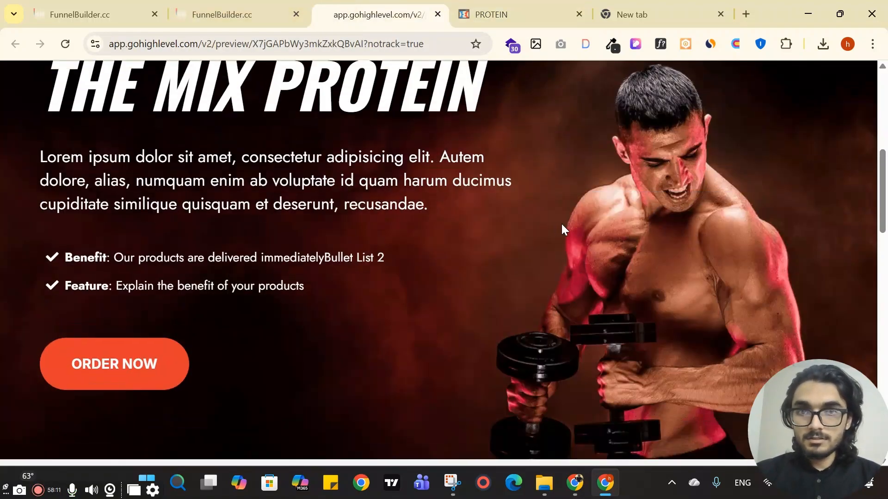
pyautogui.scroll(-9, 561, 223)
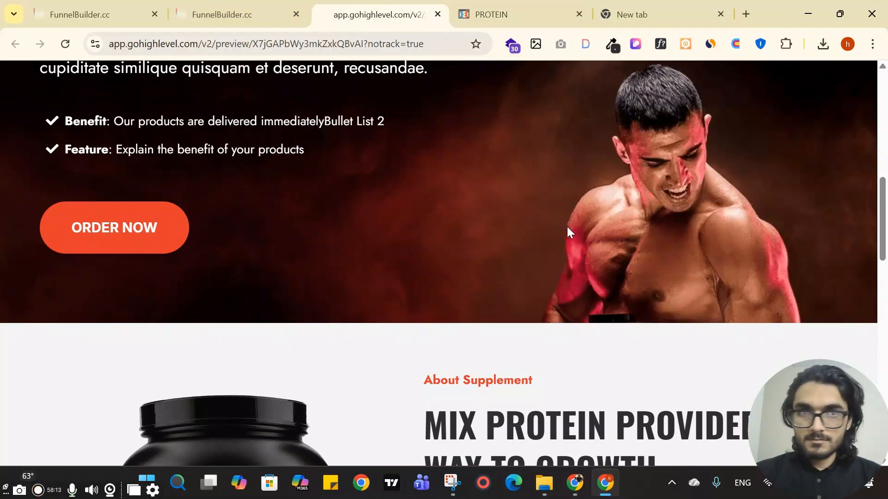
pyautogui.scroll(8, 566, 226)
# Compare the About Supplement section's heading, product image and feature list between the preview and the PROTEIN reference
pyautogui.scroll(-13, 475, 224)
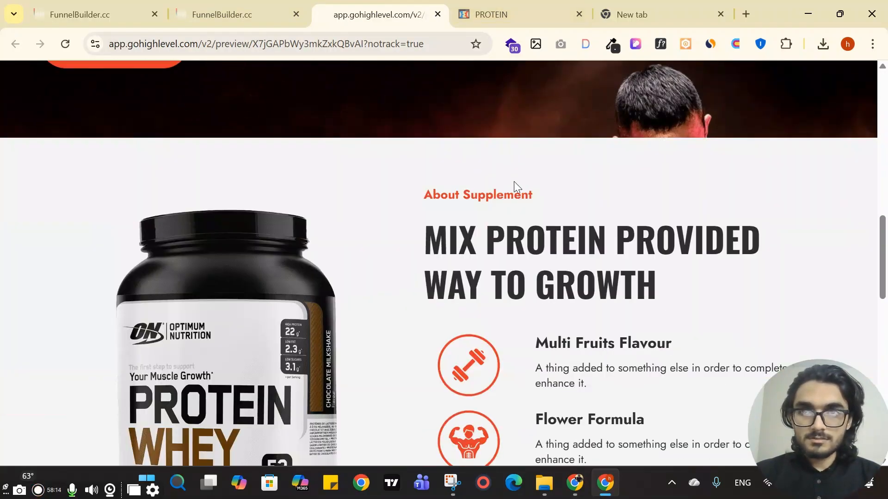
pyautogui.hotkey('ctrl', 'Tab')
pyautogui.scroll(-6, 585, 208)
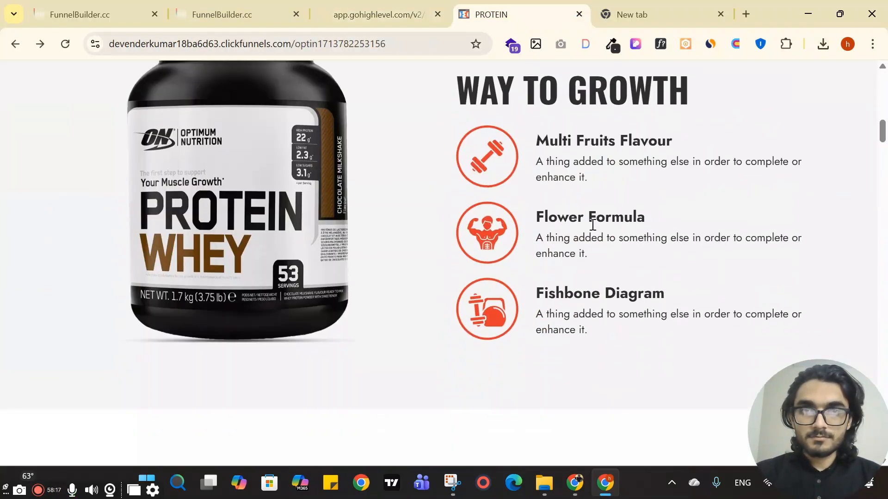
pyautogui.scroll(3, 591, 224)
pyautogui.scroll(-2, 535, 89)
pyautogui.hotkey('ctrl', 'shift', 'Tab')
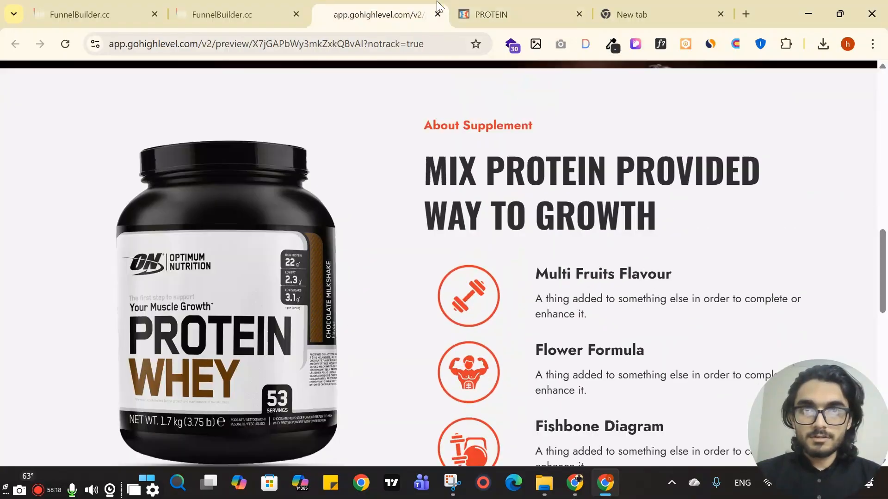
pyautogui.scroll(-3, 525, 136)
pyautogui.hotkey('ctrl', 'Tab')
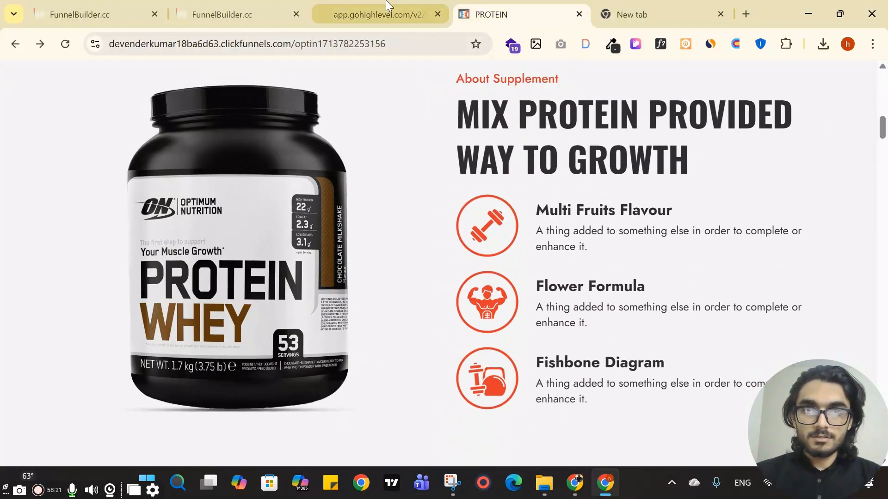